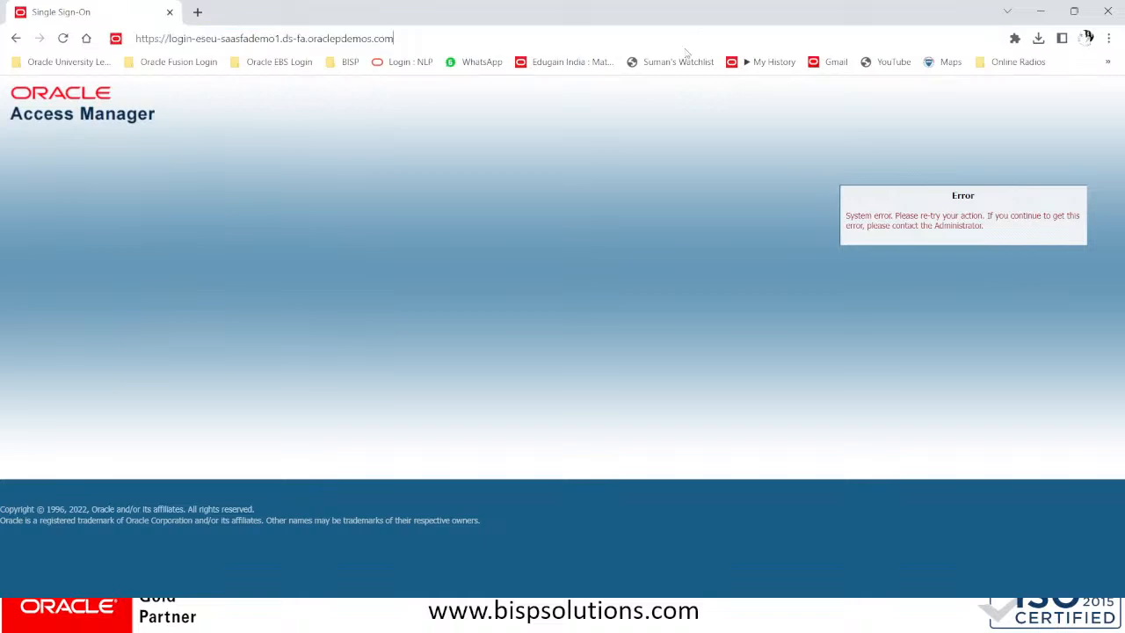
Sign in with the user ID and the password pasted from clipboard history
key("Return")
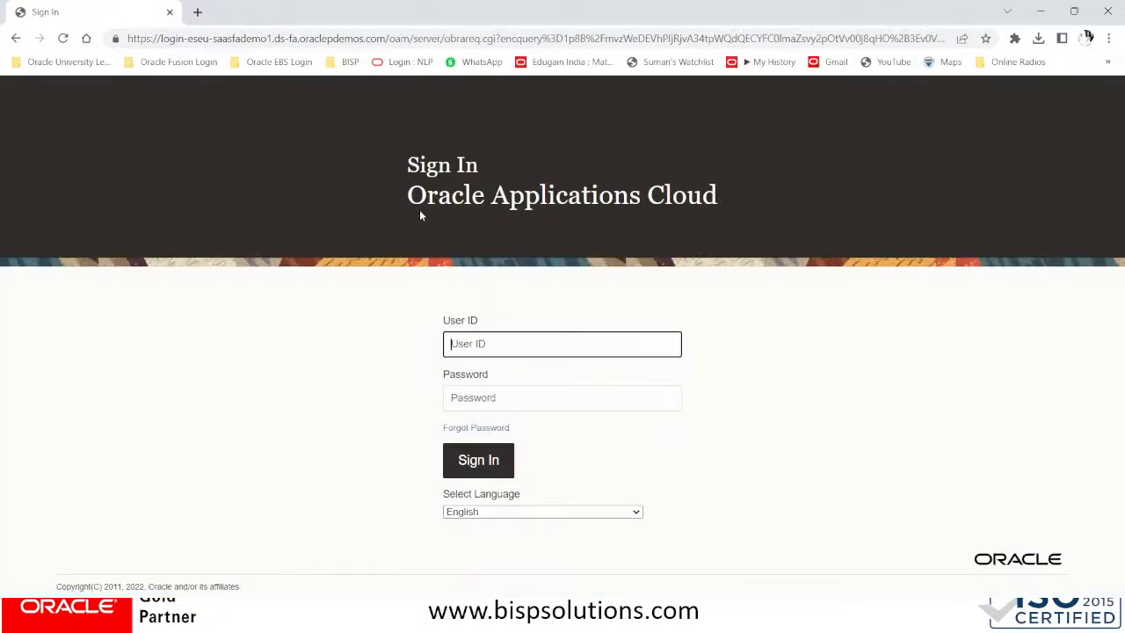
key("Tab")
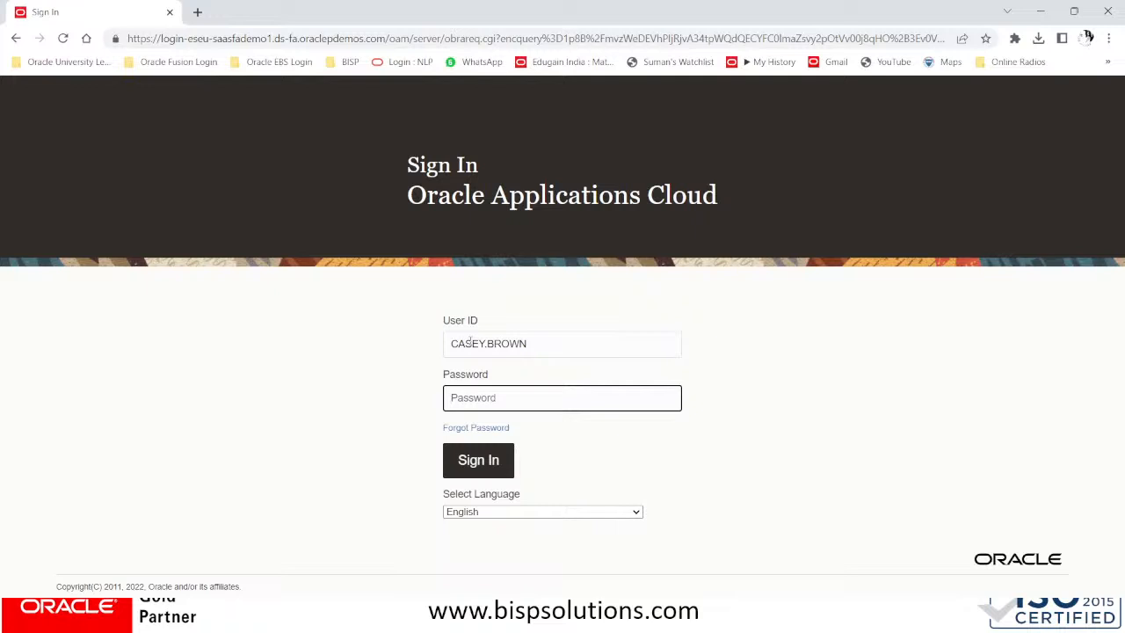
key("super+v")
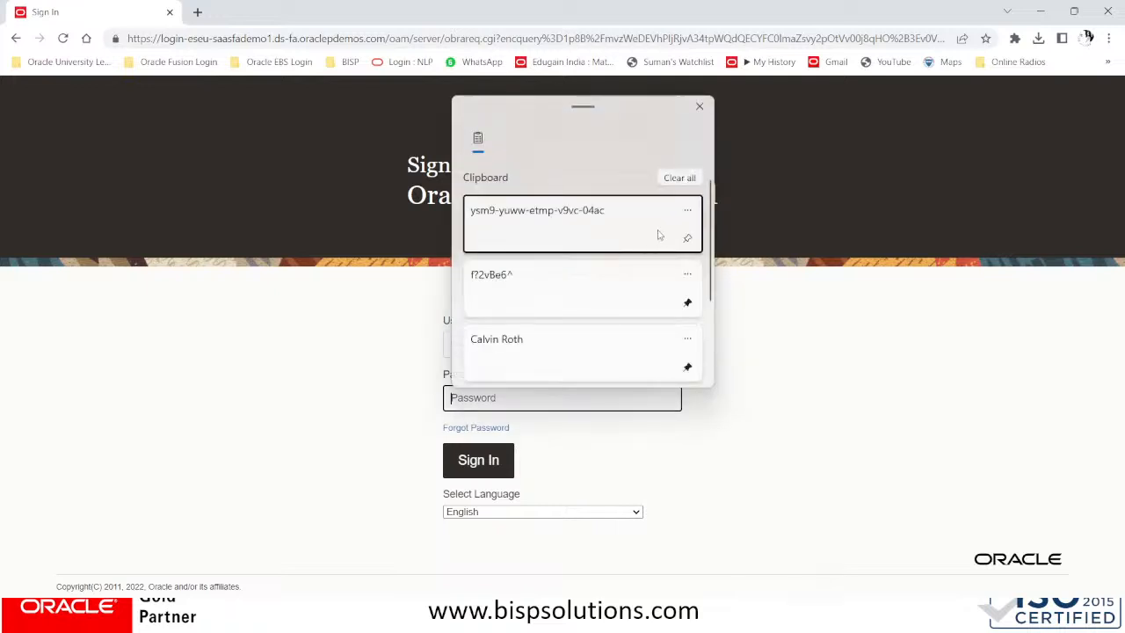
left_click(688, 211)
left_click(673, 224)
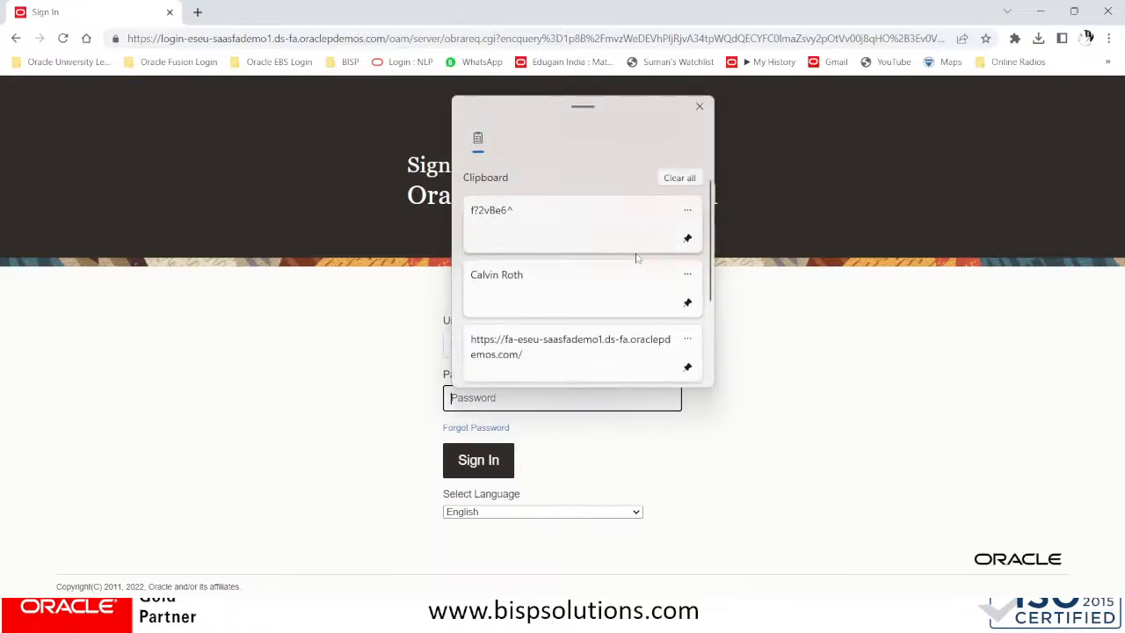
left_click(612, 239)
left_click(489, 459)
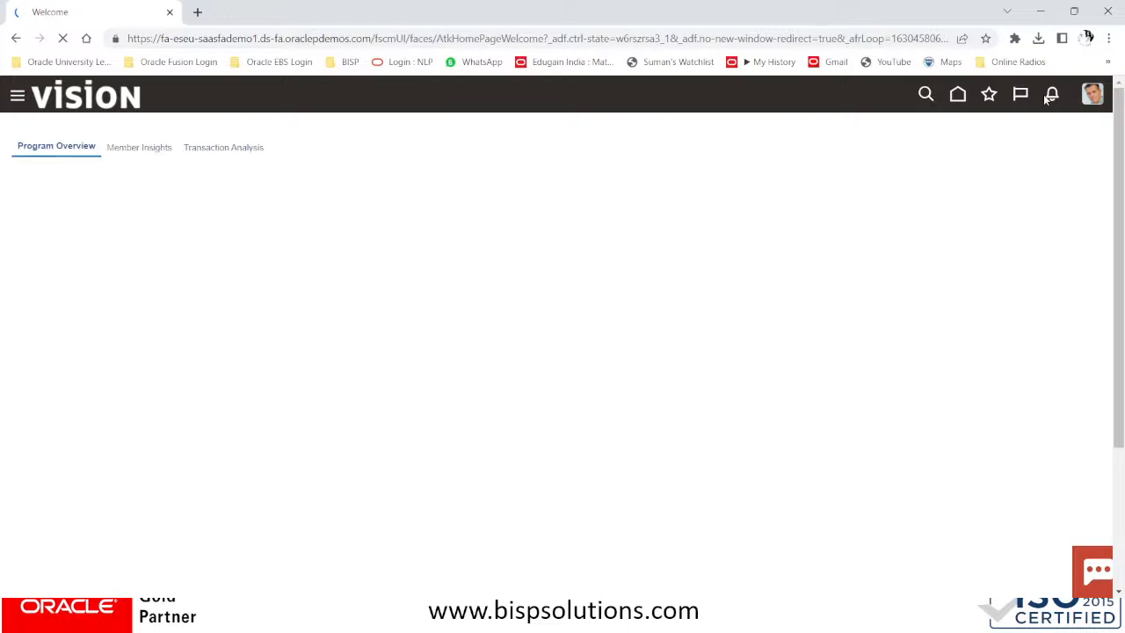
Return to the home page, then open Payables > Invoices from the Navigator
left_click(960, 95)
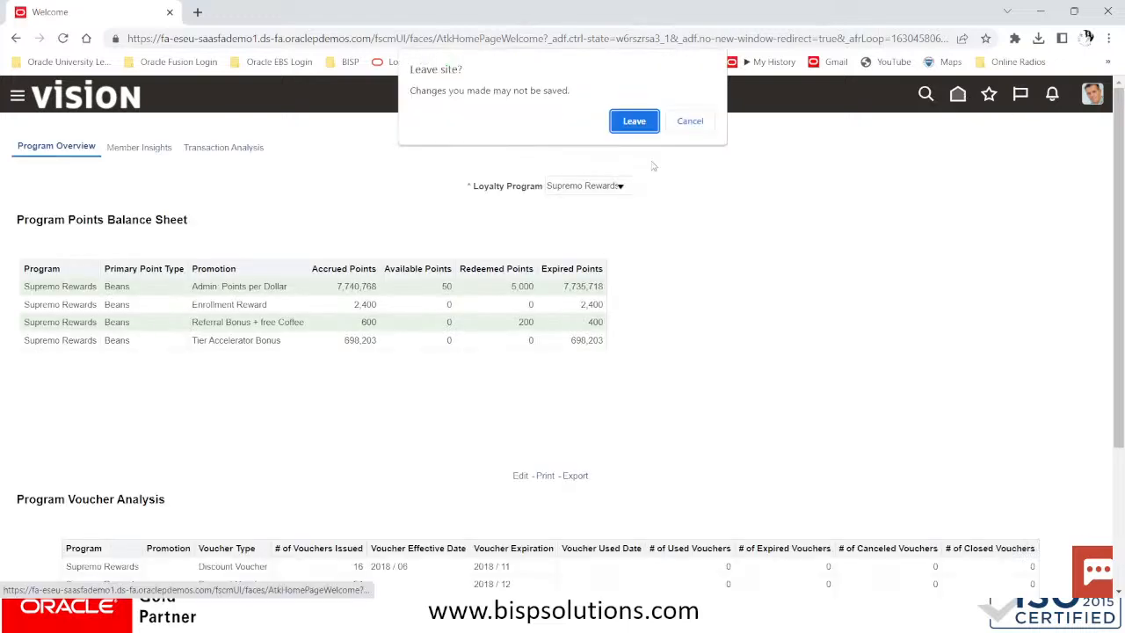
left_click(625, 120)
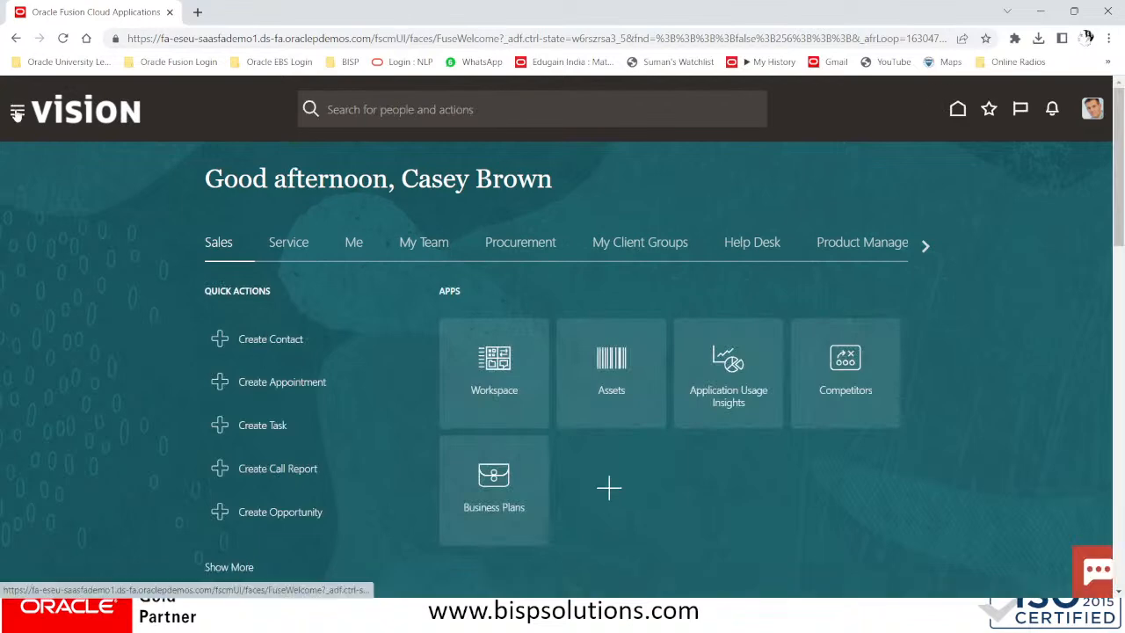
left_click(17, 113)
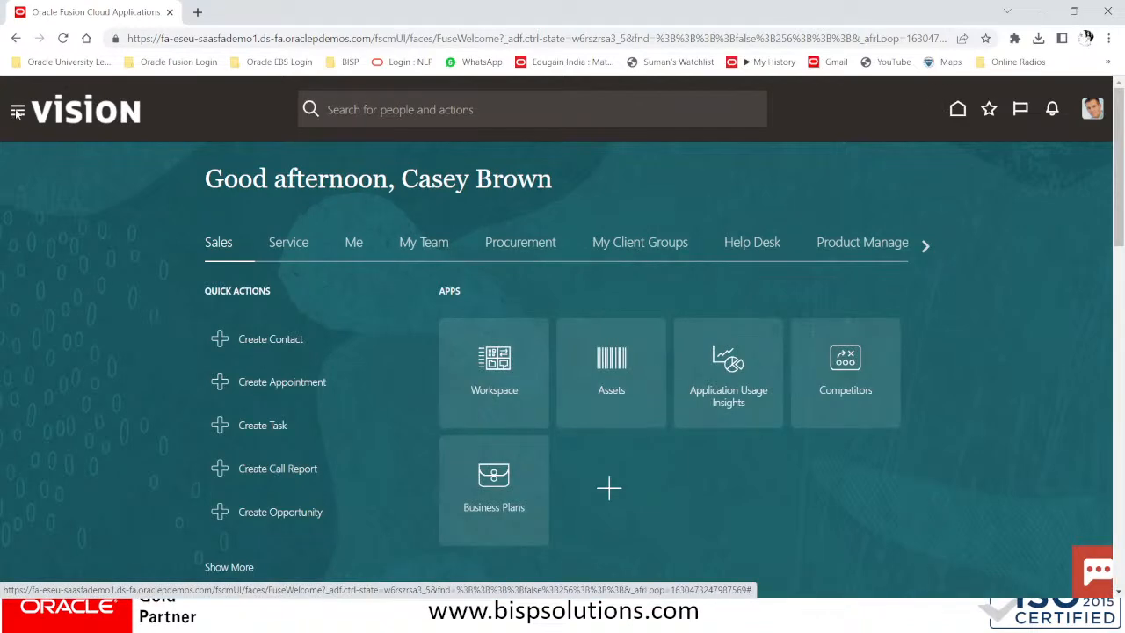
scroll(77, 291, "down", 5)
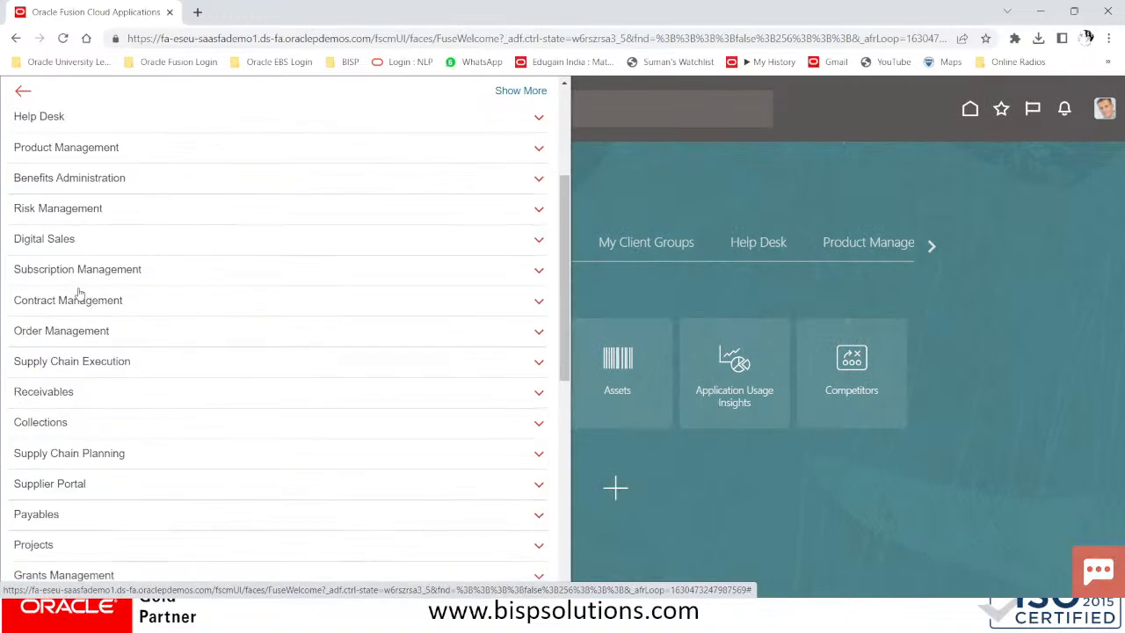
scroll(77, 303, "down", 1)
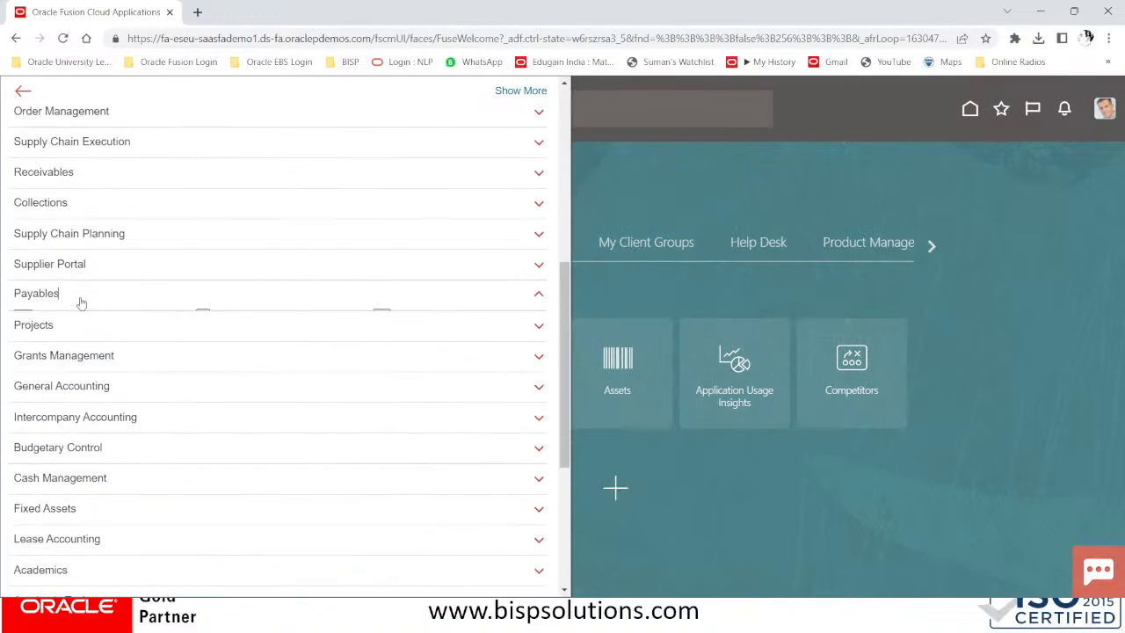
left_click(78, 297)
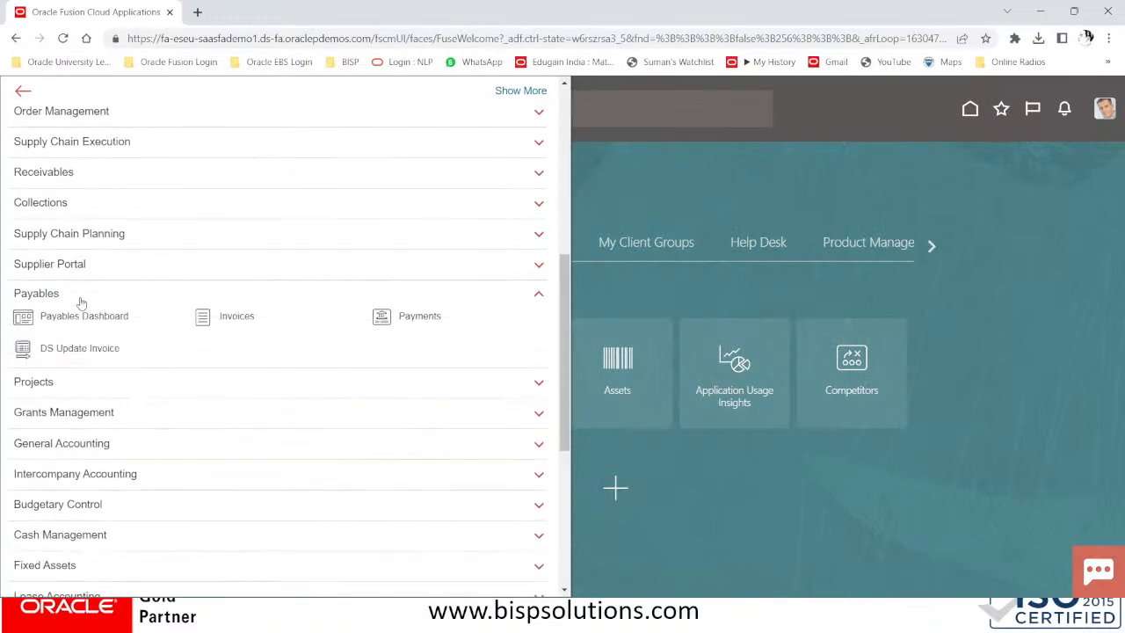
left_click(239, 317)
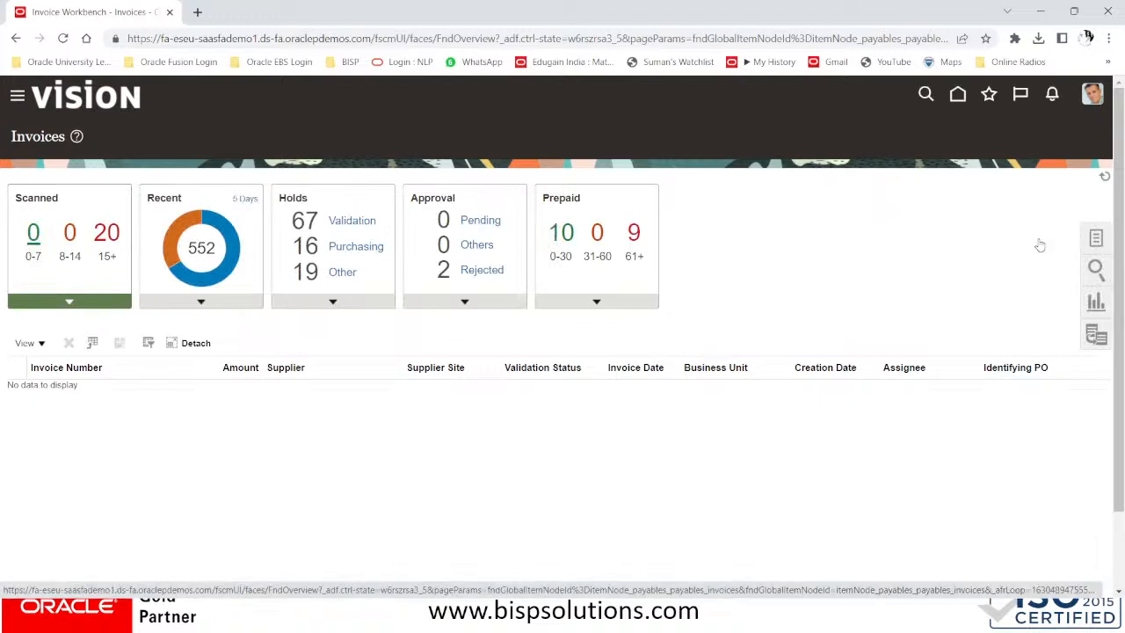
left_click(1097, 238)
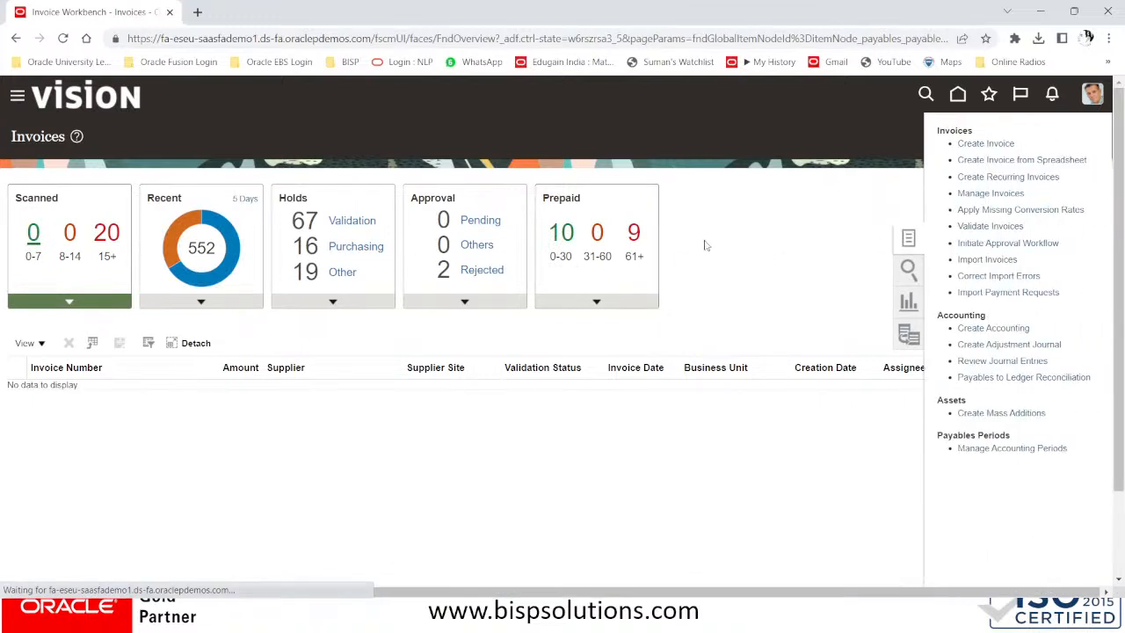
left_click(967, 192)
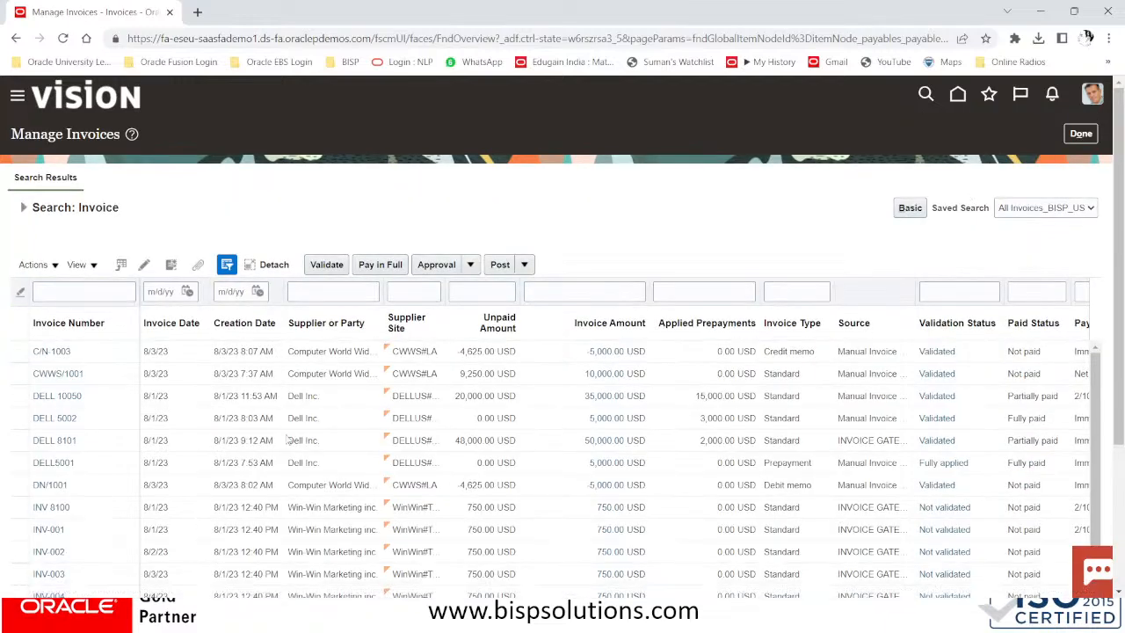
left_click(95, 398)
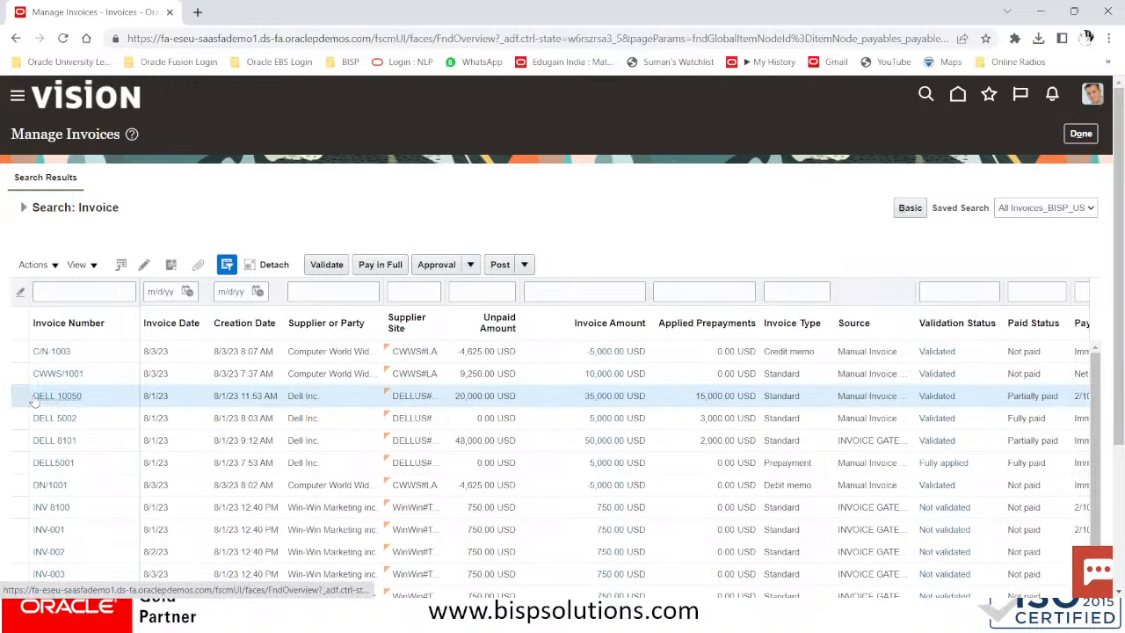
left_click(80, 291)
type("DEL")
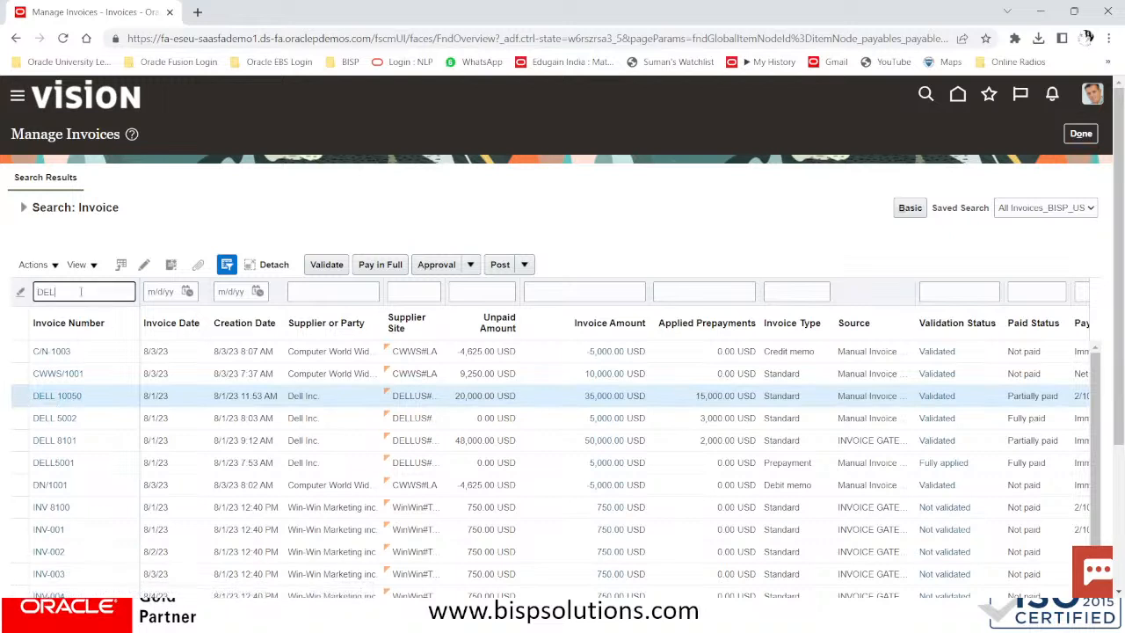
type("L 10050")
key("Return")
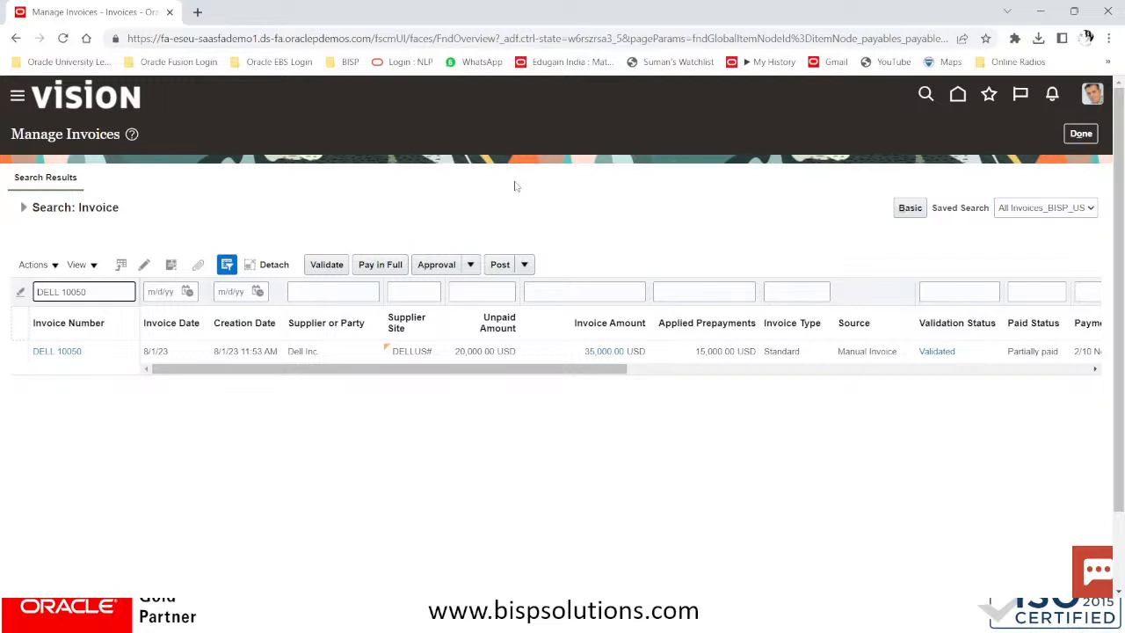
key("alt")
left_click(1081, 134)
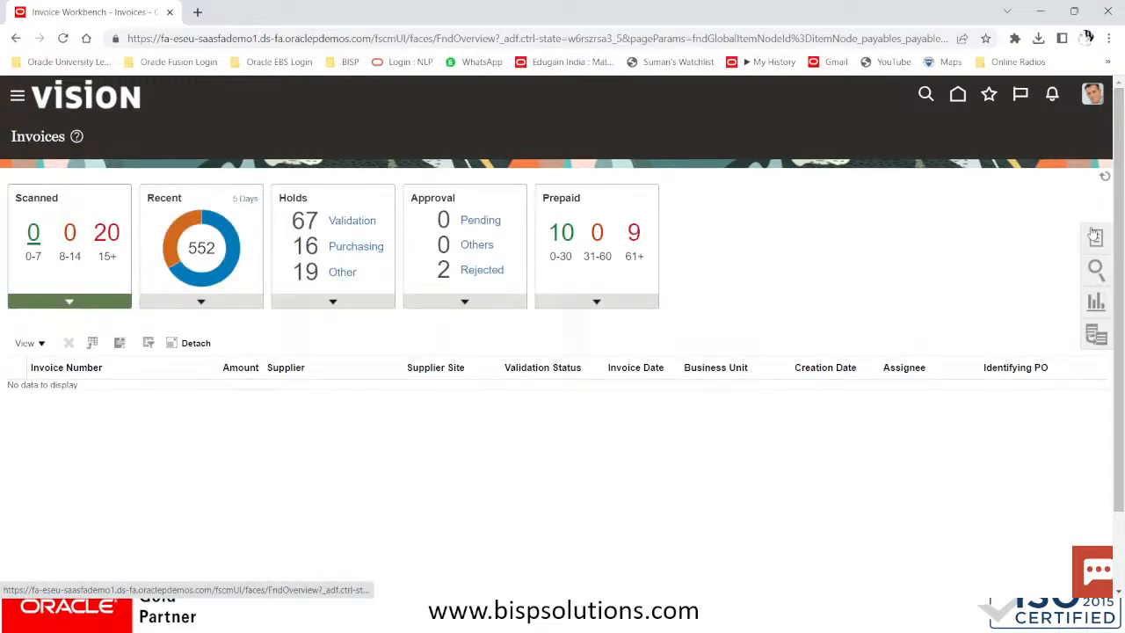
Start a new invoice for supplier Dell Inc. with invoice number DN/1005
left_click(1095, 236)
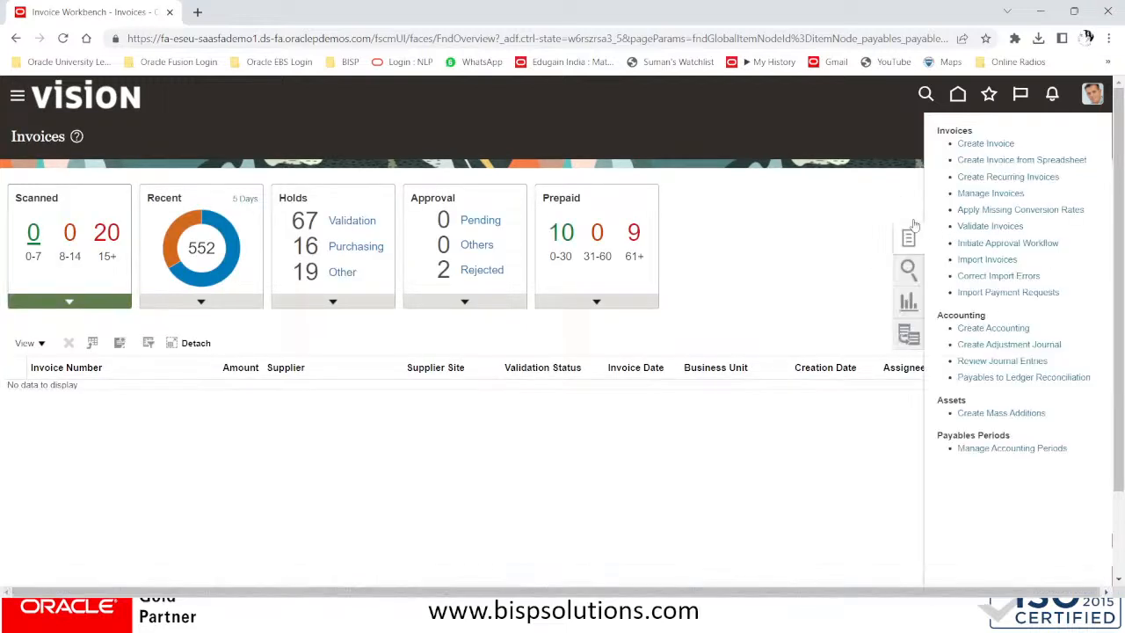
left_click(985, 144)
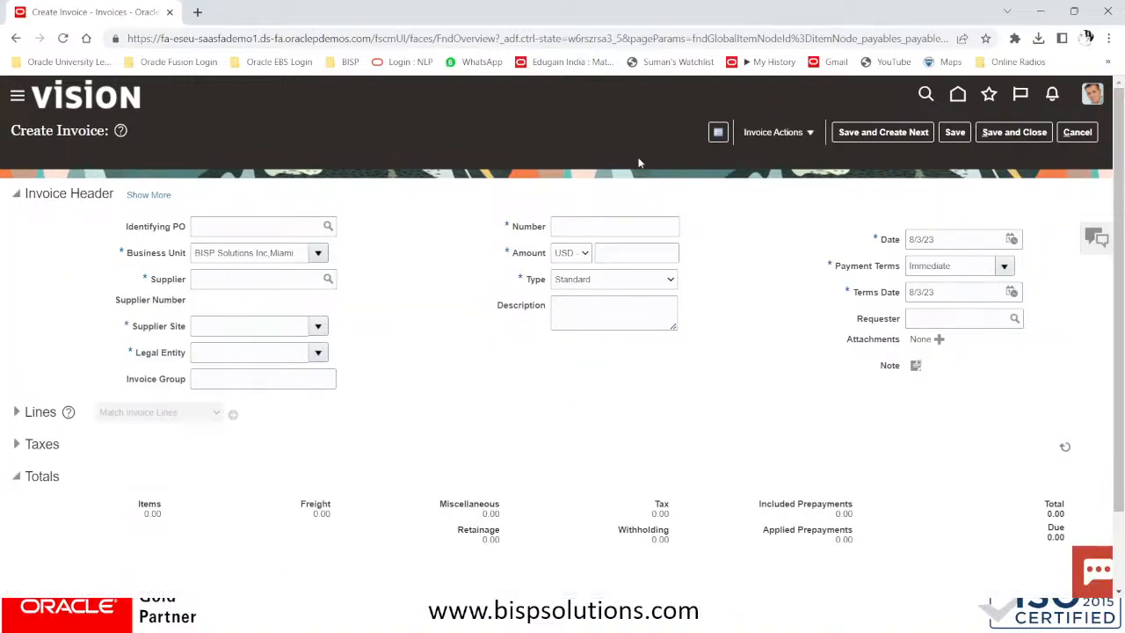
left_click(257, 277)
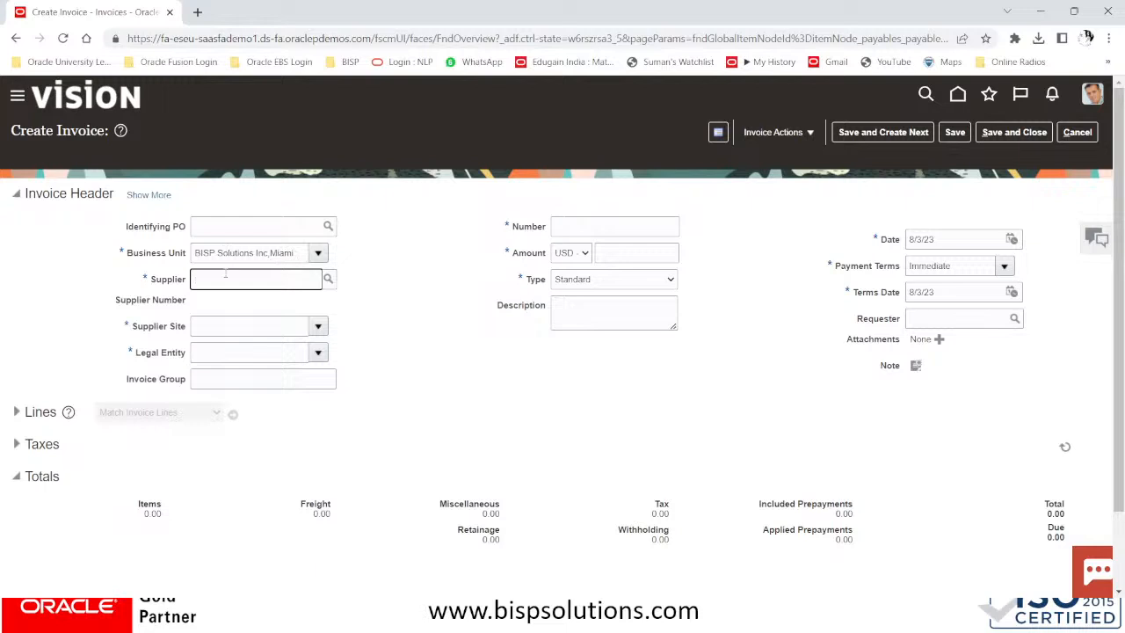
type("DELL INC")
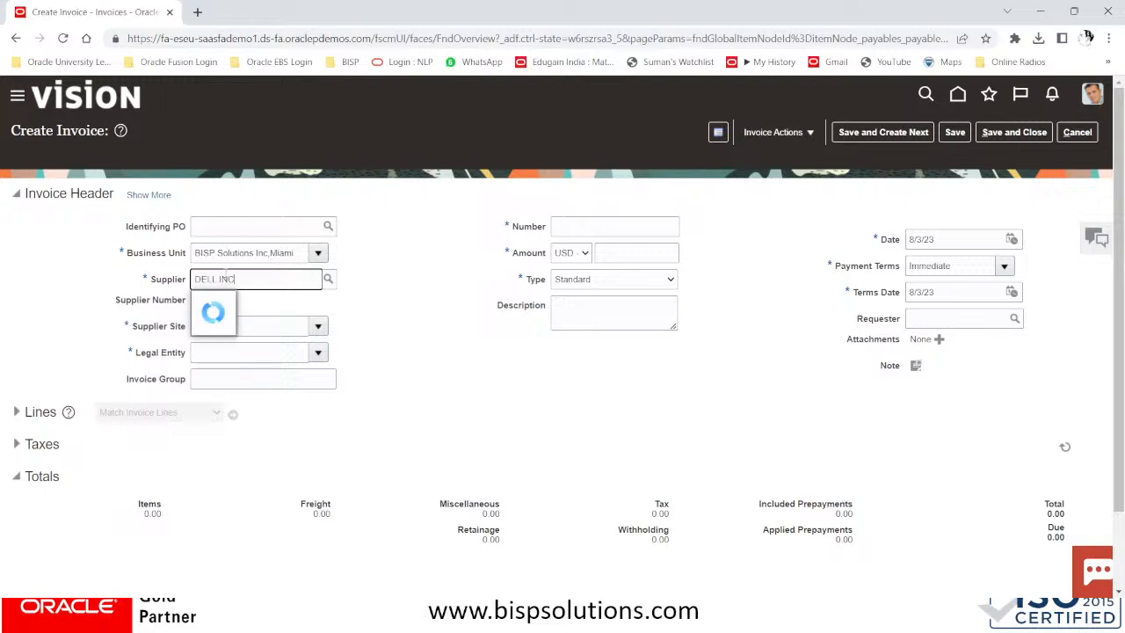
left_click(225, 302)
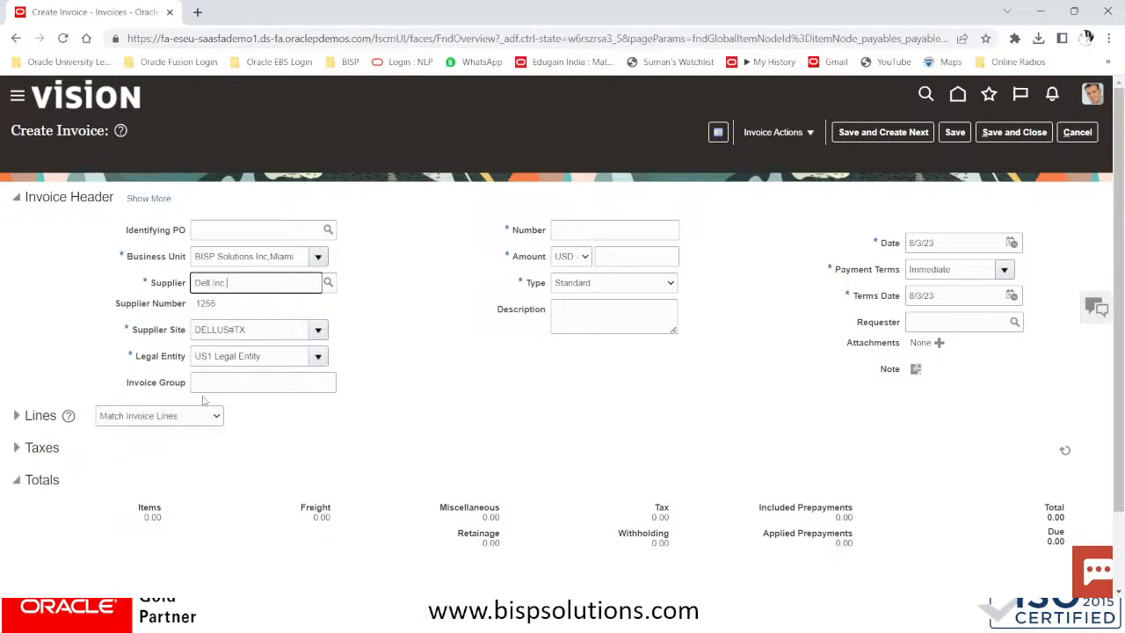
left_click(594, 226)
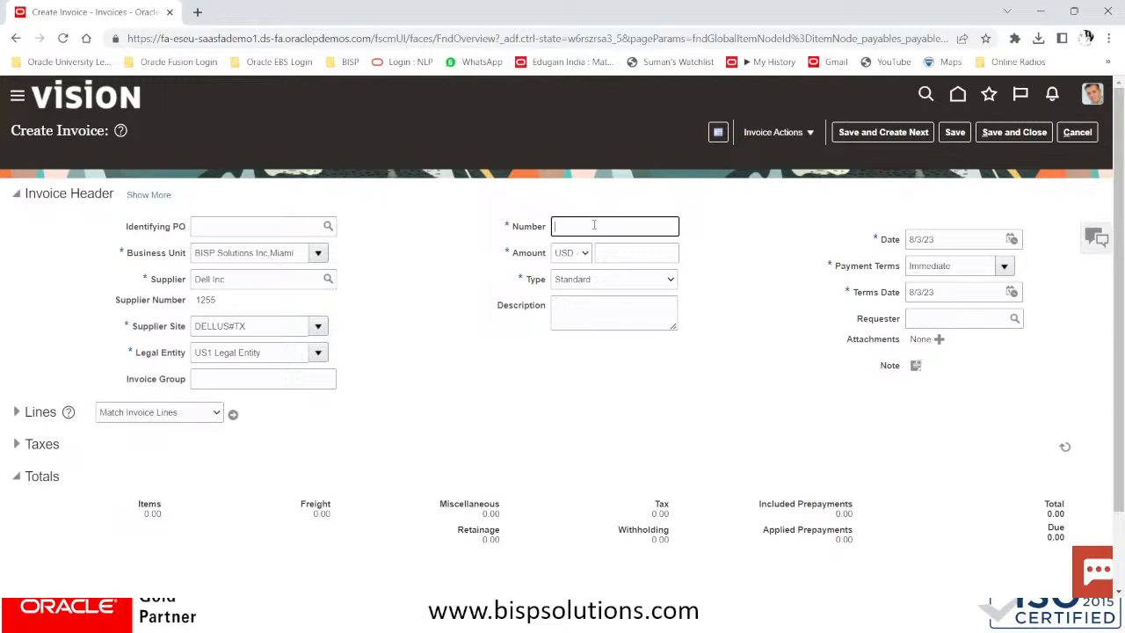
type("DN/1005")
key("Tab")
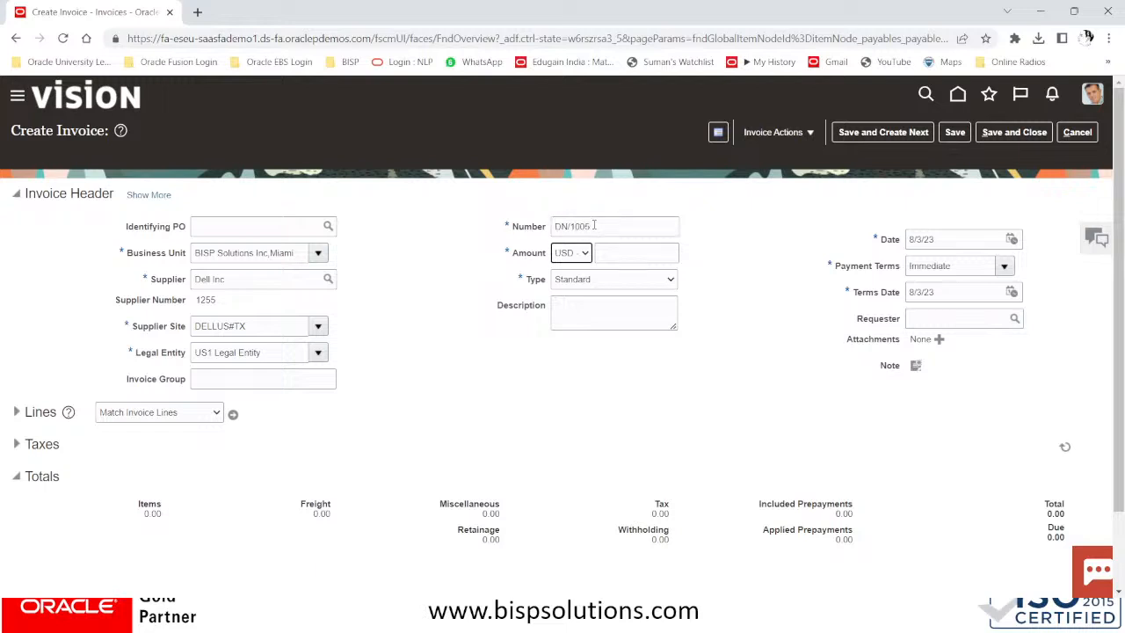
Enter amount 150 and set the type to Debit memo, giving -150.00 USD
key("Tab")
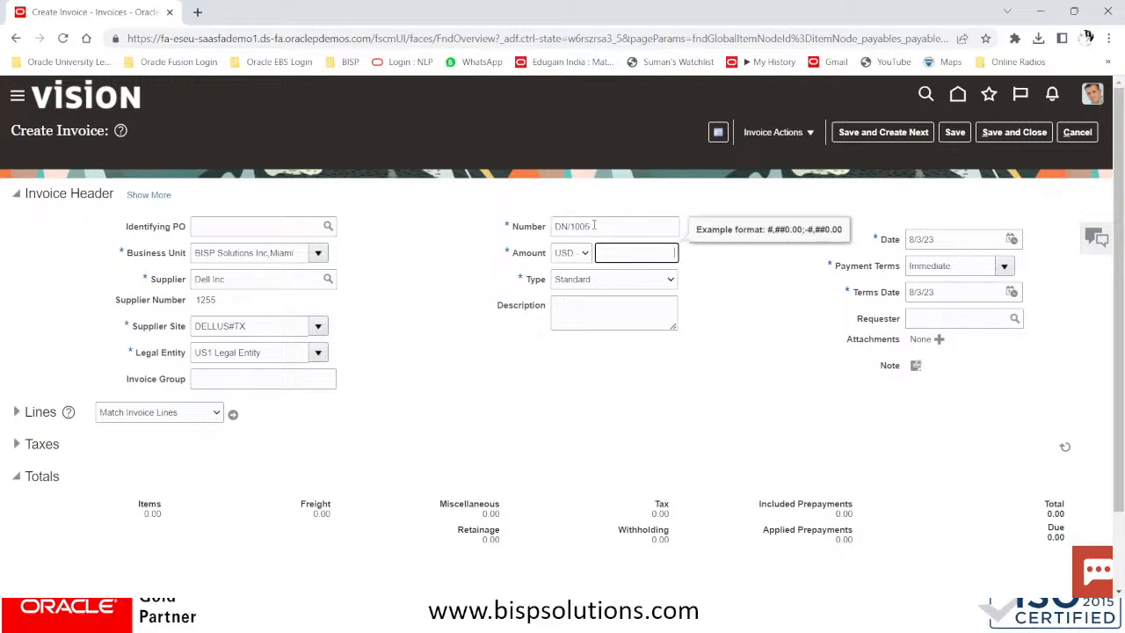
type("150")
left_click(622, 279)
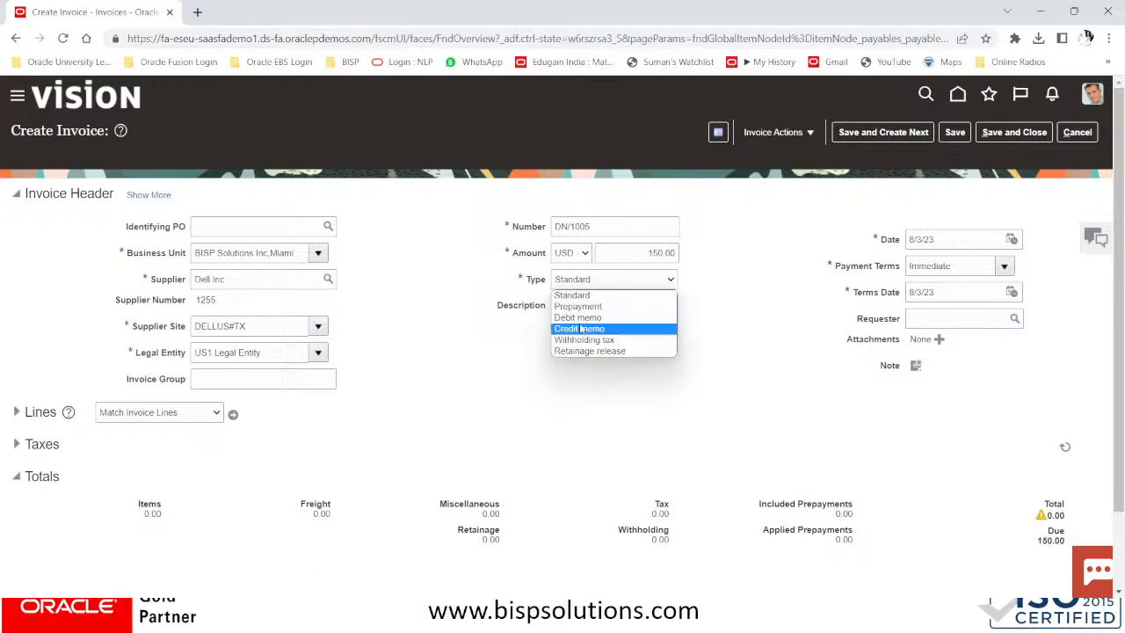
left_click(586, 317)
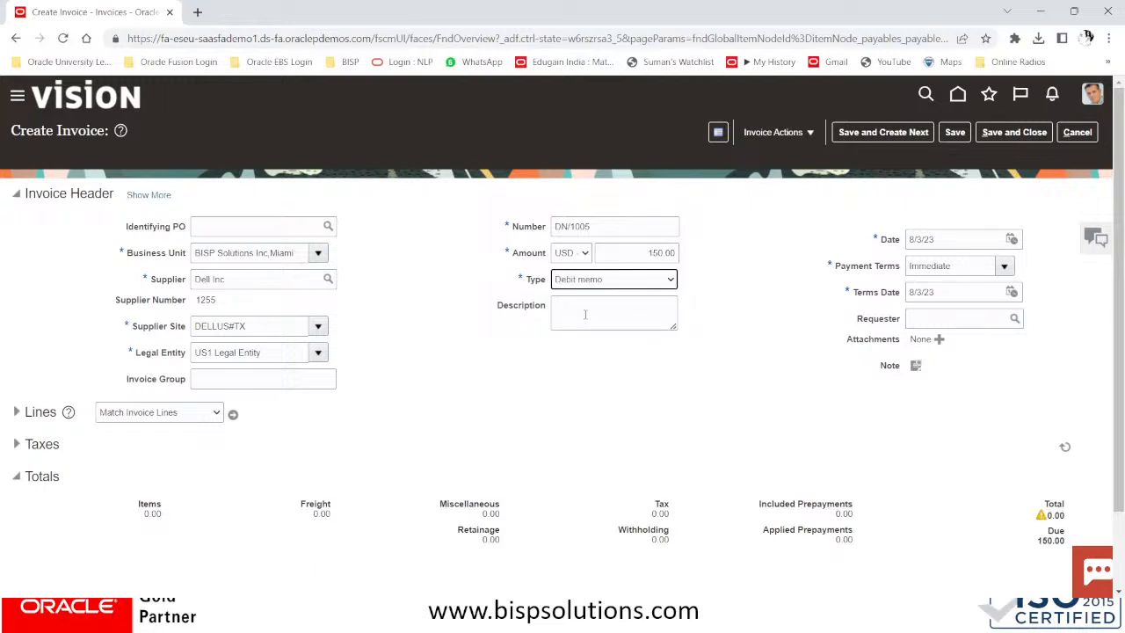
left_click(626, 252)
left_click(627, 280)
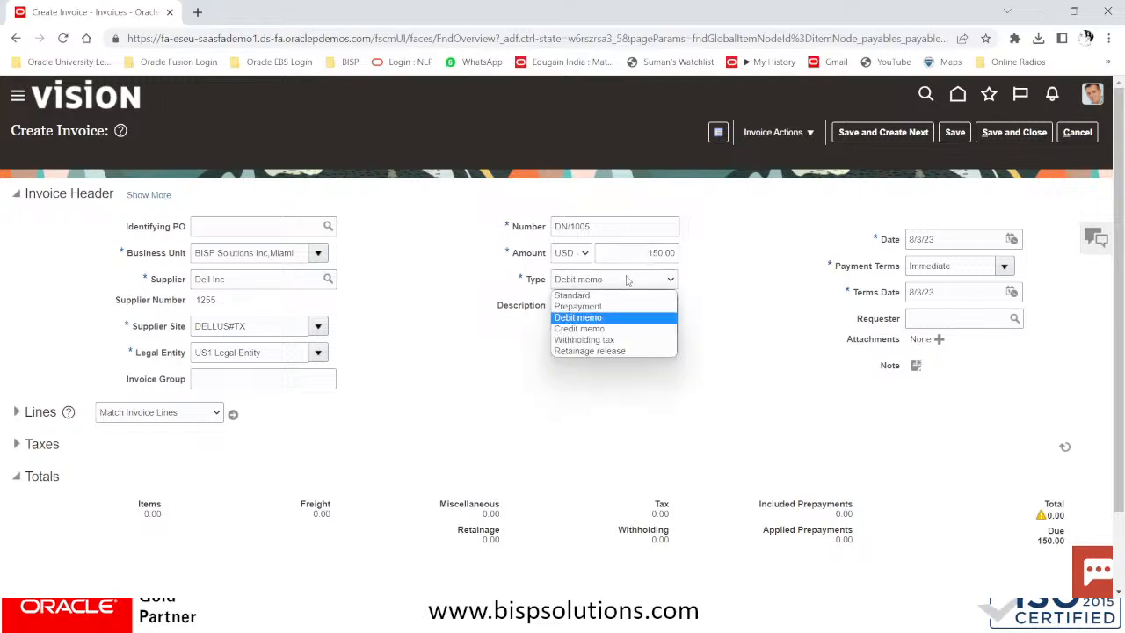
left_click(576, 316)
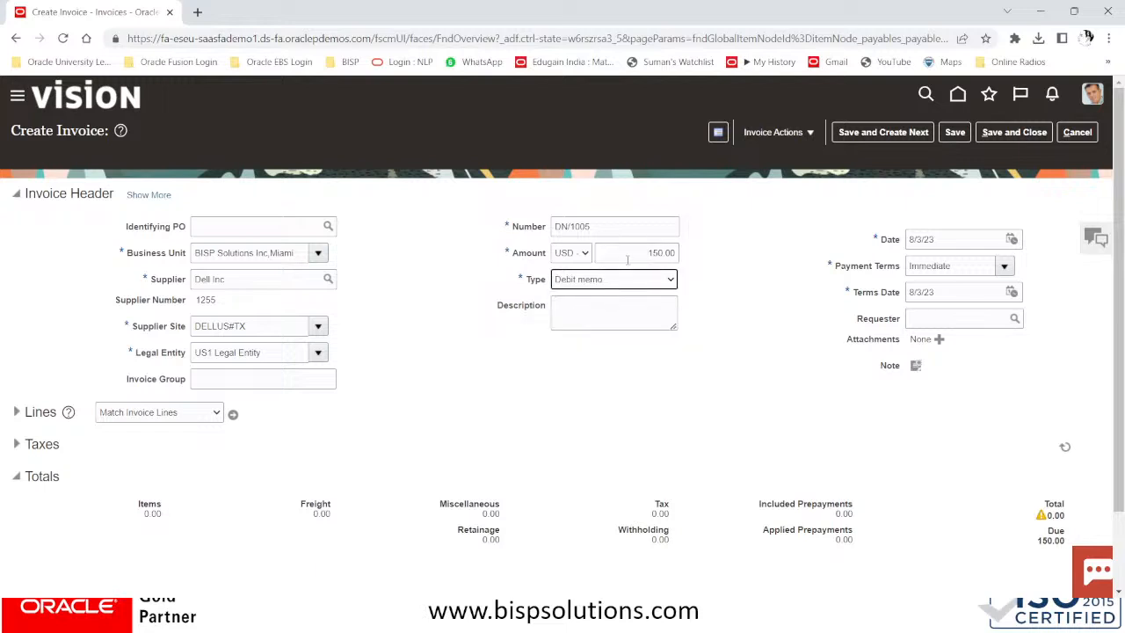
left_click(591, 300)
left_click(638, 252)
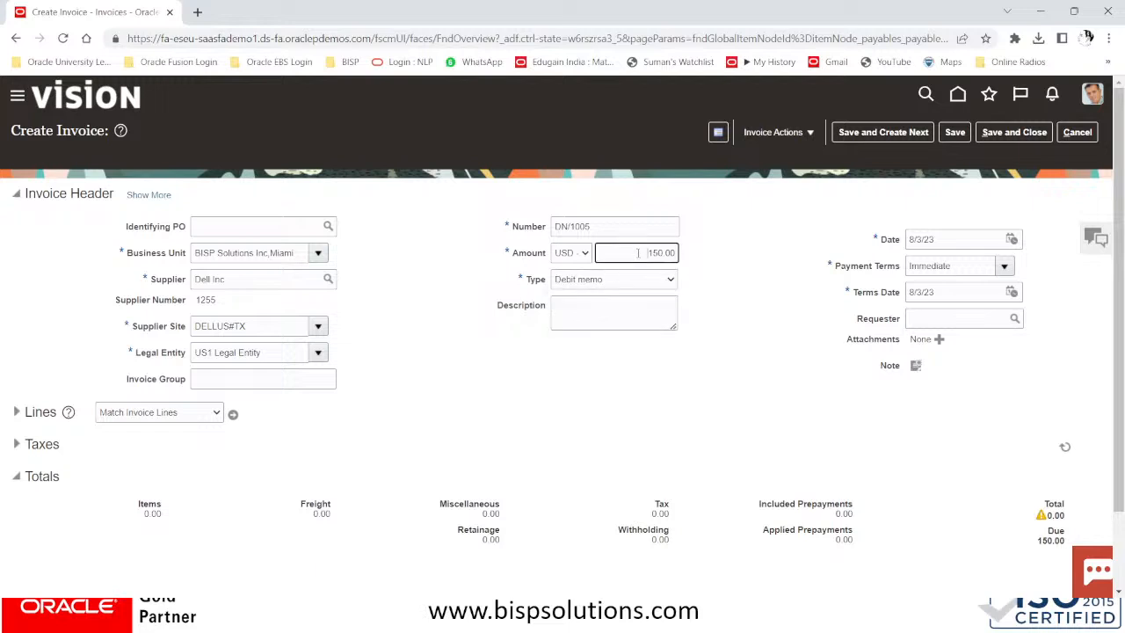
left_click(569, 300)
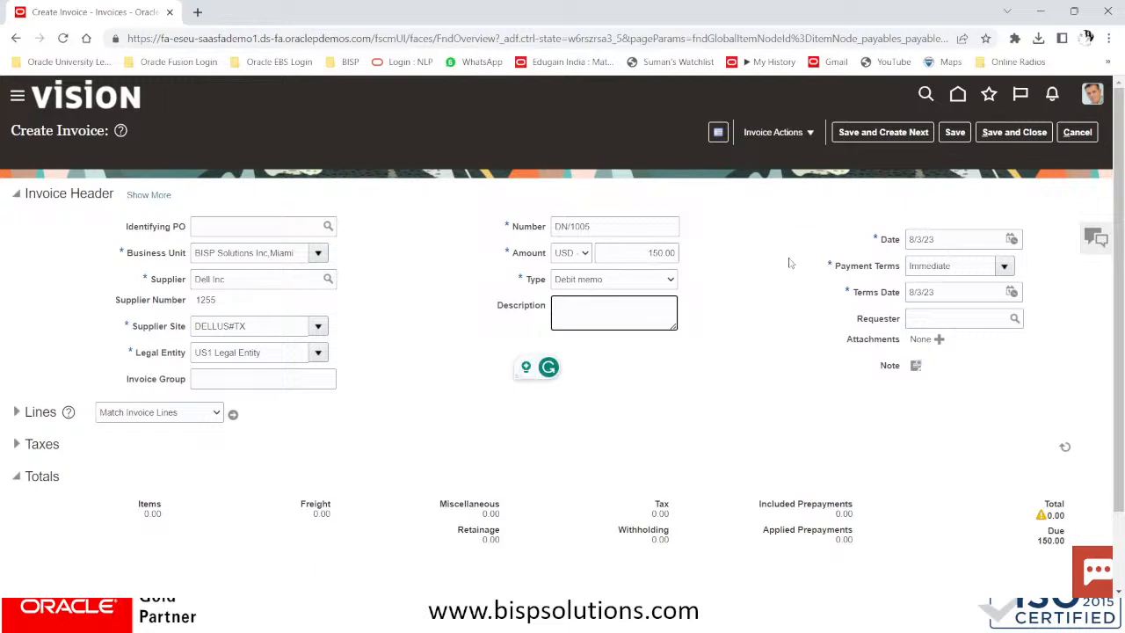
left_click(608, 248)
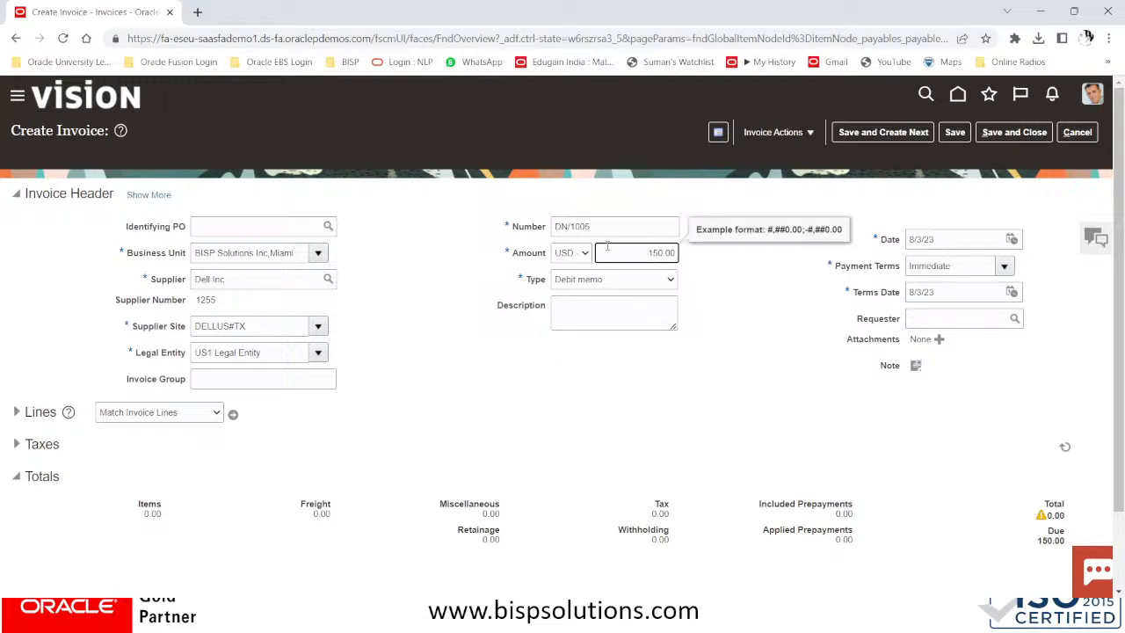
left_click(630, 280)
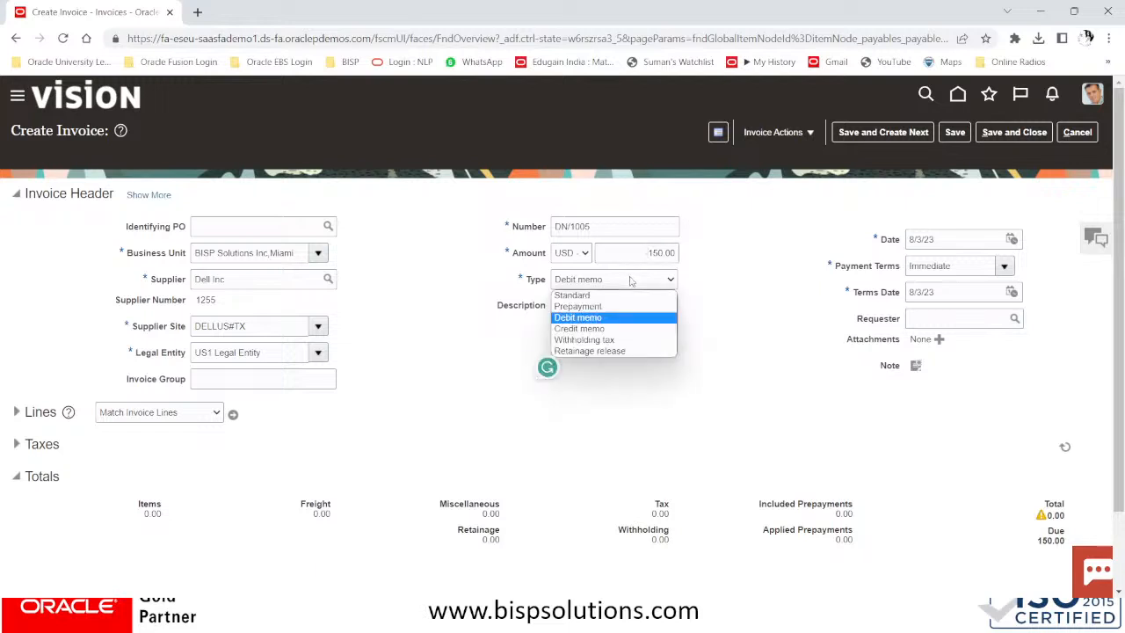
left_click(591, 320)
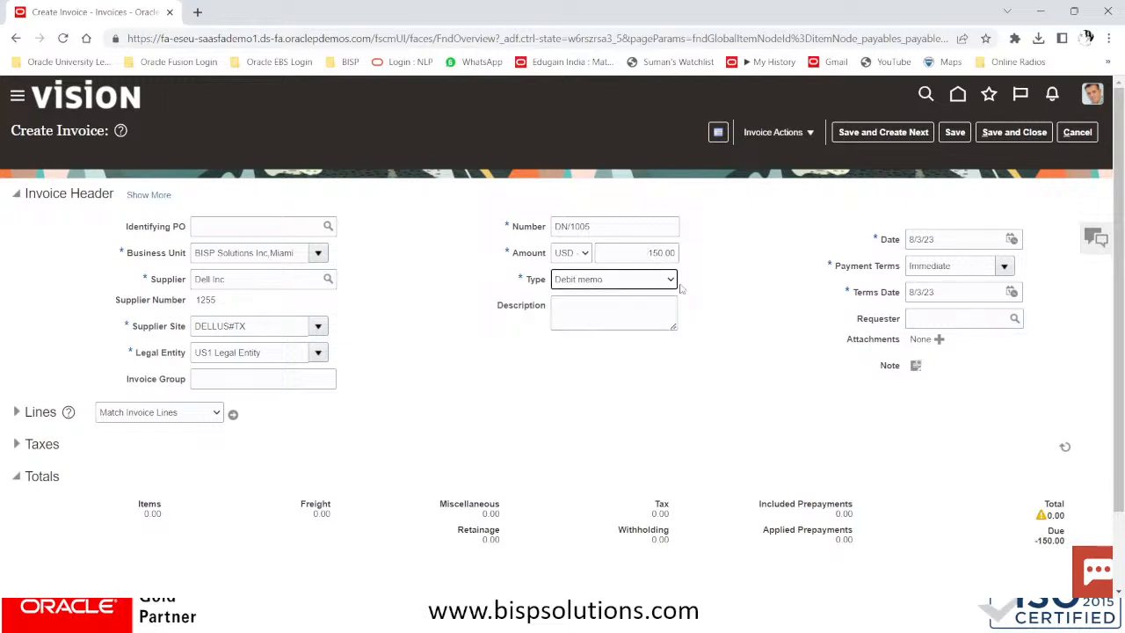
left_click(960, 265)
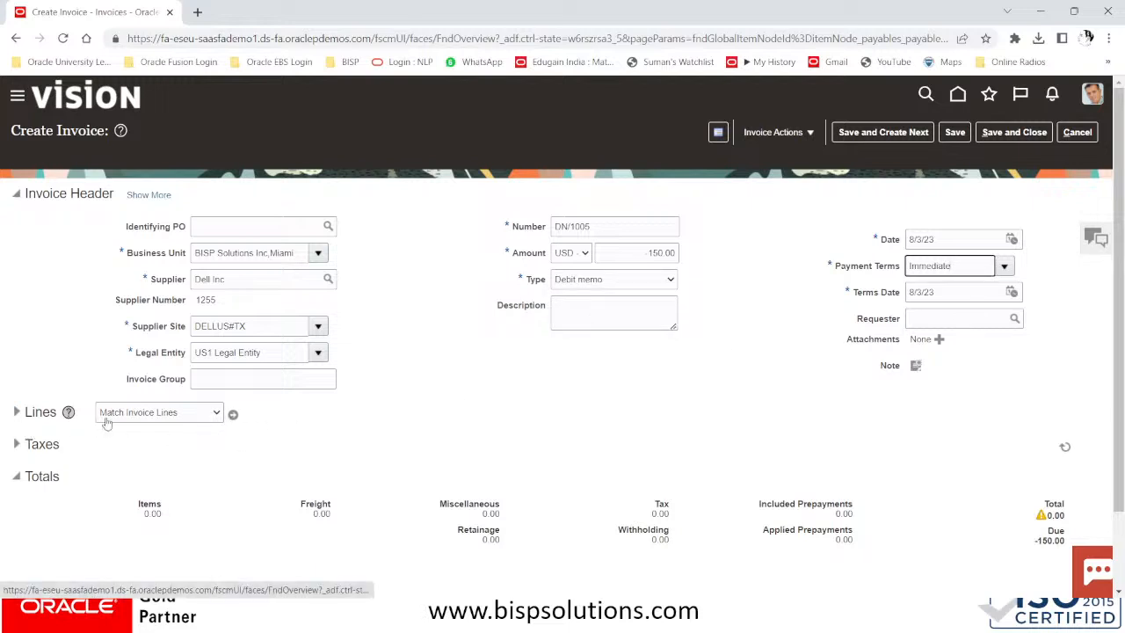
Choose Correct Unmatched Invoices for the lines and bring up the correction search
left_click(162, 415)
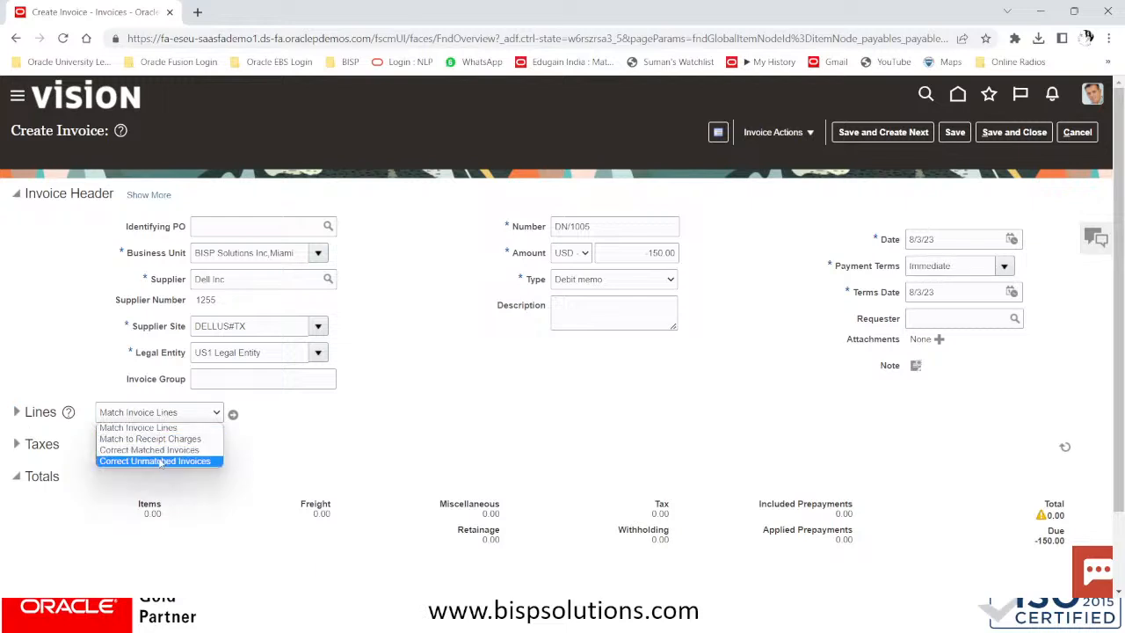
left_click(161, 462)
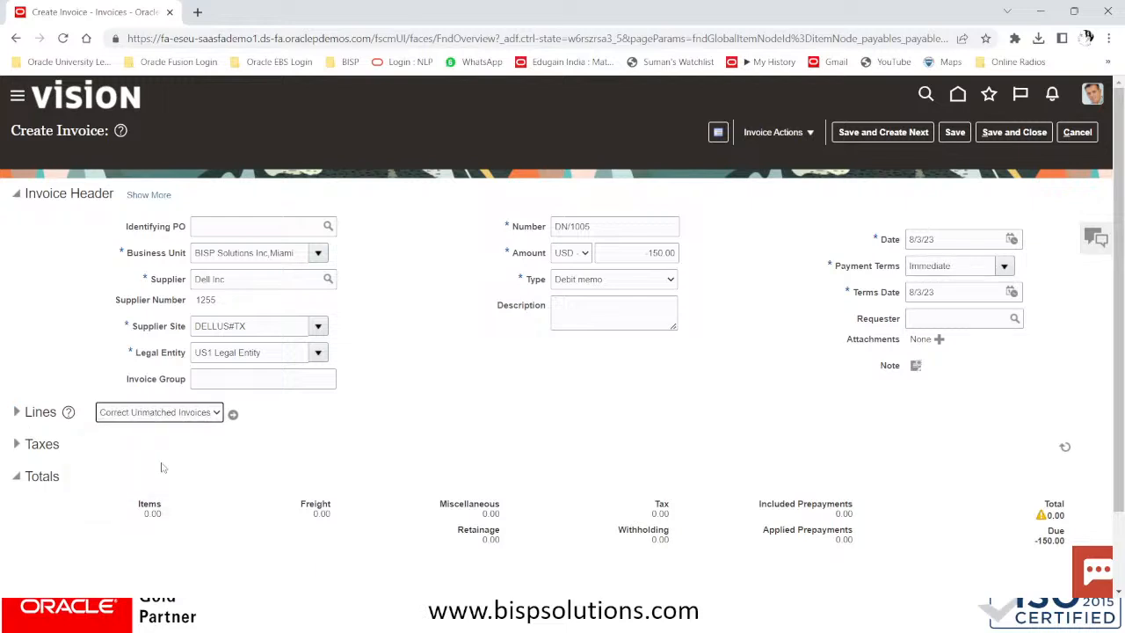
left_click(234, 414)
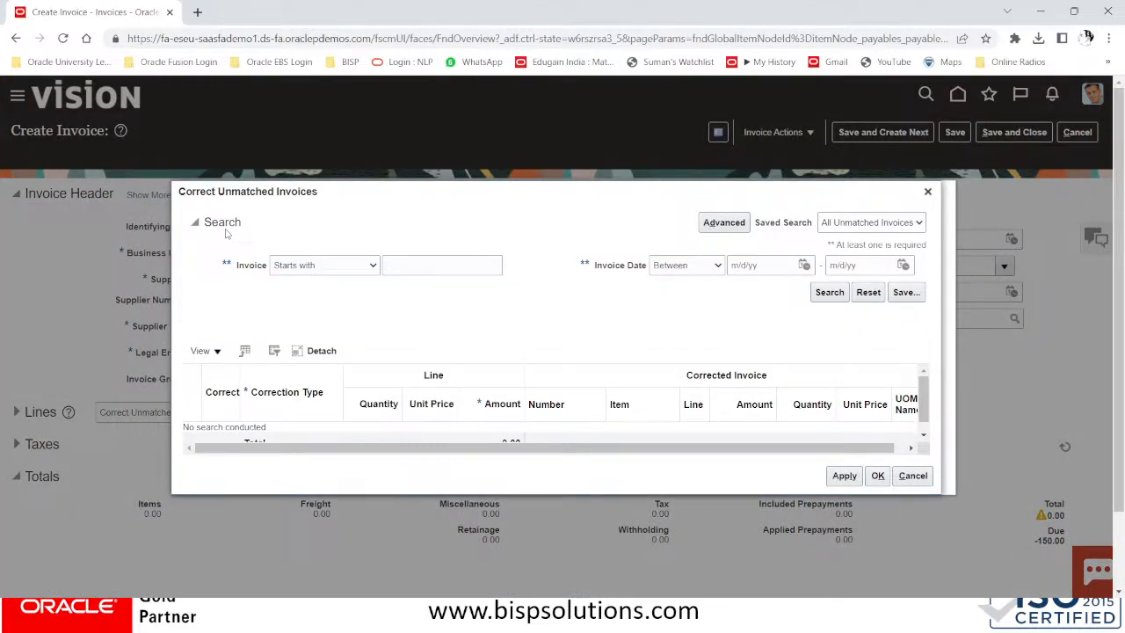
Search for invoices whose number starts with DELL 10050
left_click(333, 269)
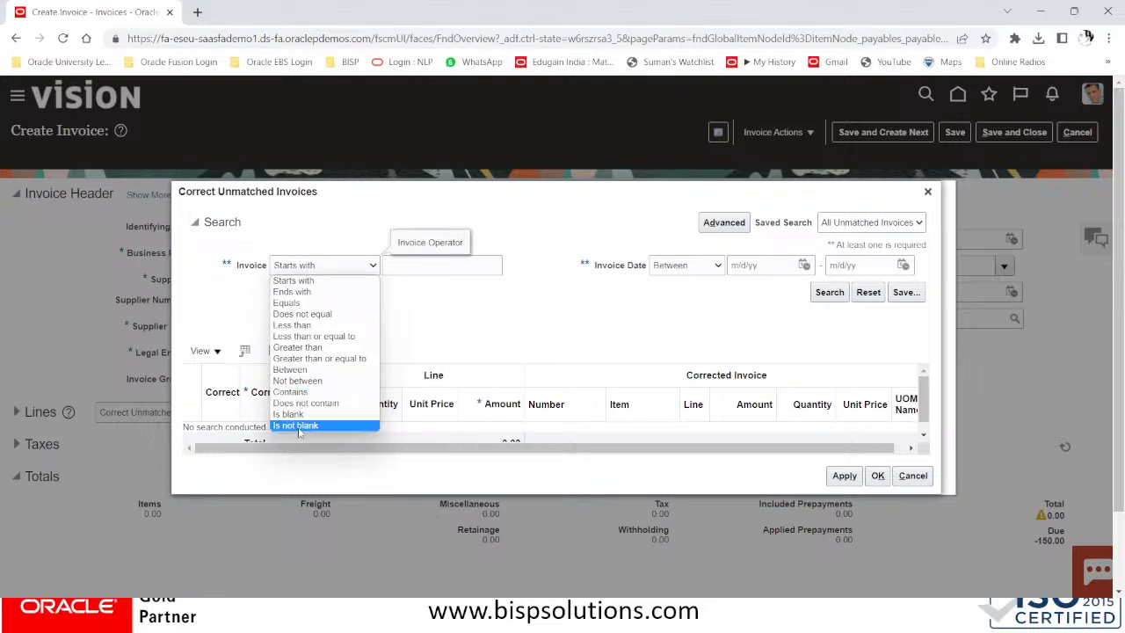
left_click(295, 281)
left_click(409, 267)
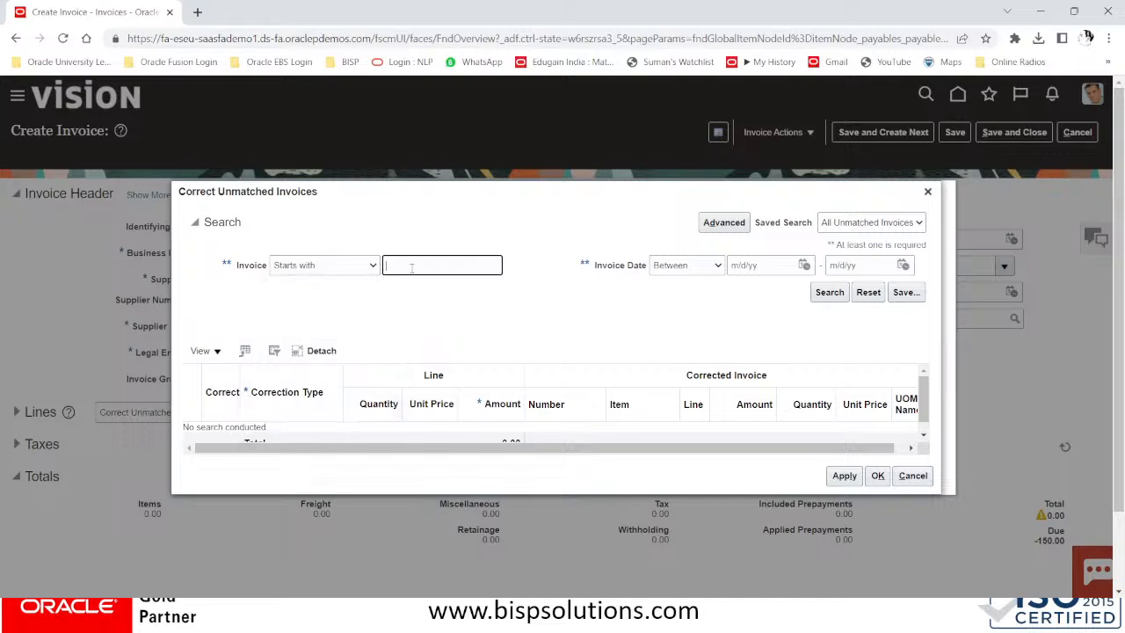
type("DEEL")
key("BackSpace")
key("BackSpace")
type("LL100")
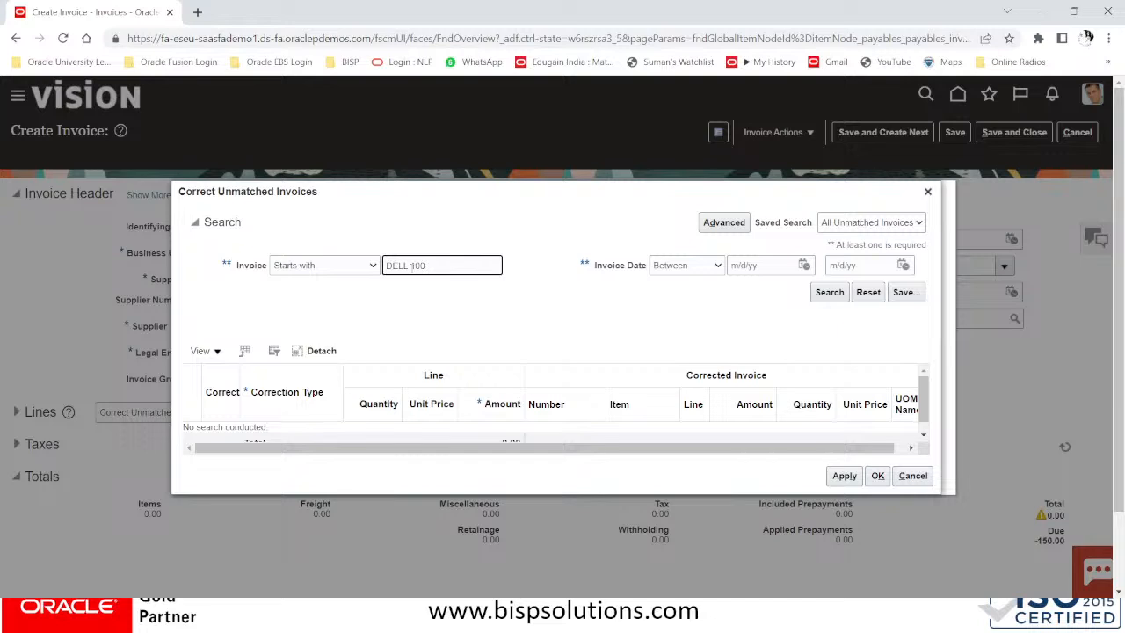
type("50")
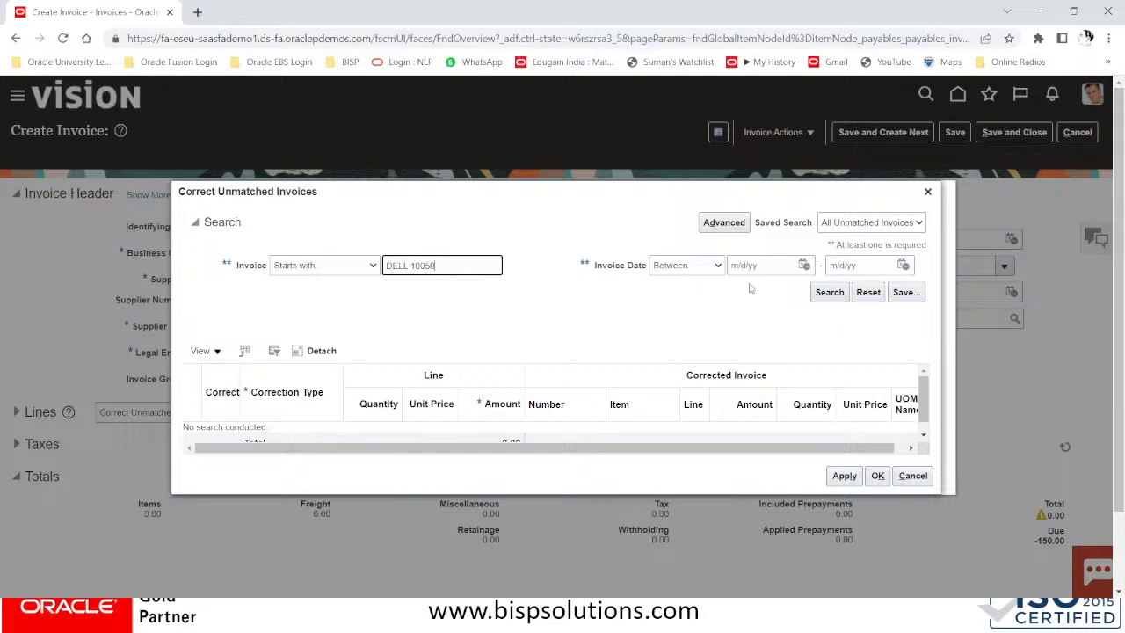
left_click(824, 293)
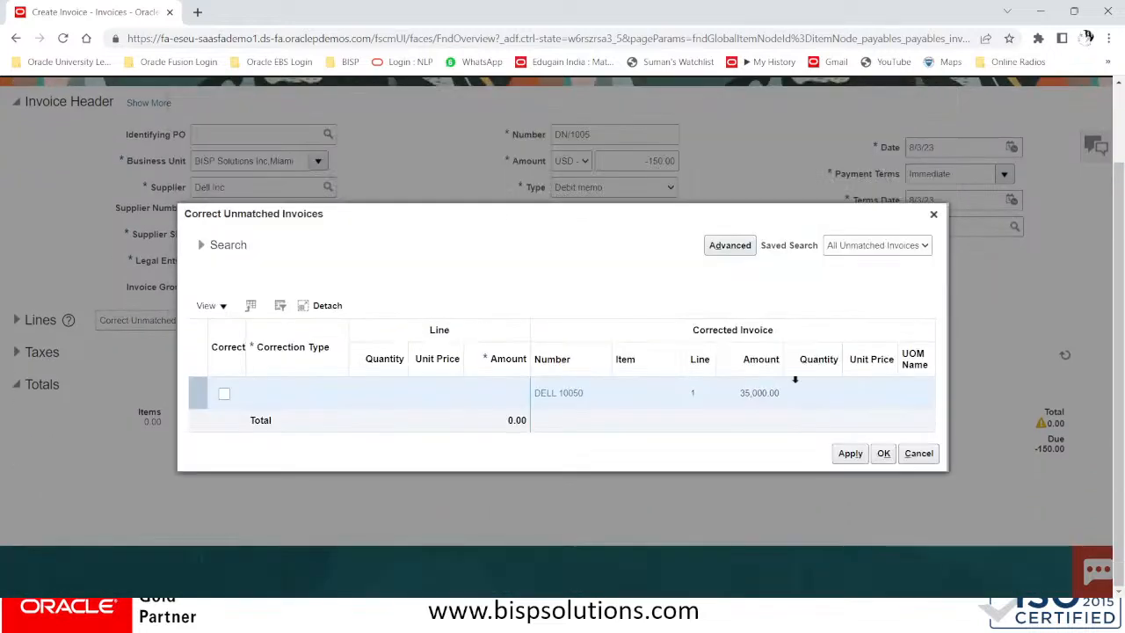
Mark DELL 10050 for an amount correction of -150 and apply it
left_click(224, 394)
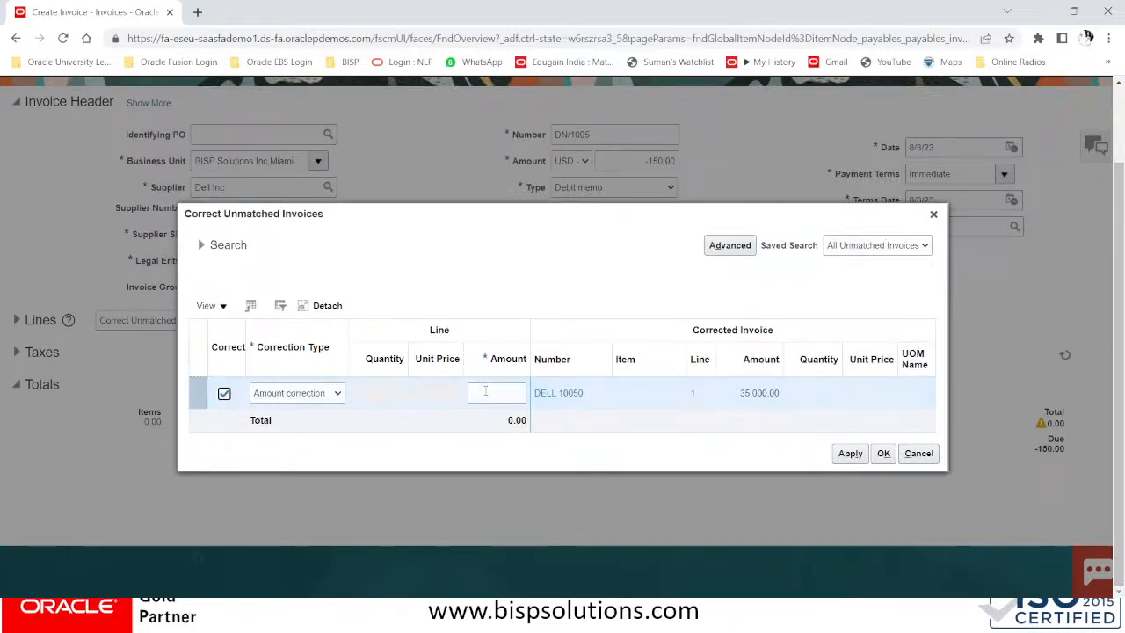
left_click(485, 392)
left_click(286, 396)
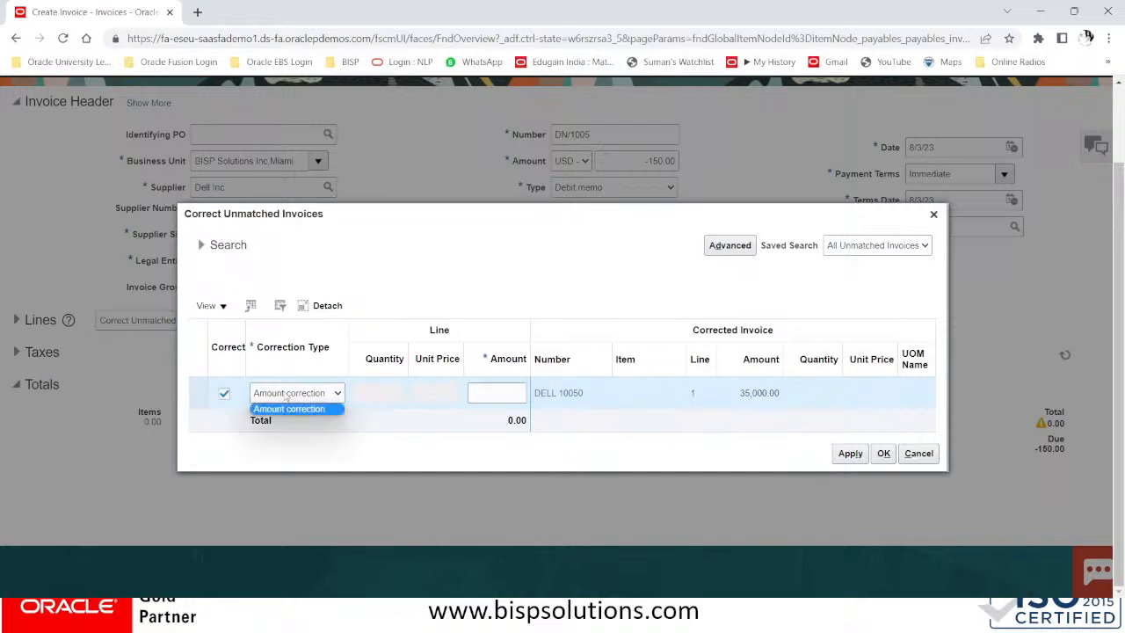
left_click(507, 392)
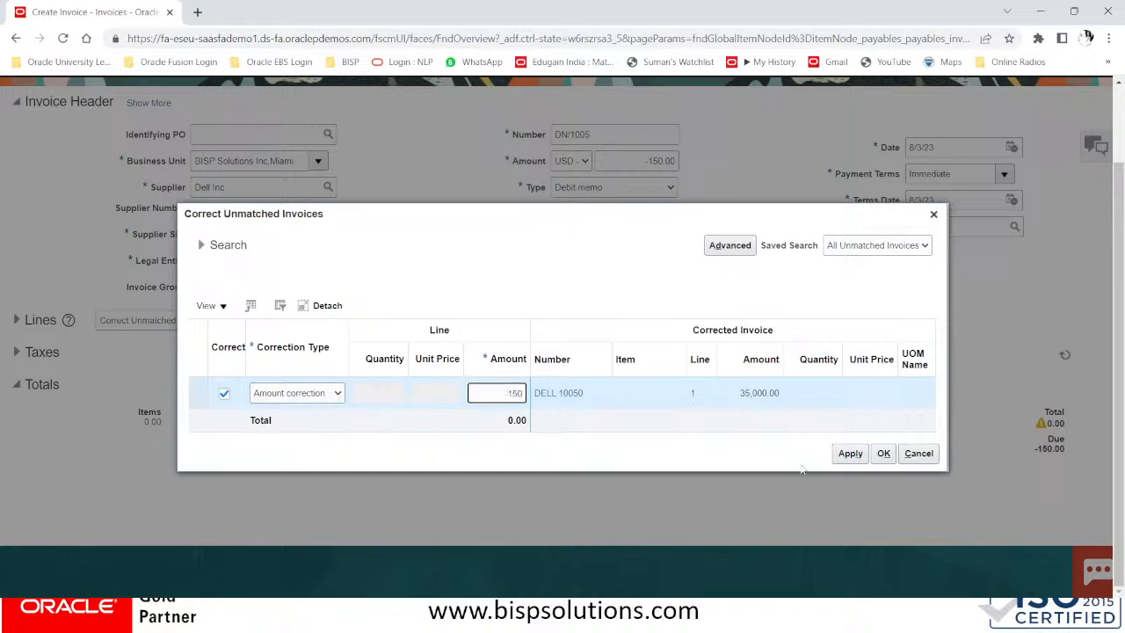
left_click(850, 453)
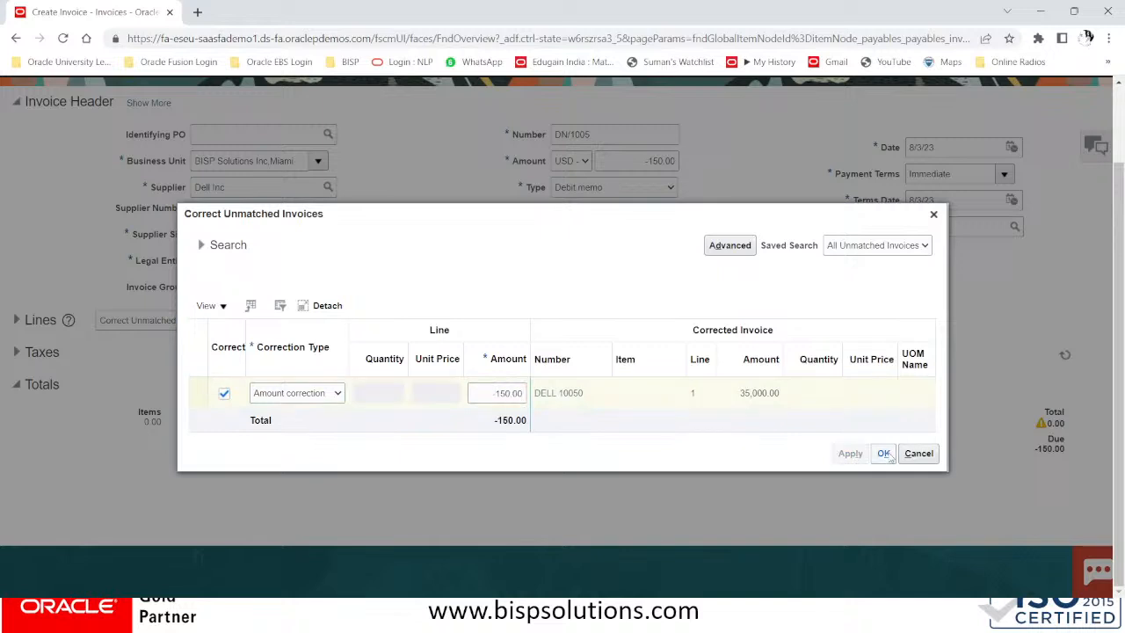
left_click(883, 453)
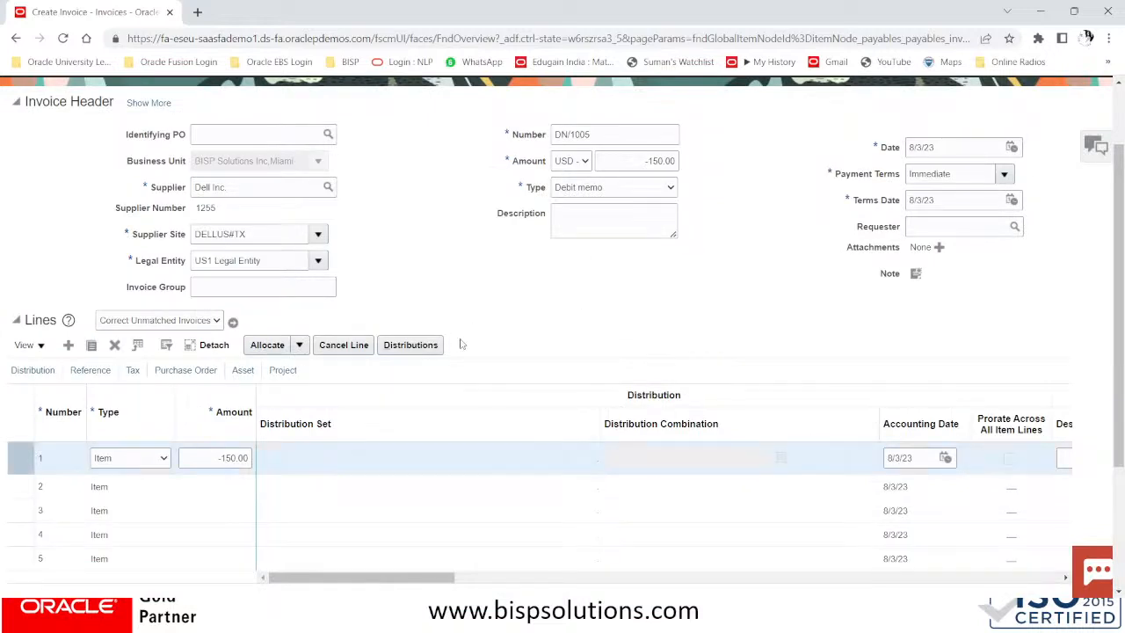
Confirm line 1's -150.00 distribution and save debit memo DN/1005
left_click(427, 345)
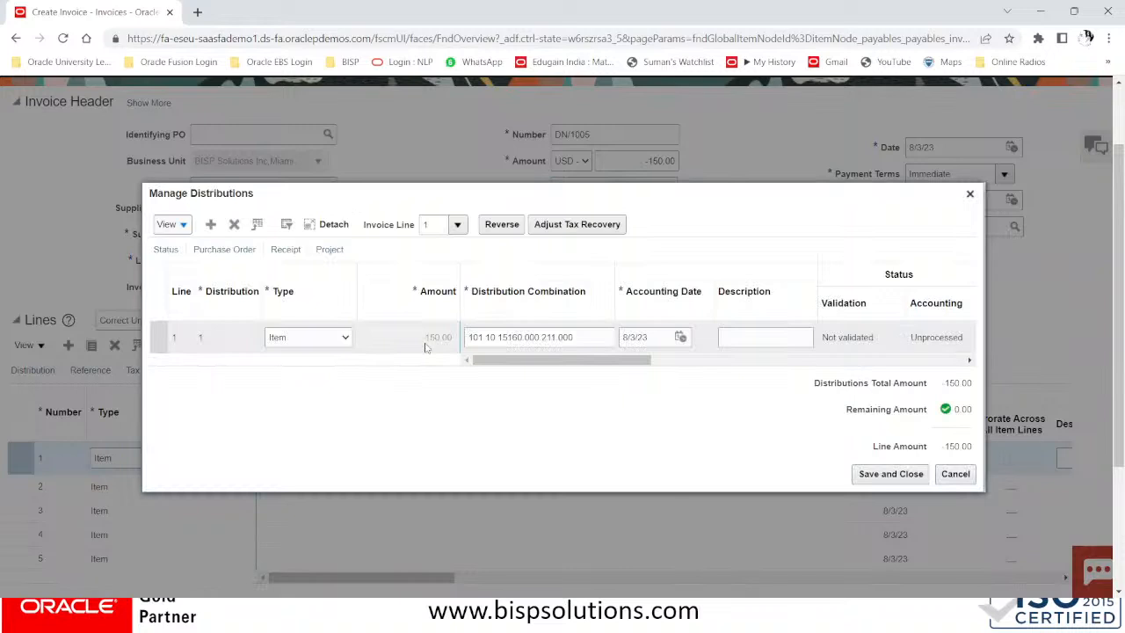
left_click(897, 475)
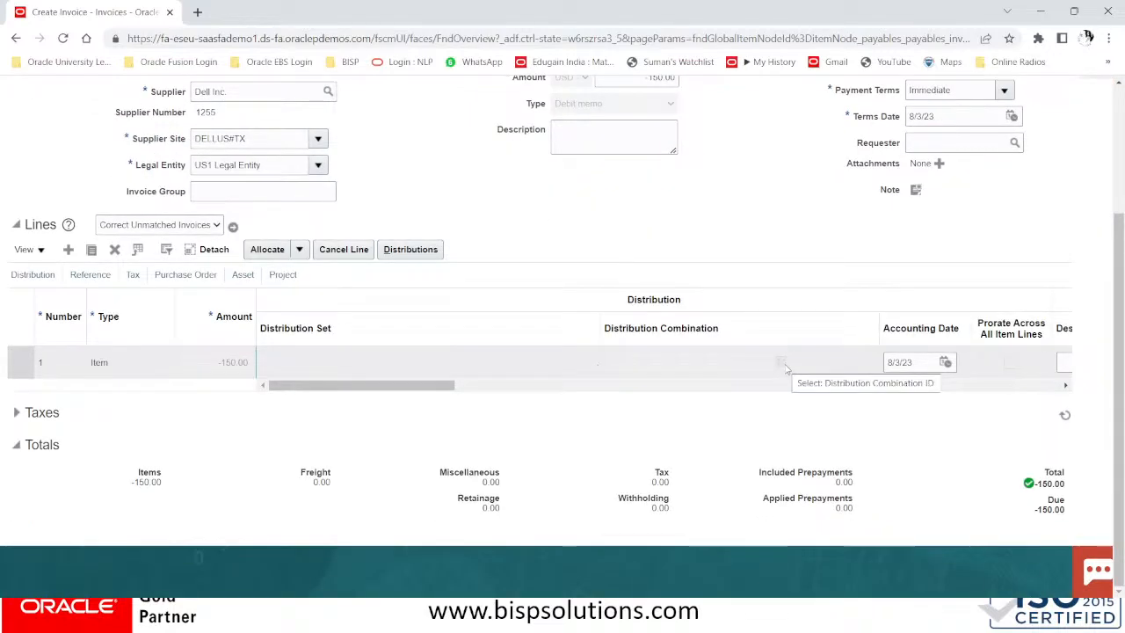
scroll(787, 369, "up", 1)
scroll(787, 369, "up", 1)
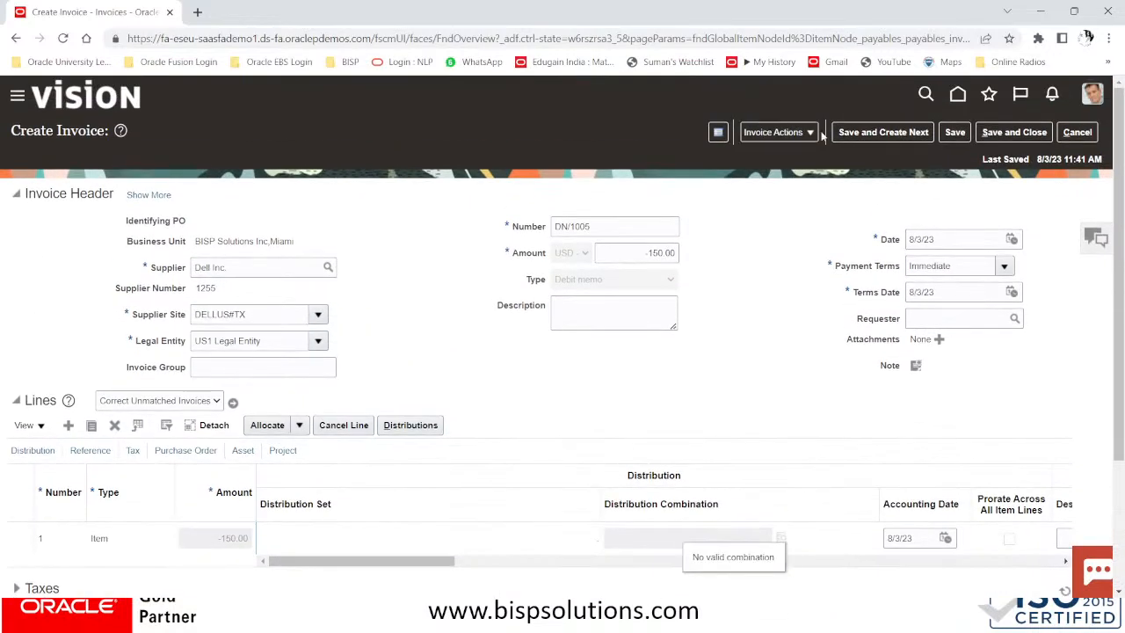
left_click(956, 133)
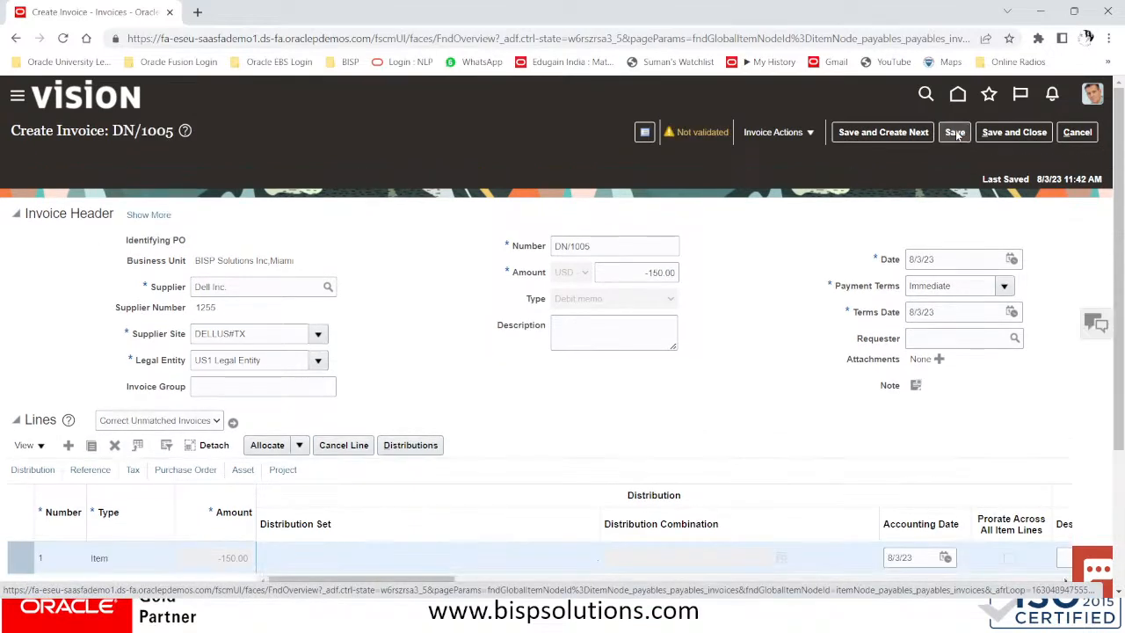
Run Validate on debit memo DN/1005 so its status changes to Validated
left_click(694, 132)
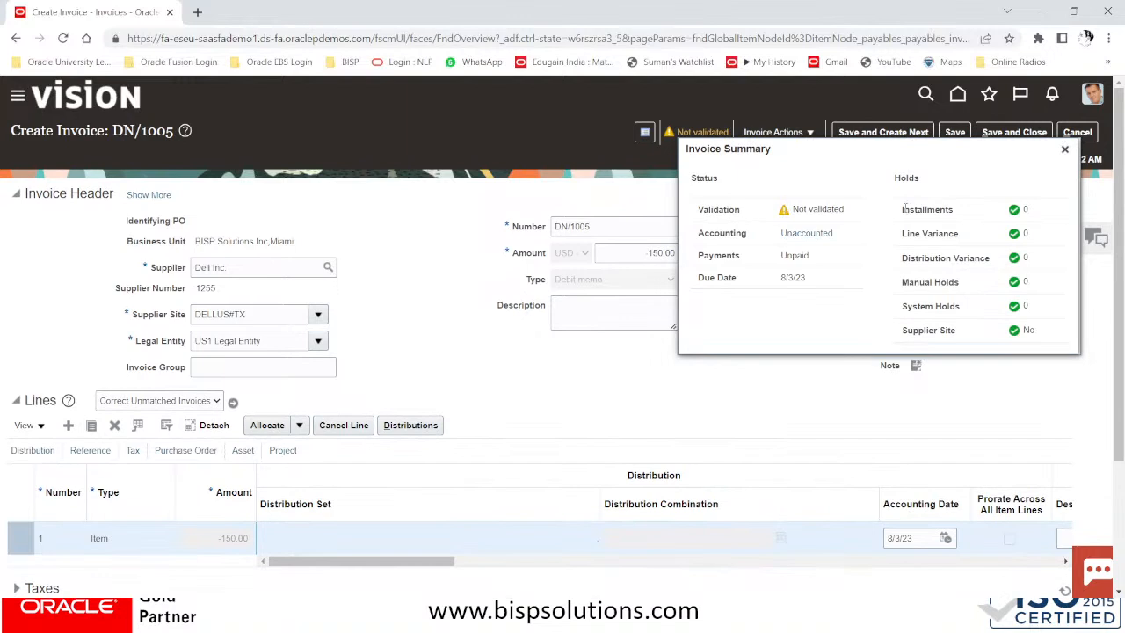
left_click(1066, 150)
left_click(810, 136)
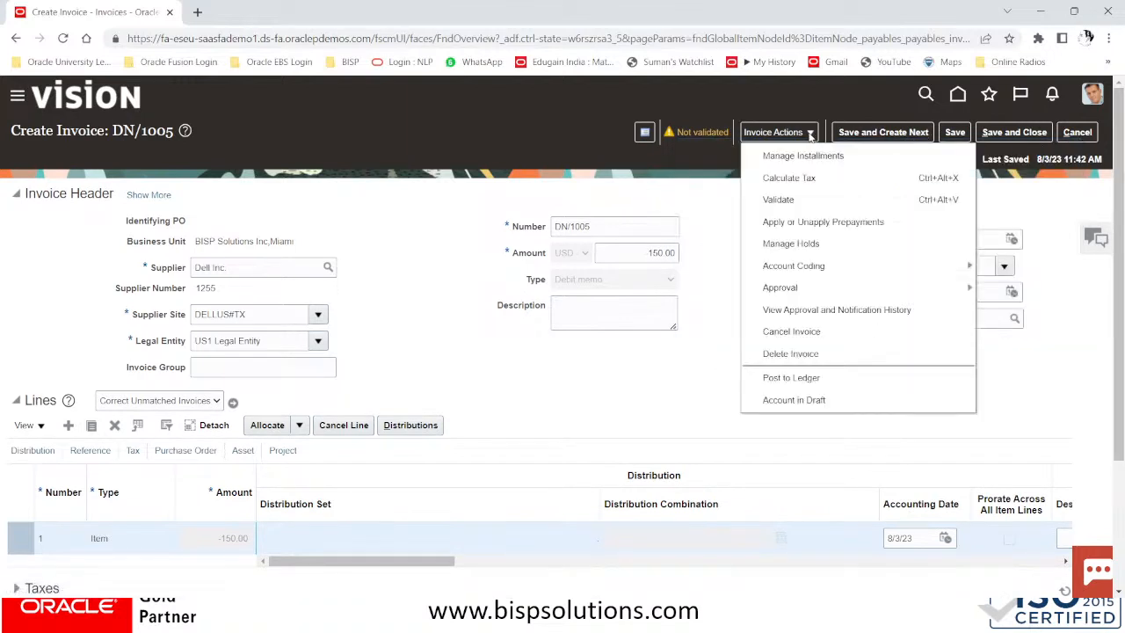
left_click(790, 200)
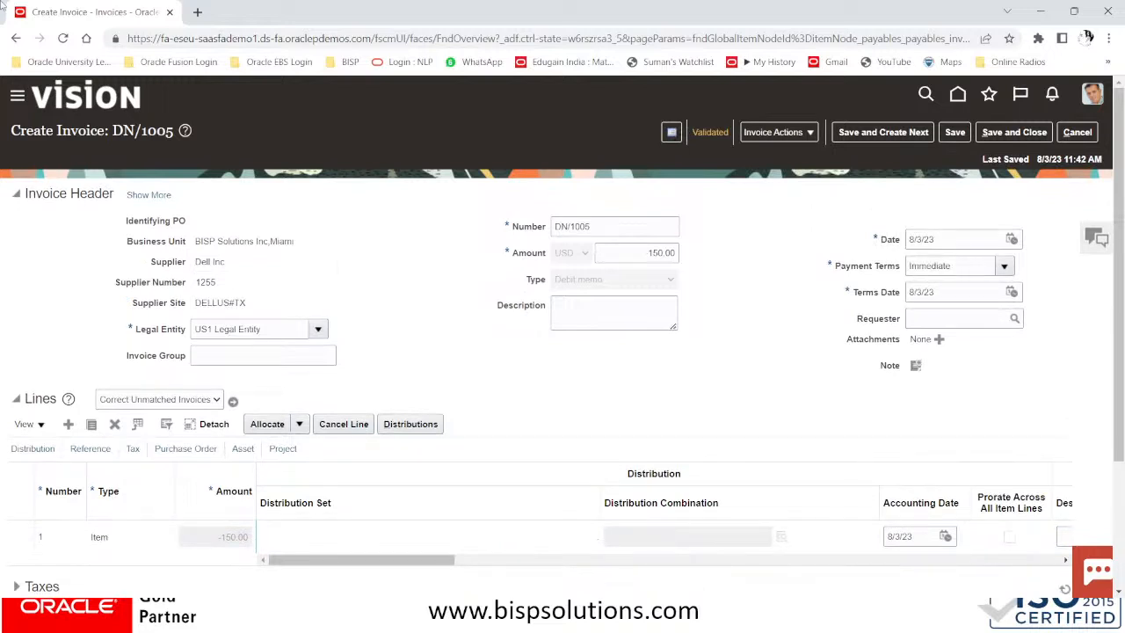
left_click(128, 194)
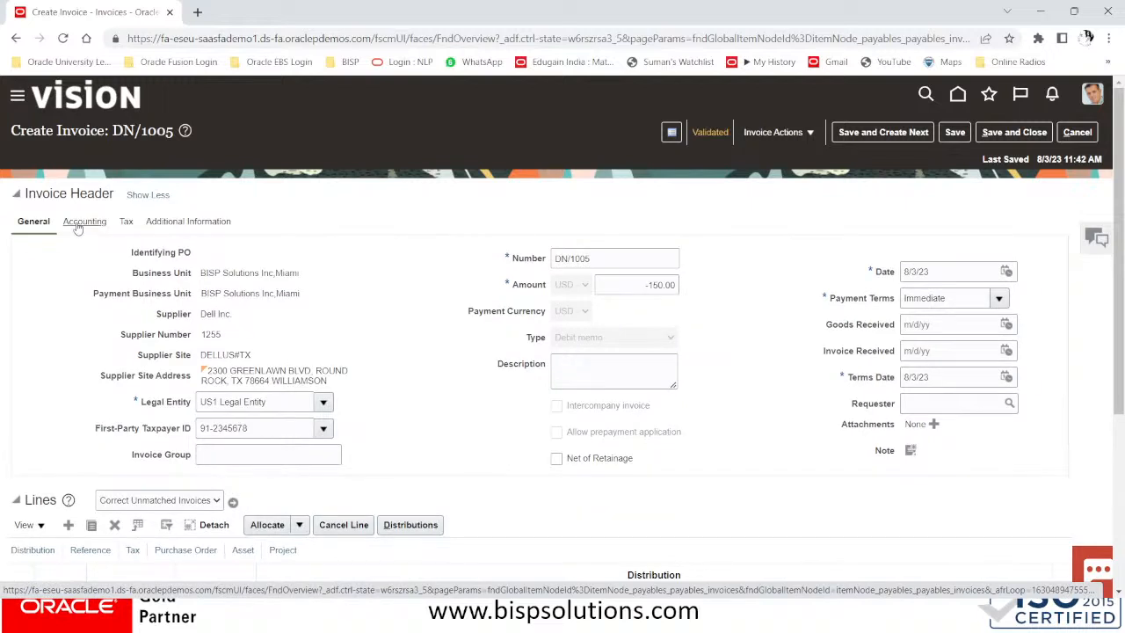
Open DN/1005's Accounting details and select liability distribution 101.10.22100.000.336.000
left_click(83, 223)
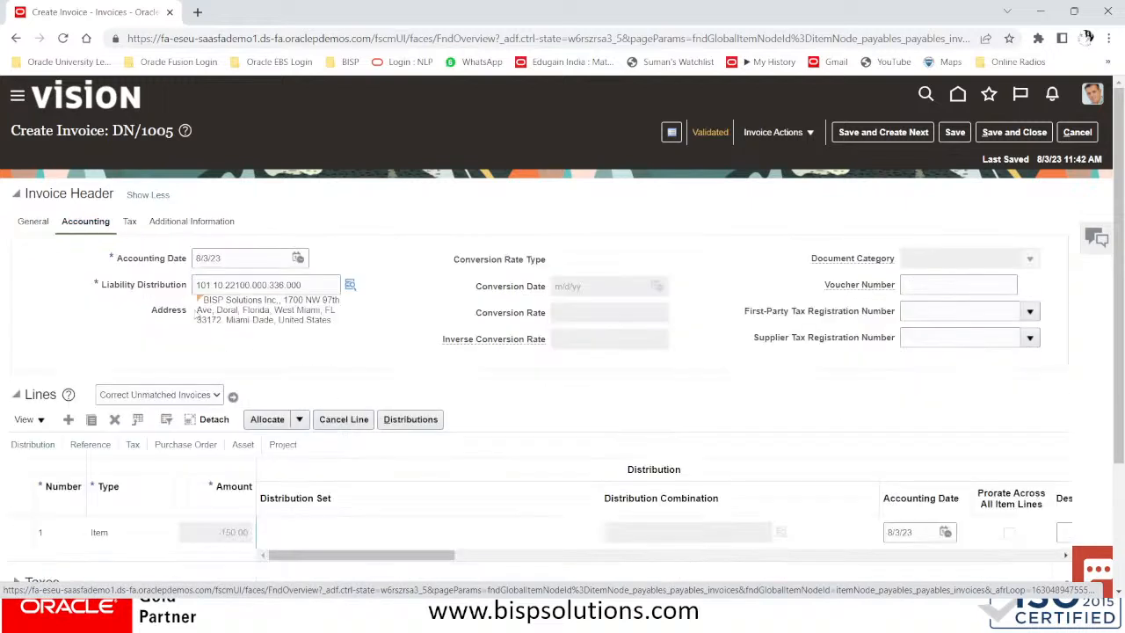
left_click_drag(332, 281, 165, 284)
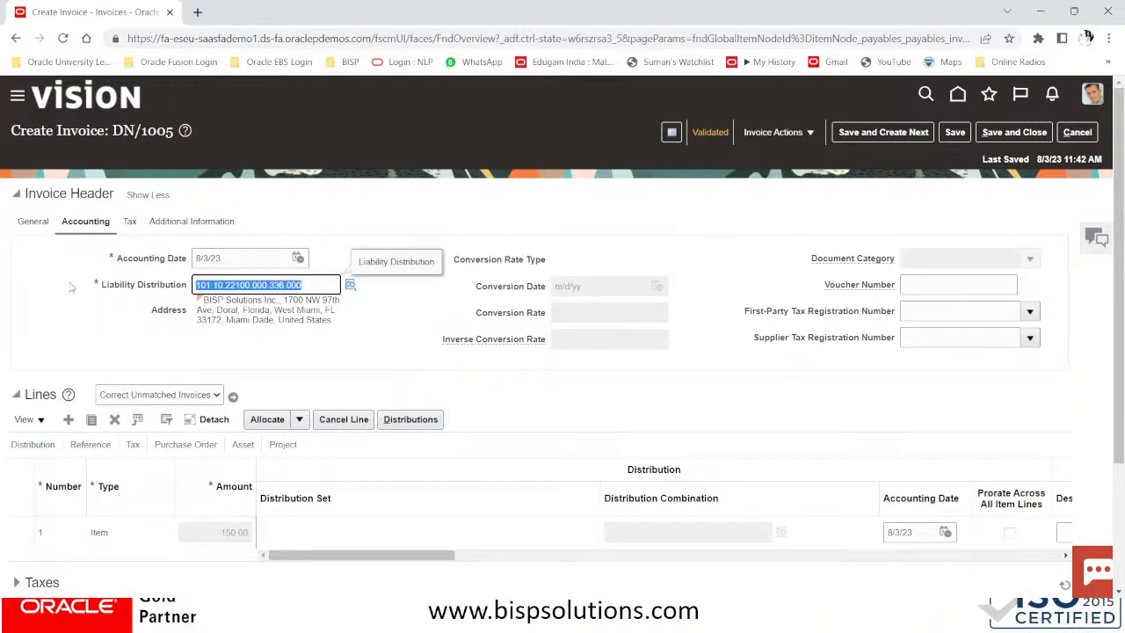
scroll(284, 437, "down", 3)
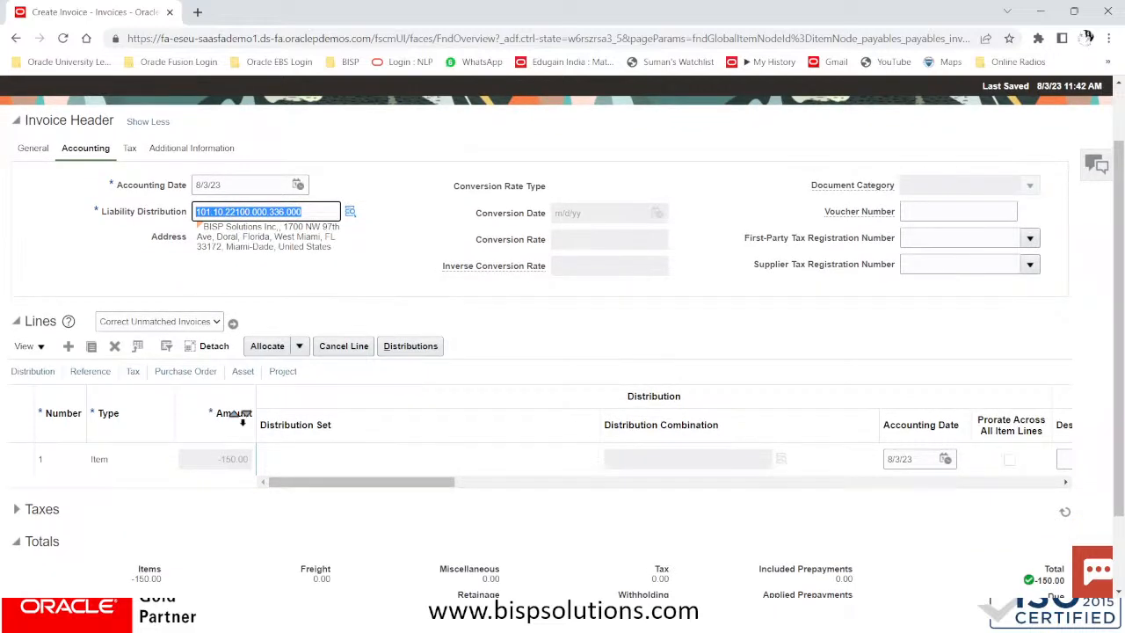
scroll(832, 145, "up", 3)
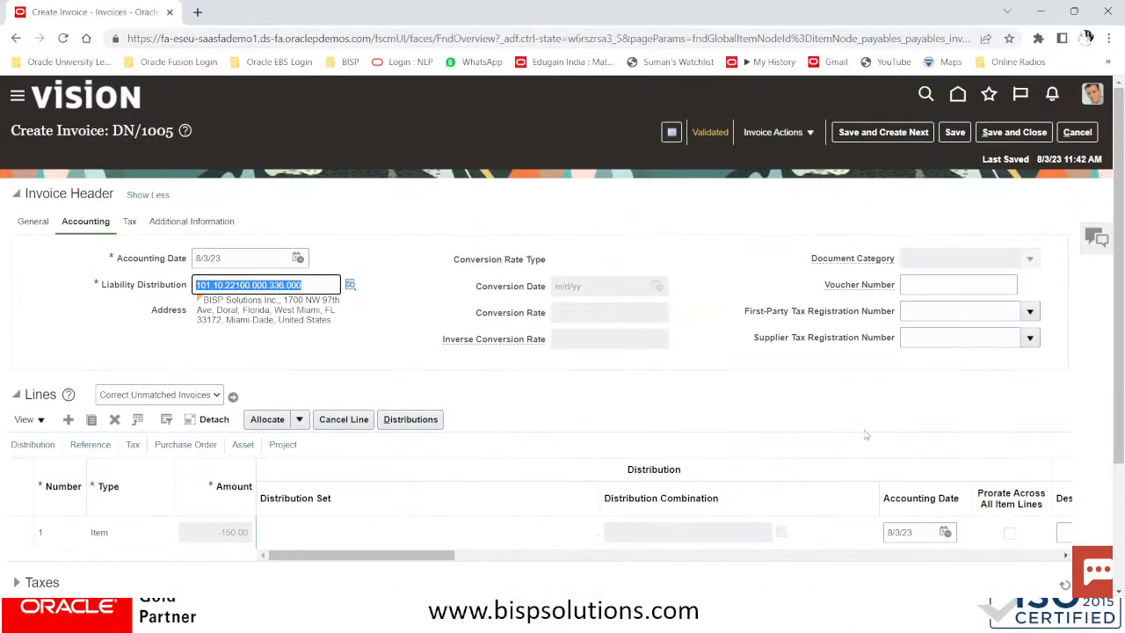
Save and close DN/1005, then open a fresh Create Invoice form
left_click(1013, 133)
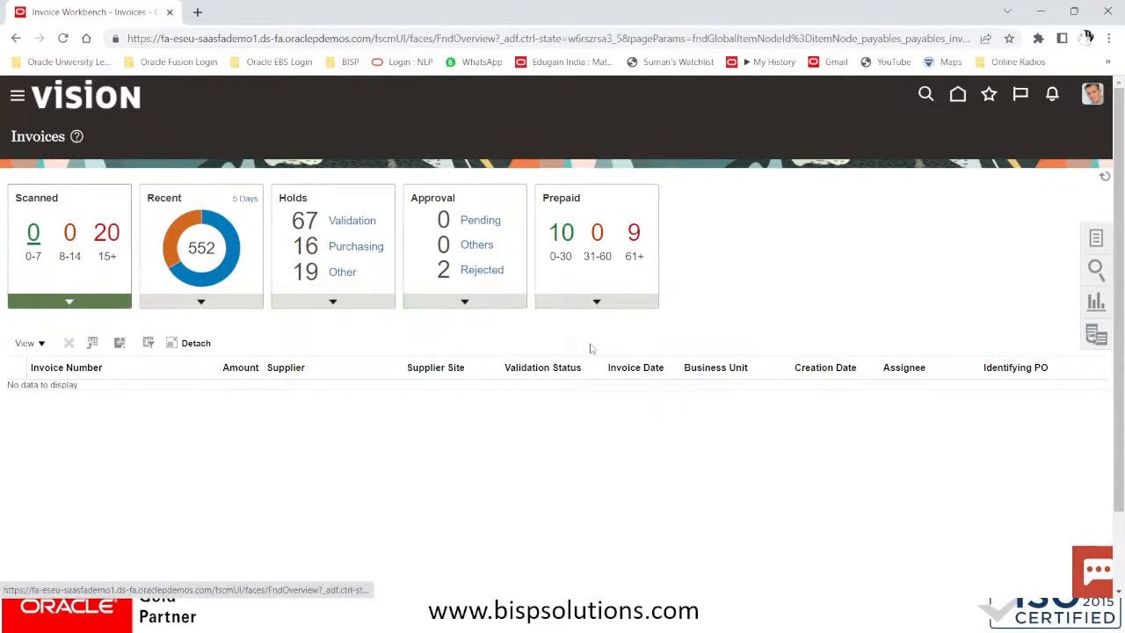
left_click(1098, 239)
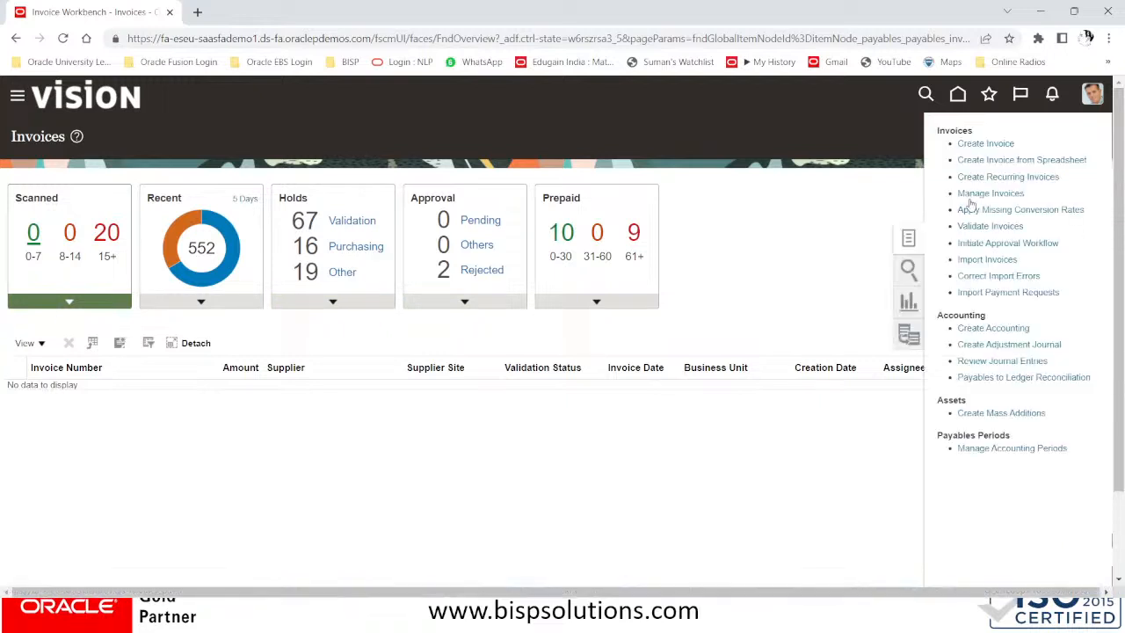
left_click(985, 145)
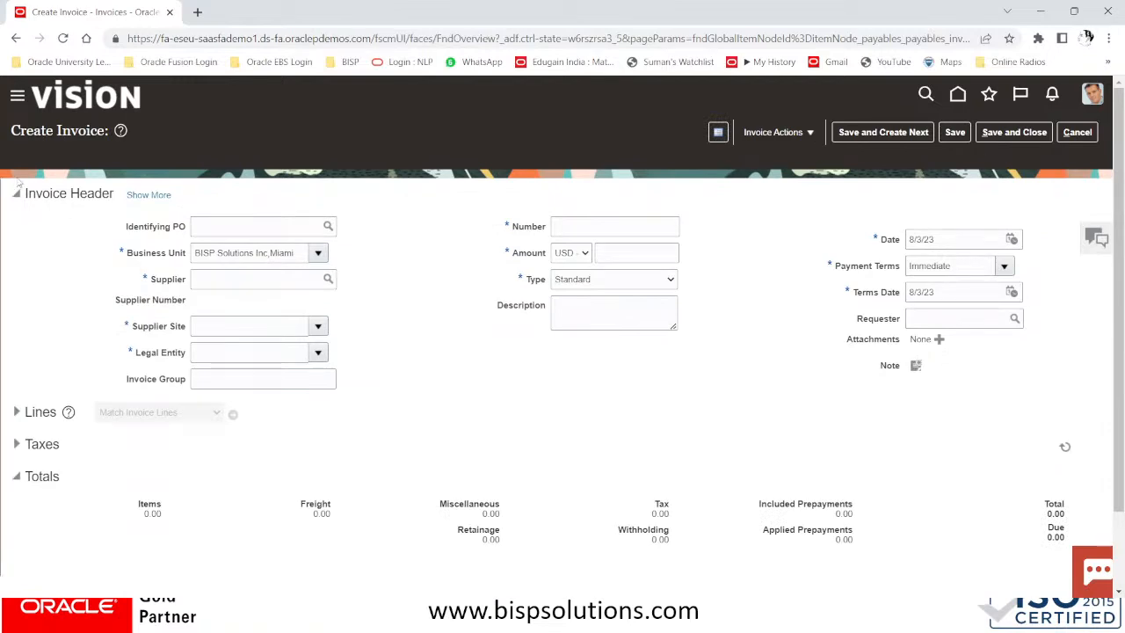
key("alt+Tab")
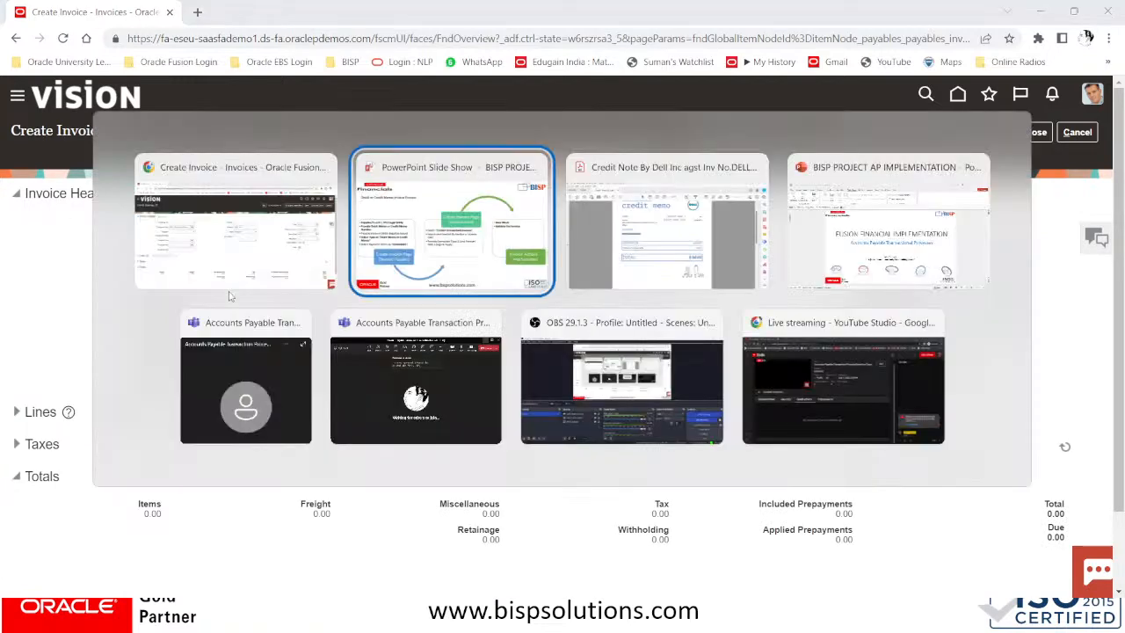
key("Tab")
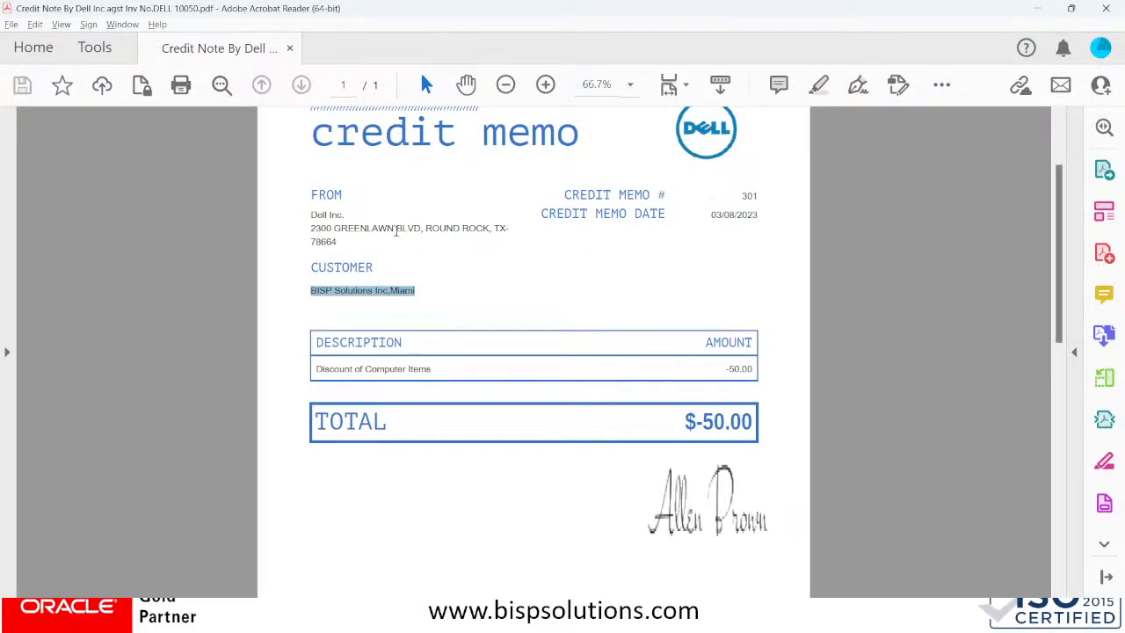
left_click_drag(740, 195, 766, 195)
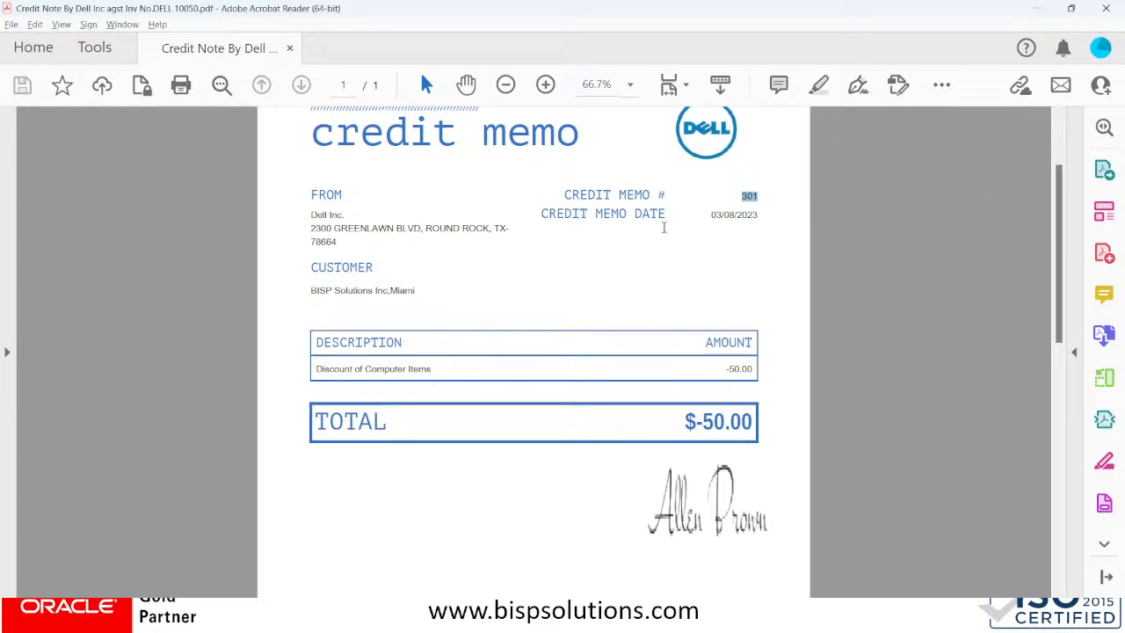
key("alt+Tab")
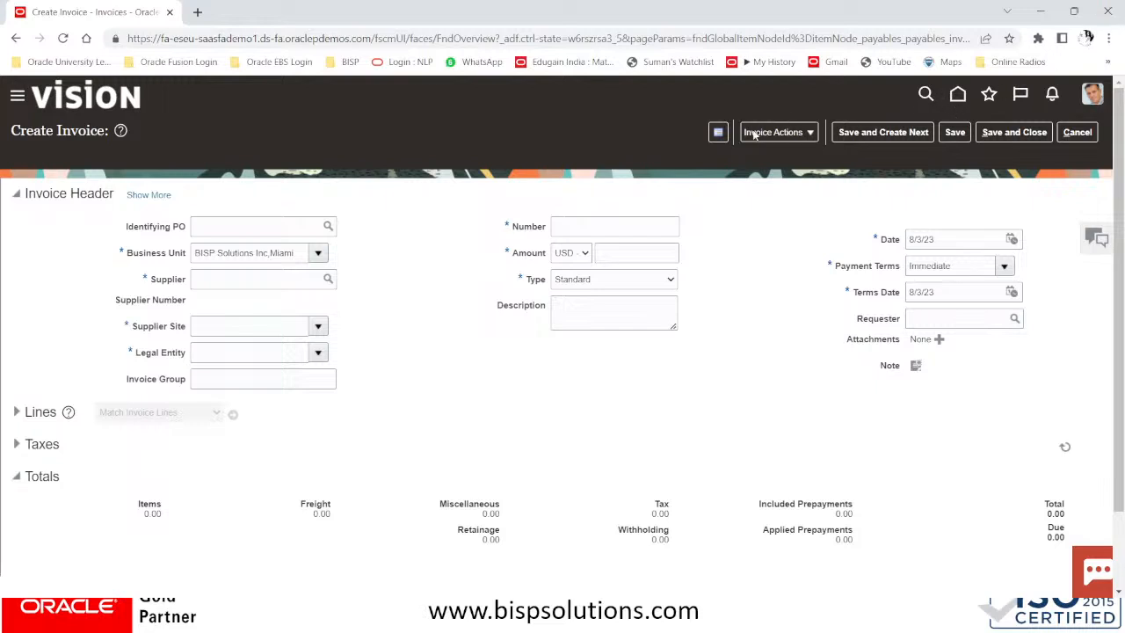
Enter supplier Dell Inc. and invoice number CM/301 on the new invoice
left_click(203, 275)
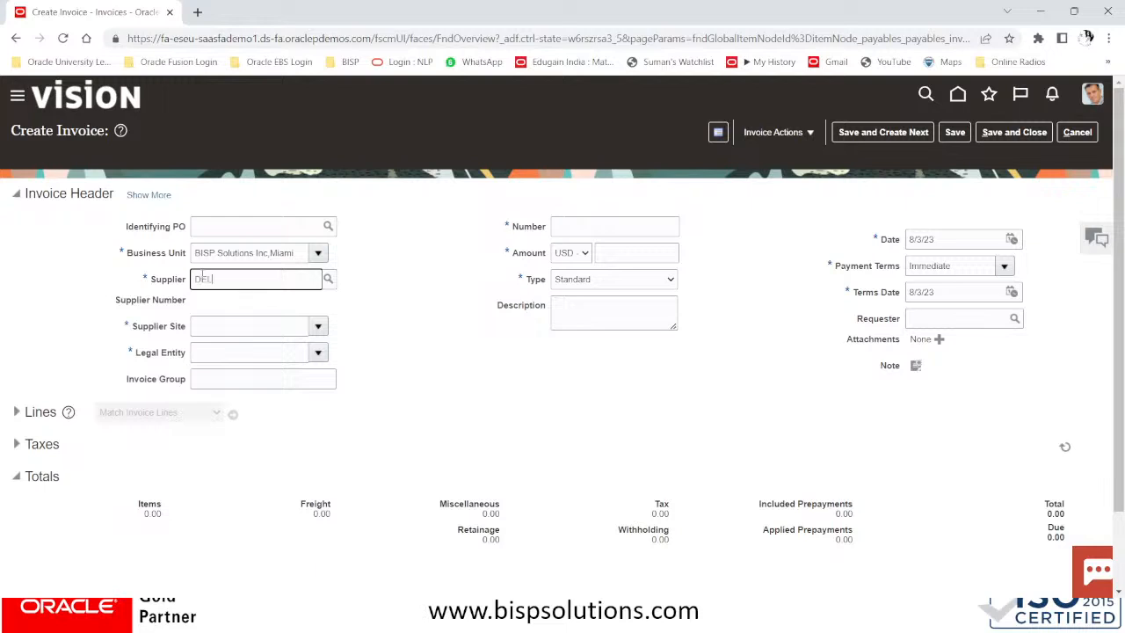
type("DELL")
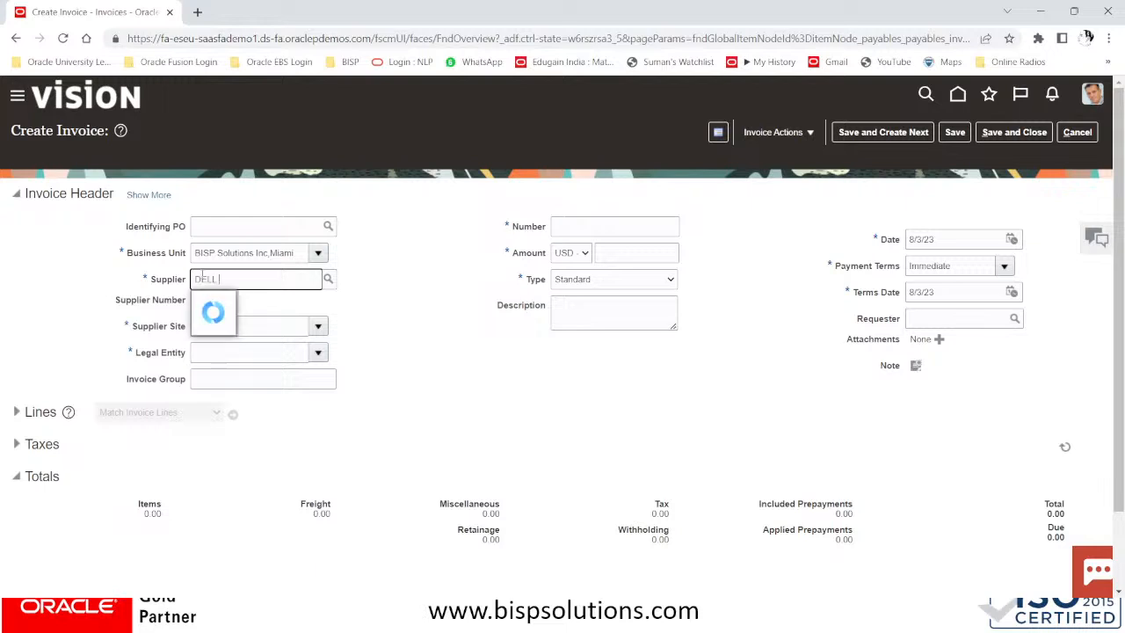
type(" IN")
left_click(236, 302)
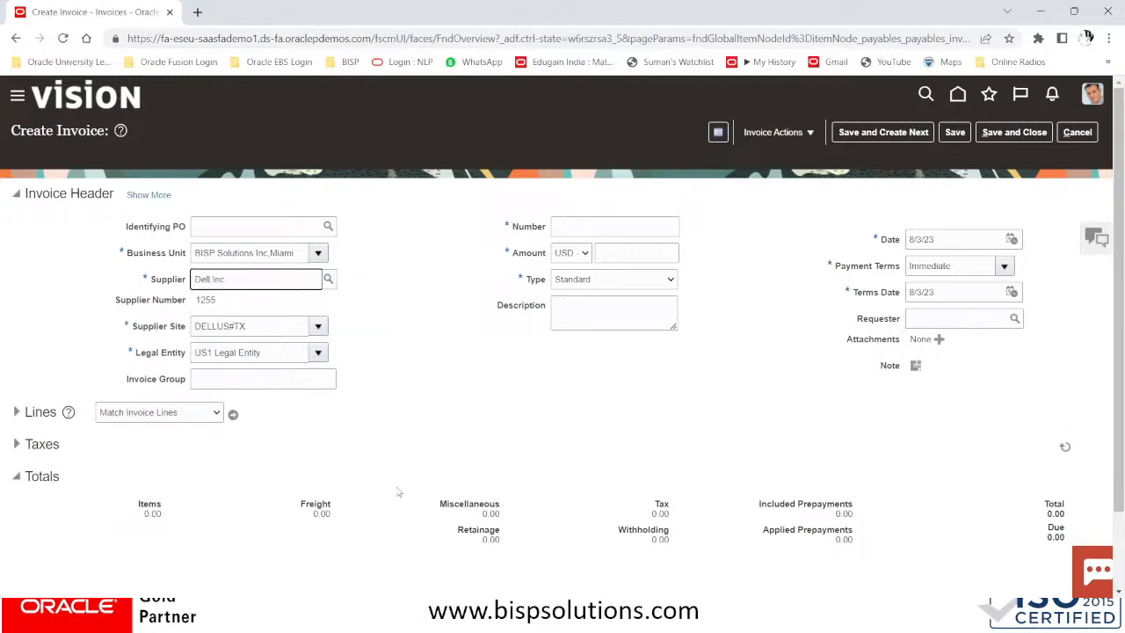
left_click(576, 226)
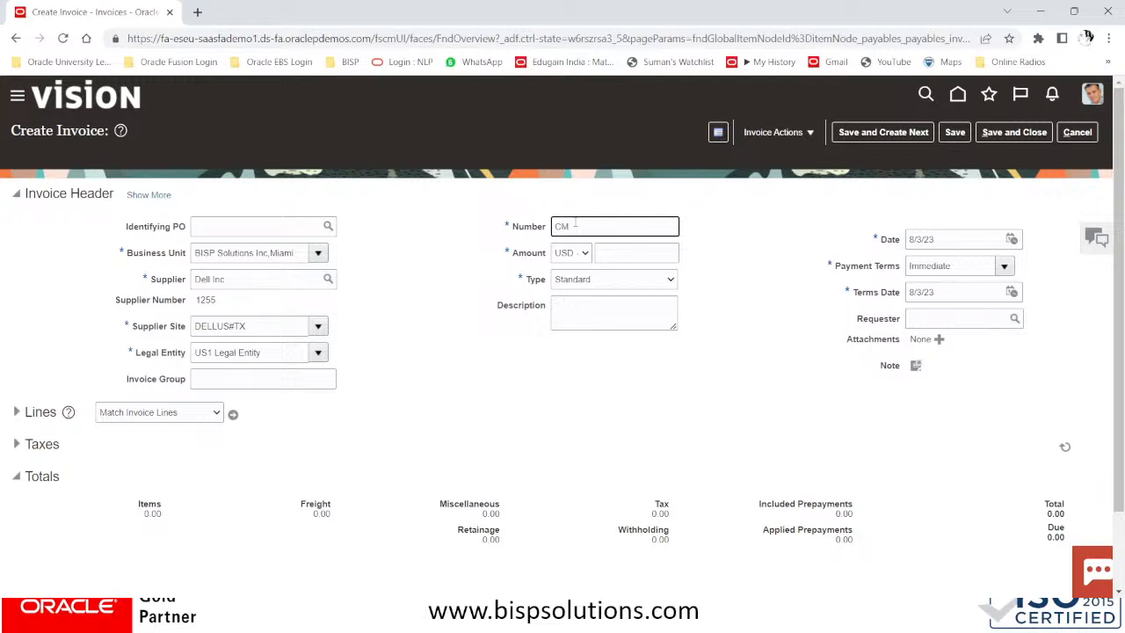
type("CM/301")
key("alt+Tab")
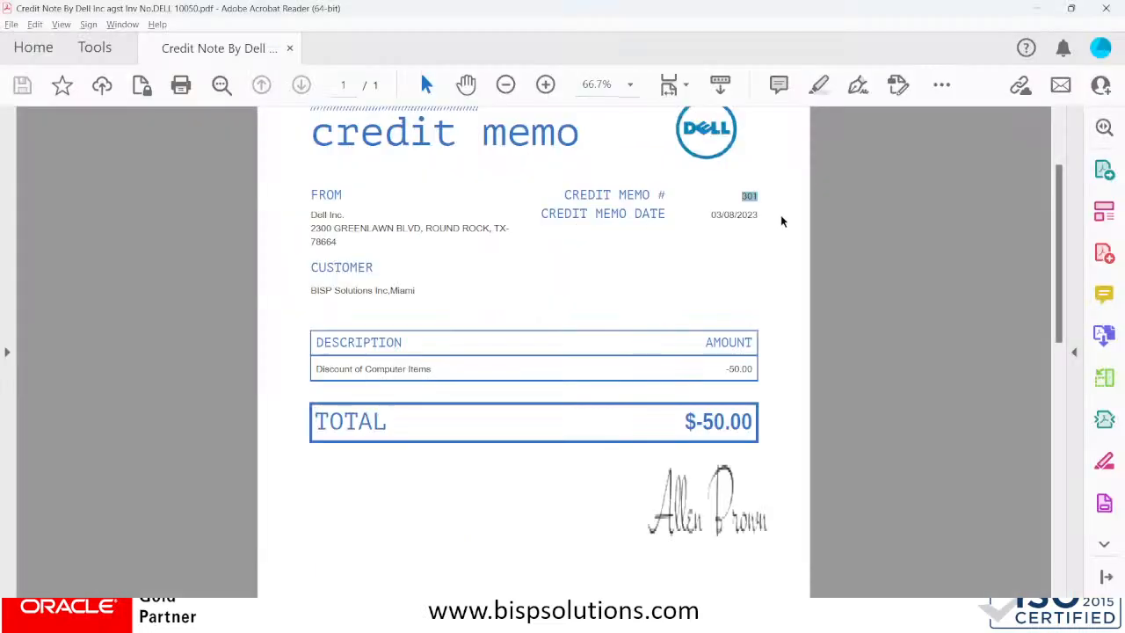
key("alt+Tab")
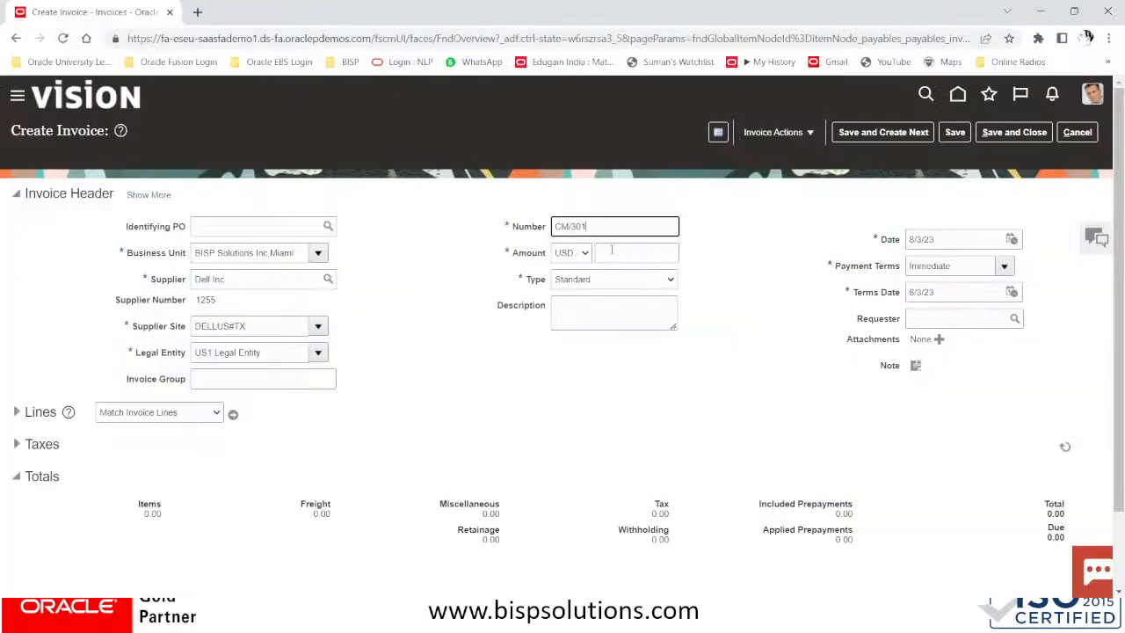
Enter amount -50.00 and set the invoice type to Credit memo
left_click(612, 252)
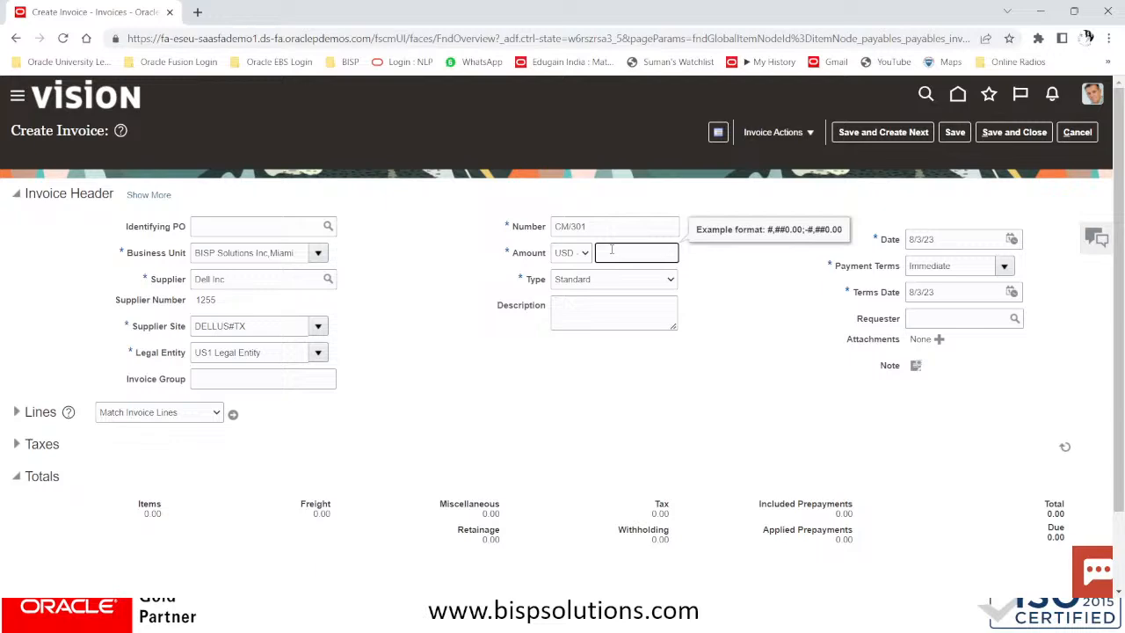
key("alt+Tab")
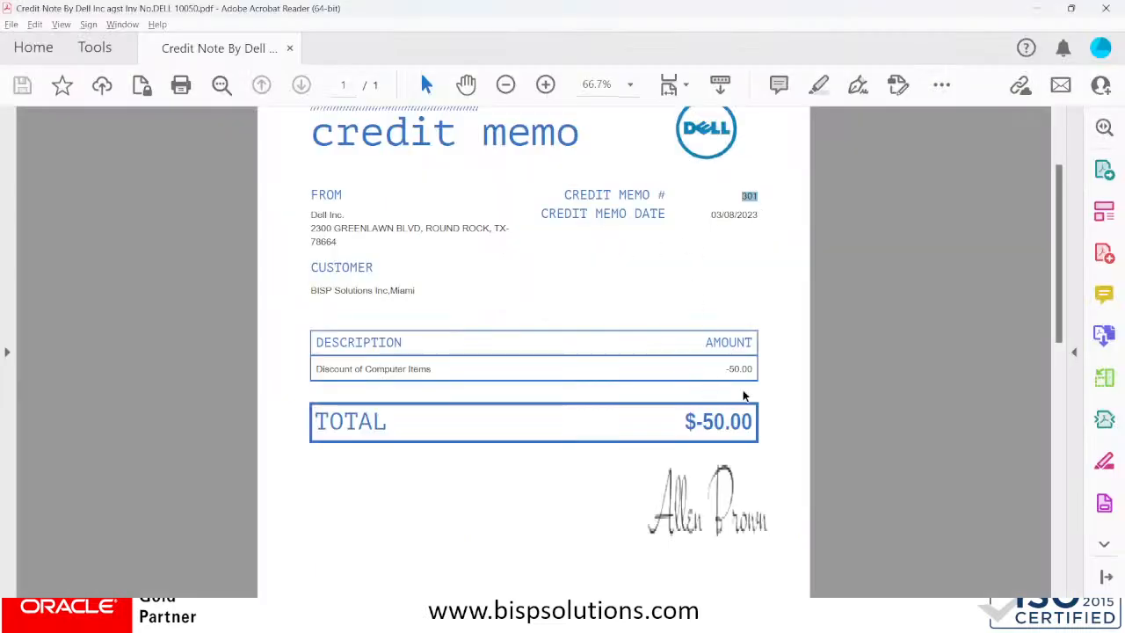
key("alt+Tab")
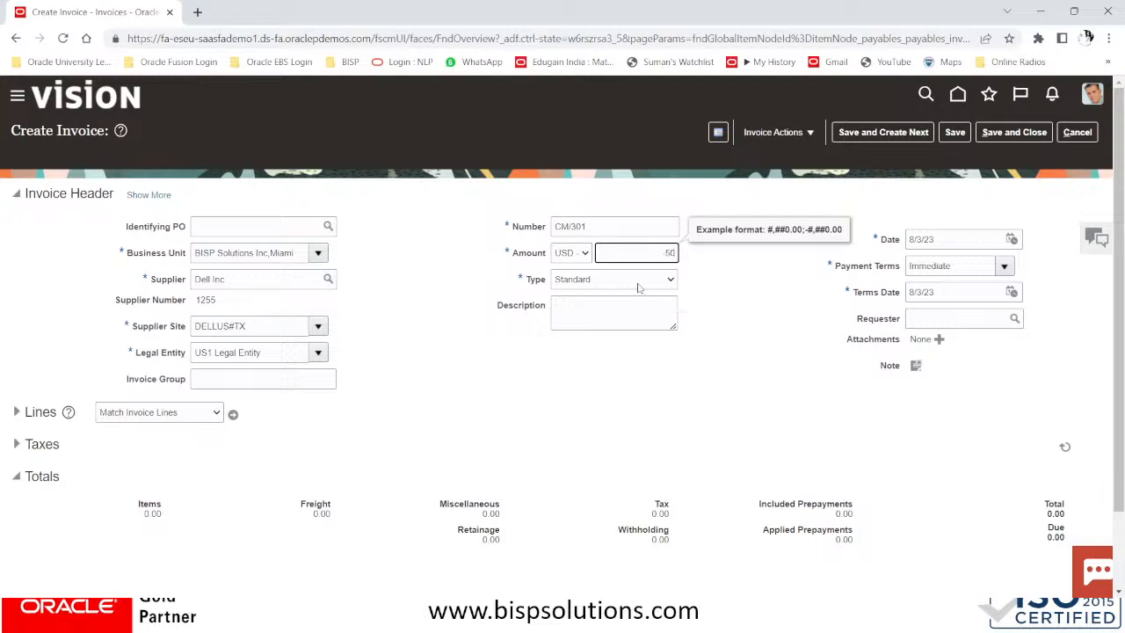
key("Tab")
left_click(640, 283)
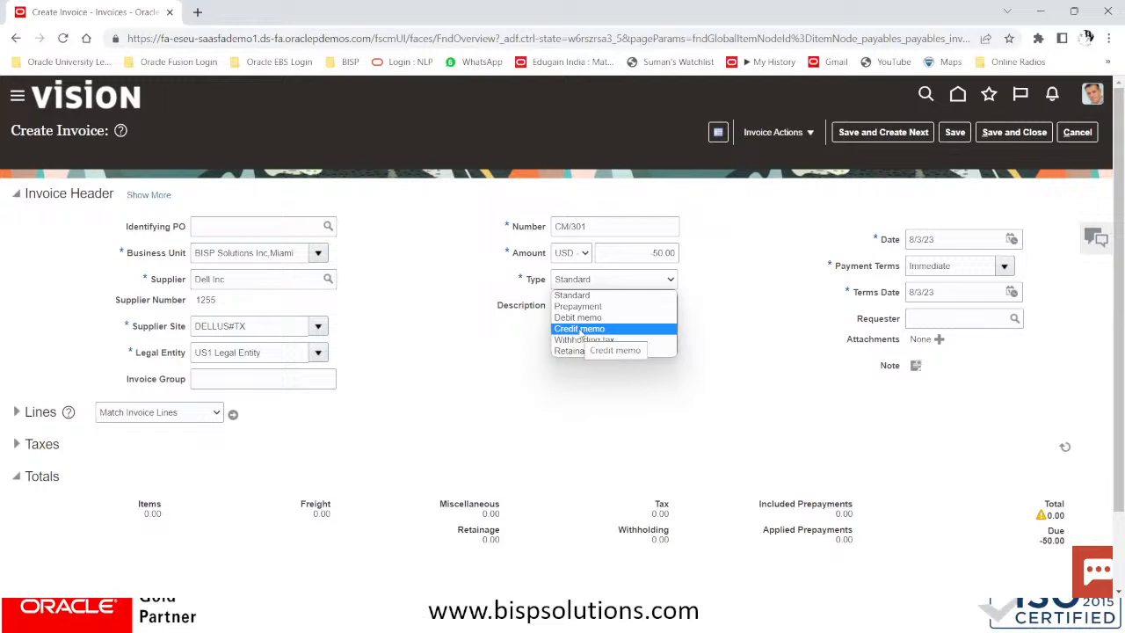
left_click(580, 329)
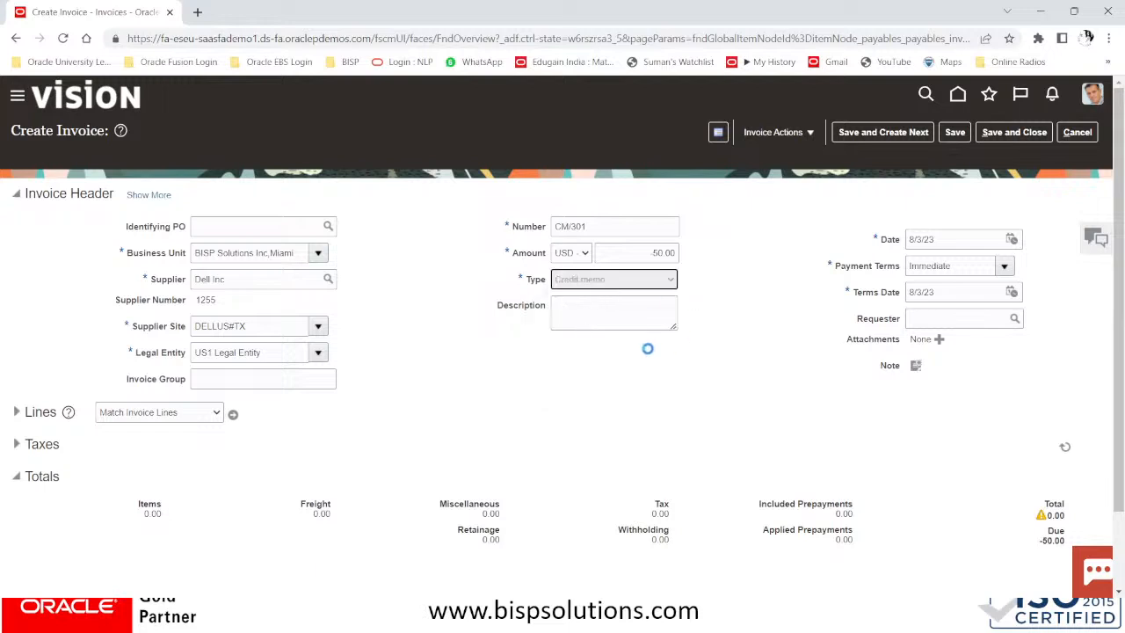
Copy 'Discount of Computer Items' from the credit memo PDF into the Description
left_click(613, 312)
key("alt+Tab")
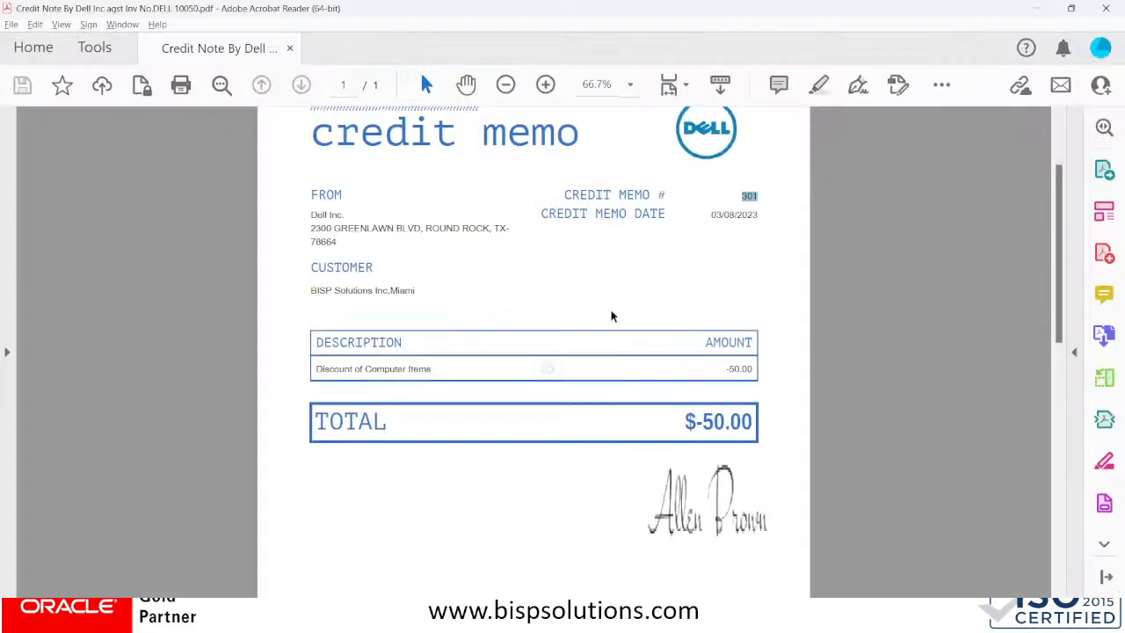
left_click_drag(433, 370, 312, 373)
key("ctrl+c")
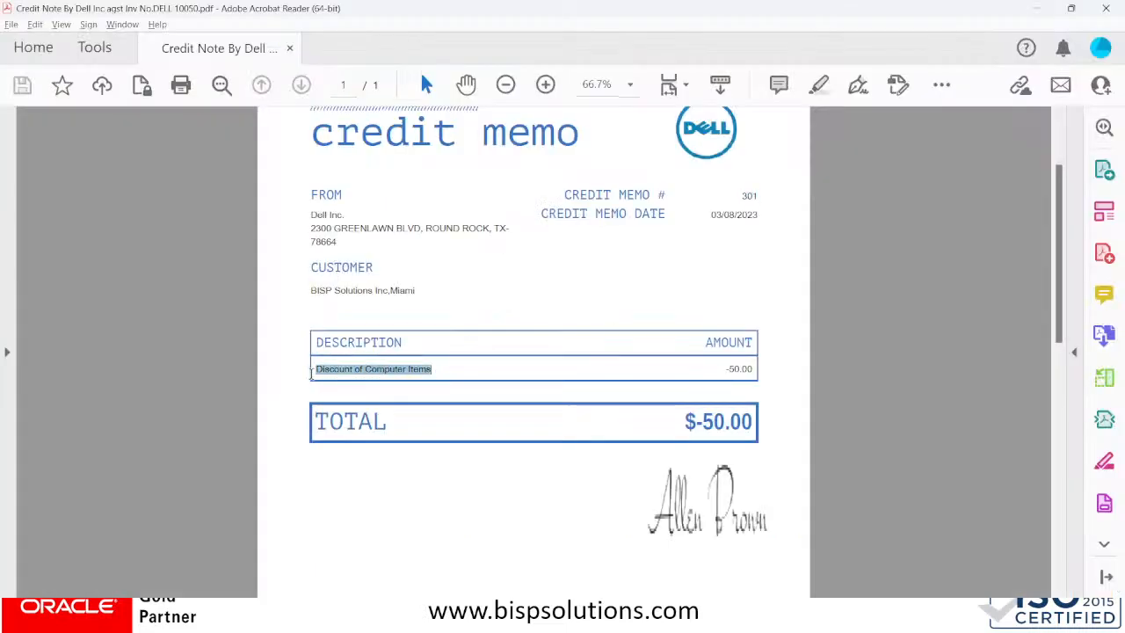
key("alt+Tab")
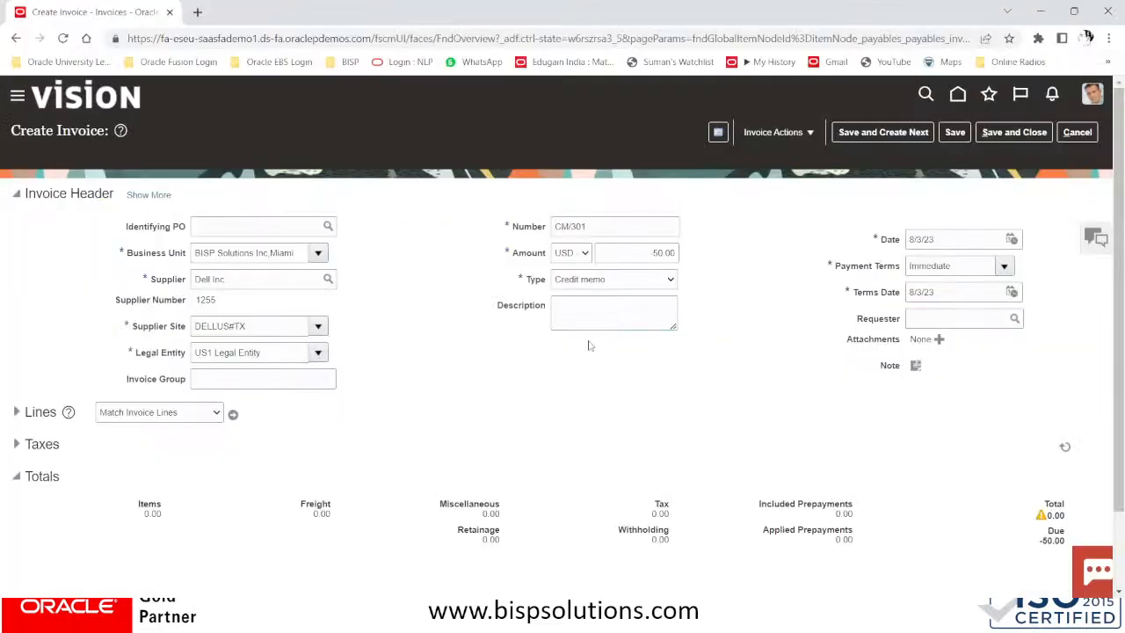
left_click(618, 309)
key("ctrl+v")
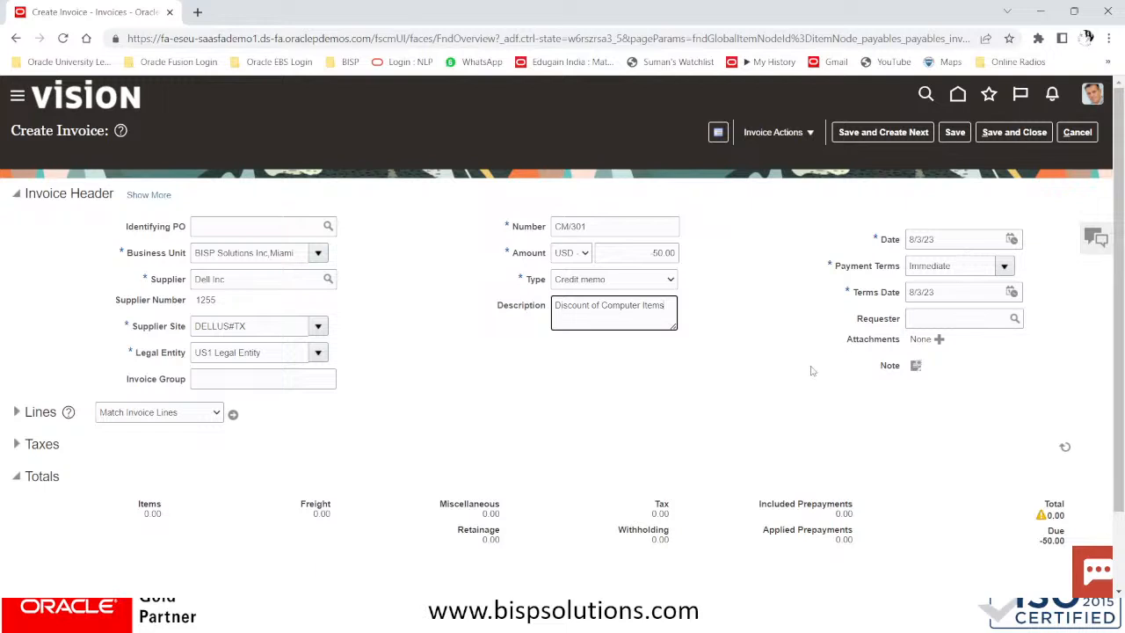
Set CM/301 lines to Correct Unmatched Invoices, expand the header, and open the invoice search
scroll(682, 387, "down", 2)
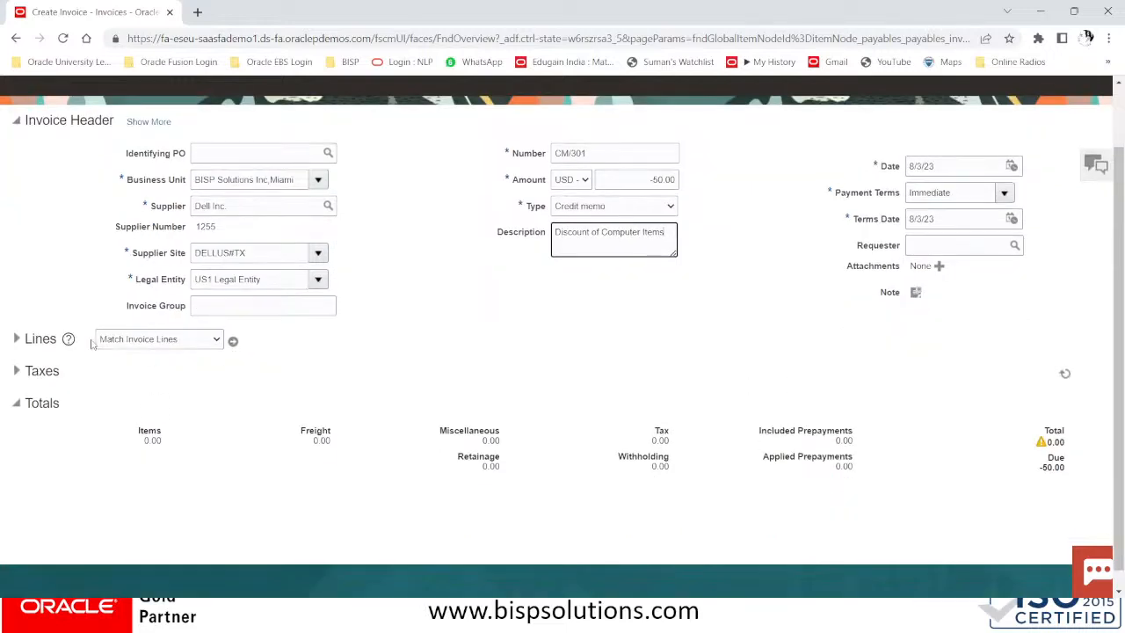
left_click(166, 343)
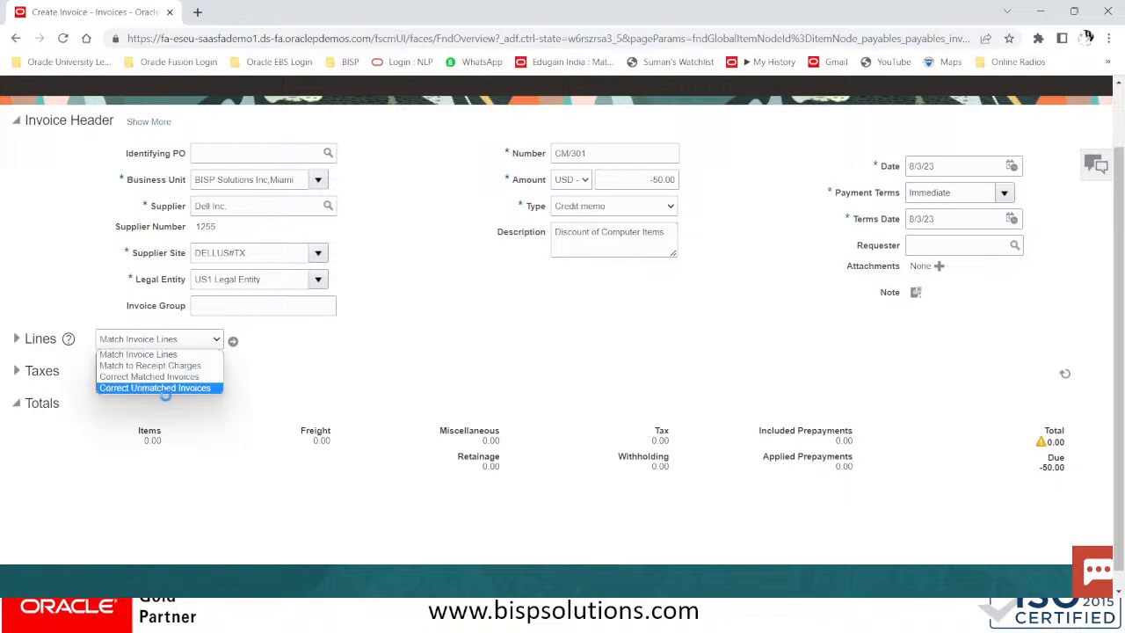
left_click(174, 389)
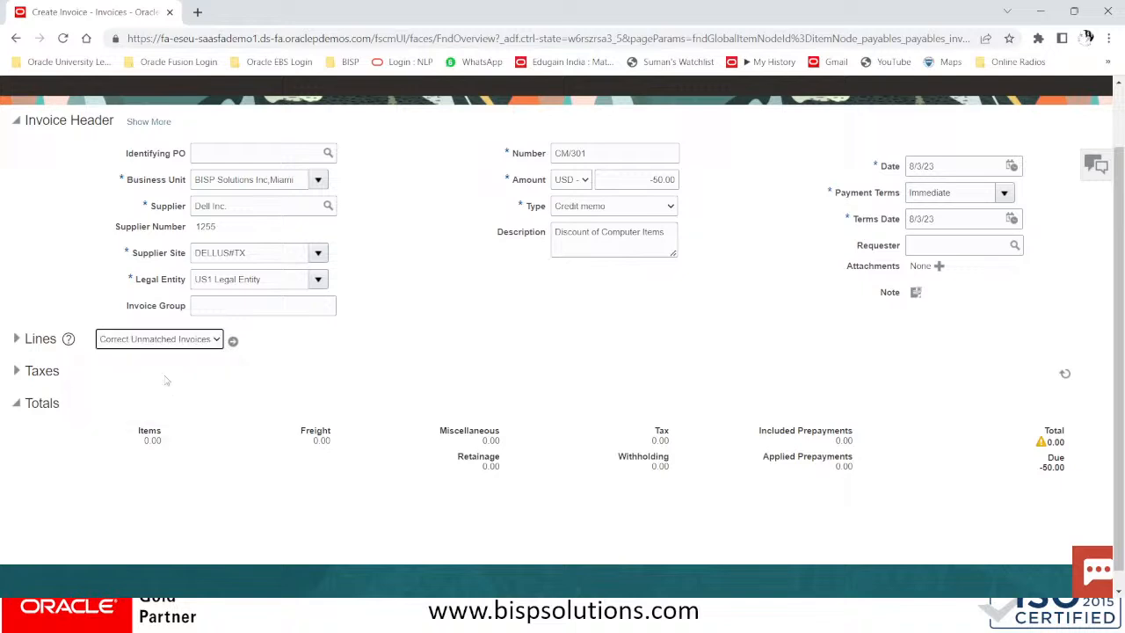
left_click(150, 123)
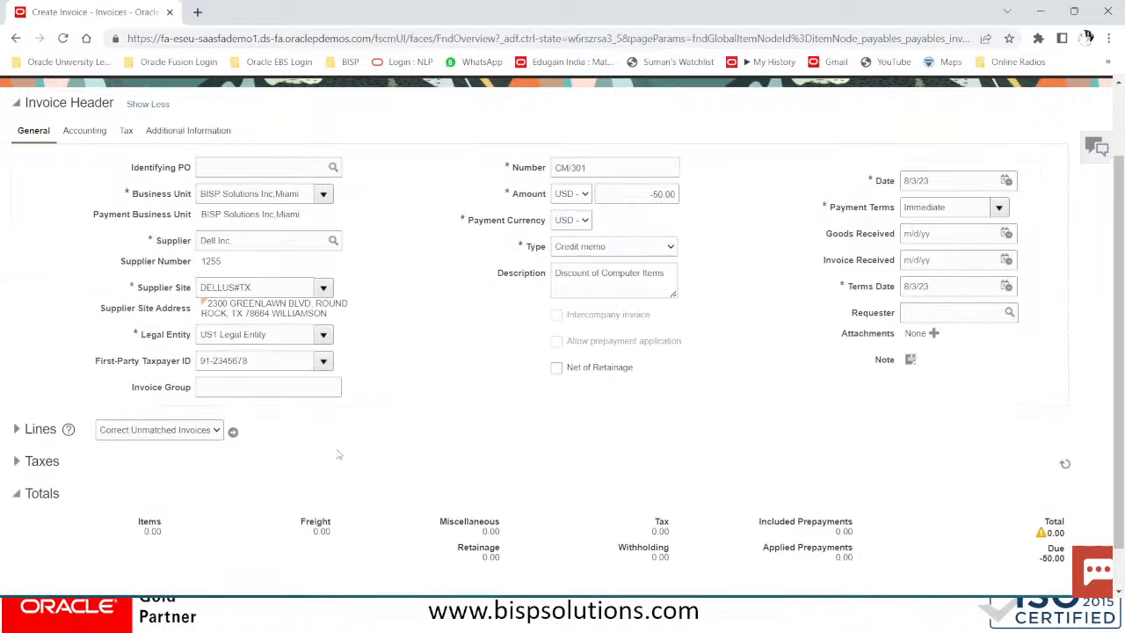
left_click(235, 432)
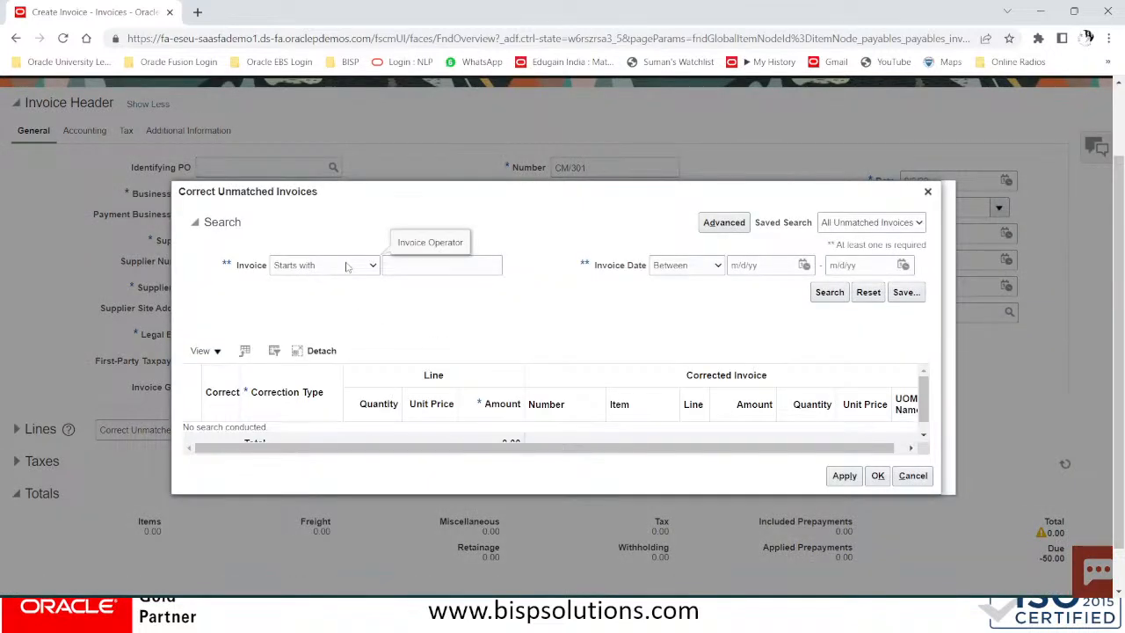
Search unmatched invoices for DELL 10050 using 'Starts with', then bring up the credit memo PDF
left_click(348, 265)
left_click(349, 267)
left_click(412, 264)
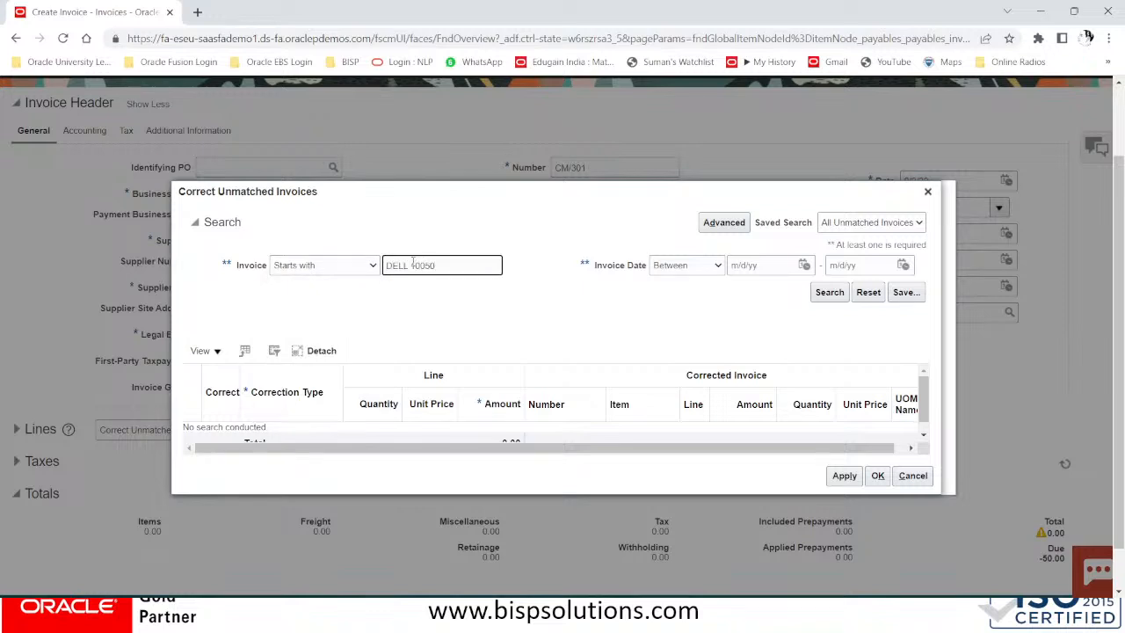
key("alt+Tab")
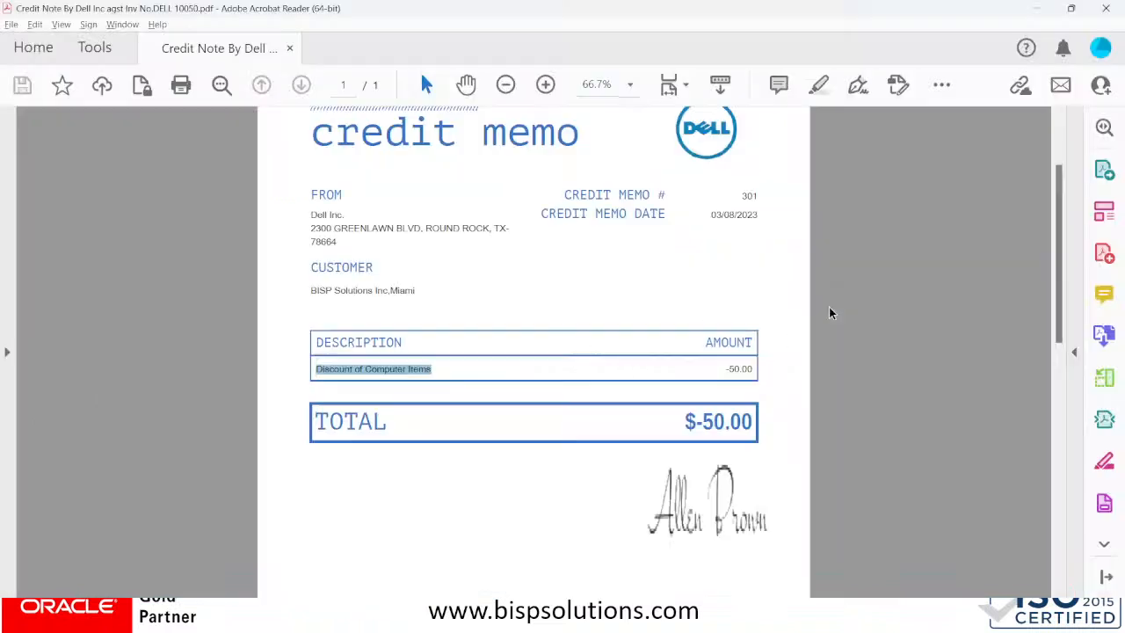
Check that the memo's terms reference invoice 10050 dated 01/08/2023, then return to the browser
scroll(504, 461, "down", 5)
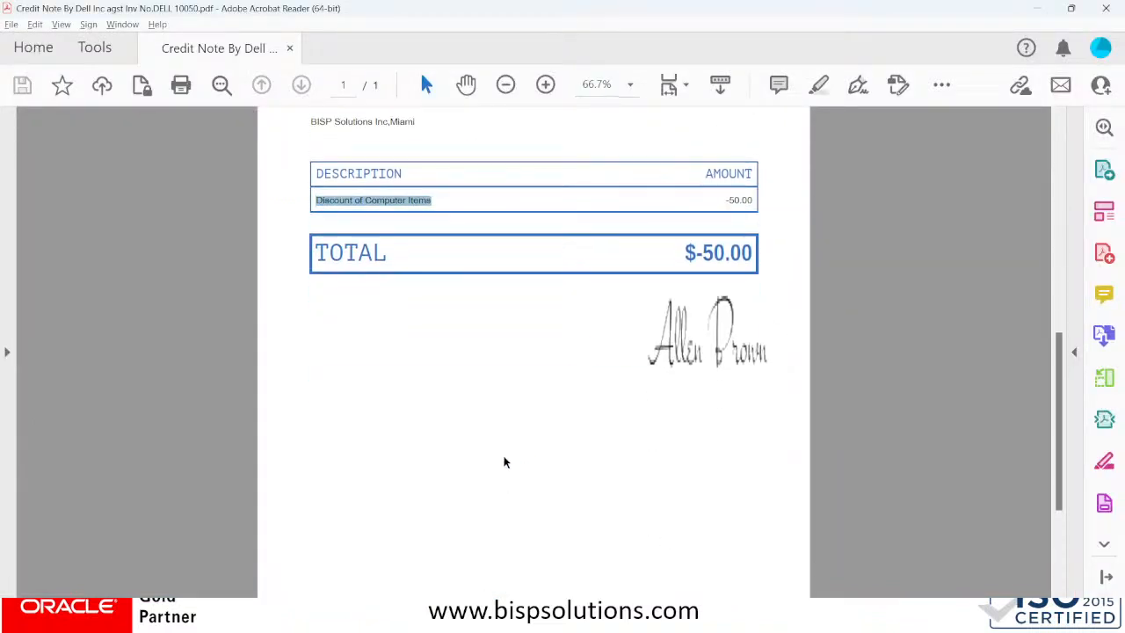
scroll(504, 462, "down", 2)
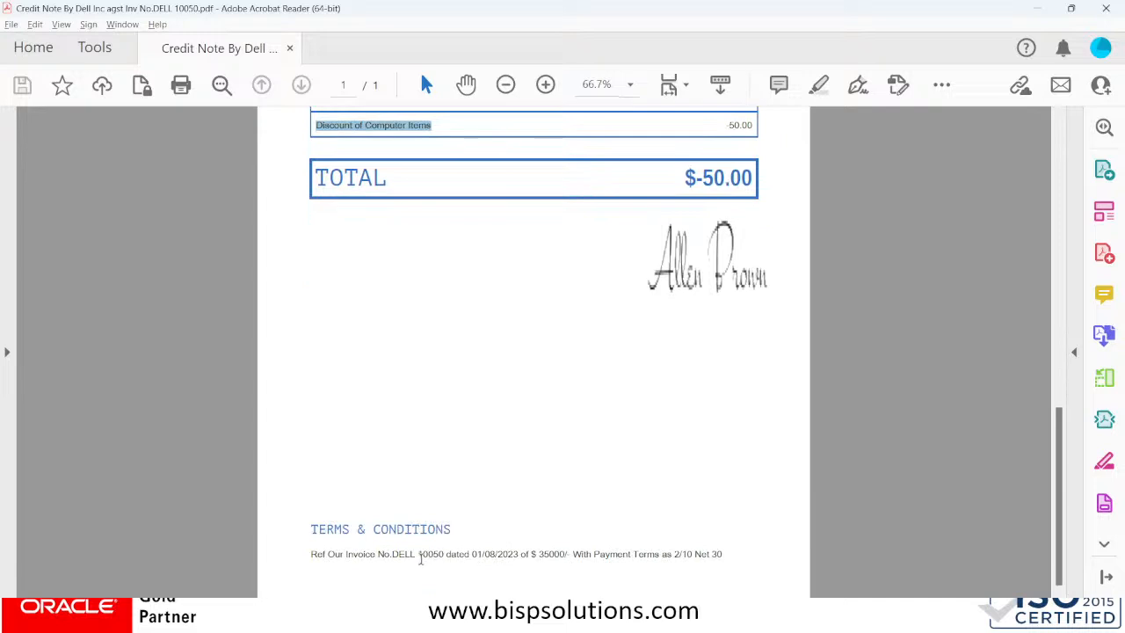
left_click_drag(421, 556, 451, 555)
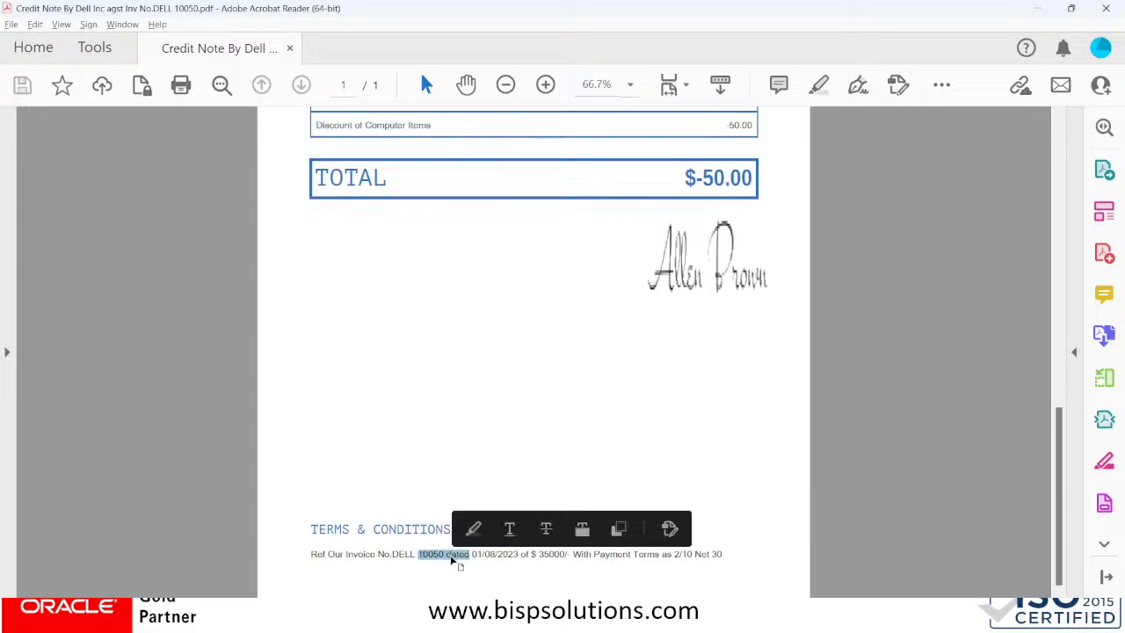
key("alt+Tab")
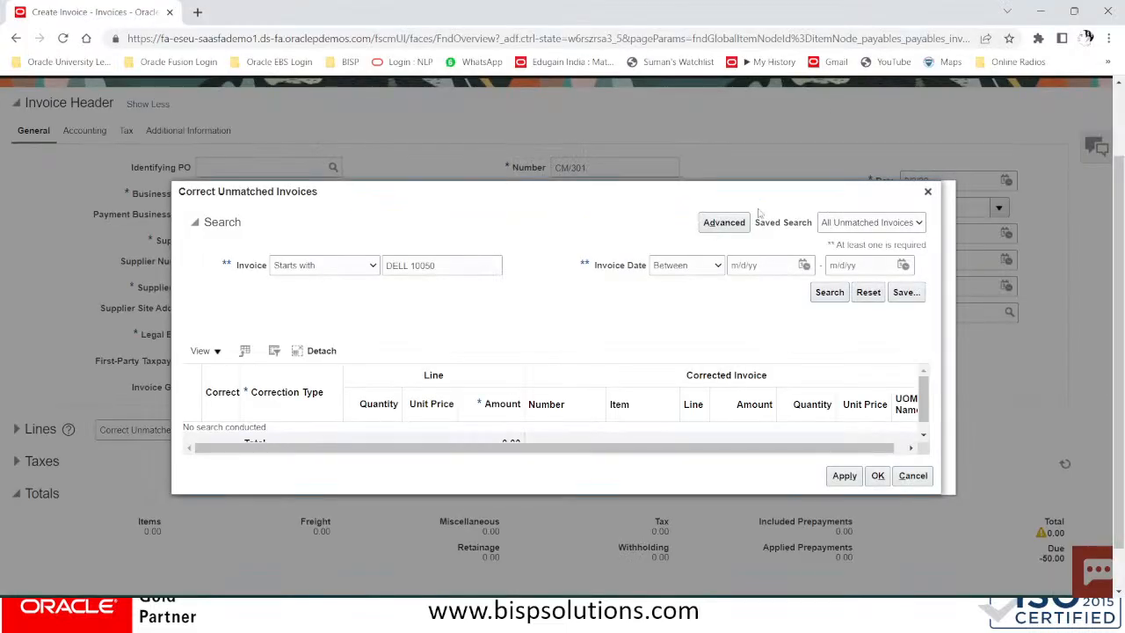
Find invoice DELL 10050 and apply a -50.00 amount correction against it
left_click(830, 292)
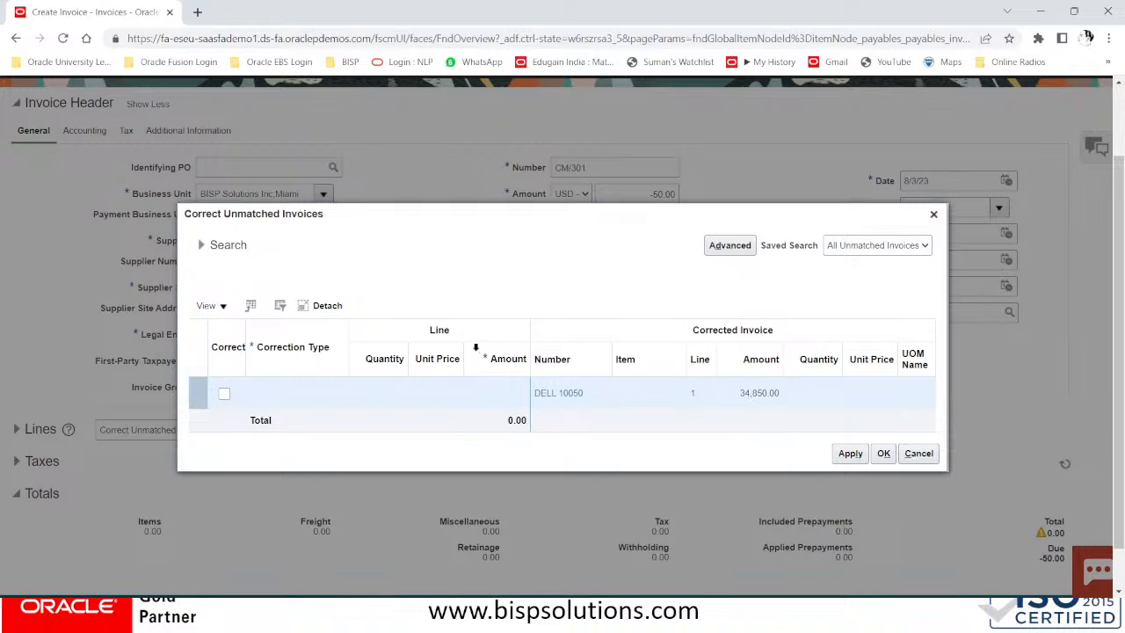
left_click(223, 396)
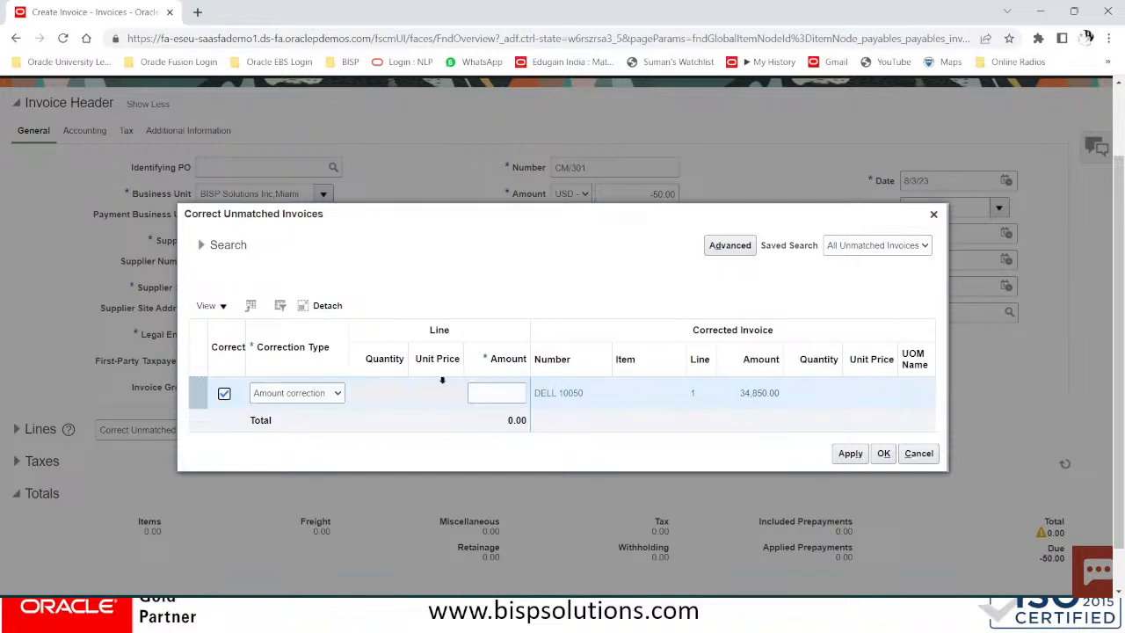
left_click(484, 396)
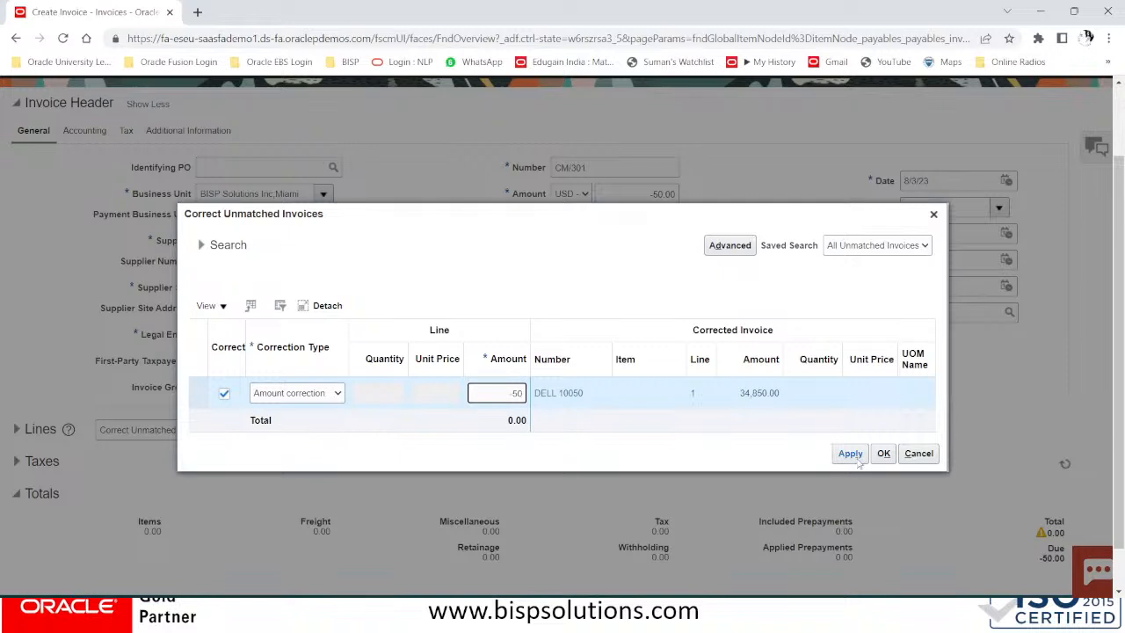
left_click(850, 454)
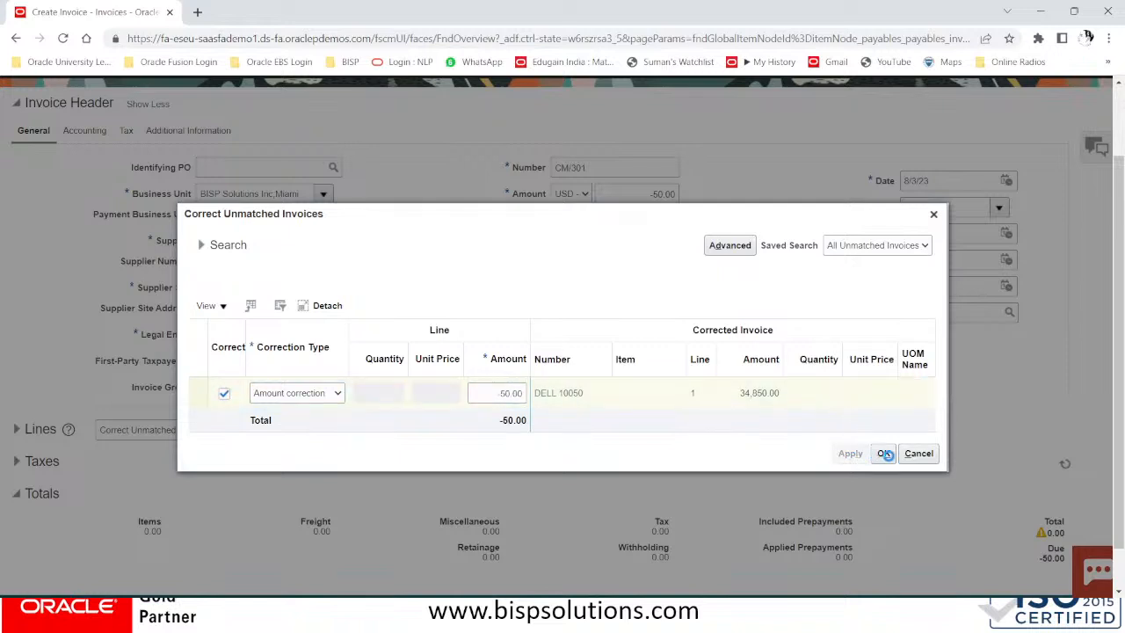
left_click(886, 454)
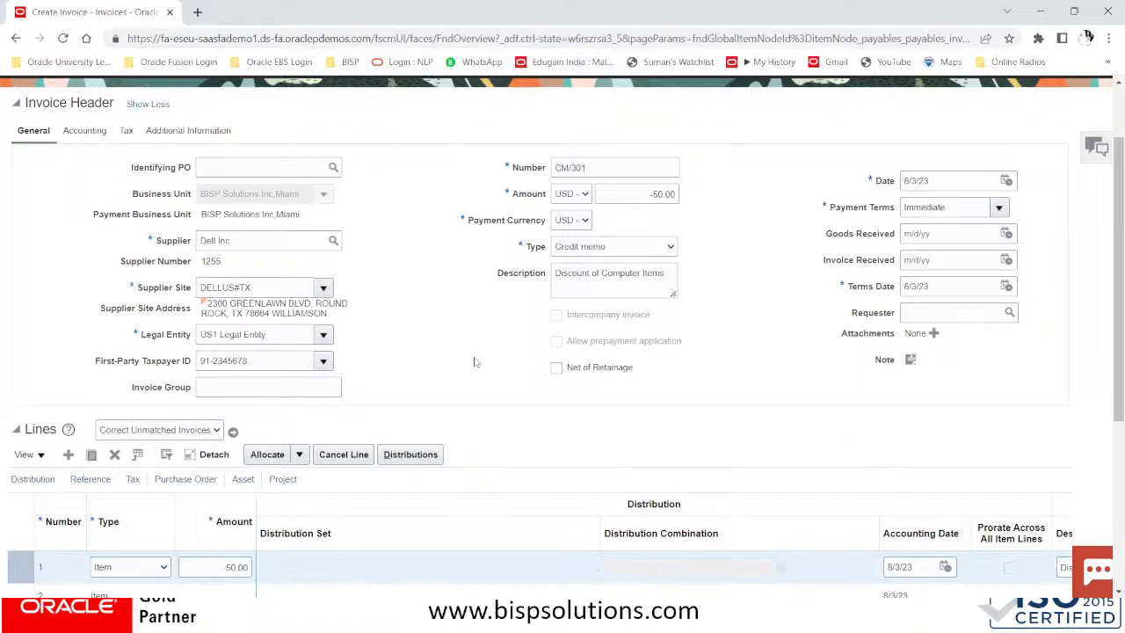
scroll(475, 363, "down", 3)
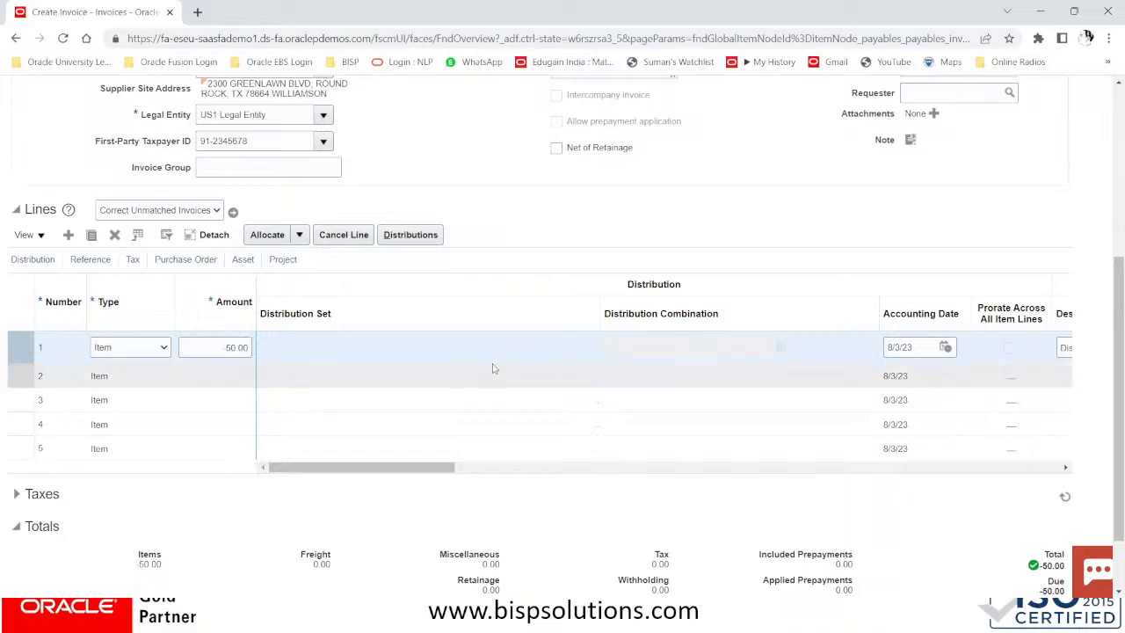
scroll(532, 356, "up", 3)
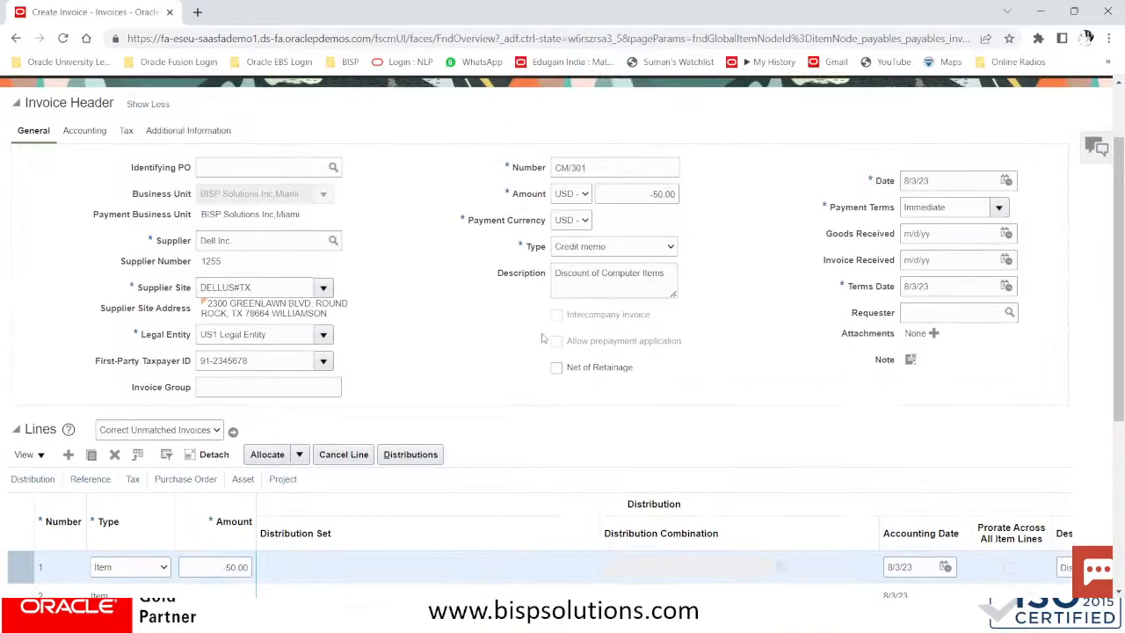
scroll(543, 338, "down", 4)
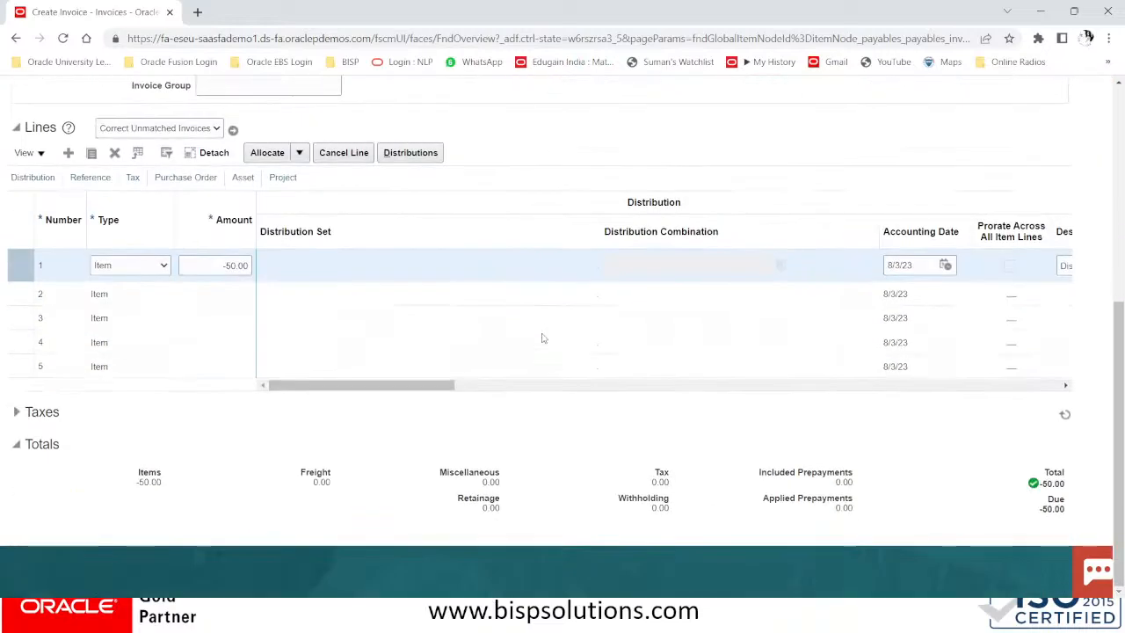
scroll(543, 339, "up", 5)
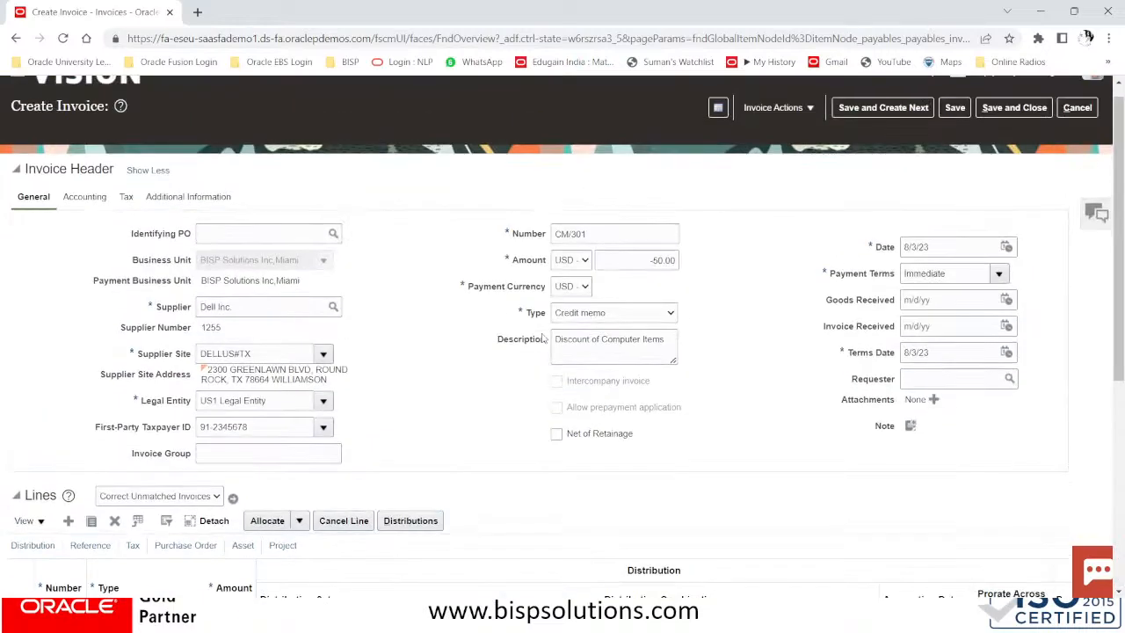
scroll(545, 338, "up", 1)
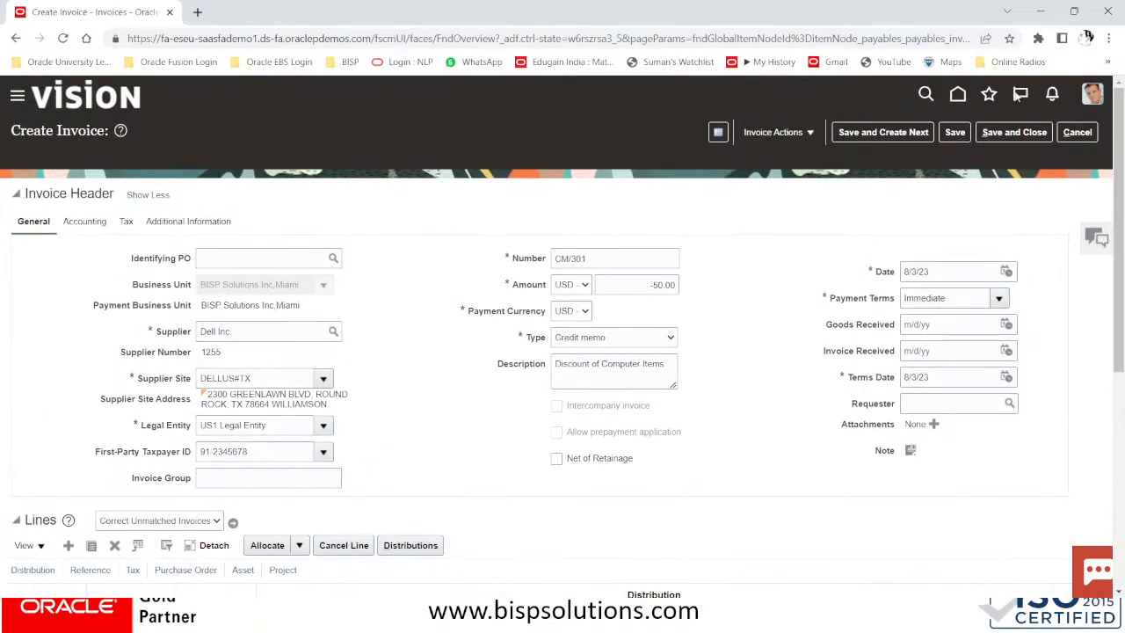
Save credit memo CM/301 and review, then dismiss, its invoice validation summary
left_click(957, 132)
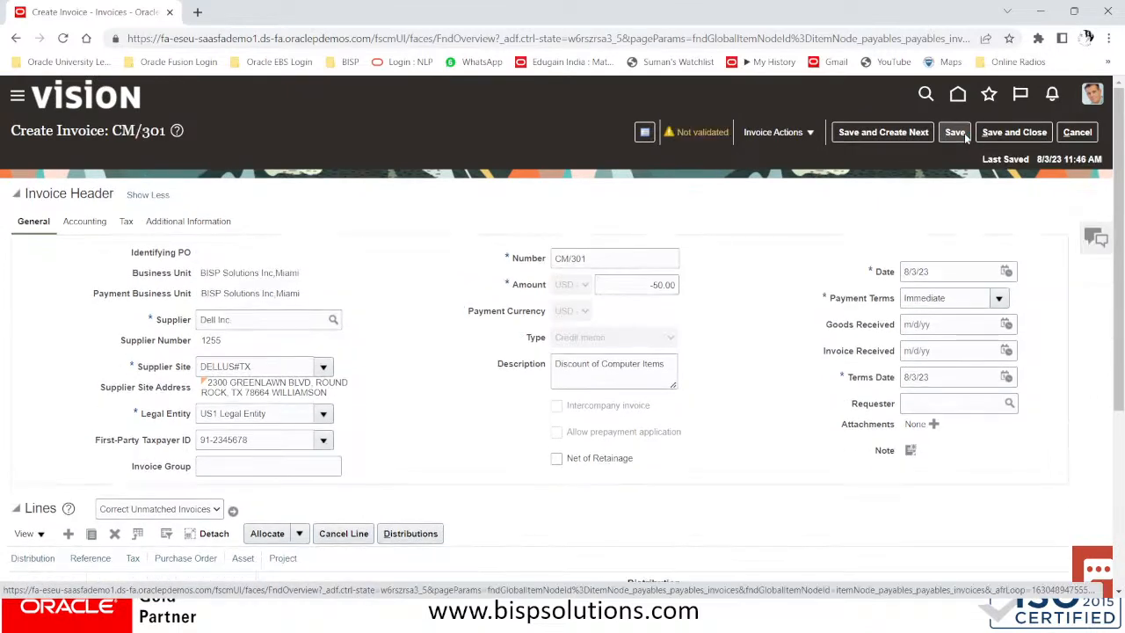
left_click(773, 133)
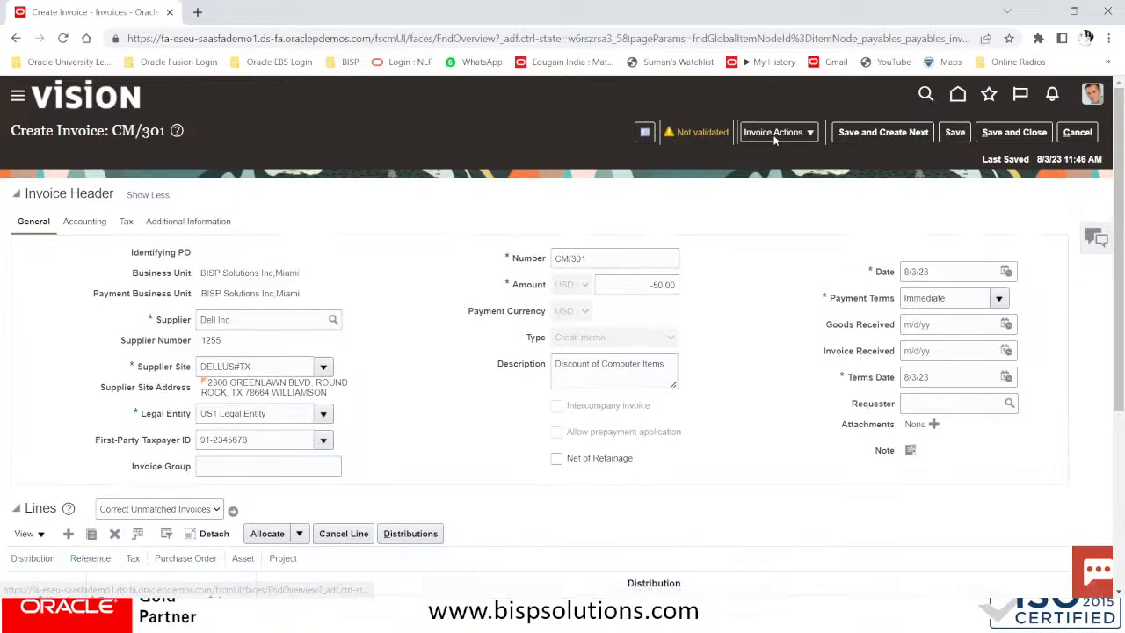
left_click(706, 130)
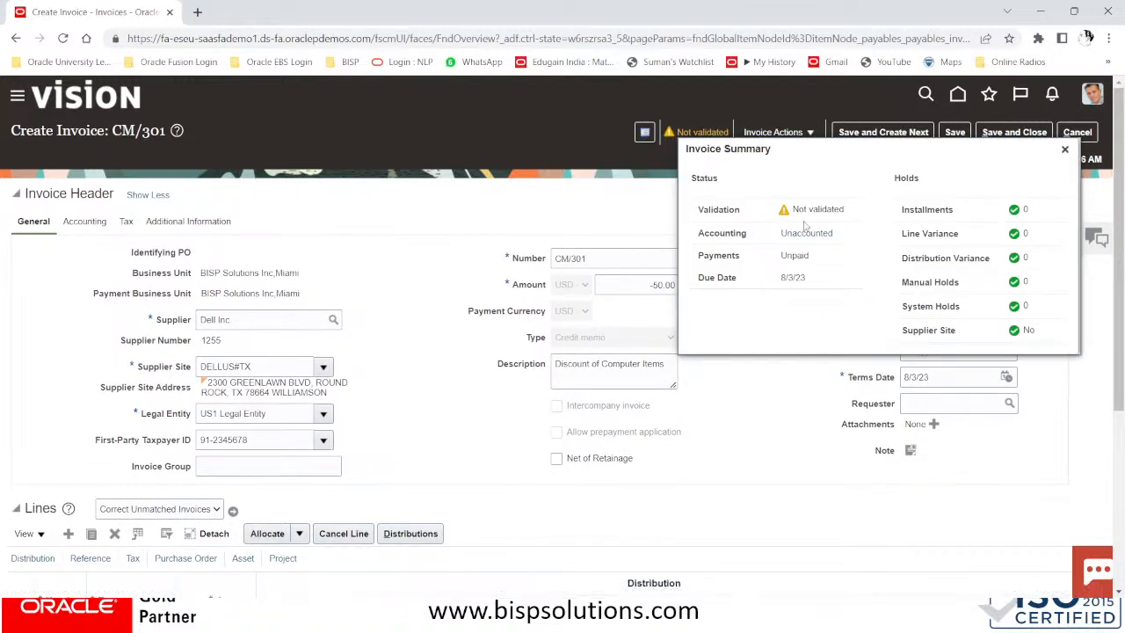
left_click(759, 134)
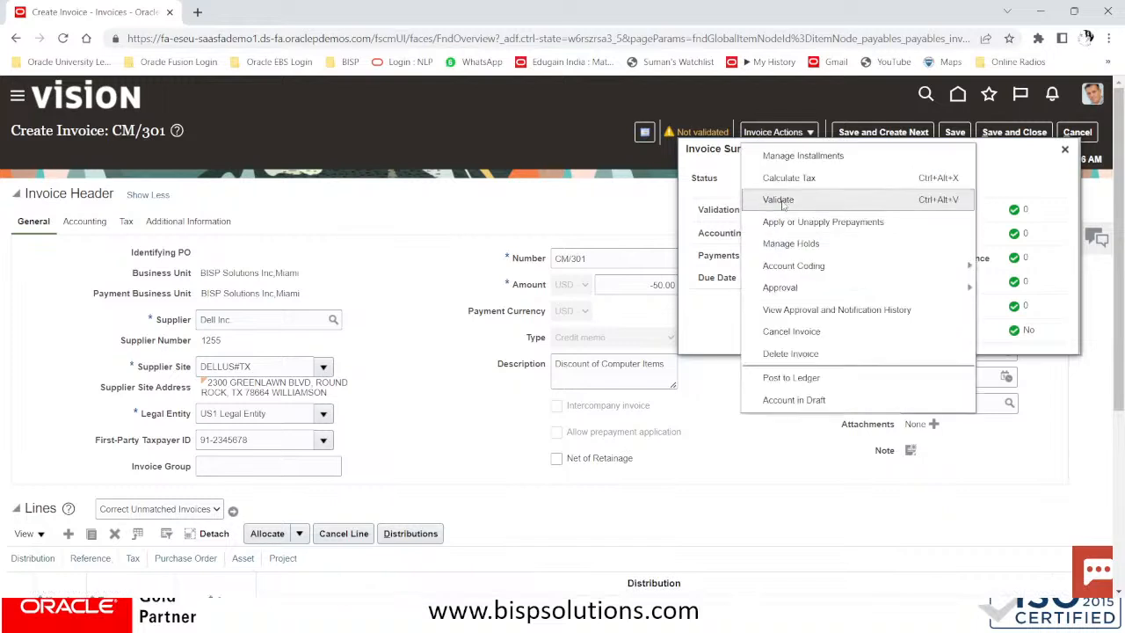
left_click(563, 152)
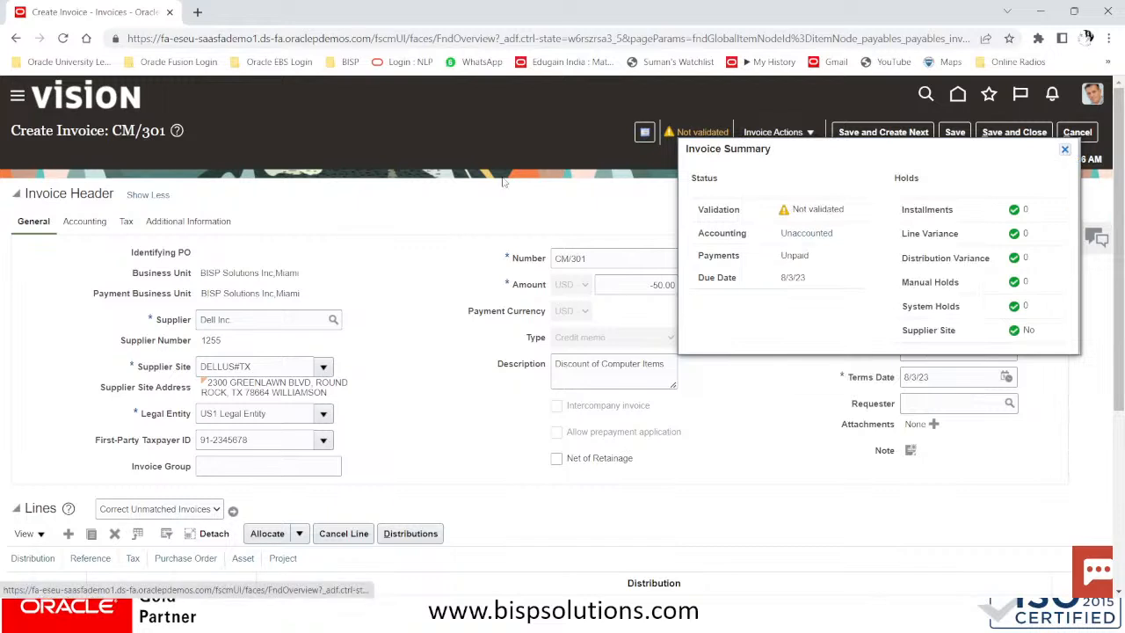
left_click(1066, 150)
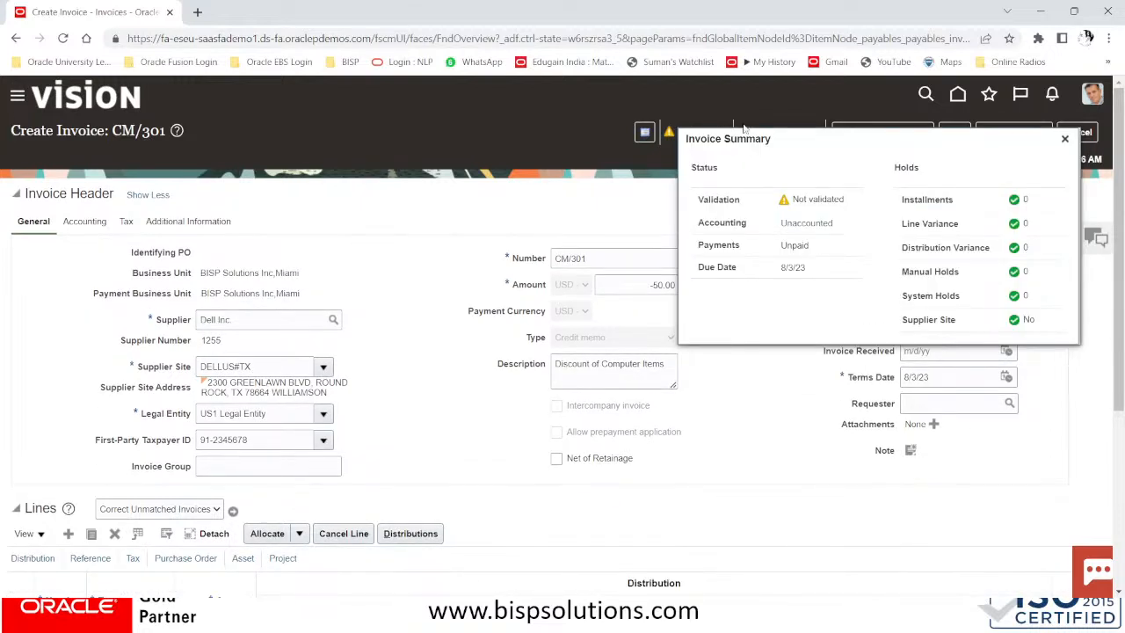
Run Validate from Invoice Actions on the CM/301 credit memo
left_click(1065, 141)
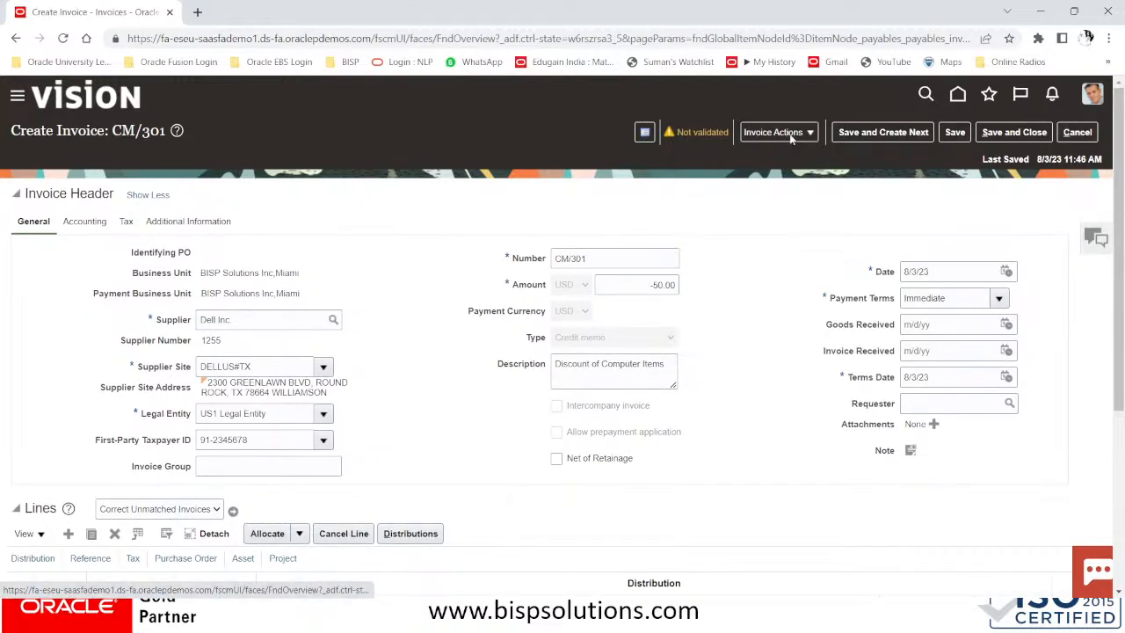
left_click(787, 134)
left_click(789, 201)
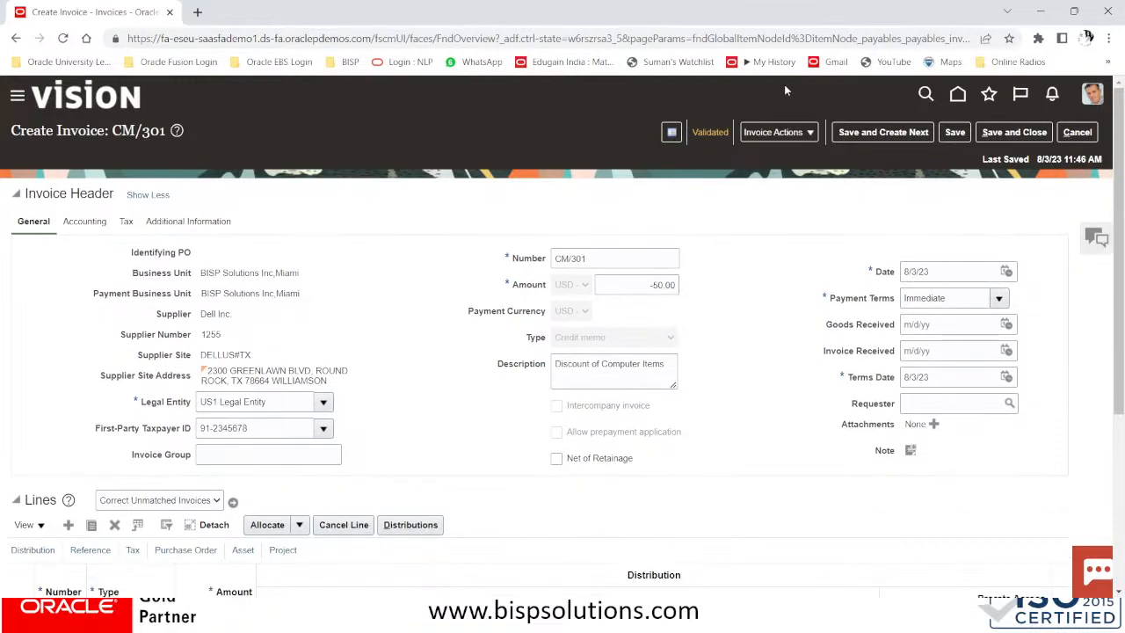
left_click(778, 132)
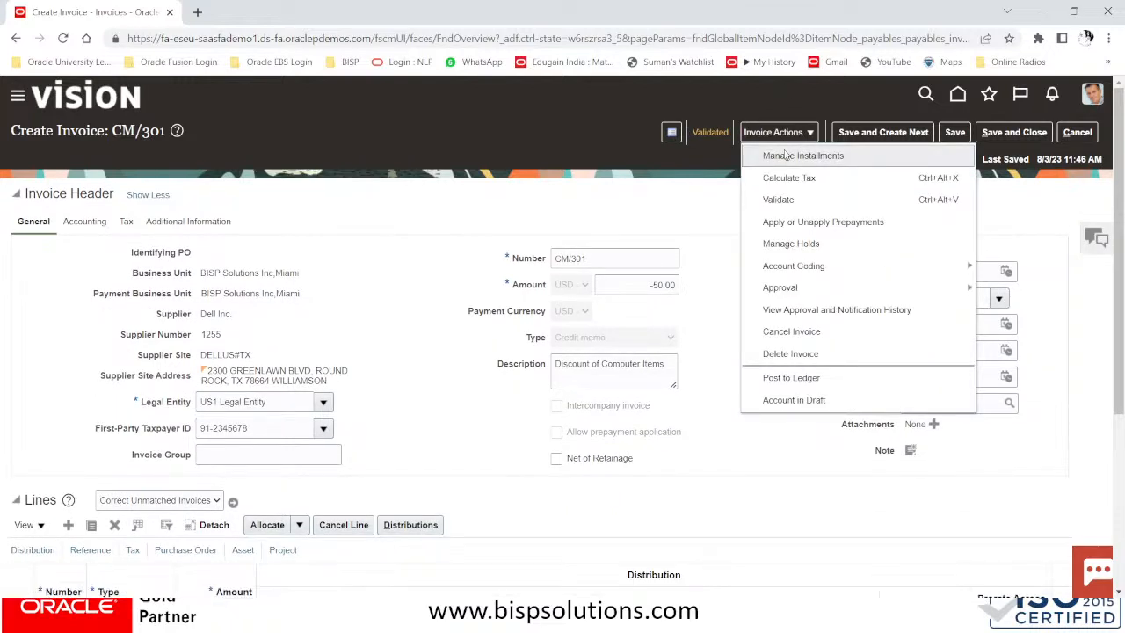
Review CM/301's installments without changes, then save and close the credit memo
left_click(783, 151)
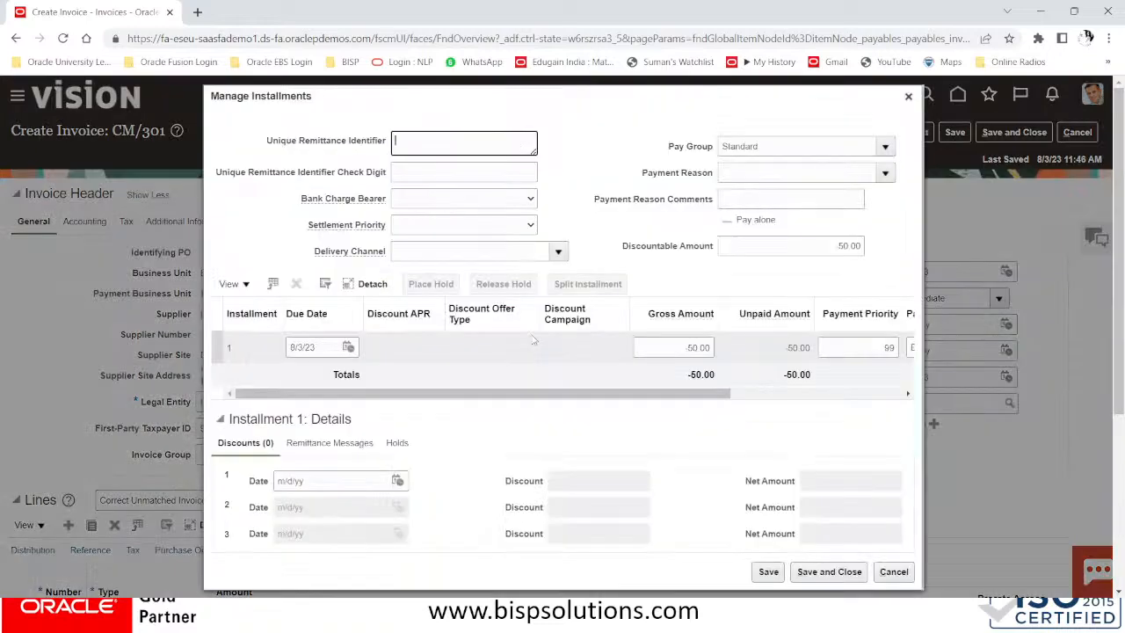
mouse_move(661, 398)
left_mouse_down()
mouse_move(884, 389)
mouse_move(545, 393)
mouse_move(932, 382)
mouse_move(435, 382)
mouse_move(646, 392)
left_mouse_up()
left_click(894, 572)
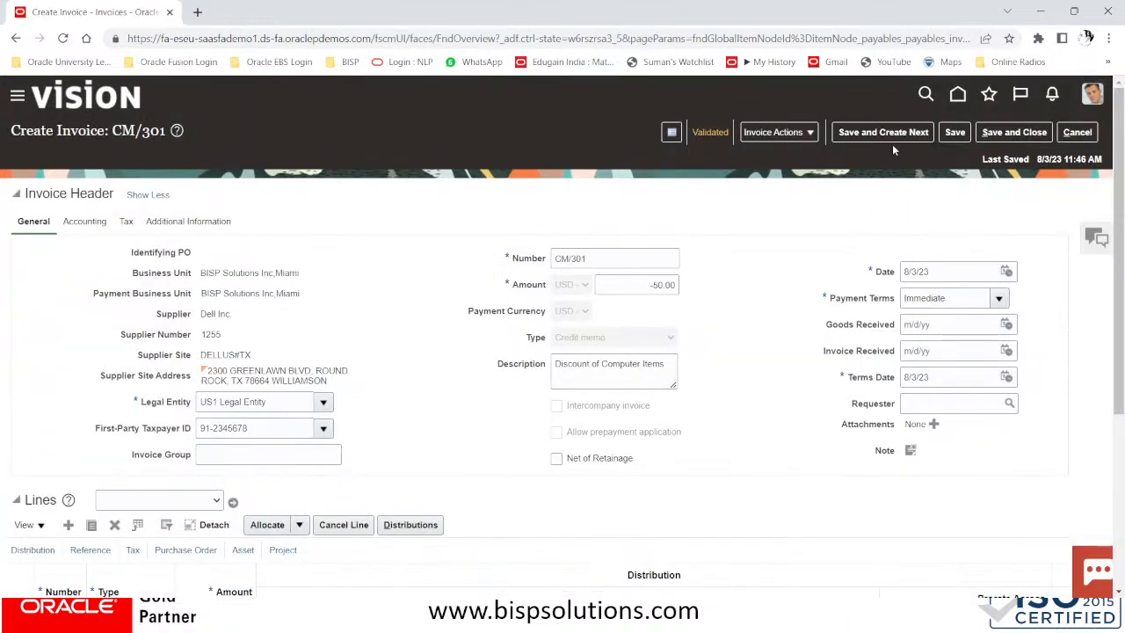
left_click(1015, 134)
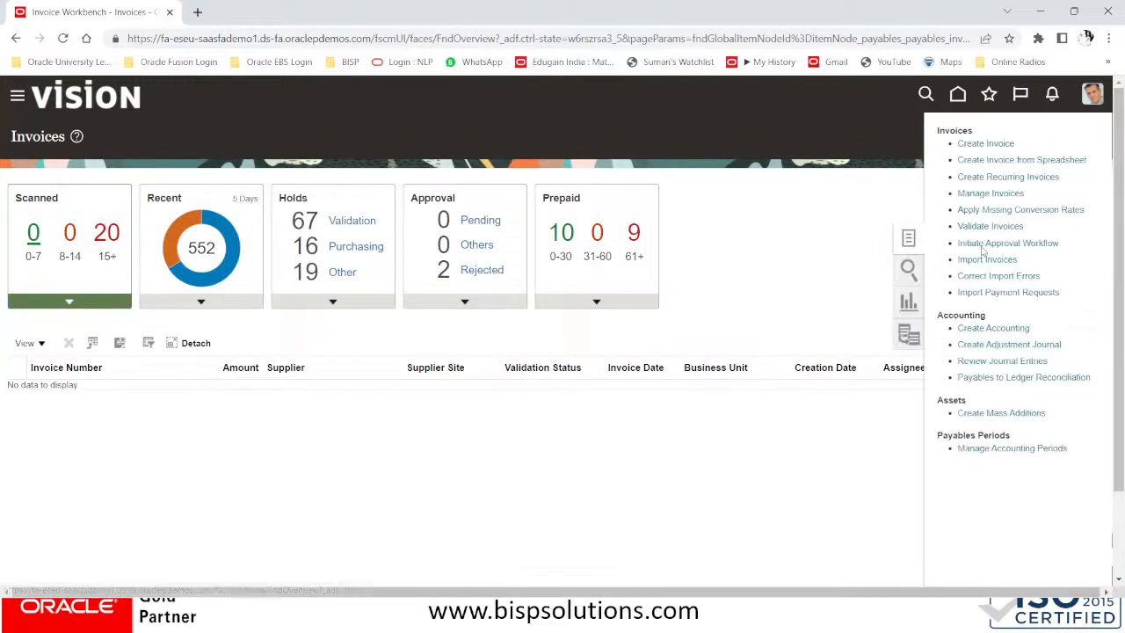
Filter the Manage Invoices list to supplier DELL INC
left_click(991, 194)
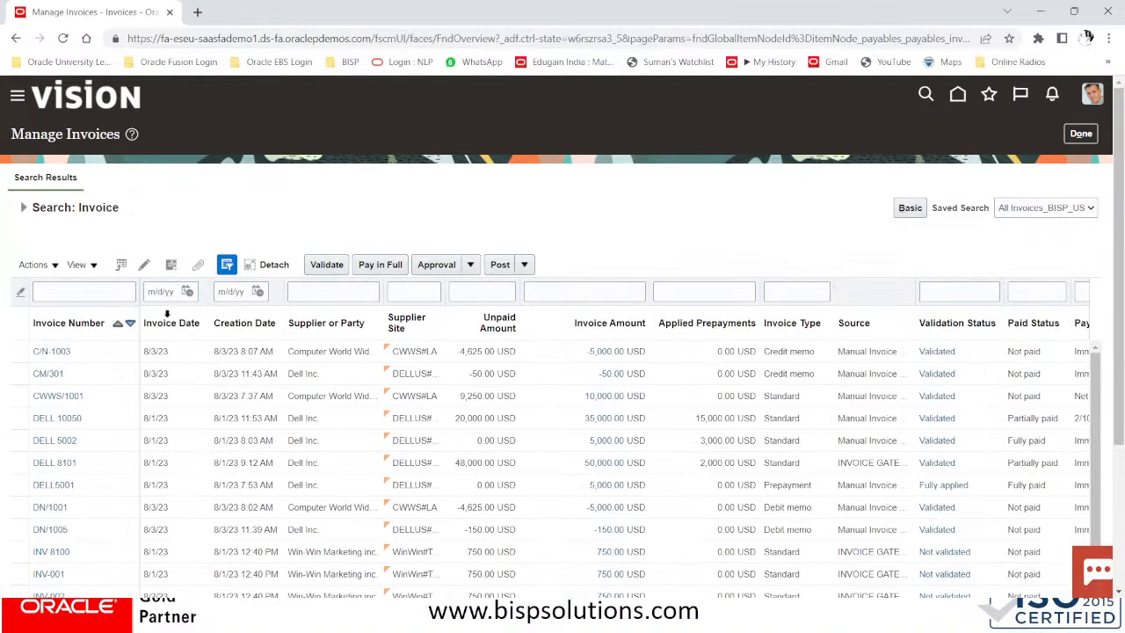
left_click(326, 292)
type("DELL INC")
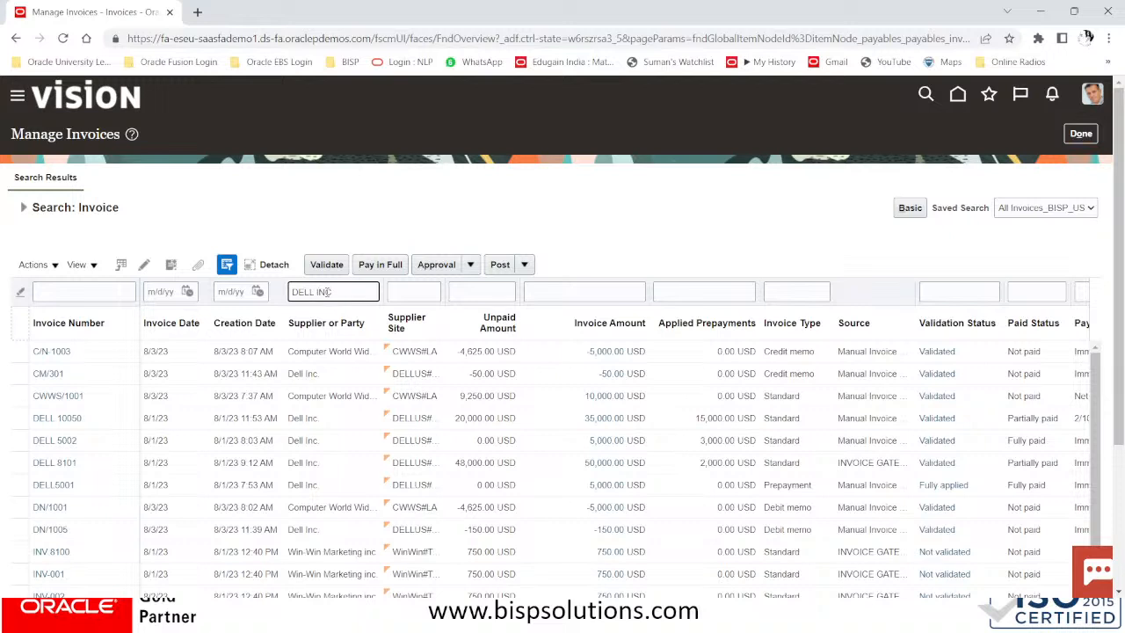
key("Return")
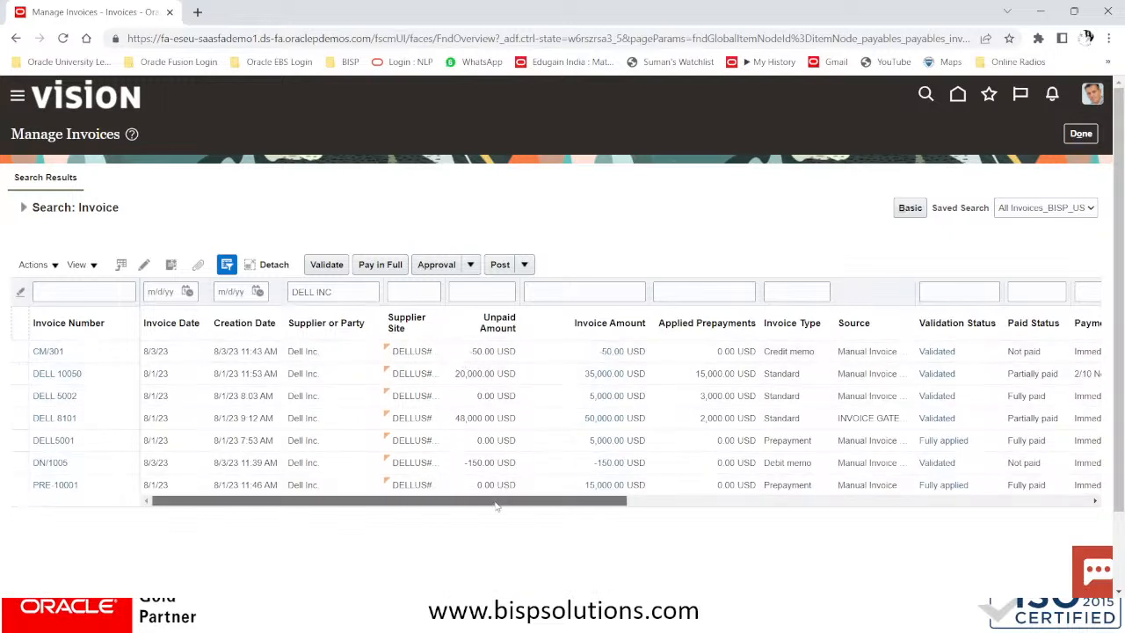
Open invoice DELL 10050 from the filtered Dell results
left_click_drag(513, 500, 633, 499)
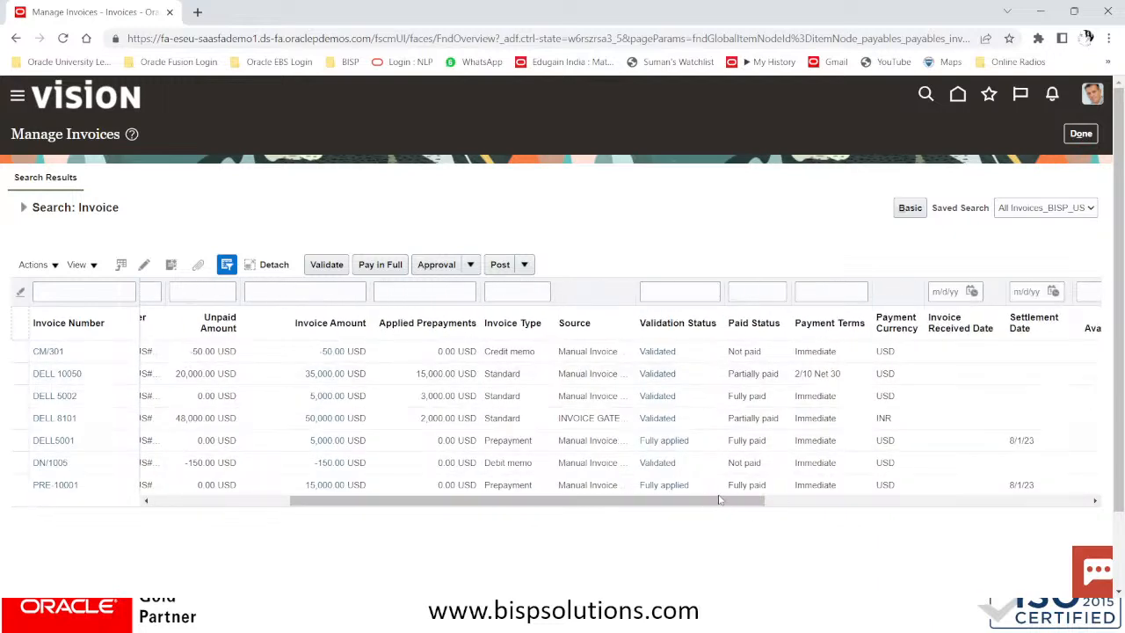
left_click_drag(721, 500, 477, 520)
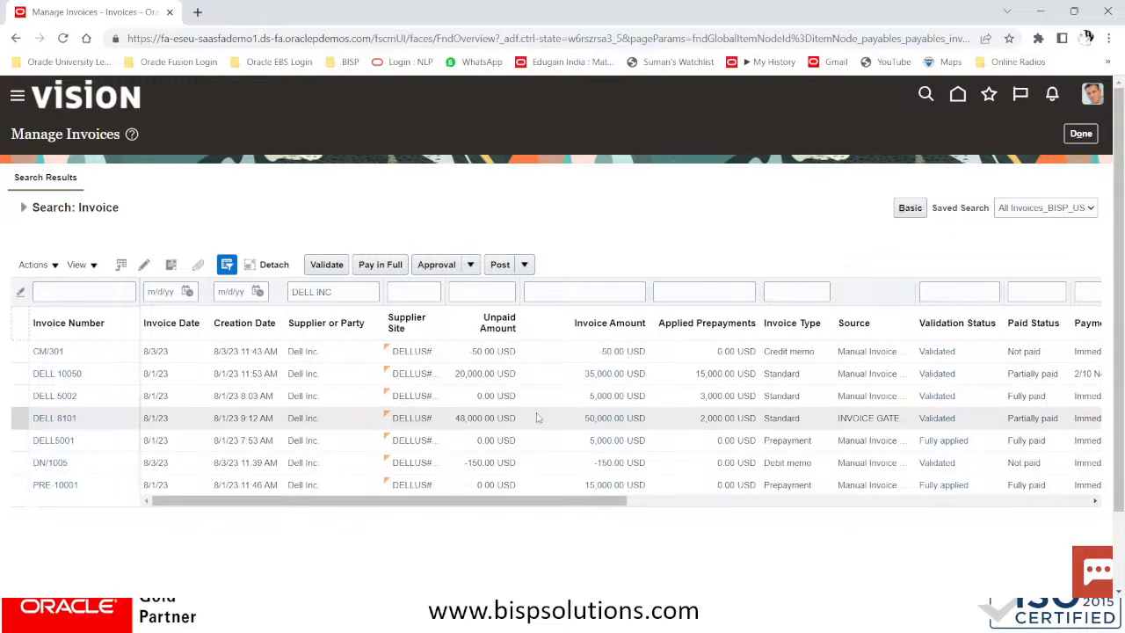
left_click(538, 414)
left_click(59, 373)
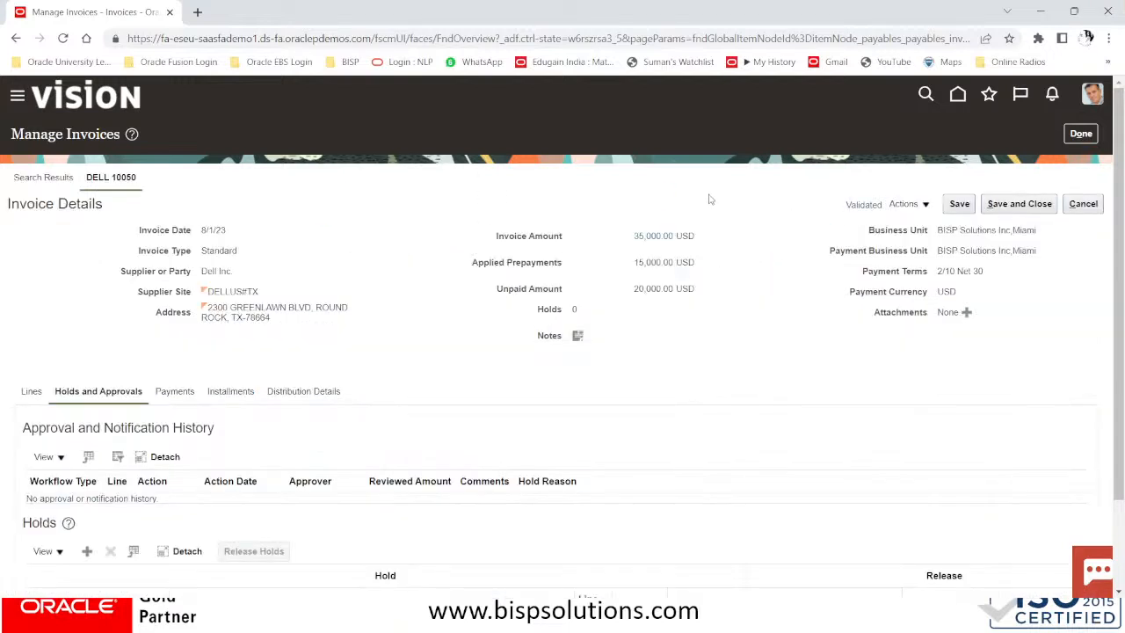
Put DELL 10050 into edit mode and review its installment showing the 700.00 discount
left_click(906, 205)
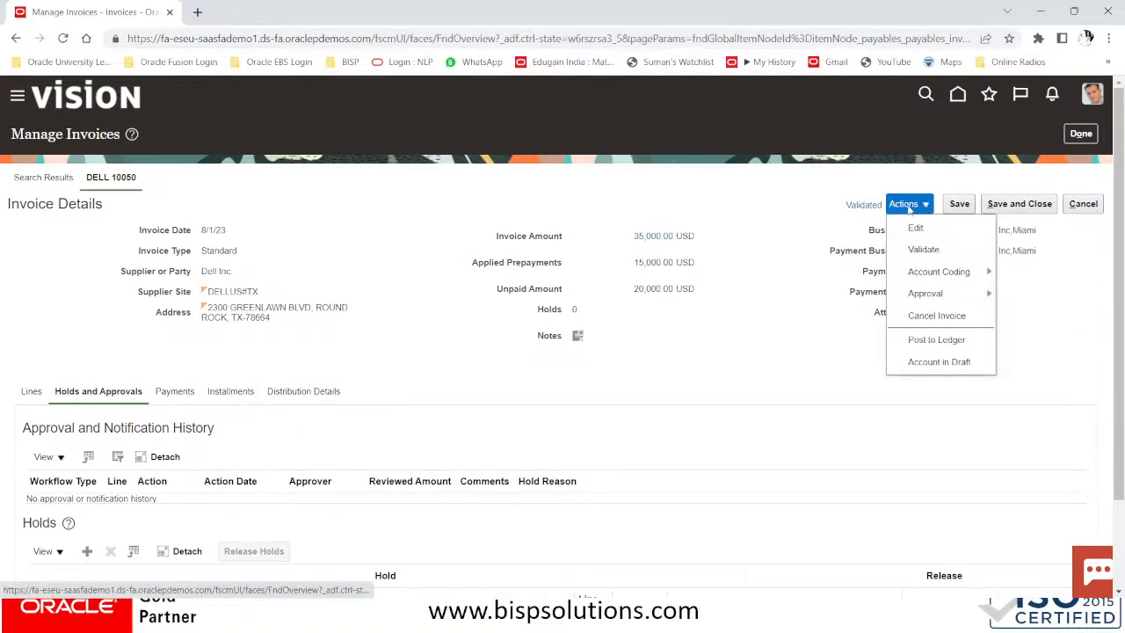
left_click(911, 227)
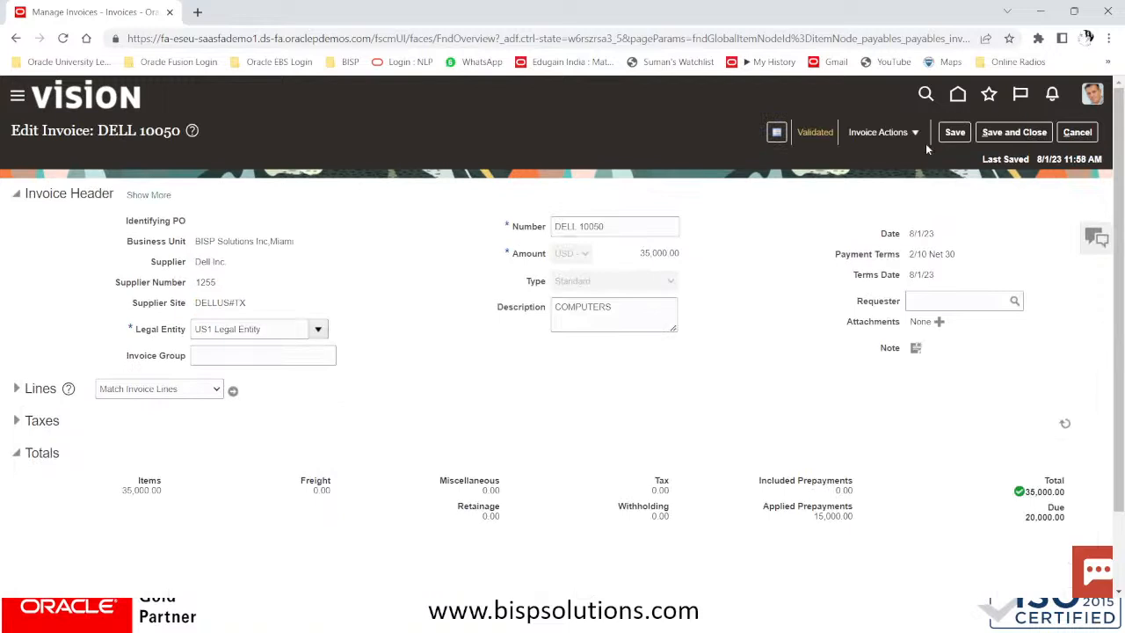
left_click(915, 133)
left_click(910, 158)
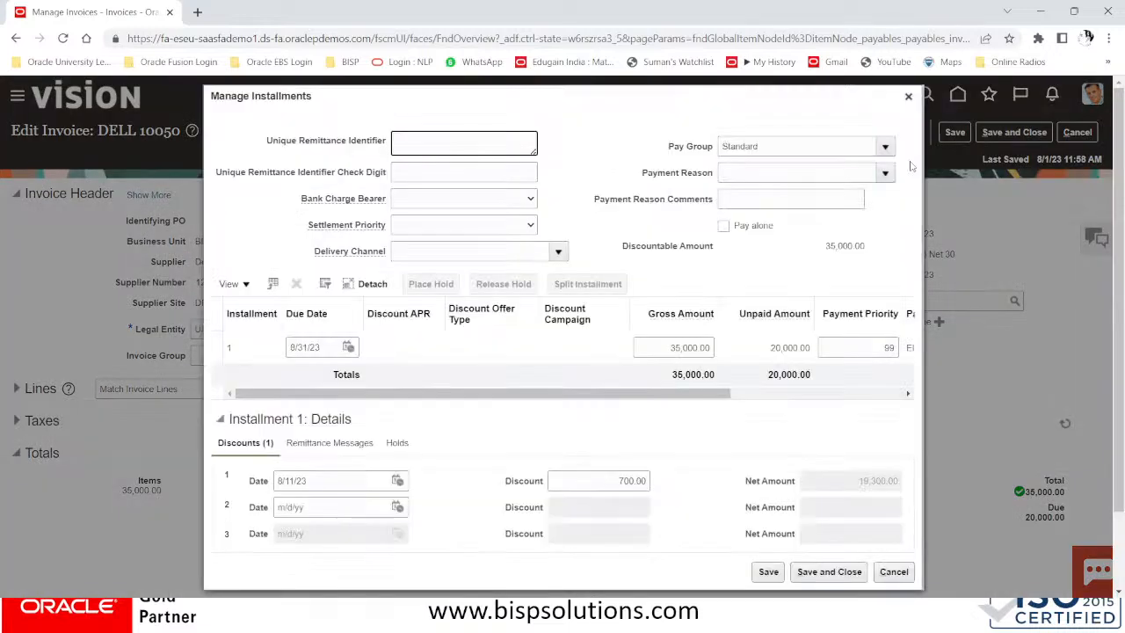
left_click_drag(557, 393, 746, 408)
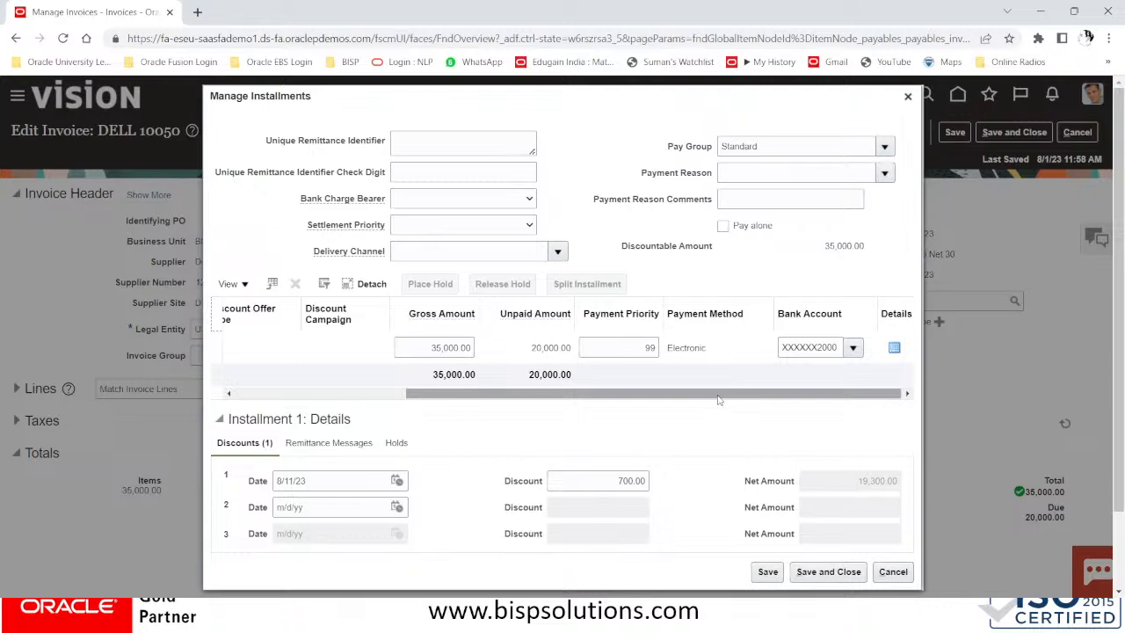
left_click_drag(641, 394, 371, 399)
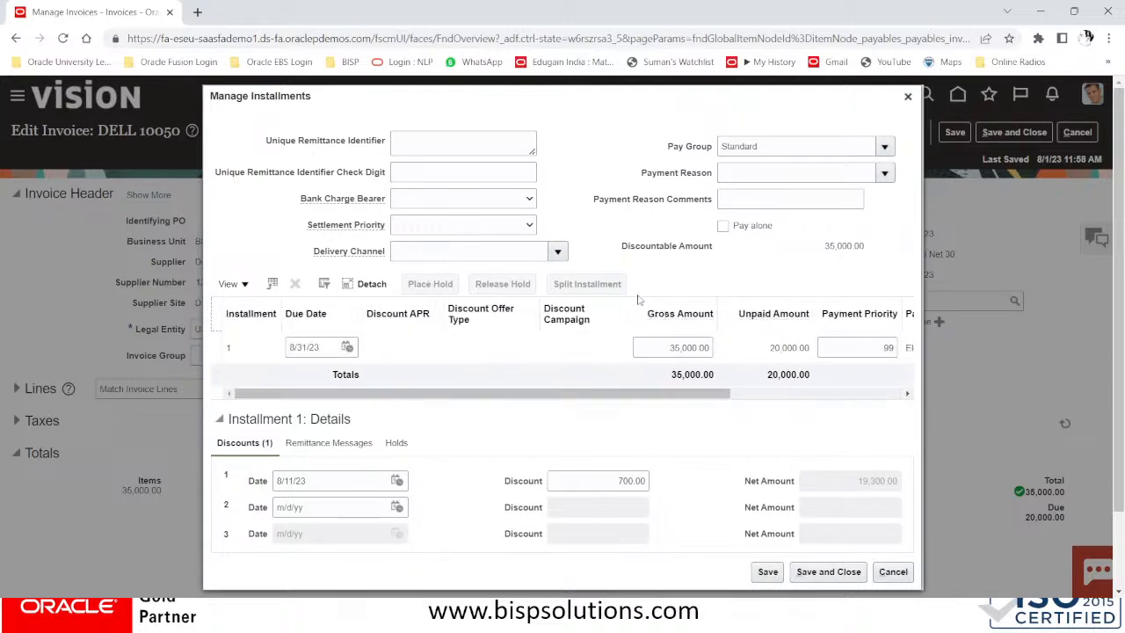
left_click(908, 98)
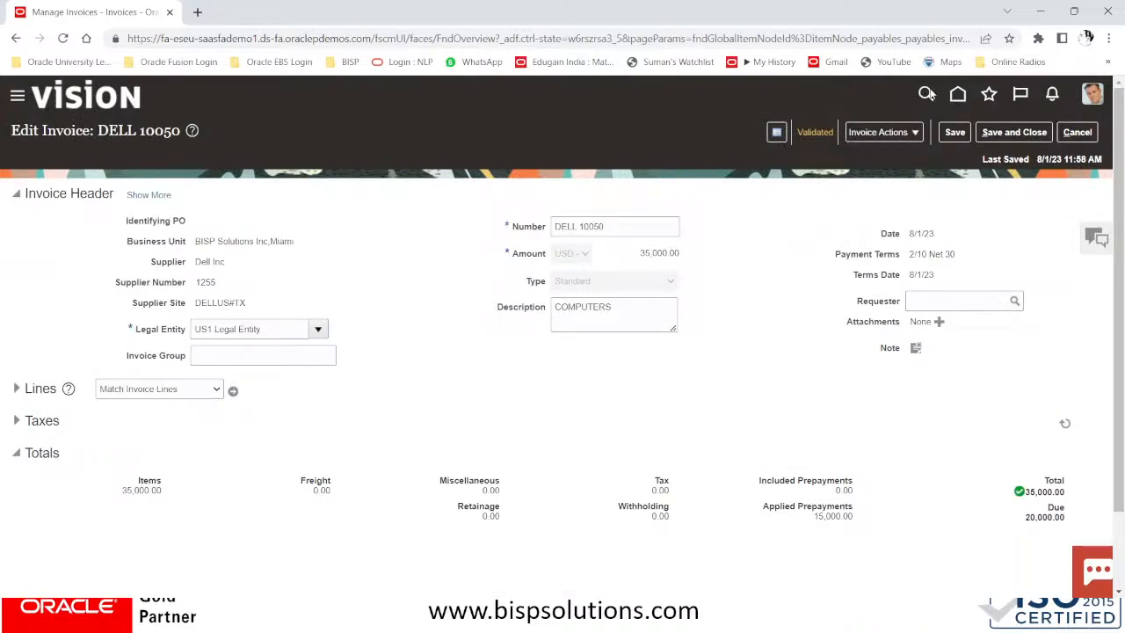
left_click(870, 139)
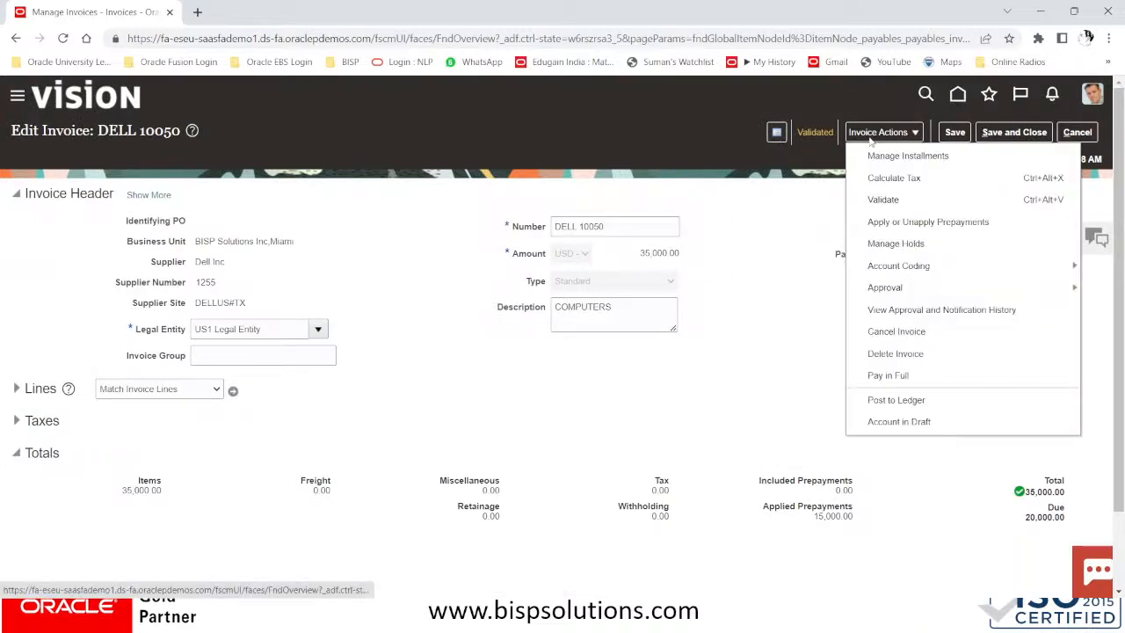
Cancel the Pay in Full payment for DELL 10050 and exit the edit page without saving
left_click(900, 376)
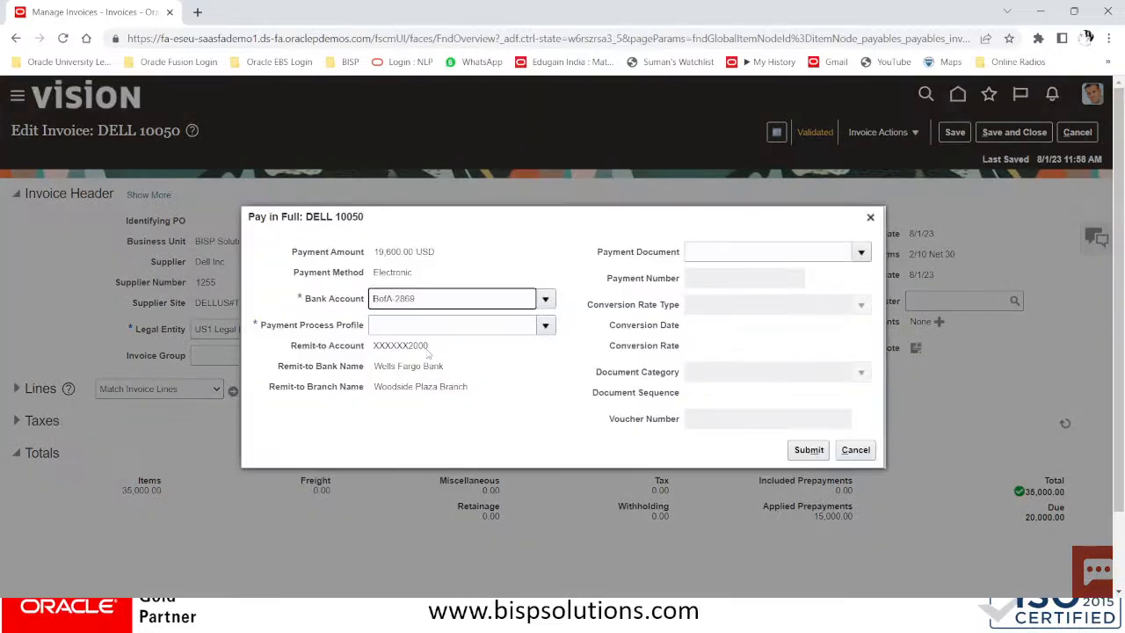
left_click(544, 327)
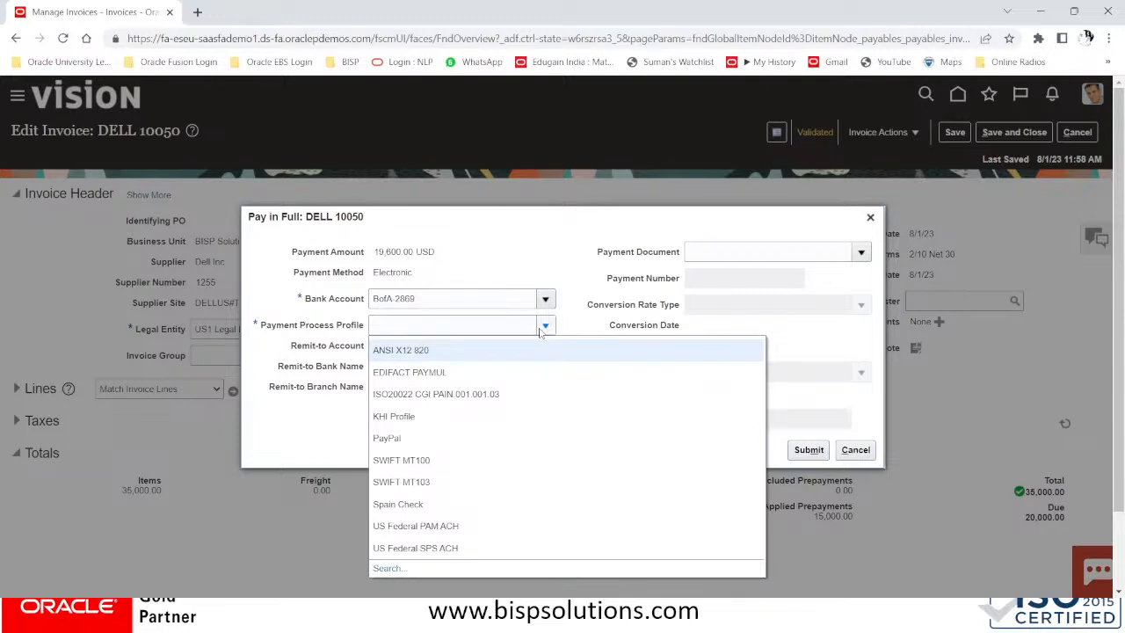
left_click(583, 220)
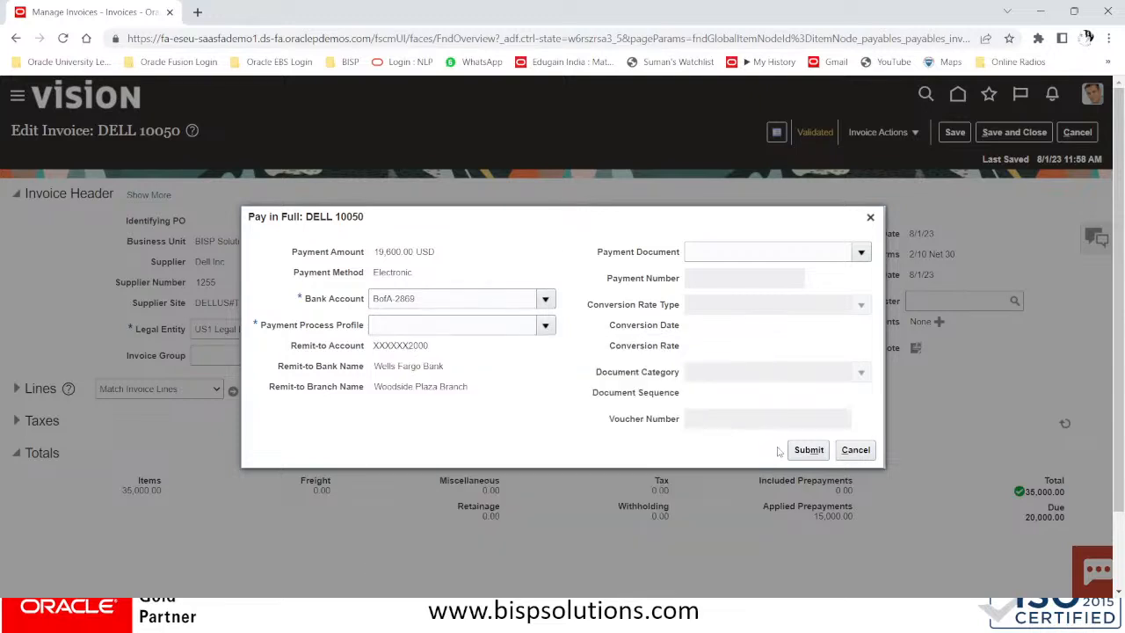
left_click(854, 452)
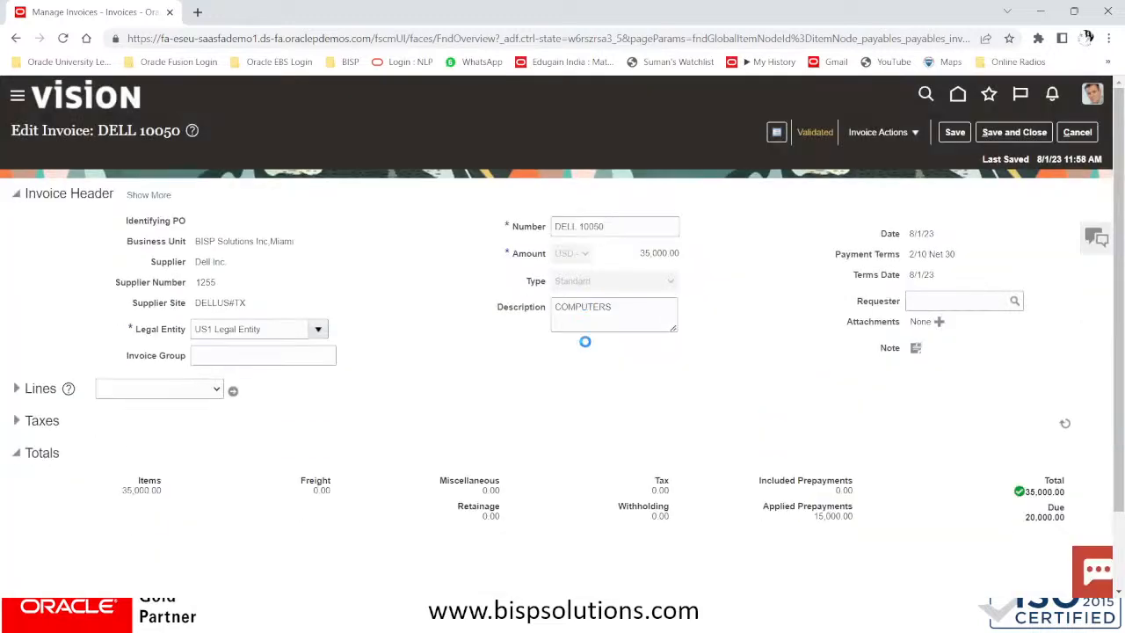
left_click(1077, 131)
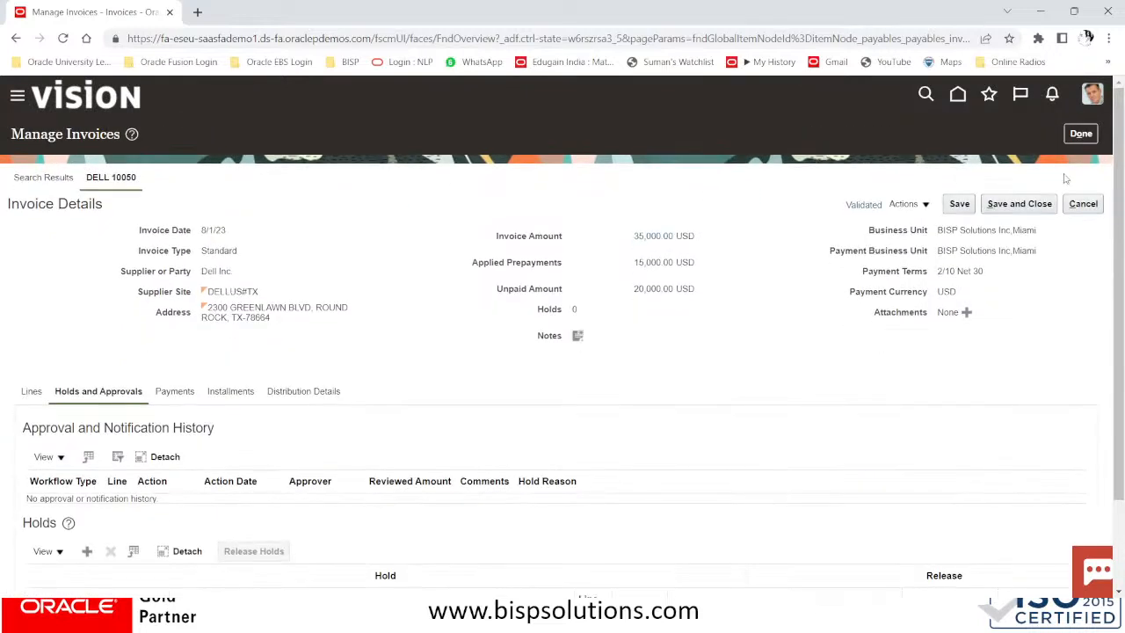
left_click(1078, 133)
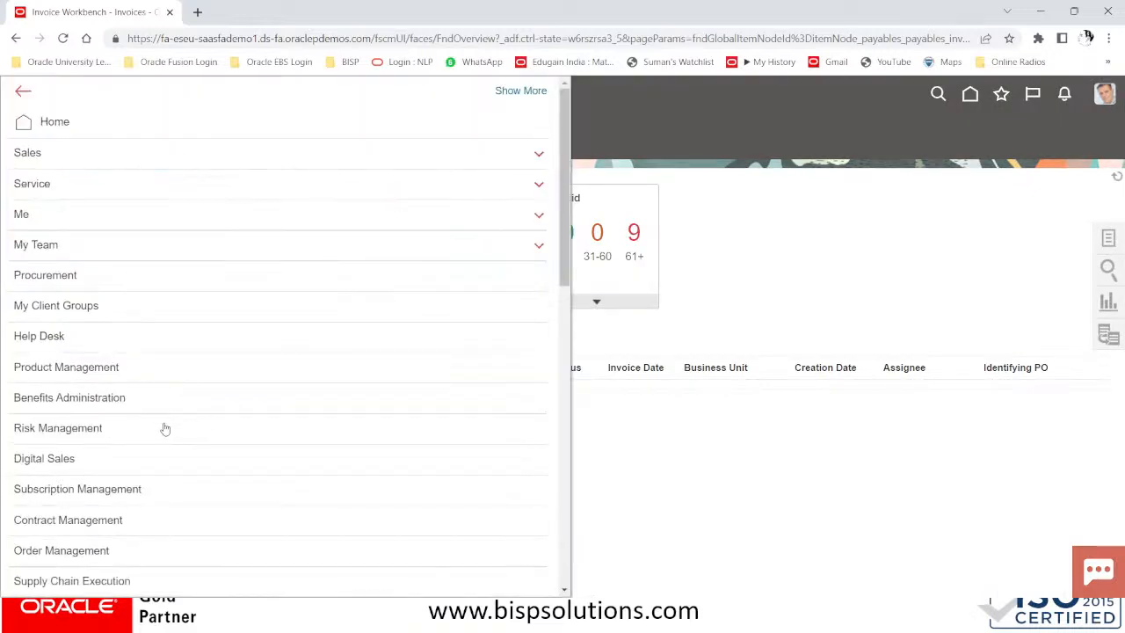
Go to the Payments work area and launch Create Payment from the Tasks panel
scroll(164, 428, "down", 5)
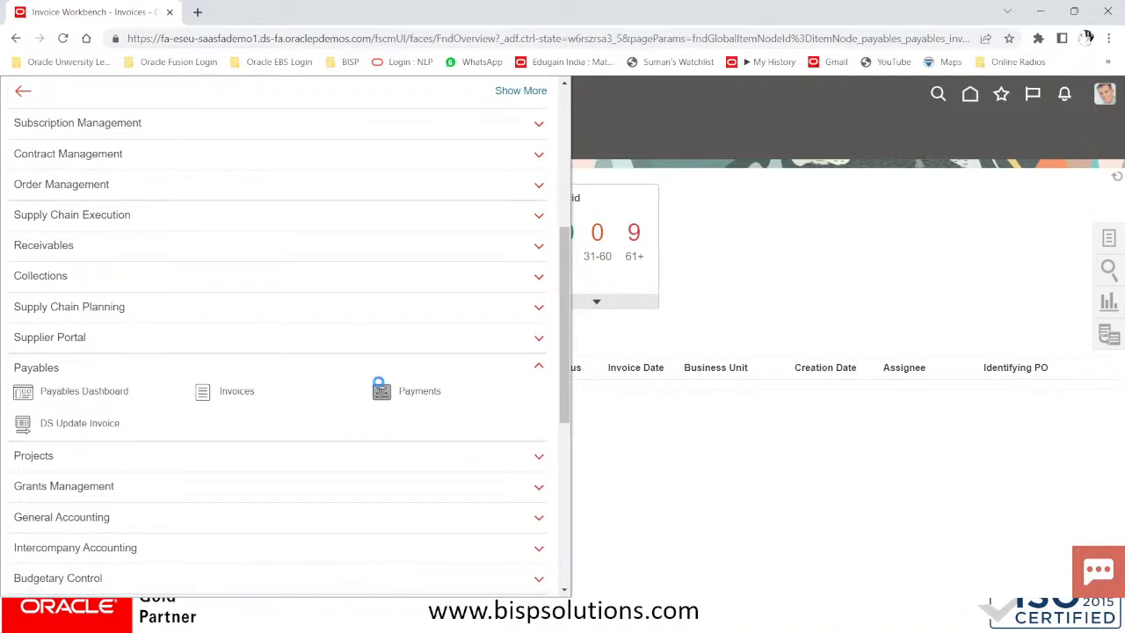
left_click(409, 395)
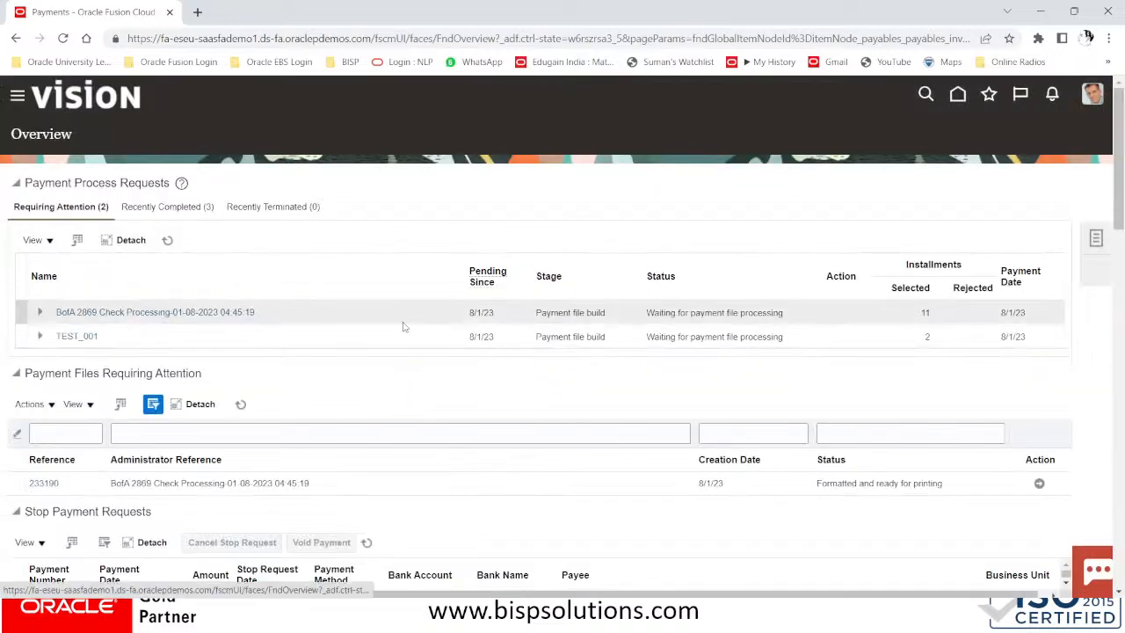
left_click(1097, 238)
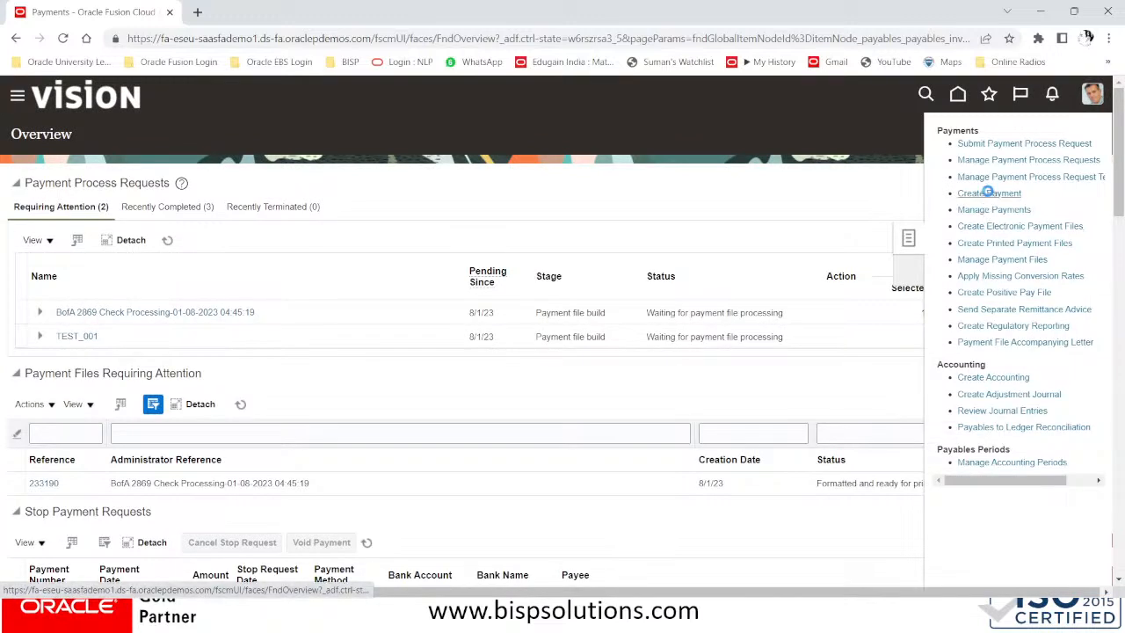
left_click(989, 193)
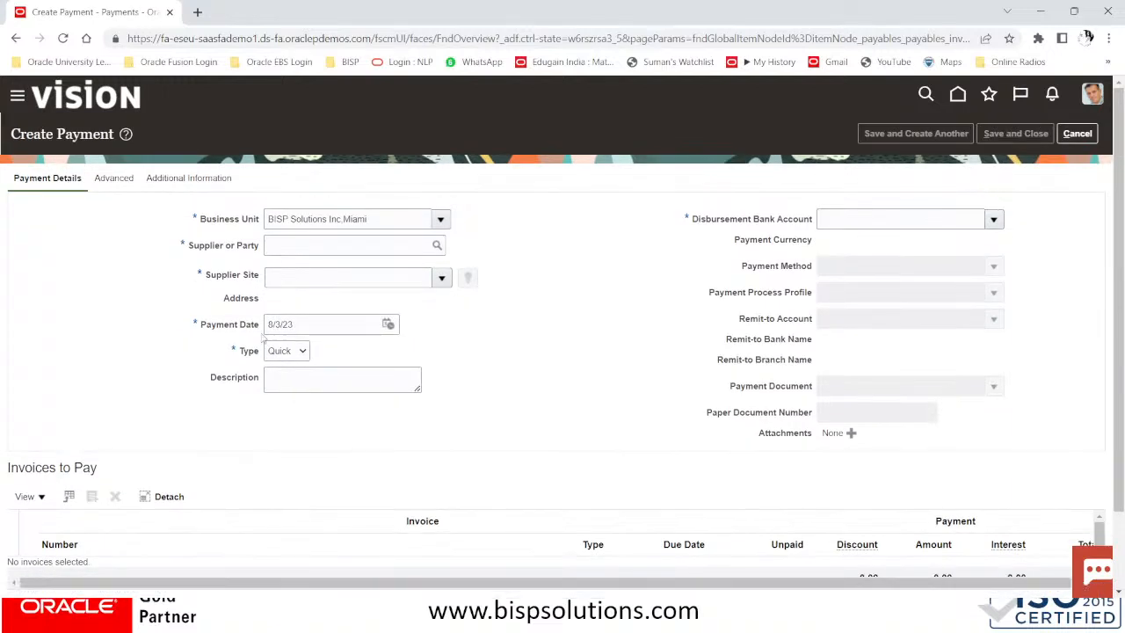
Set the payment supplier to Dell Inc. with supplier site DELLUS#TX
left_click(305, 248)
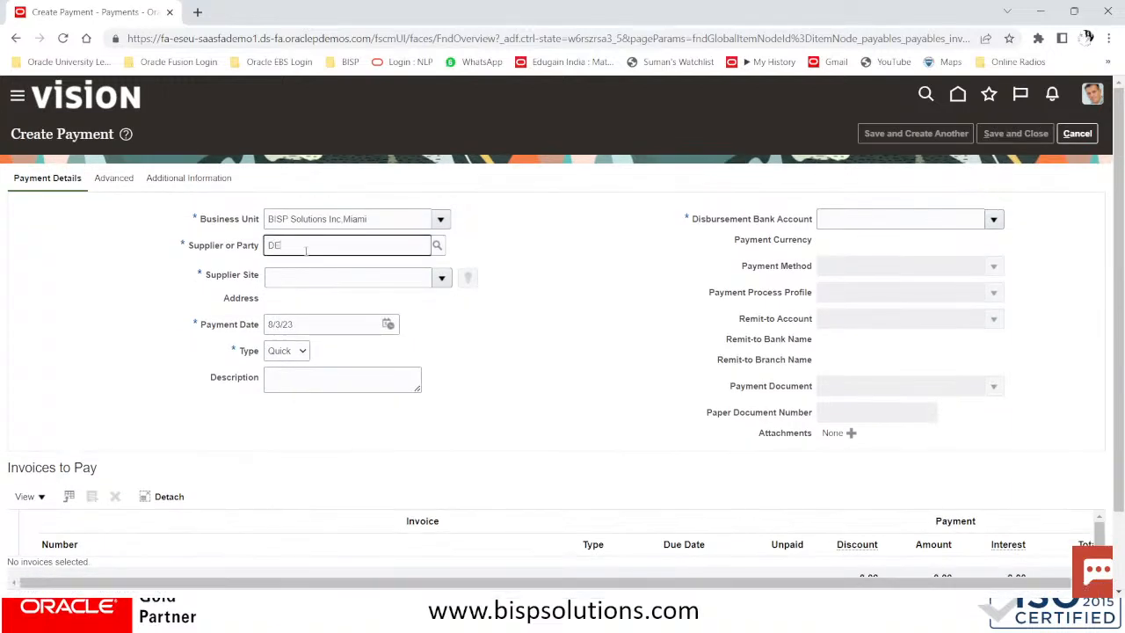
type("DELL INV")
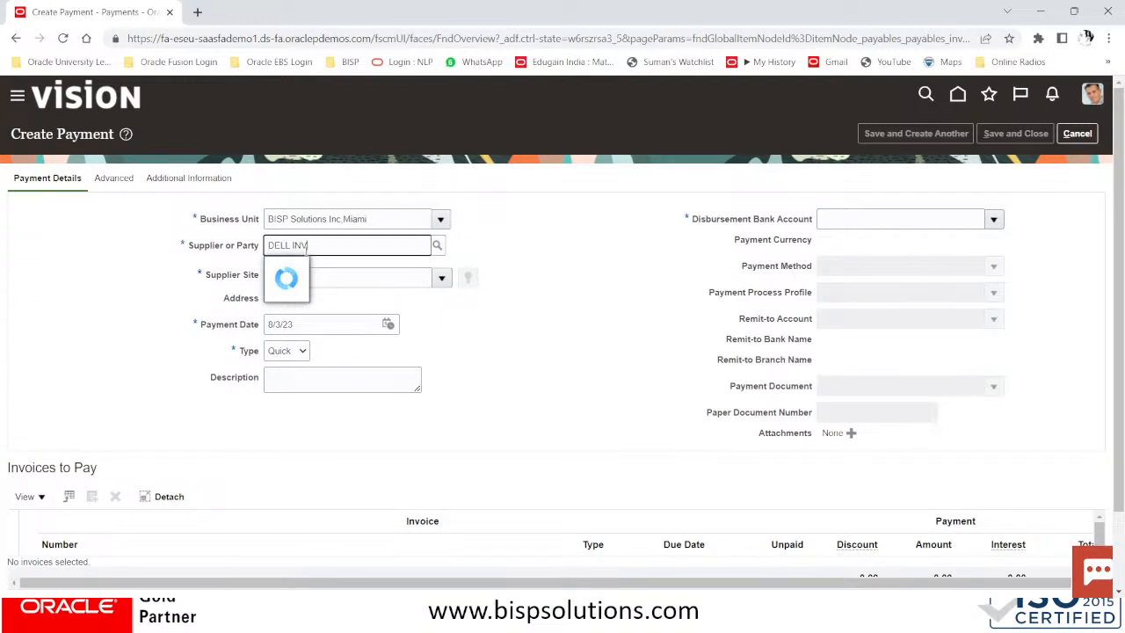
key("BackSpace")
type("C")
left_click(307, 265)
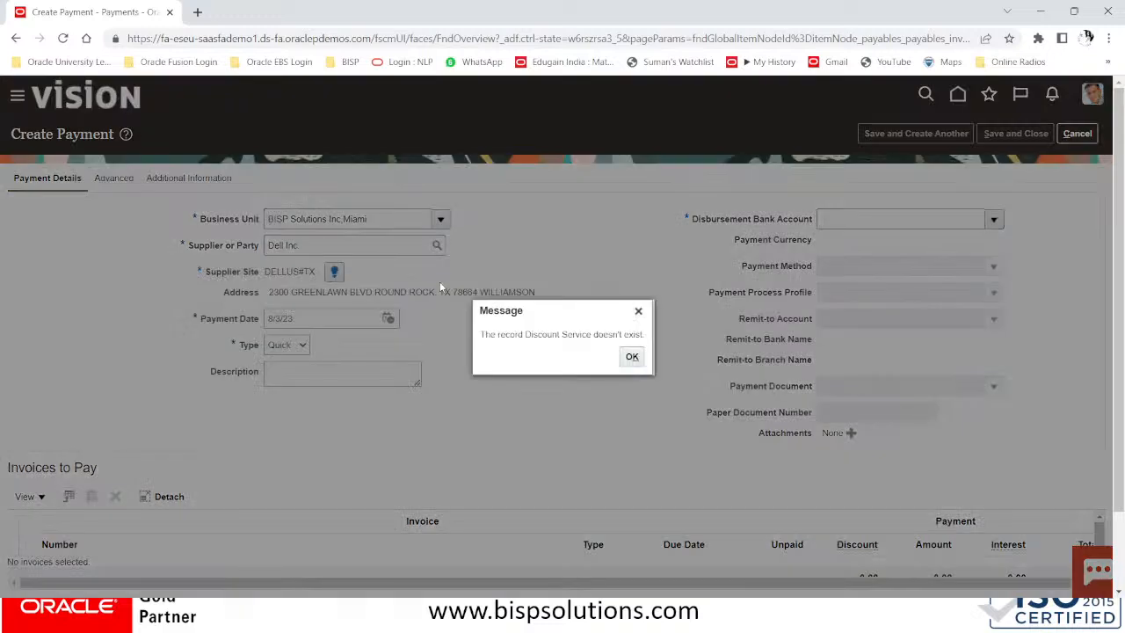
left_click(632, 356)
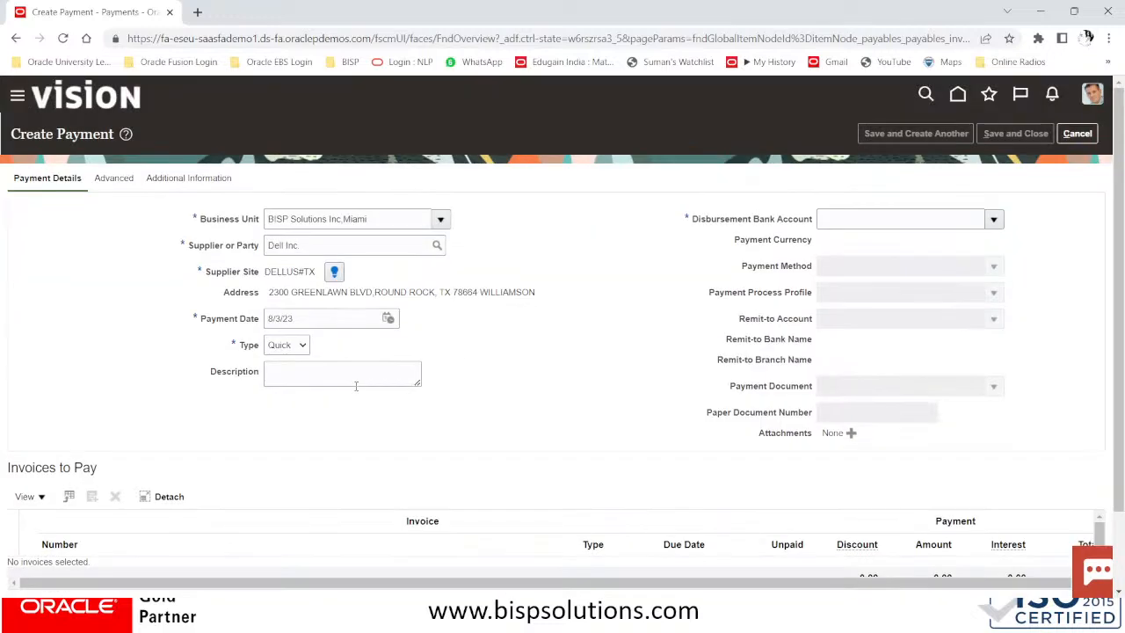
Choose disbursement bank account BofA-2869 and payment process profile EDIFACT PAYMUL
left_click(994, 221)
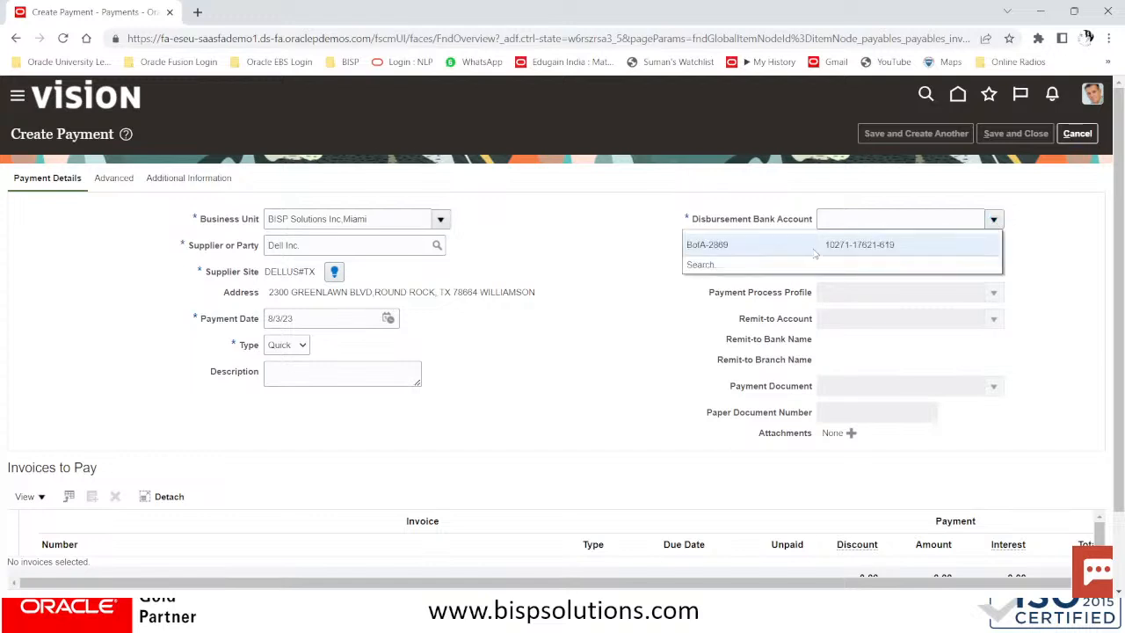
left_click(813, 244)
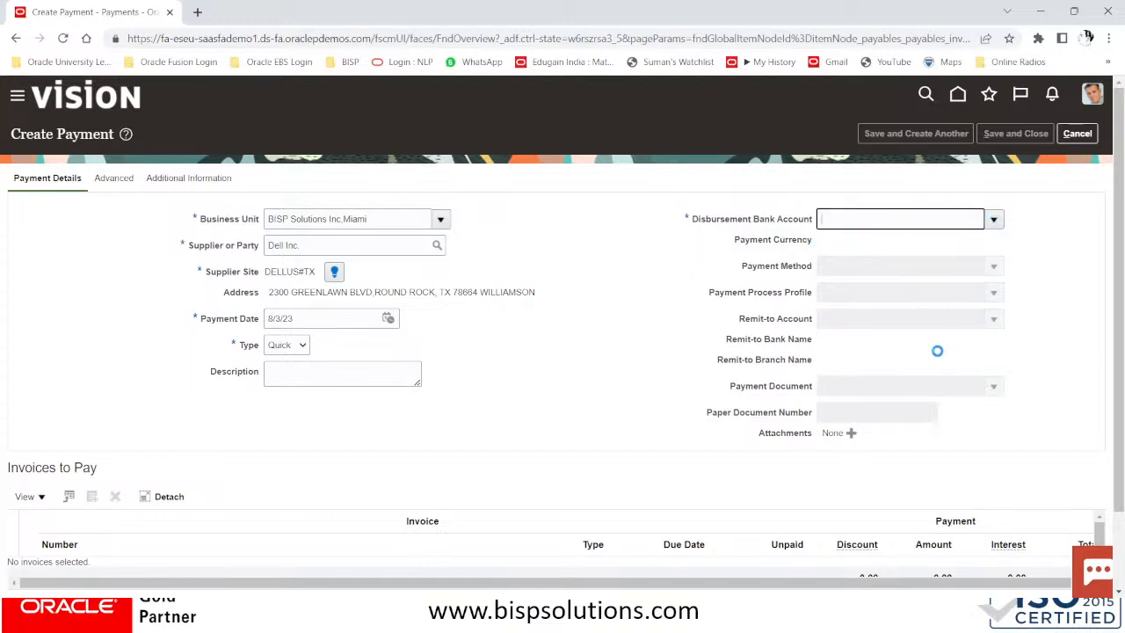
left_click(905, 300)
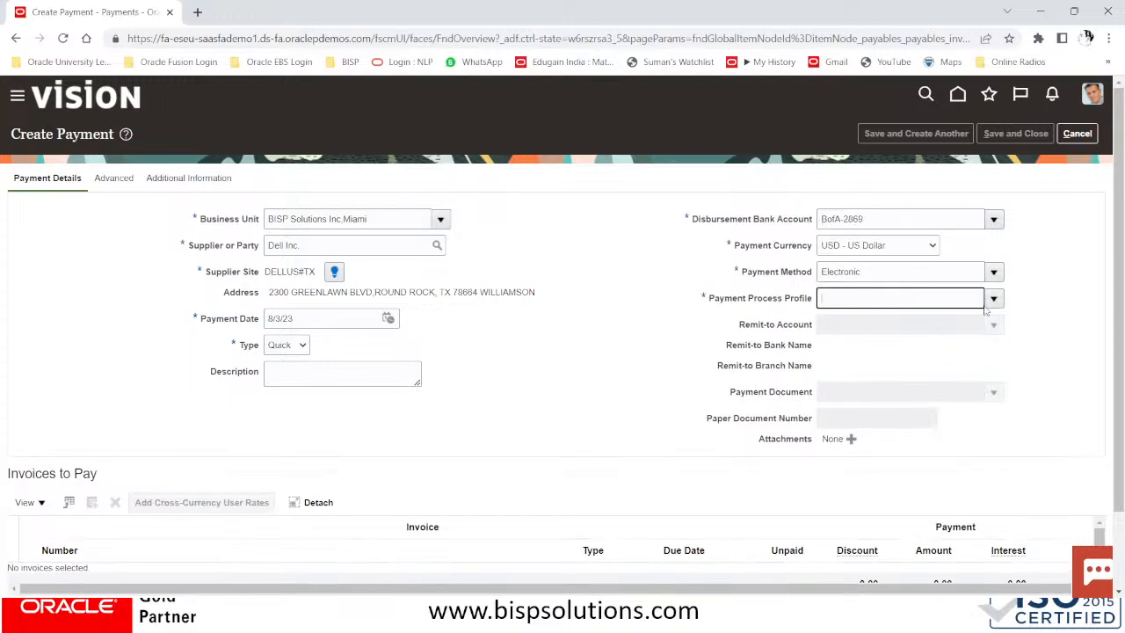
left_click(996, 299)
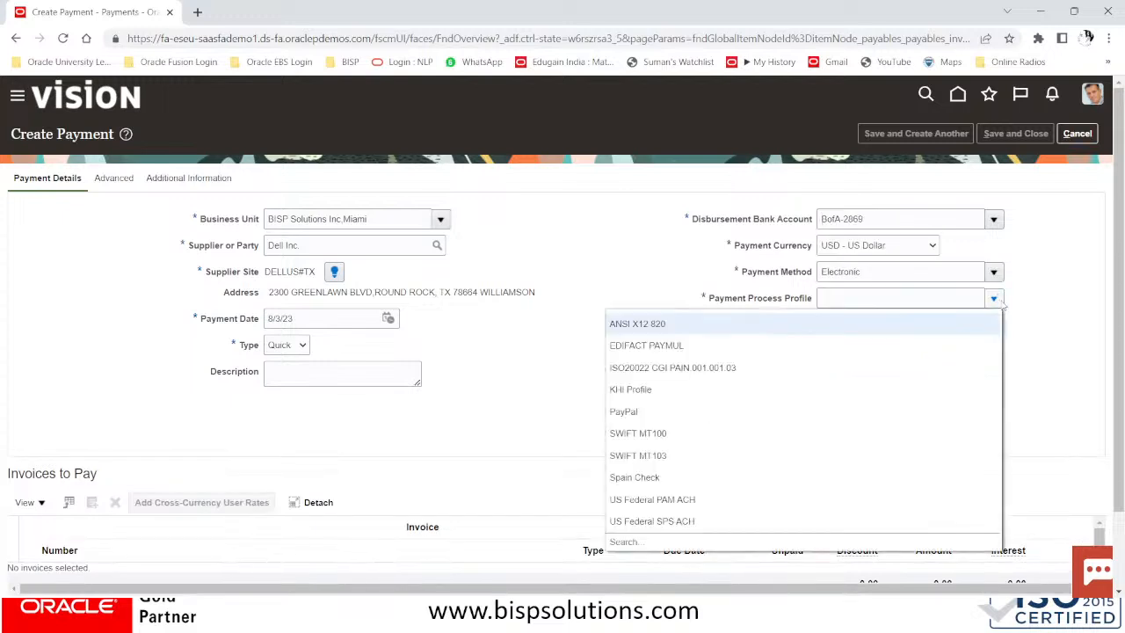
left_click(678, 345)
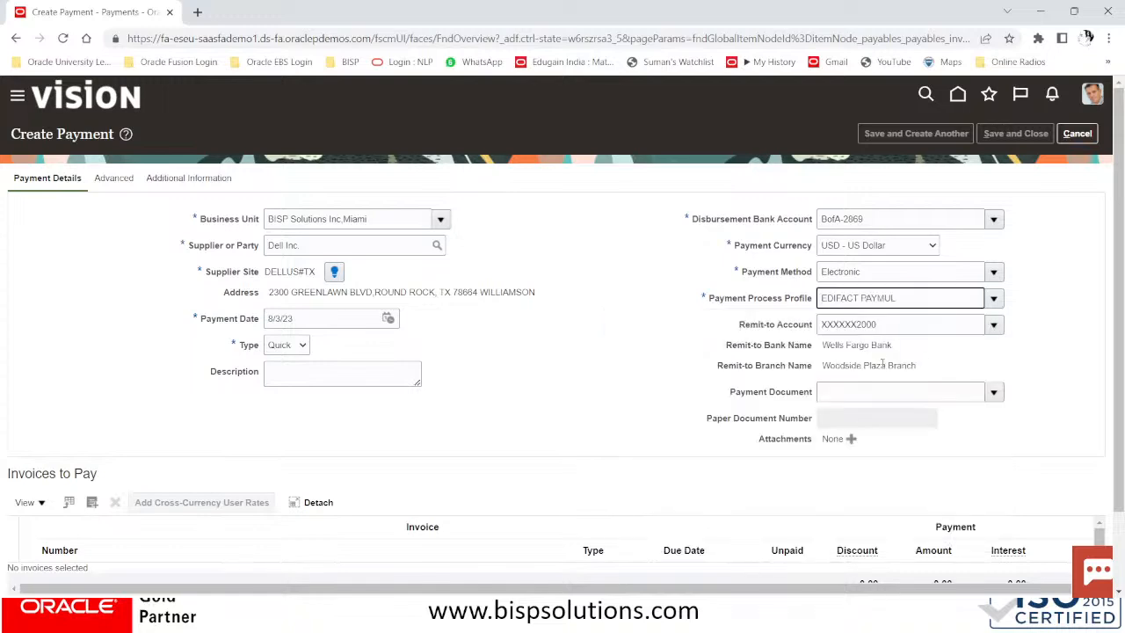
scroll(665, 467, "down", 2)
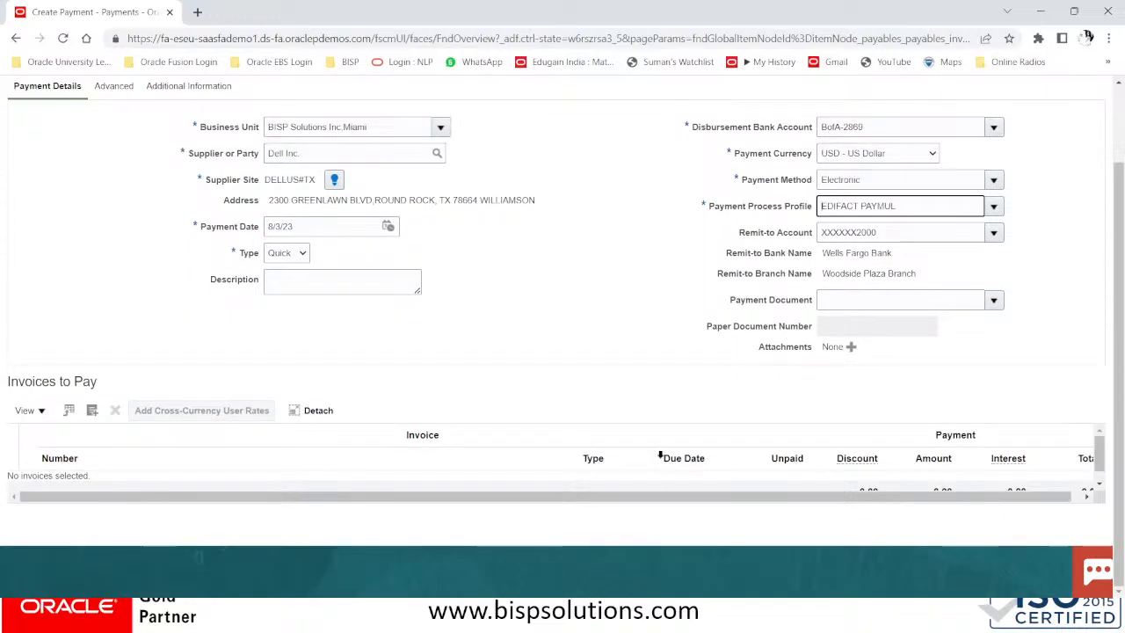
Apply DELL 10050 (19,600.00 after 400.00 discount), CM/301 (-50.00) and DN/1005 (-150.00) to the payment
left_click(94, 412)
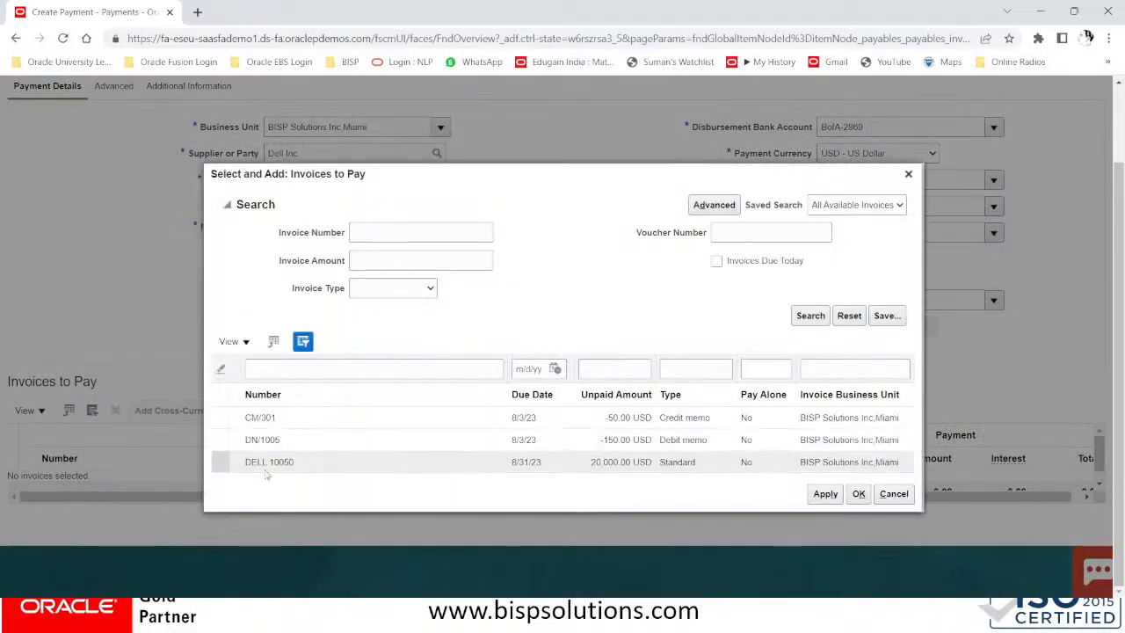
left_click(230, 465)
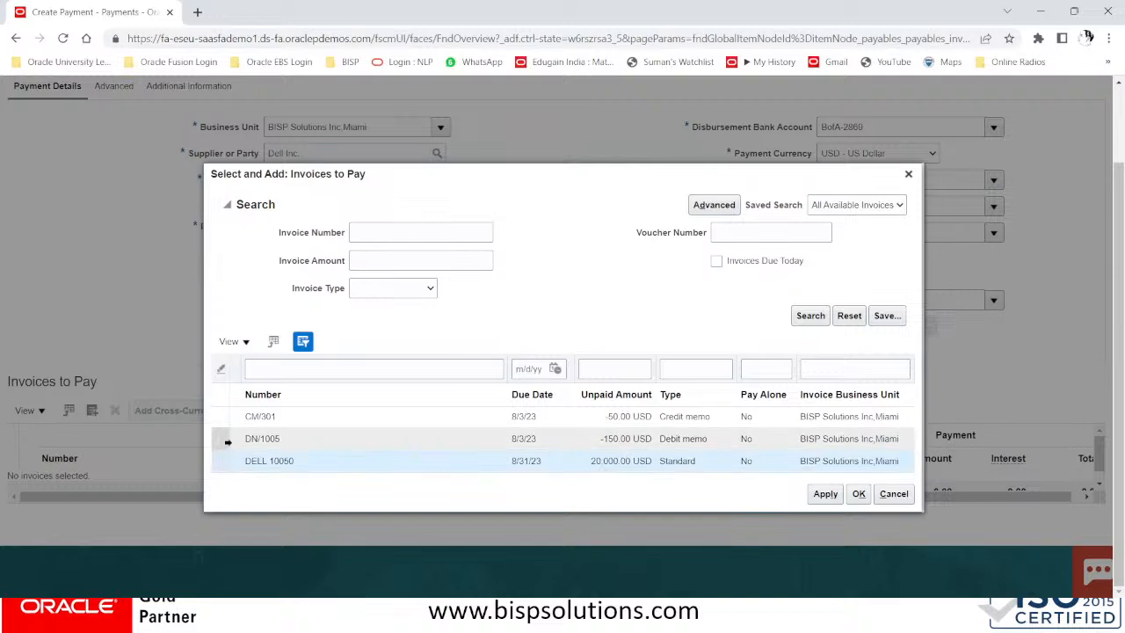
left_click(226, 442, "ctrl")
left_click(223, 416, "ctrl")
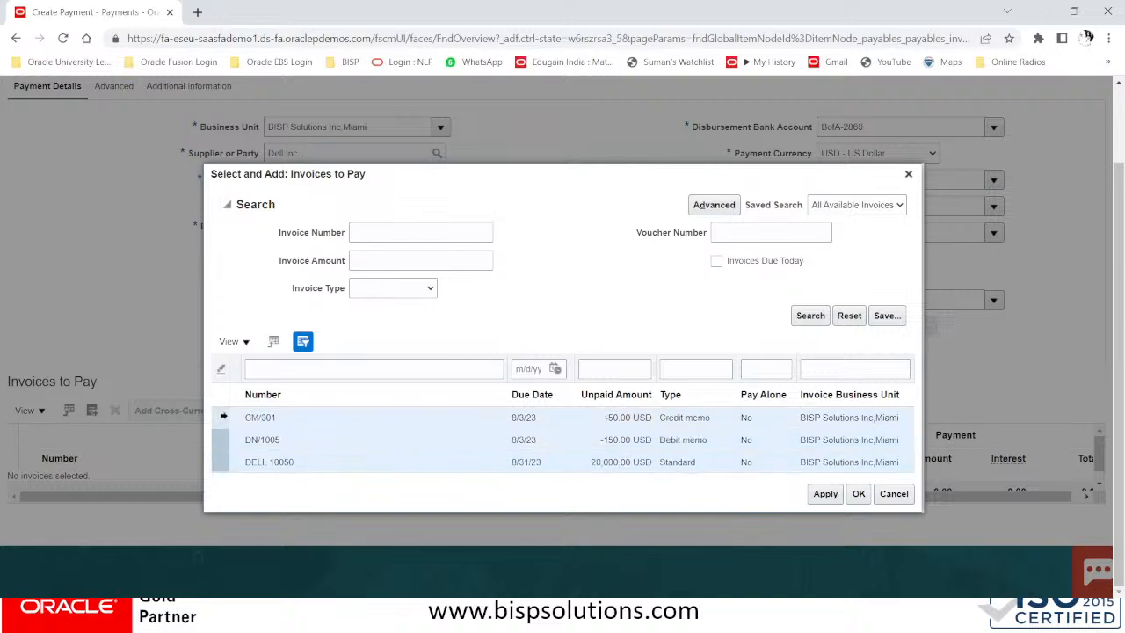
left_click(826, 494)
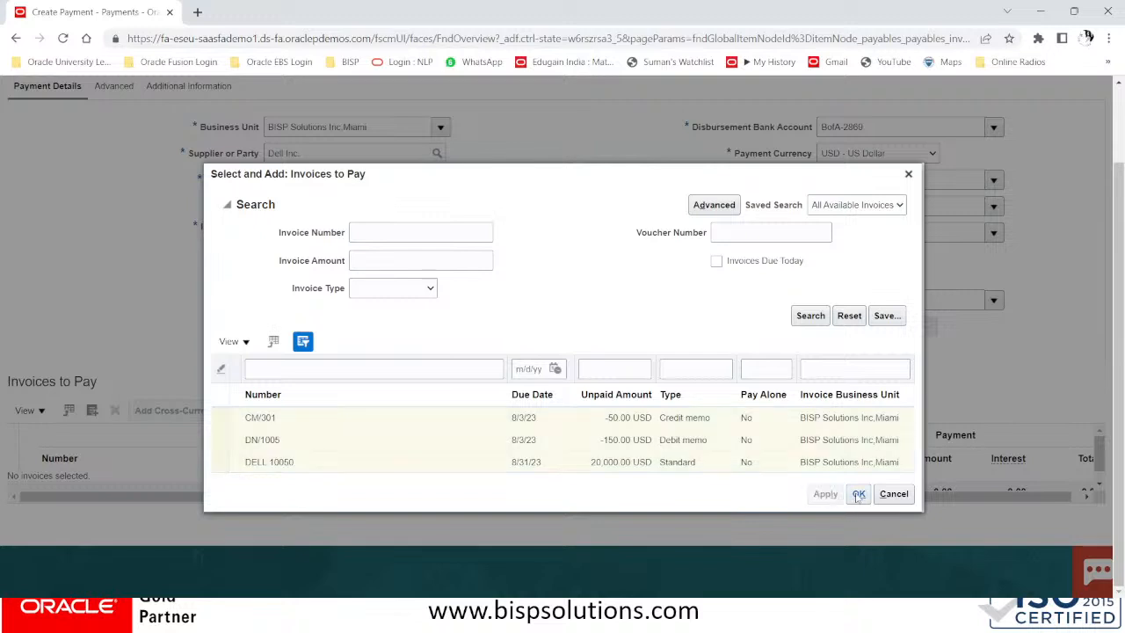
left_click(859, 494)
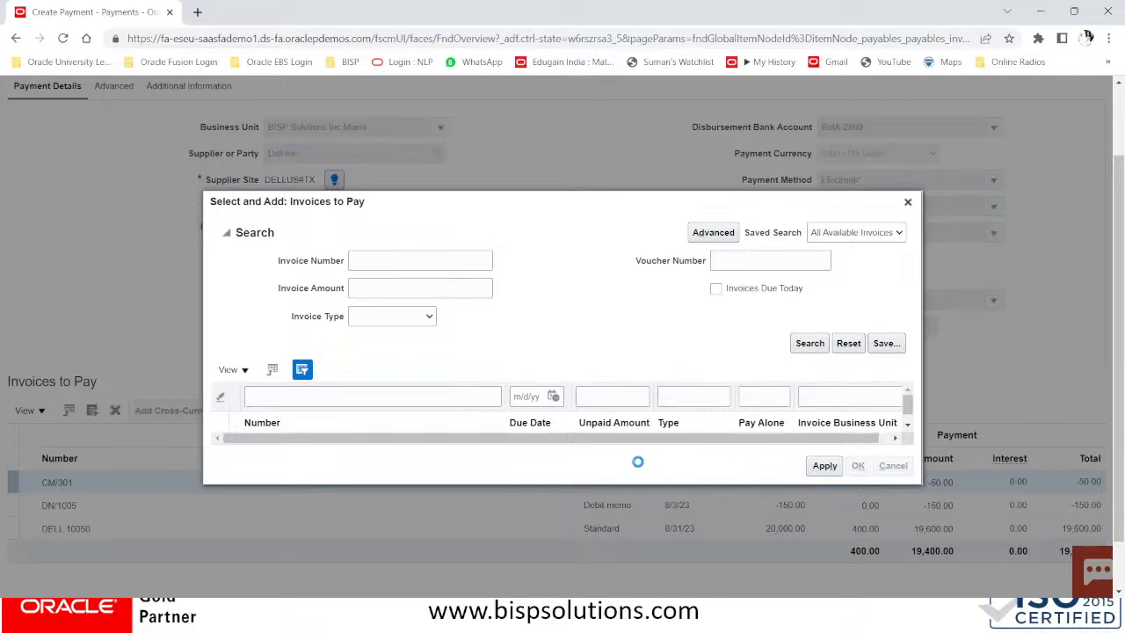
scroll(650, 525, "down", 1)
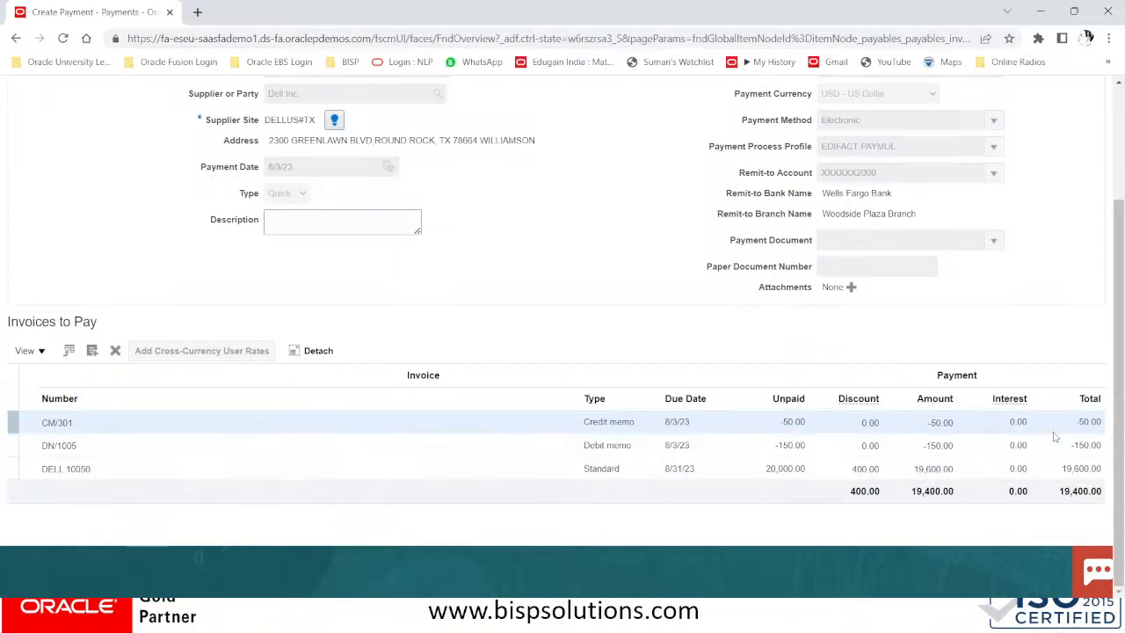
left_click_drag(1054, 493, 1106, 495)
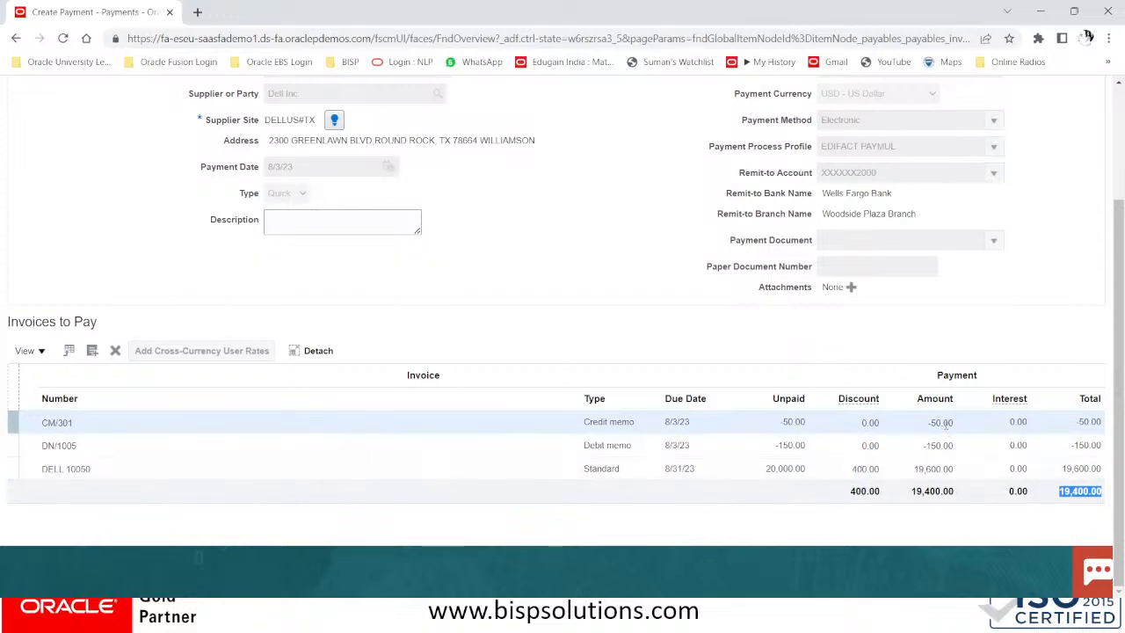
scroll(1071, 497, "up", 3)
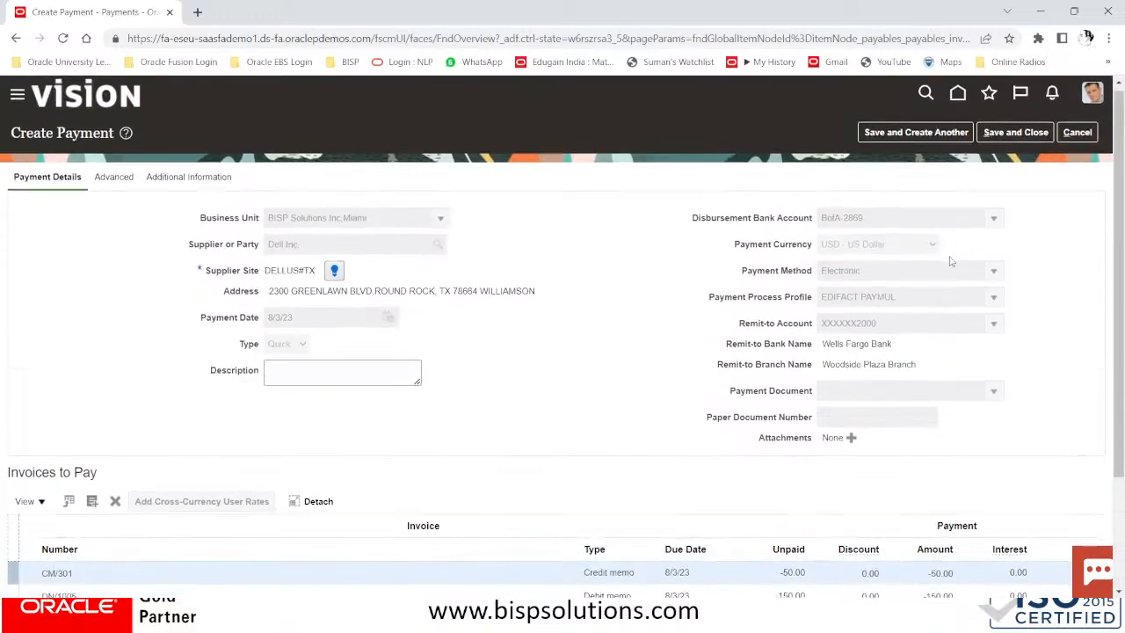
scroll(950, 261, "down", 2)
scroll(956, 275, "up", 2)
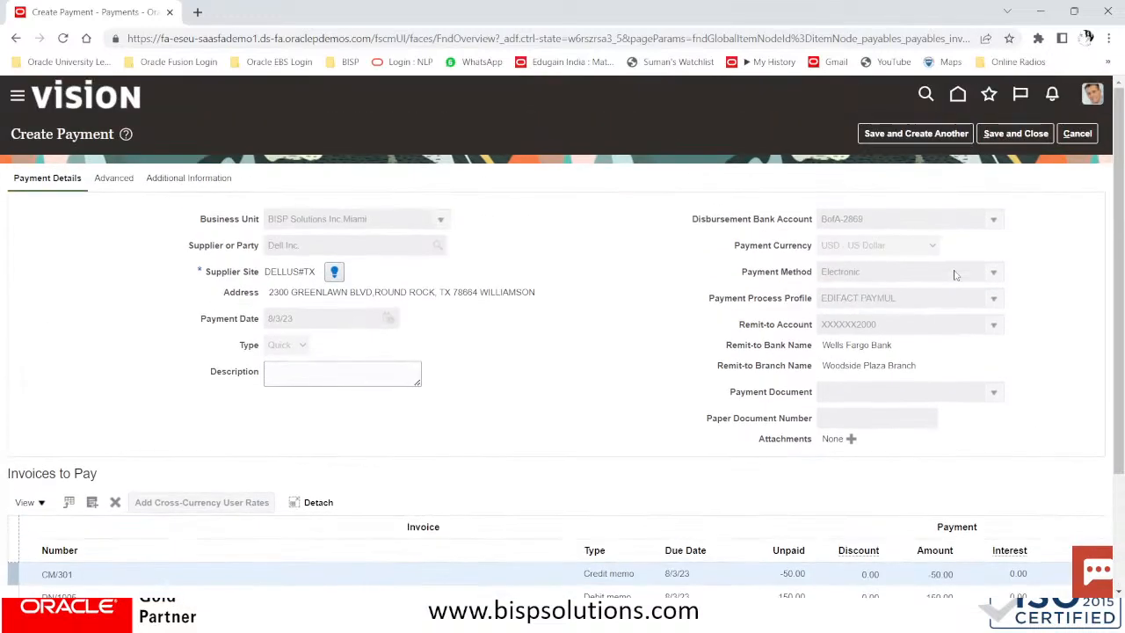
Save and close the Dell payment, acknowledge its creation confirmation, then switch windows with Alt+Tab
left_click(1019, 135)
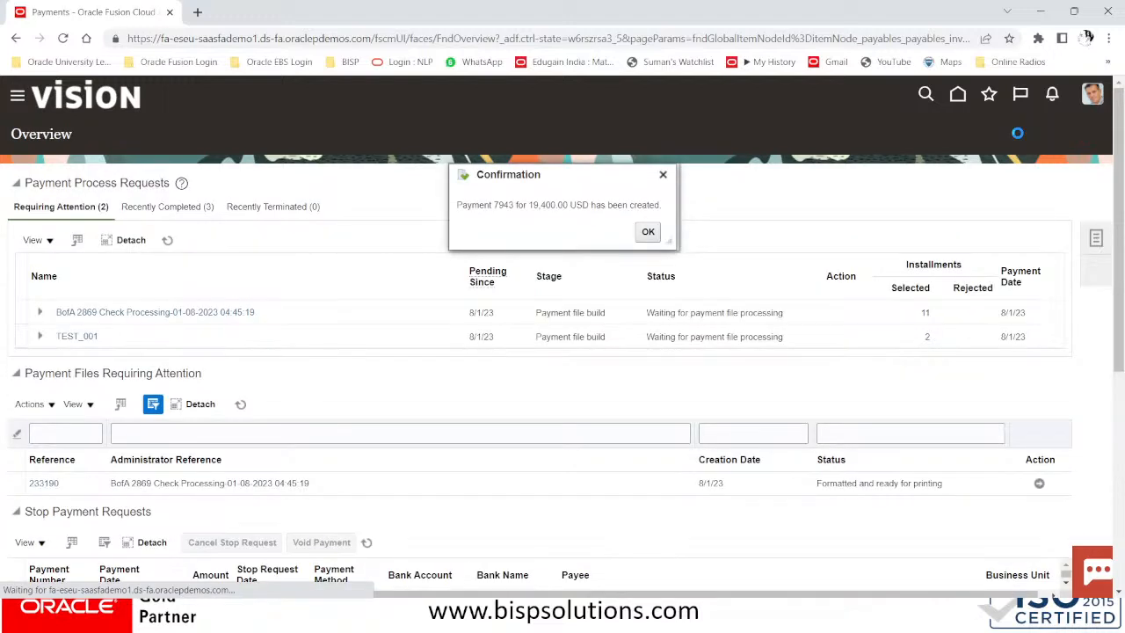
left_click(650, 230)
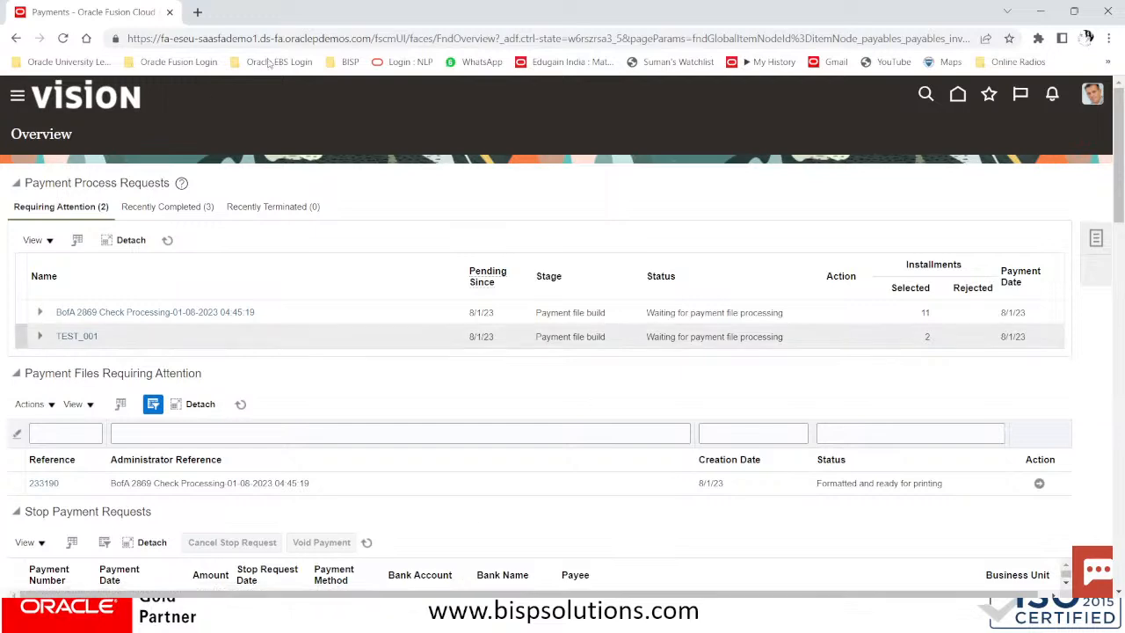
key("alt+Tab")
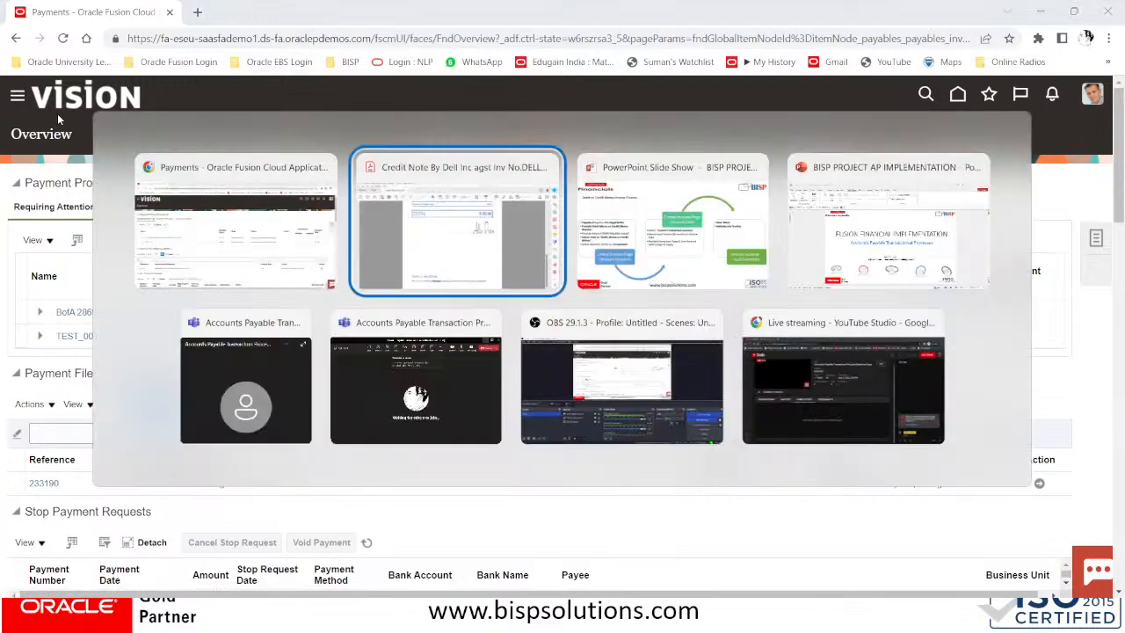
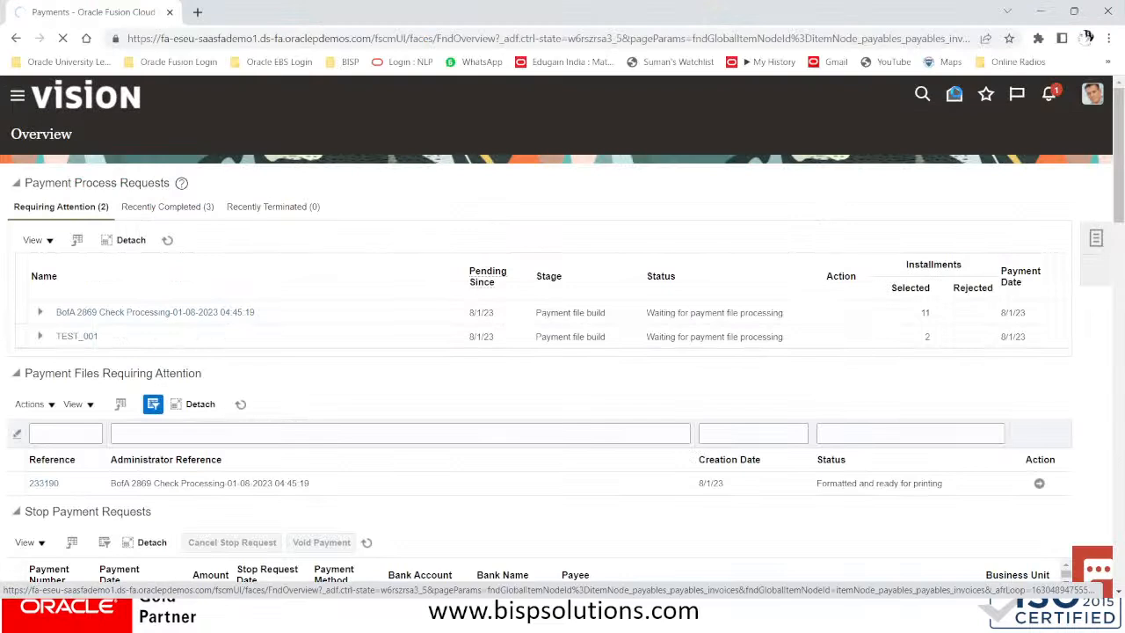
Go to the Suppliers work area under Procurement in the Navigator
left_click(16, 97)
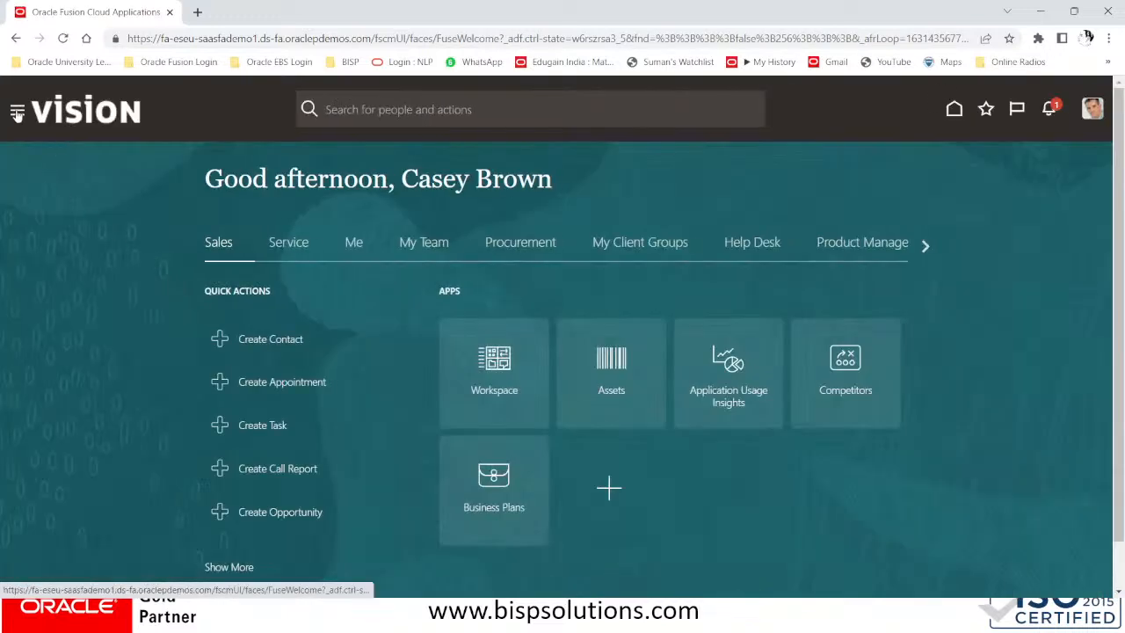
left_click(18, 115)
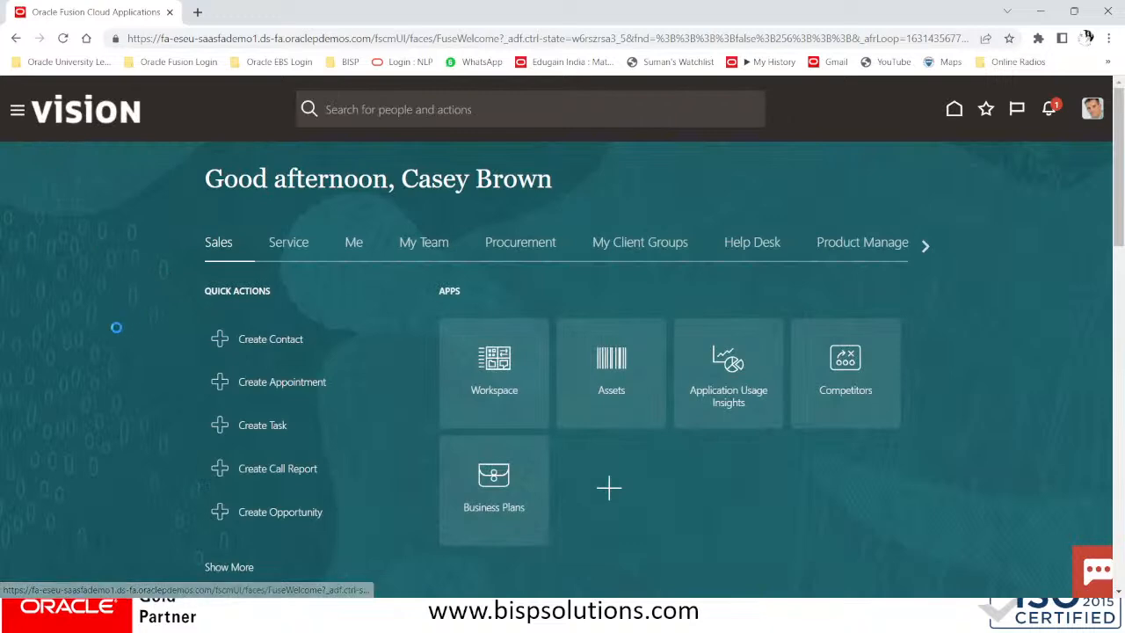
left_click(22, 116)
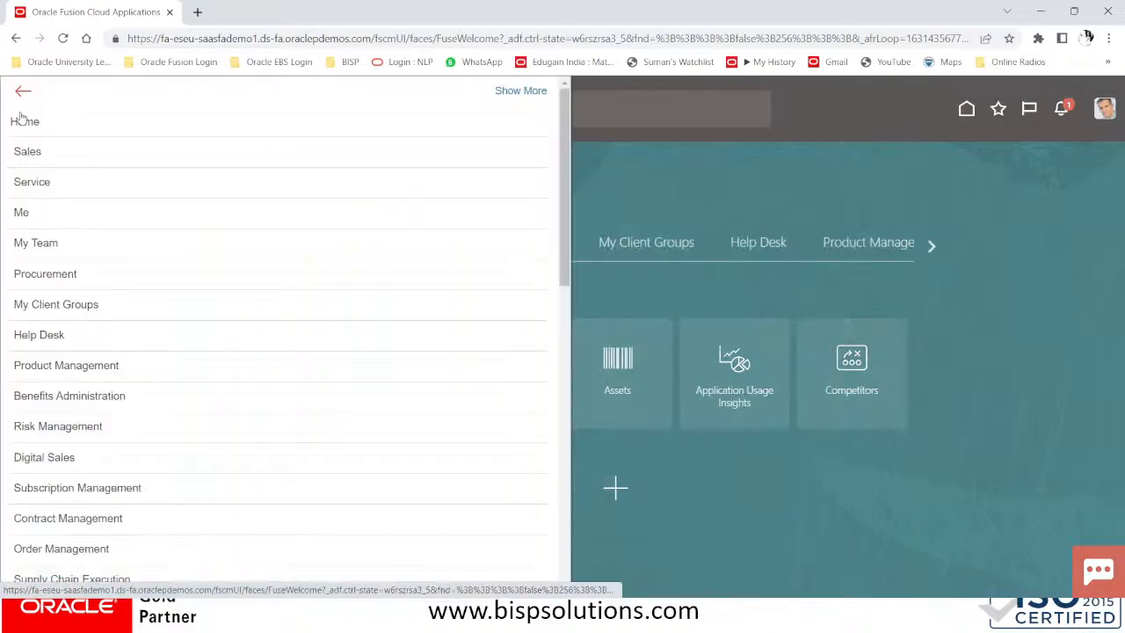
left_click(96, 276)
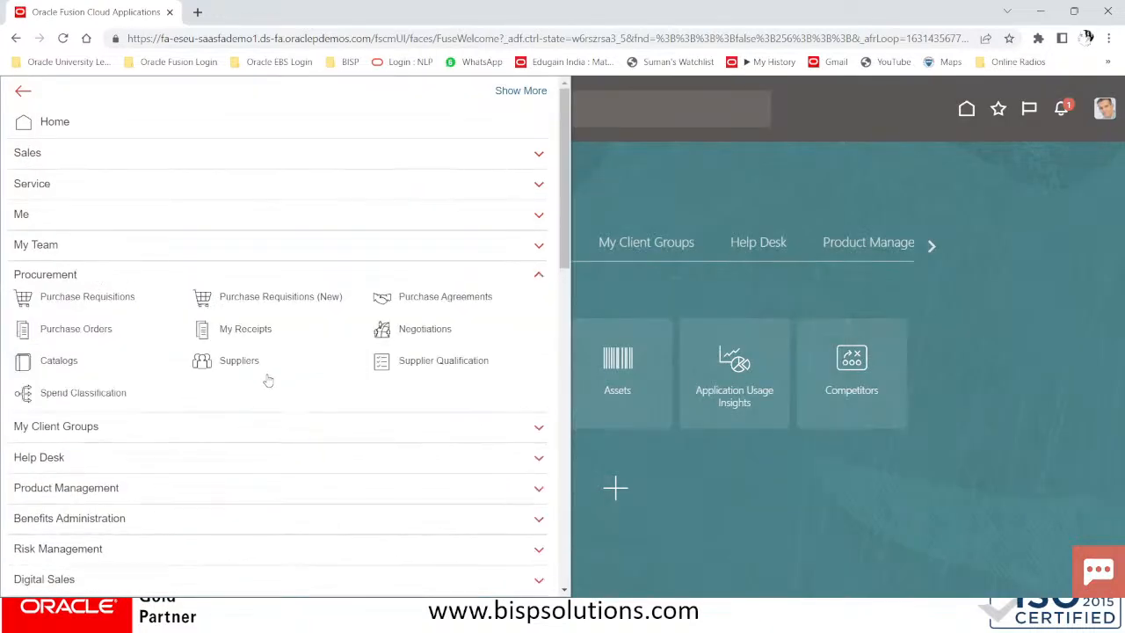
left_click(246, 365)
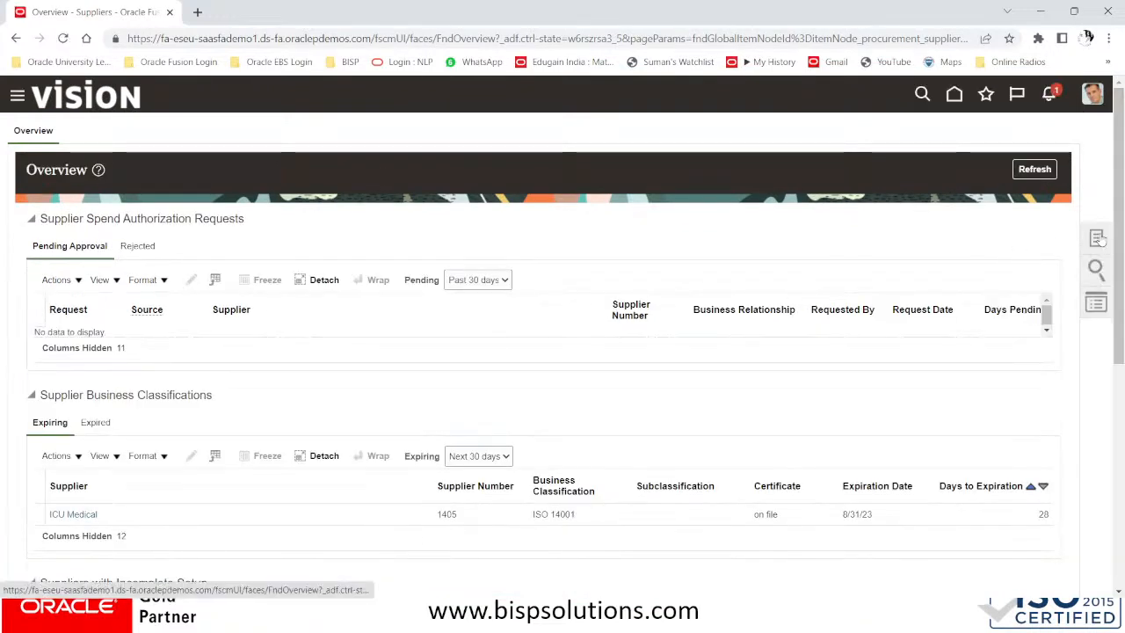
Start a new supplier named WHT NY TAX AUTHORITY
left_click(1098, 239)
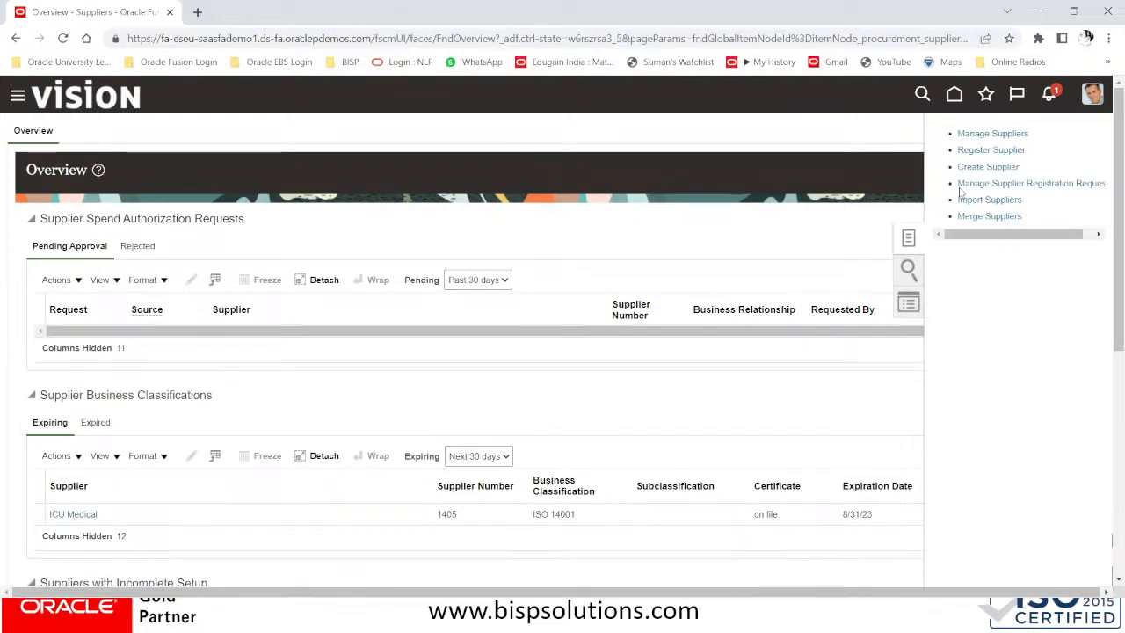
left_click(979, 168)
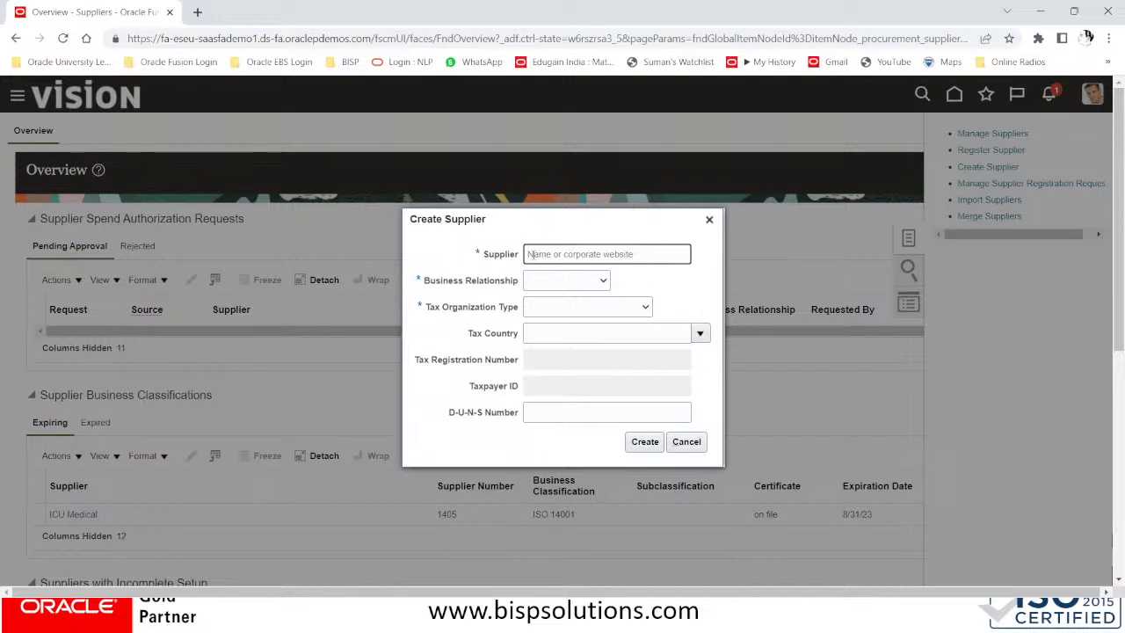
type("Wi")
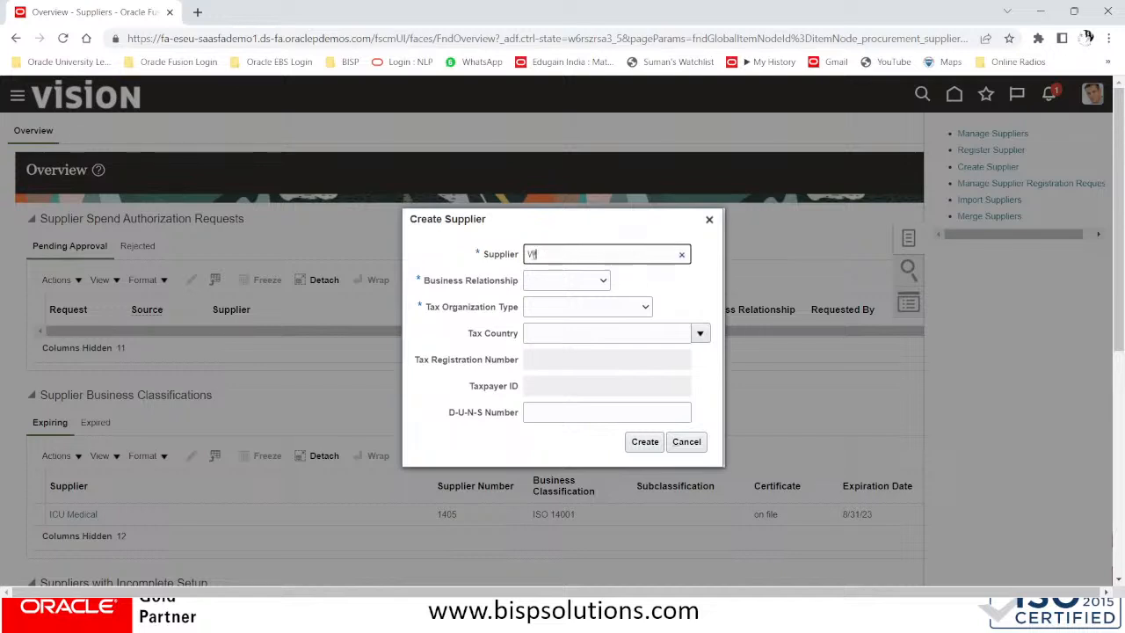
type("IT")
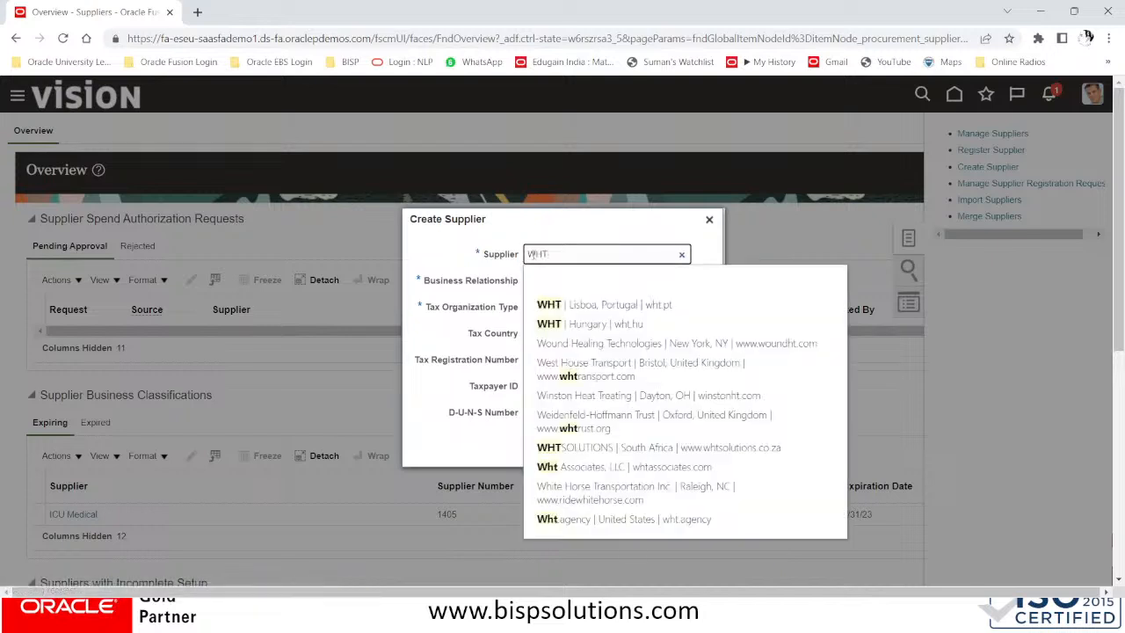
type(" LOS")
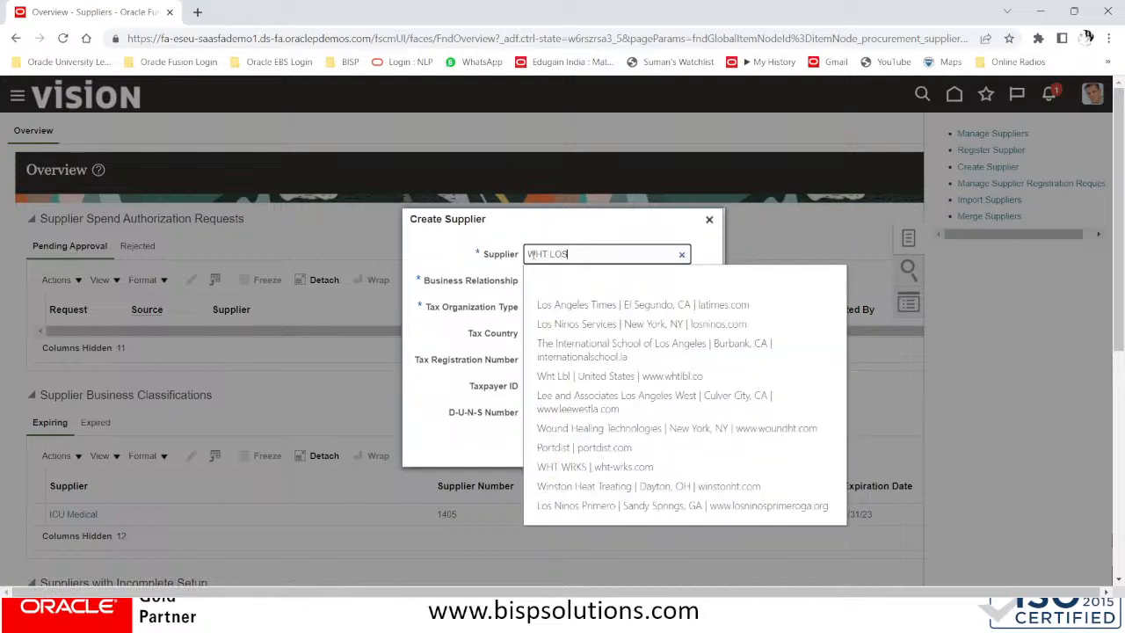
key("BackSpace")
key("BackSpace")
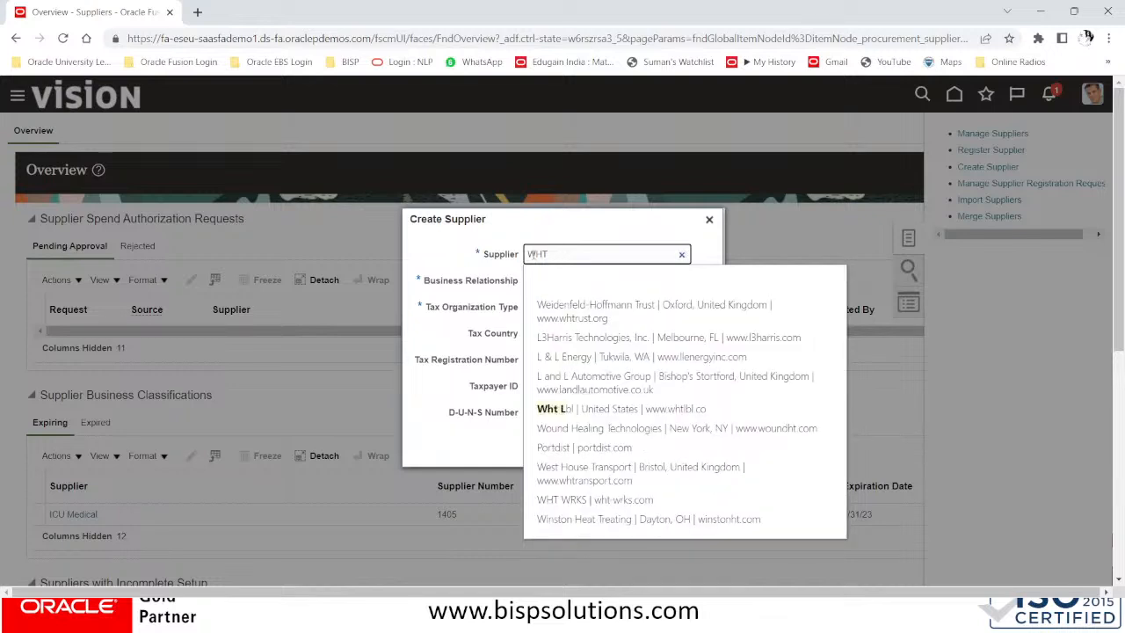
type("NY")
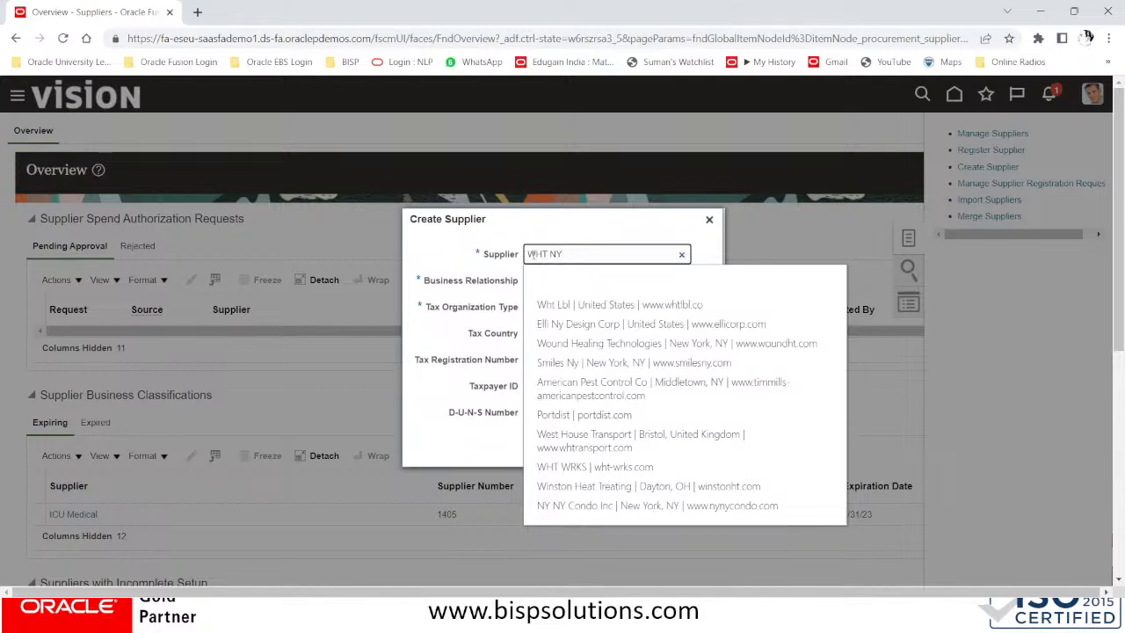
type("TAX ")
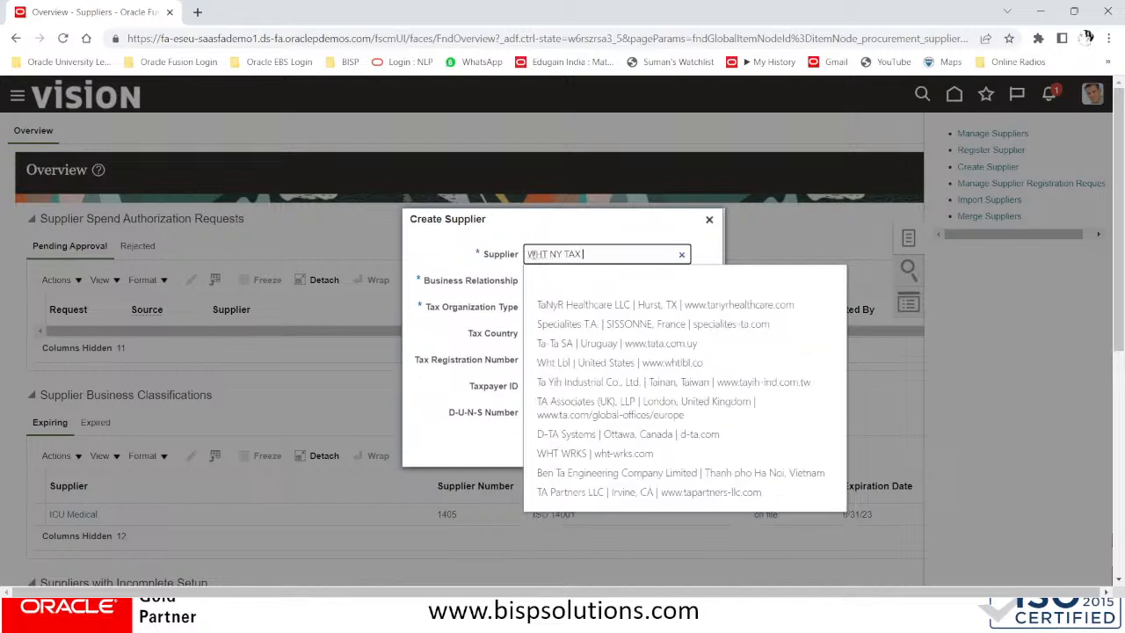
type("AUTHORITY")
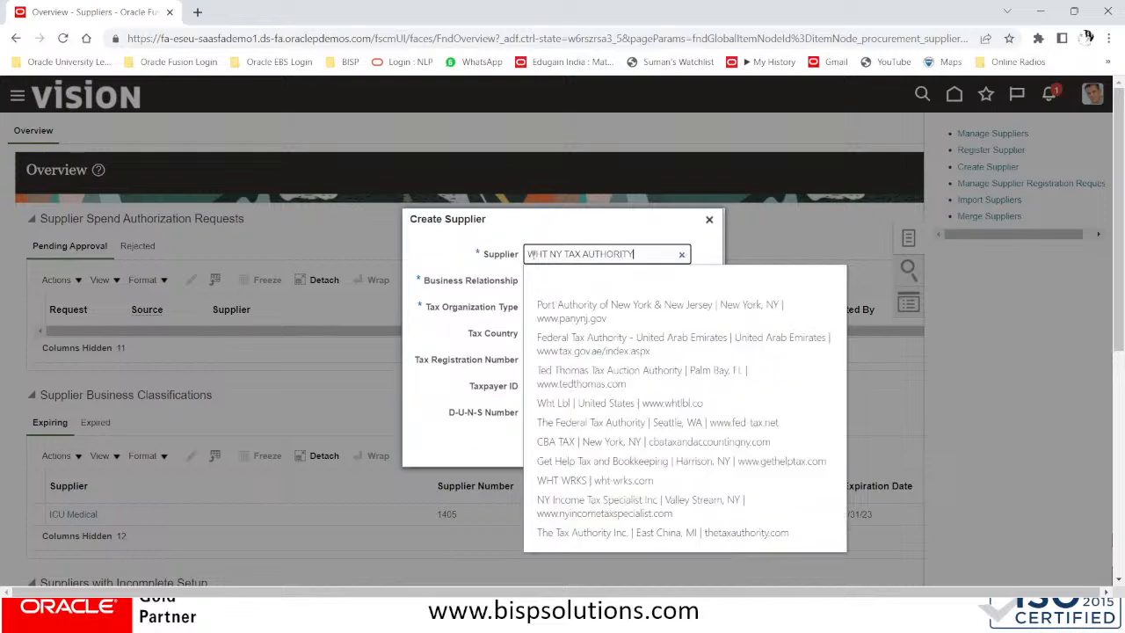
left_click(512, 277)
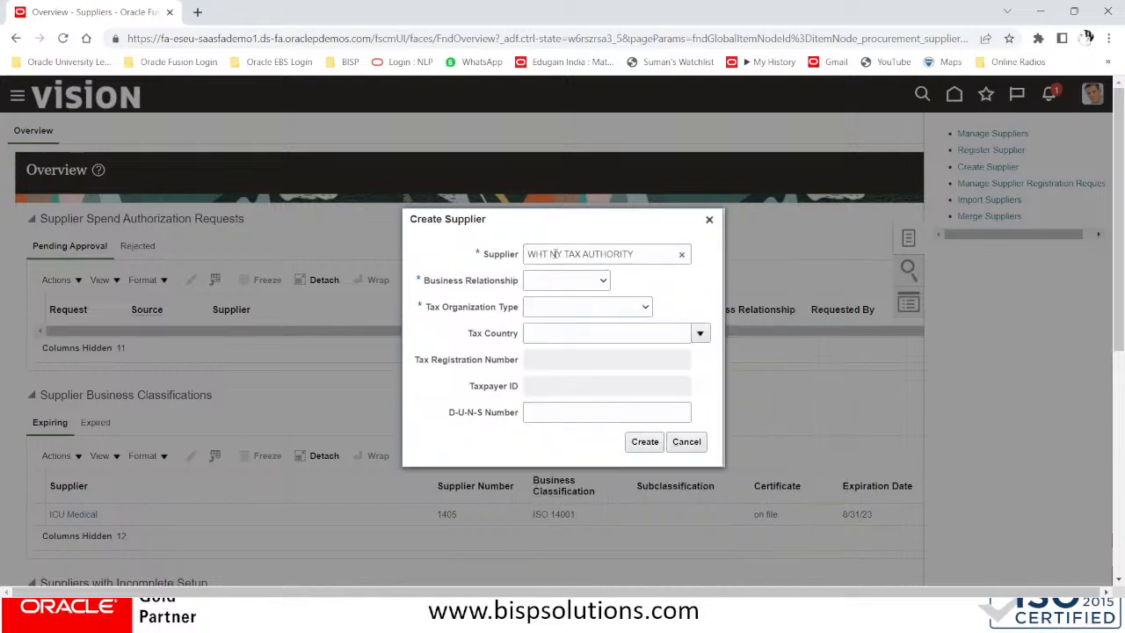
left_click(555, 253)
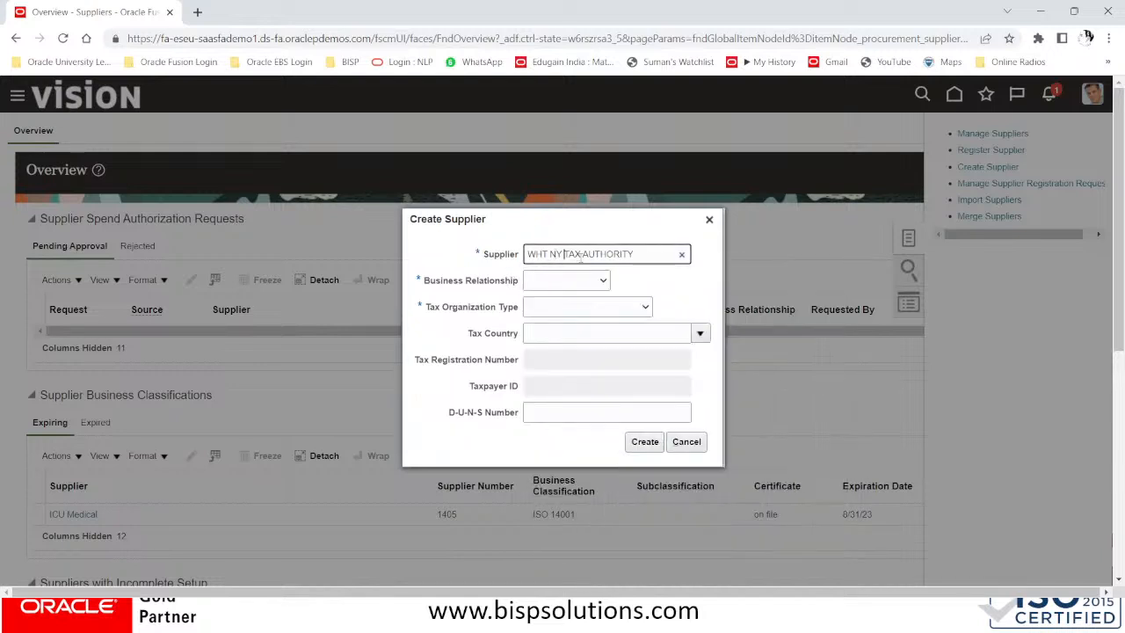
Set business relationship to Spend Authorized and tax organization type to Government Agency
left_click(570, 282)
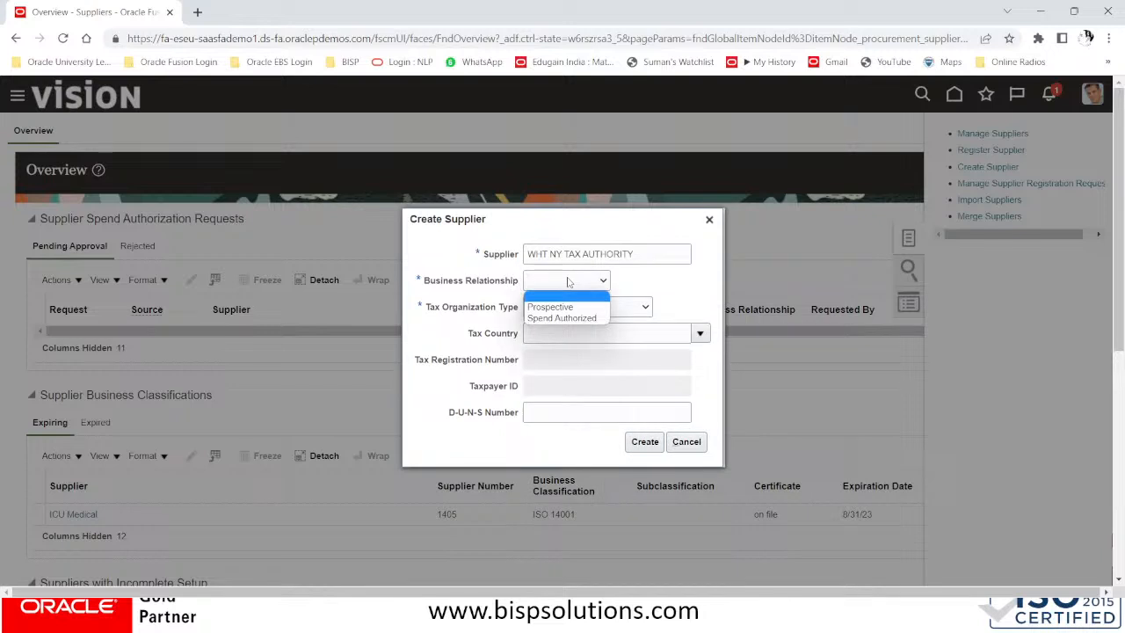
left_click(568, 318)
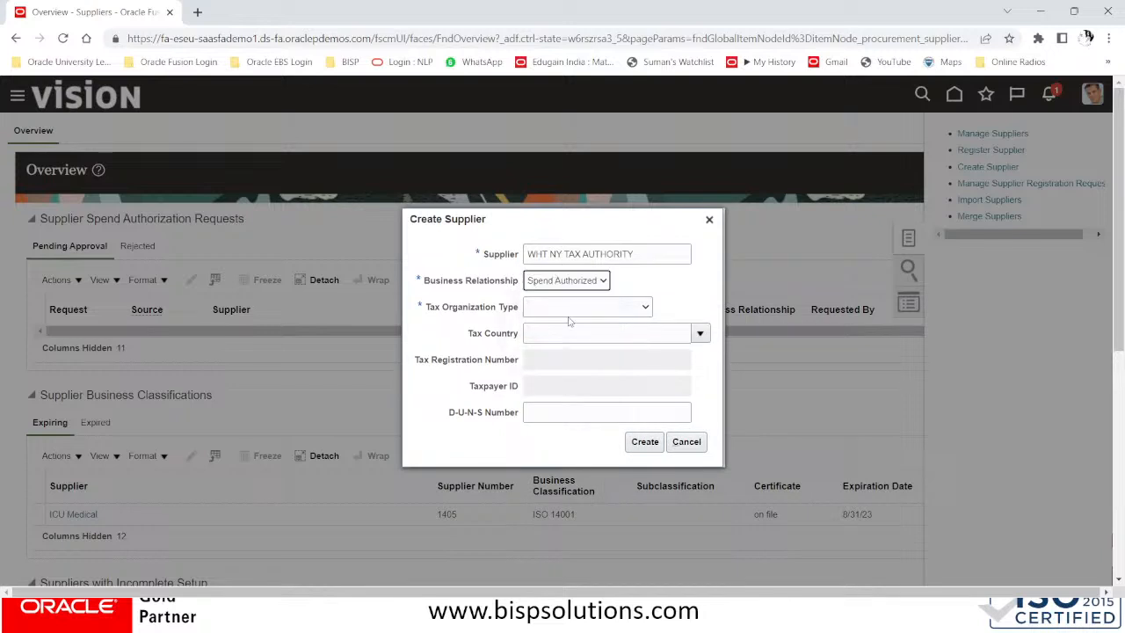
left_click(579, 310)
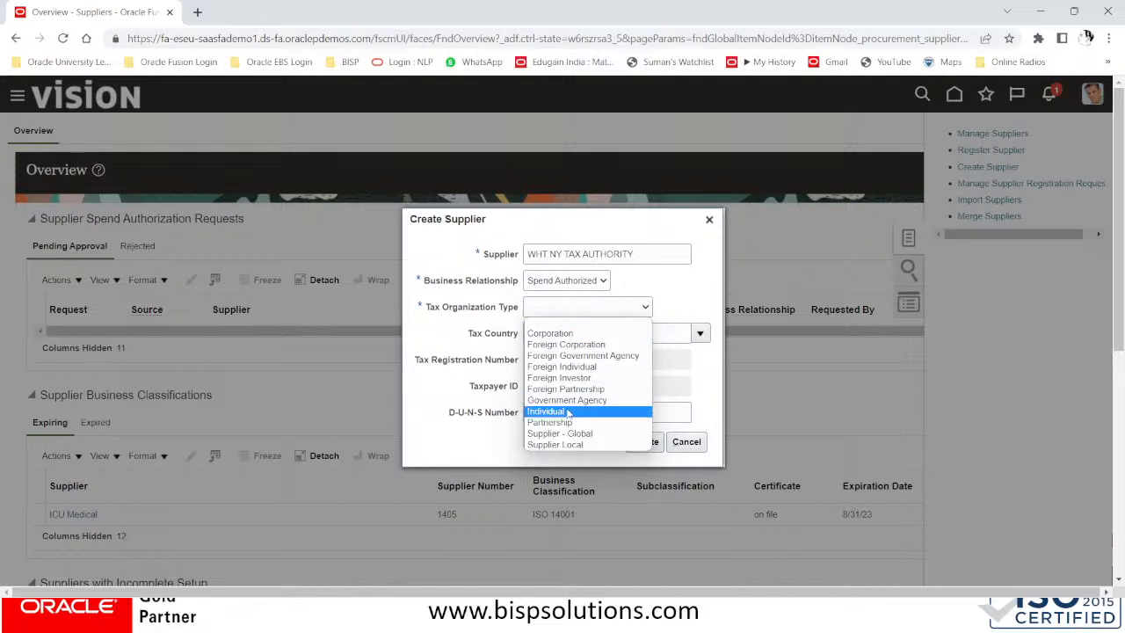
left_click(573, 401)
Set the tax country to United States by searching country code US
left_click(582, 332)
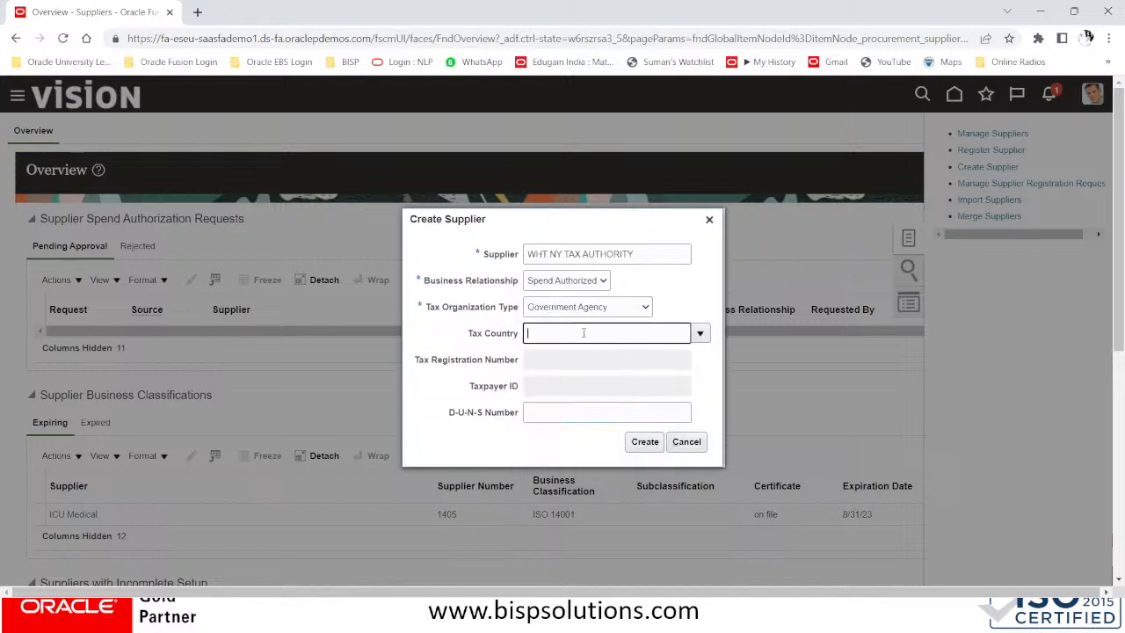
left_click(700, 333)
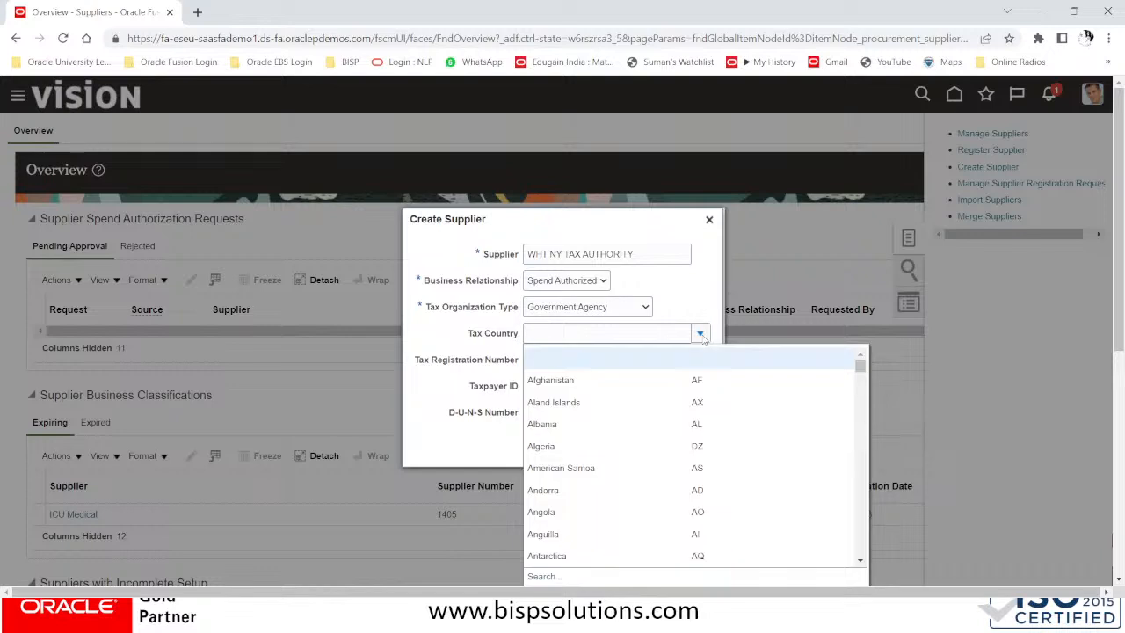
left_click(549, 578)
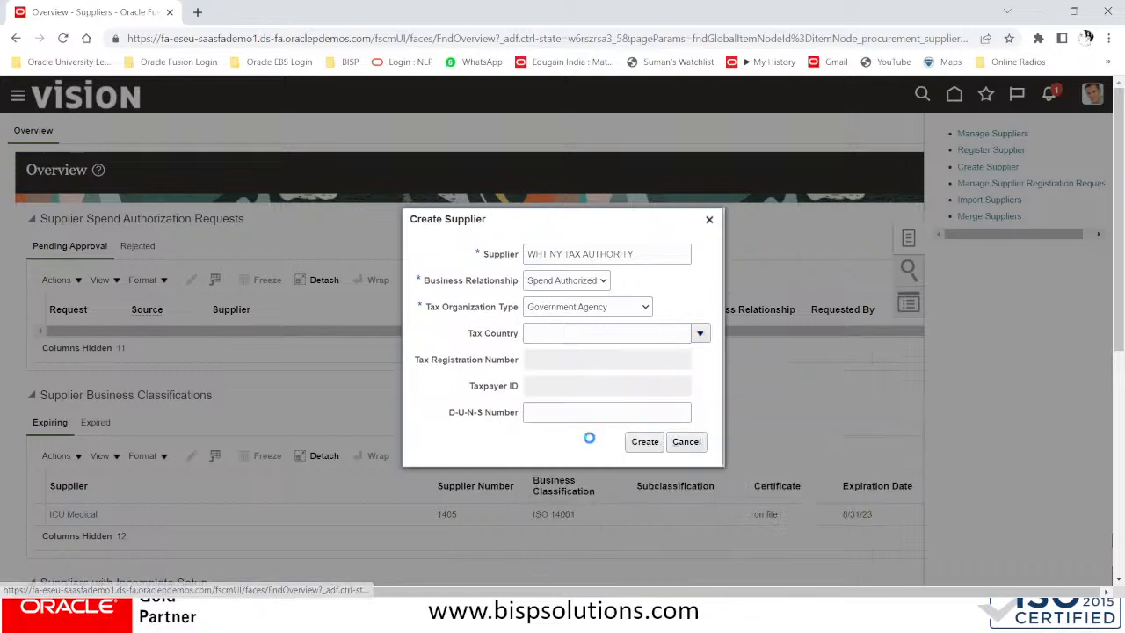
left_click(475, 319)
type("US")
left_click(677, 356)
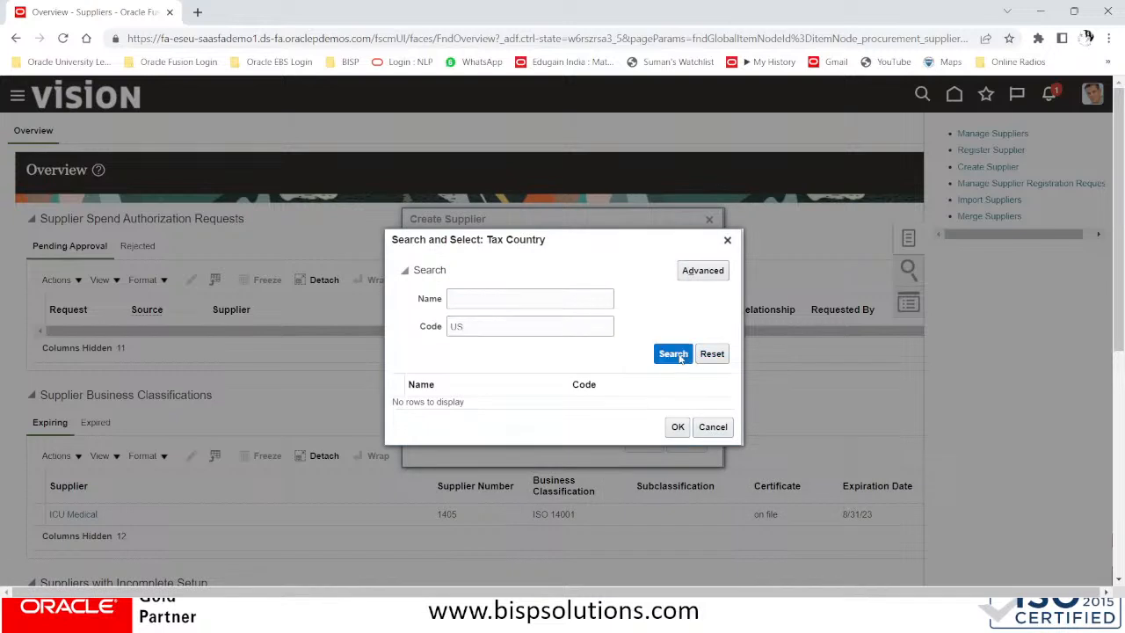
left_click(556, 407)
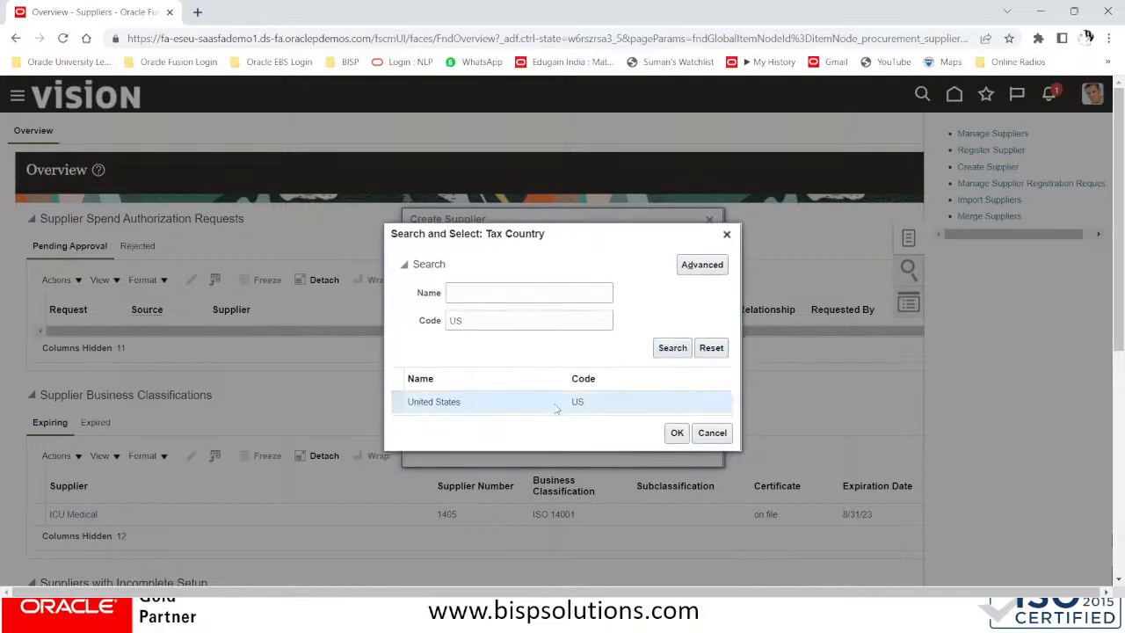
left_click(673, 436)
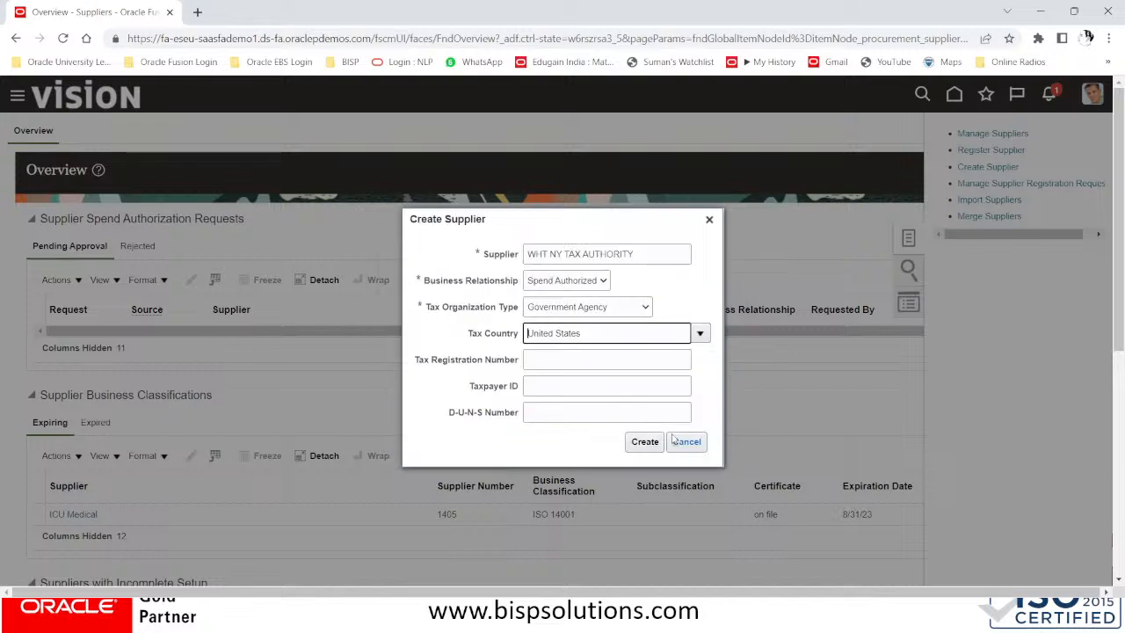
Create the supplier and set its supplier type to Tax Authority
left_click(649, 443)
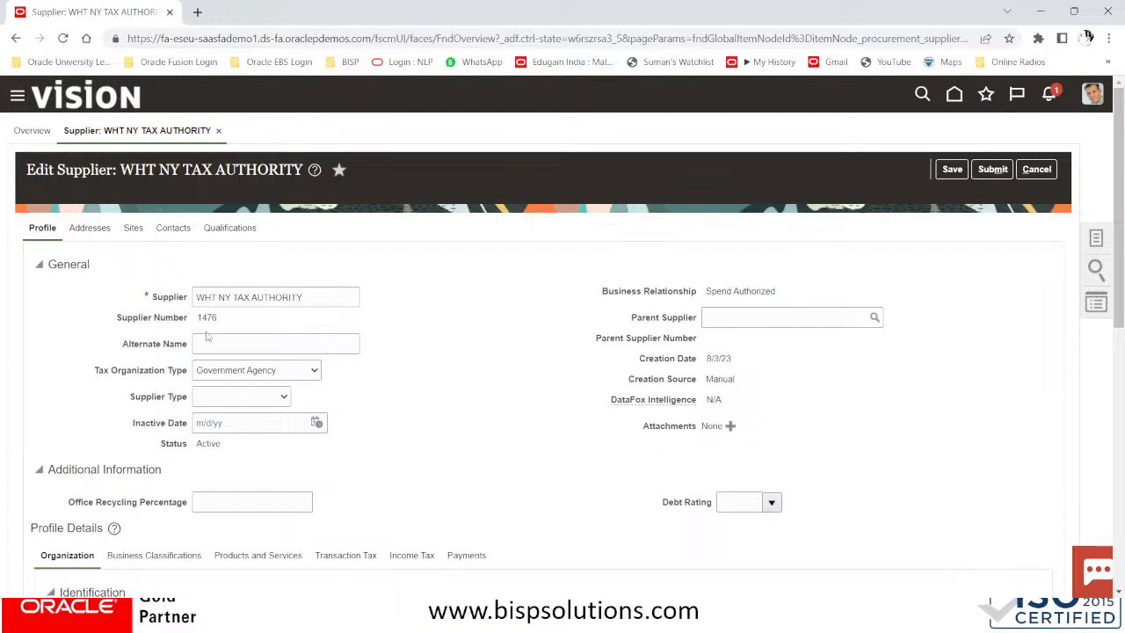
left_click(221, 399)
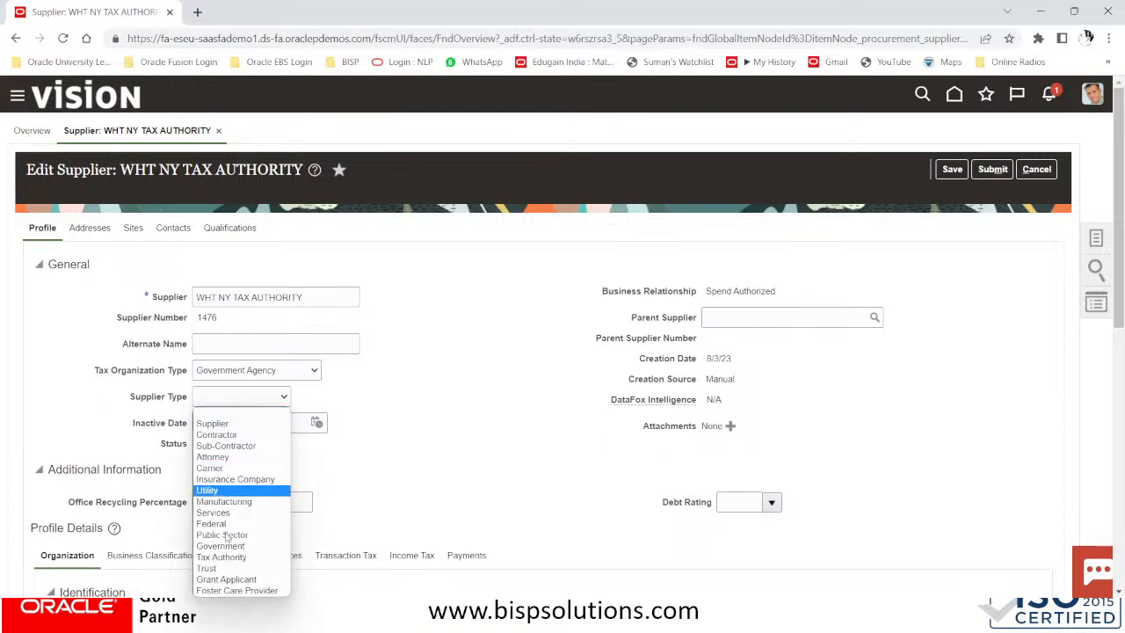
left_click(245, 559)
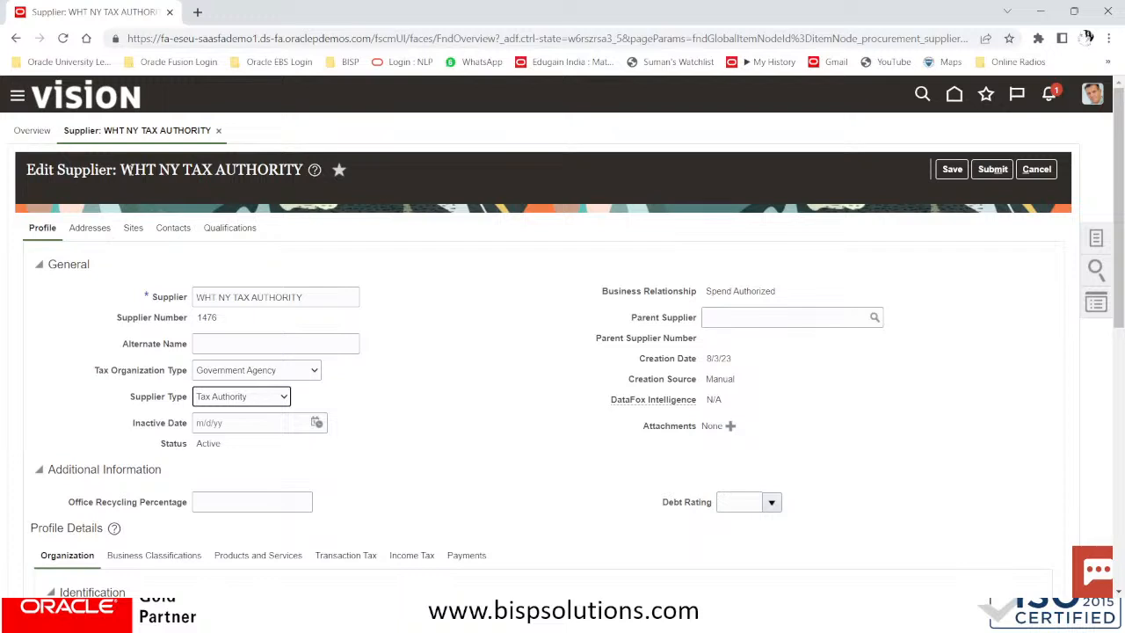
Enter WHT NY TAX AUTHORITY as the Income Tax reporting name
left_click_drag(120, 170, 324, 175)
key("ctrl+c")
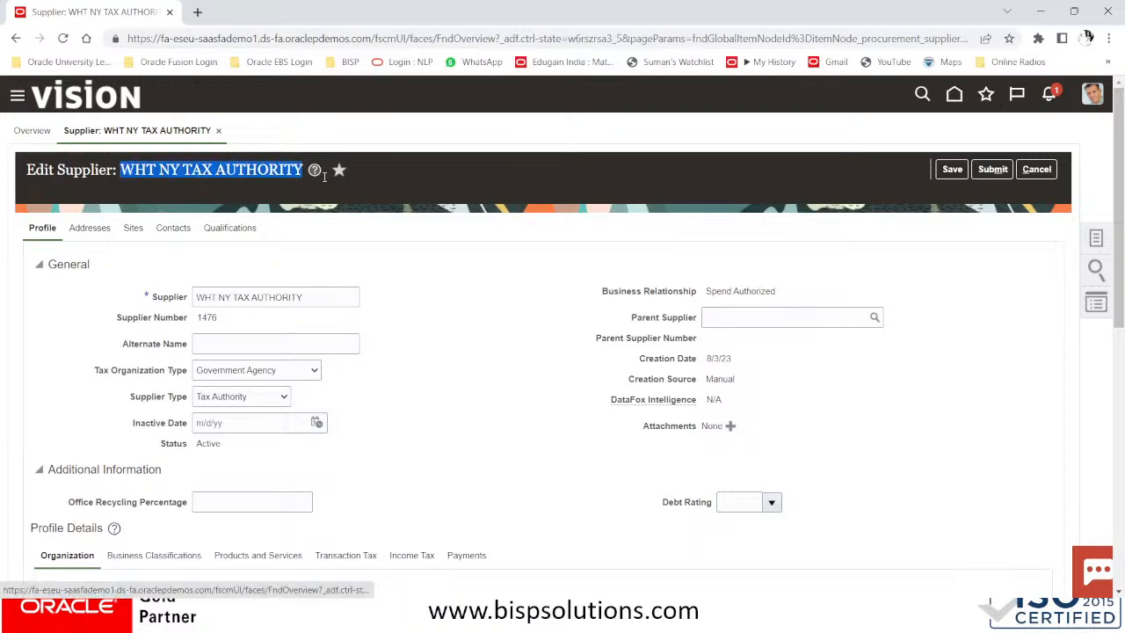
scroll(295, 281, "down", 2)
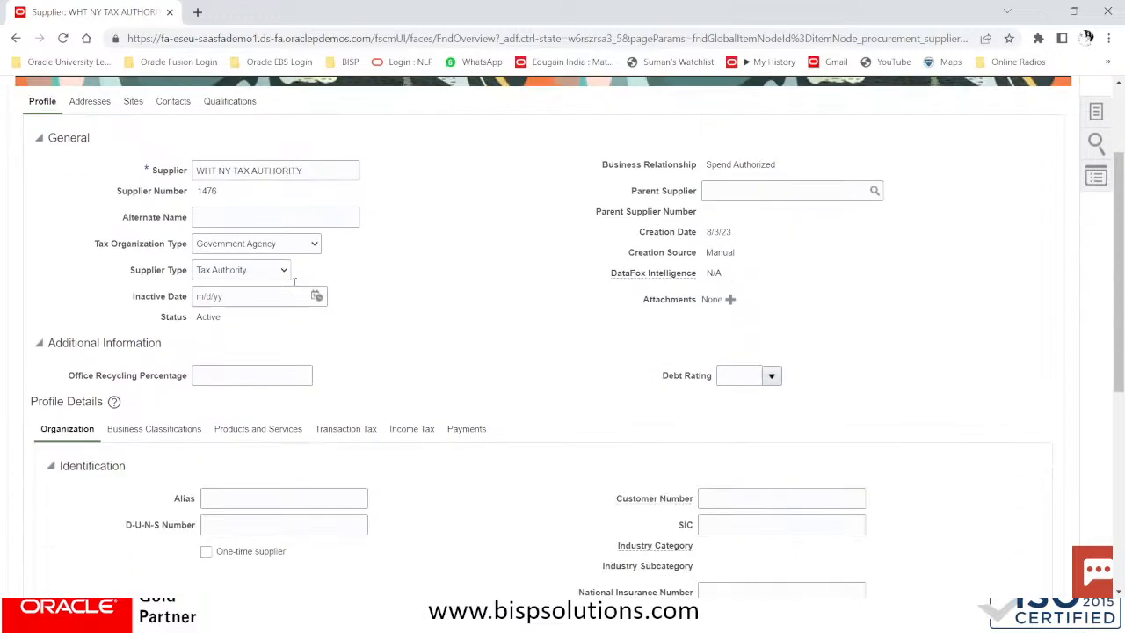
scroll(295, 281, "down", 2)
scroll(294, 286, "down", 3)
scroll(295, 287, "up", 2)
scroll(296, 287, "up", 4)
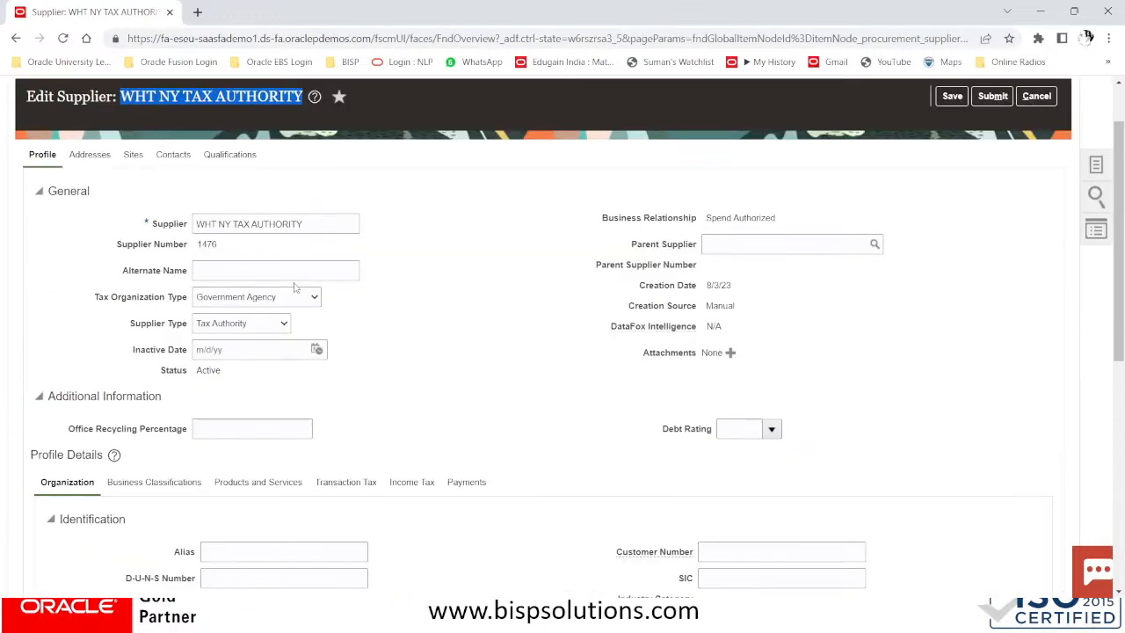
left_click(409, 482)
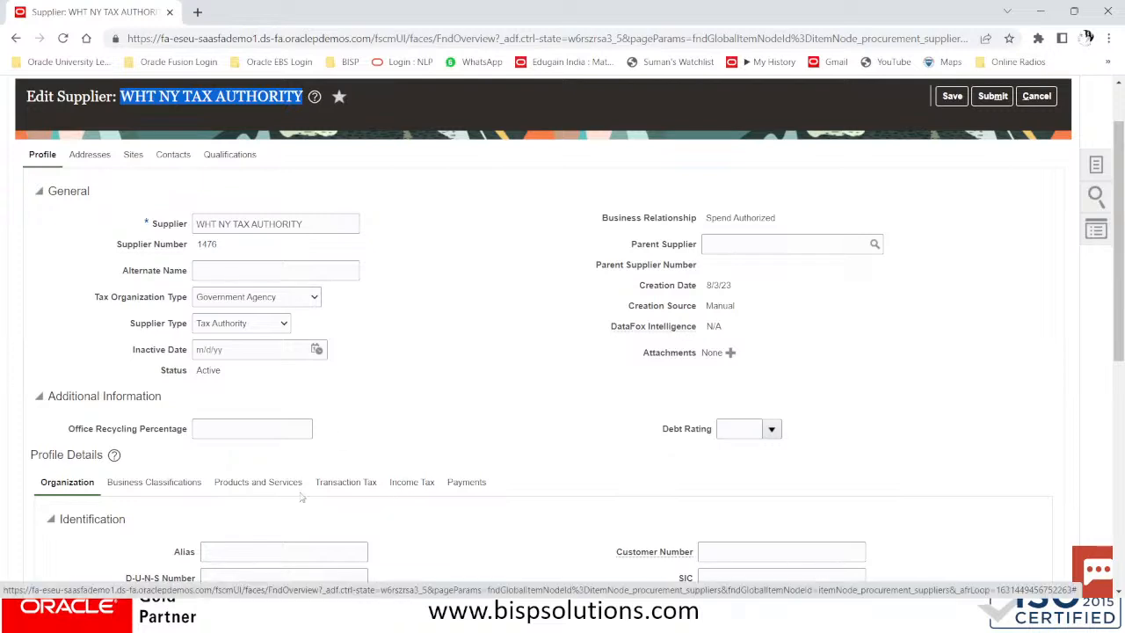
left_click(746, 400)
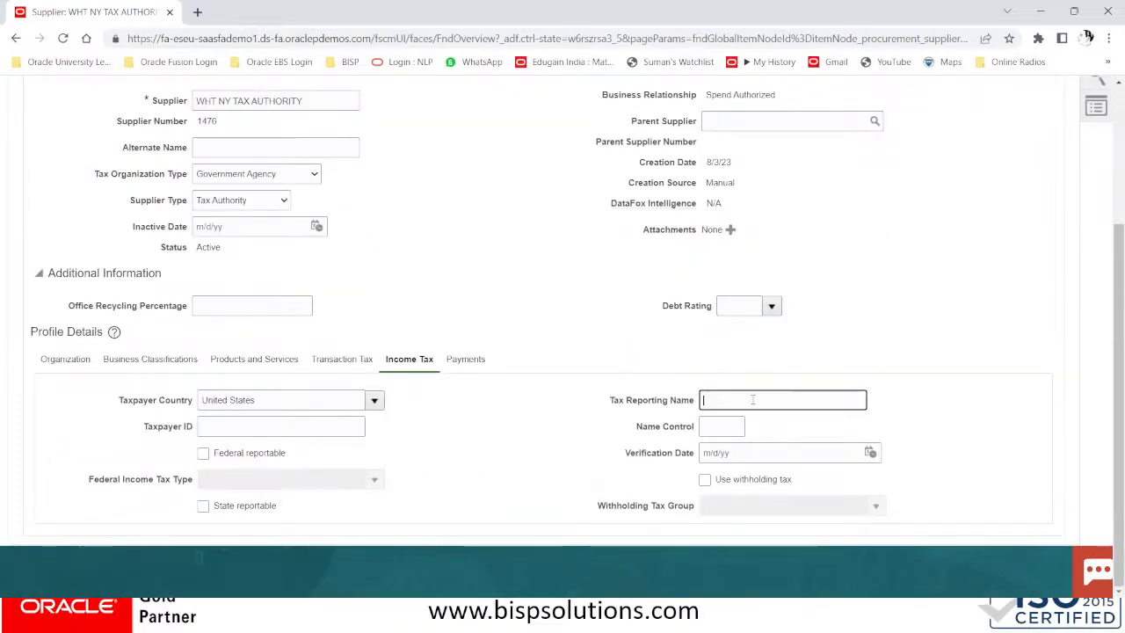
key("ctrl+v")
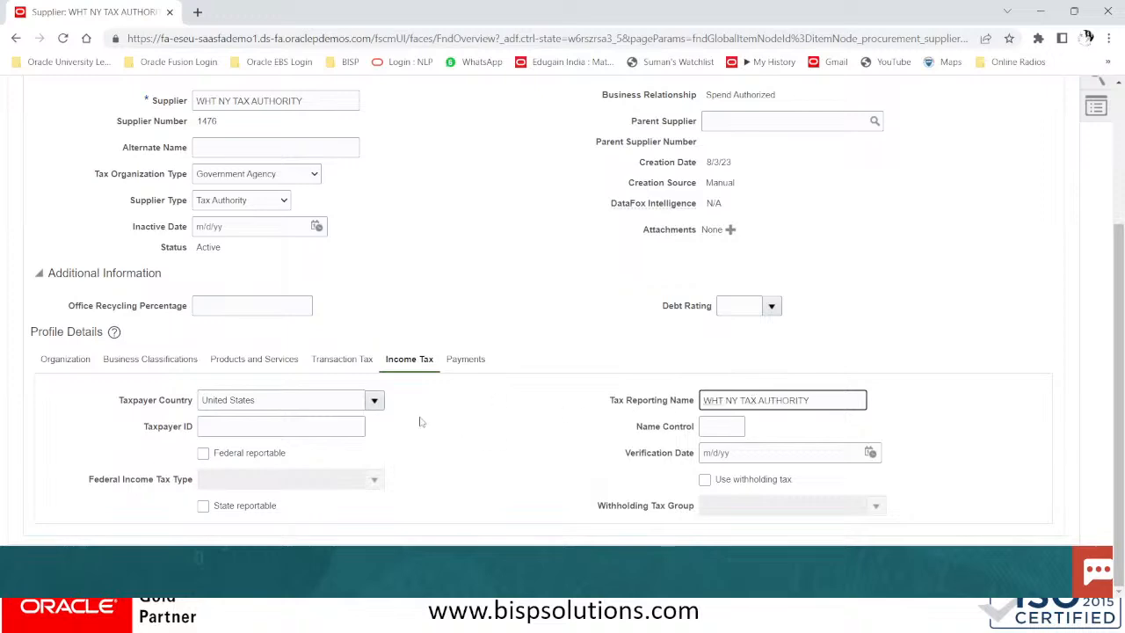
scroll(361, 444, "up", 3)
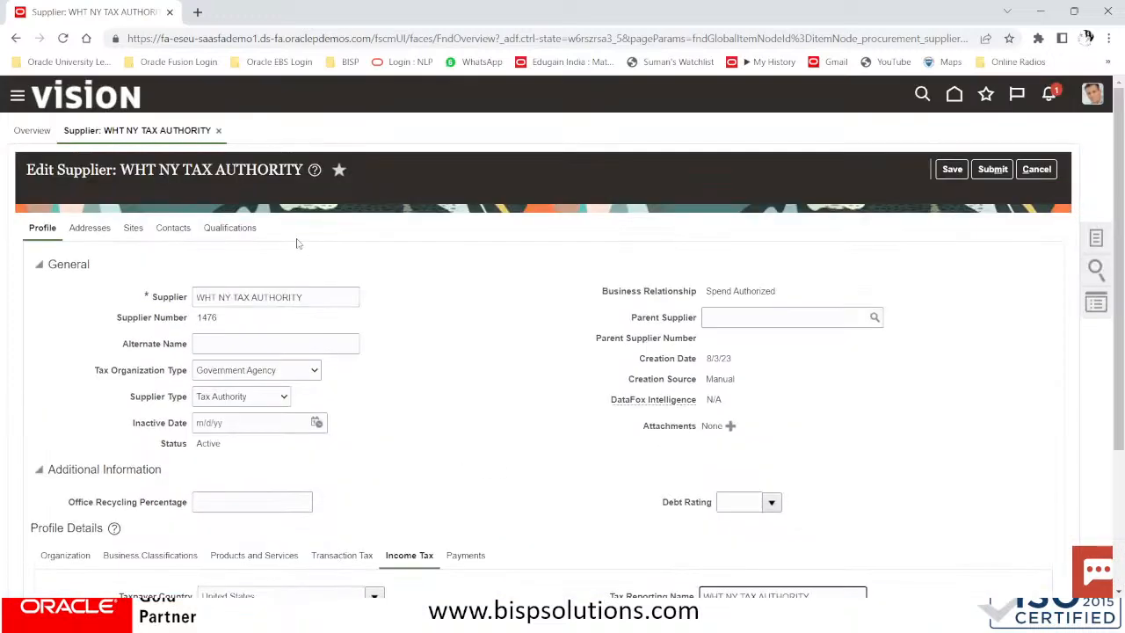
left_click(89, 231)
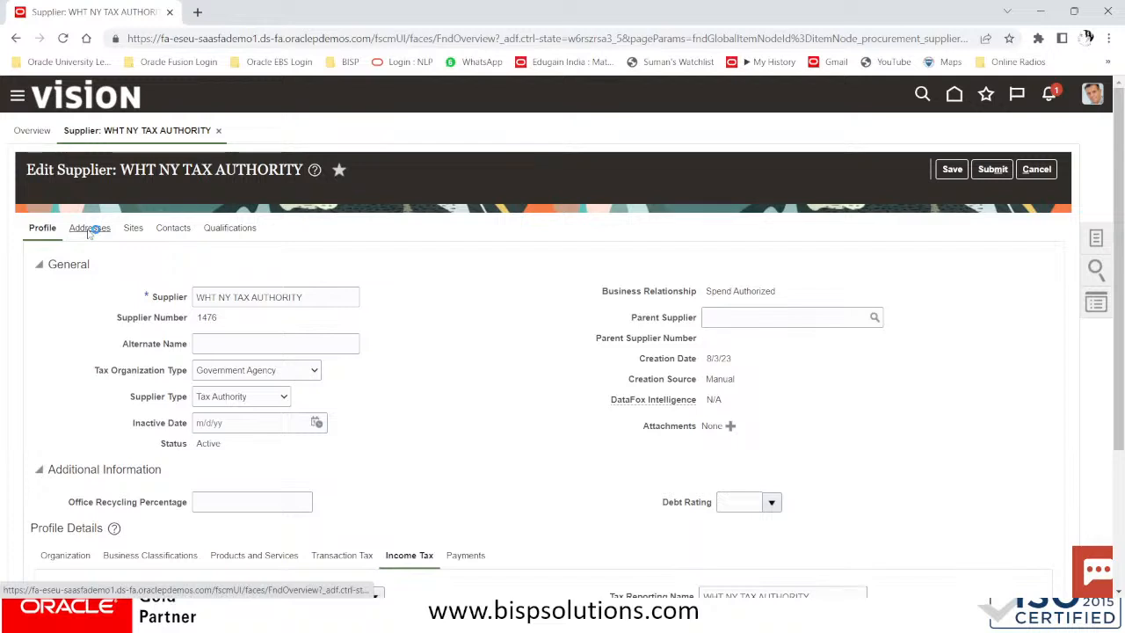
Add a new address named NY#US with country United States (code US)
left_click(188, 267)
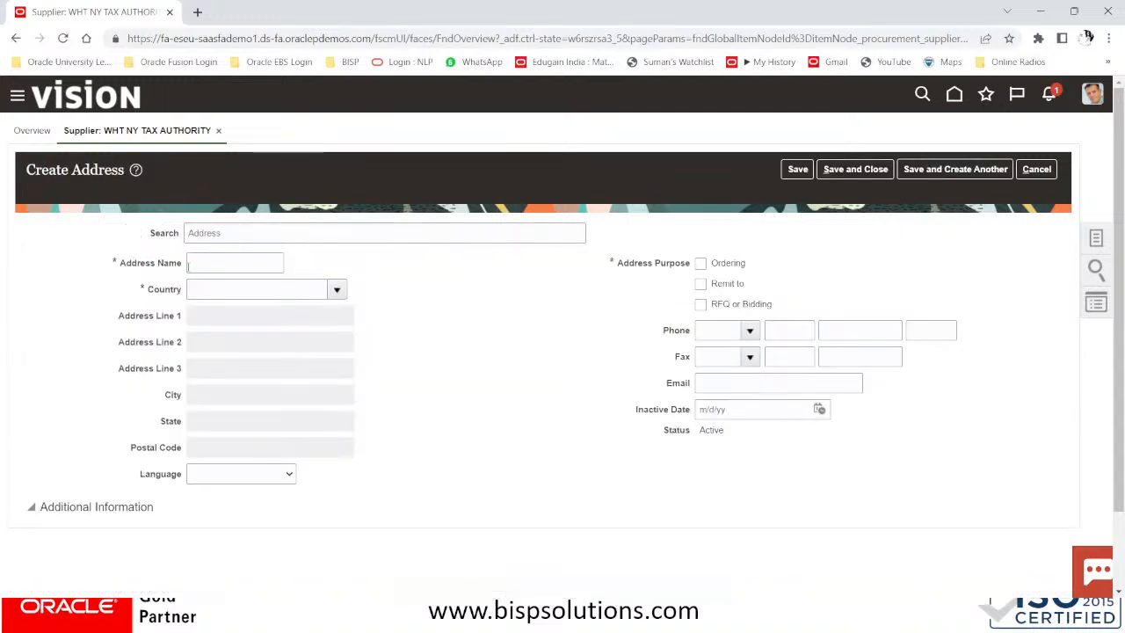
left_click(211, 261)
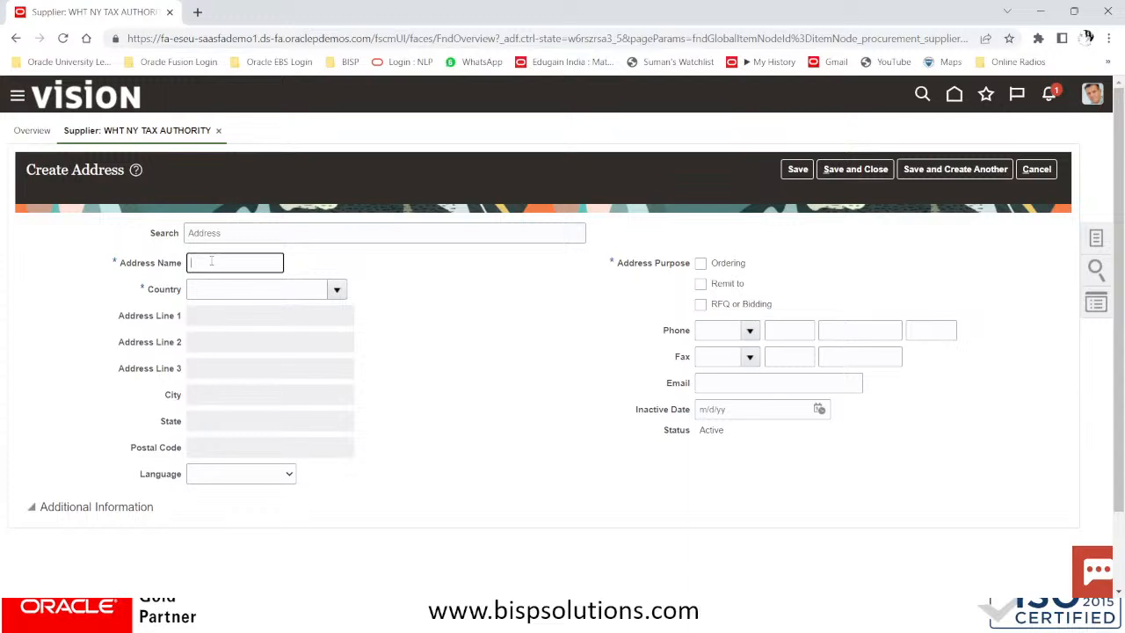
type("NY#US")
key("Tab")
left_click(337, 291)
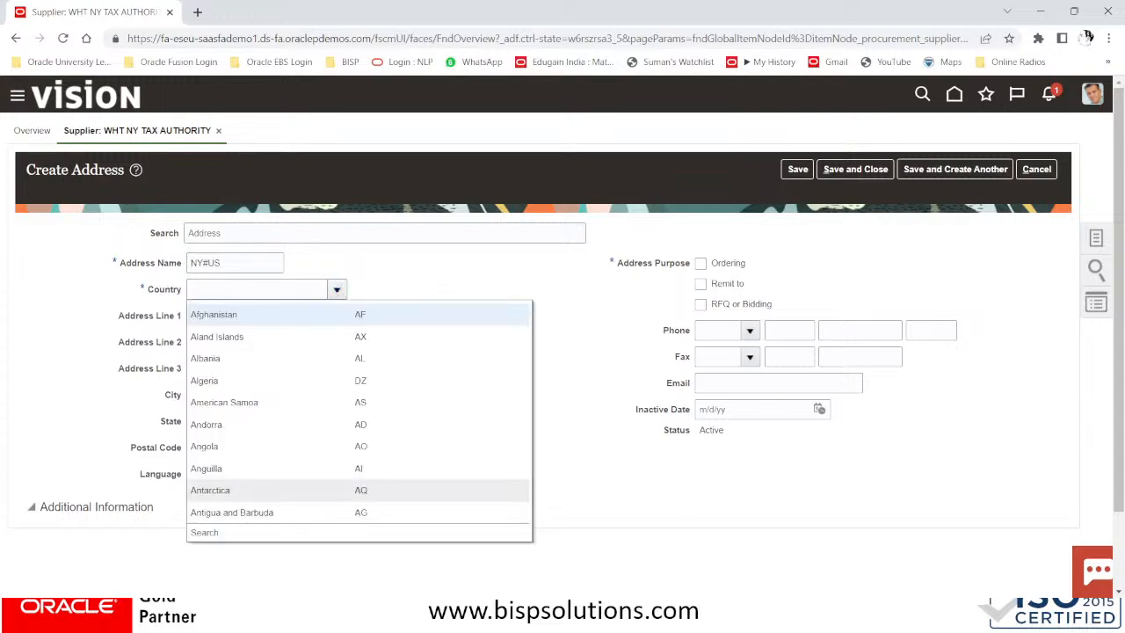
left_click(204, 534)
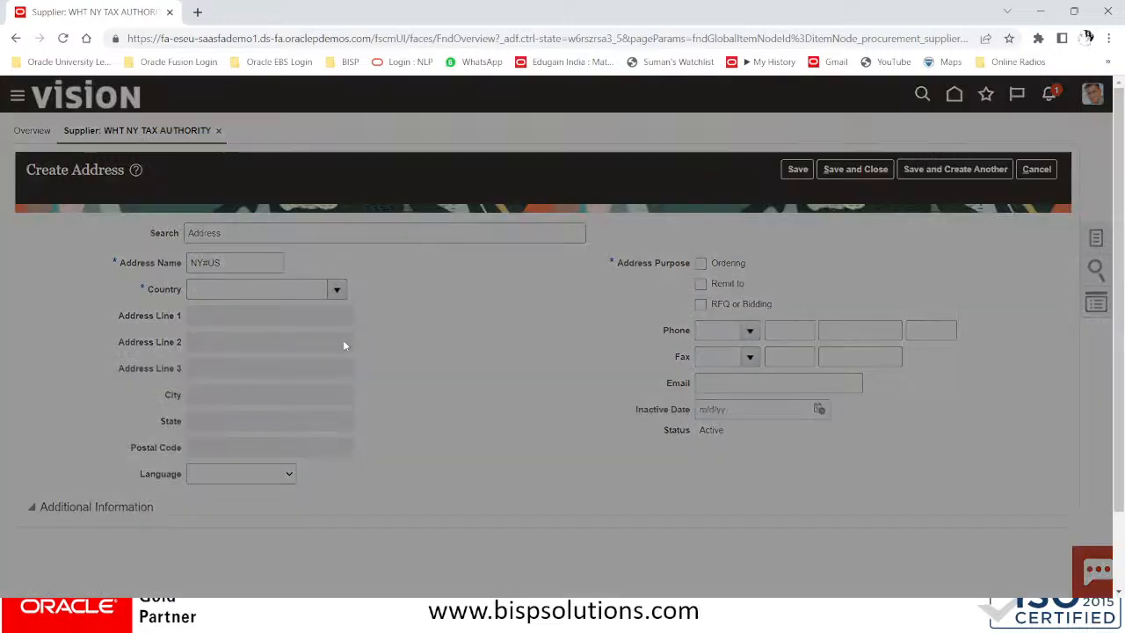
left_click(470, 325)
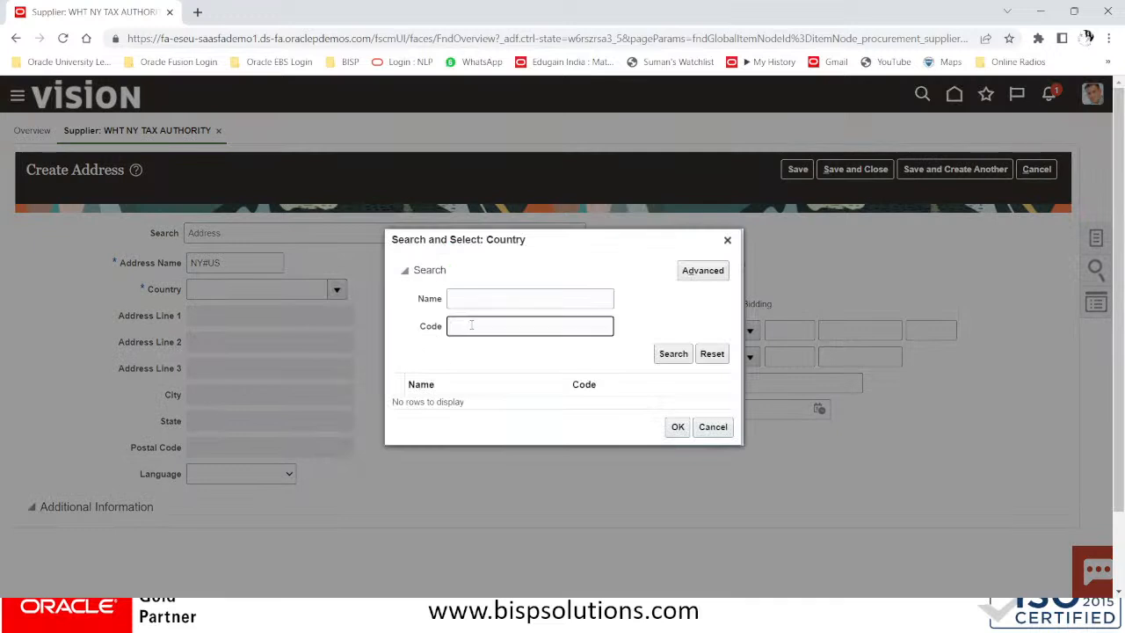
type("US")
left_click(674, 354)
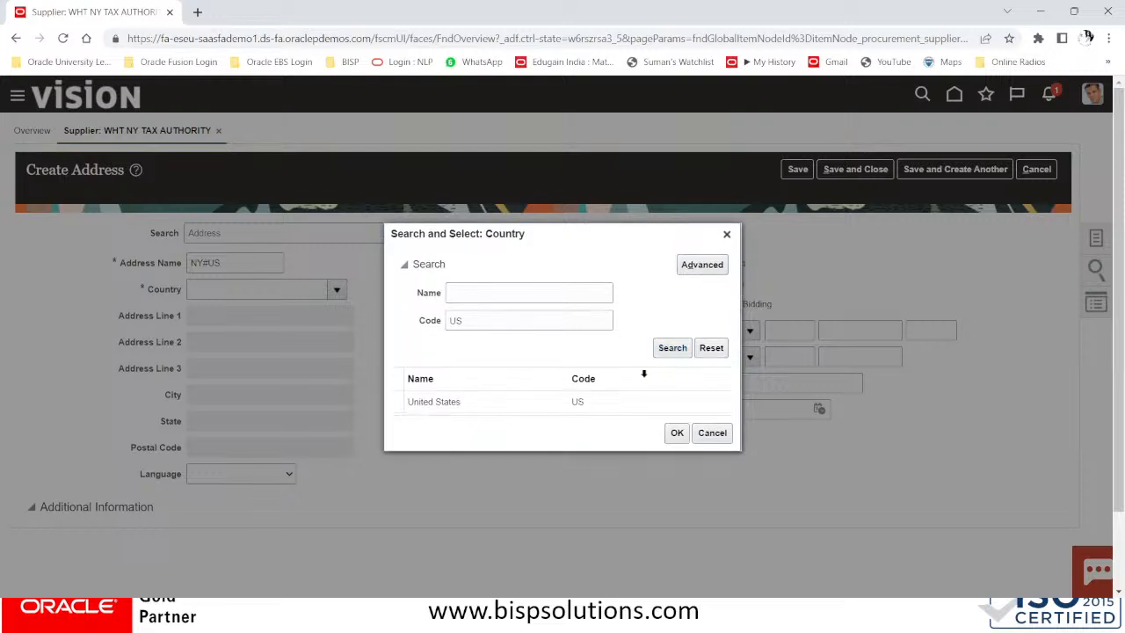
left_click(543, 402)
left_click(679, 436)
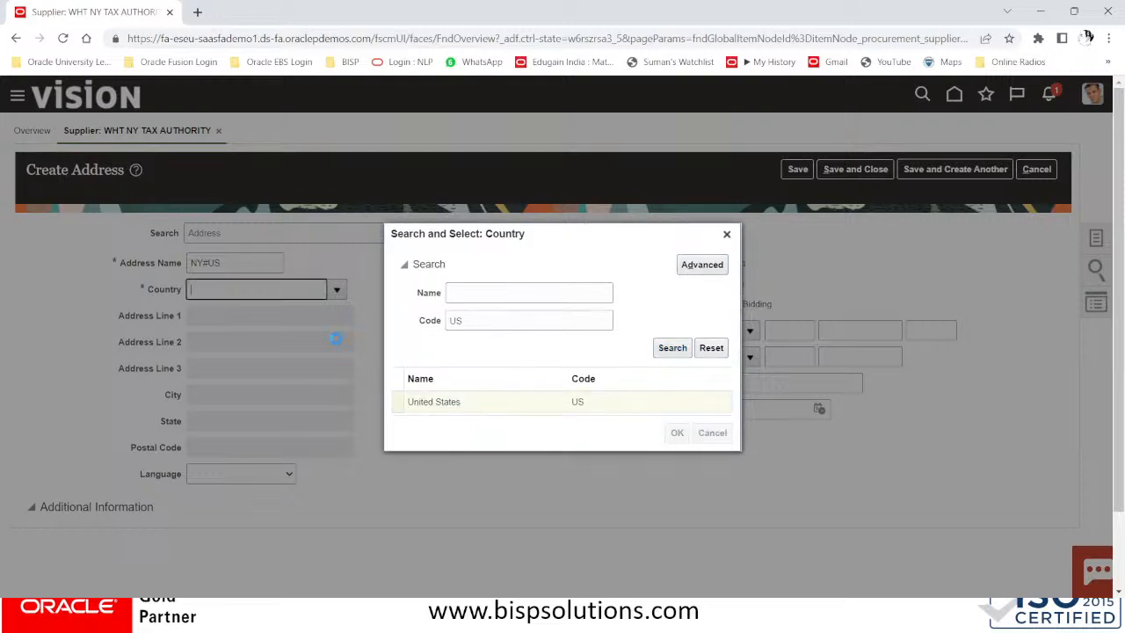
Fill address lines 'WHT NEW YORK TAX AUTHORITY' and 'BUILDING 22 NY STATE', then open postal code search
left_click(252, 313)
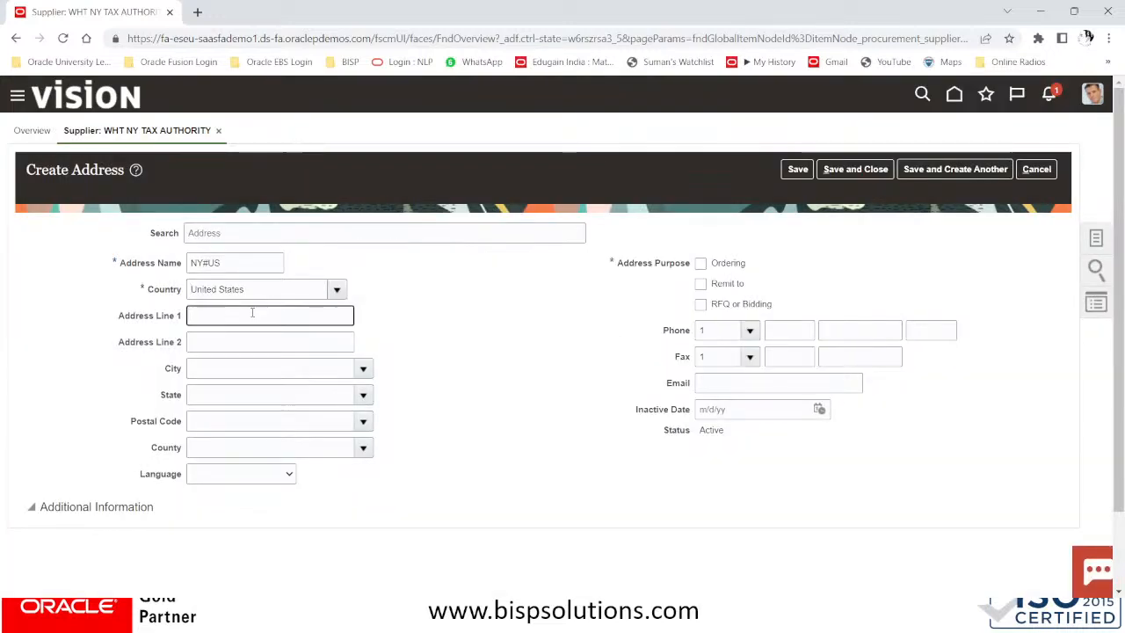
type("WHT")
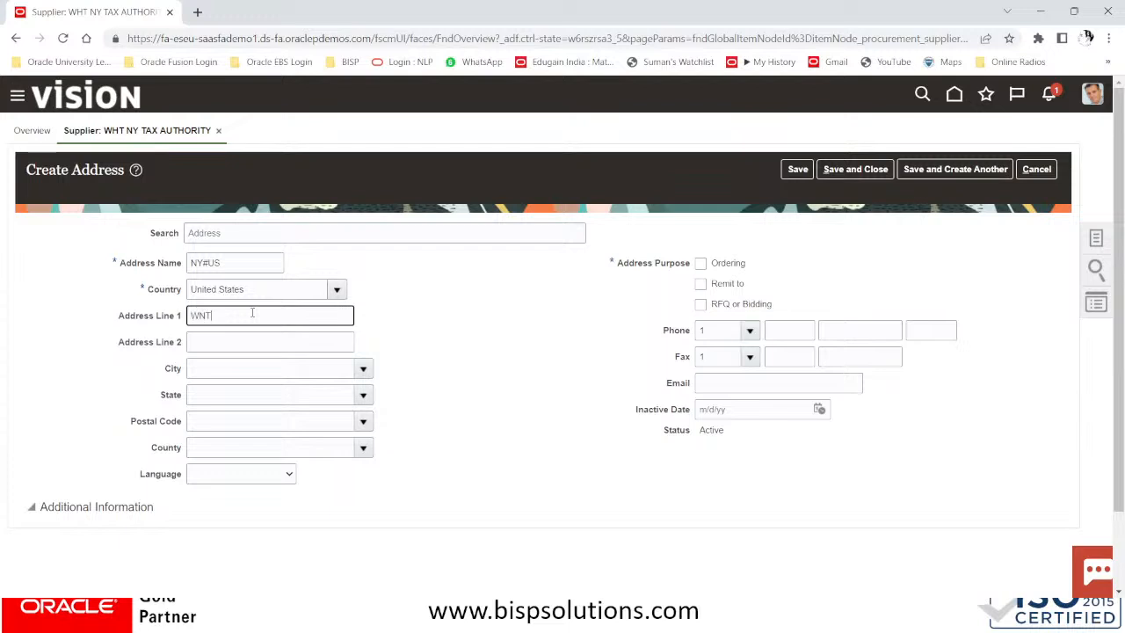
key("BackSpace")
key("BackSpace")
type("HT NEW YORK TAX AUTHORITY")
key("Tab")
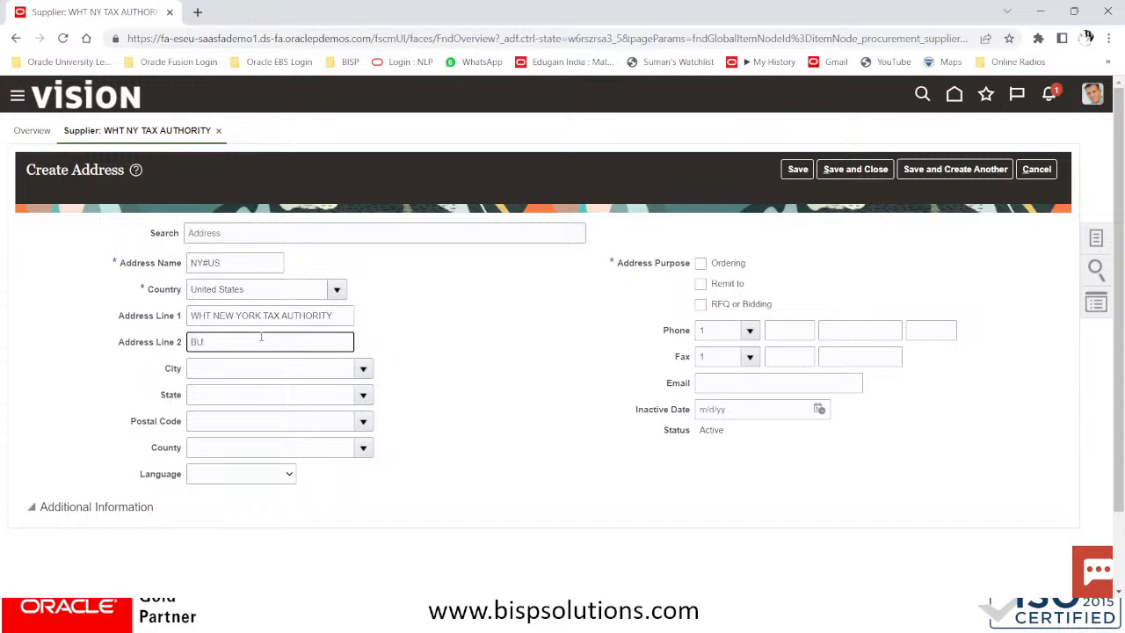
type("DING 22 NY STATE")
key("Tab")
left_click(306, 423)
left_click(362, 421)
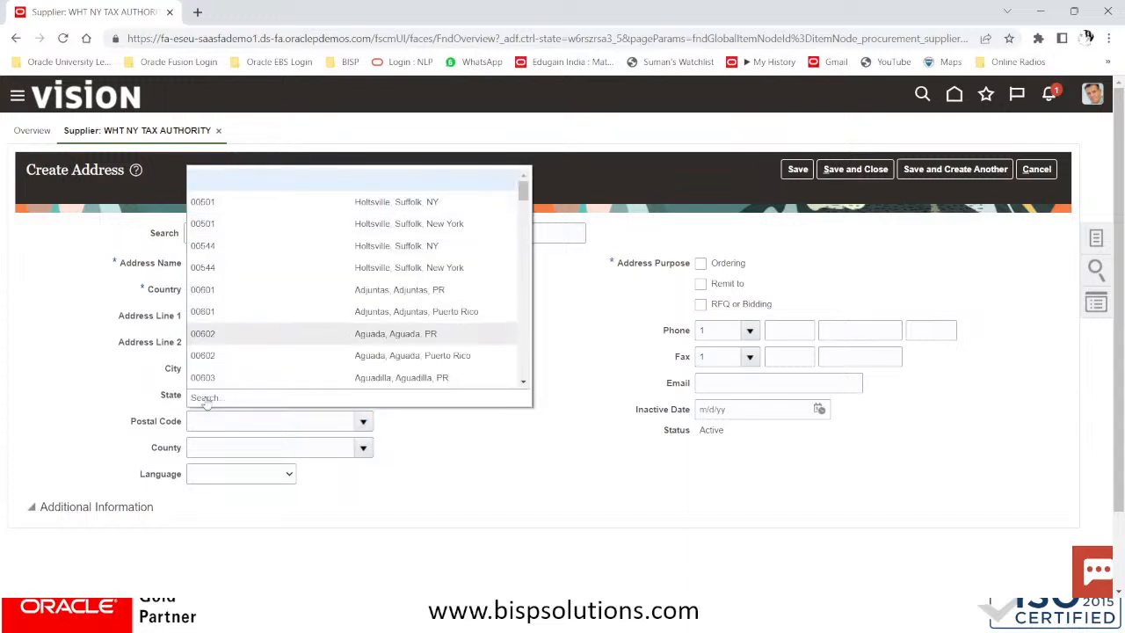
left_click(204, 399)
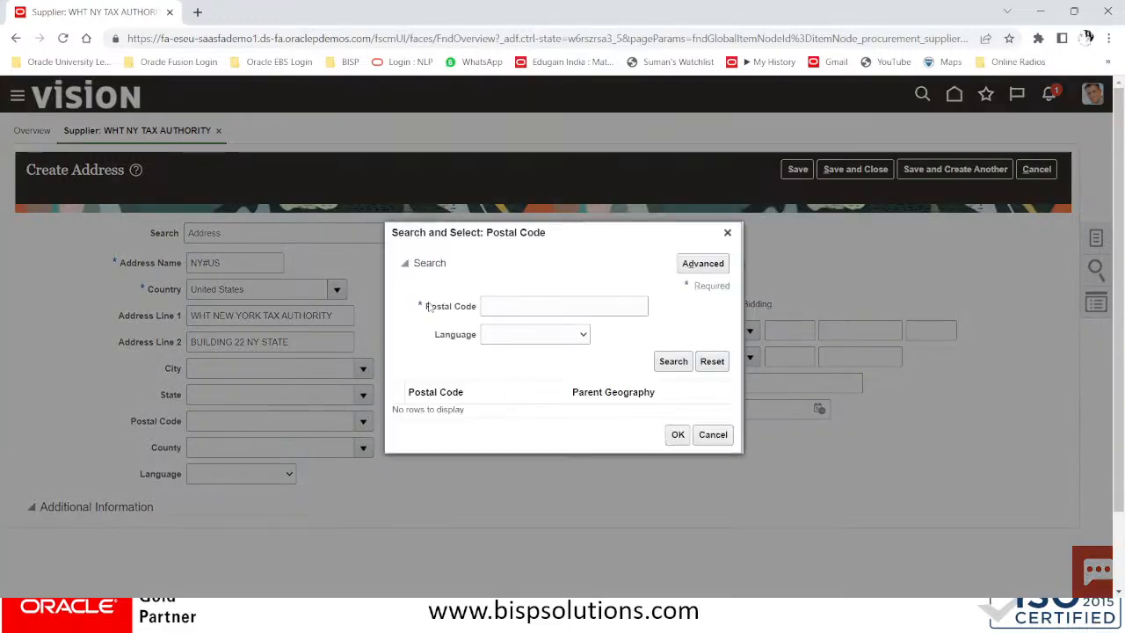
Set the address postal code to 10001, New York
left_click(510, 306)
type("1000")
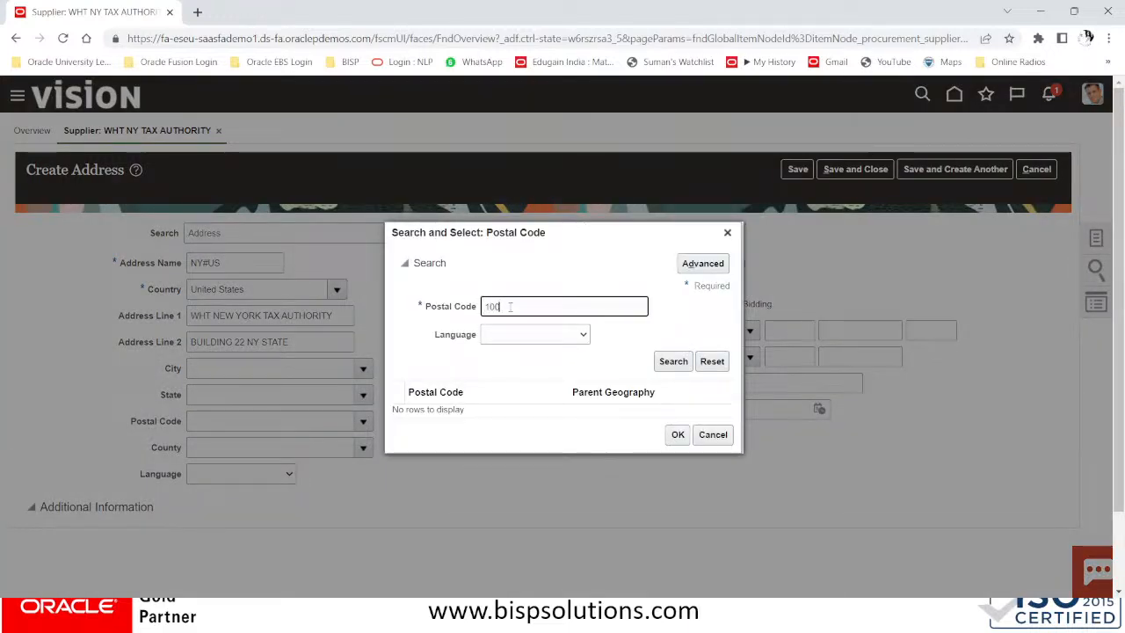
type("1")
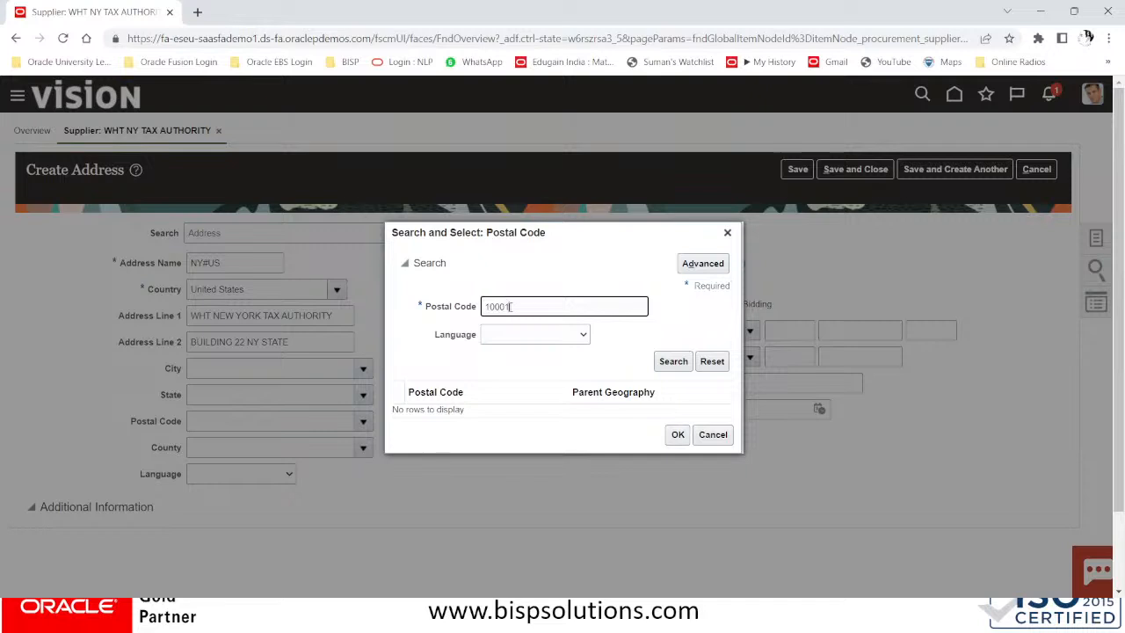
key("Return")
left_click(580, 400)
left_click(677, 451)
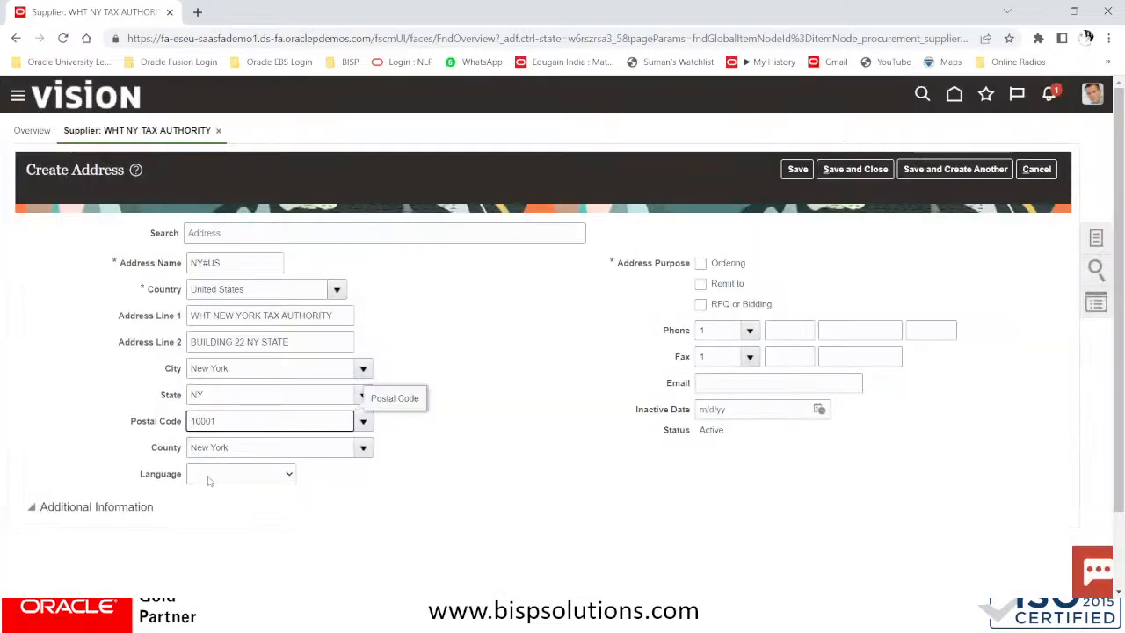
Set language to American English, mark it Remit to, and save the address
left_click(213, 478)
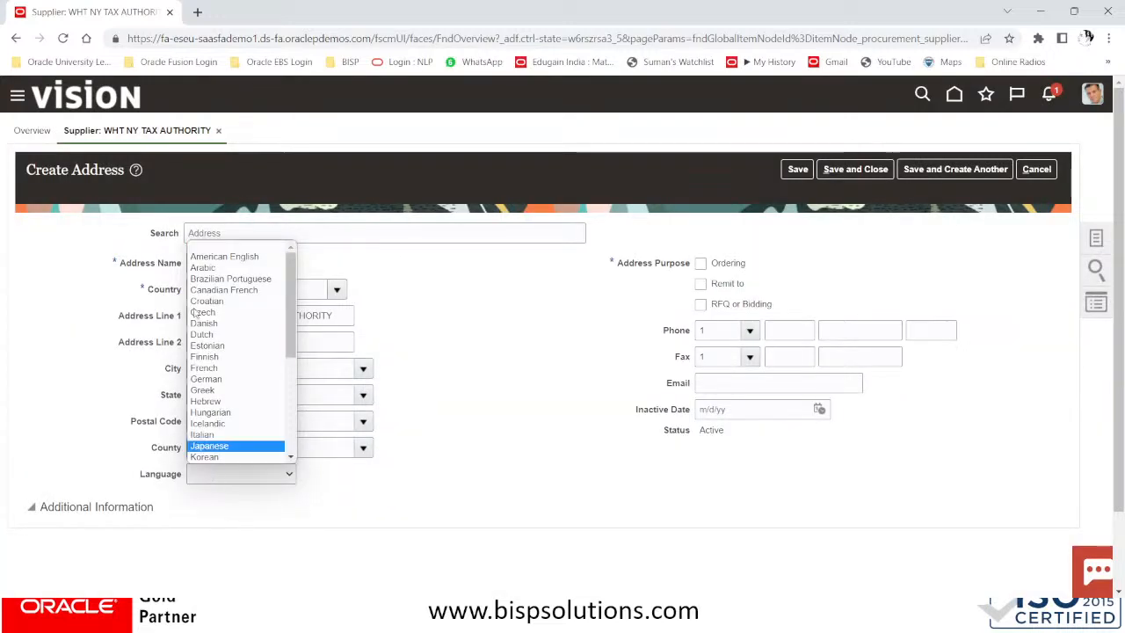
left_click(220, 256)
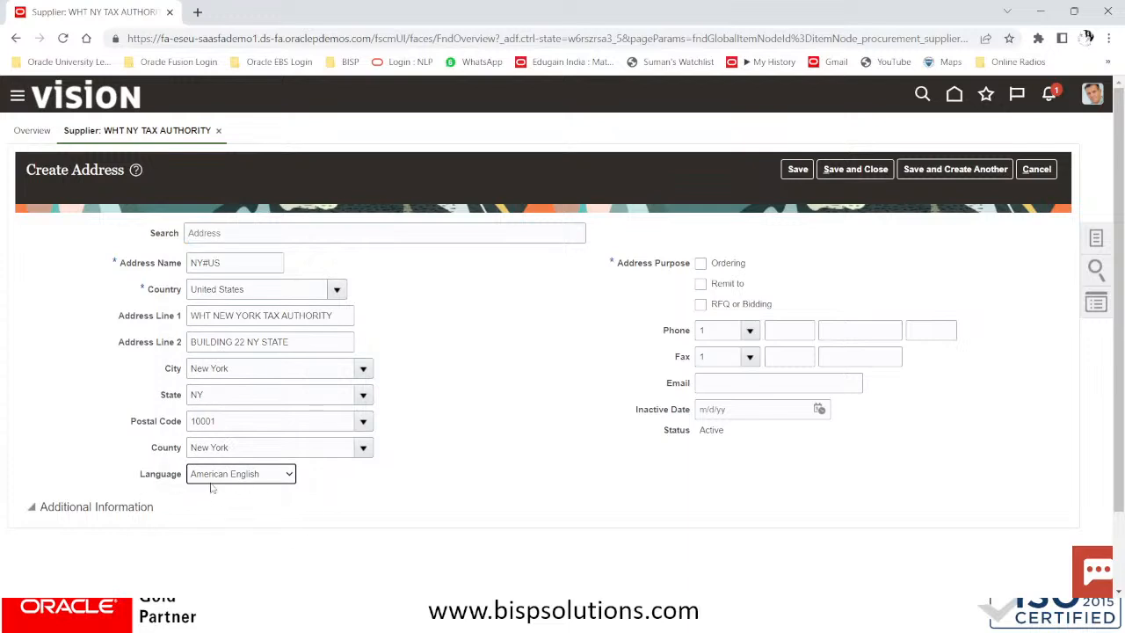
left_click(702, 290)
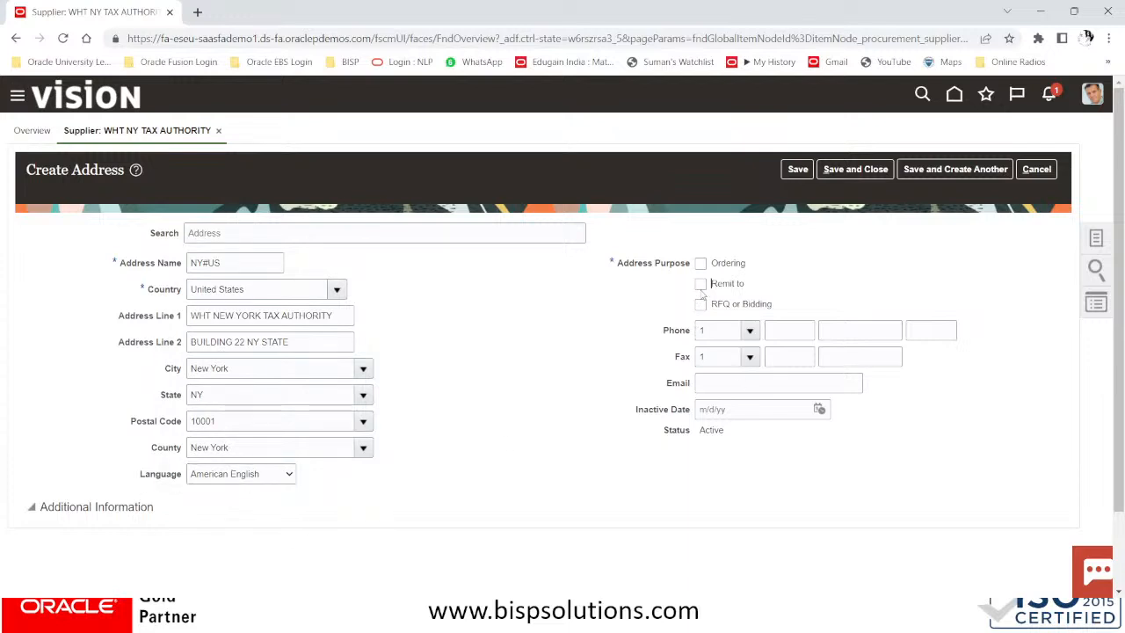
left_click(701, 290)
left_click(856, 169)
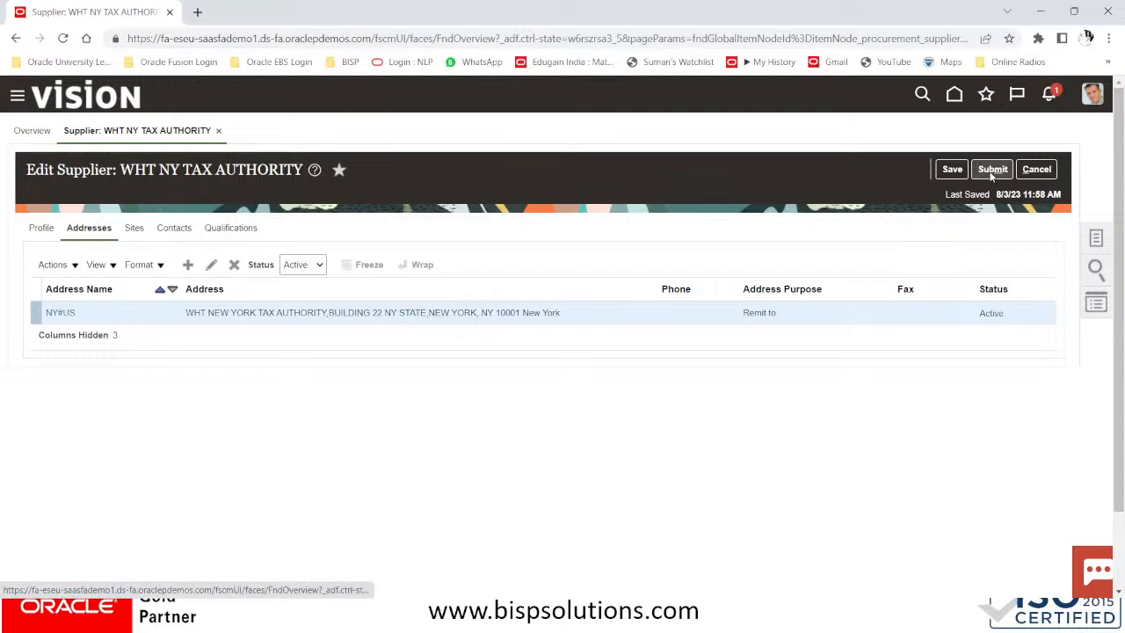
Submit the supplier edits as a profile change request and close the confirmation
left_click(992, 171)
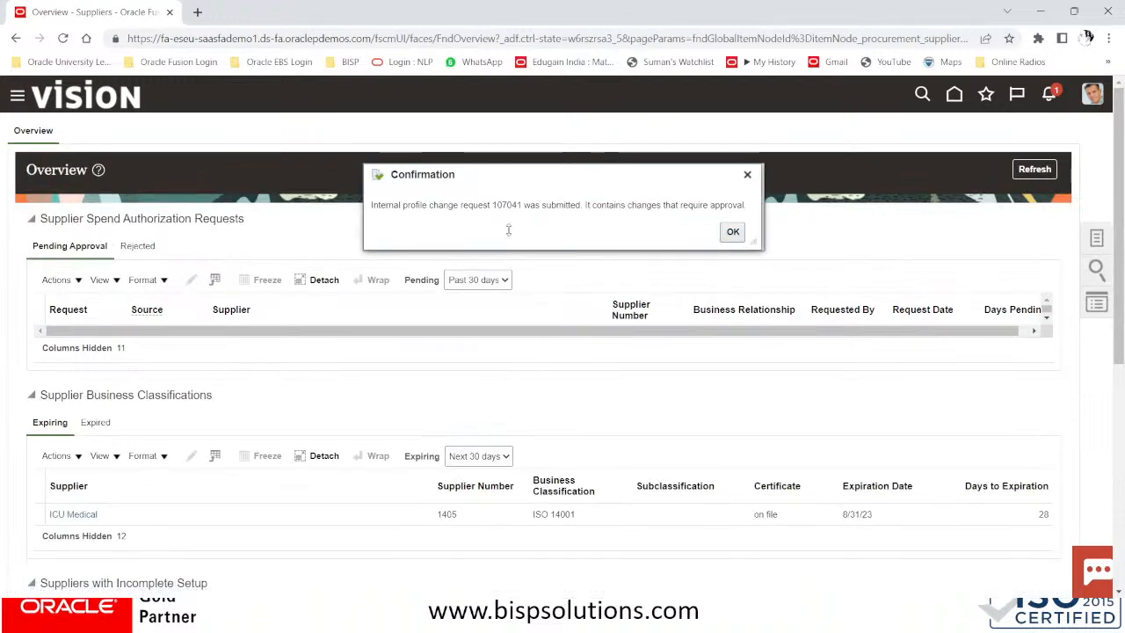
left_click_drag(495, 204, 540, 205)
left_click(733, 233)
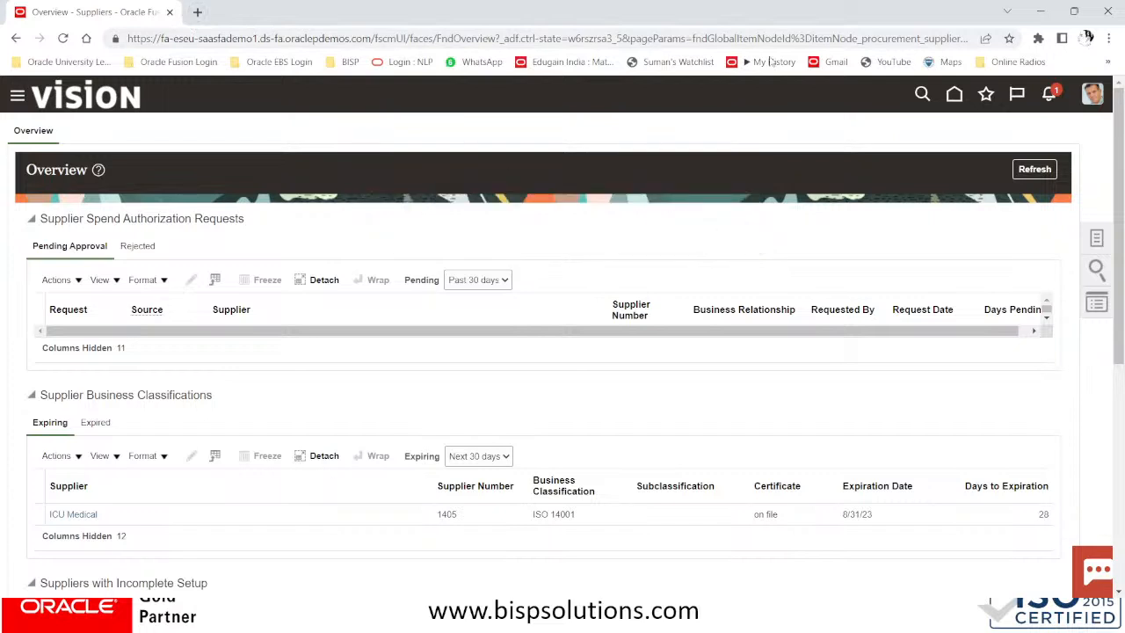
Dismiss the payment file notification and refresh the Suppliers overview
left_click(1051, 94)
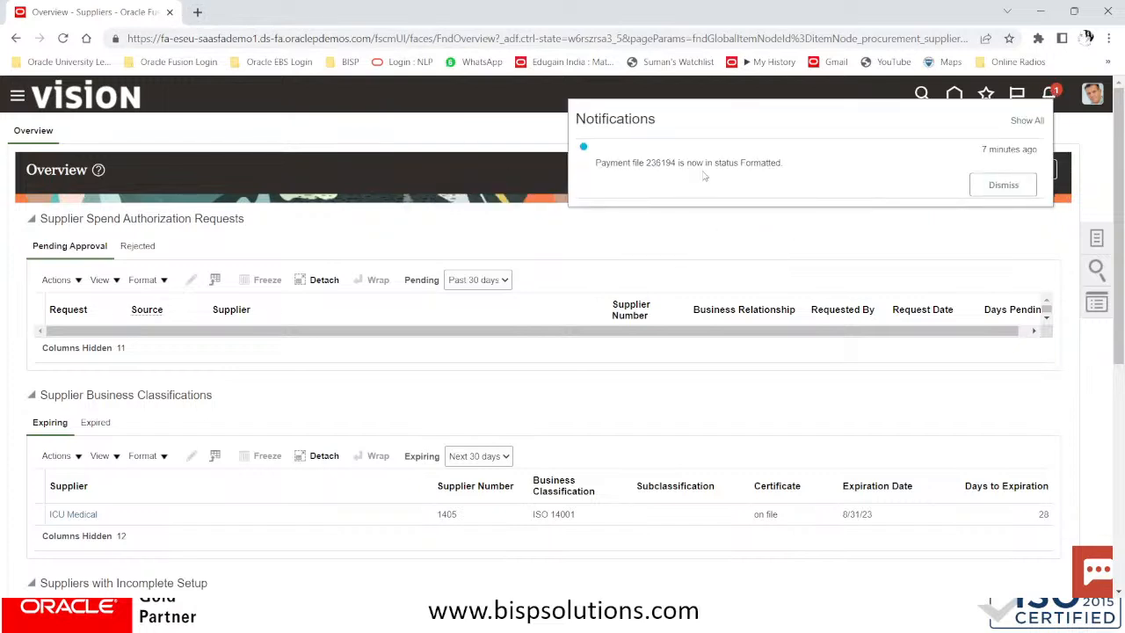
left_click(1004, 185)
left_click(472, 137)
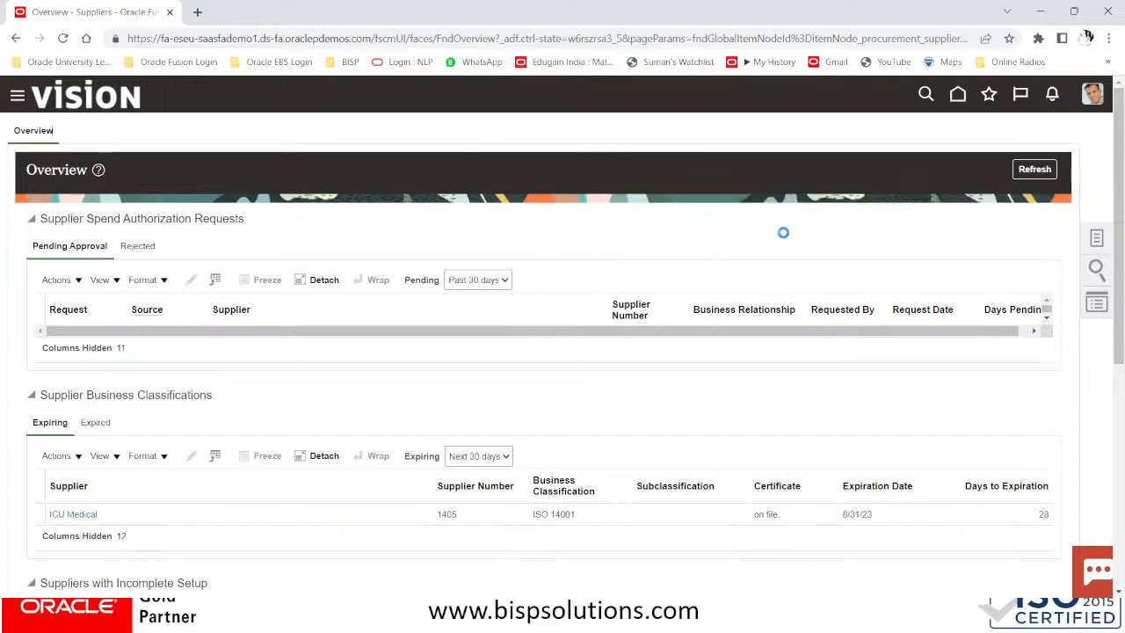
scroll(735, 359, "down", 5)
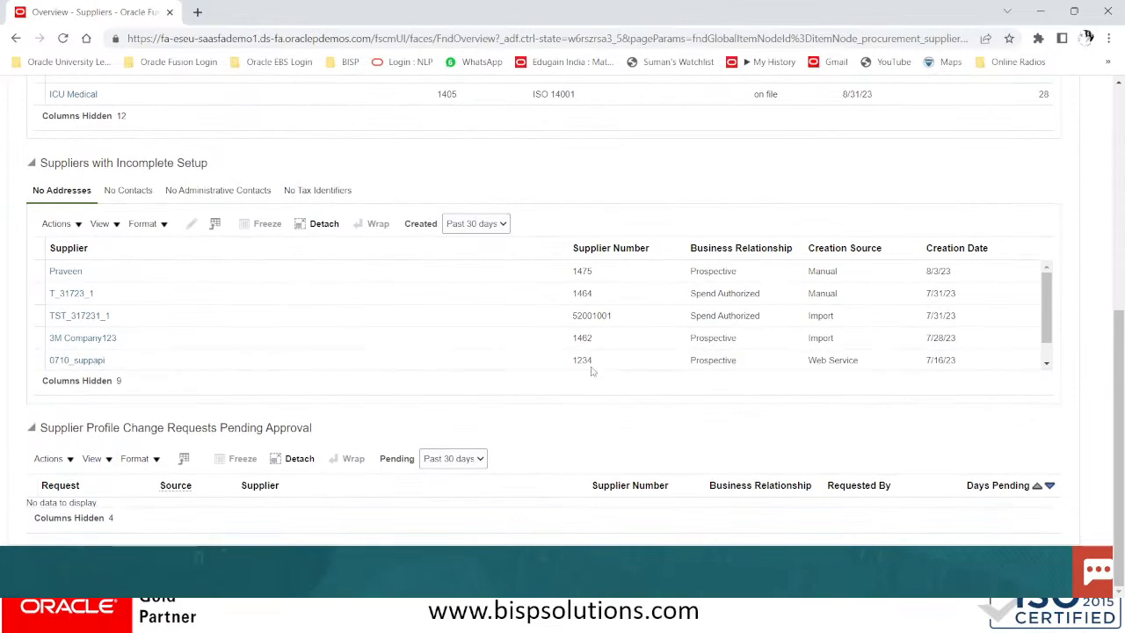
scroll(989, 387, "up", 5)
left_click(1033, 169)
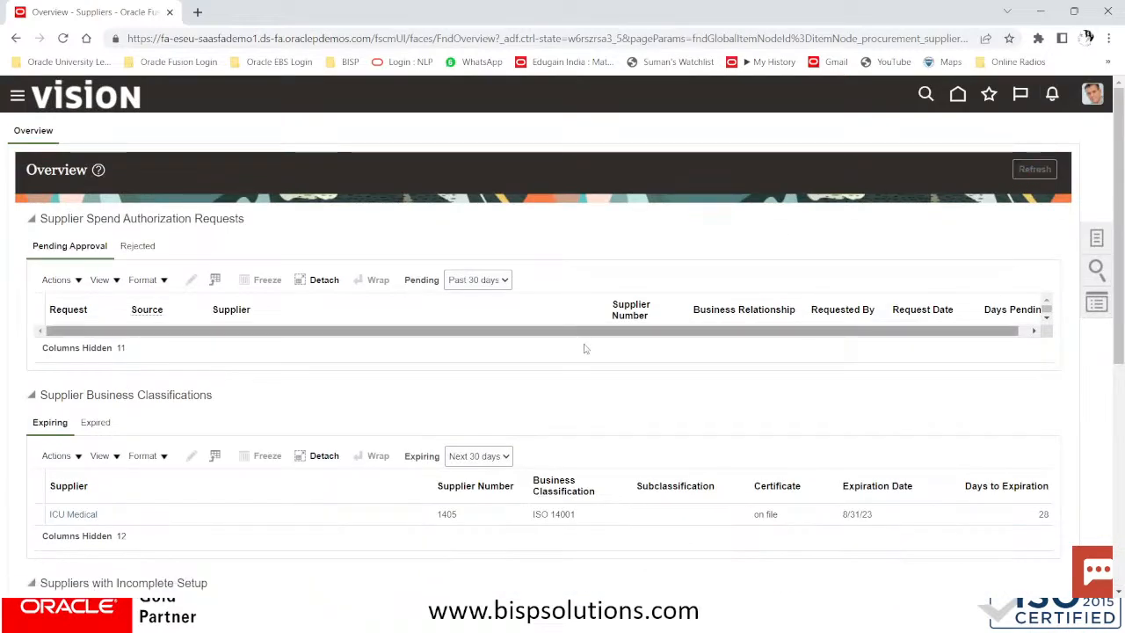
scroll(586, 361, "down", 5)
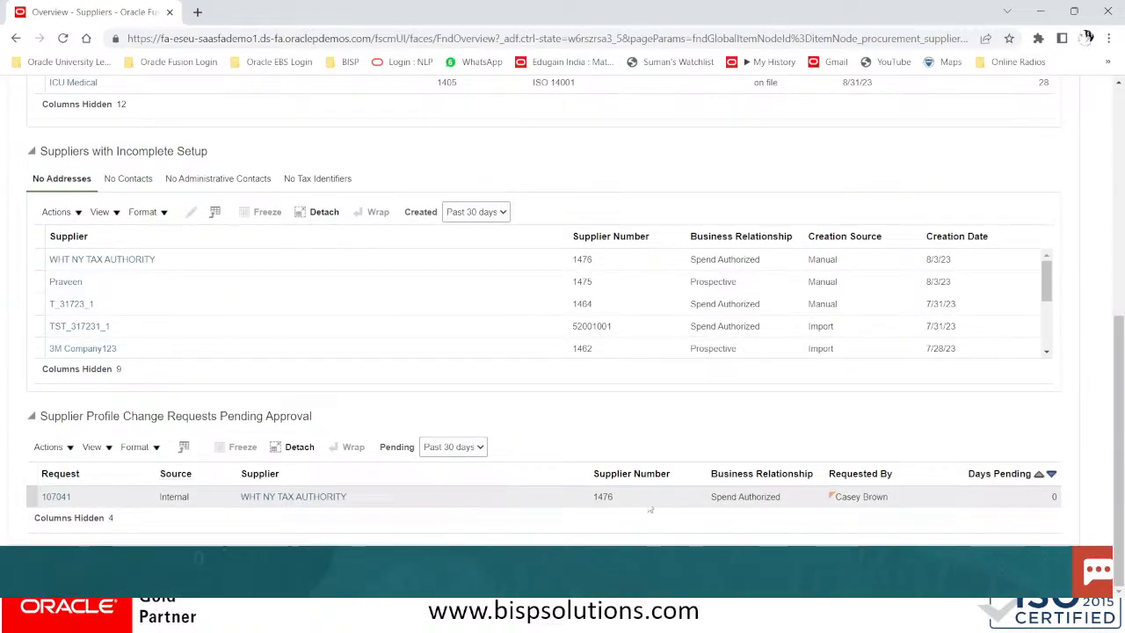
Show all columns of the change-request table, then open a new incognito window
left_click(53, 447)
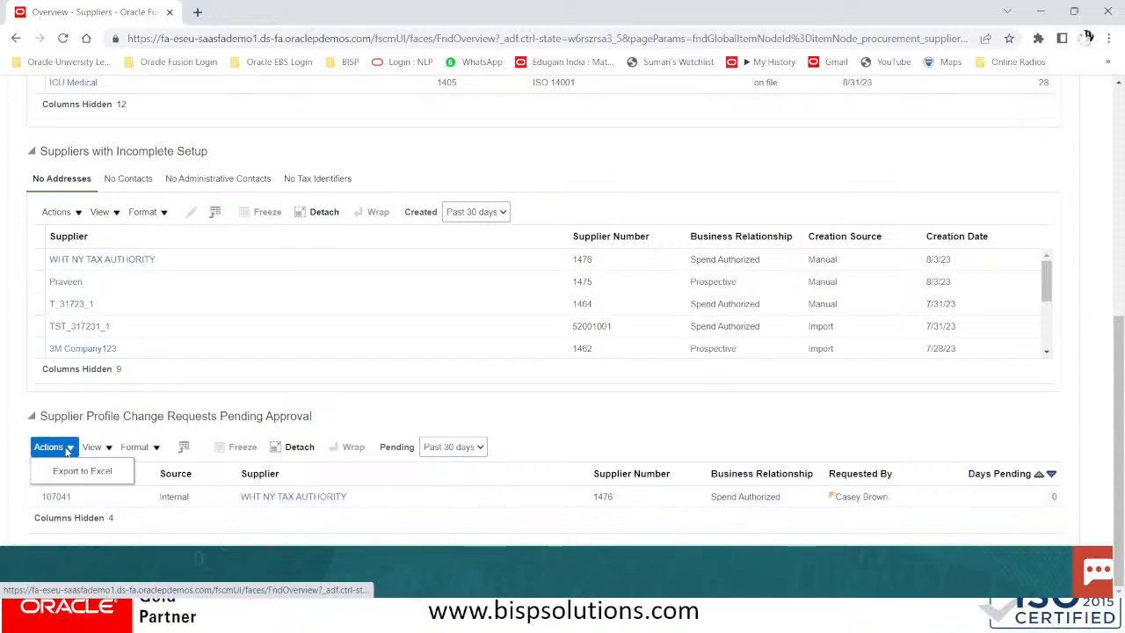
left_click(92, 448)
mouse_move(145, 323)
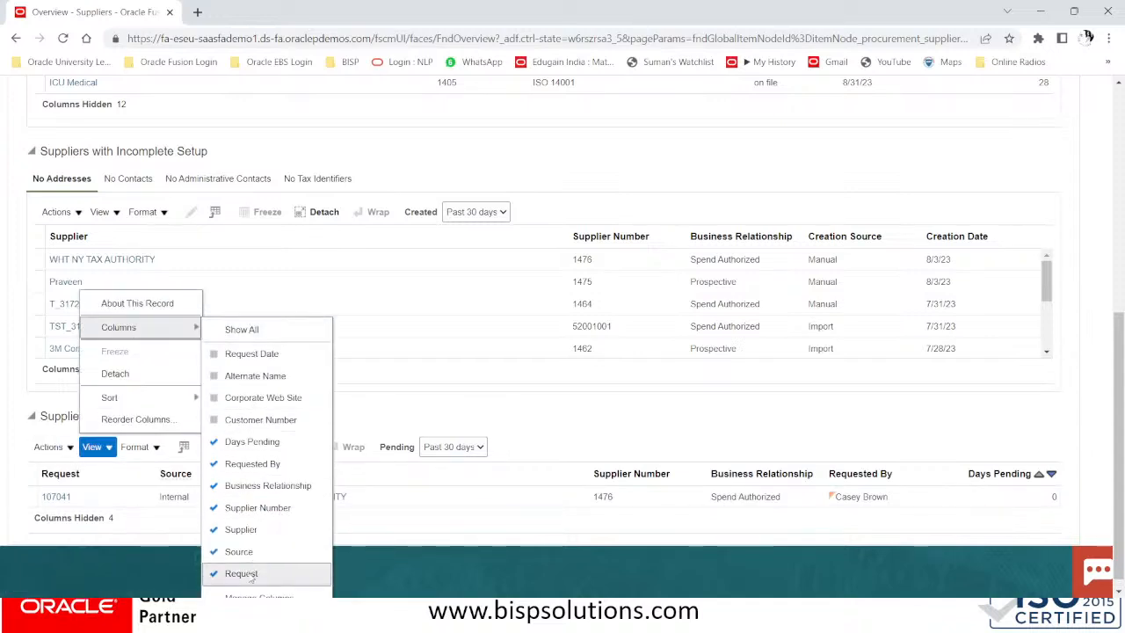
left_click(264, 330)
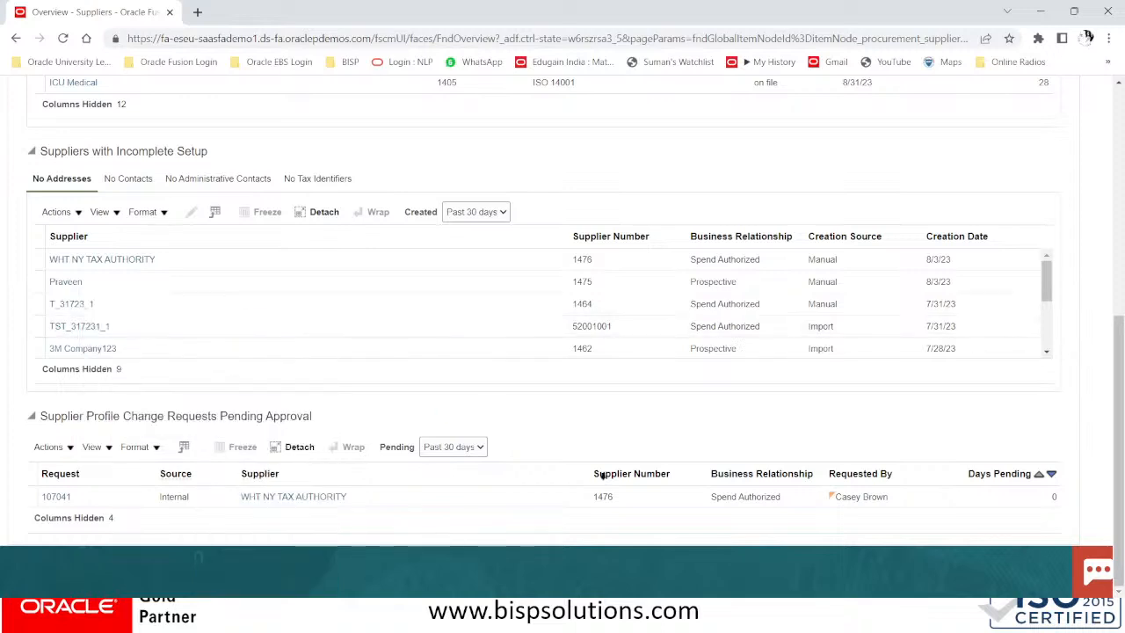
left_click_drag(275, 519, 601, 518)
scroll(606, 440, "up", 6)
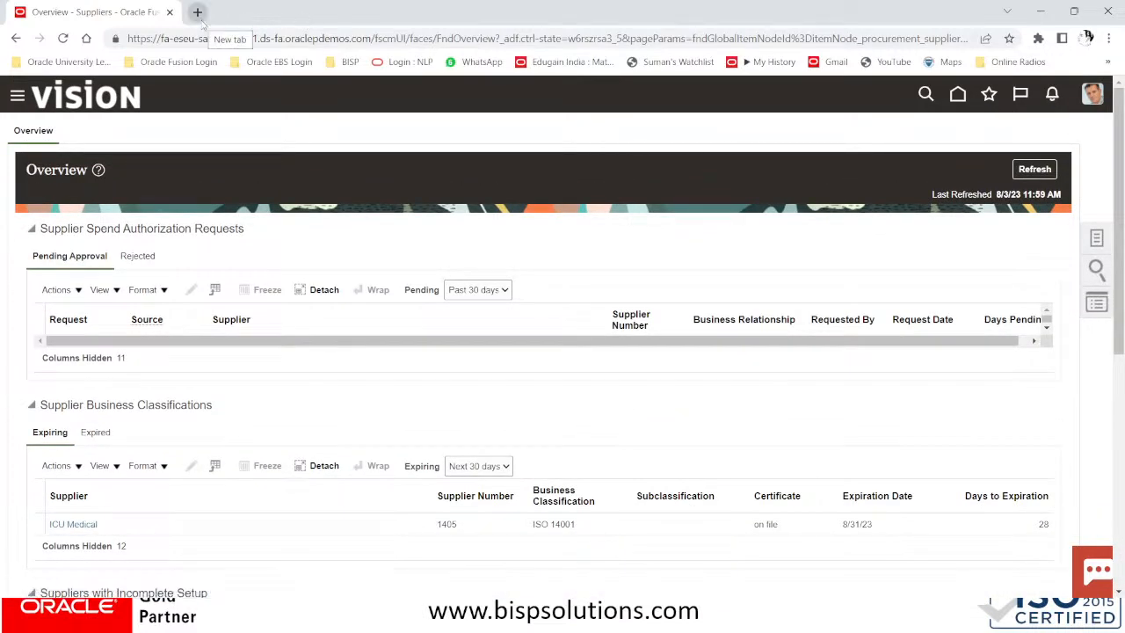
left_click(1109, 38)
left_click(1011, 99)
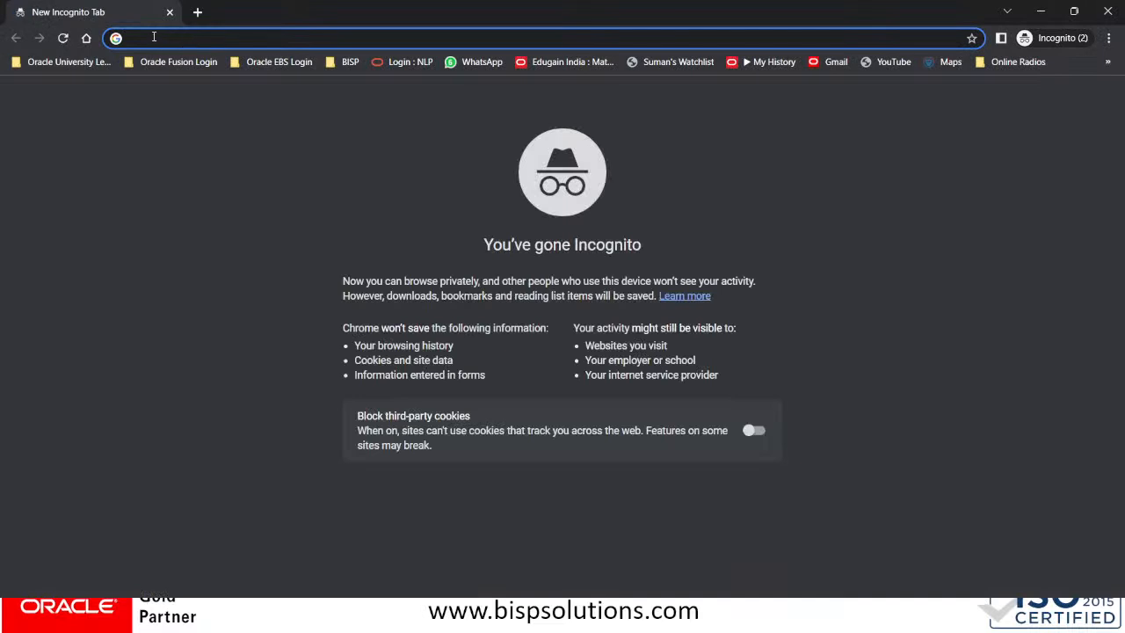
Load the Oracle Fusion URL from clipboard history in the incognito window
key("super+v")
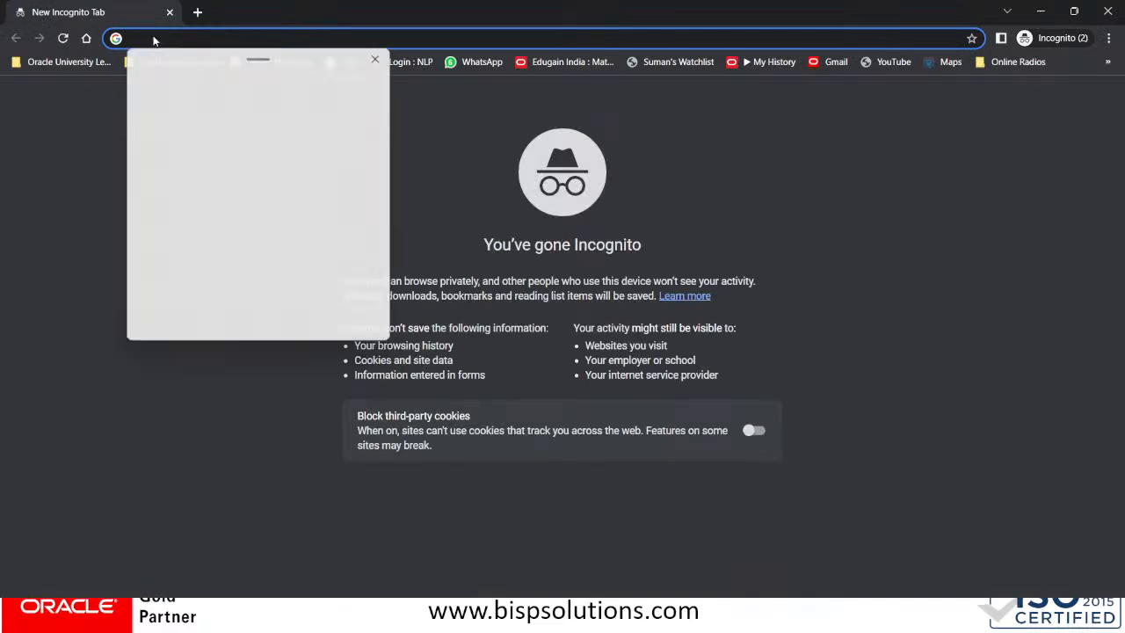
scroll(170, 205, "down", 3)
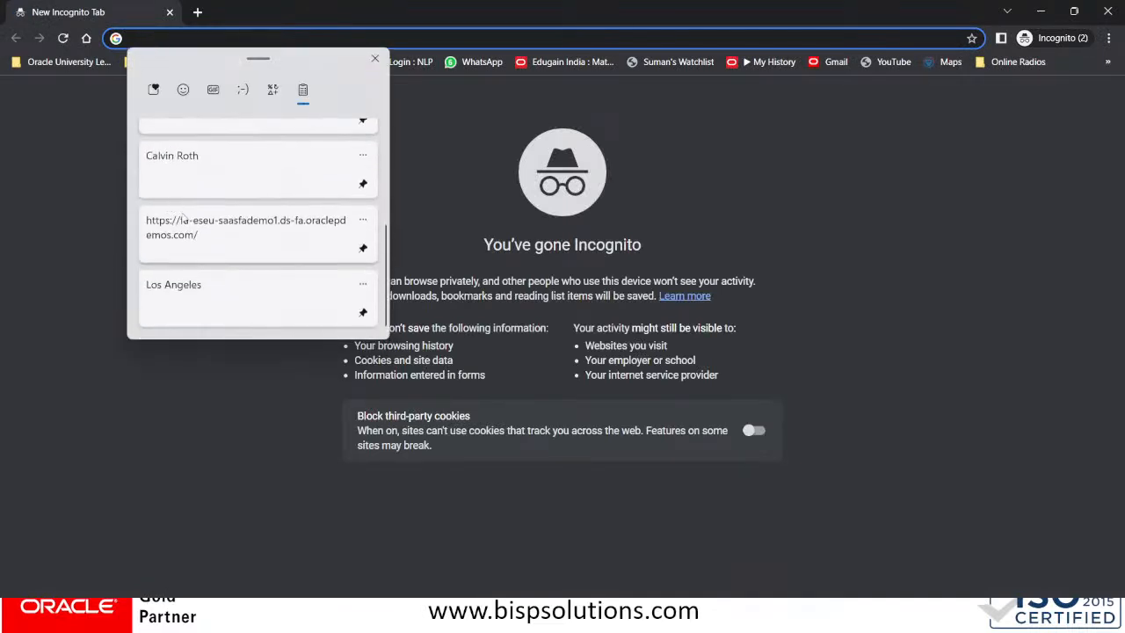
left_click(180, 215)
key("Return")
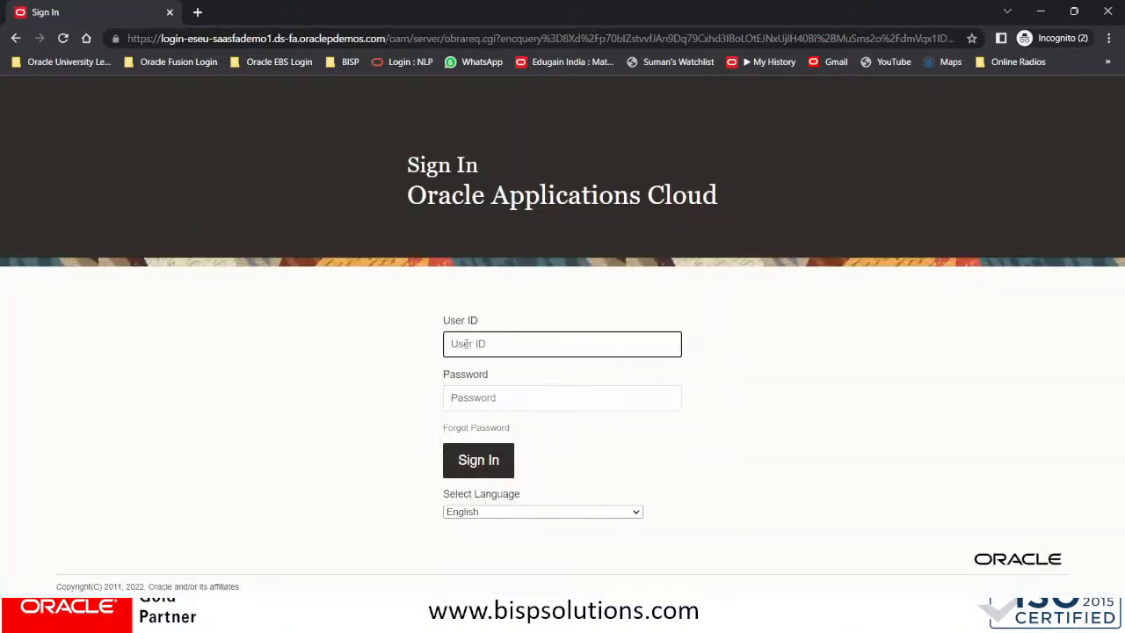
Sign in as the second user, pasting and correcting the user name and pasting the password
key("super+v")
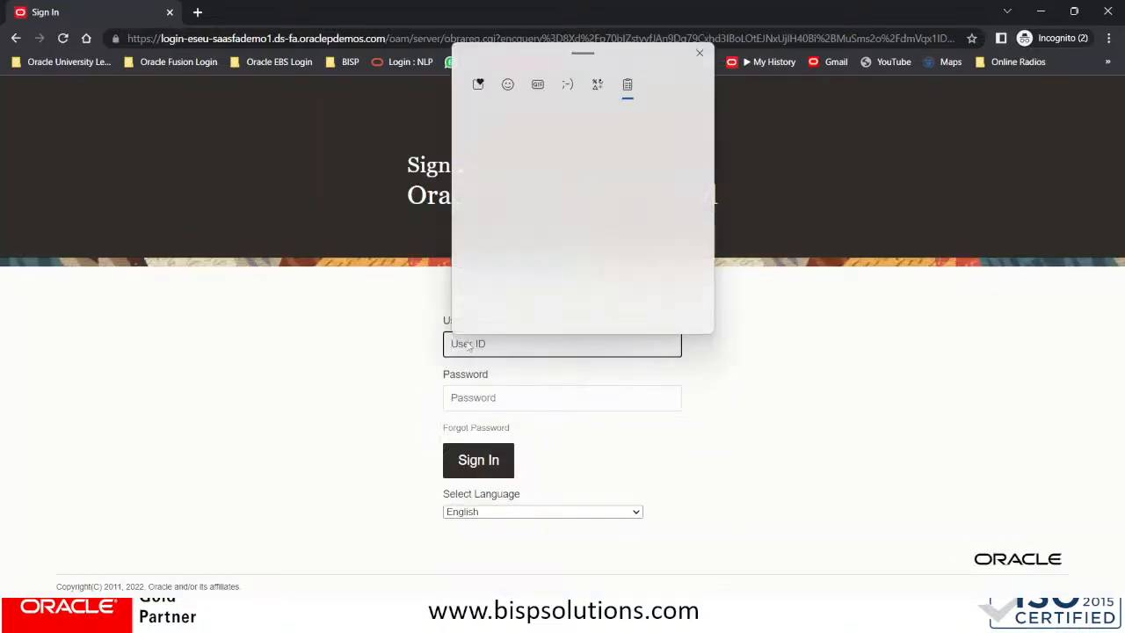
scroll(553, 263, "down", 5)
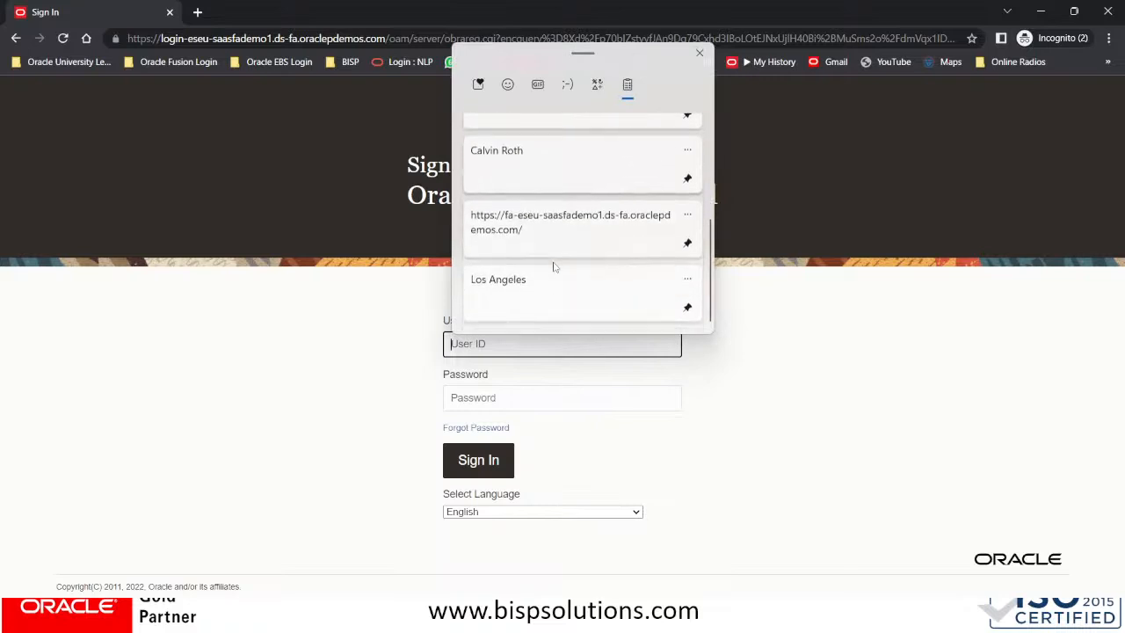
left_click(528, 184)
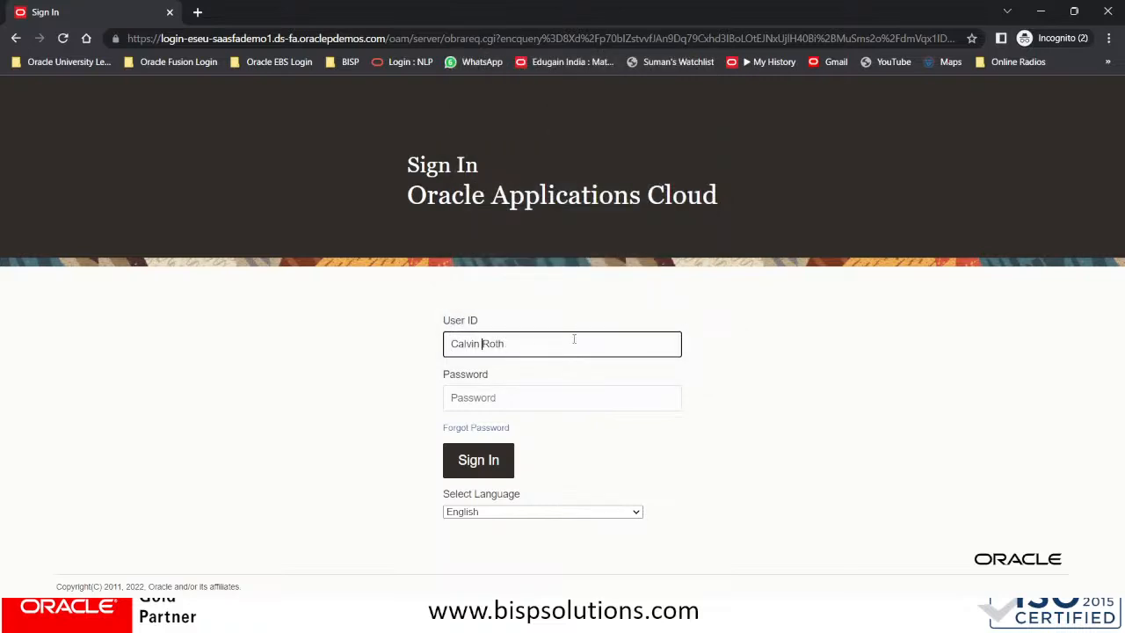
key("ctrl+Left")
key("BackSpace")
left_click(488, 395)
left_click(484, 344)
key("BackSpace")
left_click(465, 378)
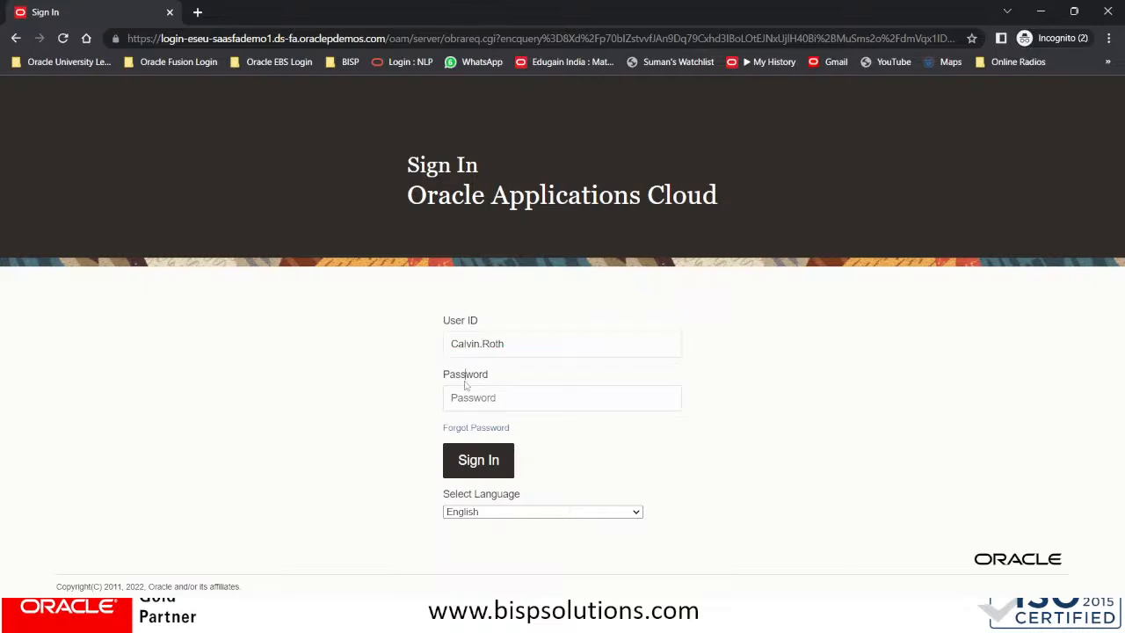
left_click(467, 397)
key("super+v")
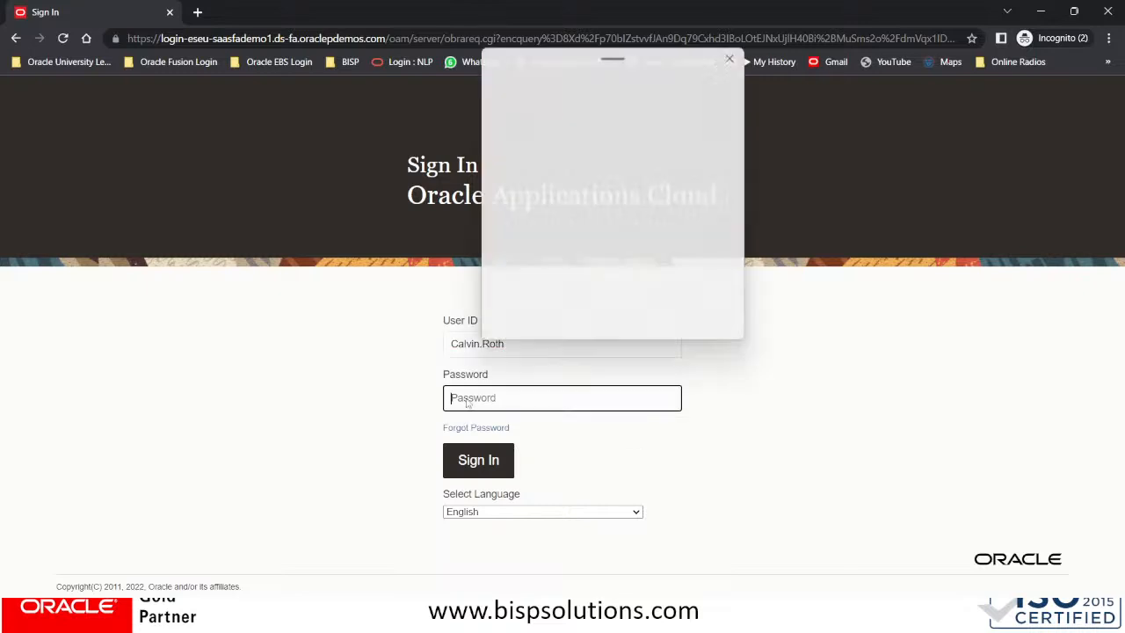
left_click(552, 303)
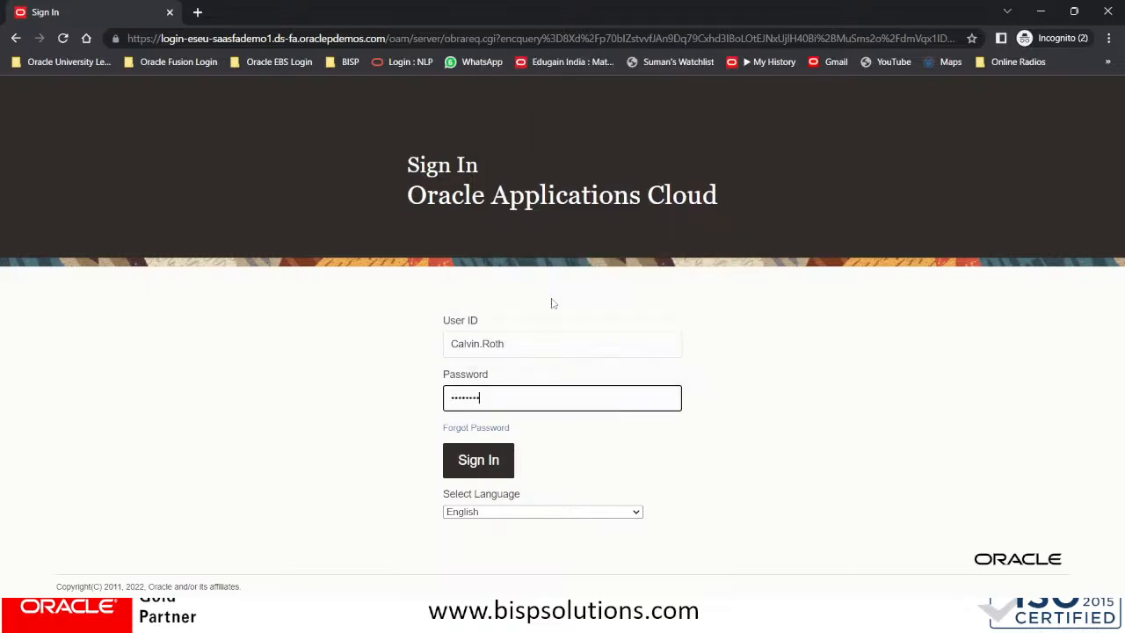
left_click(490, 463)
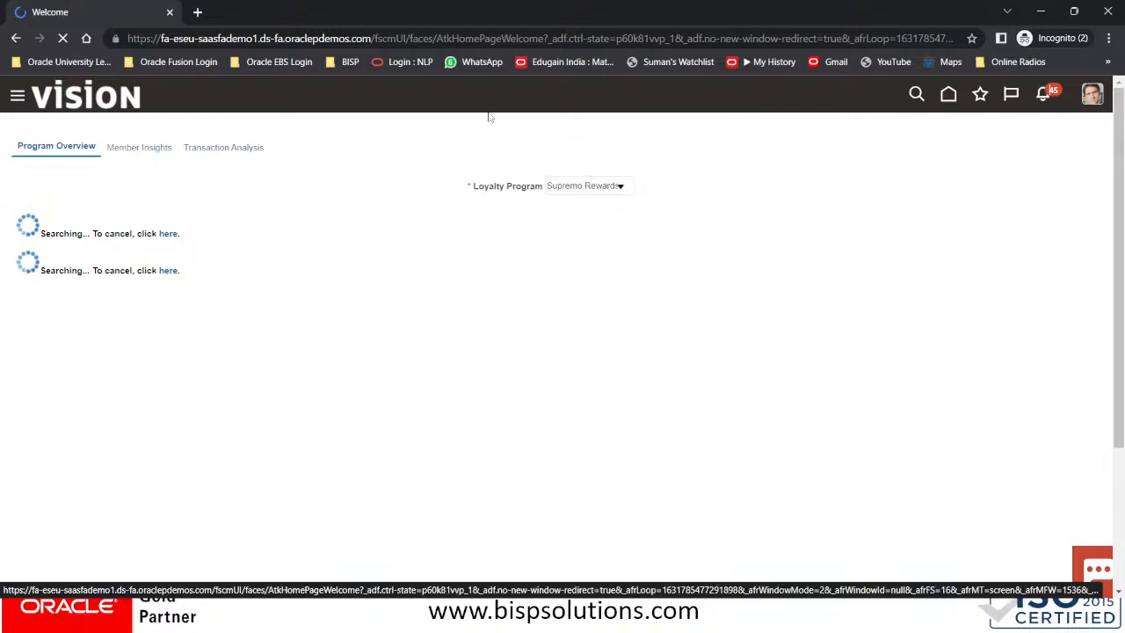
Approve the WHT NY TAX AUTHORITY supplier profile change request from the notifications bell
left_click(1043, 95)
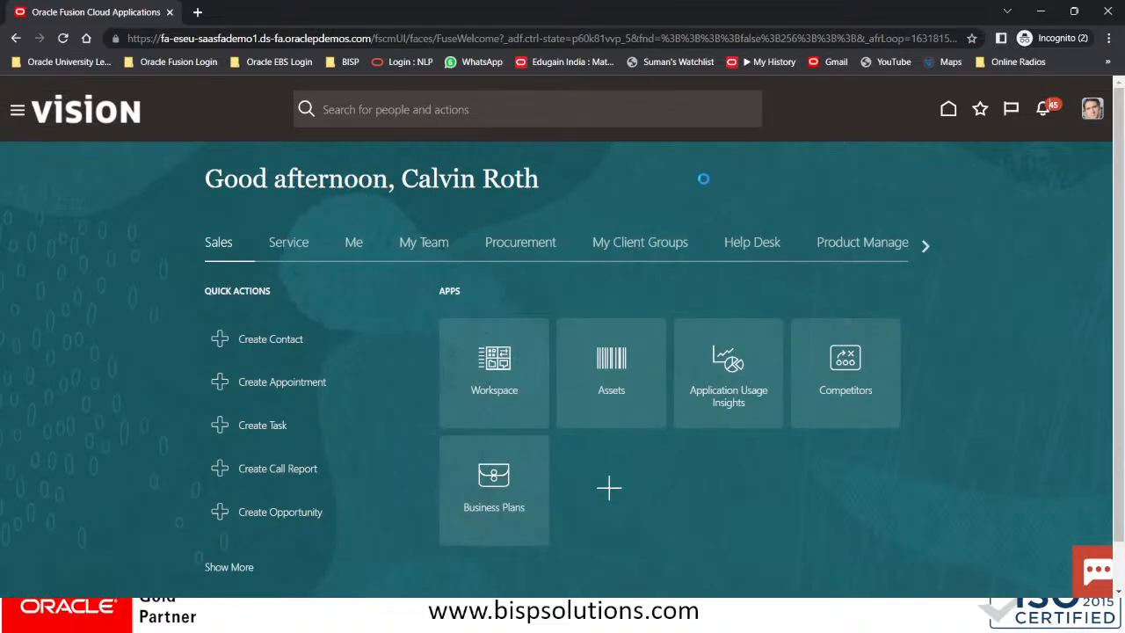
left_click(1043, 112)
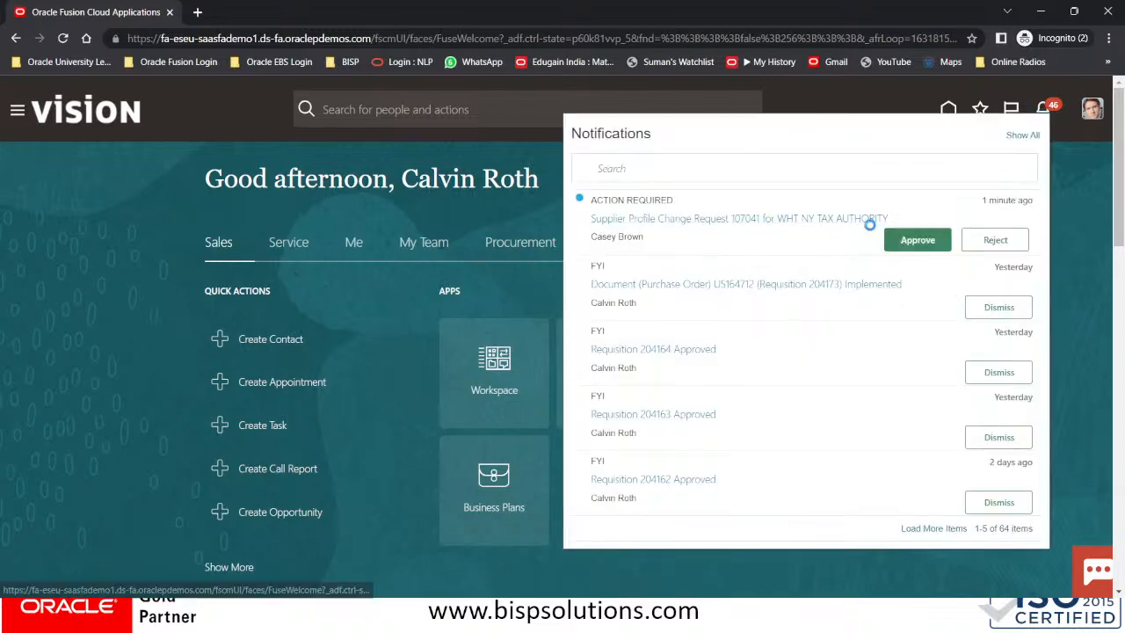
left_click(931, 240)
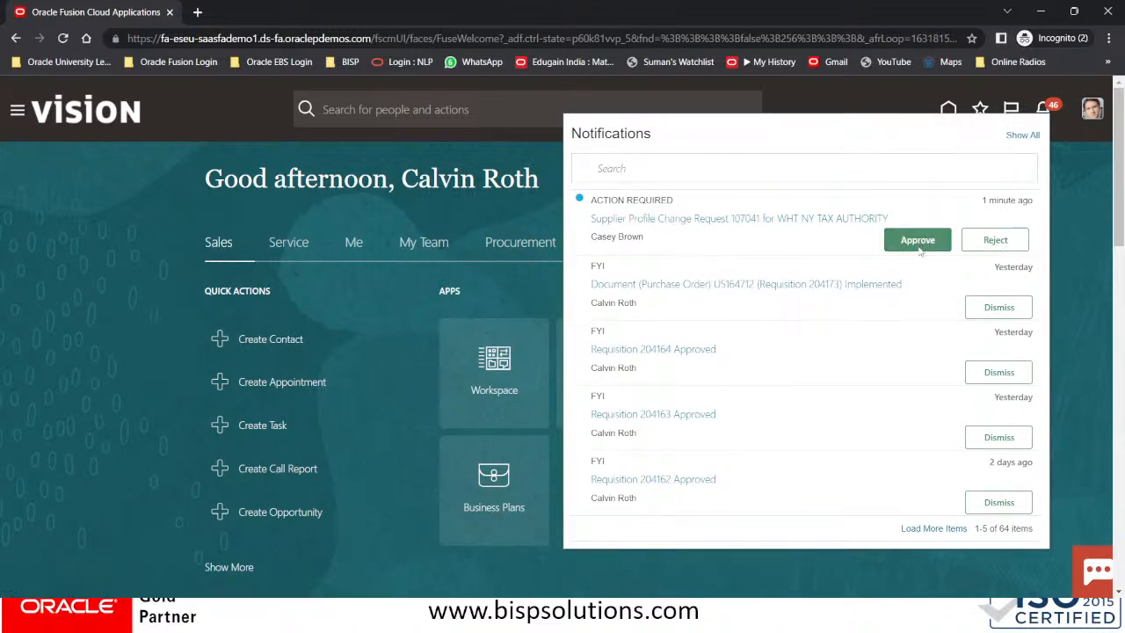
left_click(919, 241)
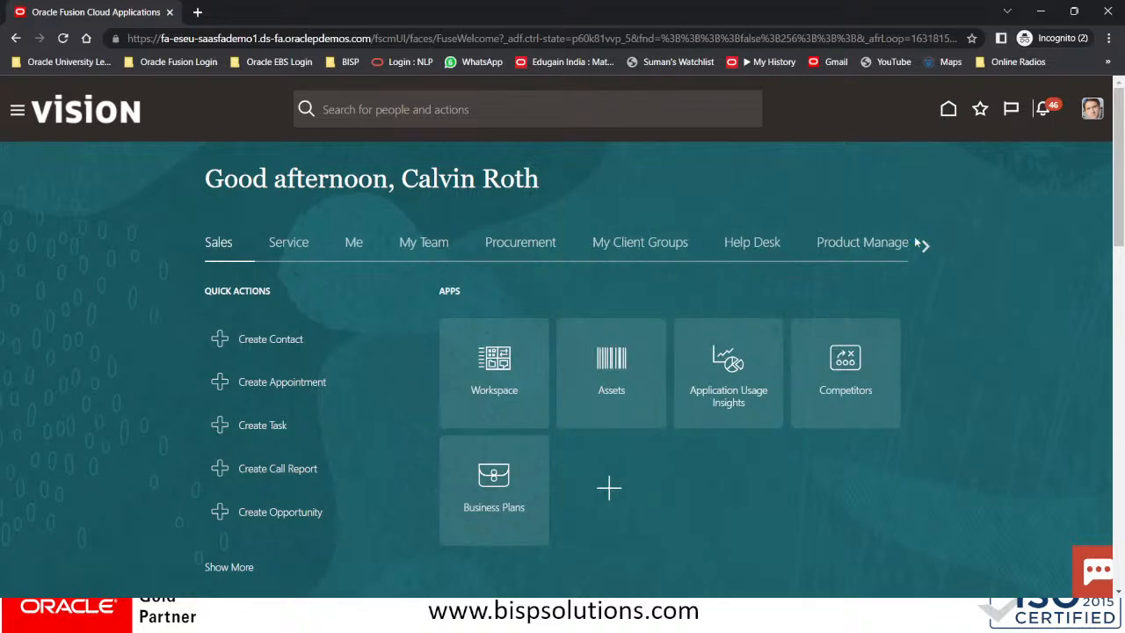
key("alt+Tab")
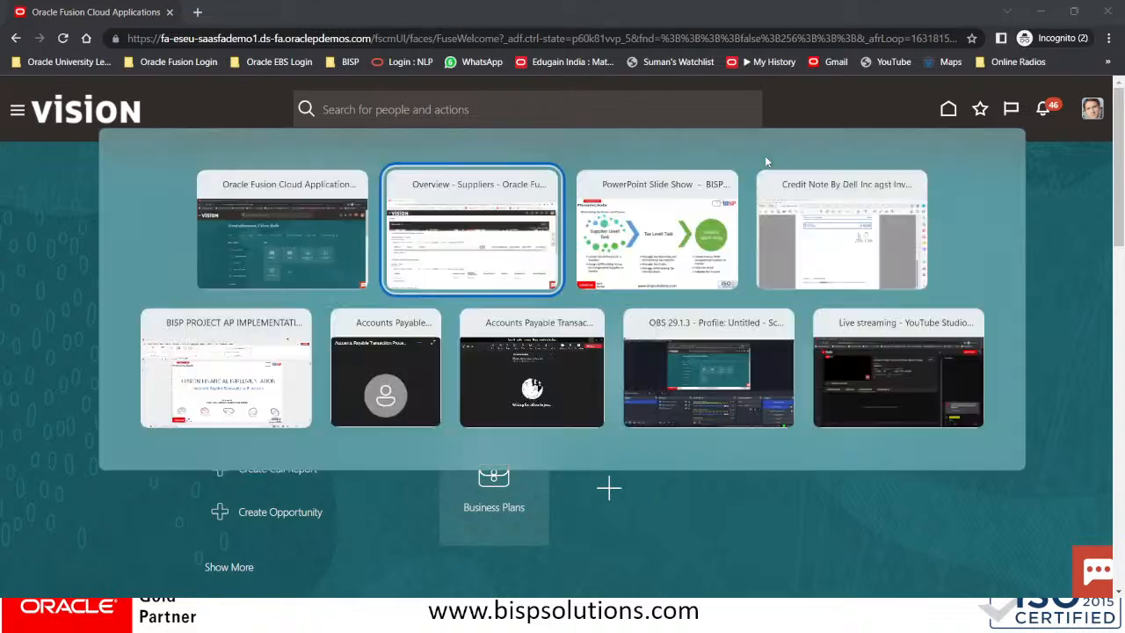
Refresh Suppliers, open WHT NY TAX AUTHORITY for editing, decline withdrawing its request, then go Home
key("alt+Tab")
key("alt+Tab")
key("alt+Tab")
key("alt+Tab")
key("alt+Tab")
key("alt+Tab")
key("alt+Tab")
key("alt+Tab")
key("alt+Tab")
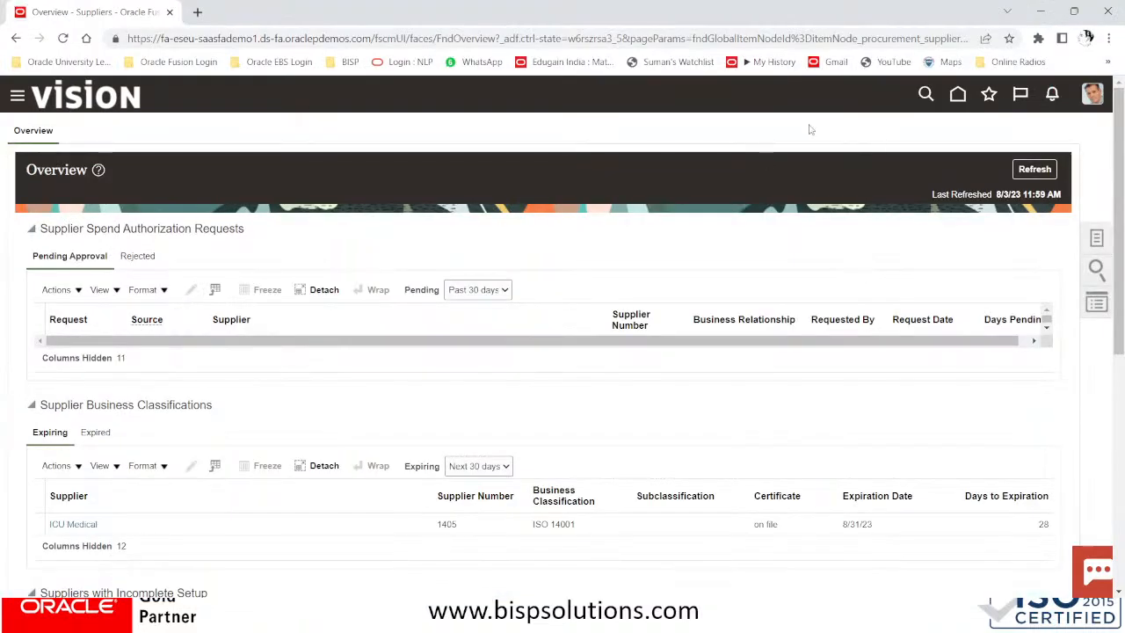
left_click(1035, 169)
scroll(802, 264, "down", 2)
scroll(802, 263, "down", 2)
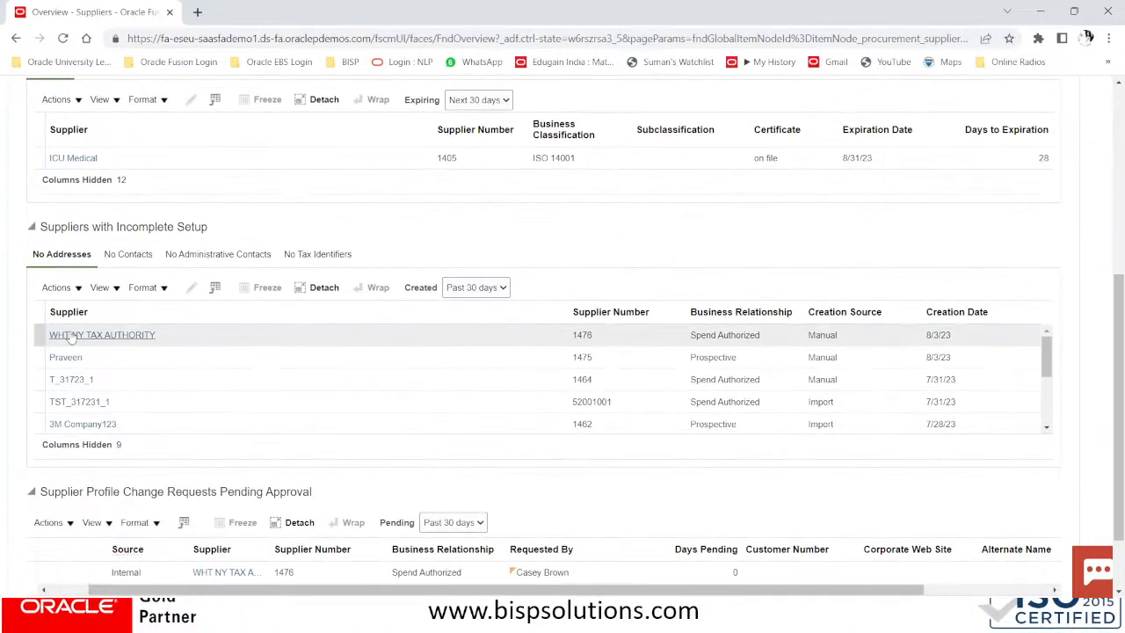
left_click(73, 336)
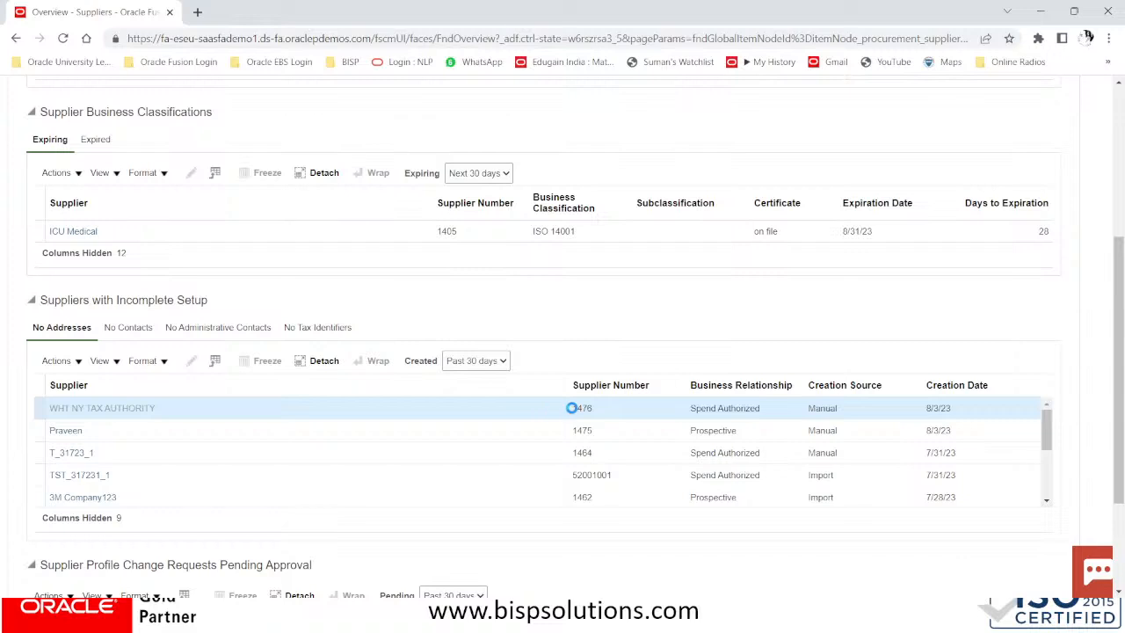
left_click(115, 406)
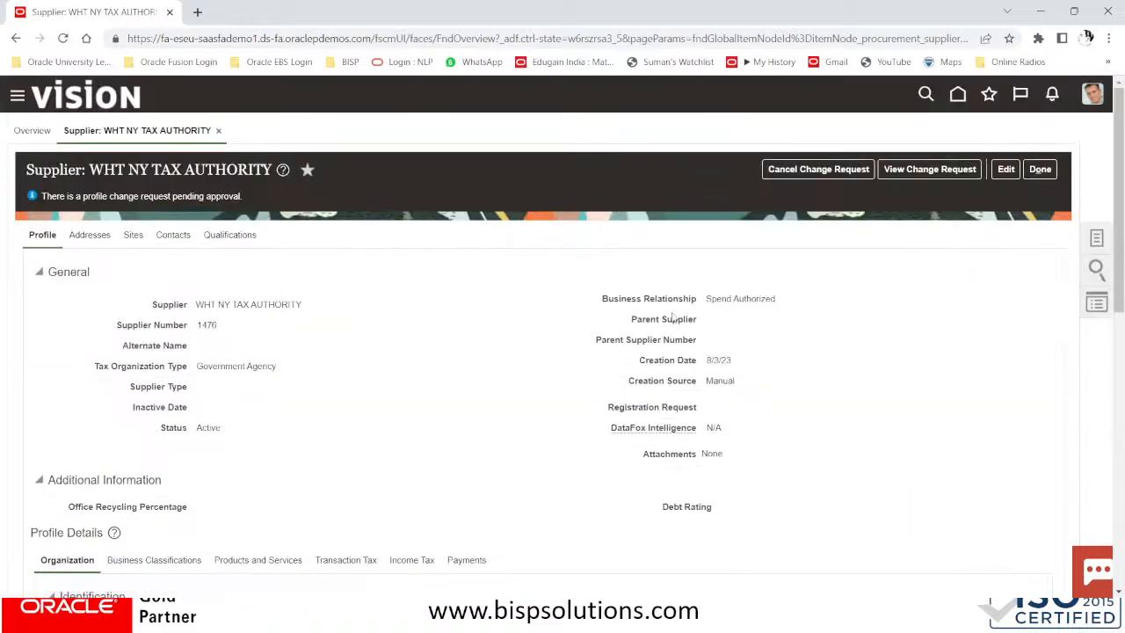
left_click(1006, 168)
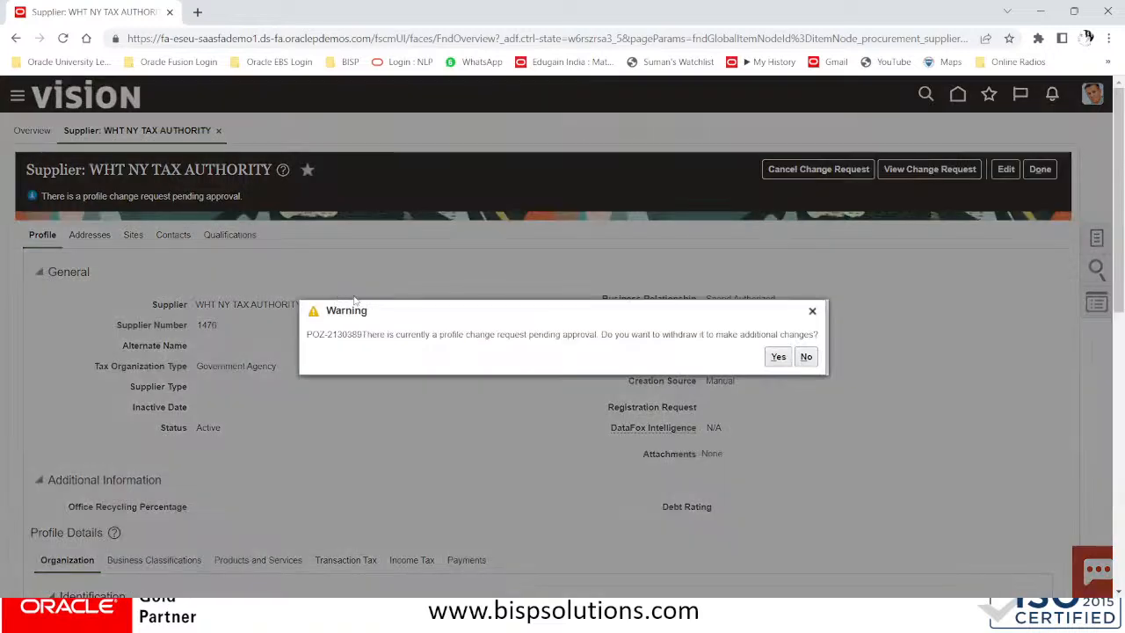
left_click(806, 357)
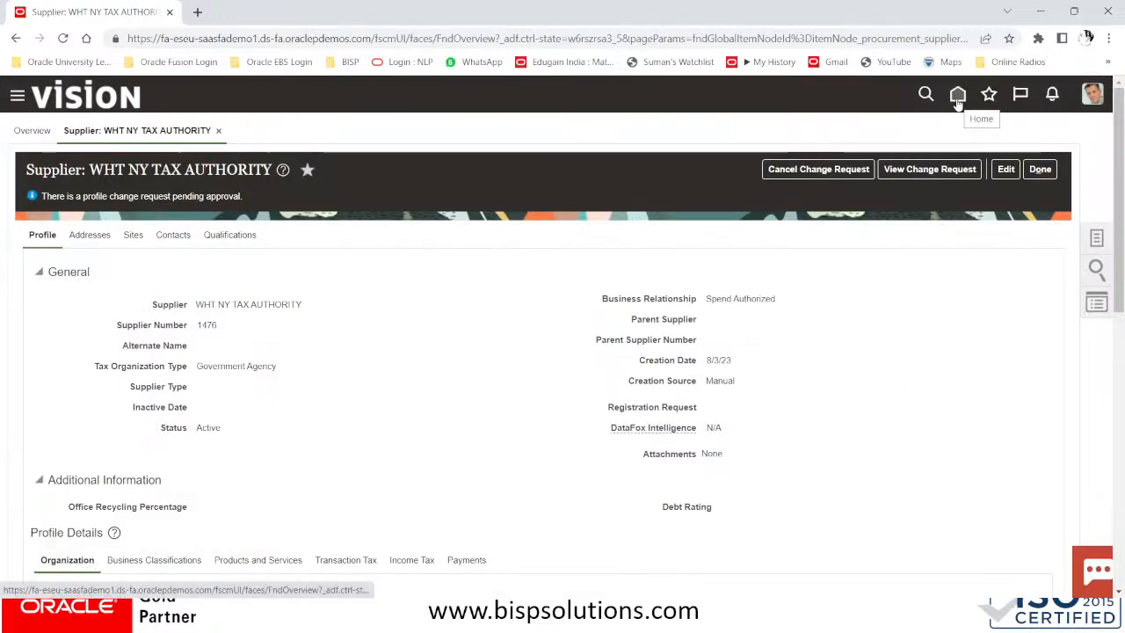
left_click(958, 97)
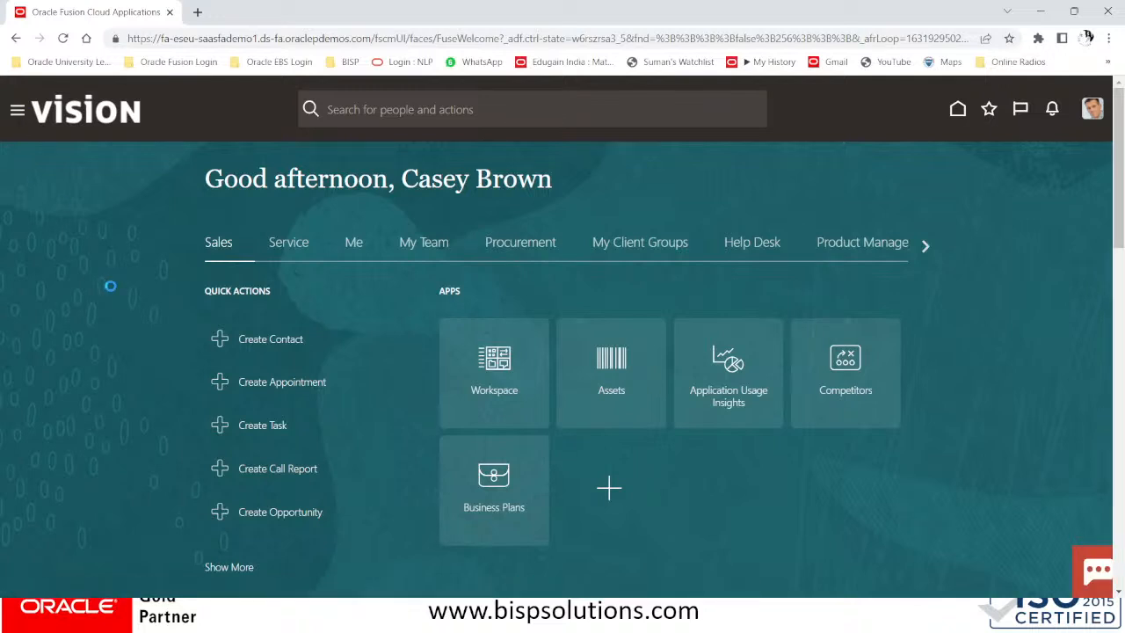
Go to the Manage Suppliers search page in the Suppliers work area
left_click(21, 112)
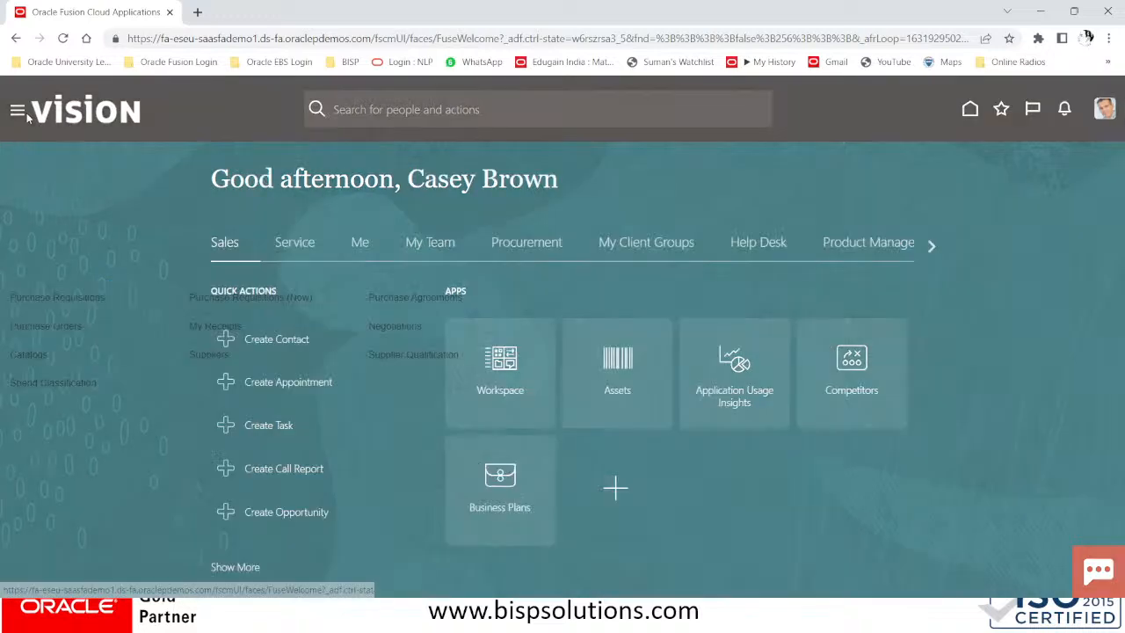
scroll(264, 321, "down", 1)
left_click(242, 293)
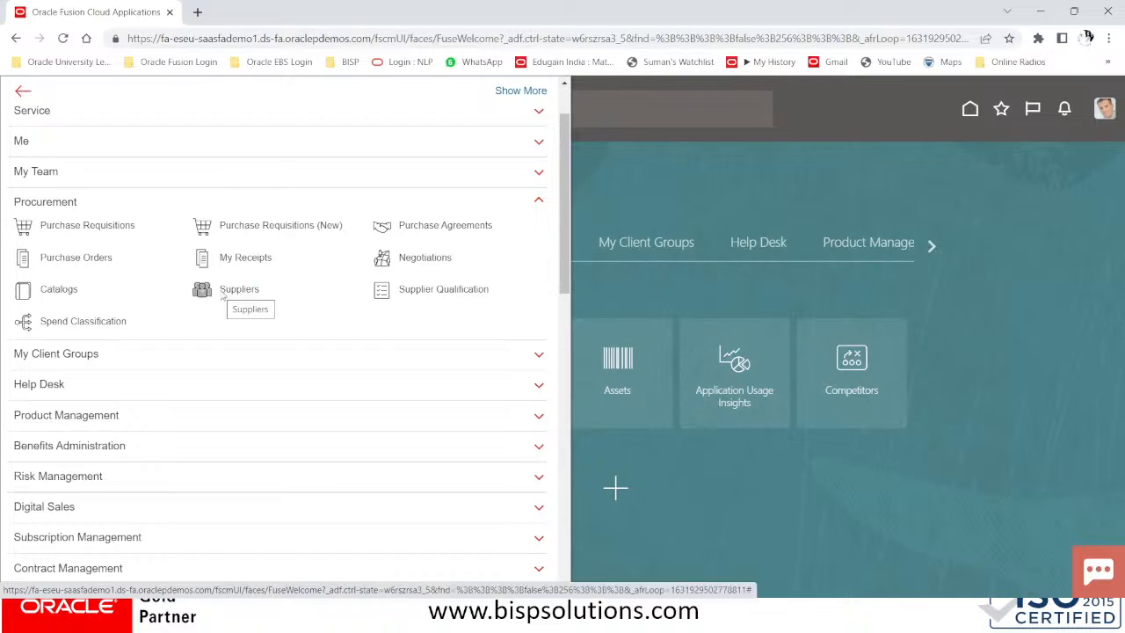
left_click(239, 289)
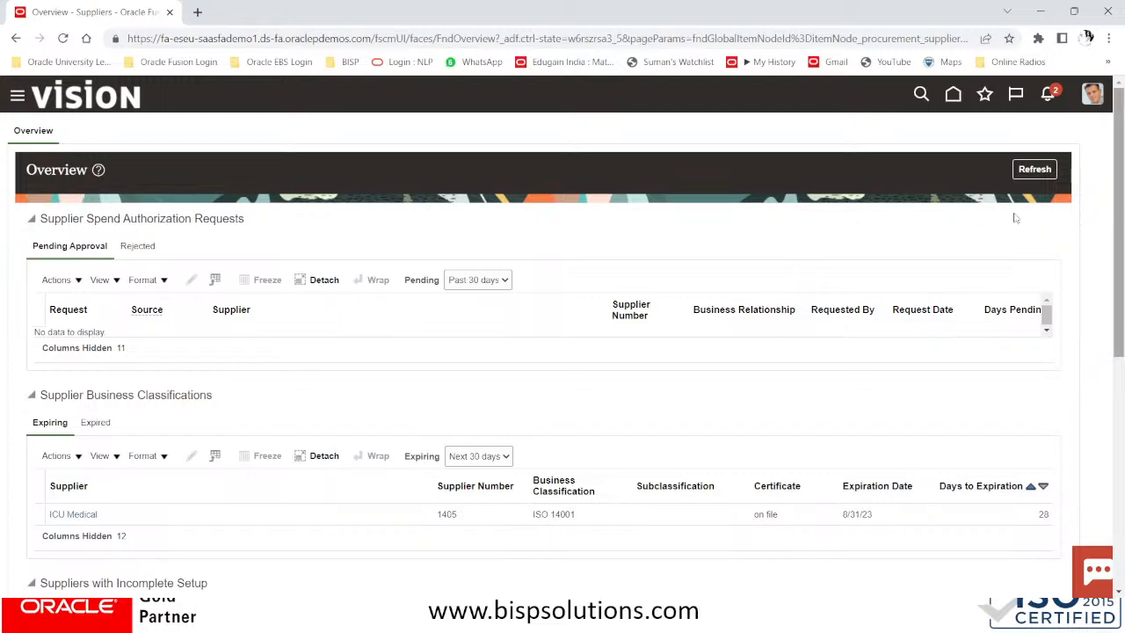
left_click(1096, 238)
left_click(978, 132)
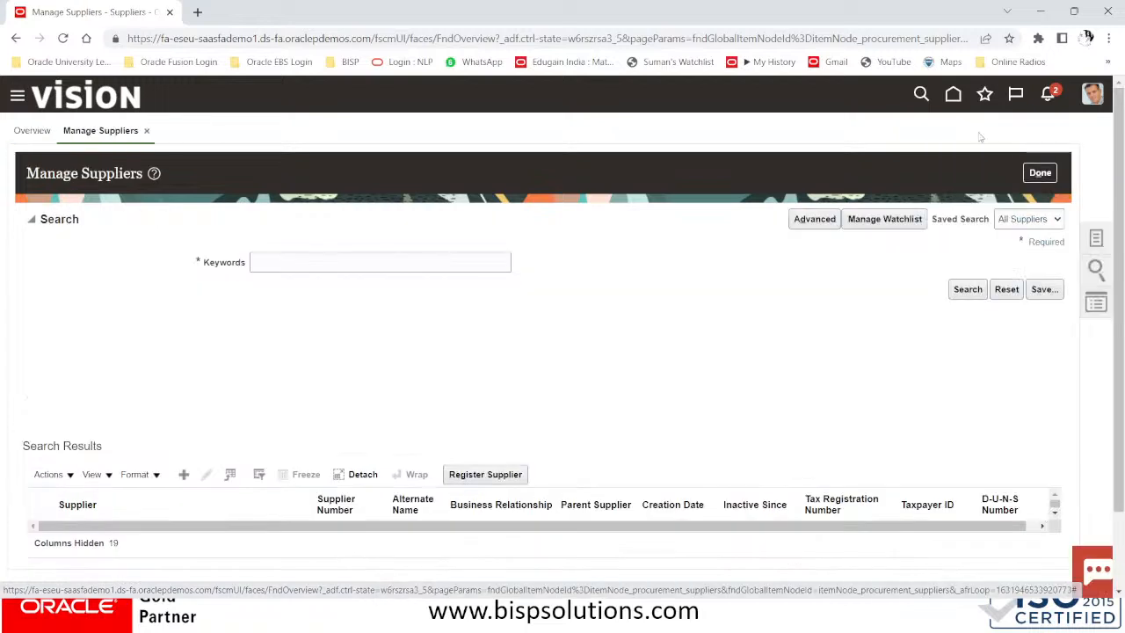
Search suppliers for WHT to find WHT NY TAX AUTHORITY (1476), then switch to the approver's window
left_click(285, 267)
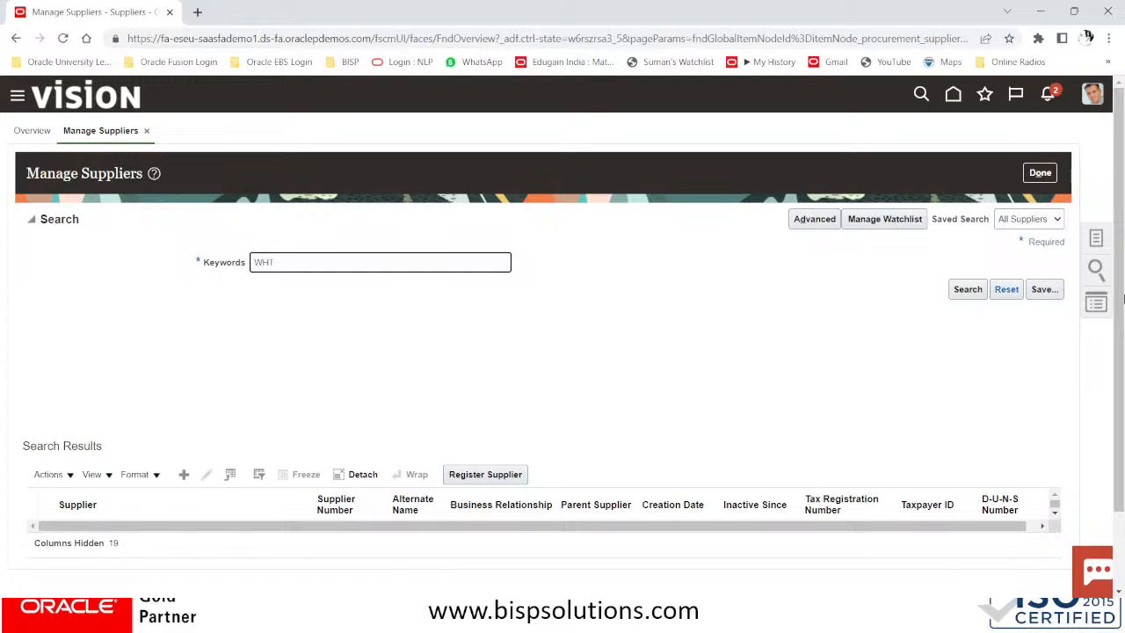
left_click(971, 294)
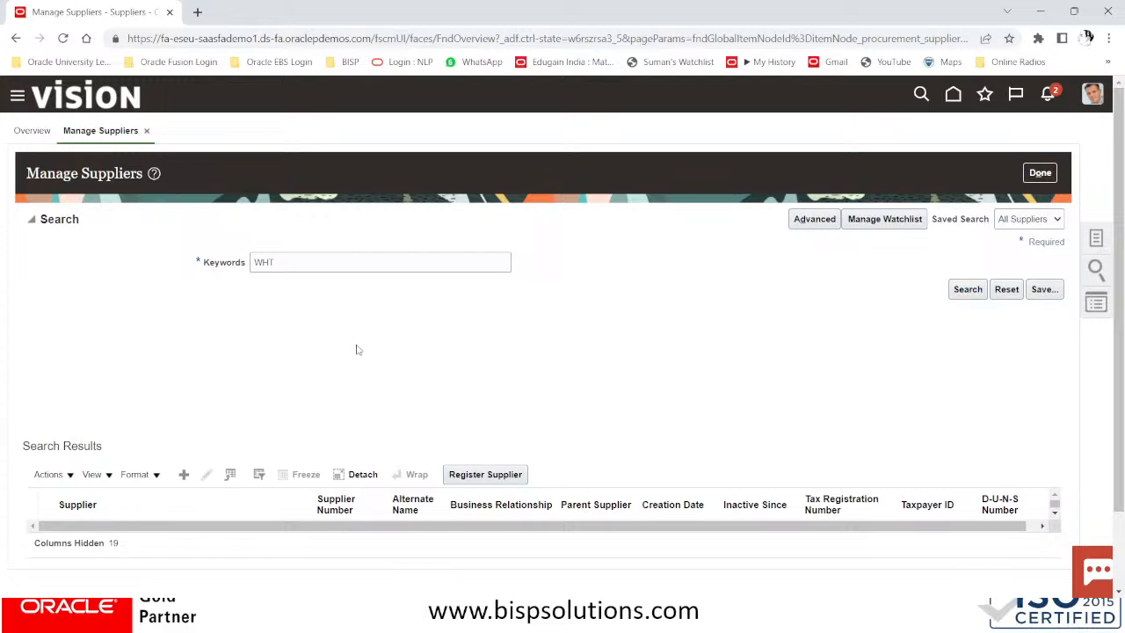
scroll(645, 330, "down", 1)
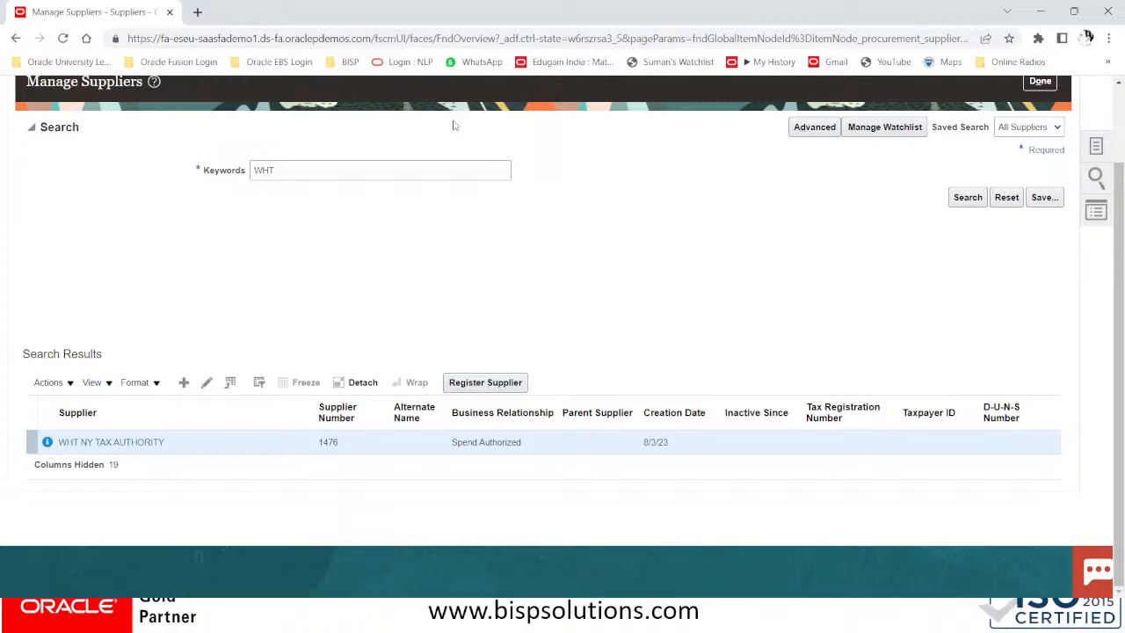
key("alt+Tab")
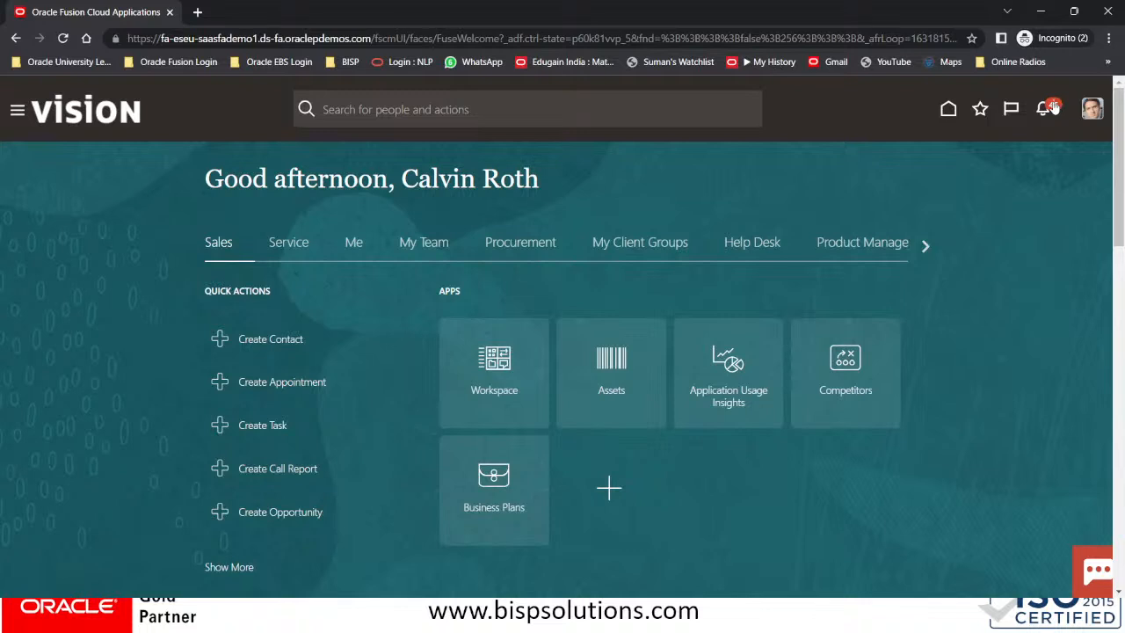
Approve Supplier Profile Change Request 107041 from the notifications, then close it and reload home
left_click(1044, 108)
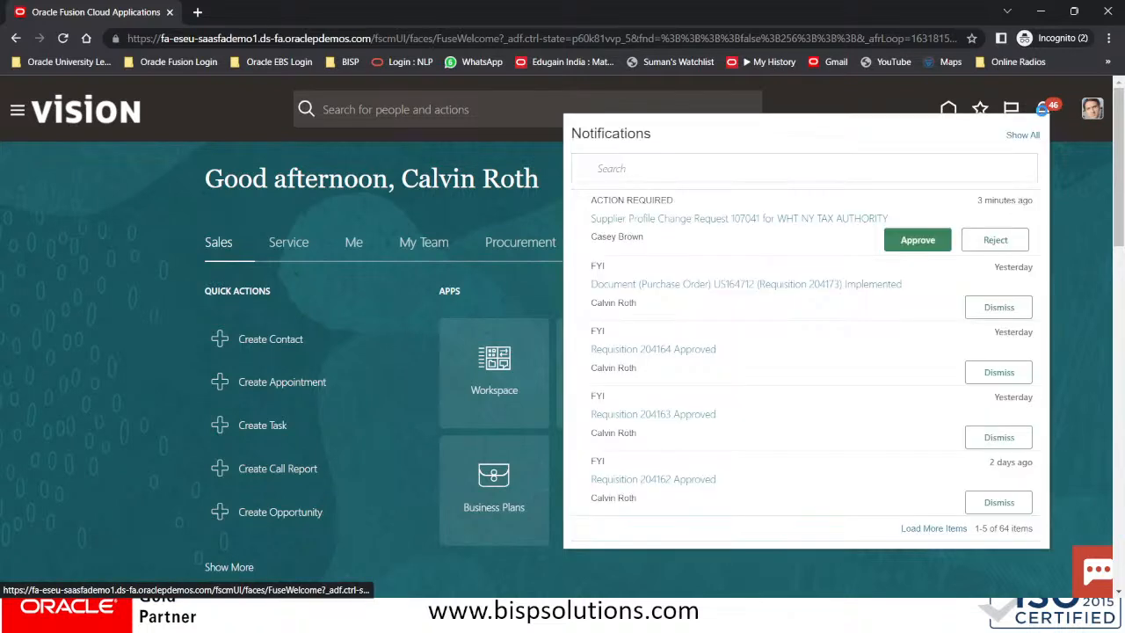
left_click(920, 243)
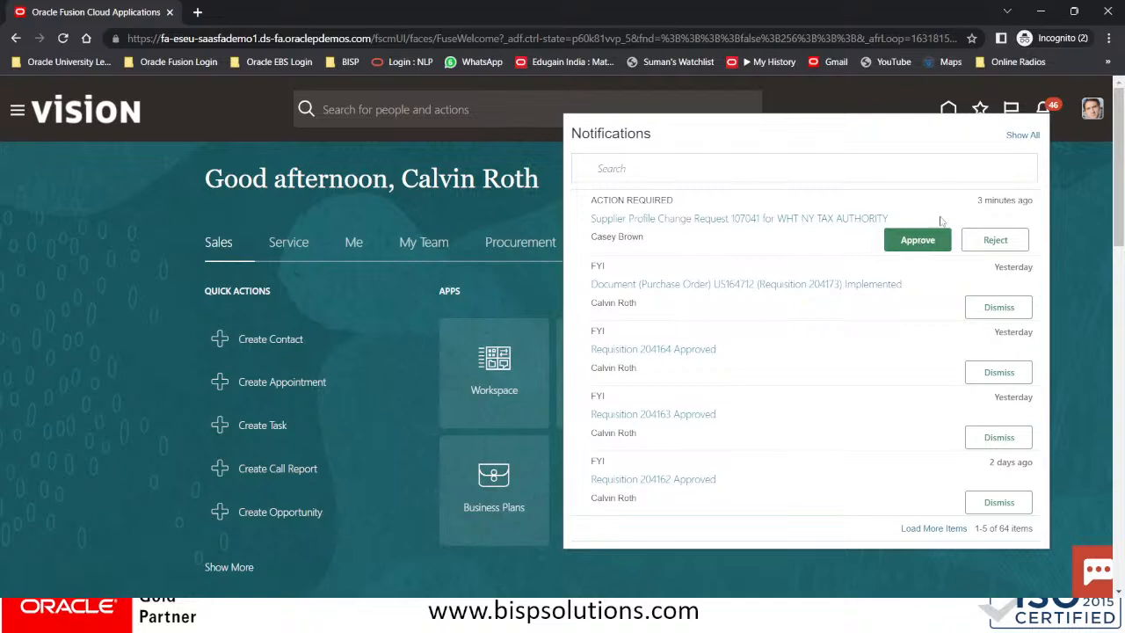
left_click(758, 219)
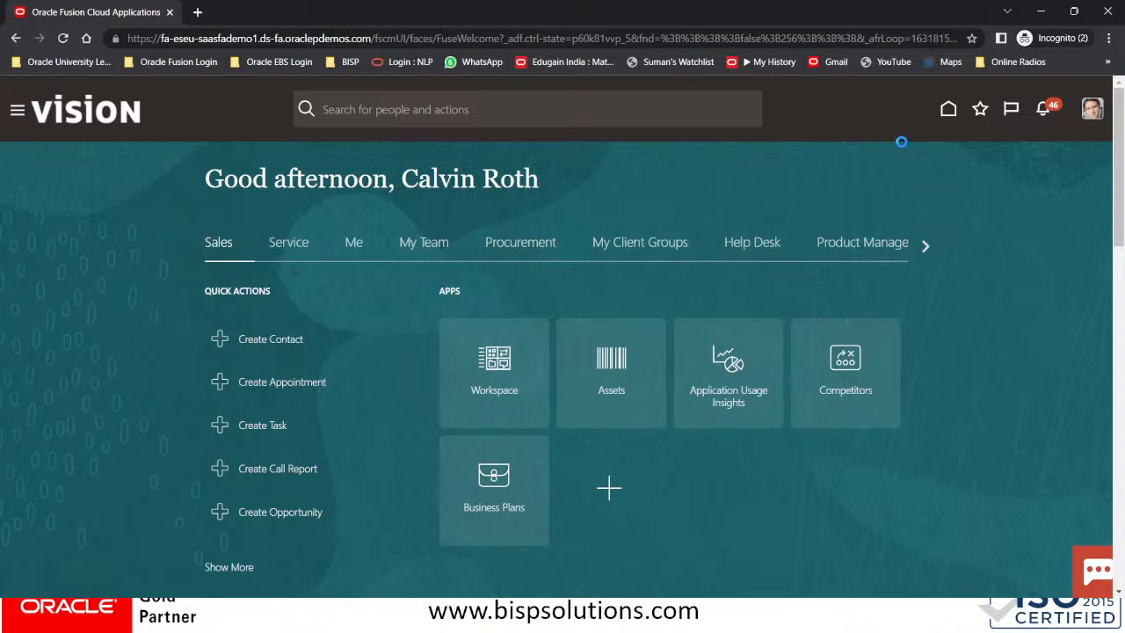
left_click(1043, 112)
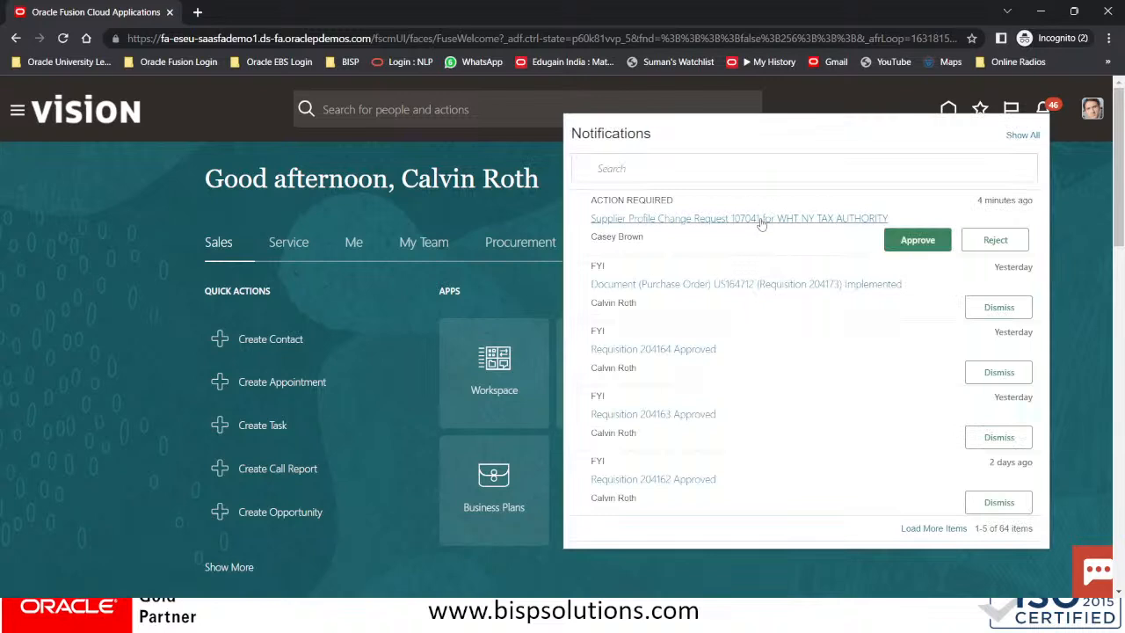
left_click(762, 218)
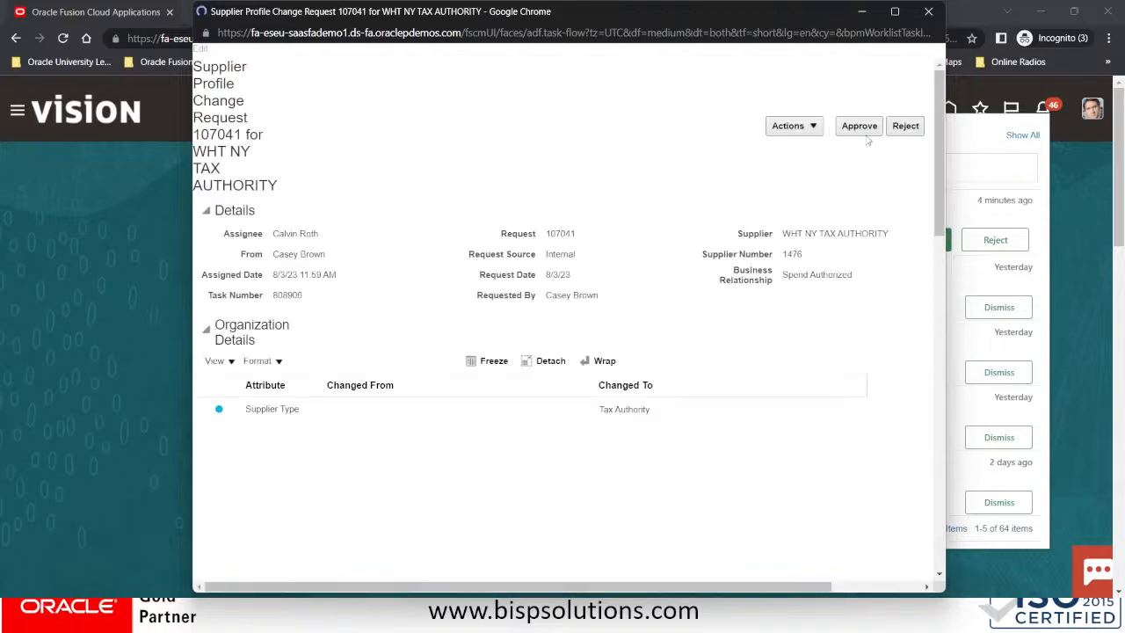
left_click(870, 72)
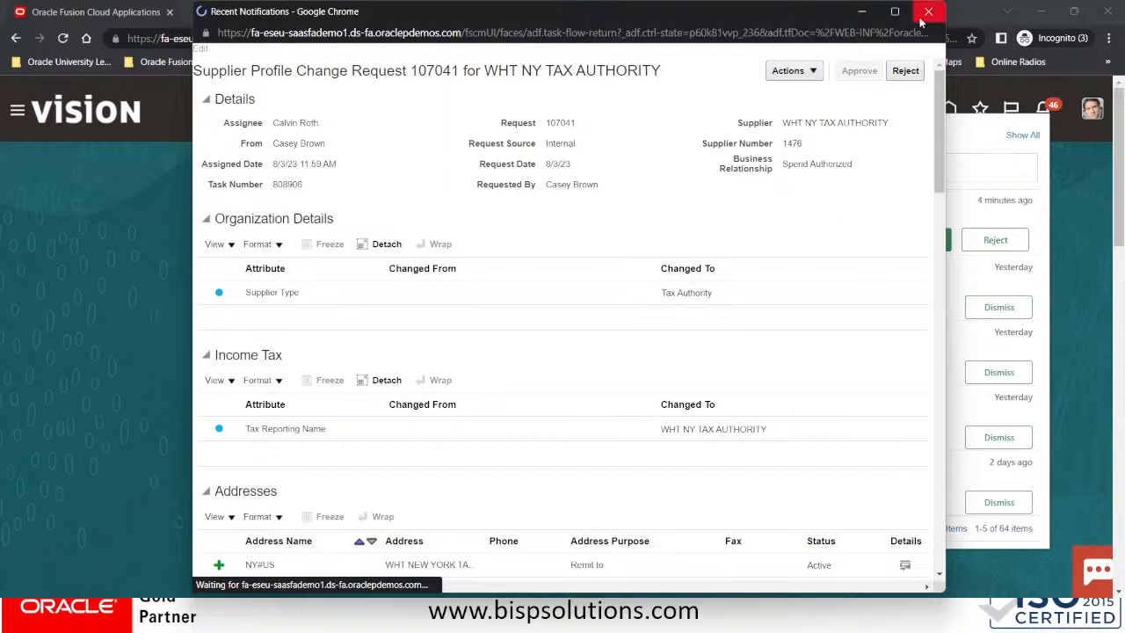
left_click(928, 13)
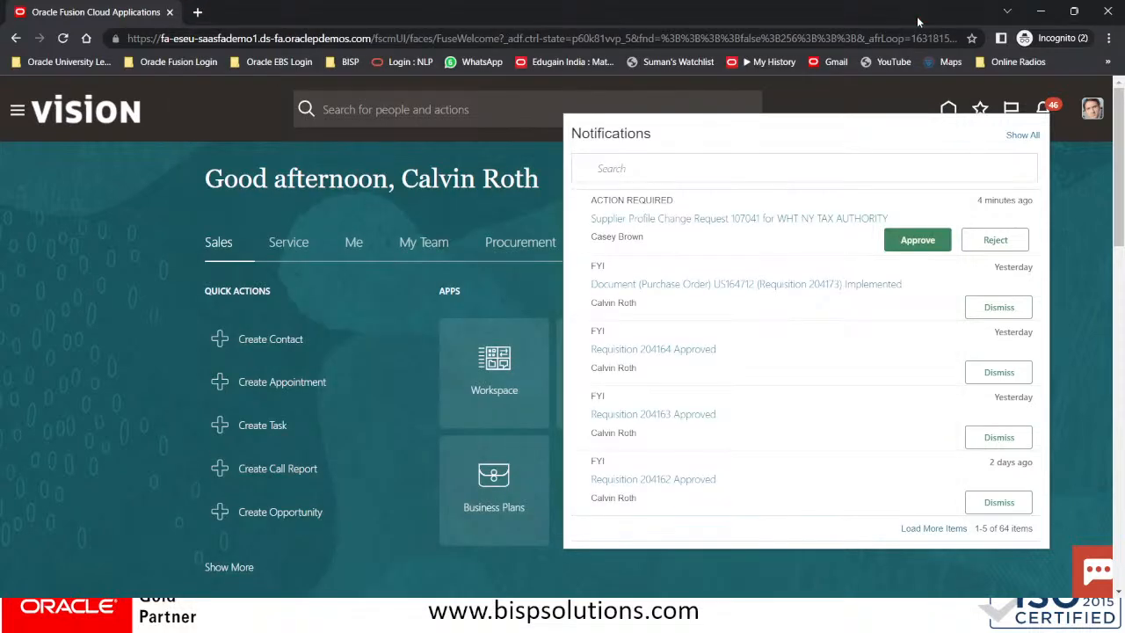
left_click(48, 118)
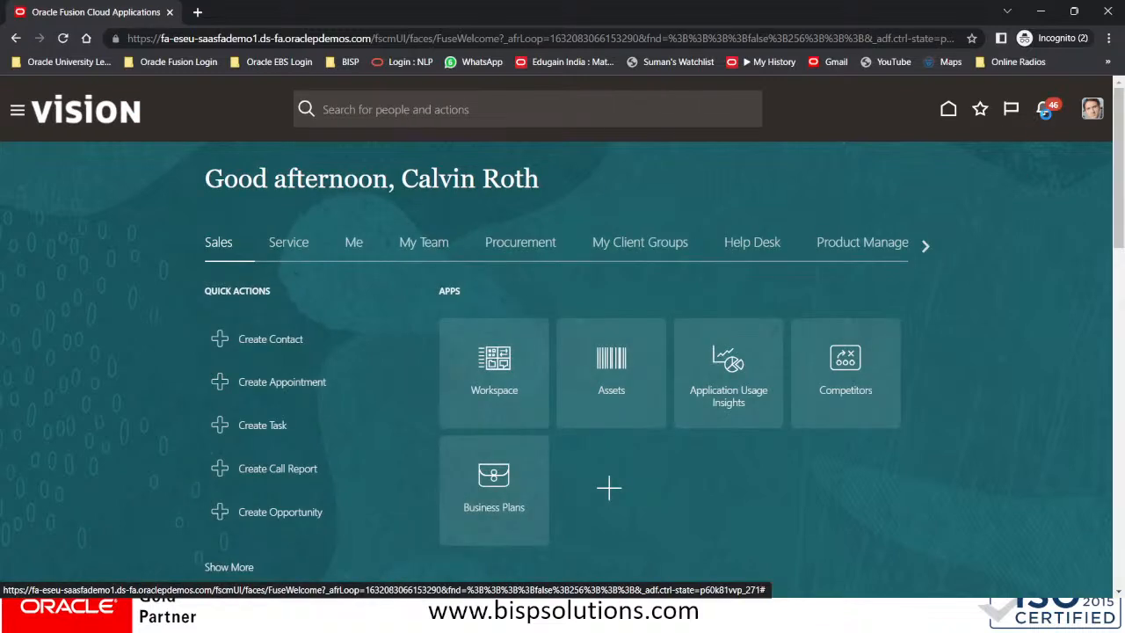
Re-run the WHT supplier search and edit WHT NY TAX AUTHORITY, showing its empty Sites list
left_click(1044, 111)
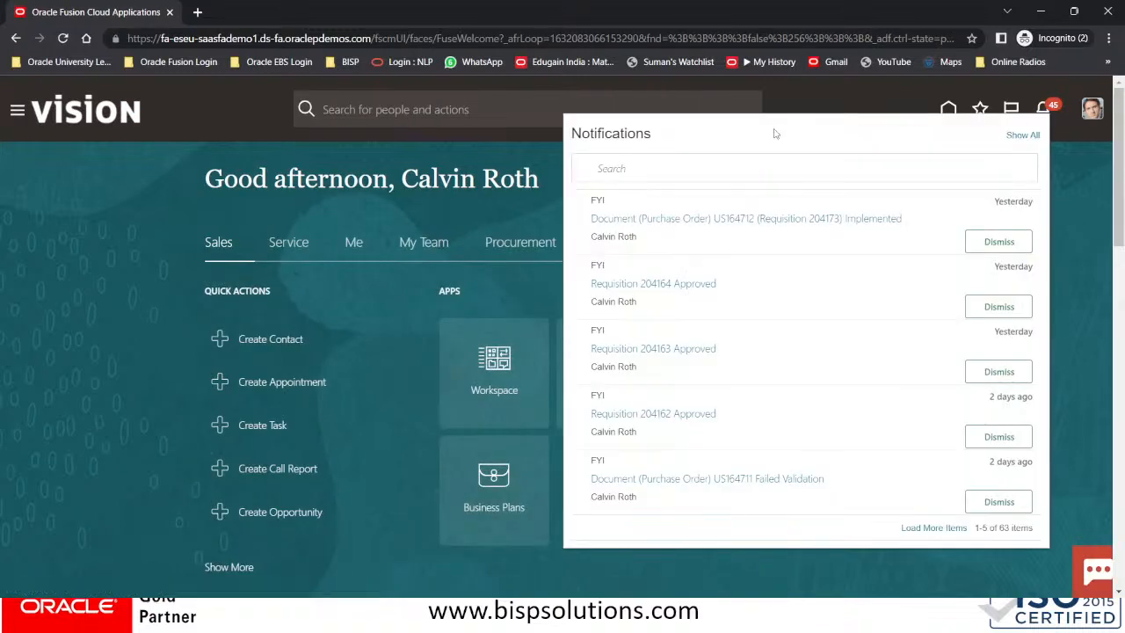
key("alt+Tab")
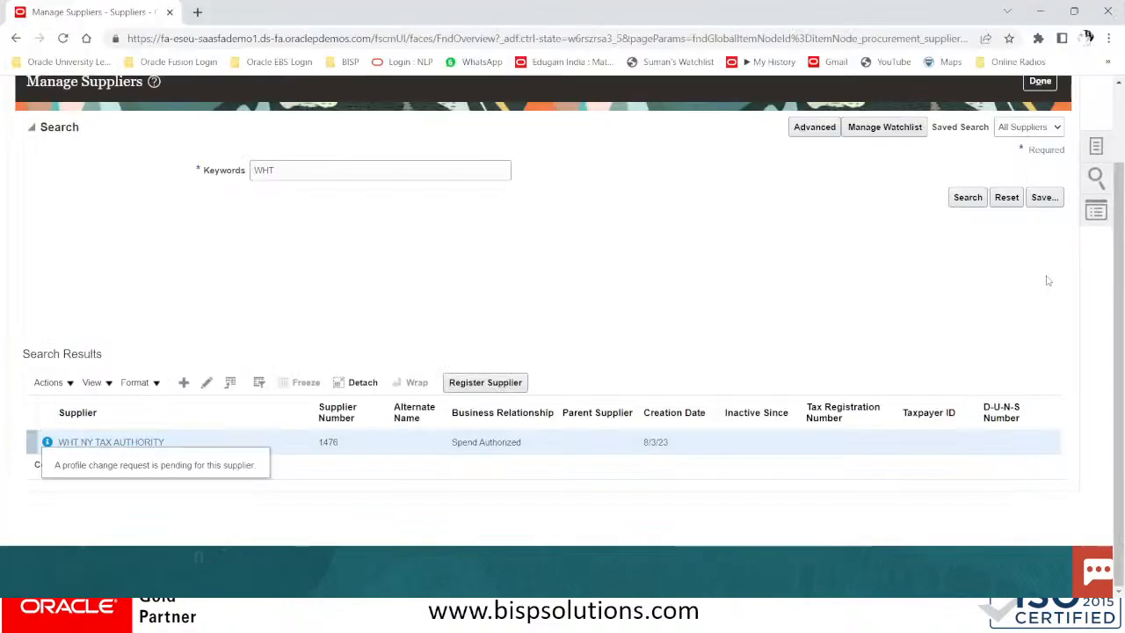
left_click(968, 197)
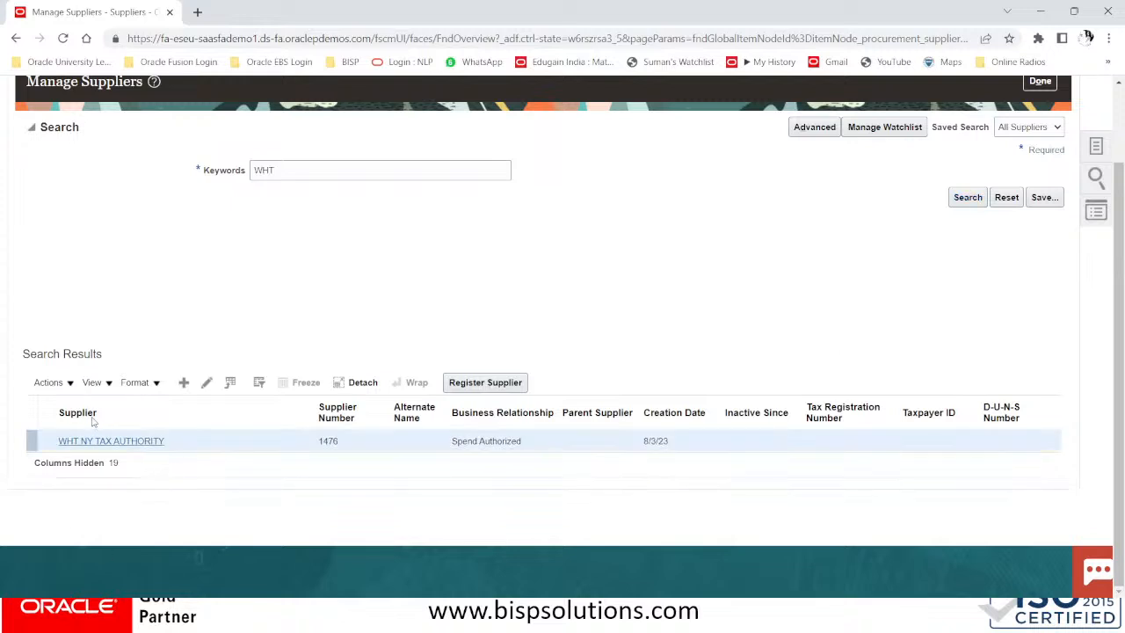
left_click(211, 383)
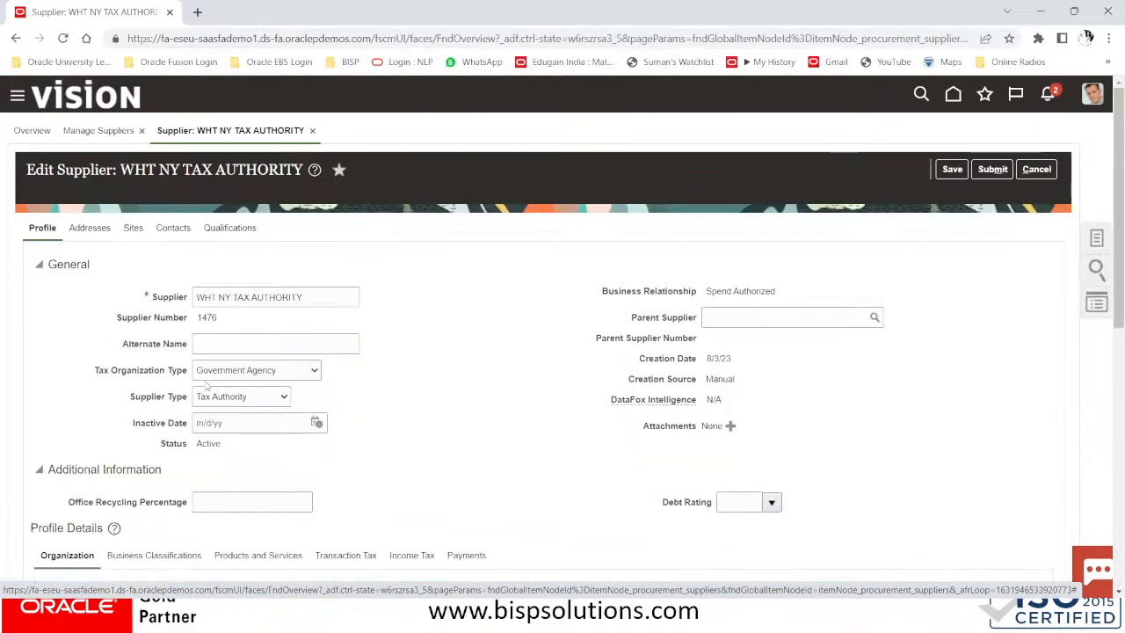
left_click(132, 228)
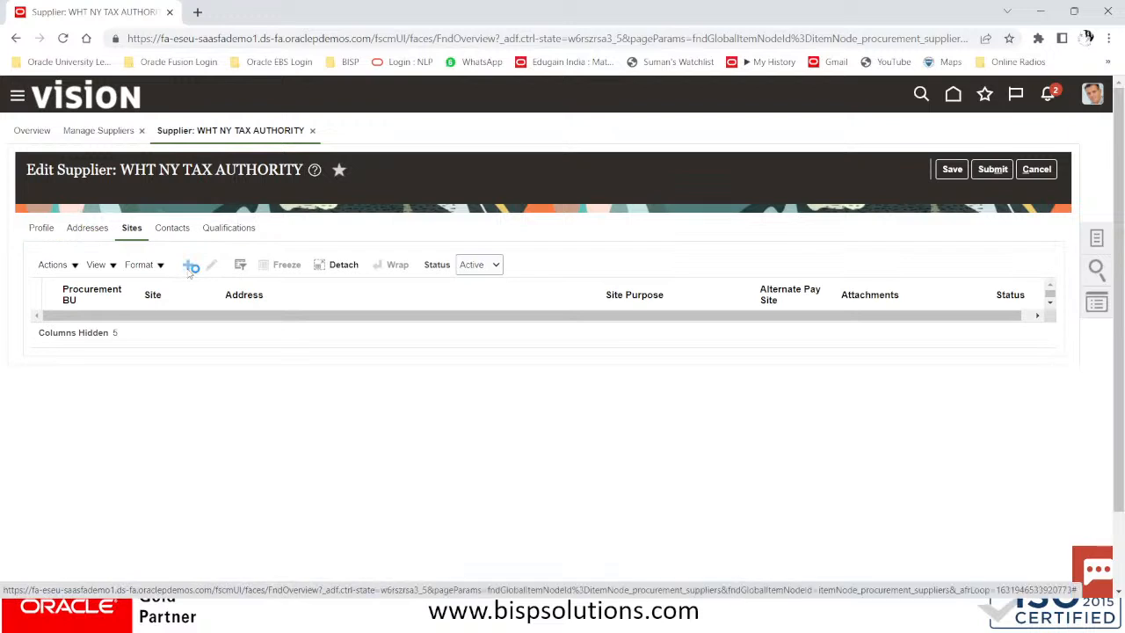
Add site NY#US on the NY#US address, marked Primary pay, and save it
left_click(190, 267)
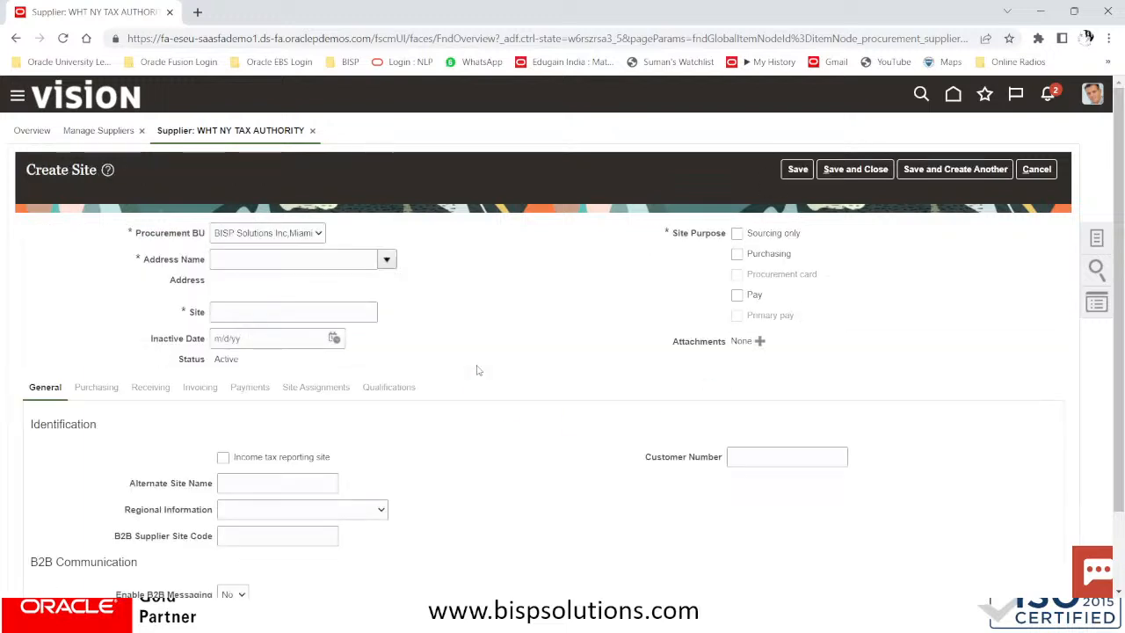
left_click(387, 259)
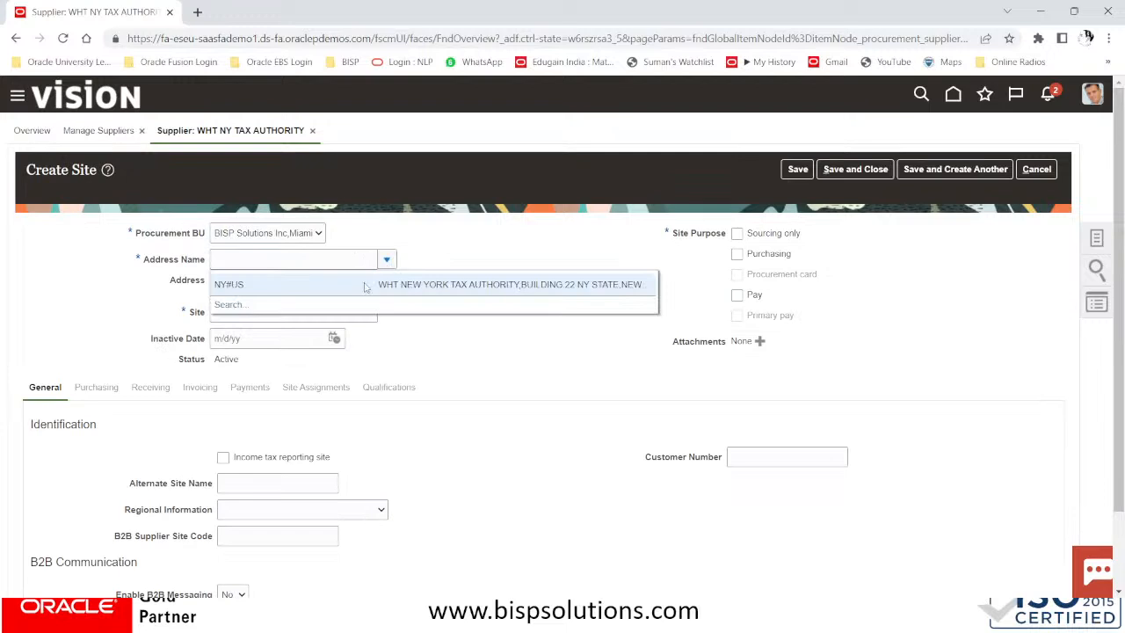
left_click(261, 288)
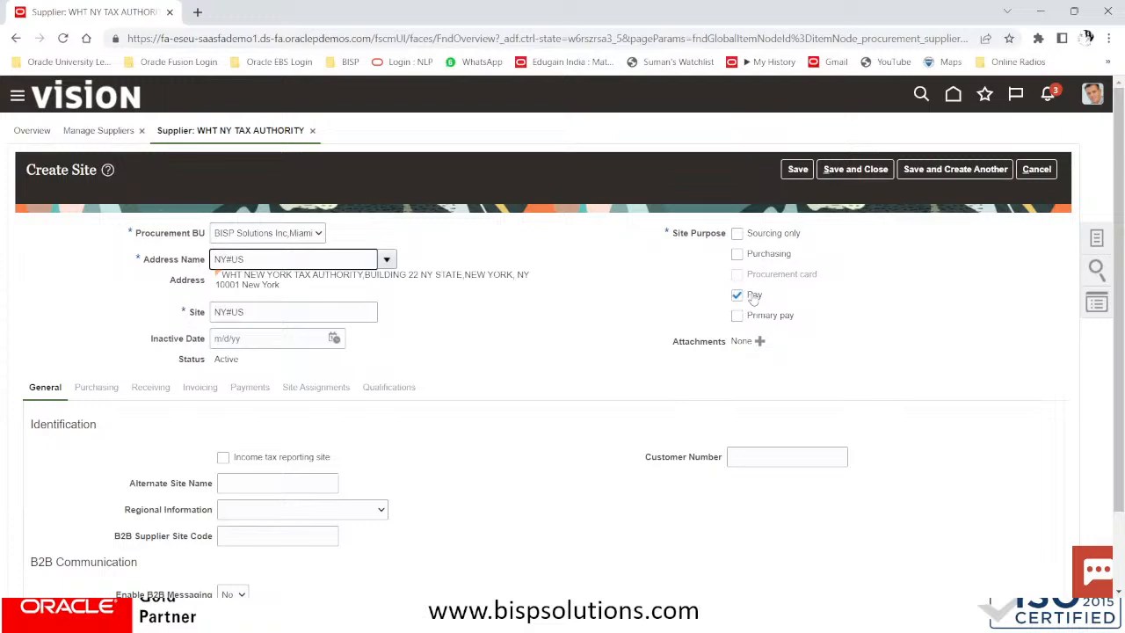
left_click(736, 314)
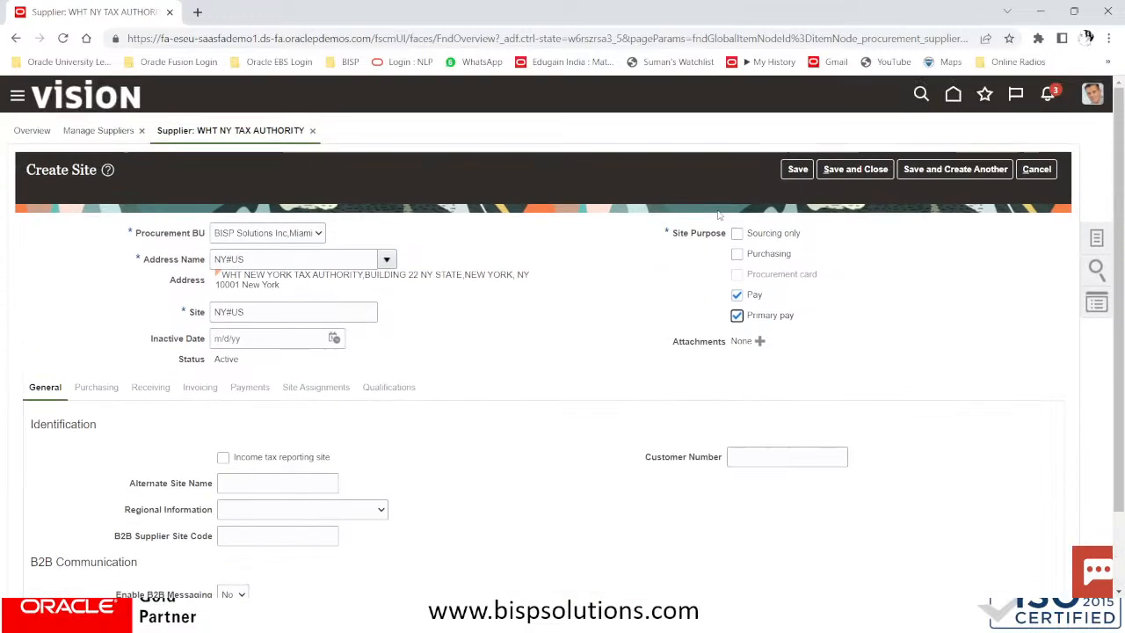
left_click(798, 171)
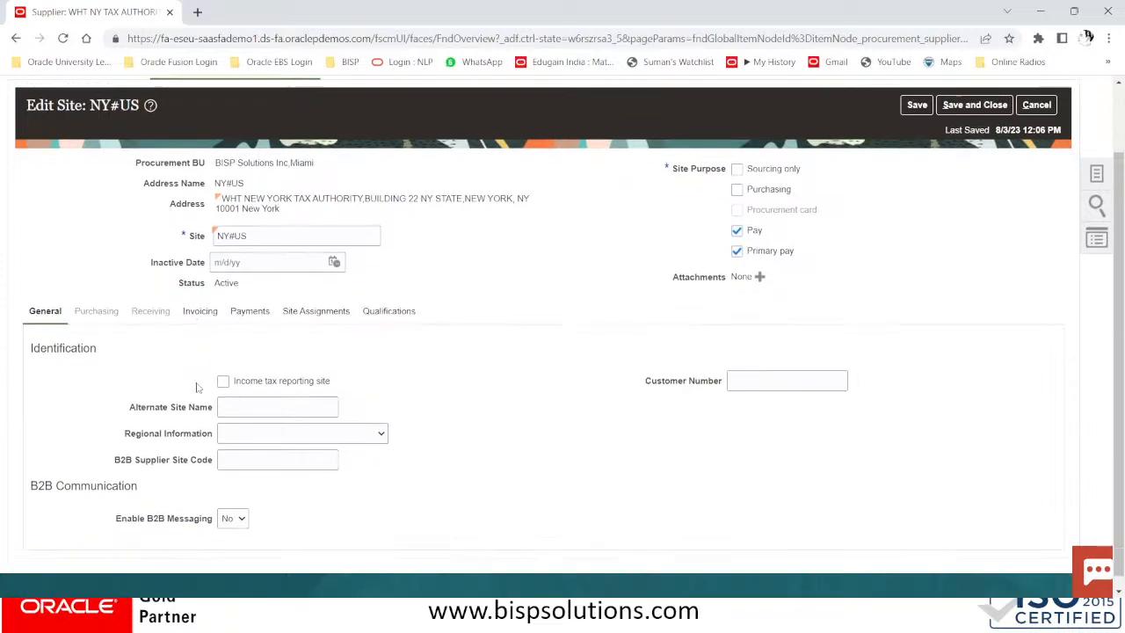
Set the site's invoice currency and payment currency to US Dollar
left_click(216, 377)
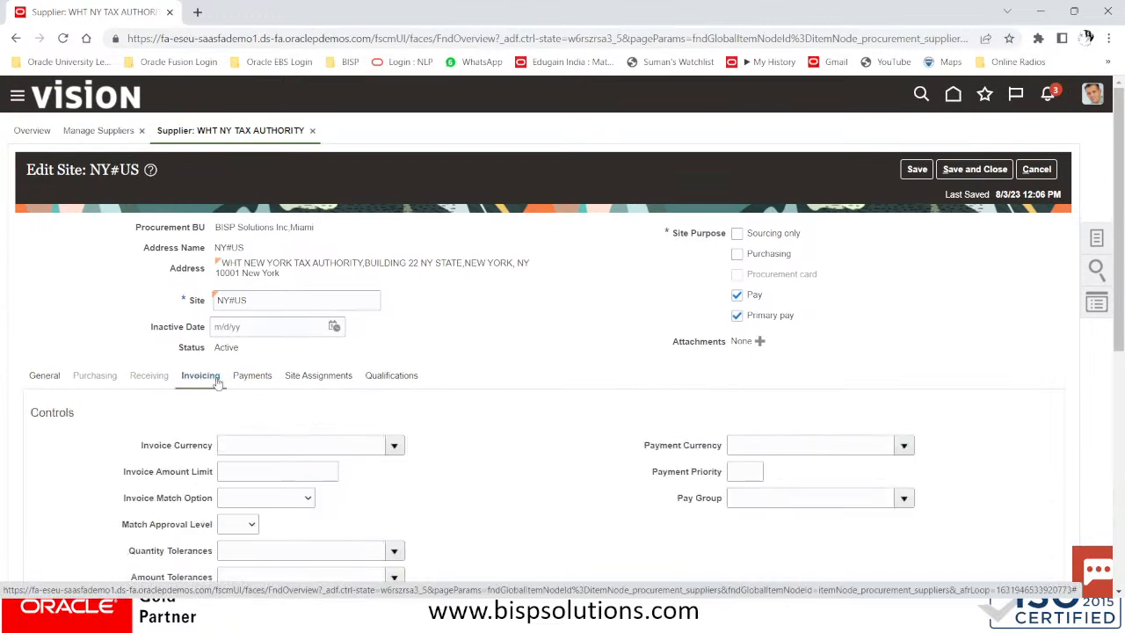
left_click(394, 446)
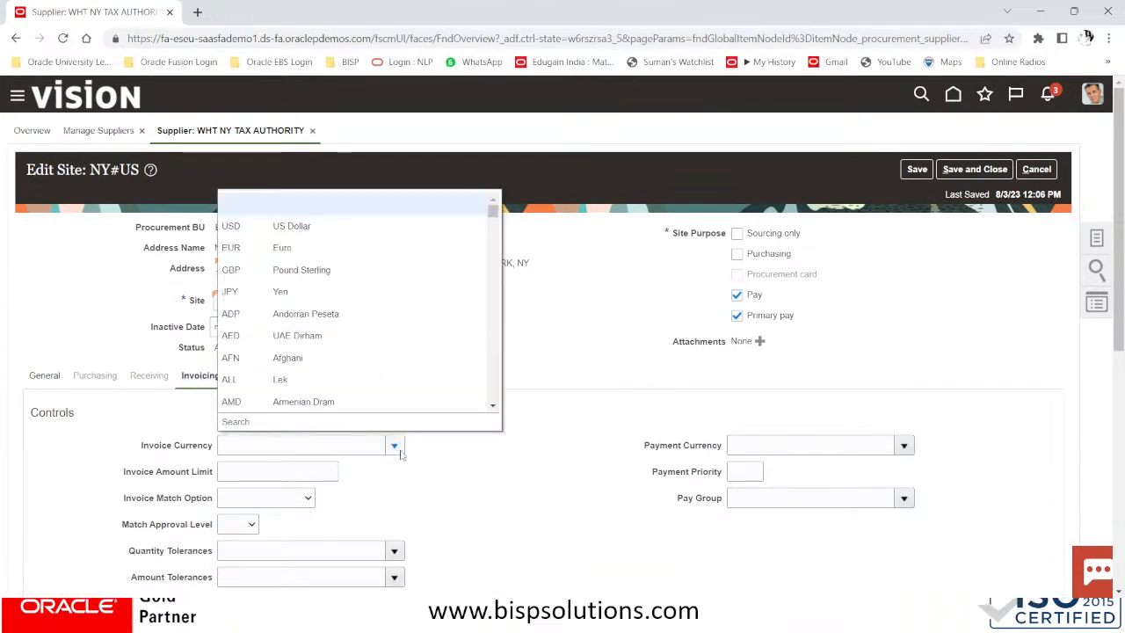
left_click(295, 226)
left_click(794, 444)
left_click(905, 446)
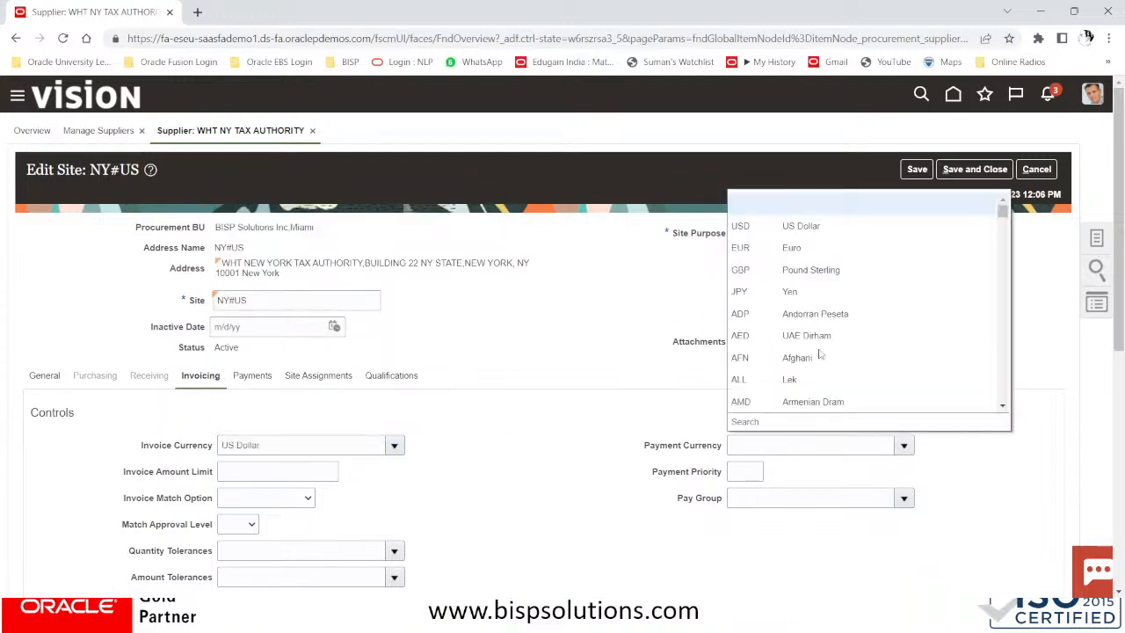
left_click(797, 226)
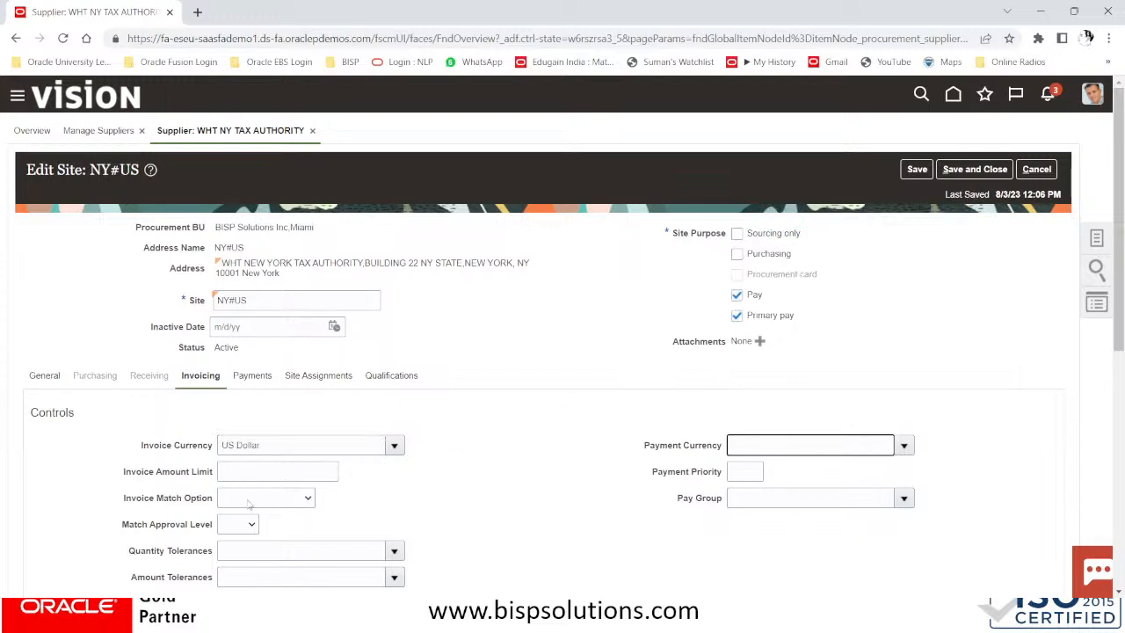
Search pay groups for TAX, then WHT, and close the search without choosing one
scroll(538, 512, "down", 1)
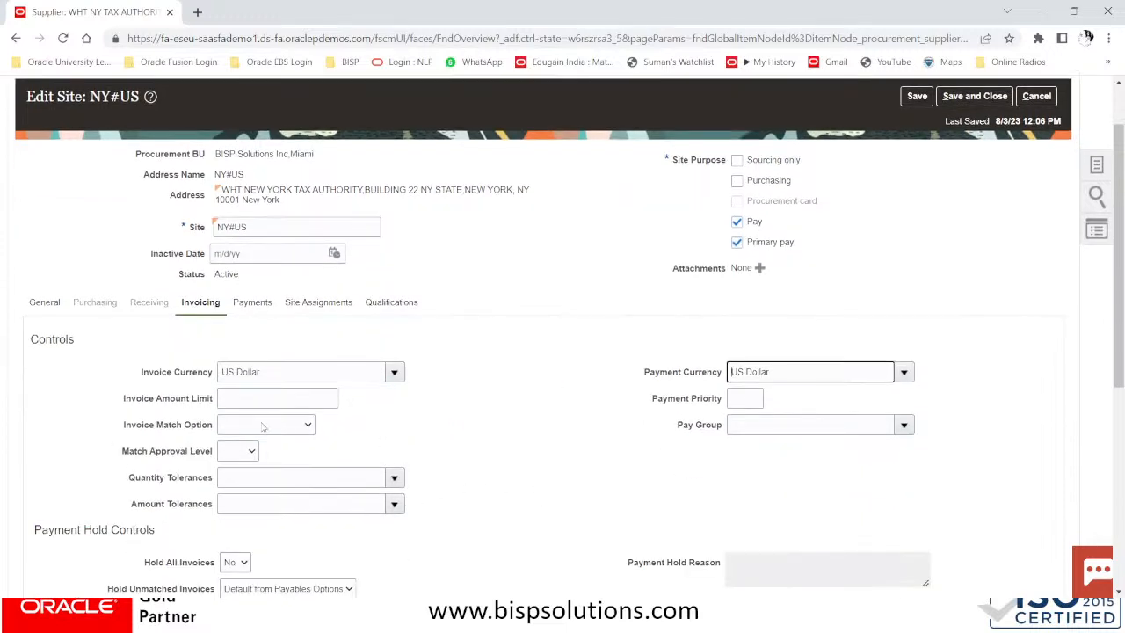
left_click(789, 429)
left_click(904, 425)
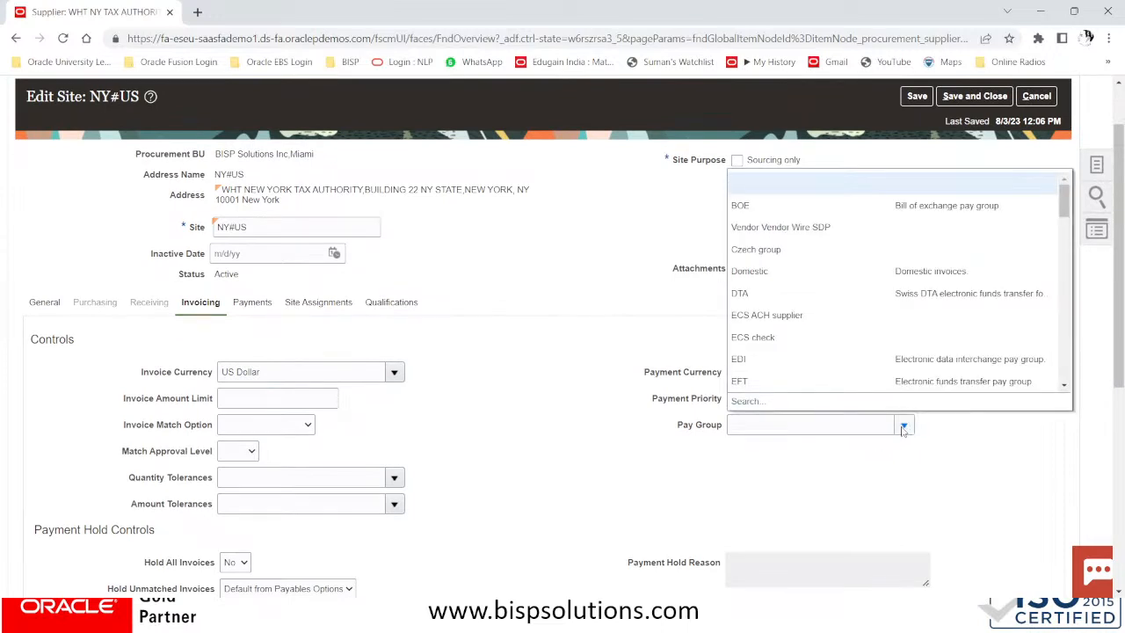
left_click(743, 402)
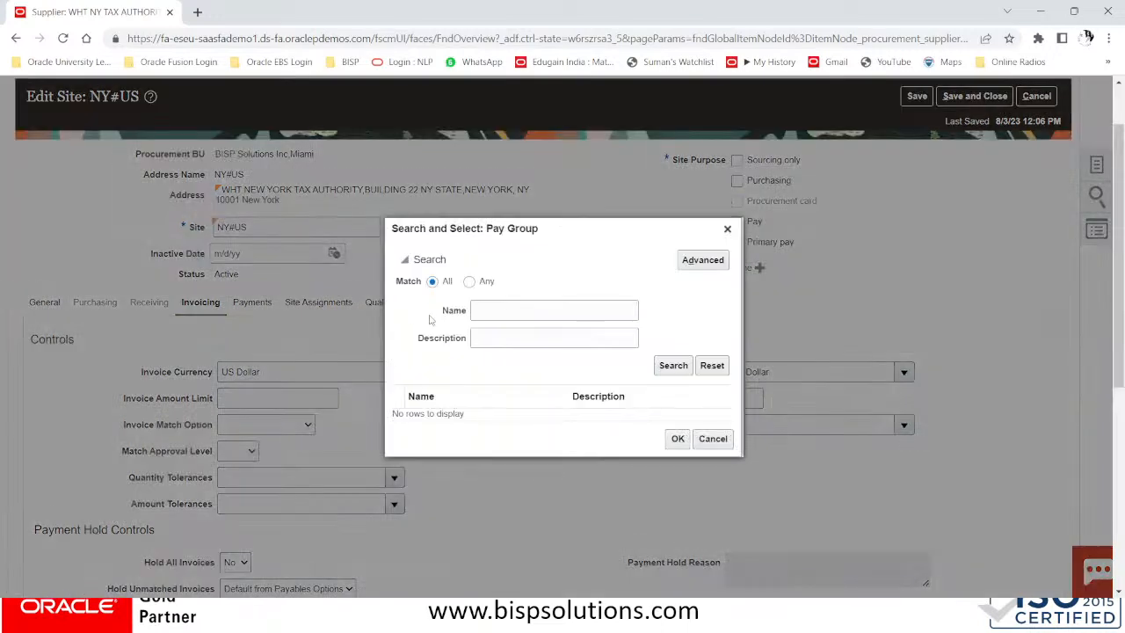
left_click(526, 310)
type("TAX")
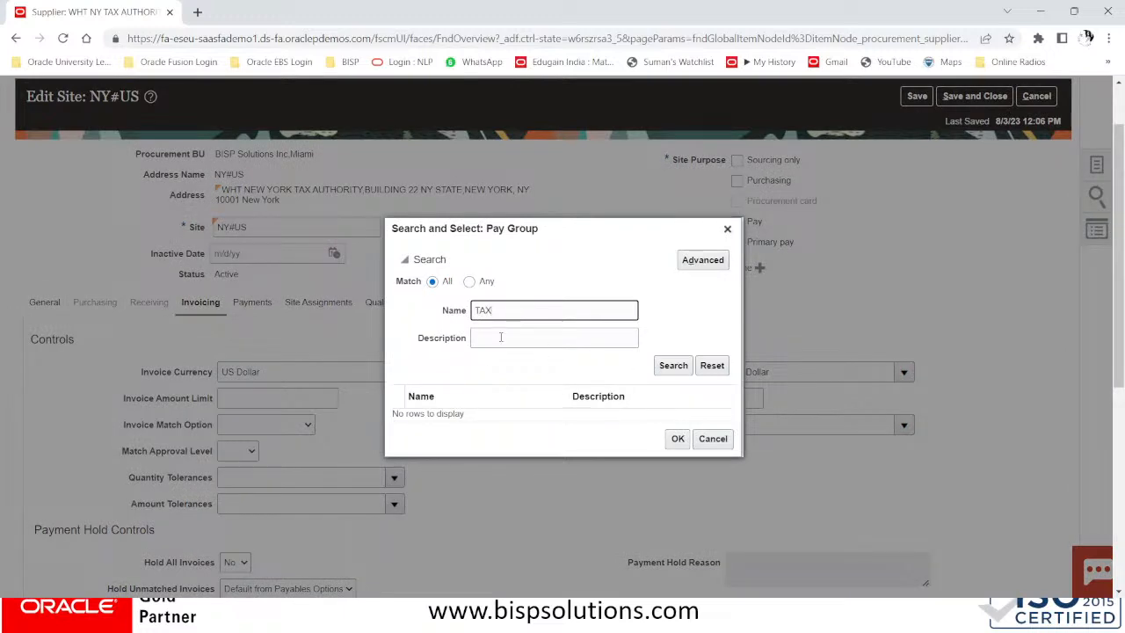
left_click_drag(521, 304, 377, 307)
key("BackSpace")
type("WHT")
left_click(673, 365)
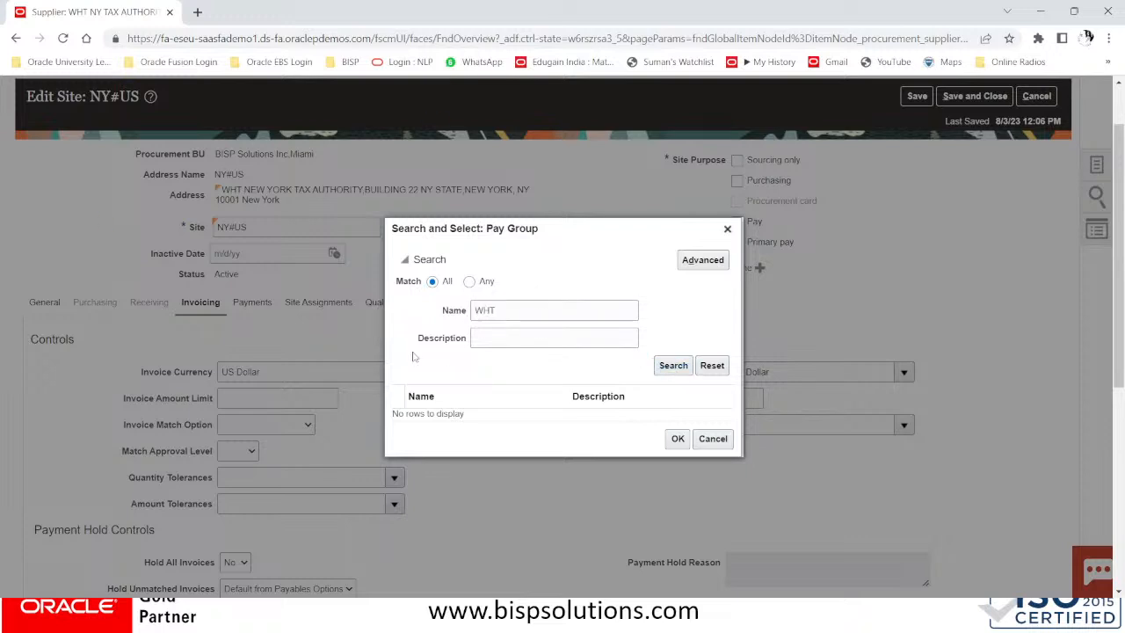
left_click(727, 229)
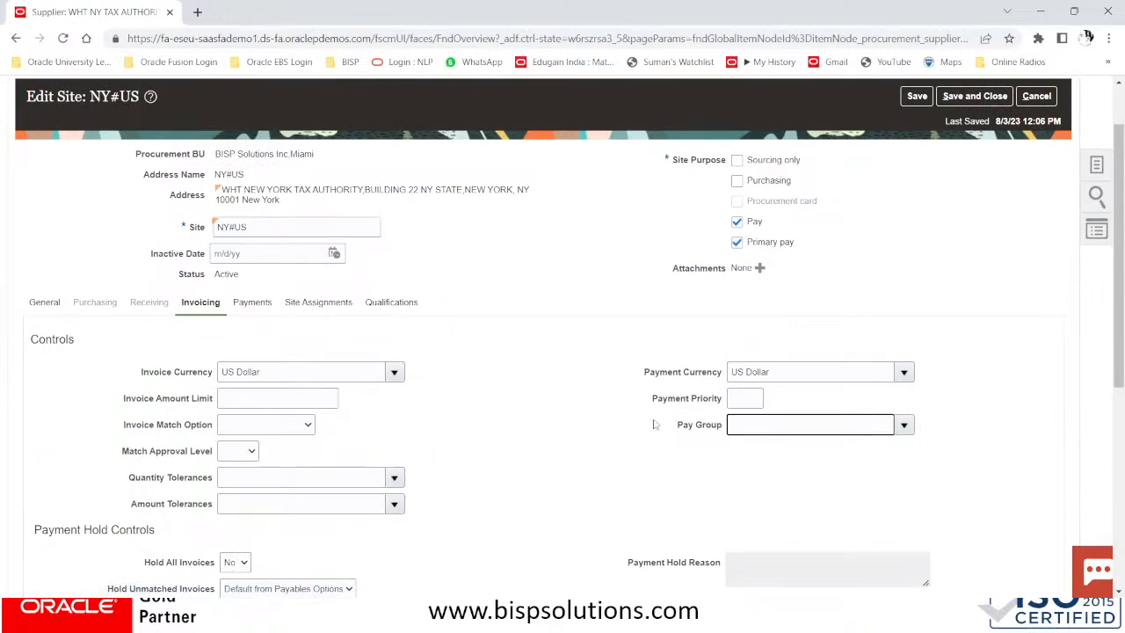
Set payment terms to End of Month and terms date basis to System date
scroll(318, 431, "down", 2)
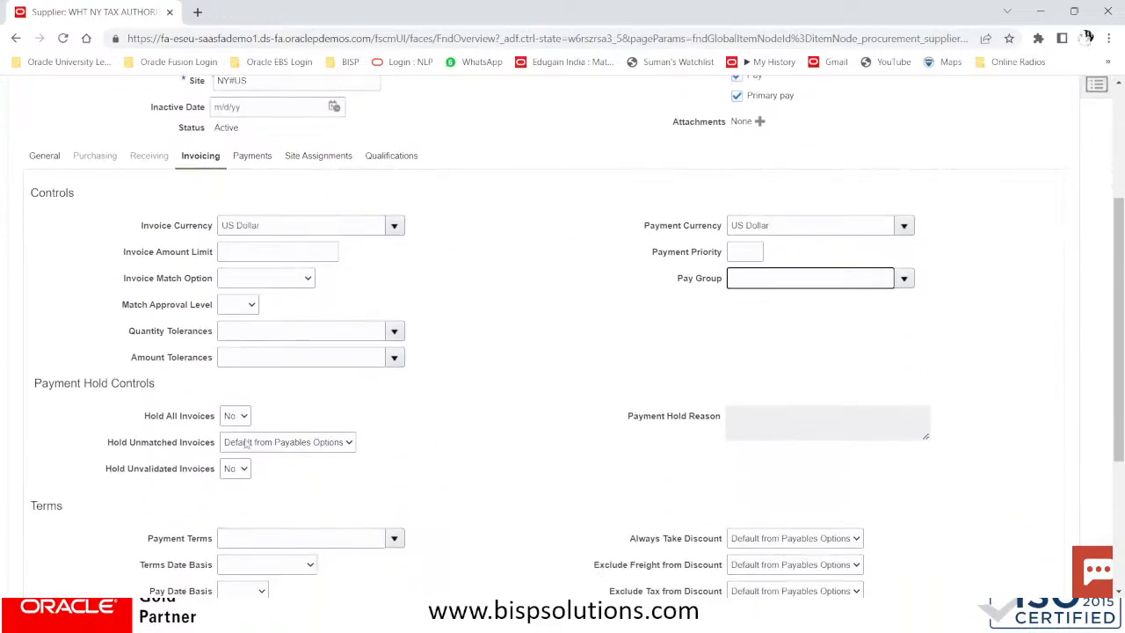
scroll(302, 446, "down", 2)
left_click(298, 393)
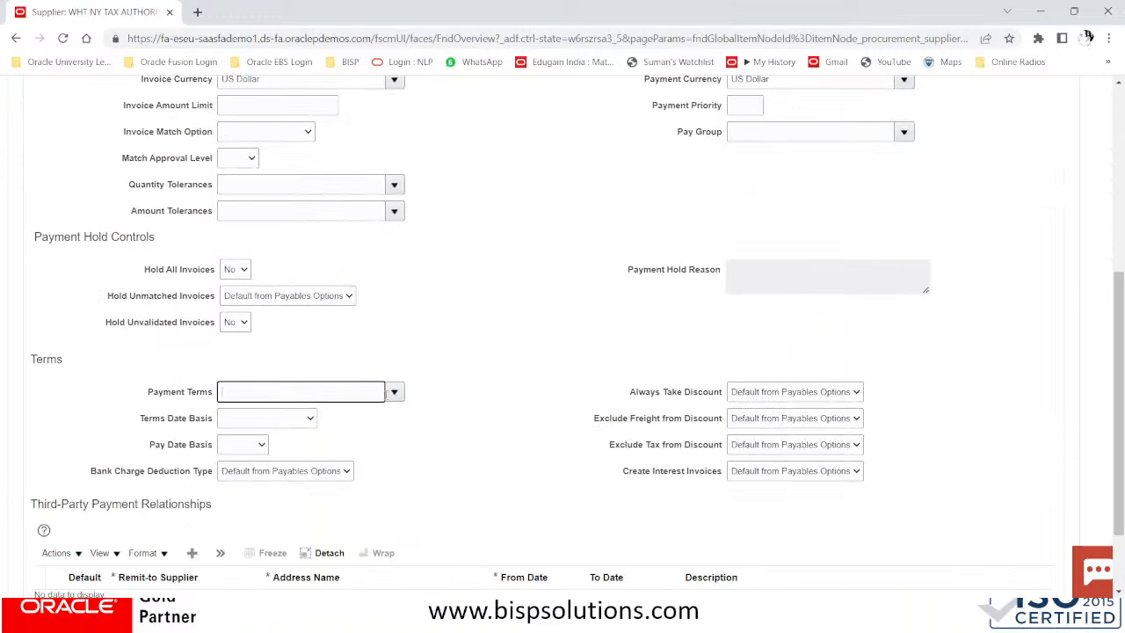
left_click(394, 391)
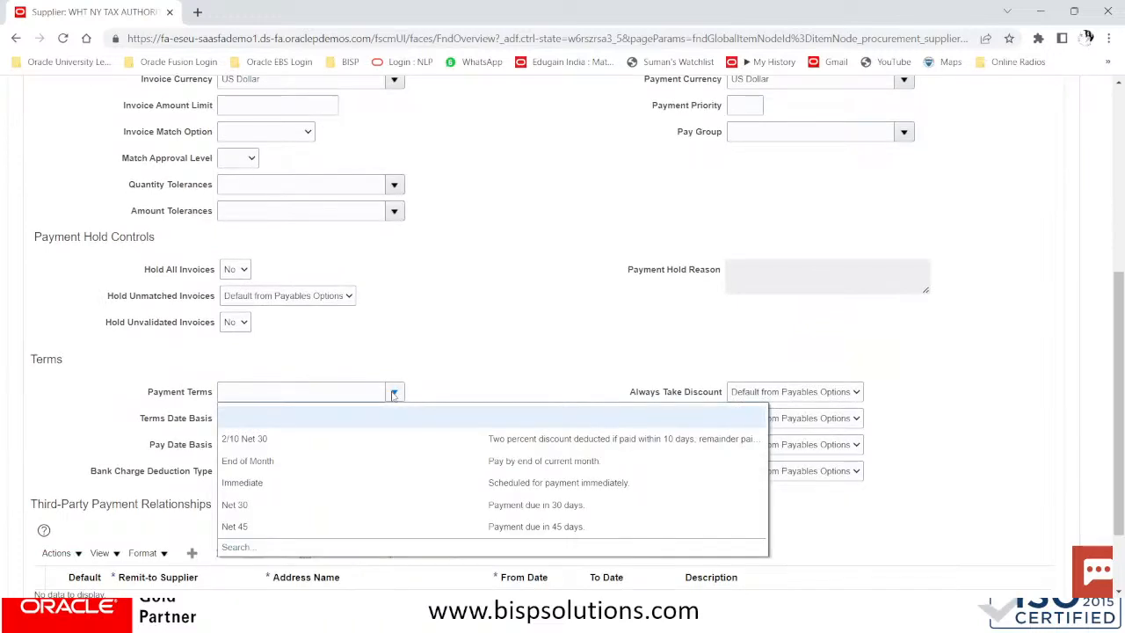
left_click(277, 465)
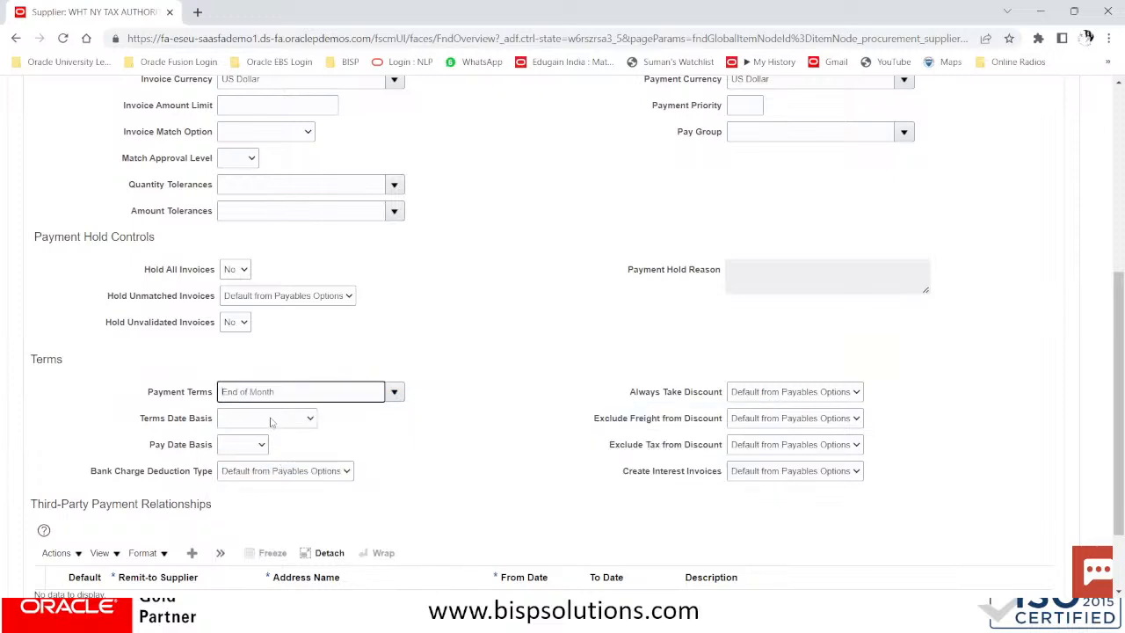
left_click(271, 420)
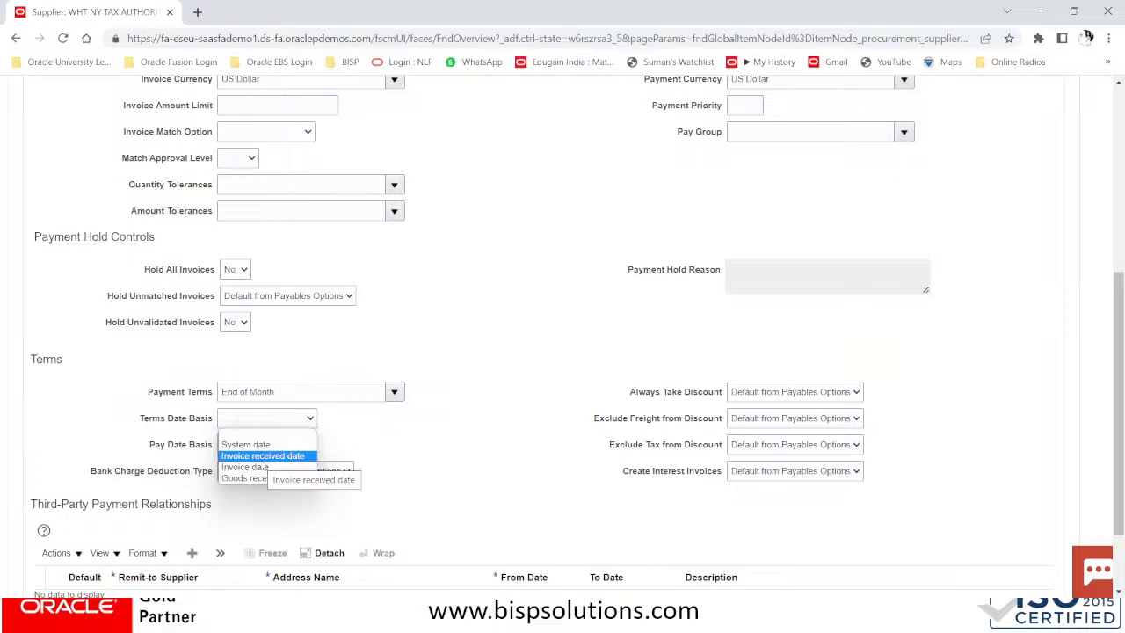
left_click(262, 445)
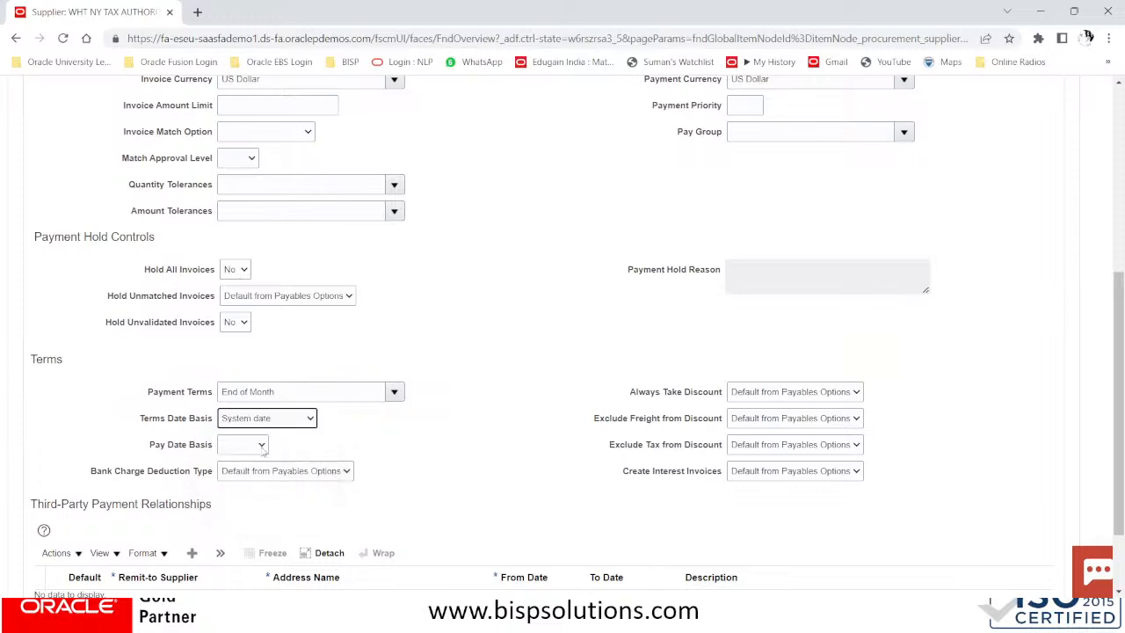
left_click(251, 445)
scroll(453, 492, "up", 5)
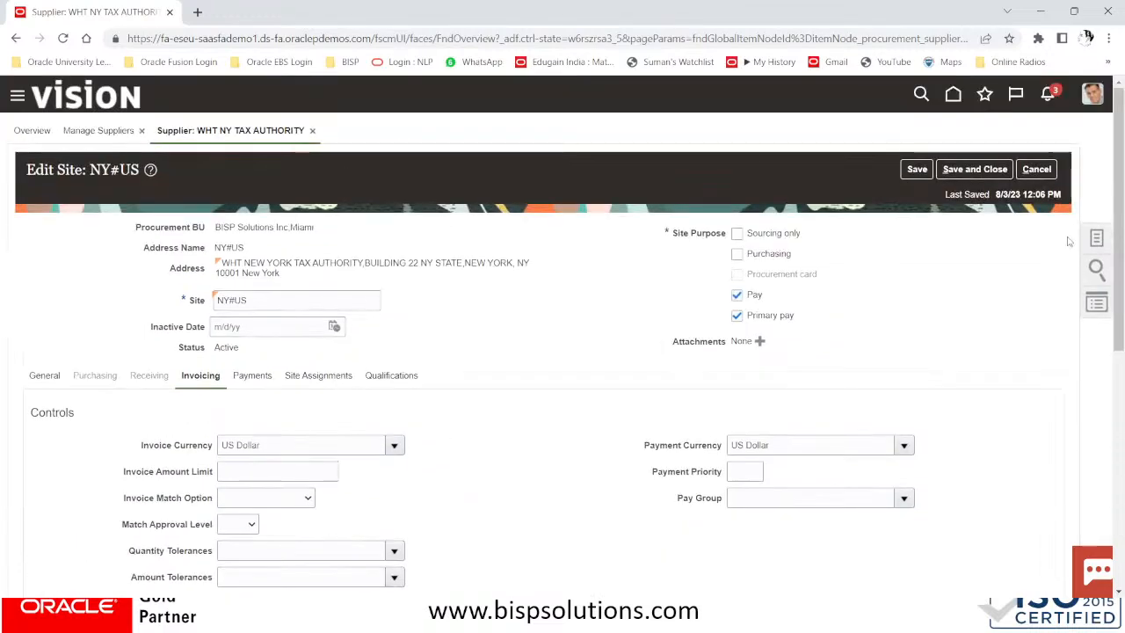
left_click(260, 382)
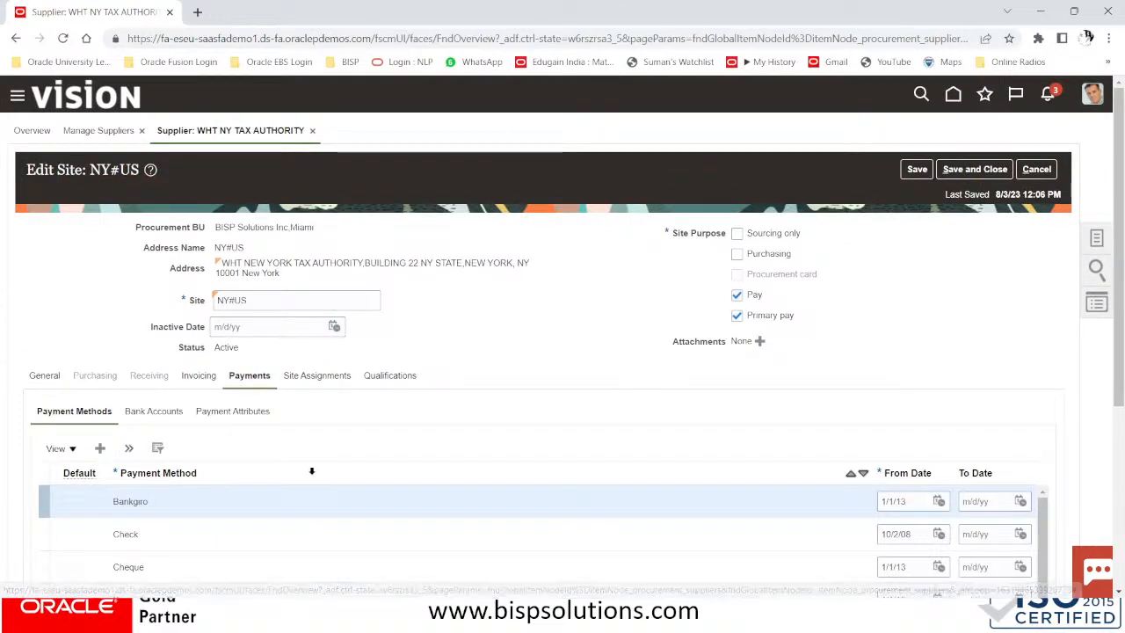
Make Electronic the site's default payment method
scroll(309, 397, "down", 2)
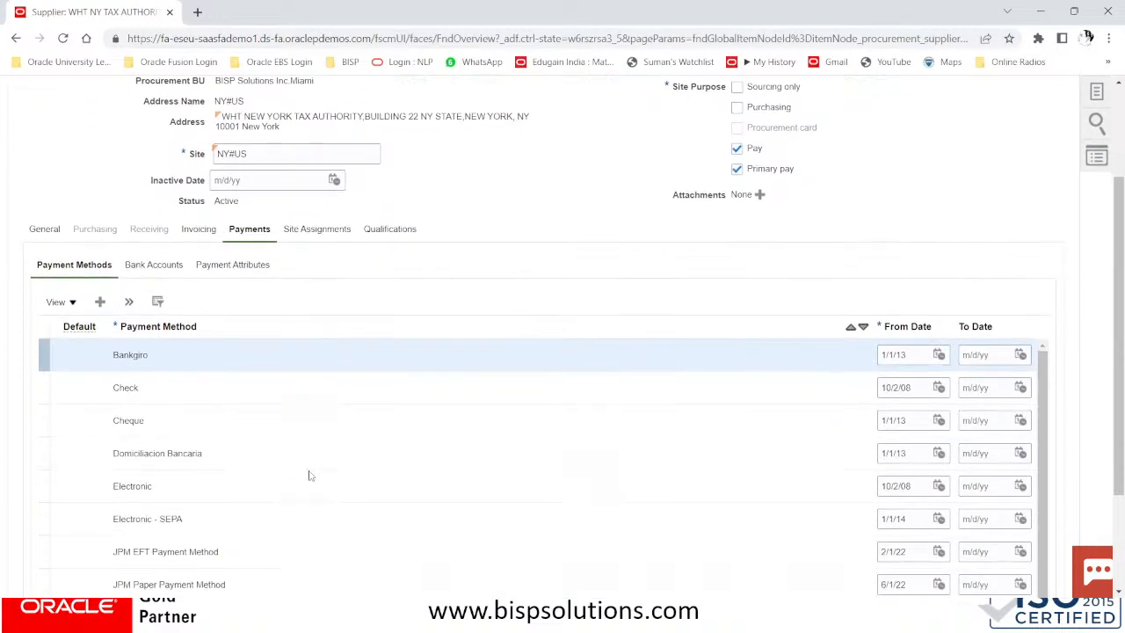
left_click(42, 486)
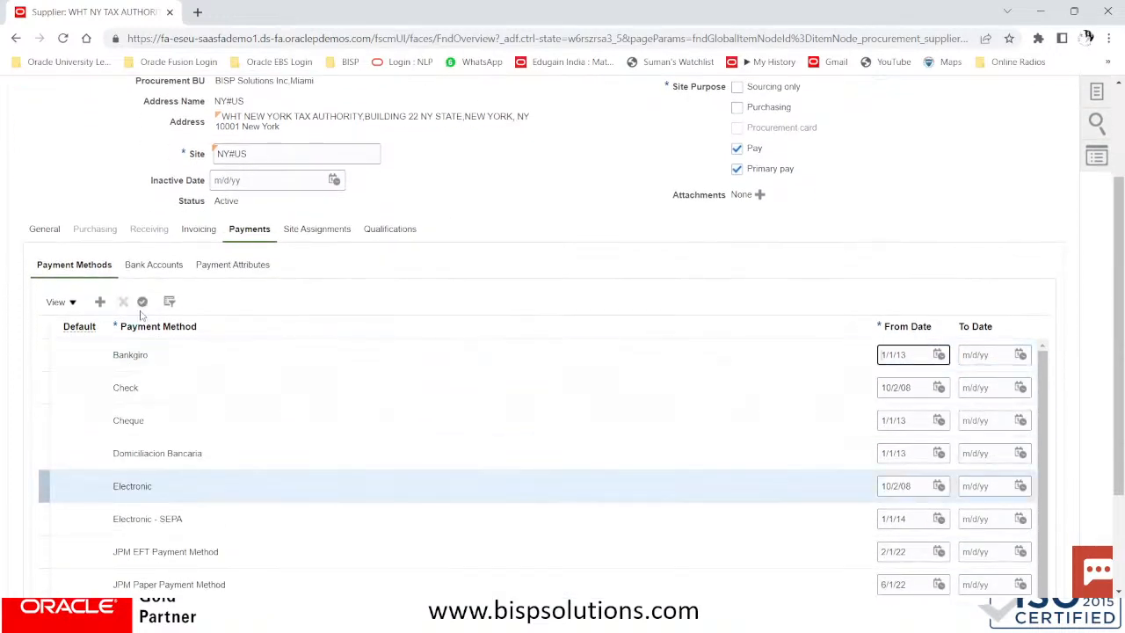
left_click(145, 304)
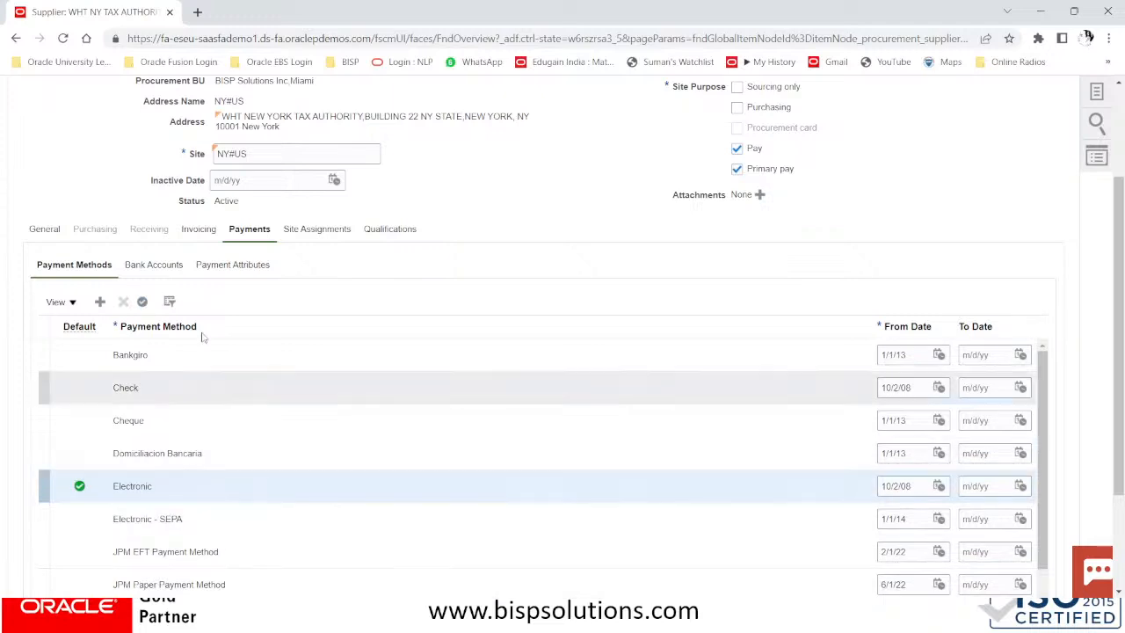
Autocreate the site's business unit assignment, then save and close the site
left_click(327, 229)
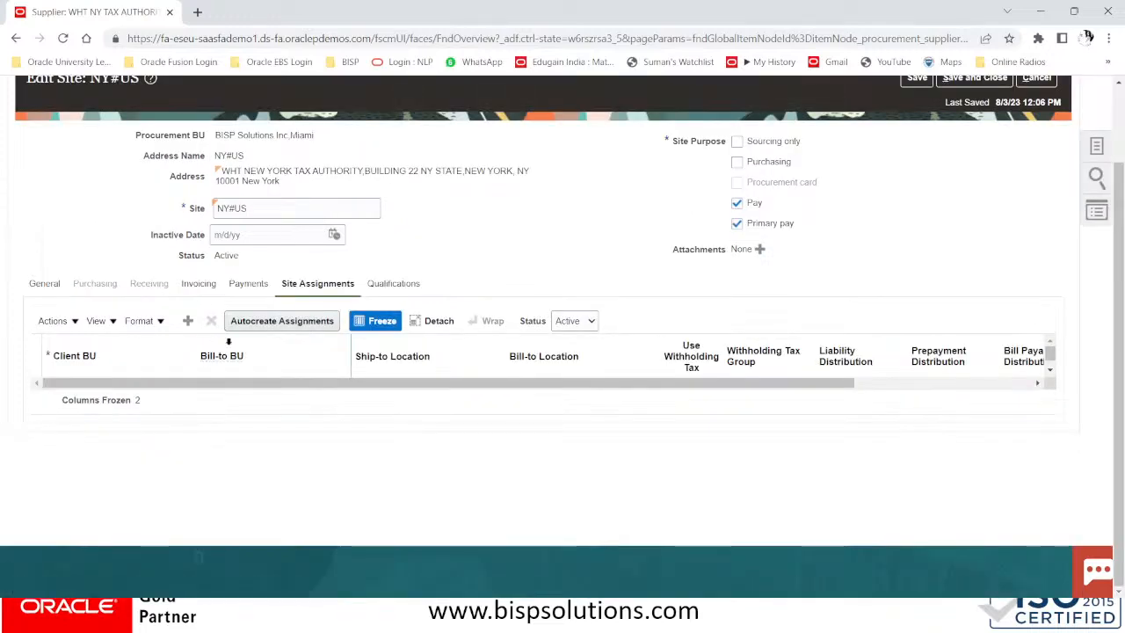
left_click(310, 322)
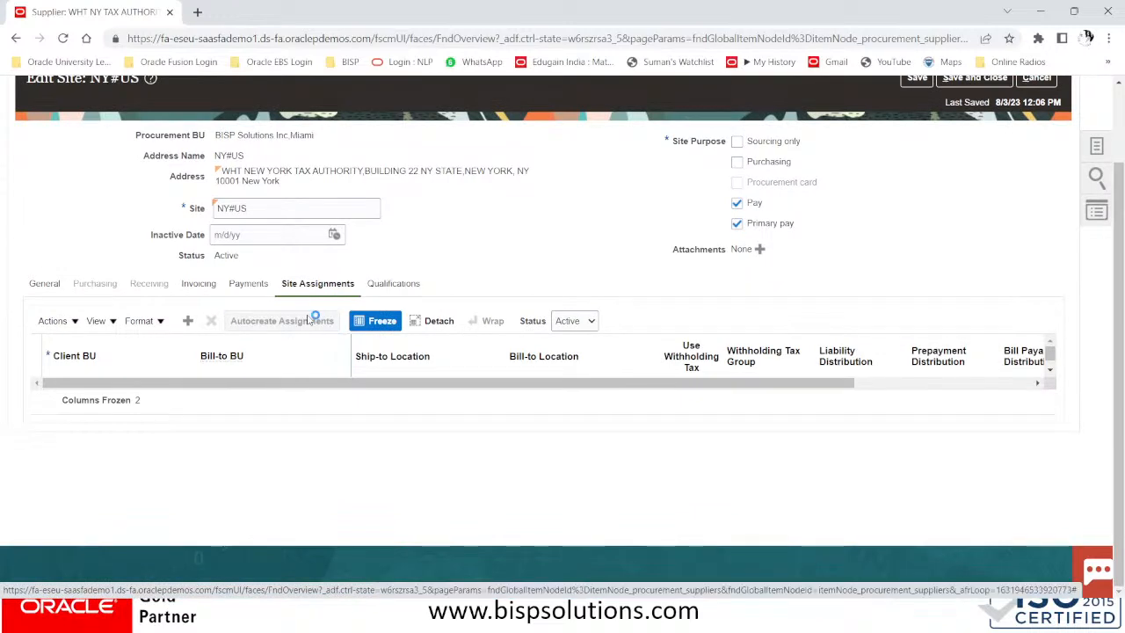
left_click(423, 395)
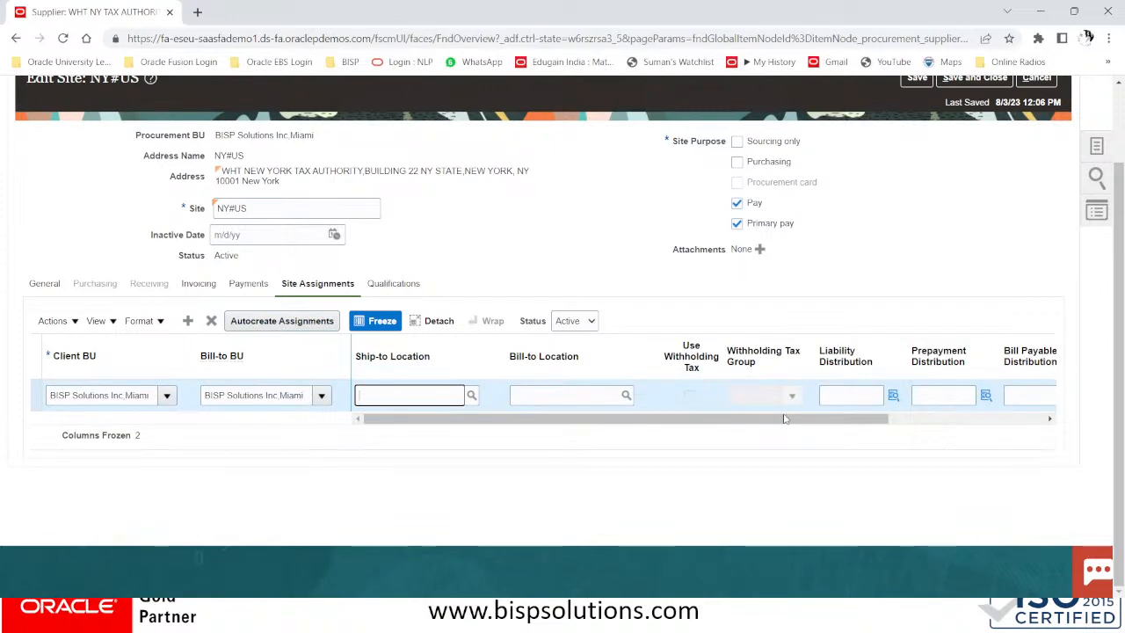
scroll(785, 413, "up", 2)
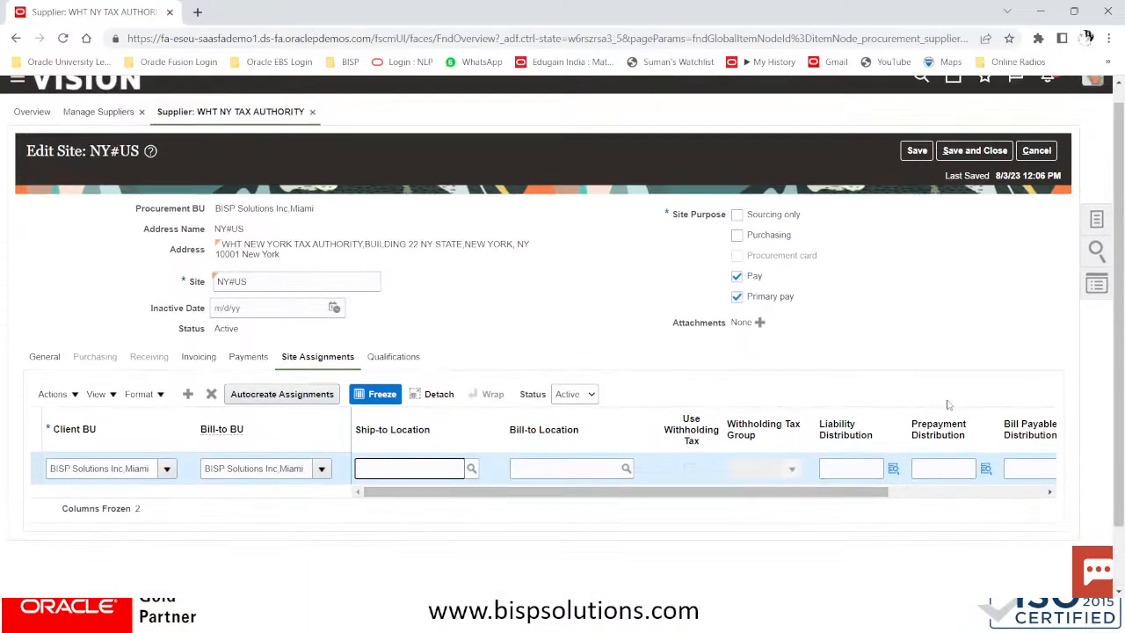
left_click(964, 151)
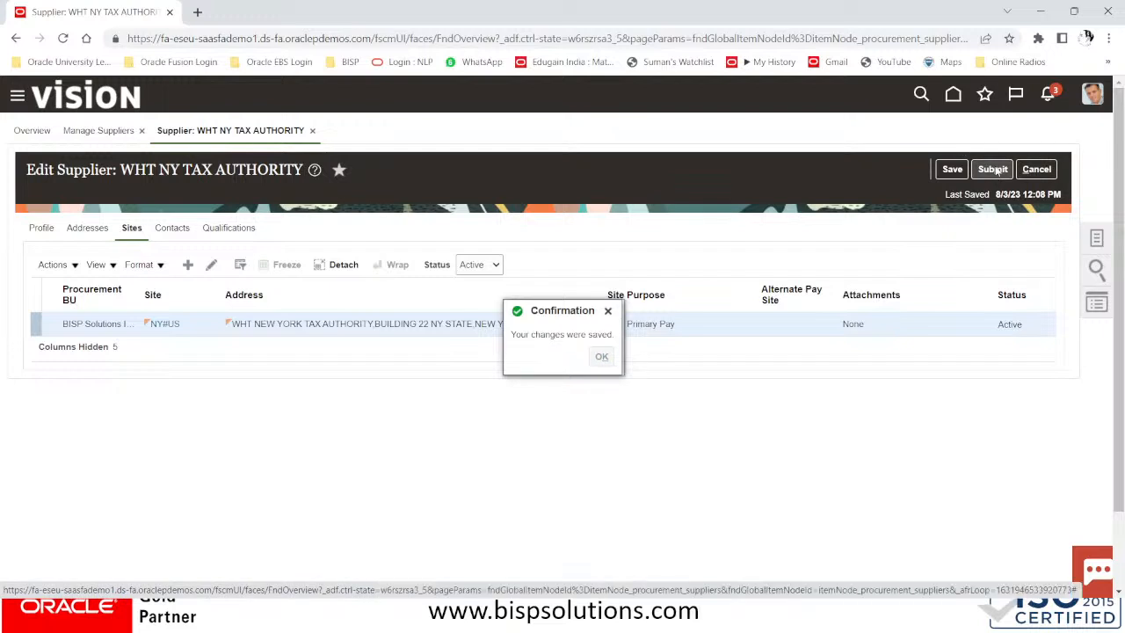
Submit the WHT NY TAX AUTHORITY supplier changes, confirm, and return to the home page
left_click(996, 170)
left_click(996, 170)
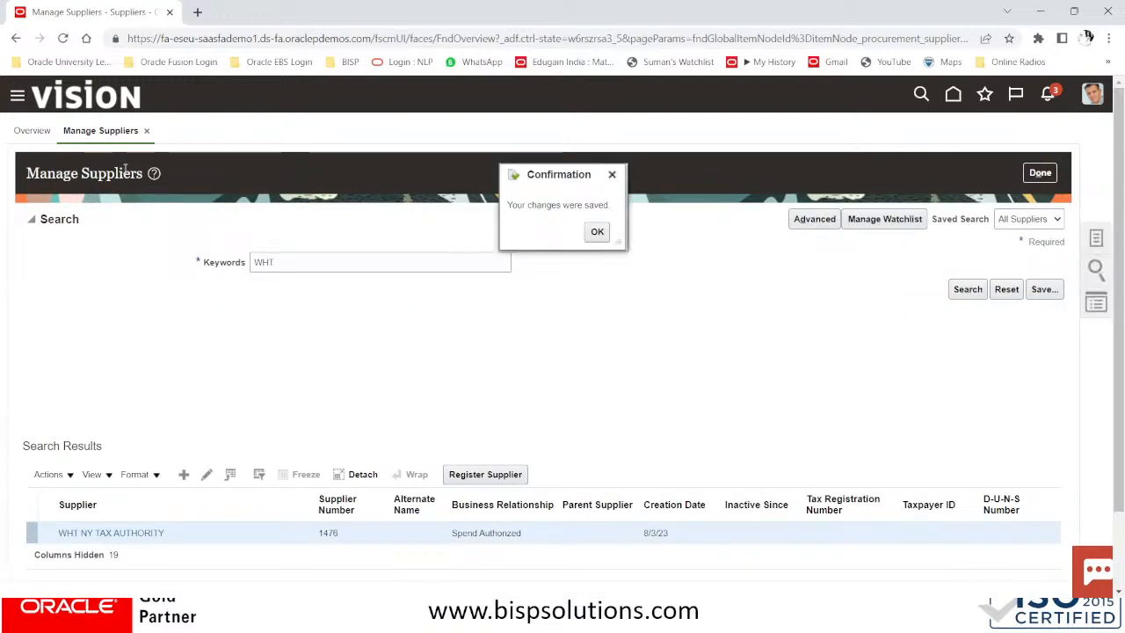
left_click(598, 234)
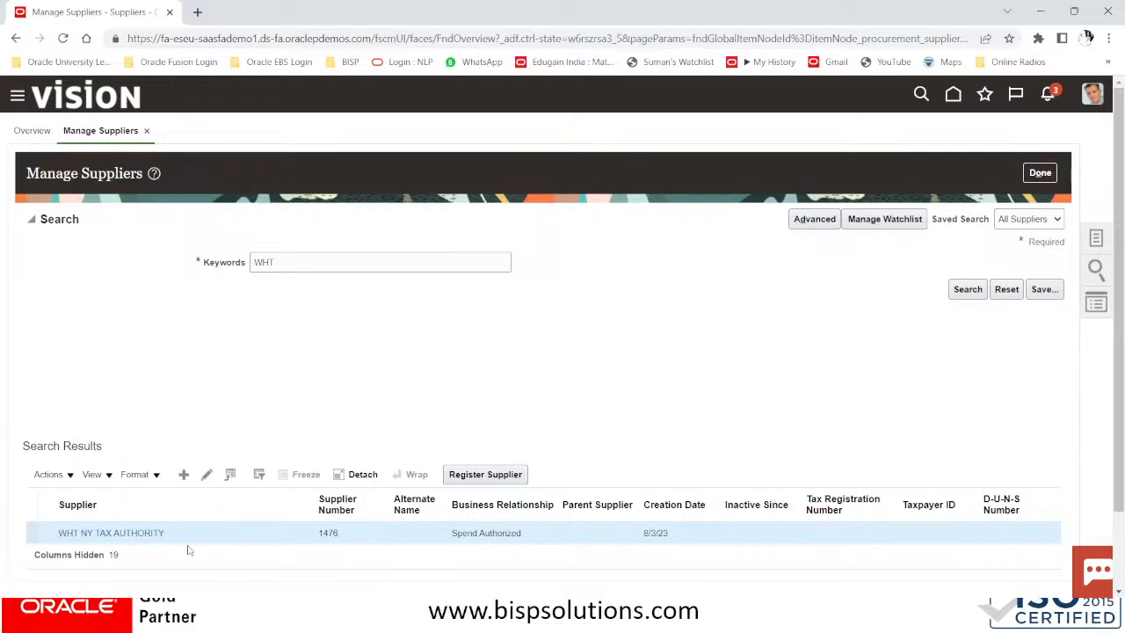
left_click_drag(167, 534, 60, 537)
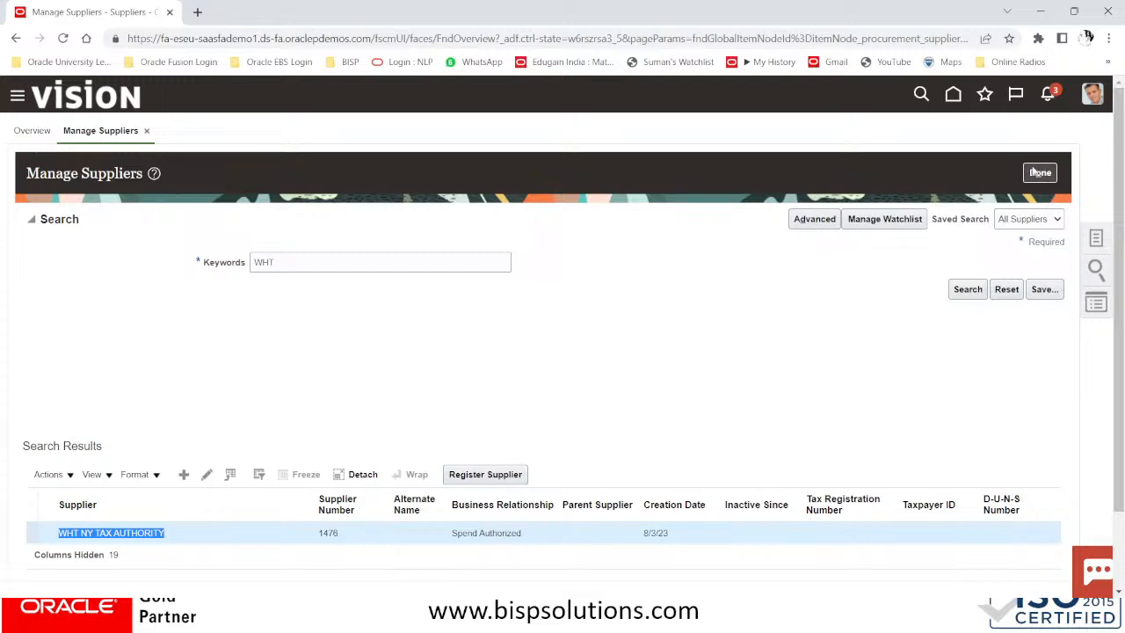
left_click(1055, 97)
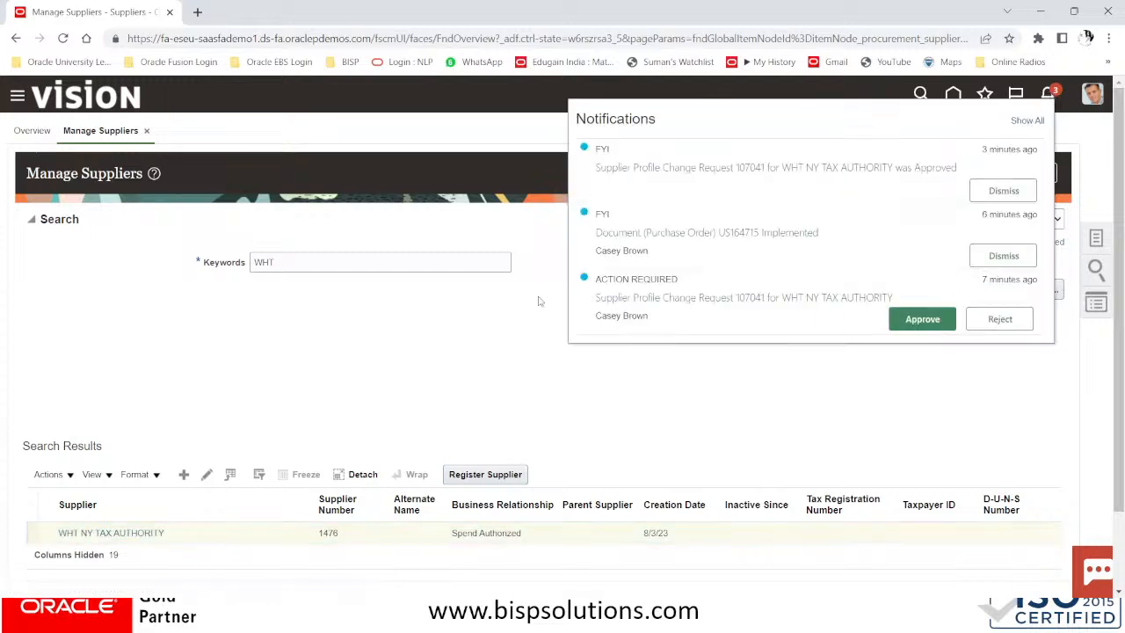
left_click(364, 328)
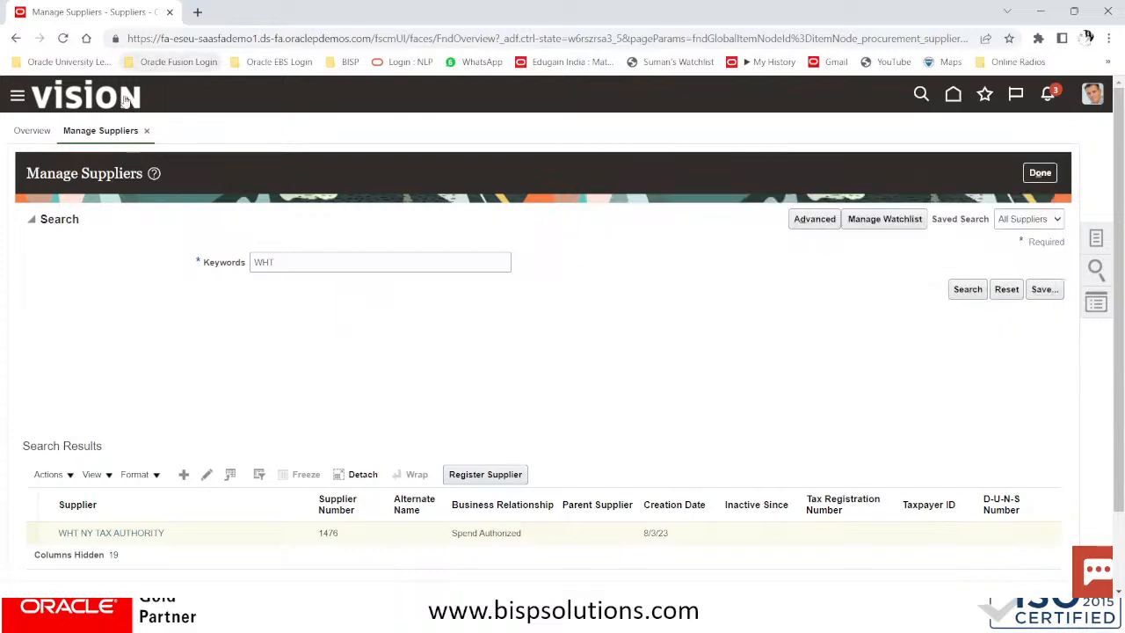
left_click(71, 100)
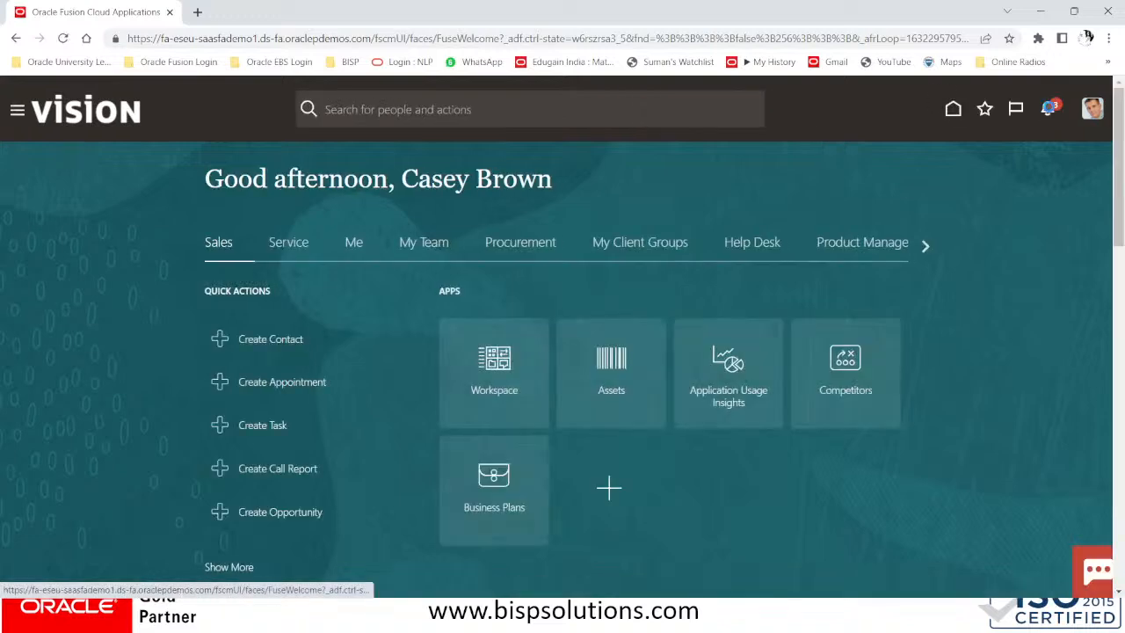
Try approving the change request from notifications and dismiss the resulting error
left_click(1048, 107)
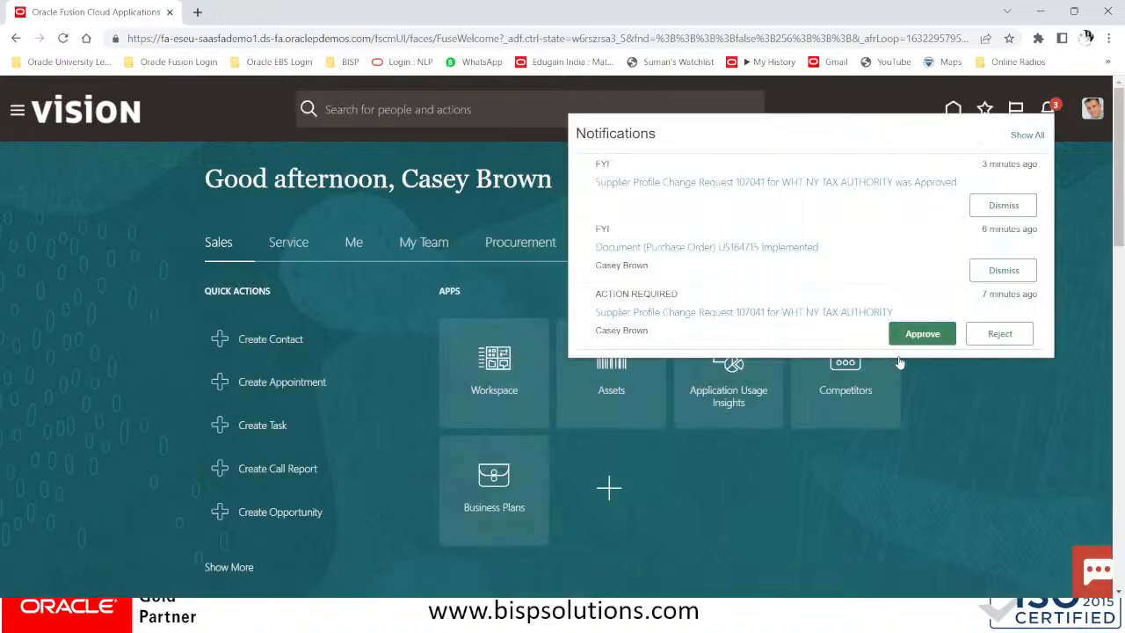
left_click(938, 338)
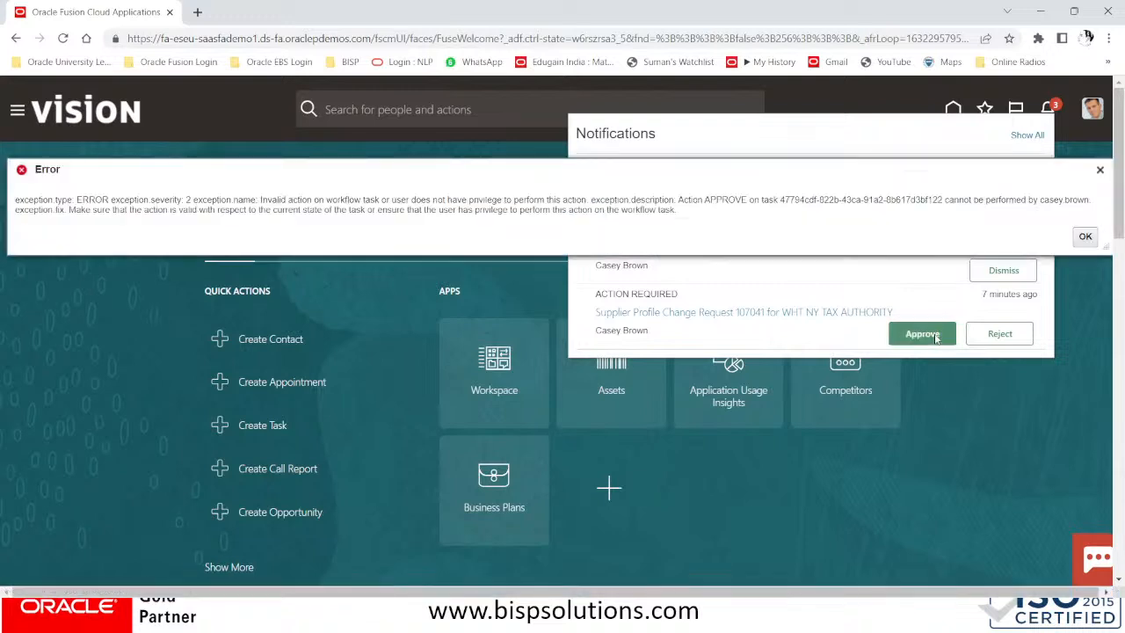
left_click(1086, 236)
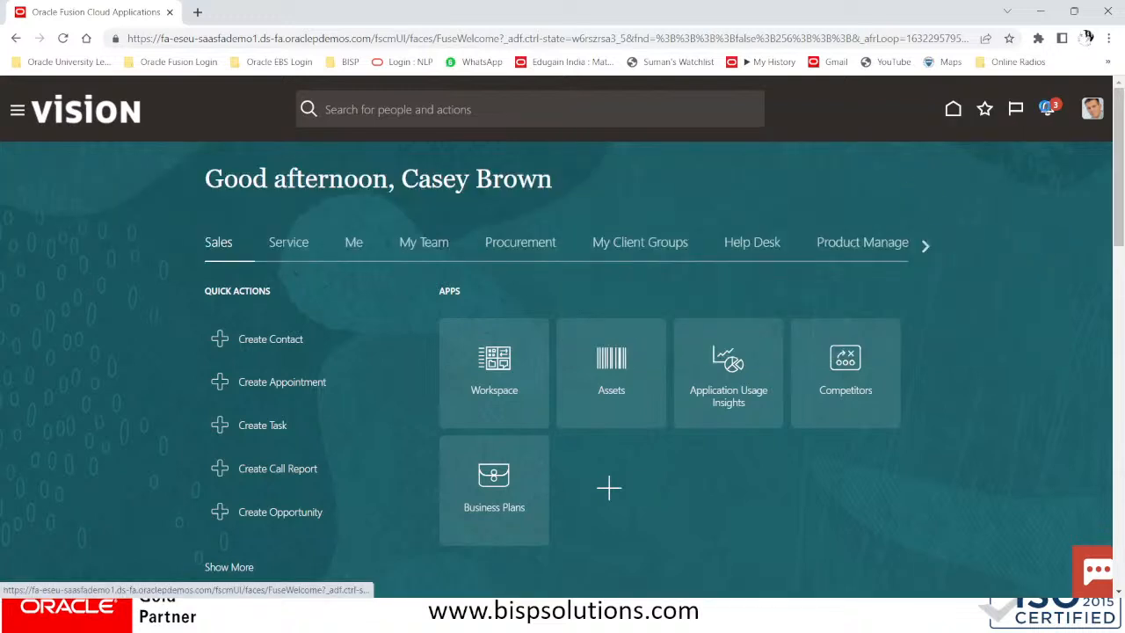
left_click(1047, 107)
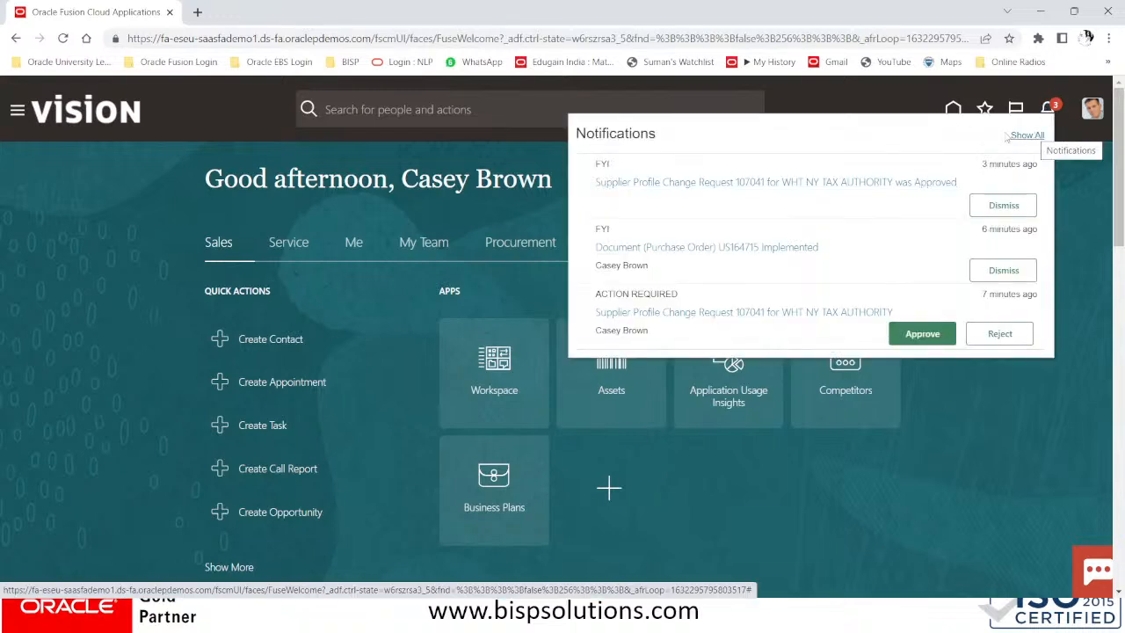
left_click(54, 112)
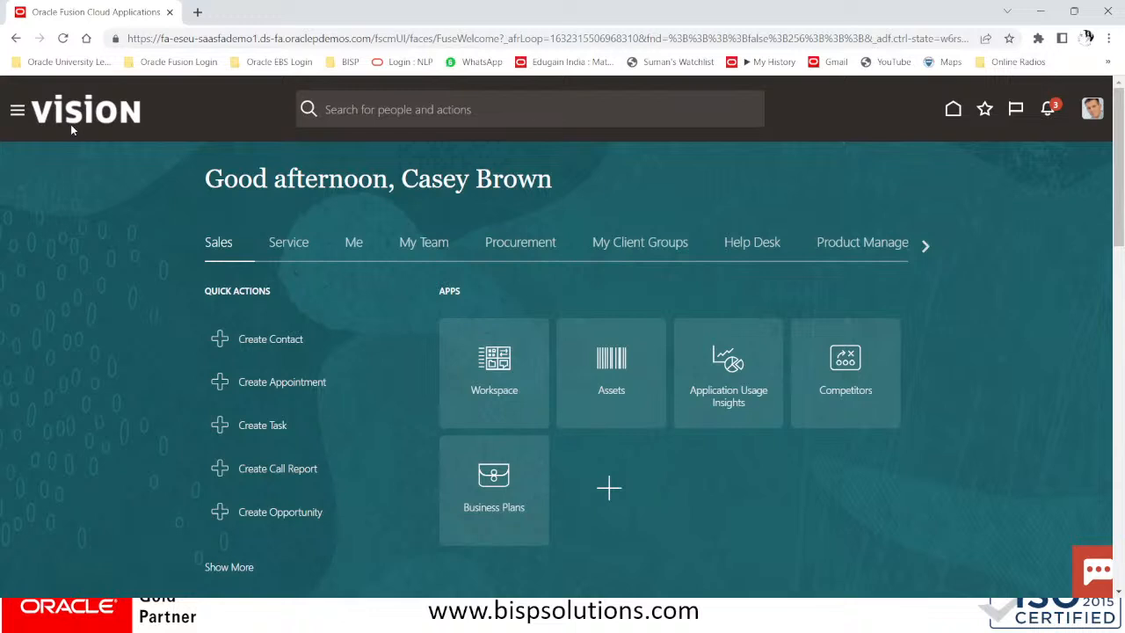
left_click(1103, 109)
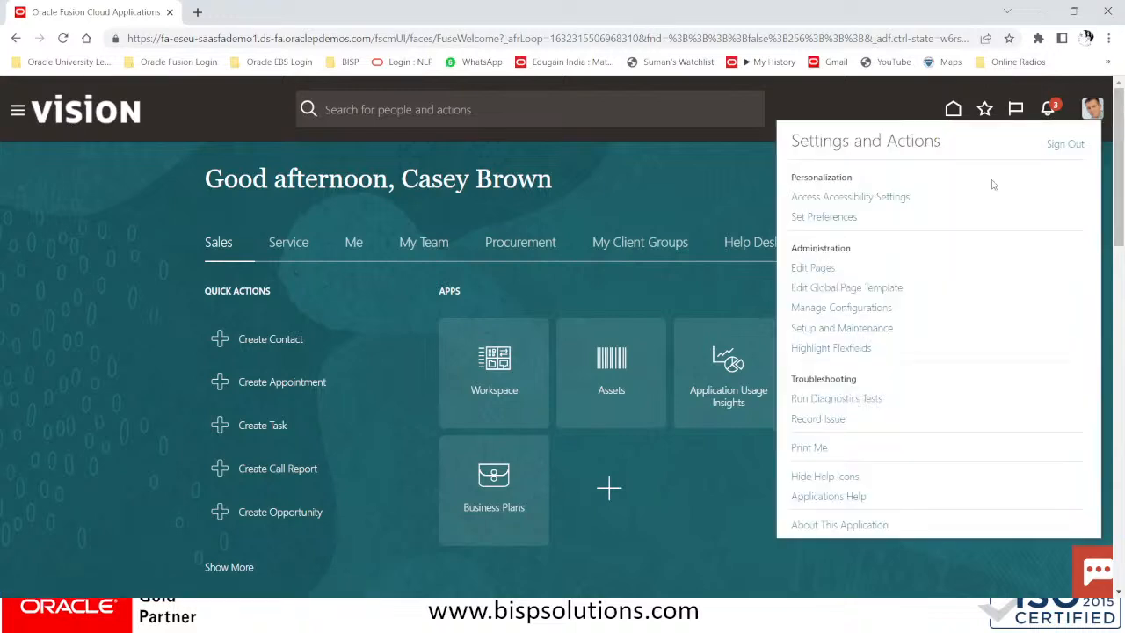
Search setup tasks for 'fAX REPORTING' and open withholding tax options scoped to BISP Solutions Inc,Miami
left_click(862, 328)
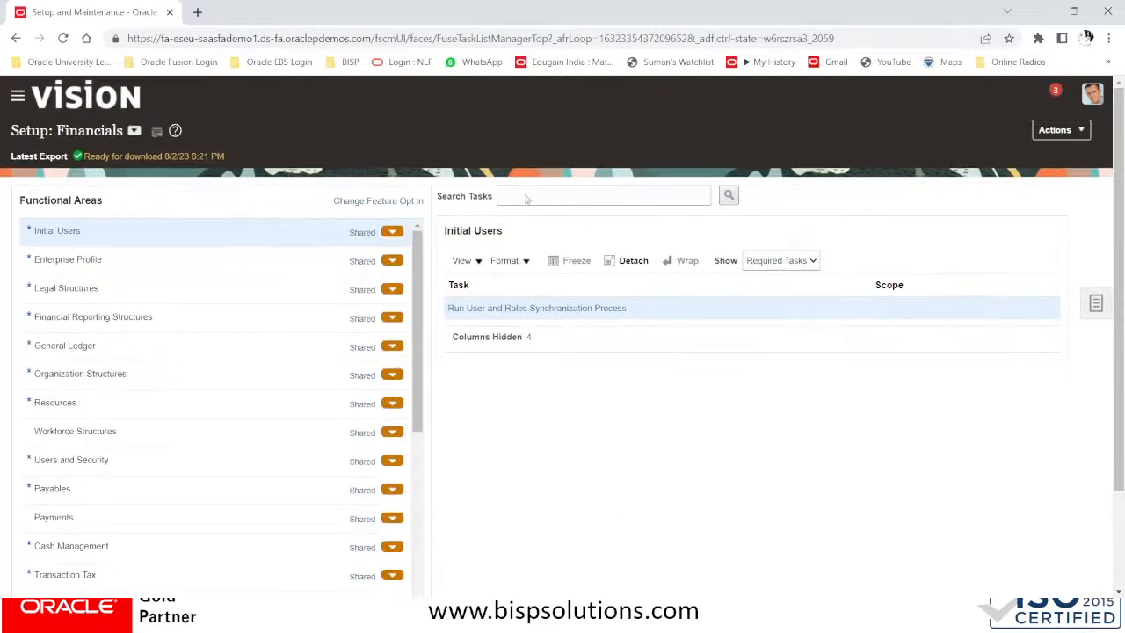
left_click(525, 195)
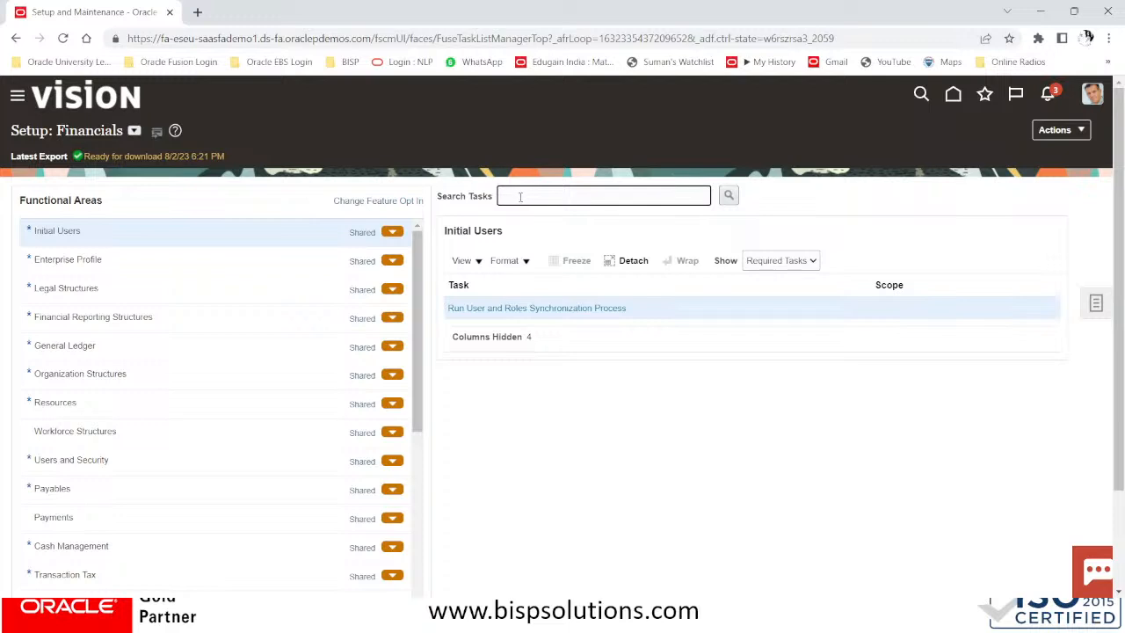
type("fA")
type("X REPORTING AND WITH")
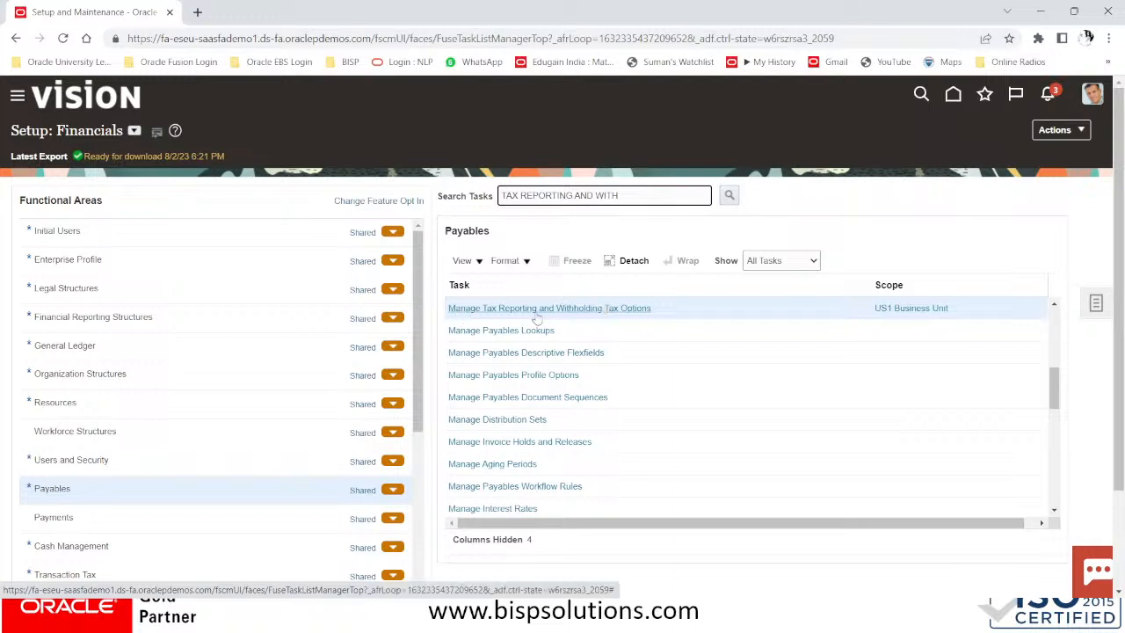
left_click(898, 309)
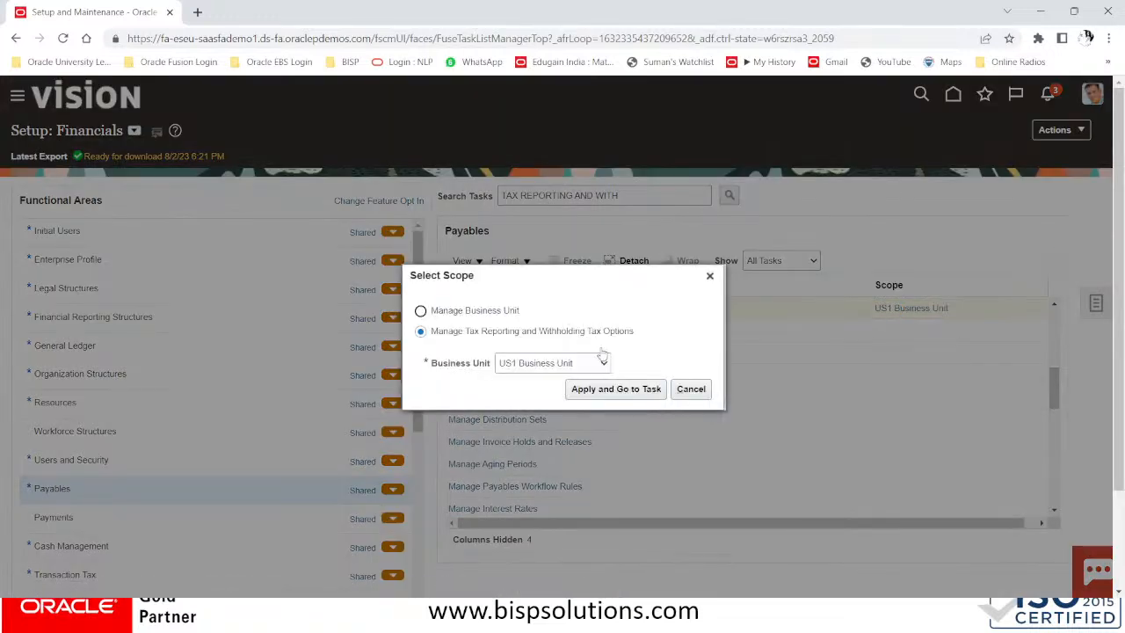
left_click(557, 368)
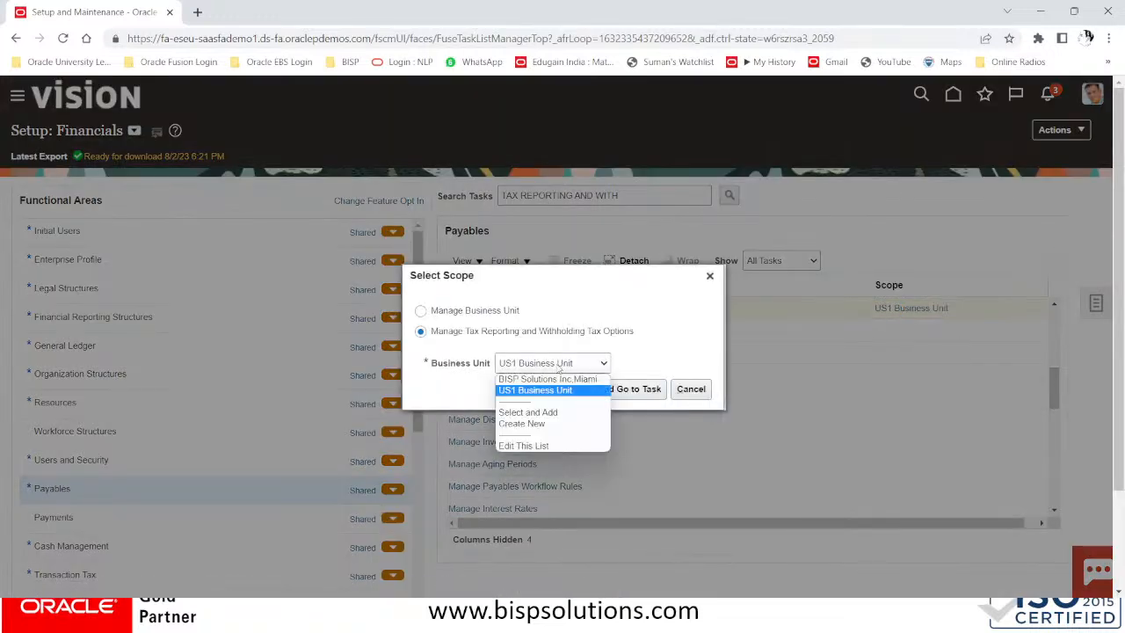
left_click(560, 377)
left_click(616, 391)
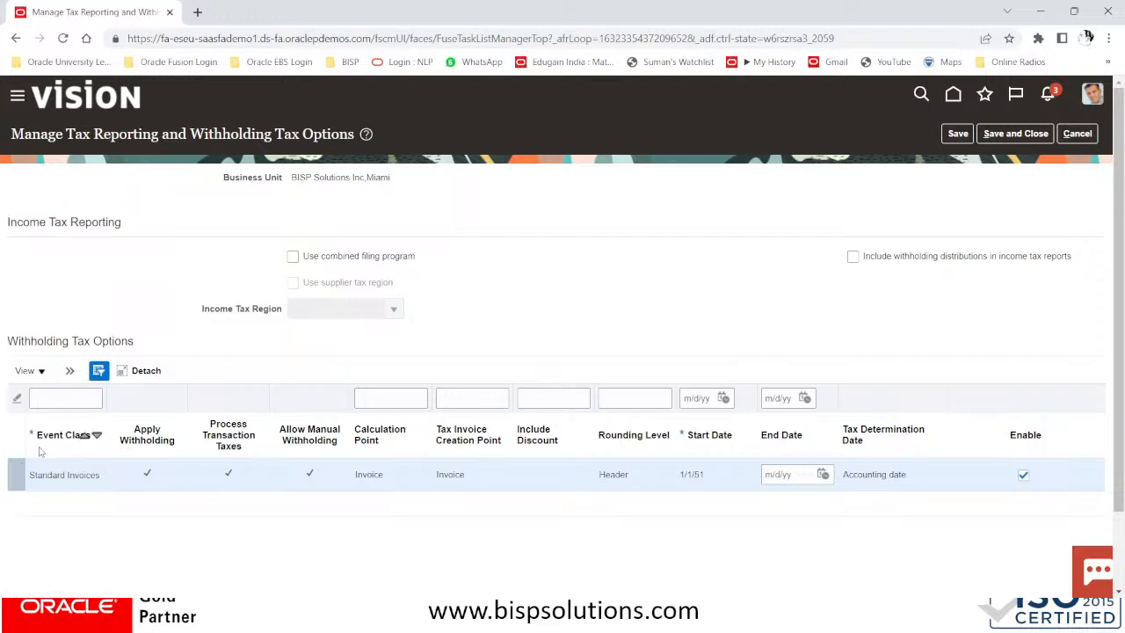
Add a withholding option row for Prepayment Invoices, keeping Invoice as the calculation point
left_click(68, 371)
left_click(67, 398)
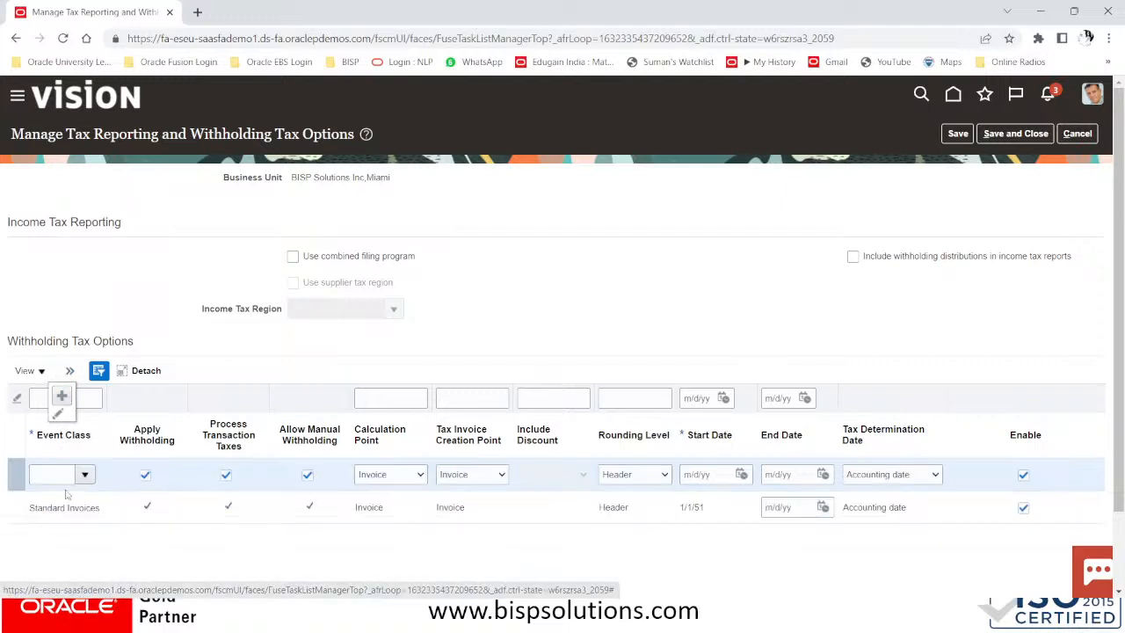
left_click(84, 474)
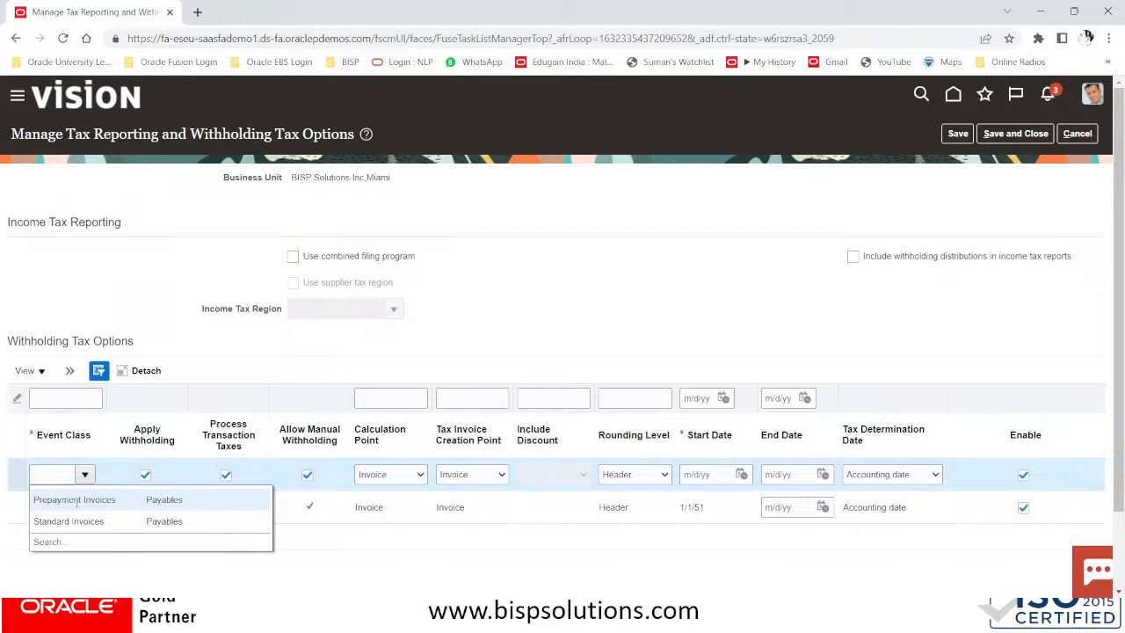
left_click(76, 500)
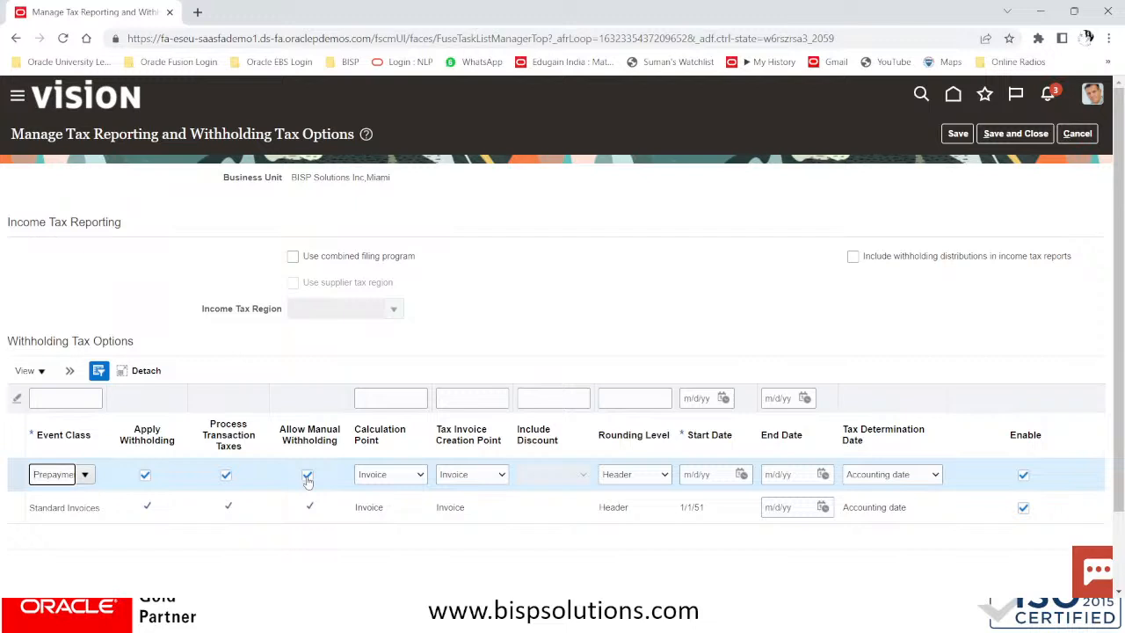
left_click(387, 475)
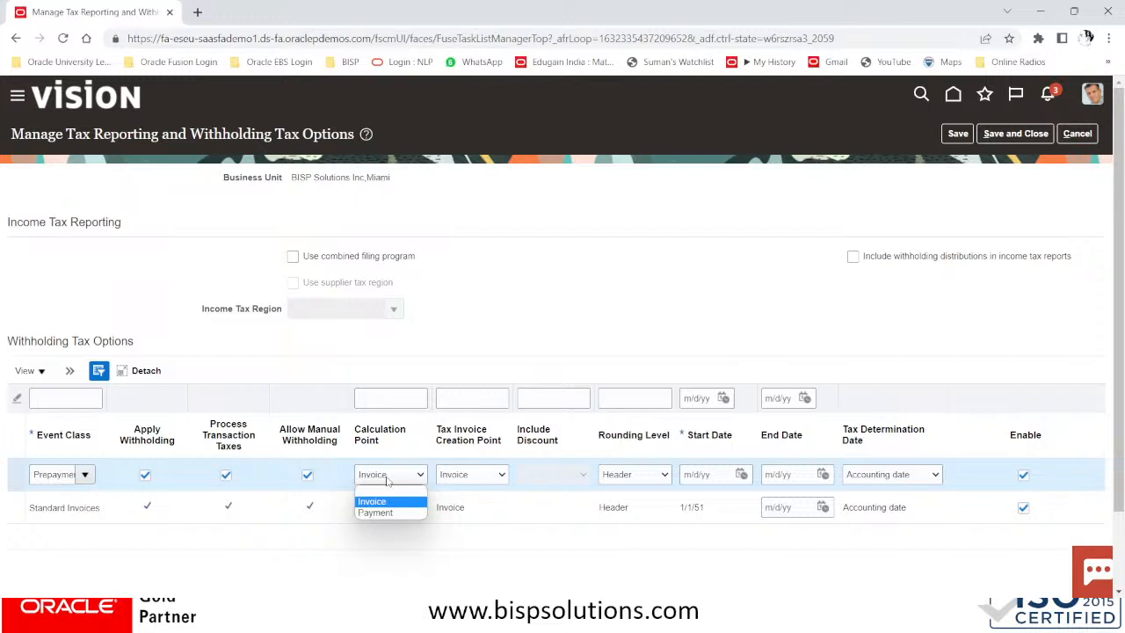
left_click(467, 475)
left_click(468, 475)
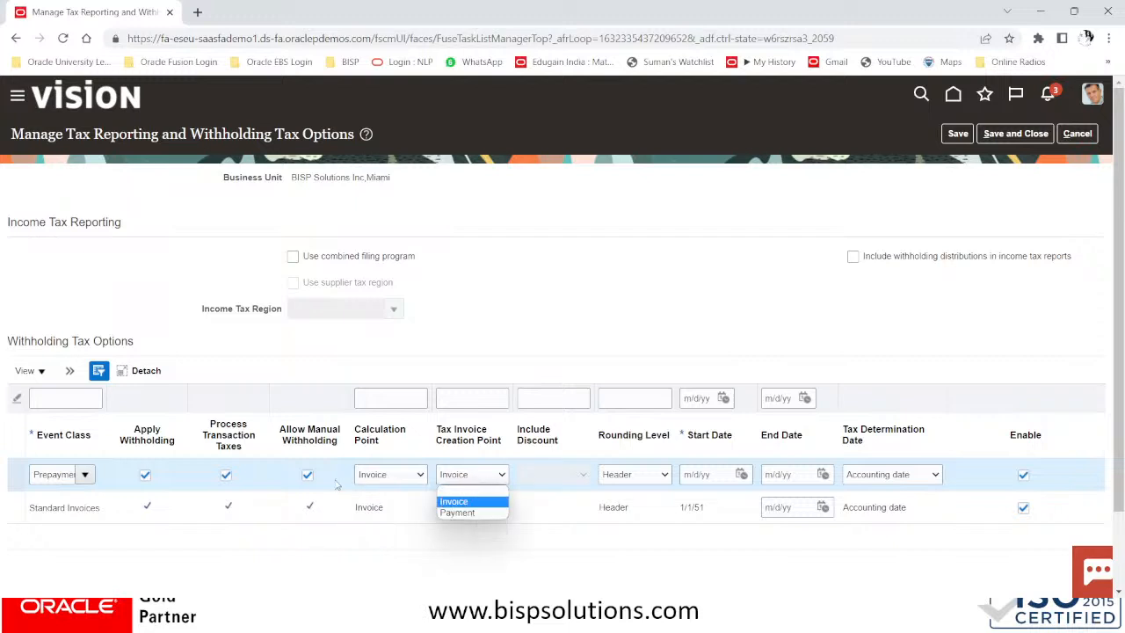
left_click(388, 476)
left_click(387, 475)
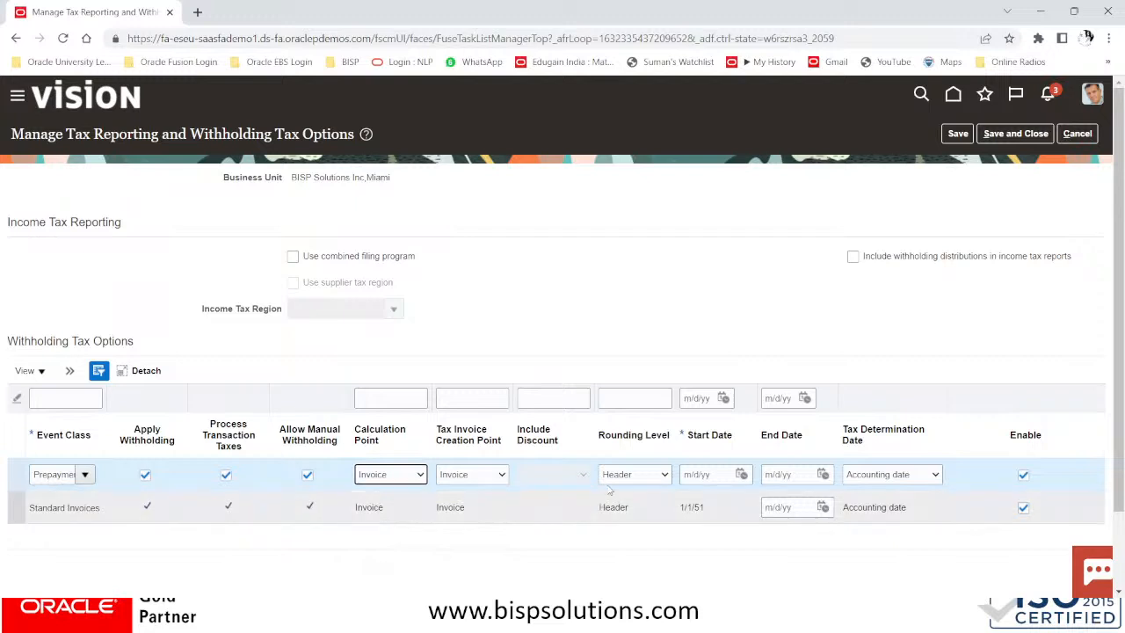
Keep Accounting date as the tax determination date, then cancel out of the page
left_click(719, 477)
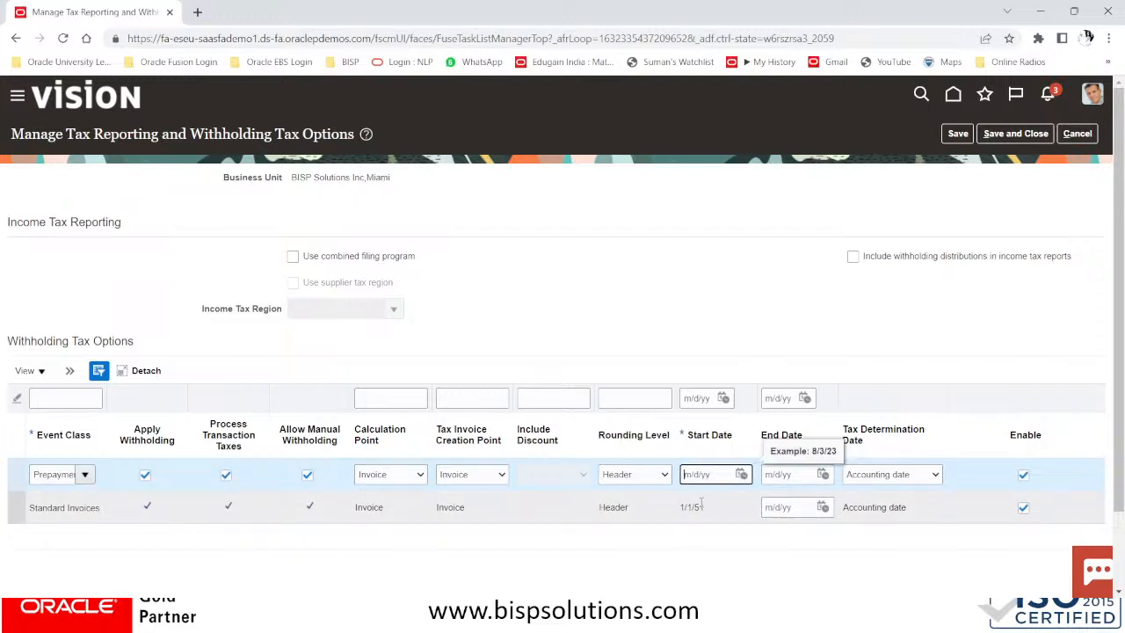
left_click(870, 476)
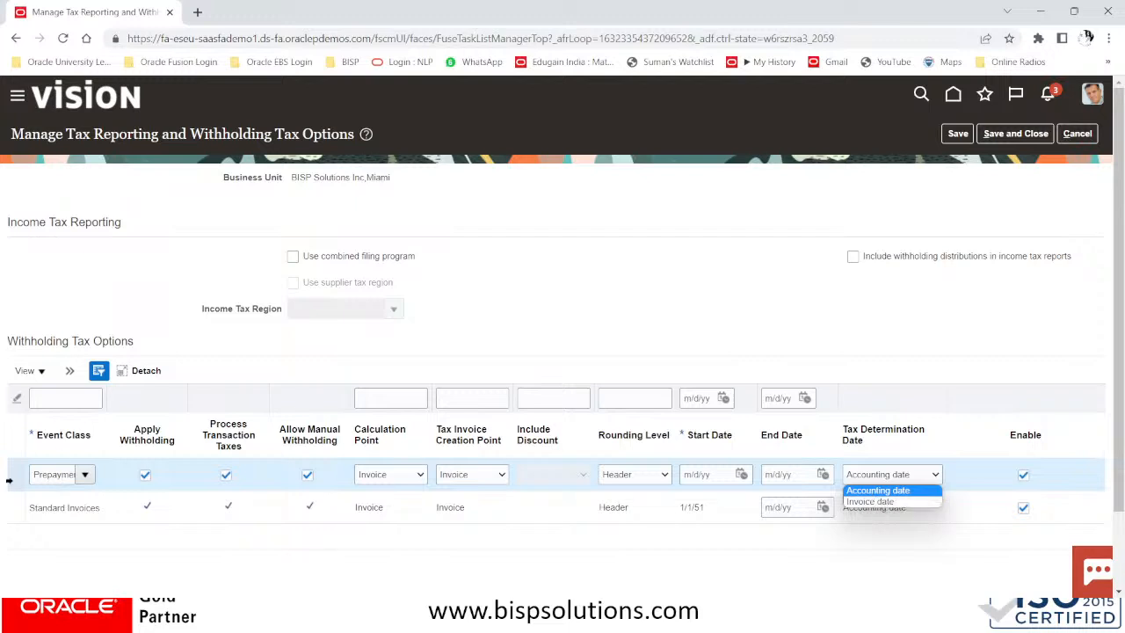
left_click(877, 491)
left_click(70, 373)
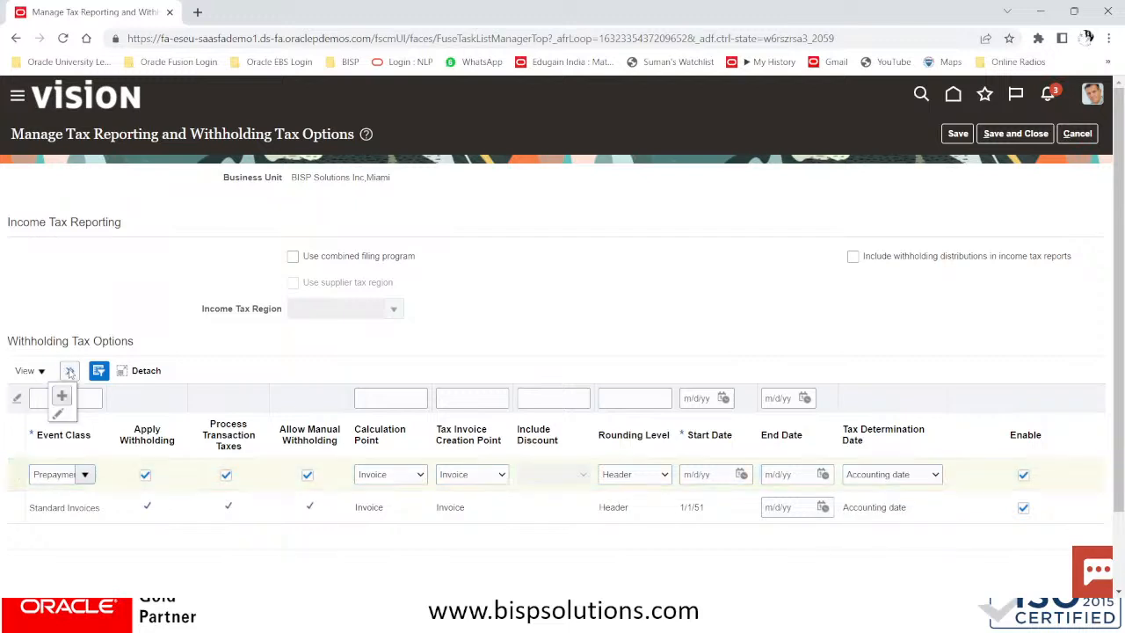
left_click(620, 343)
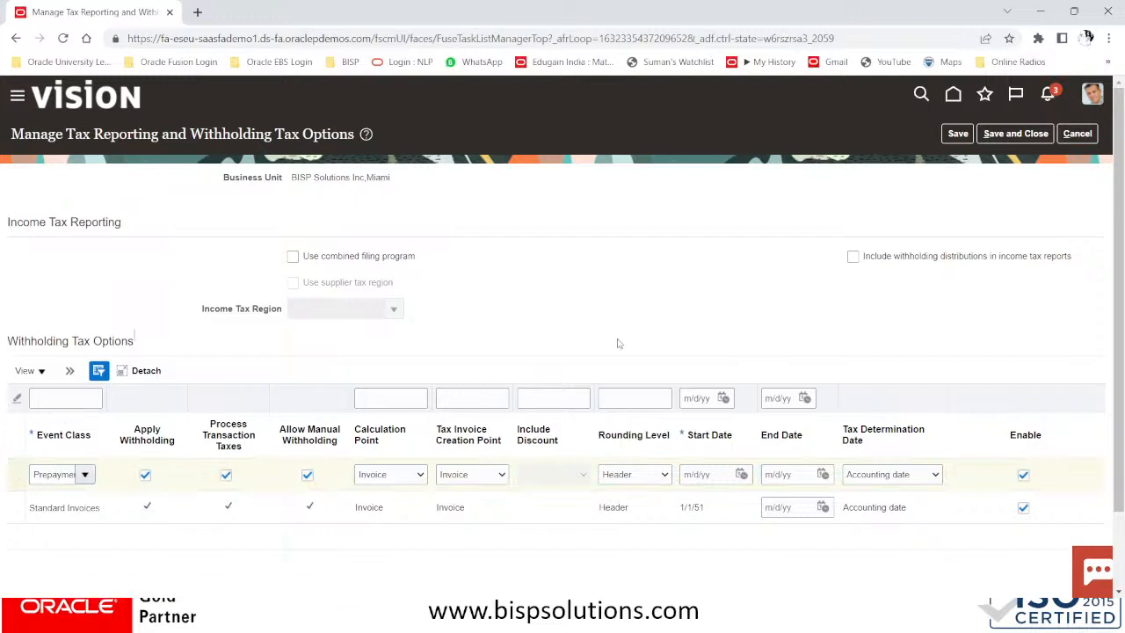
left_click(1074, 134)
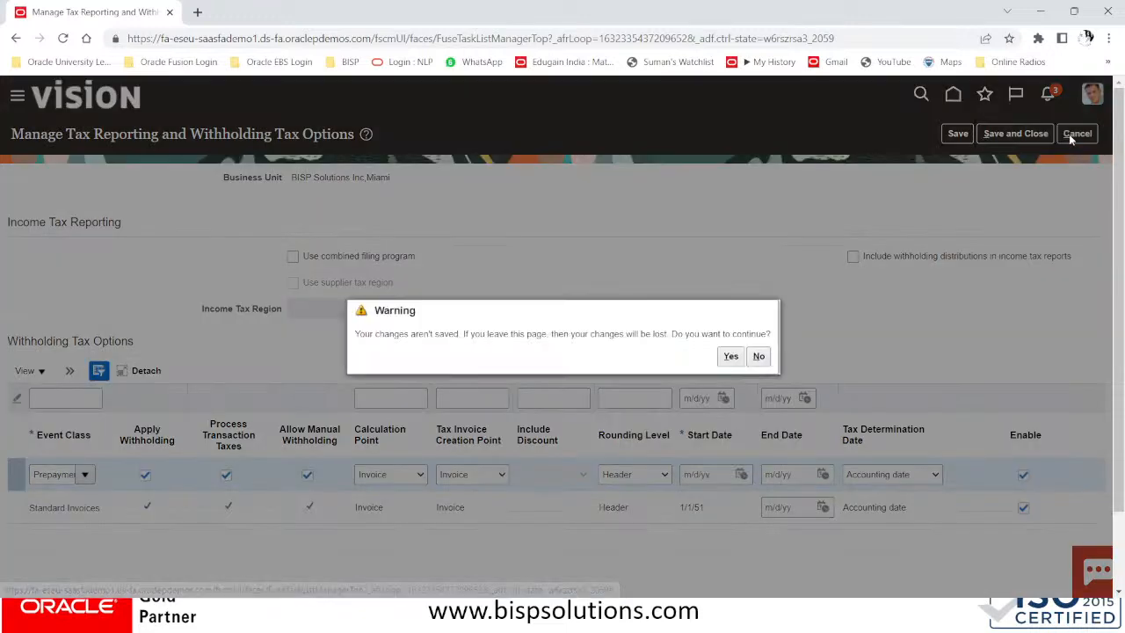
Discard the unsaved withholding options and scroll up the task list
left_click(725, 358)
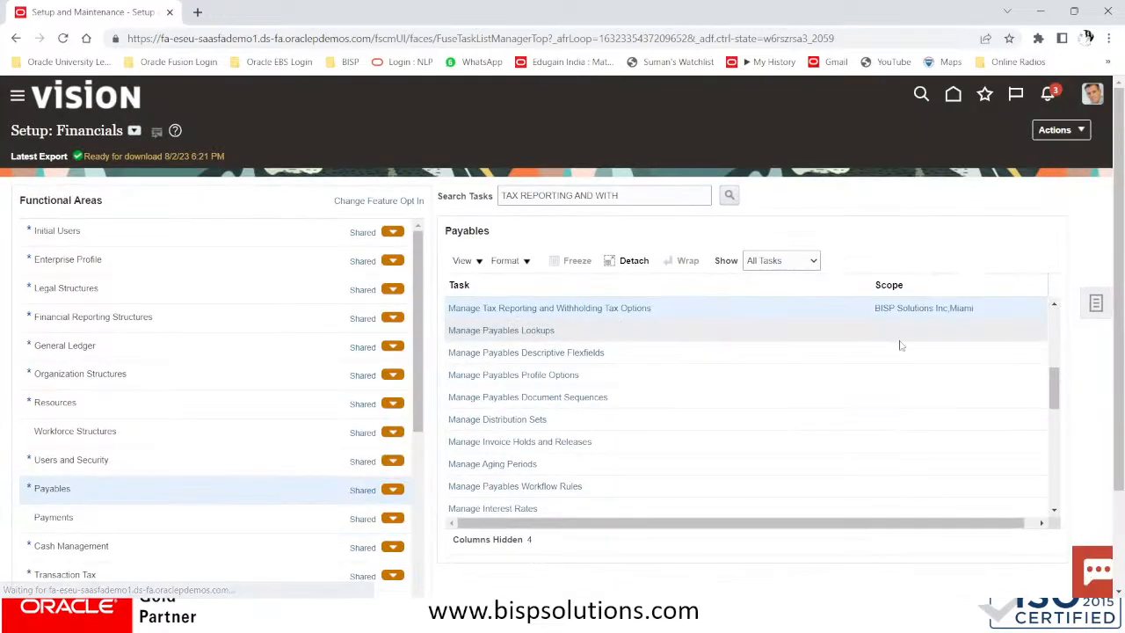
left_click_drag(1059, 370, 1055, 355)
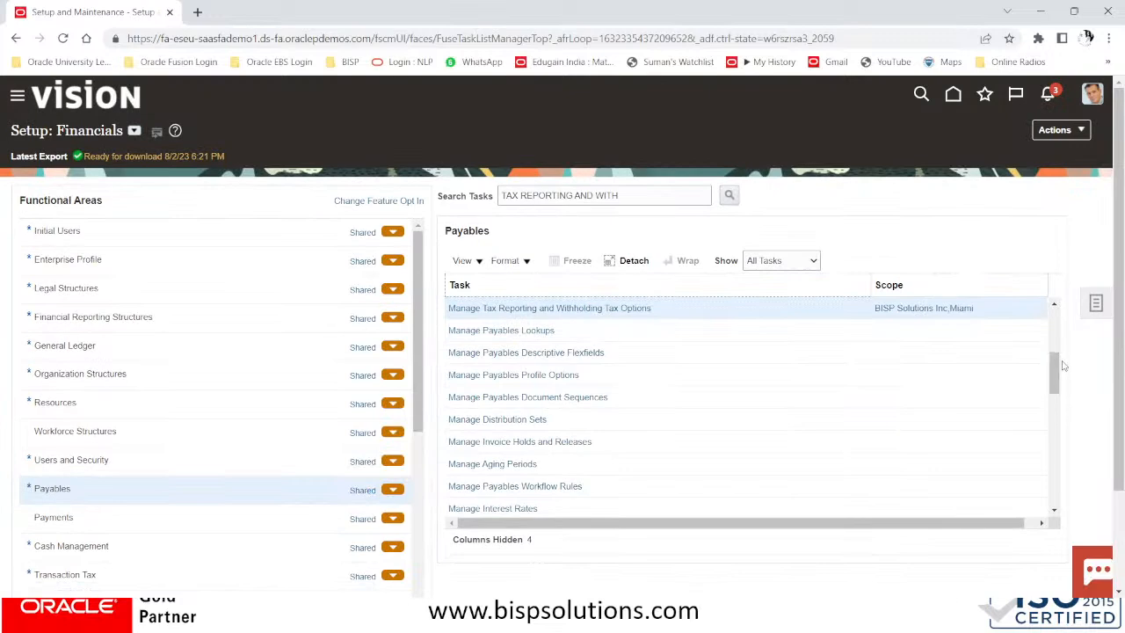
left_click(1055, 303)
left_click(1055, 304)
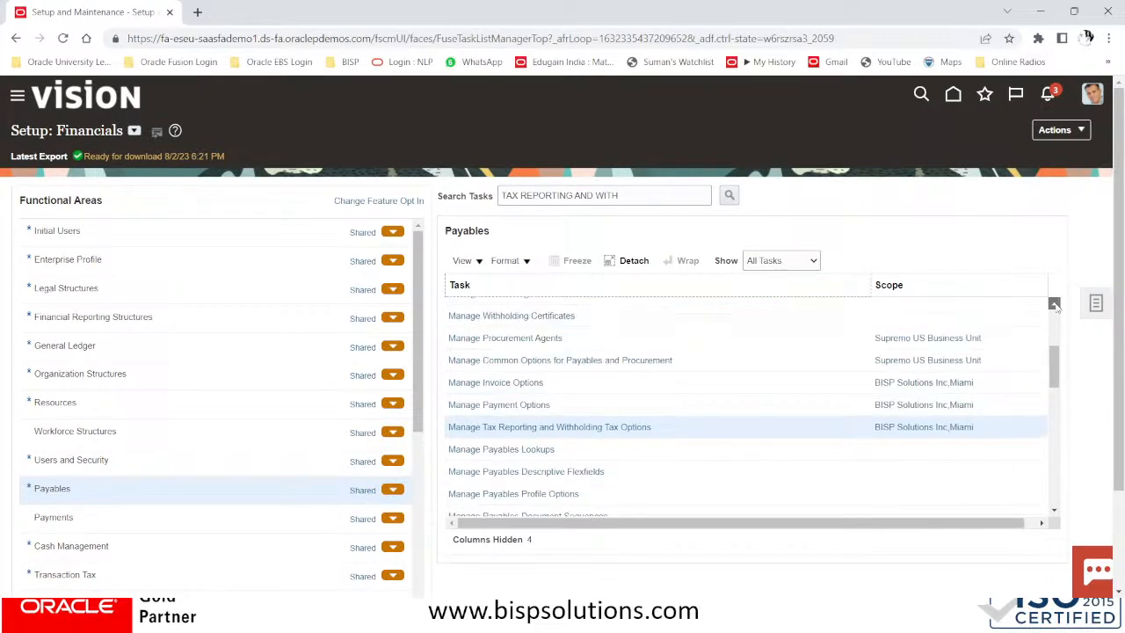
left_click(1055, 304)
left_click(1055, 304)
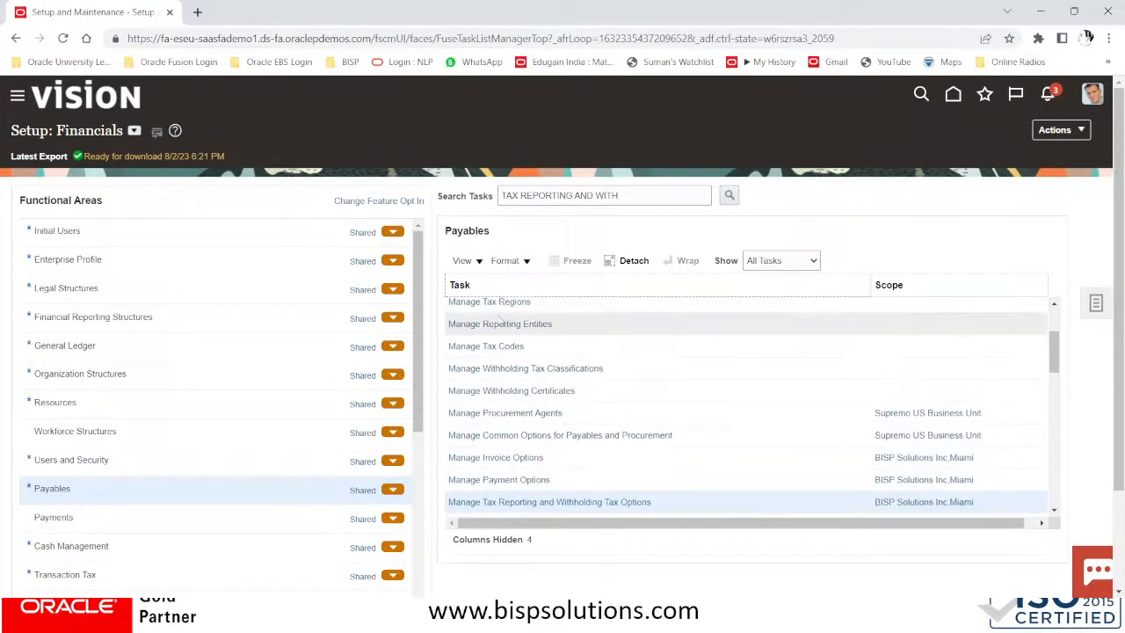
Start a new withholding tax code from Manage Tax Codes and open its business unit choices
left_click(473, 350)
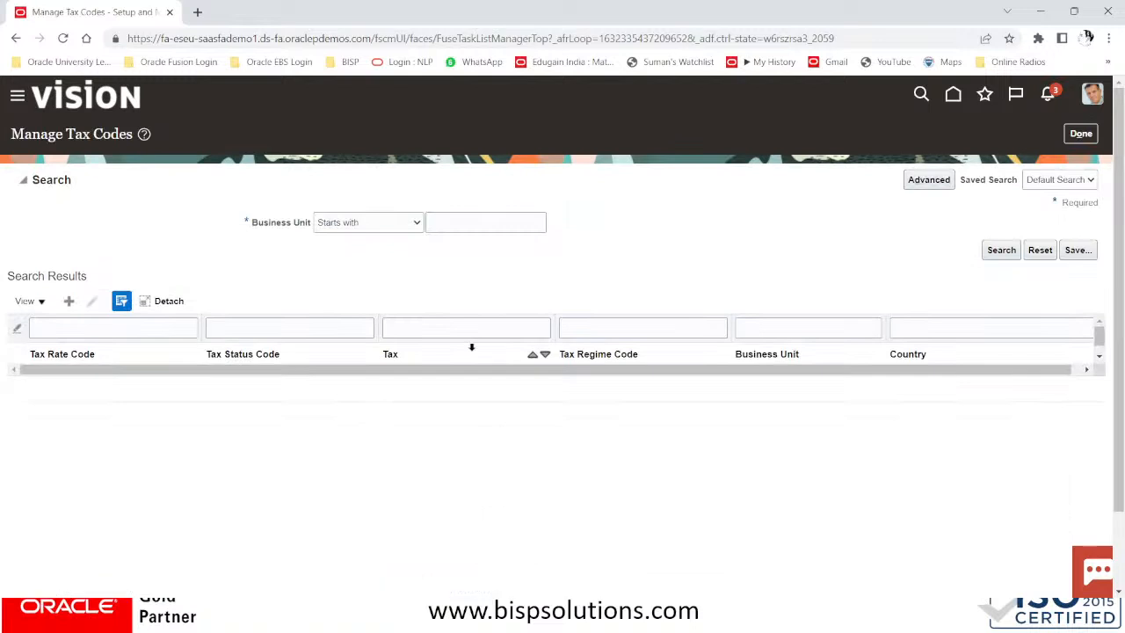
left_click(66, 302)
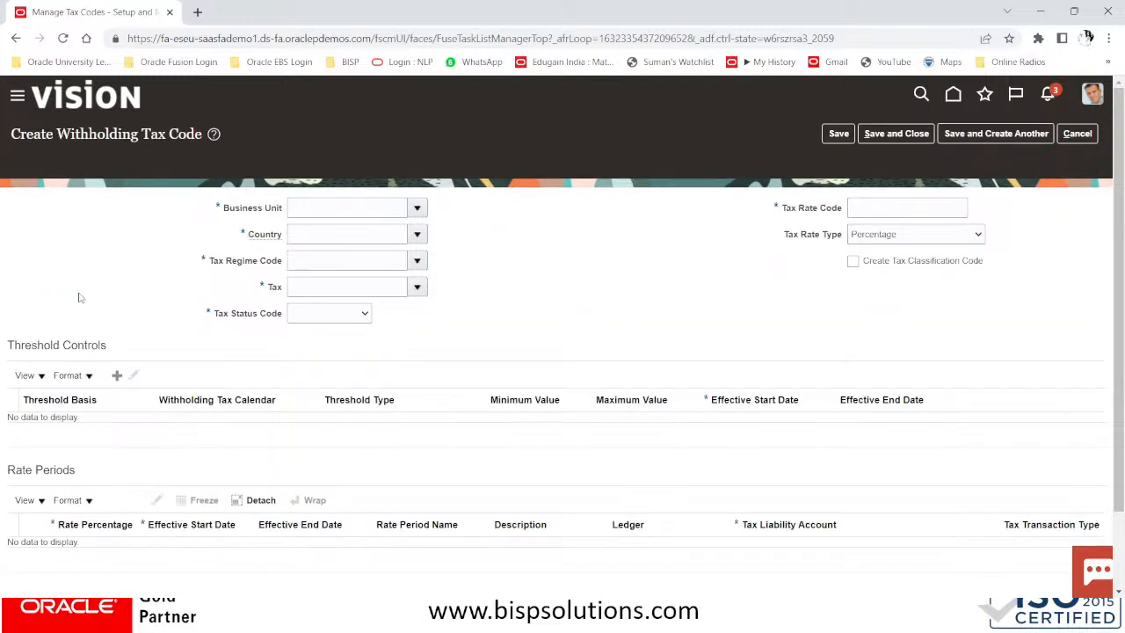
left_click(361, 183)
left_click(419, 185)
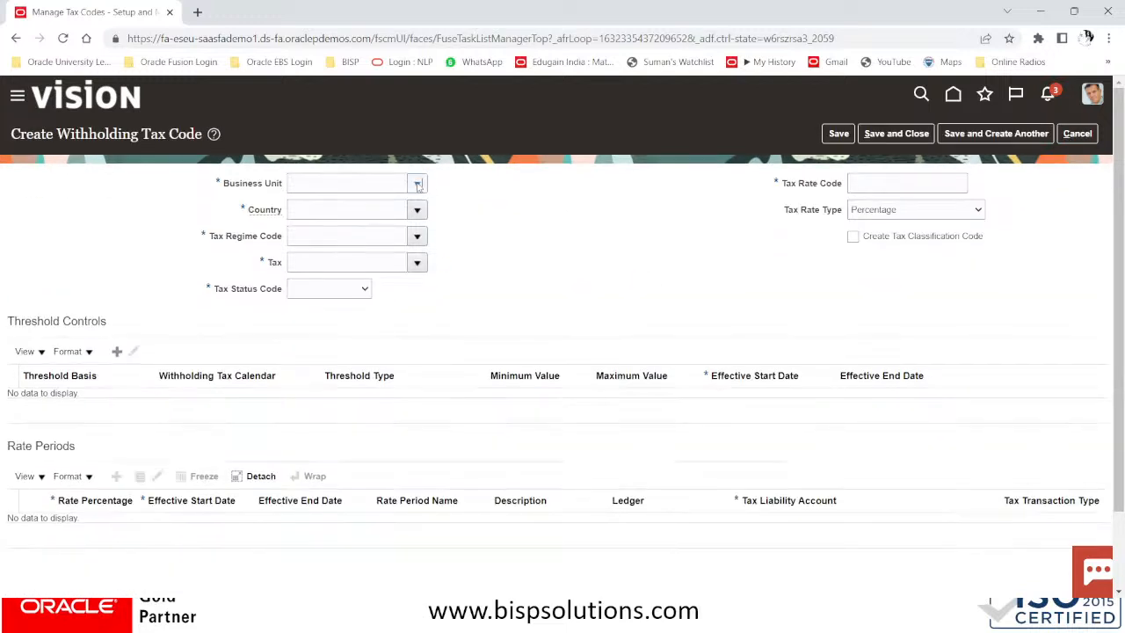
Set the business unit to BISP Solutions Inc,Miami and look up country code US
left_click(362, 255)
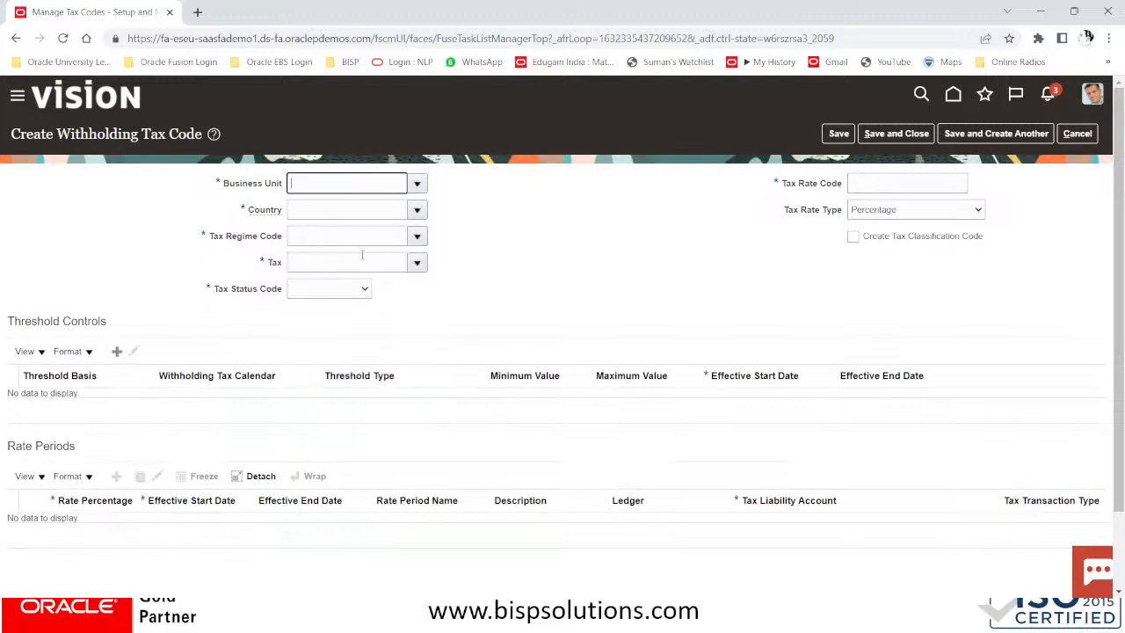
left_click(350, 213)
left_click(419, 213)
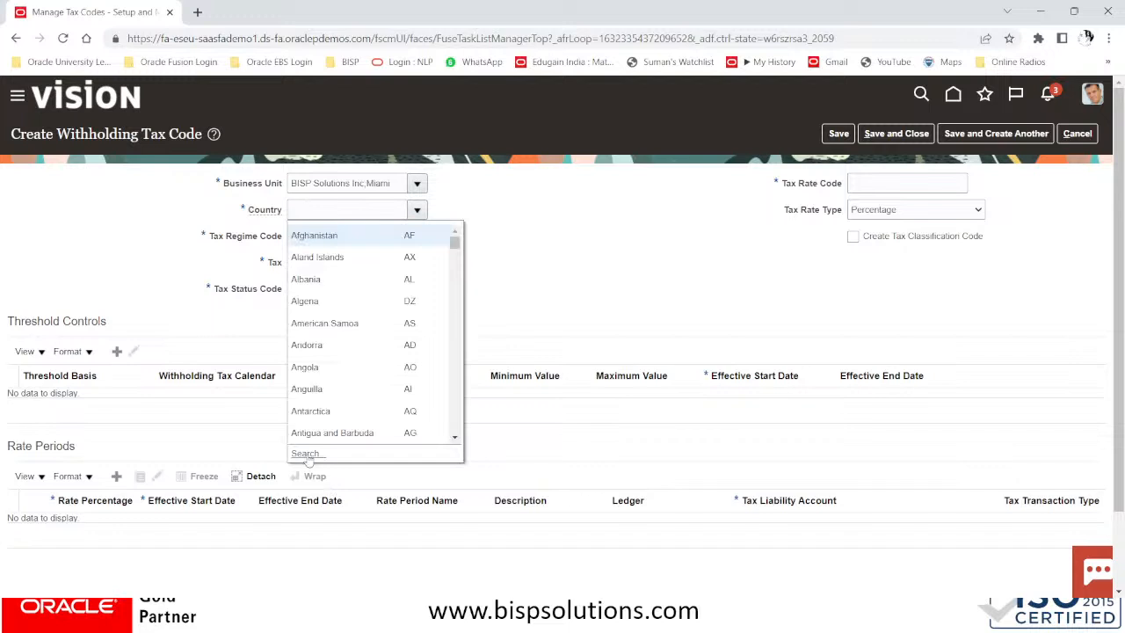
left_click(306, 455)
left_click(542, 299)
type("US")
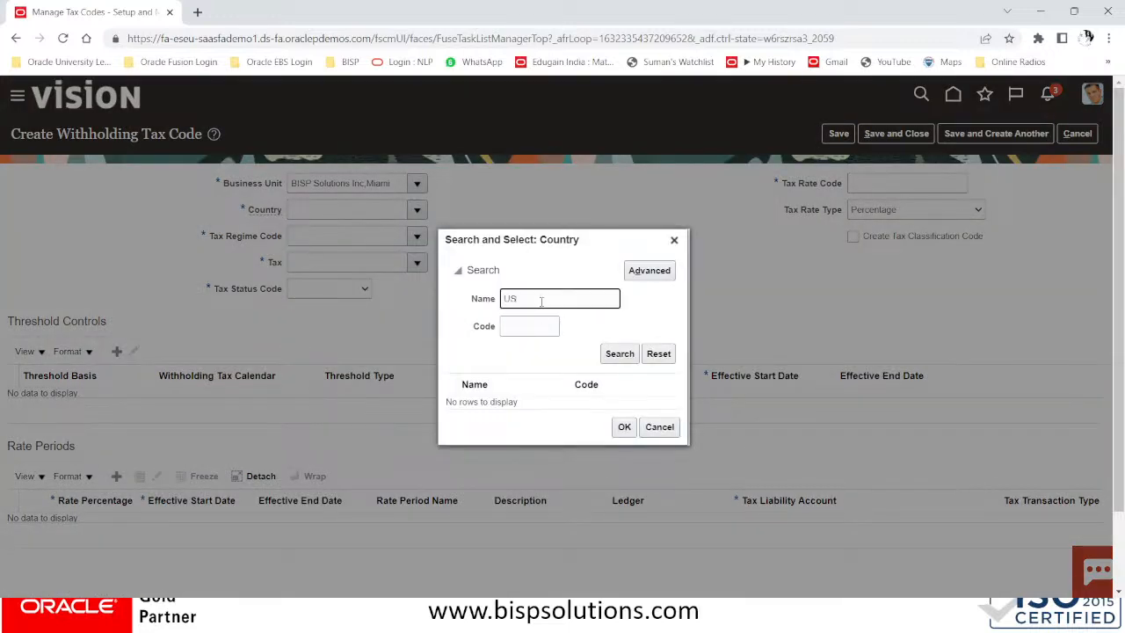
key("BackSpace")
key("BackSpace")
left_click(531, 331)
type("US")
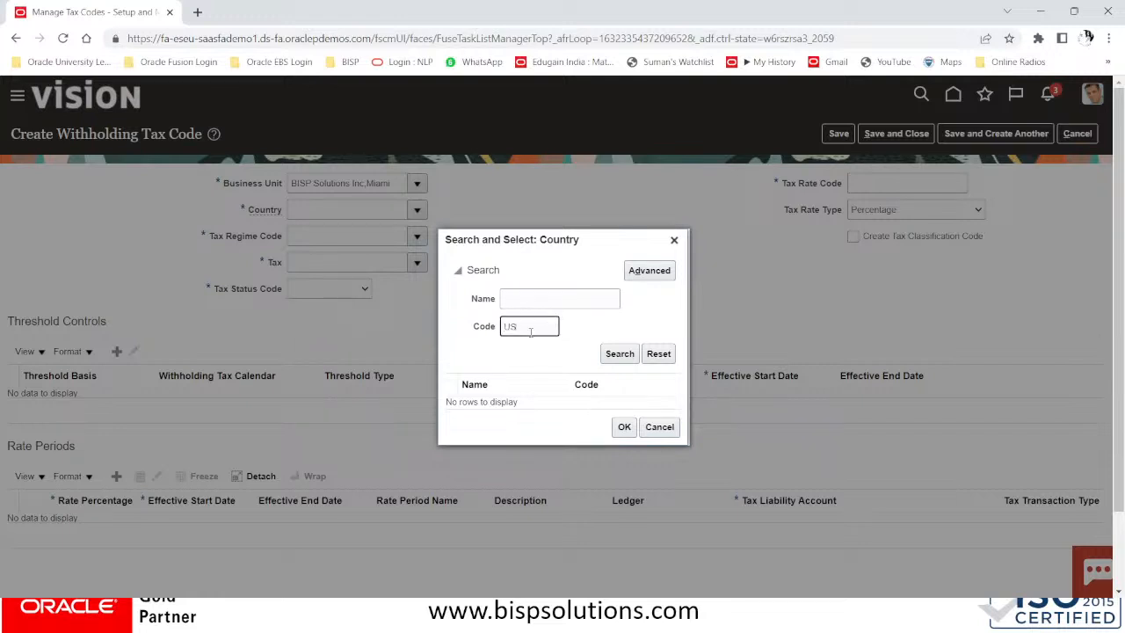
left_click(631, 353)
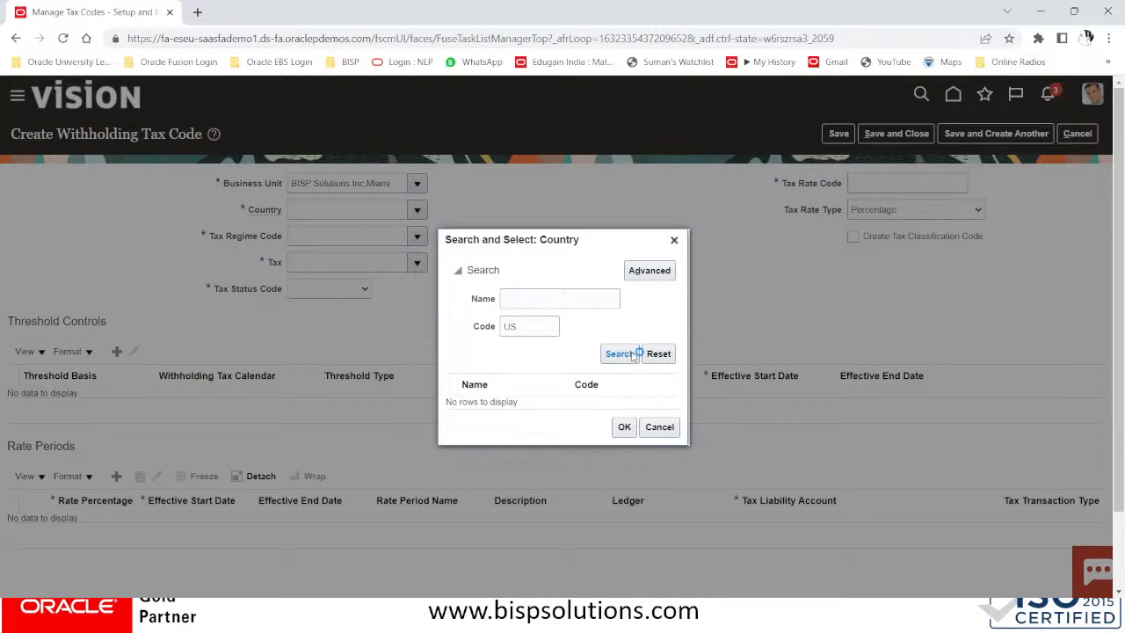
left_click(616, 433)
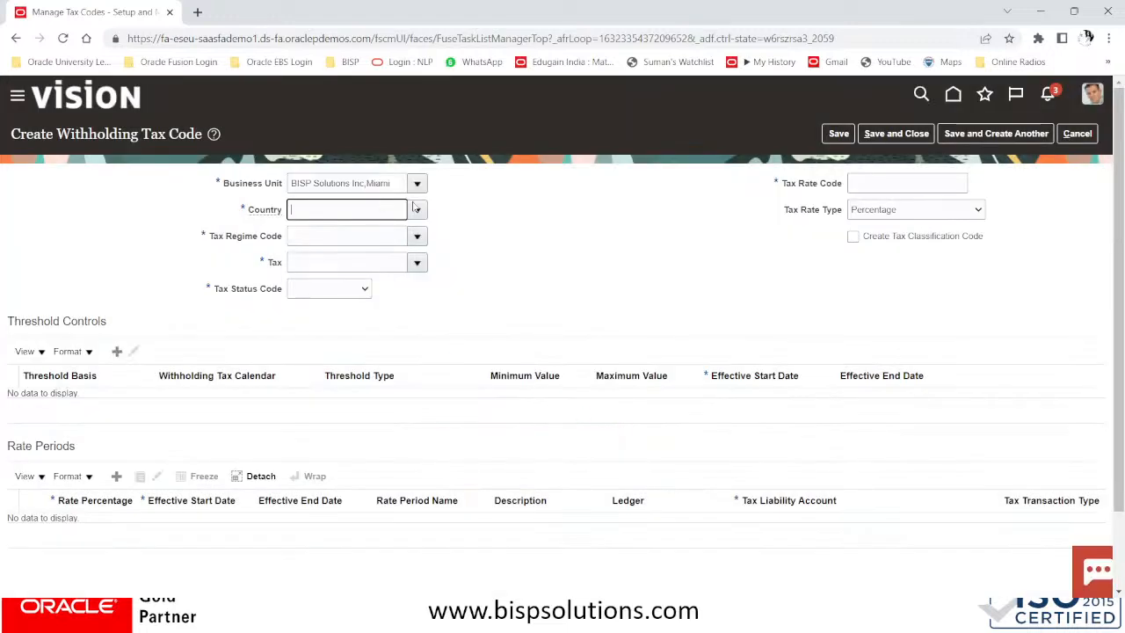
Search country code US again and confirm United States as the country
left_click(417, 209)
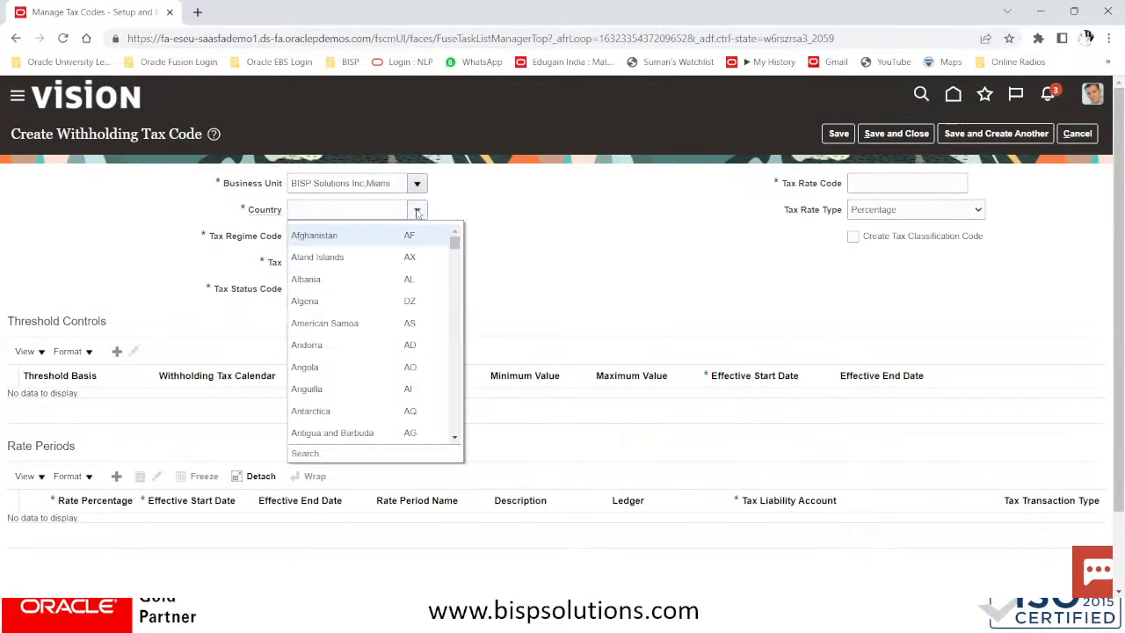
left_click(308, 454)
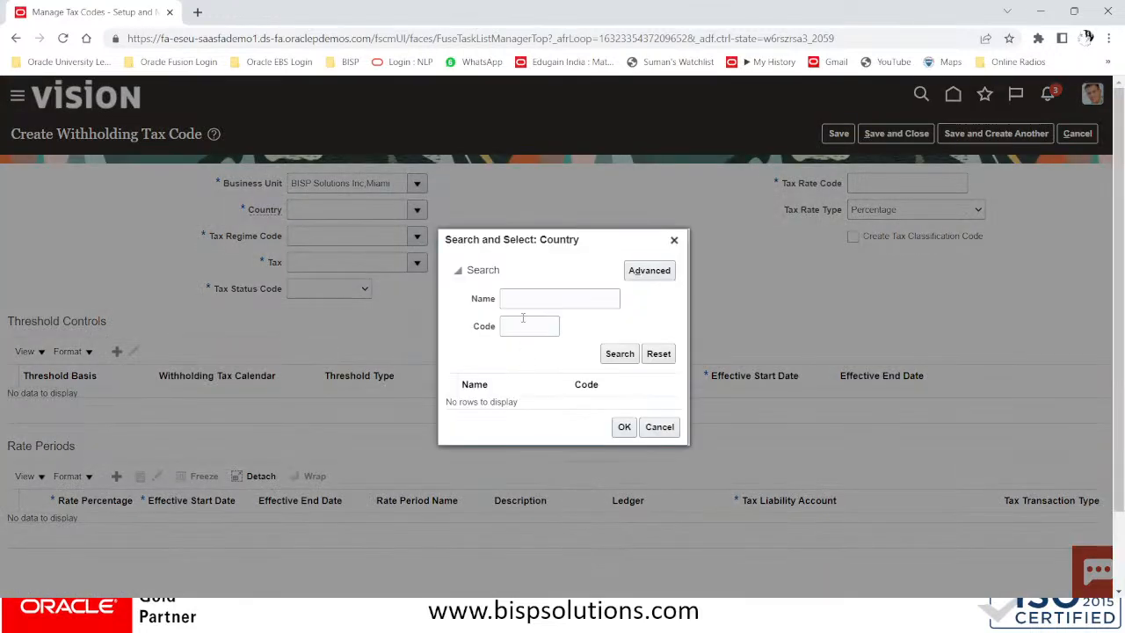
left_click(524, 331)
type("US")
left_click(618, 357)
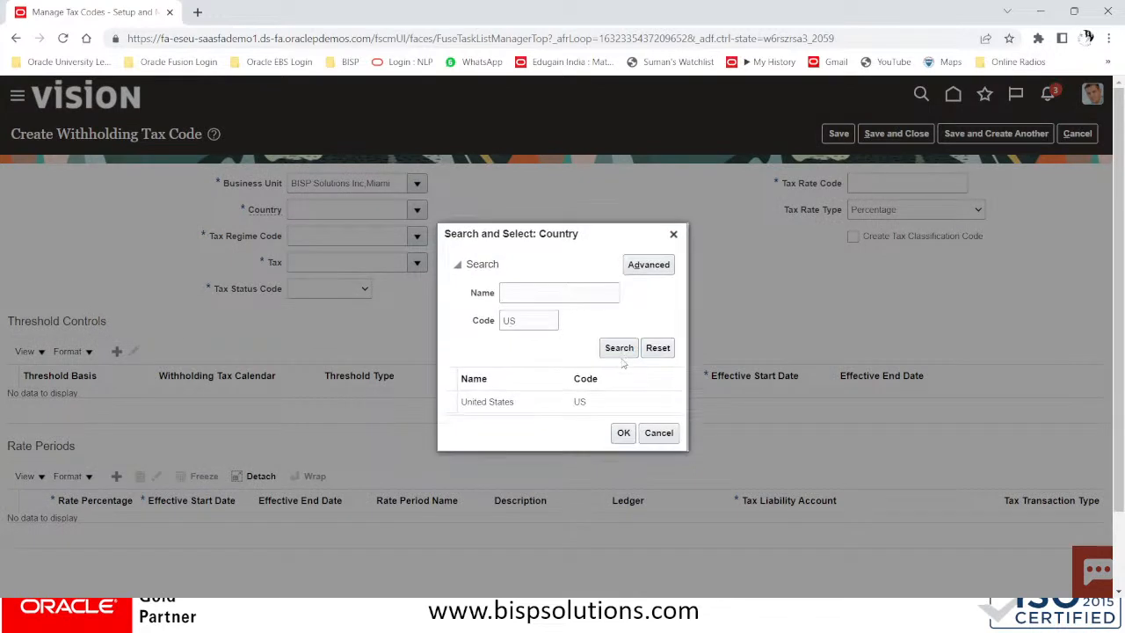
left_click(549, 413)
left_click(623, 433)
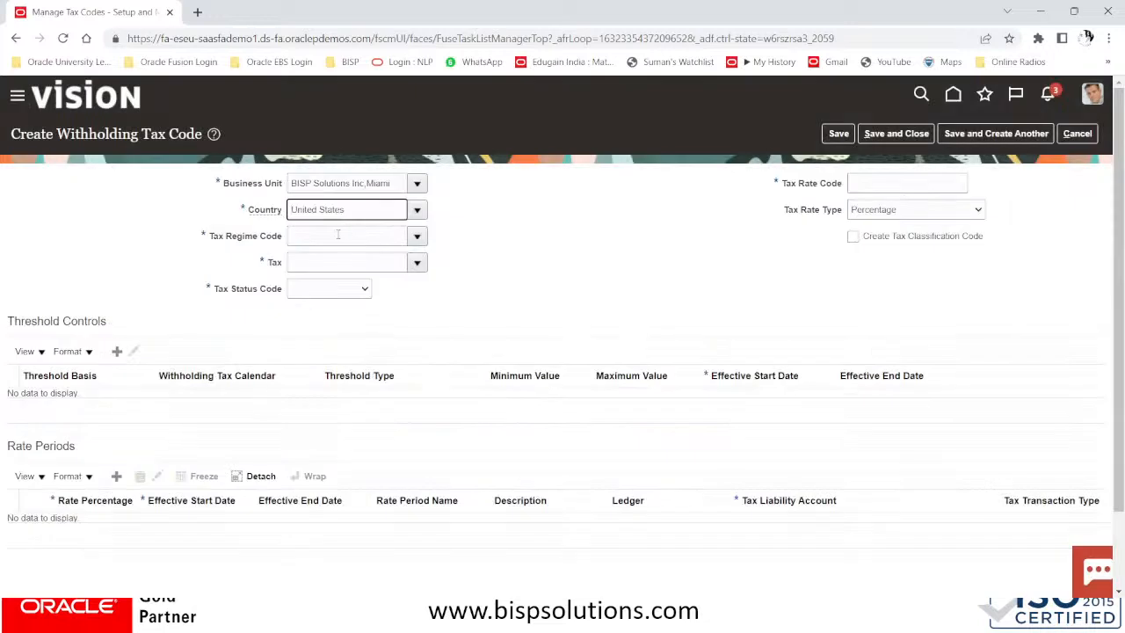
left_click(339, 237)
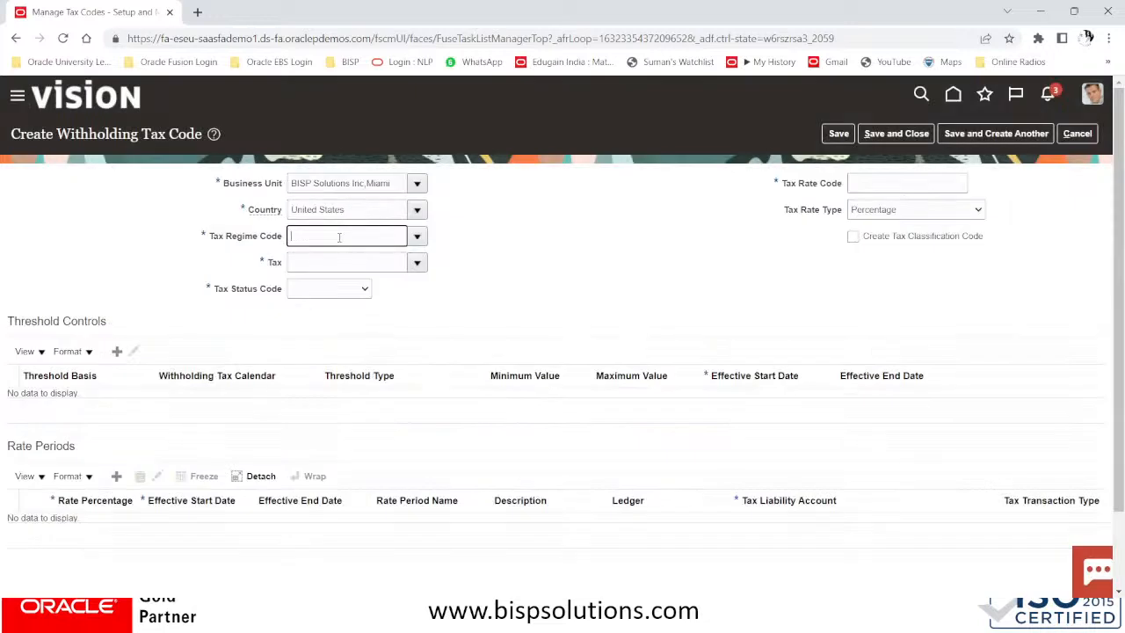
left_click(418, 237)
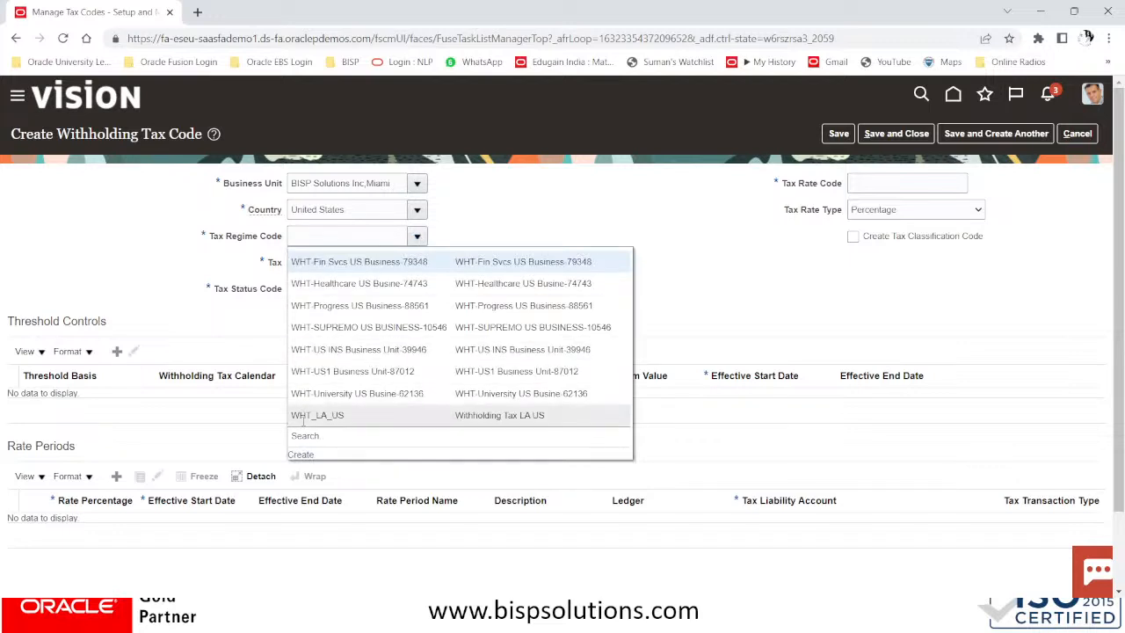
Create withholding tax regime NY_TAX_WHT_REGIME, using the code as its name, starting 01/01/51
left_click(301, 455)
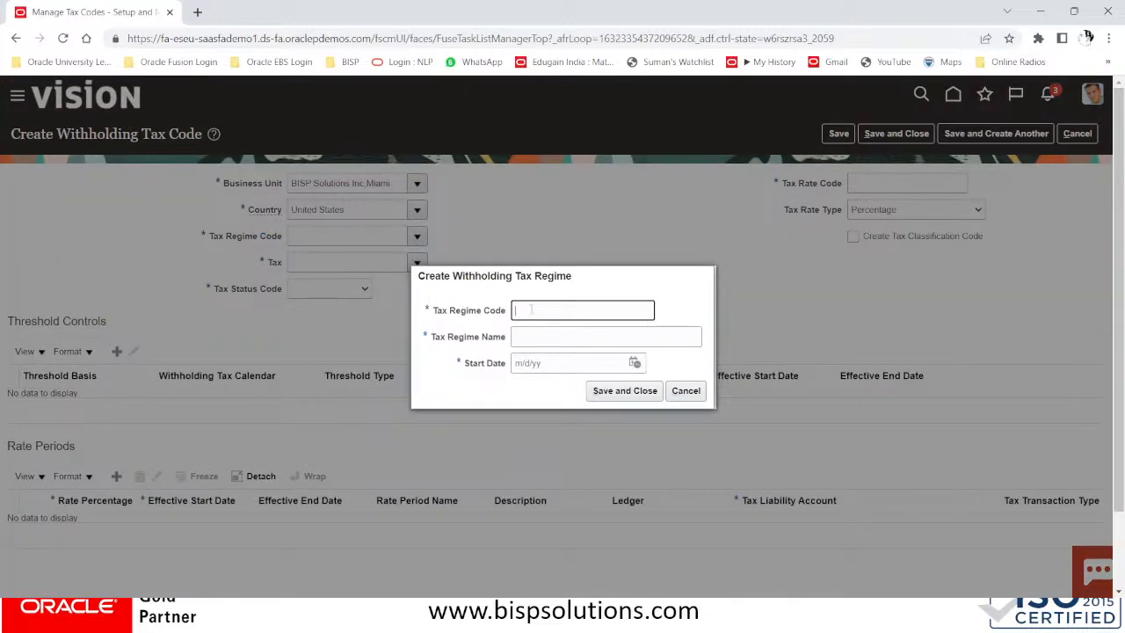
type("NY_TAX_WHT_REGIME")
left_click_drag(614, 311, 486, 319)
key("ctrl+c")
key("Tab")
key("ctrl+v")
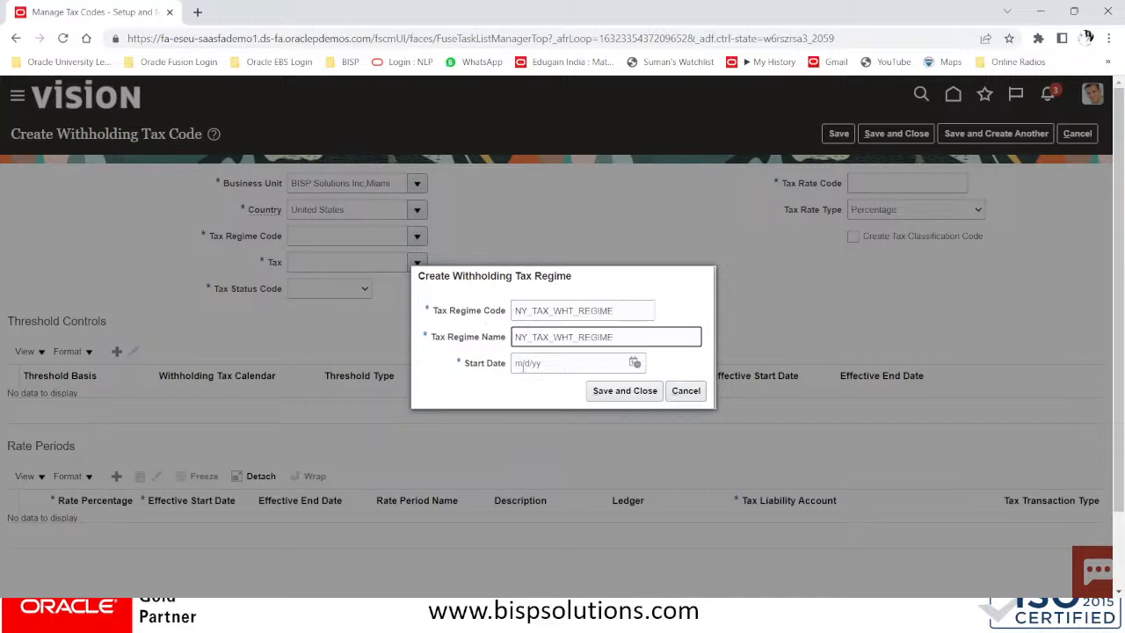
left_click(536, 362)
type("01/01/51")
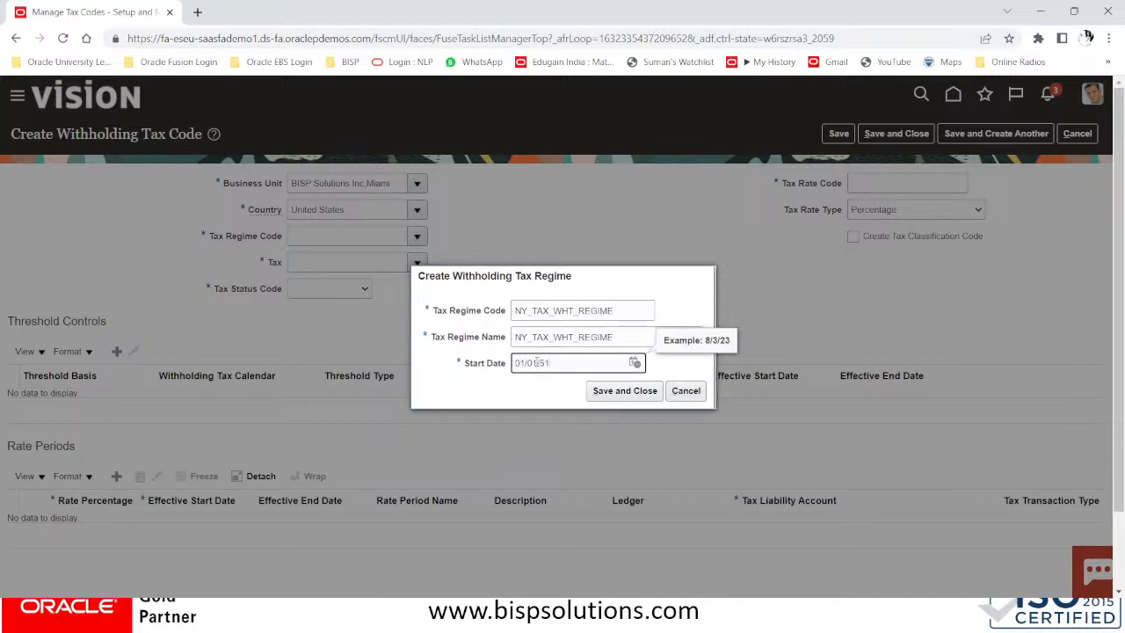
key("Tab")
left_click(620, 393)
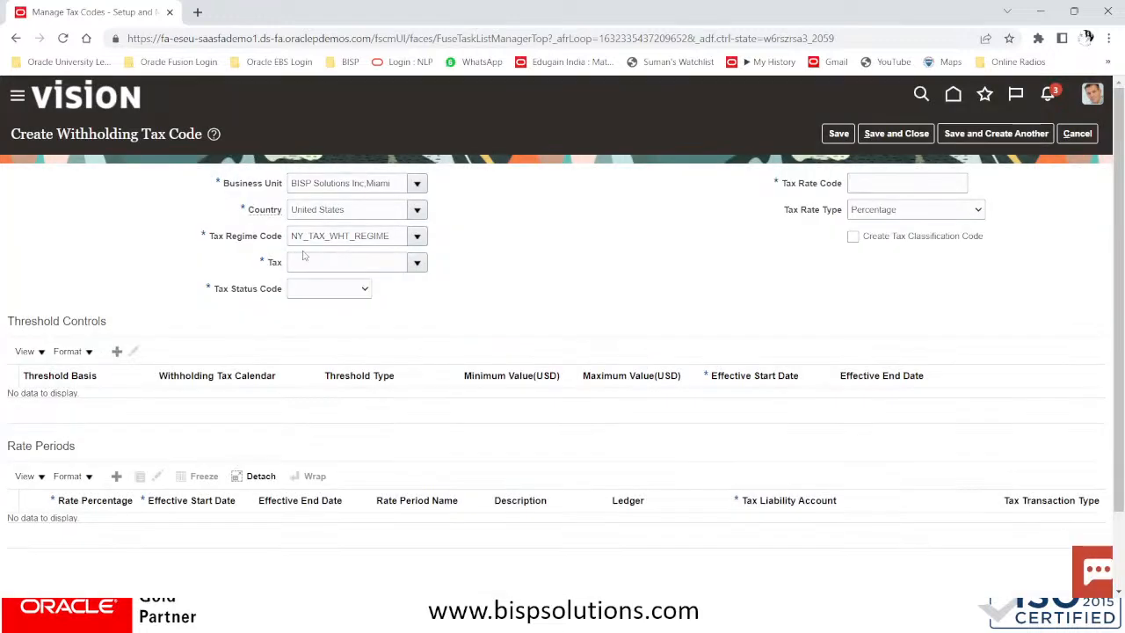
left_click(305, 259)
left_click(417, 262)
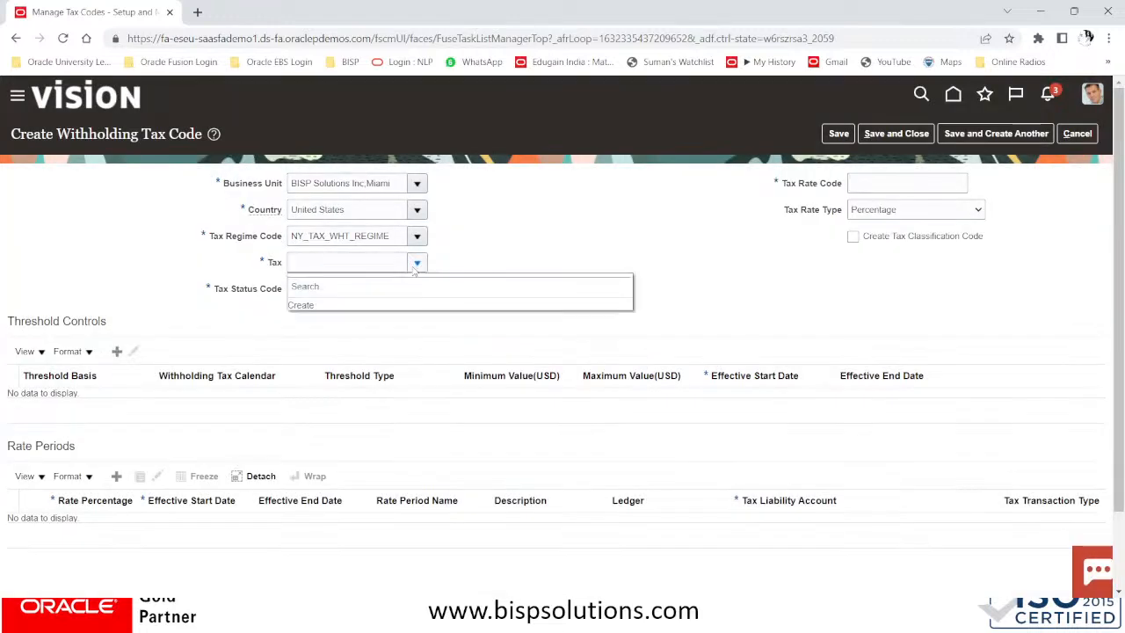
left_click(300, 306)
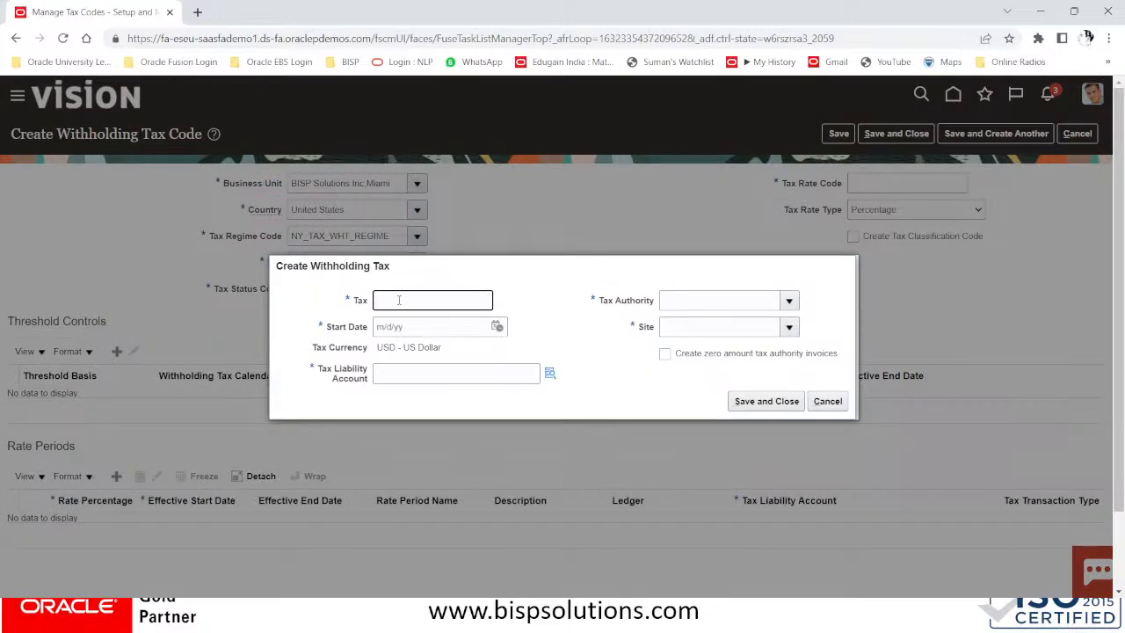
type("W")
type("HT")
type("_")
type("7")
type(".5")
type("%")
type("STANDARD")
left_click(424, 333)
type("01/")
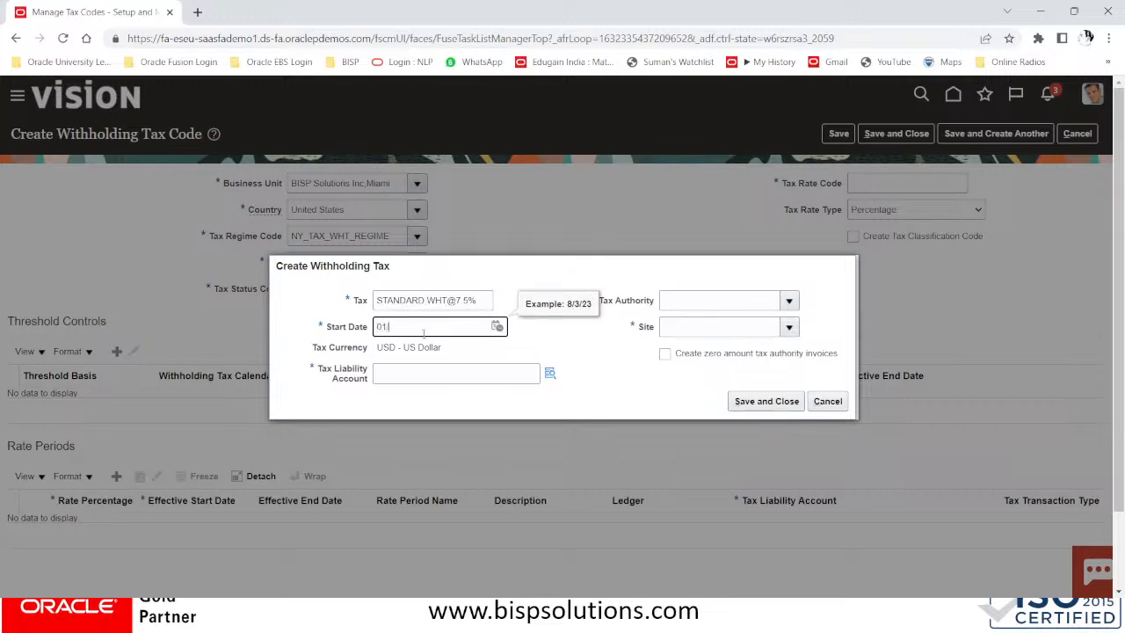
type("01/51")
key("Tab")
left_click(428, 380)
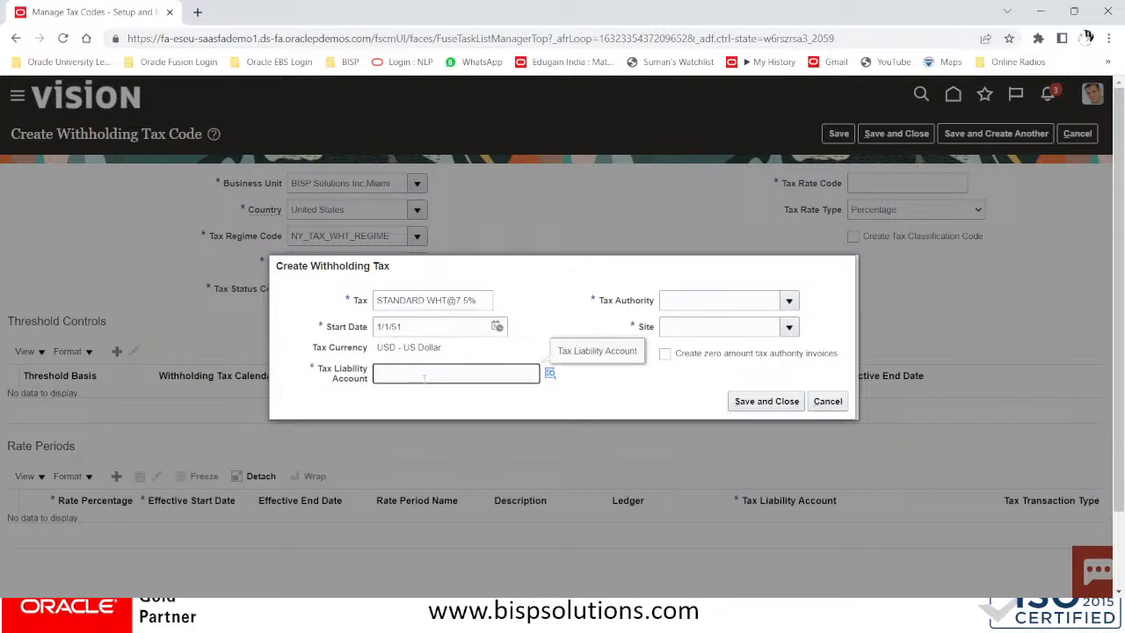
left_click(551, 372)
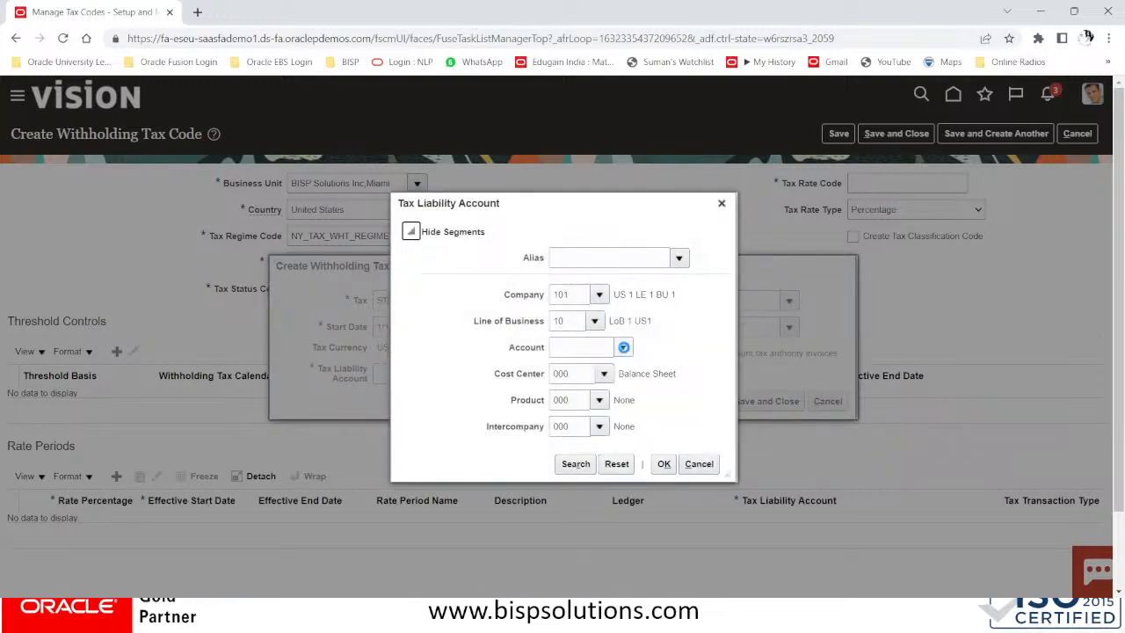
Search accounts by description 'WITH' and choose 25400 Withholding Tax Payable (101.10.25400.000.000.000)
left_click(623, 347)
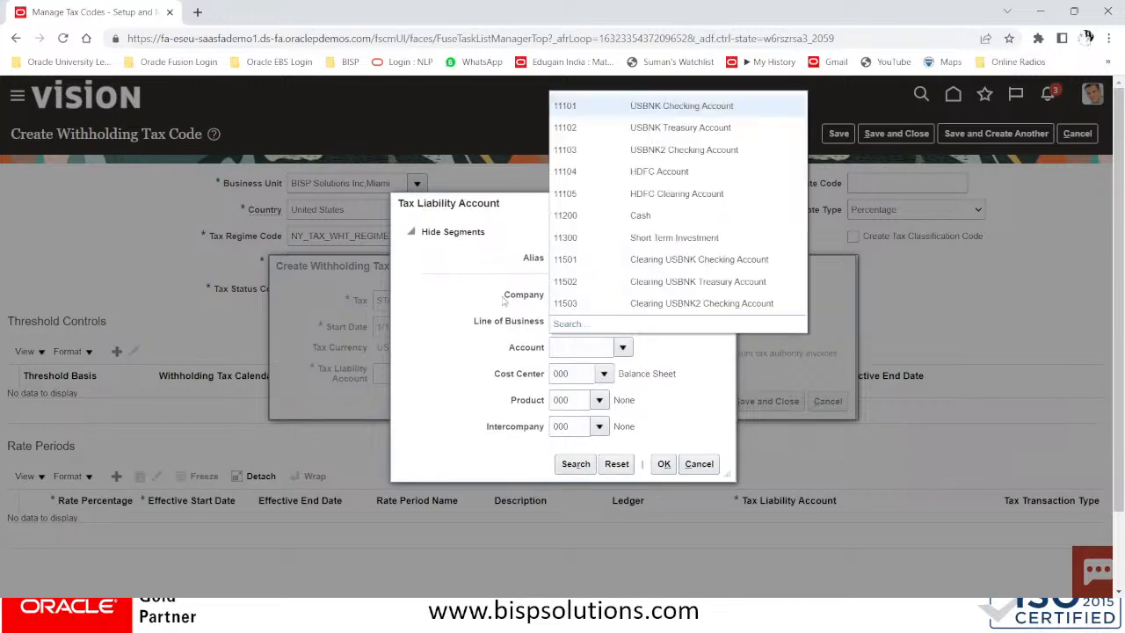
left_click(576, 320)
left_click(623, 348)
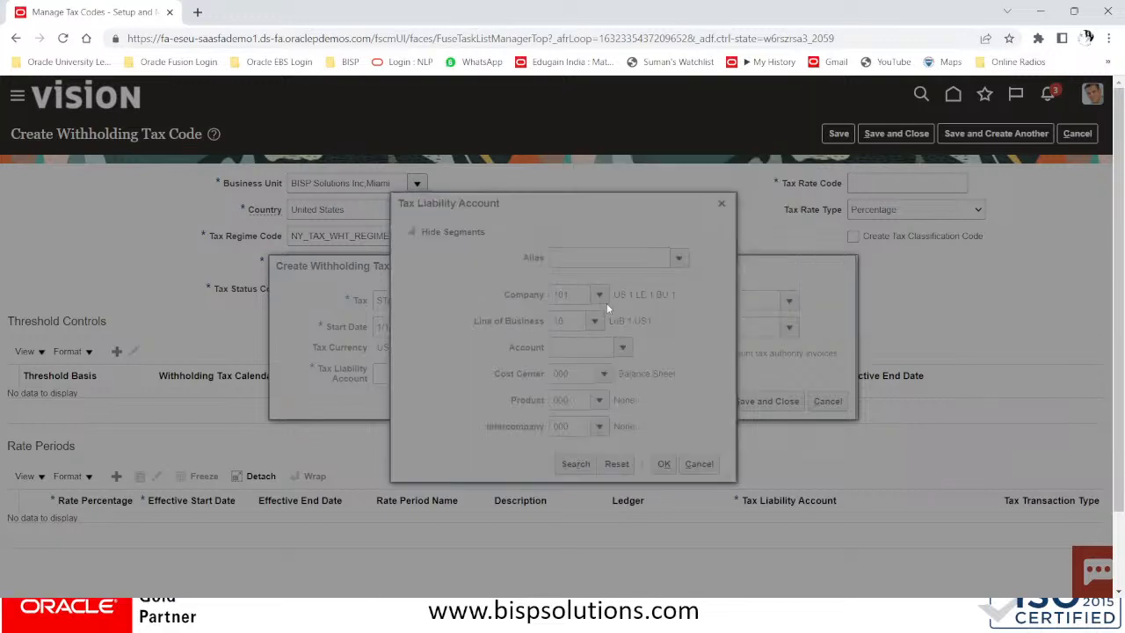
left_click(533, 337)
left_click(512, 281)
left_click(530, 341)
type("WHITHOLD")
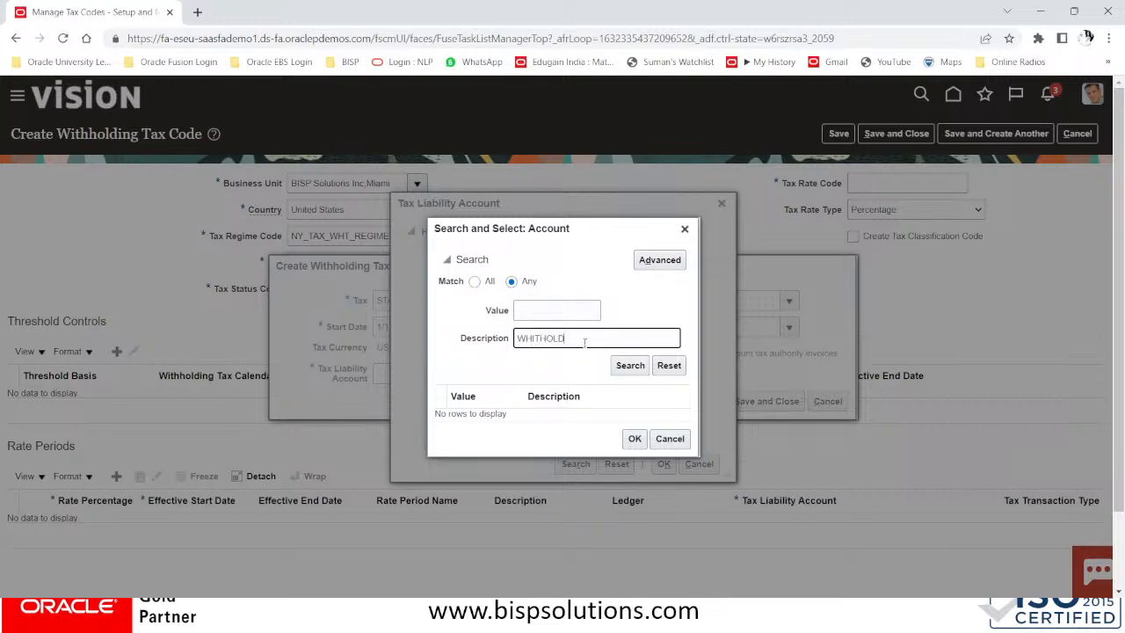
left_click_drag(587, 341, 414, 344)
type("WITH")
left_click(628, 368)
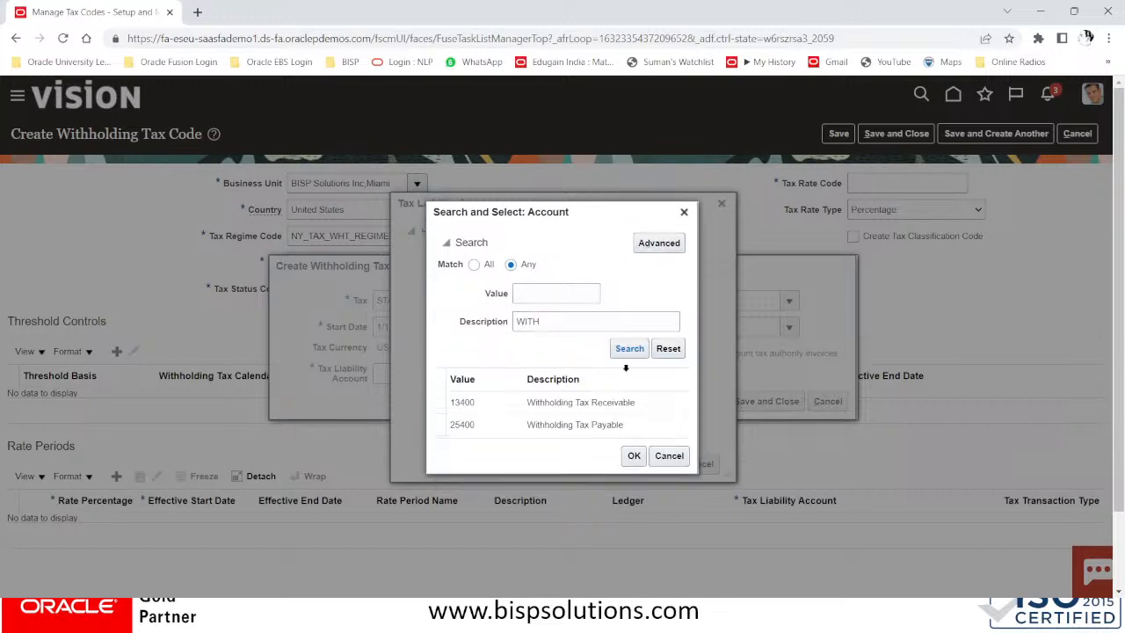
left_click(594, 425)
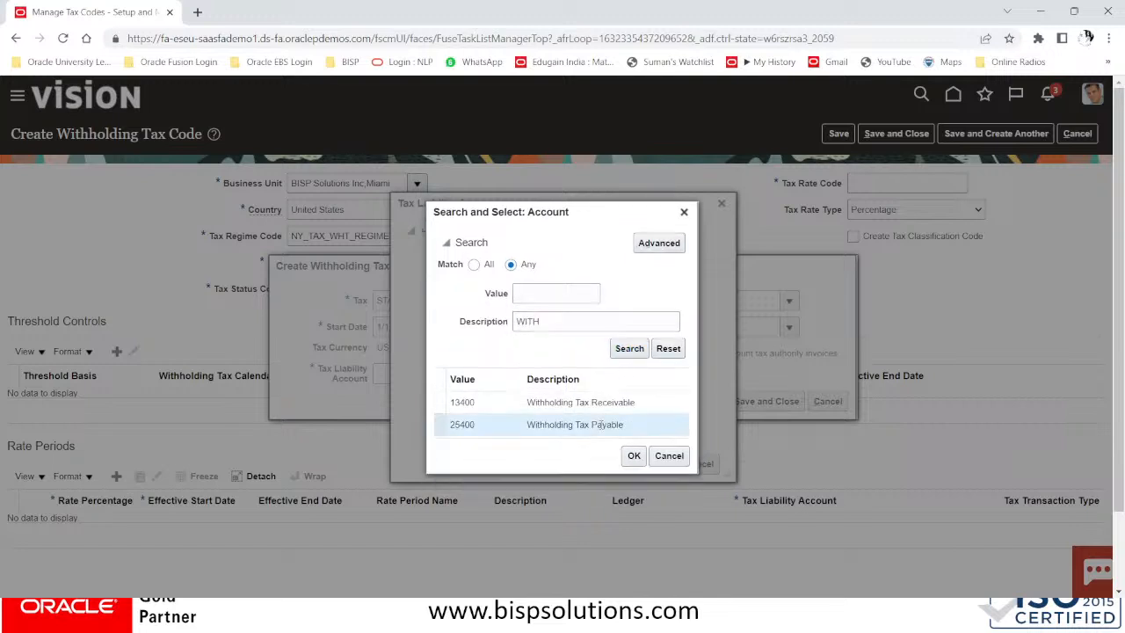
left_click(634, 456)
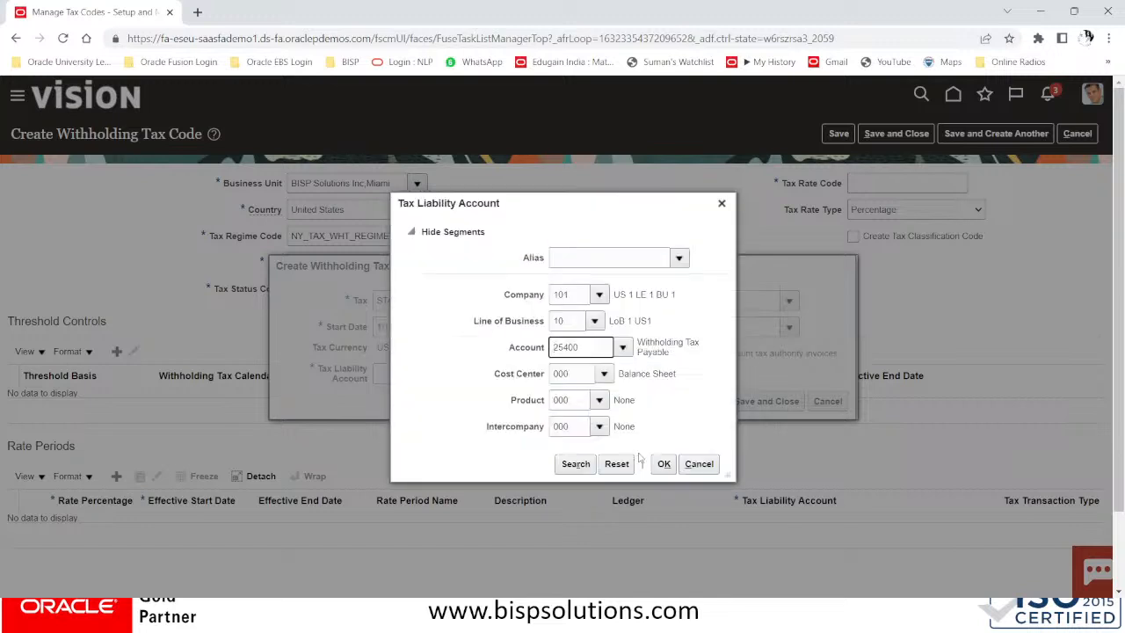
left_click(668, 466)
Assign tax authority WHT NY TAX AUTHORITY with site NY#US and save the withholding tax
left_click(696, 301)
left_click(789, 302)
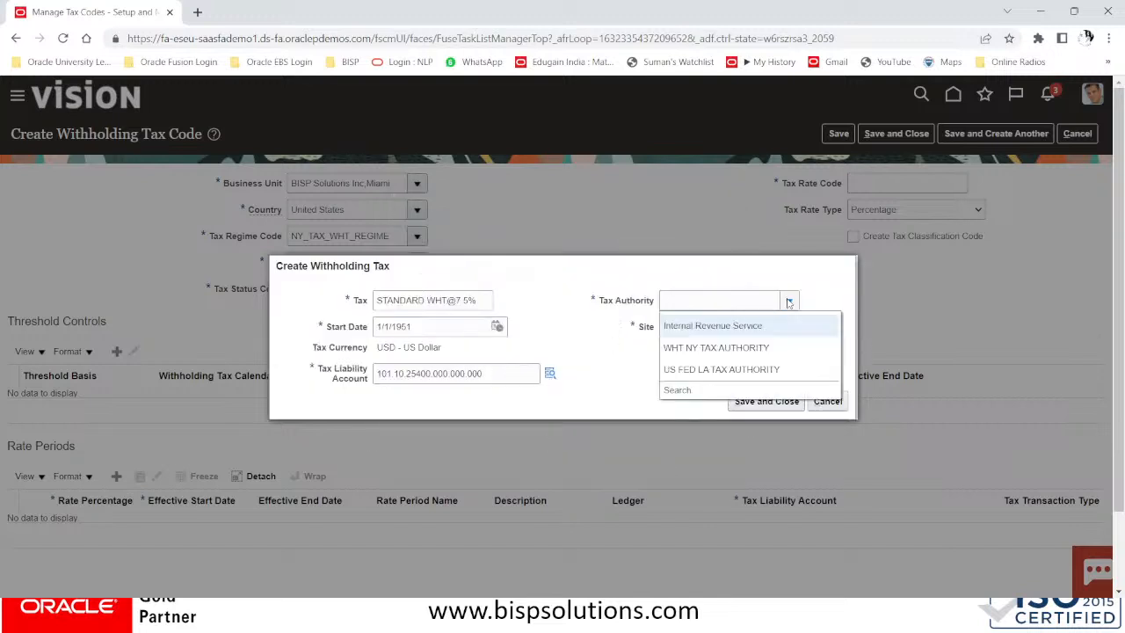
left_click(677, 348)
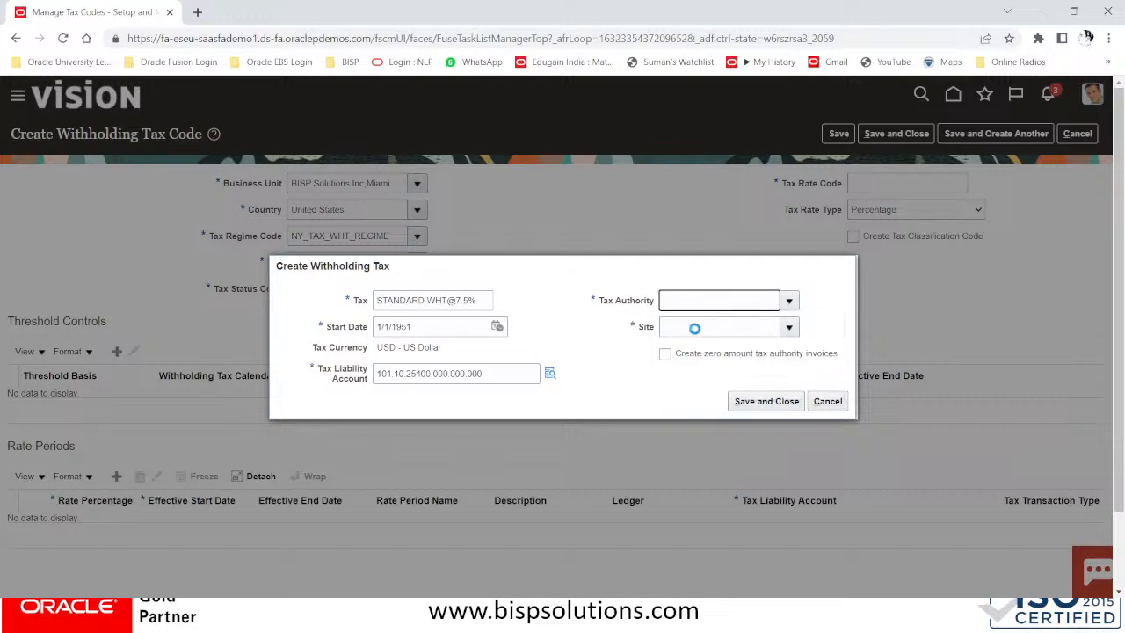
left_click(789, 326)
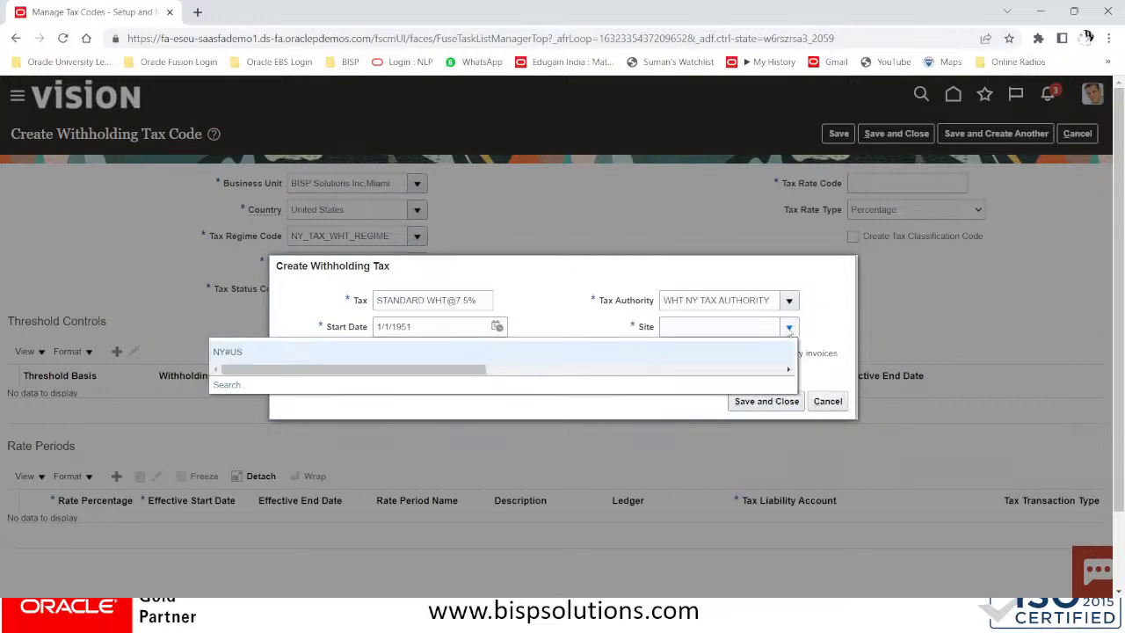
left_click(289, 350)
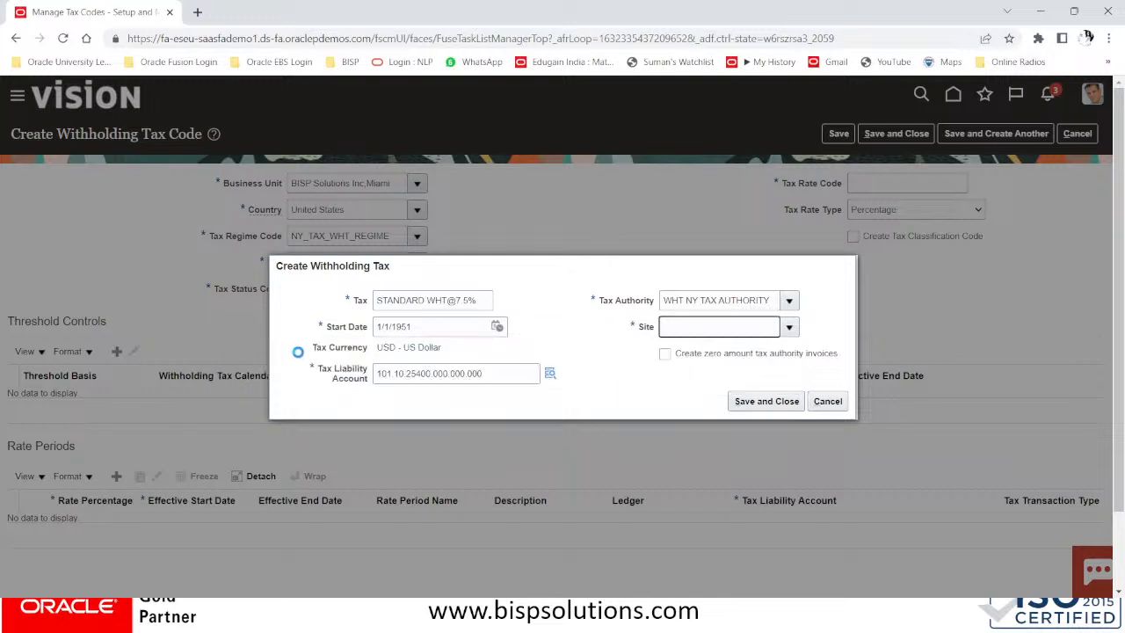
left_click(787, 408)
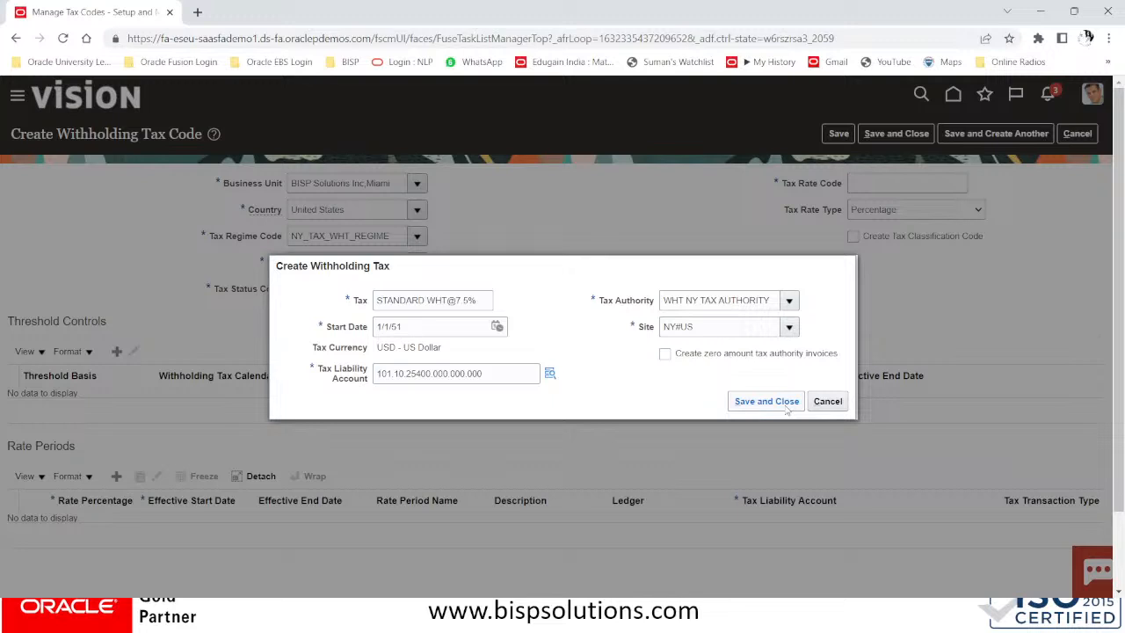
left_click(787, 408)
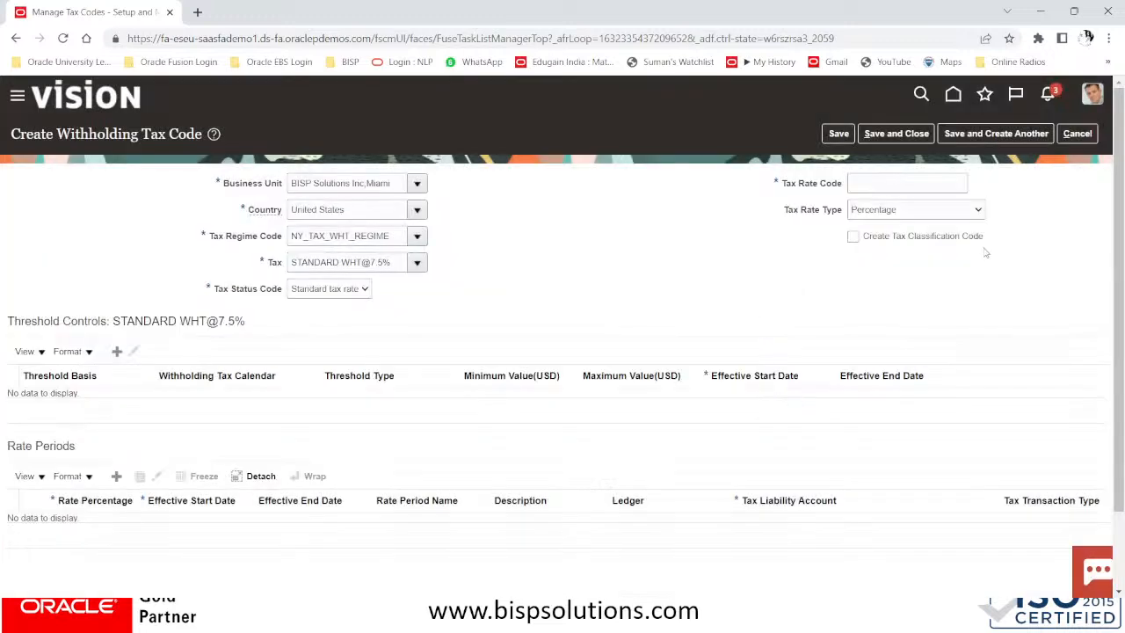
left_click(314, 291)
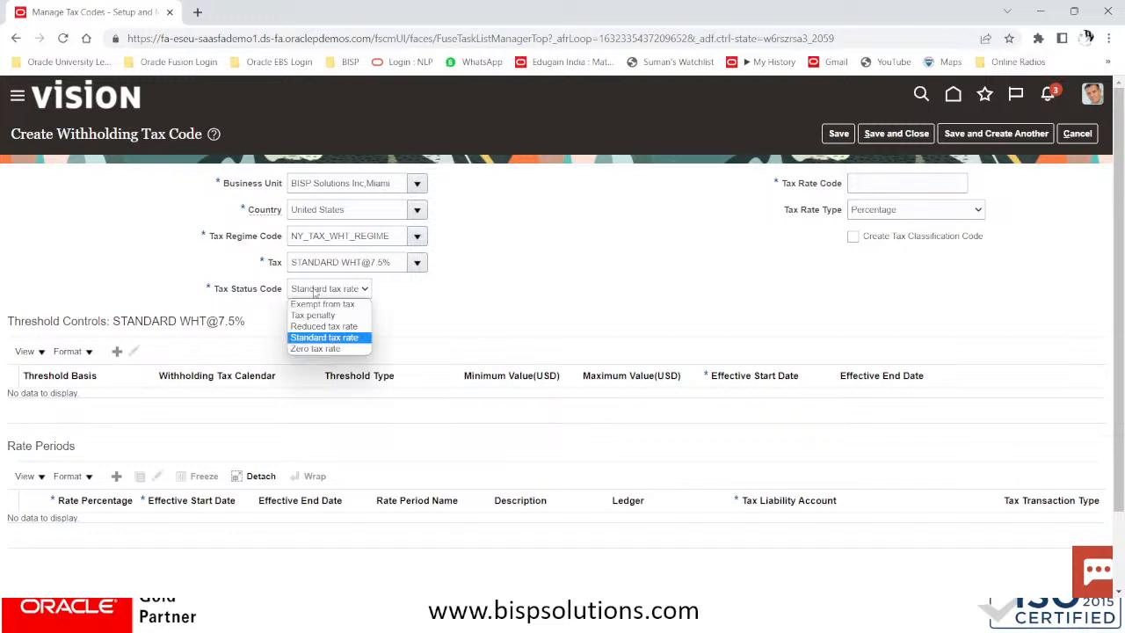
left_click(319, 339)
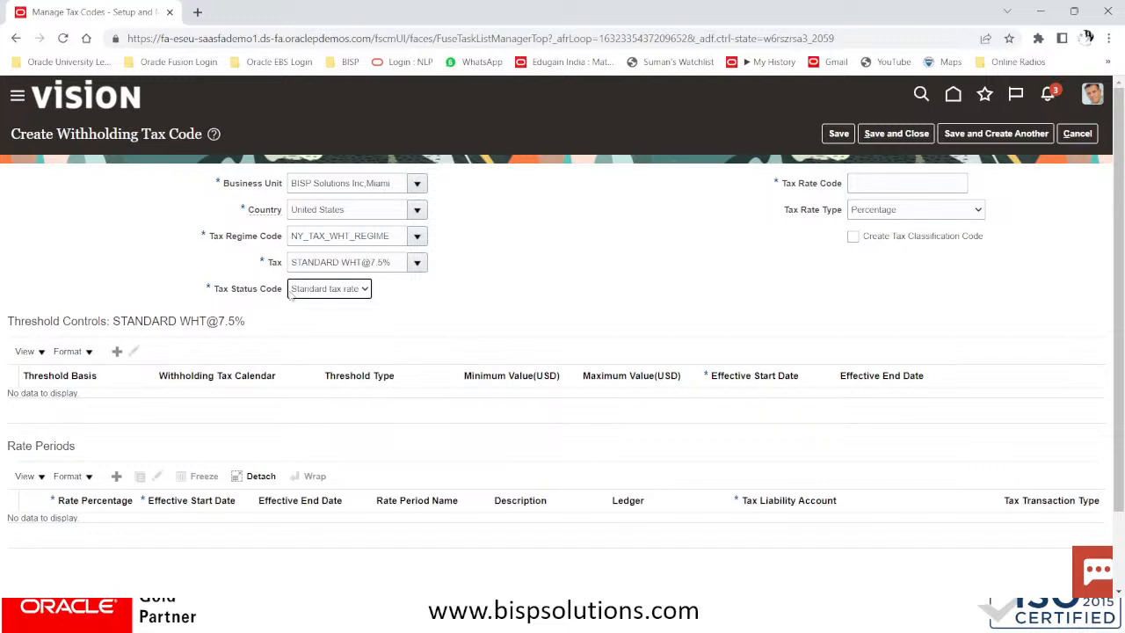
left_click(321, 294)
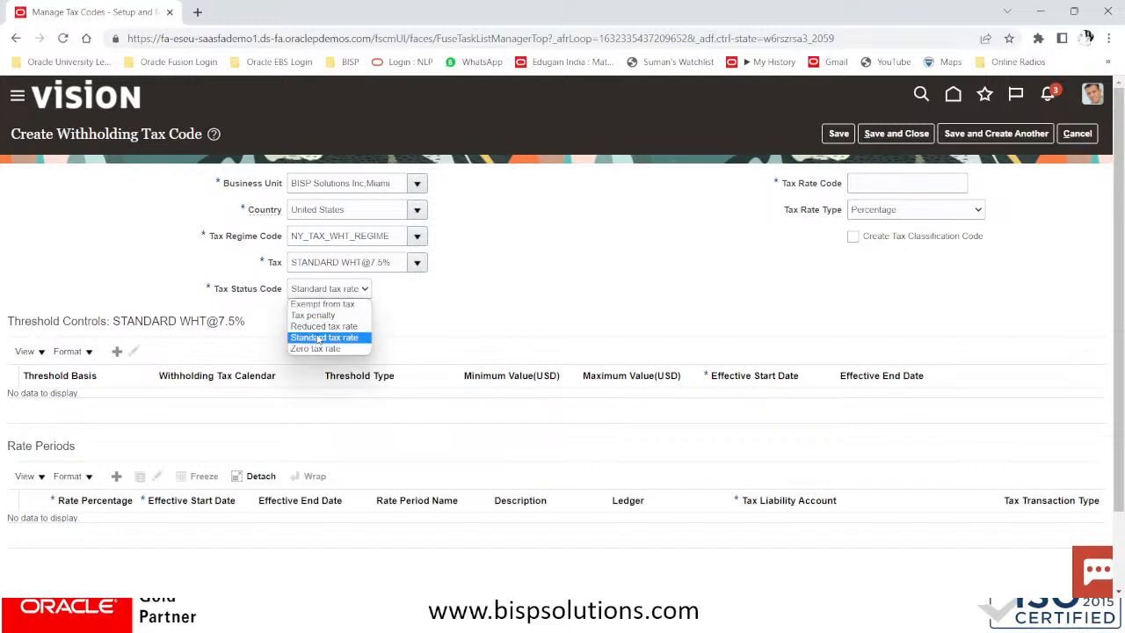
left_click(319, 338)
left_click(899, 180)
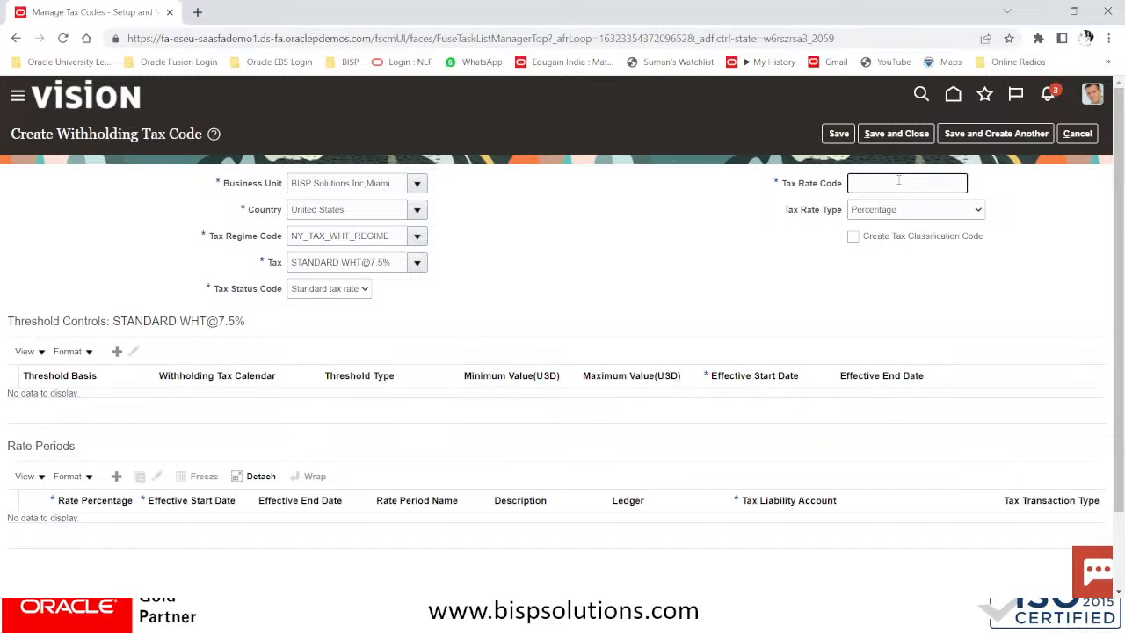
type("WHT@7.5%")
Add a rate period row with 7.5 percent, effective from 01/01/51
scroll(126, 483, "down", 2)
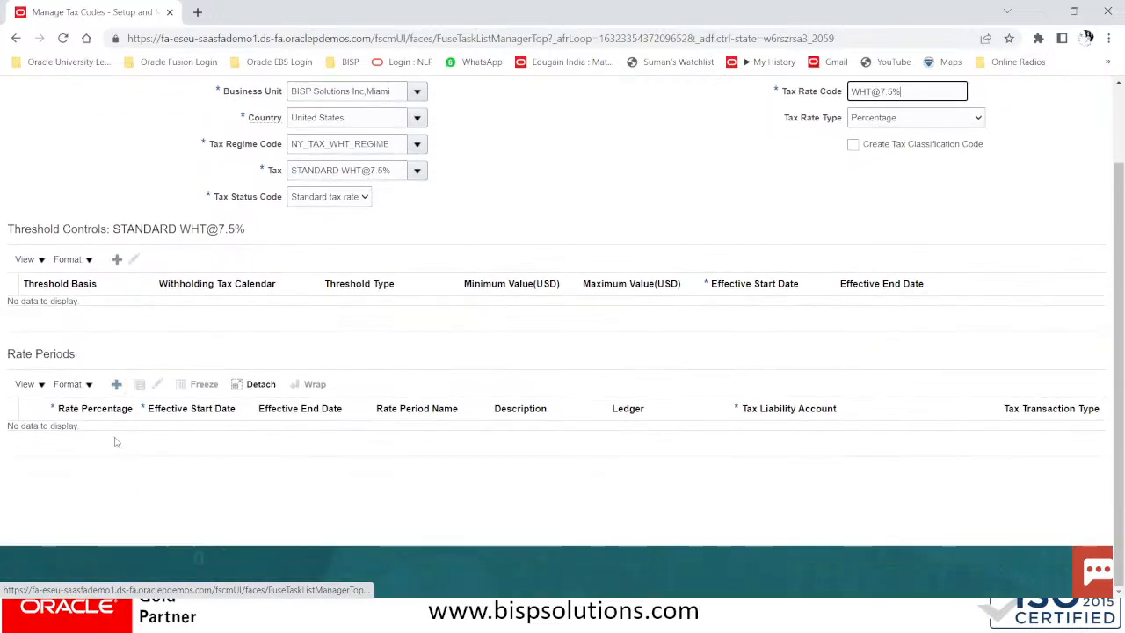
left_click(117, 392)
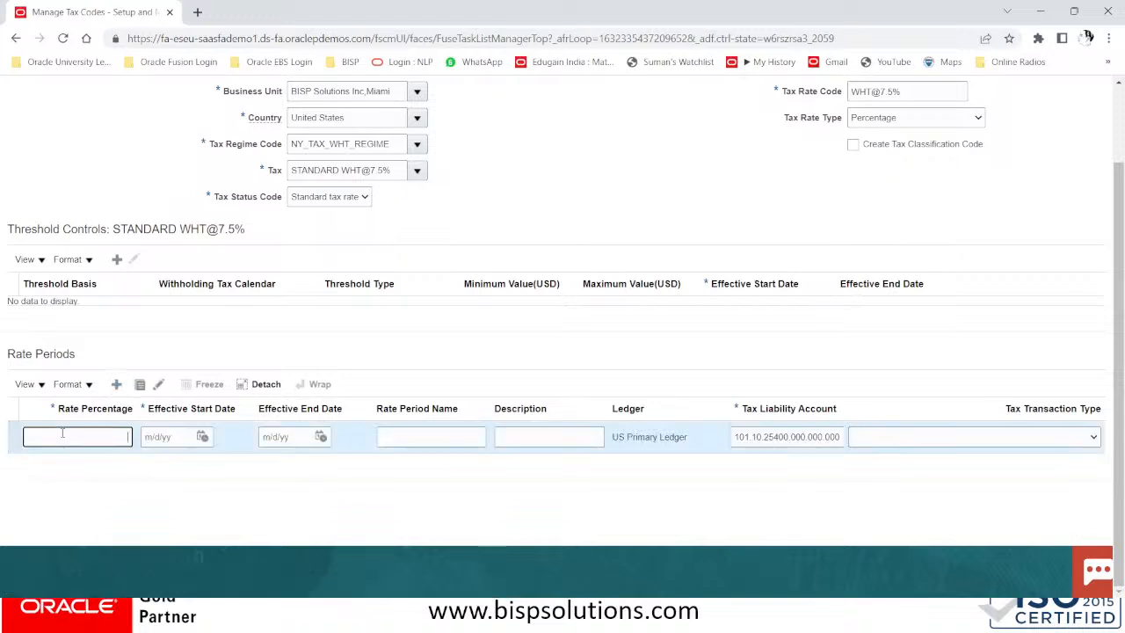
left_click(62, 432)
type("7.5")
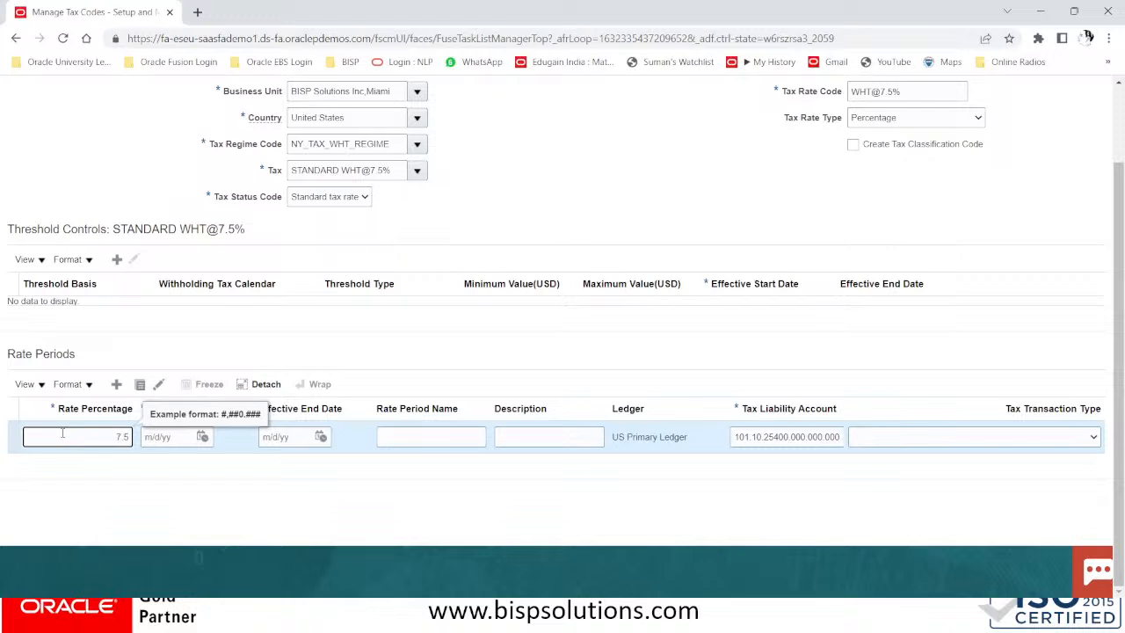
key("Tab")
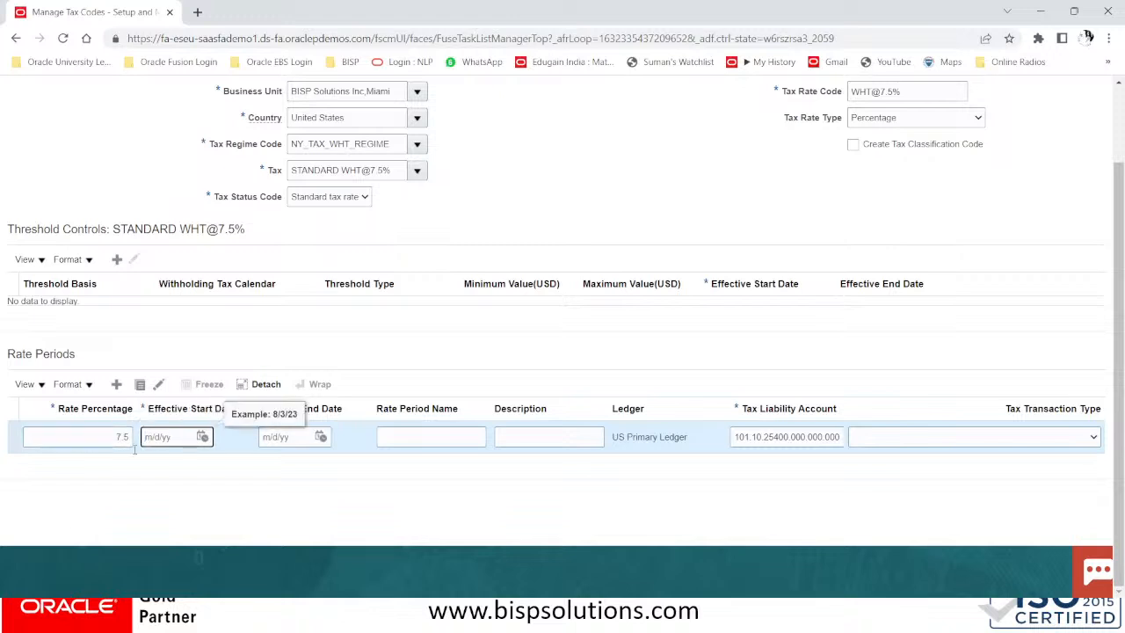
type("01/01")
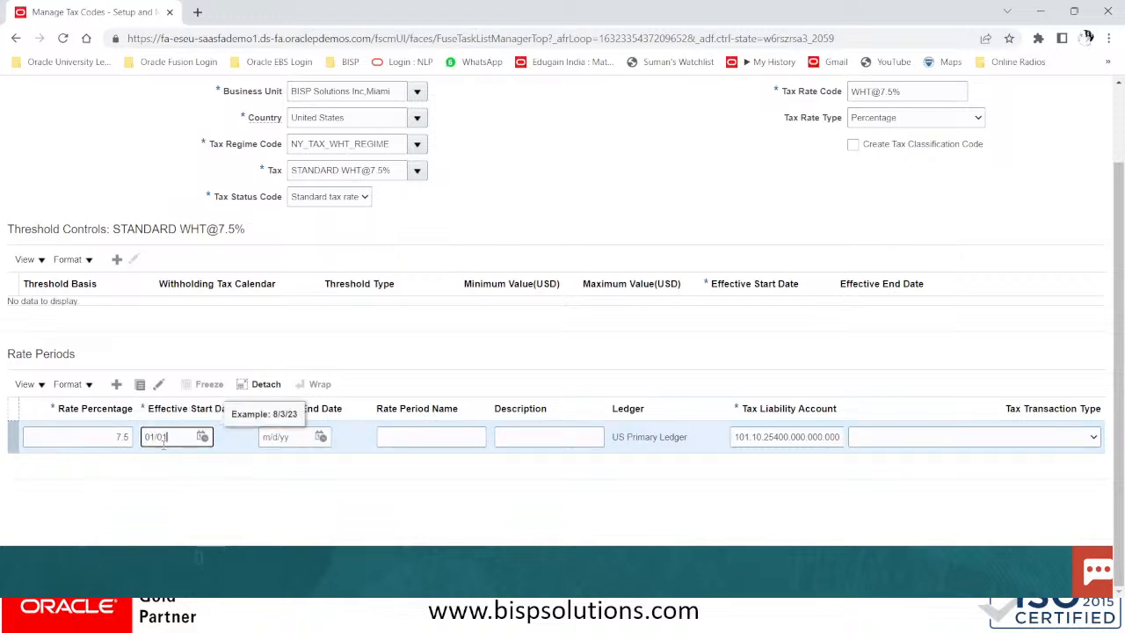
type("/51")
key("Tab")
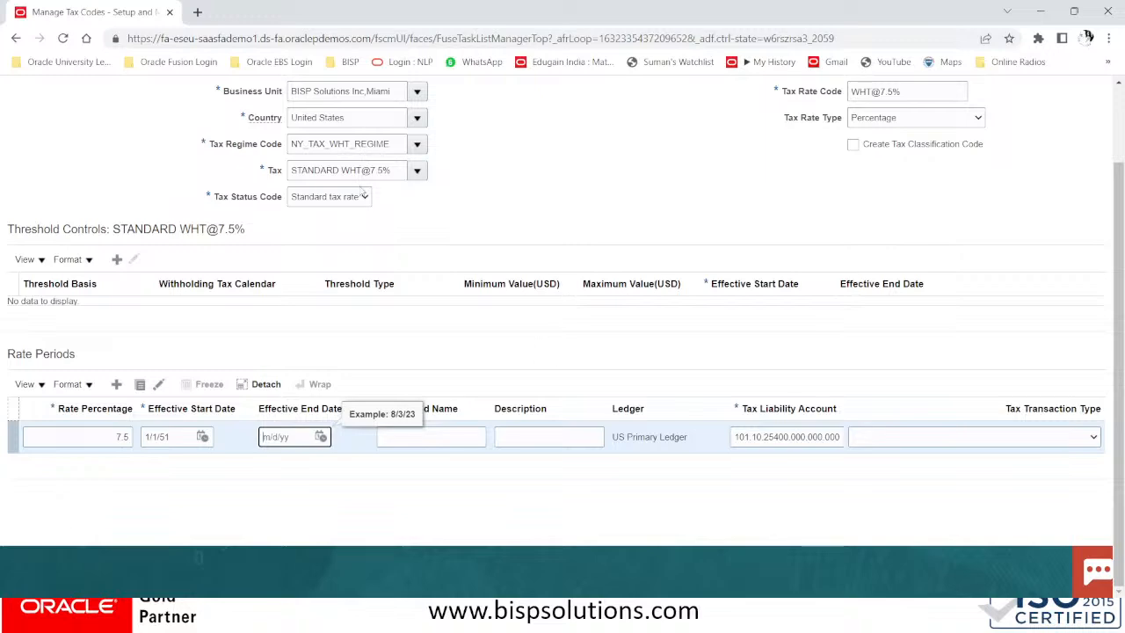
scroll(809, 277, "up", 2)
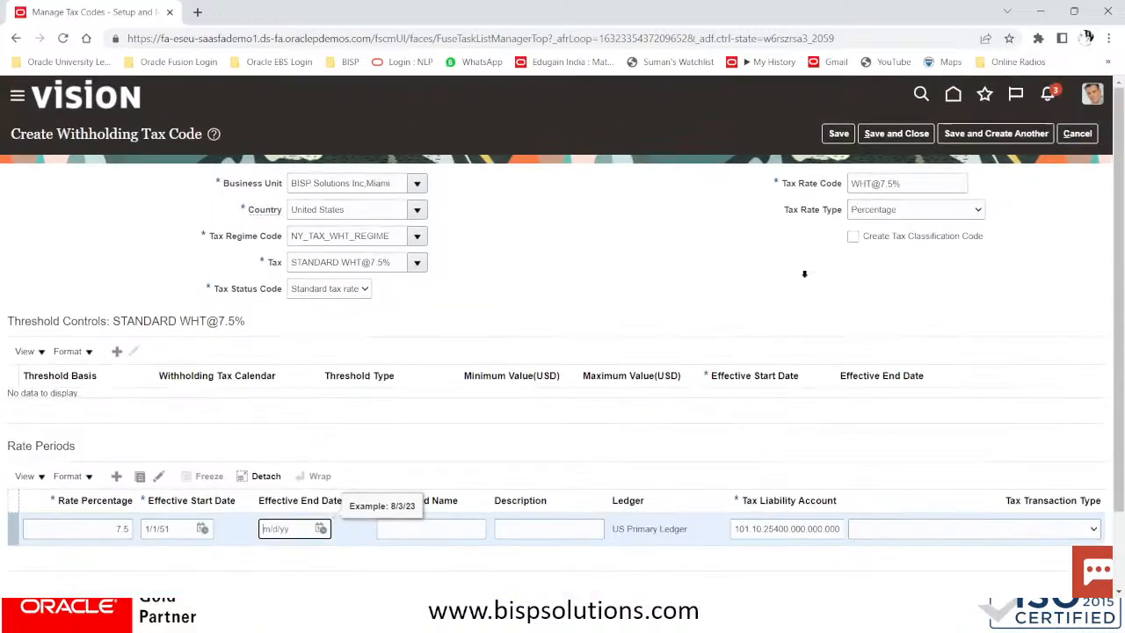
left_click(895, 133)
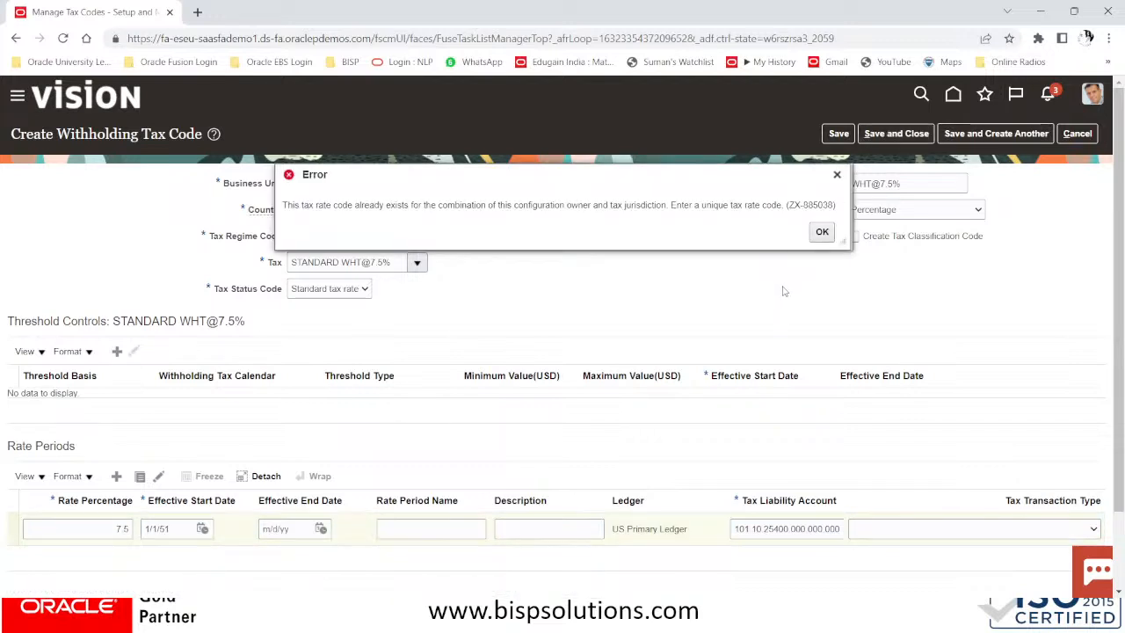
left_click(821, 232)
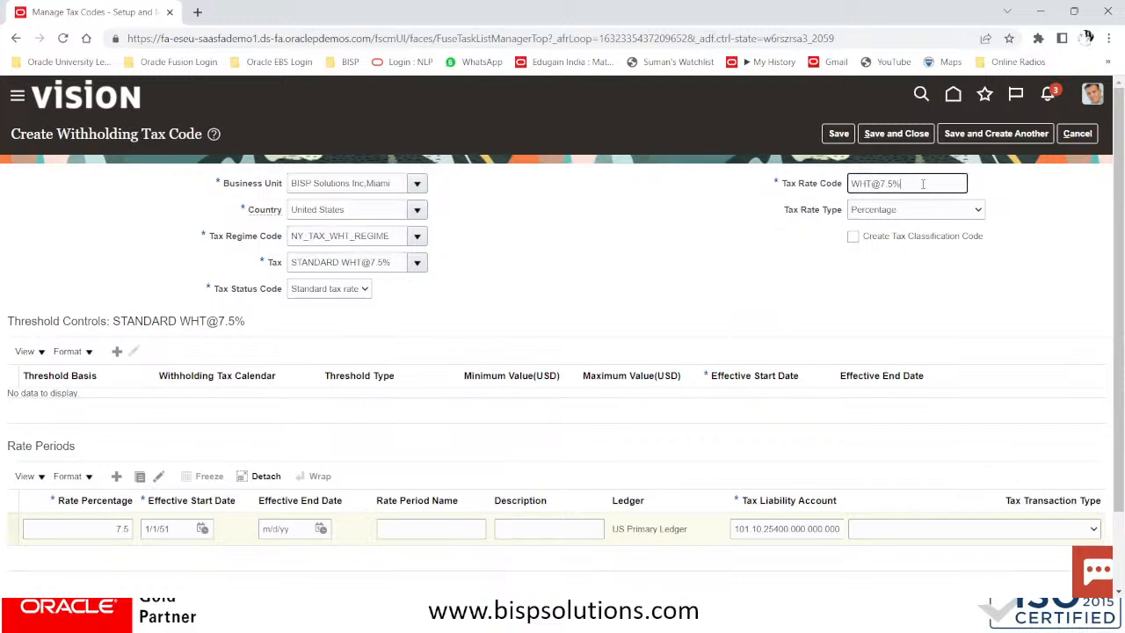
key("BackSpace")
key("BackSpace")
key("BackSpace")
key("BackSpace")
key("BackSpace")
key("BackSpace")
key("BackSpace")
key("BackSpace")
type("NY WHT@7.5%")
left_click(915, 137)
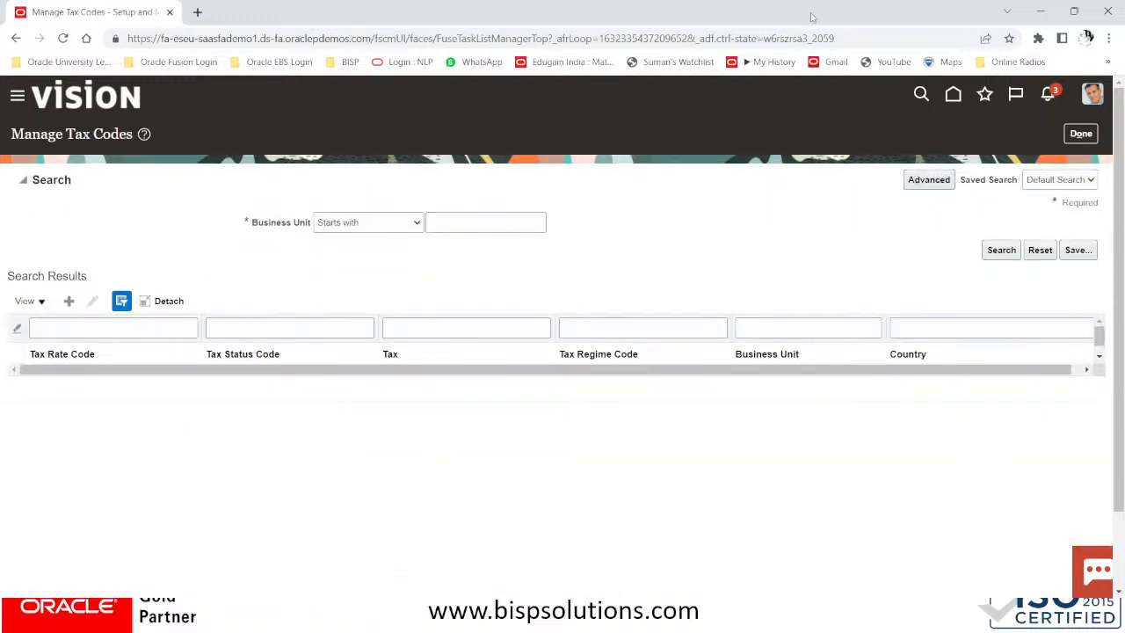
Go to Manage Withholding Tax Classifications from the setup tasks and start a new classification
left_click(1082, 135)
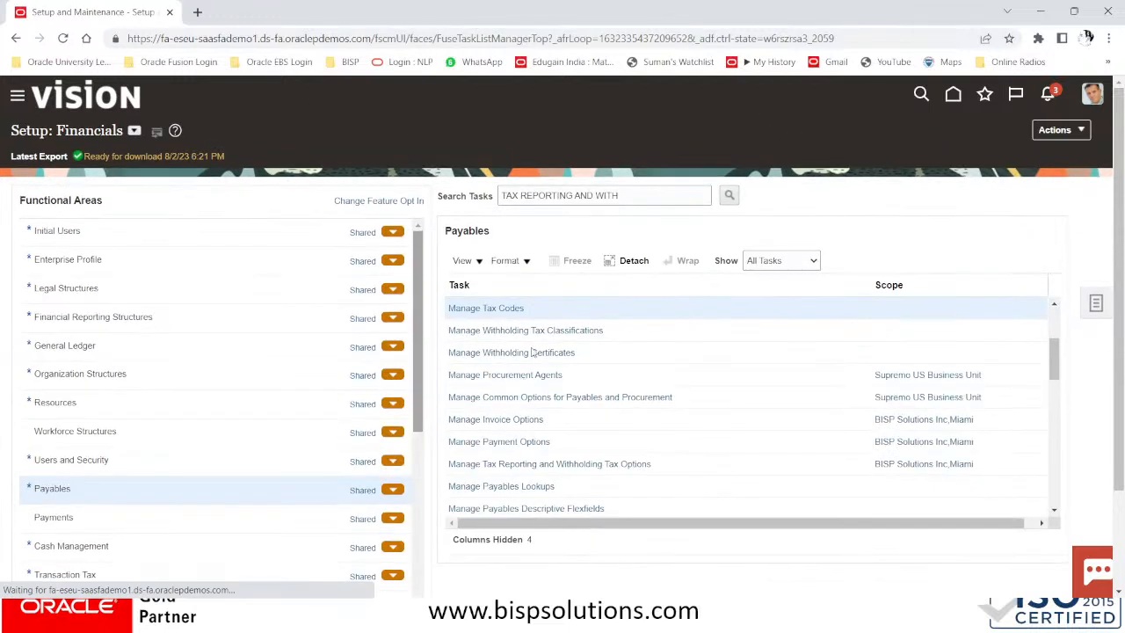
left_click(492, 332)
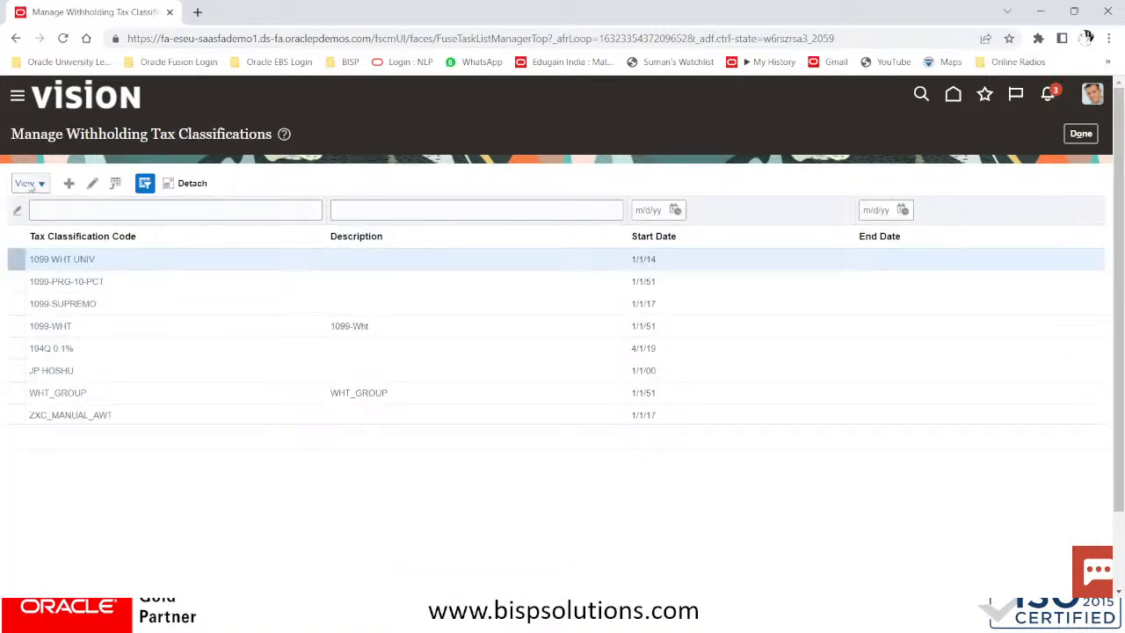
left_click(69, 184)
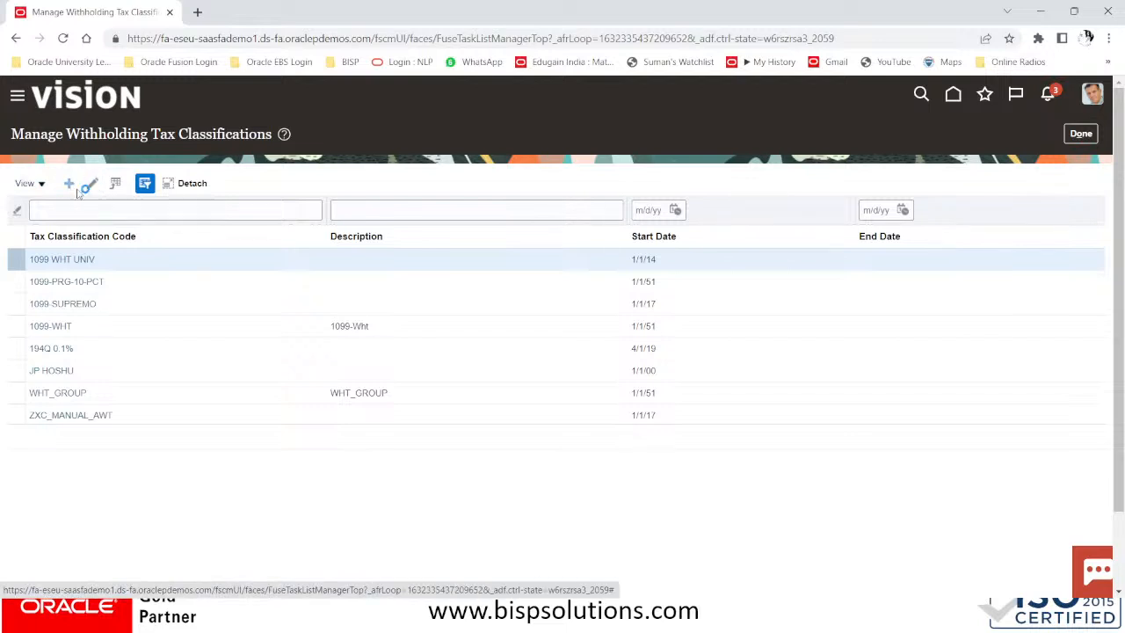
left_click(348, 188)
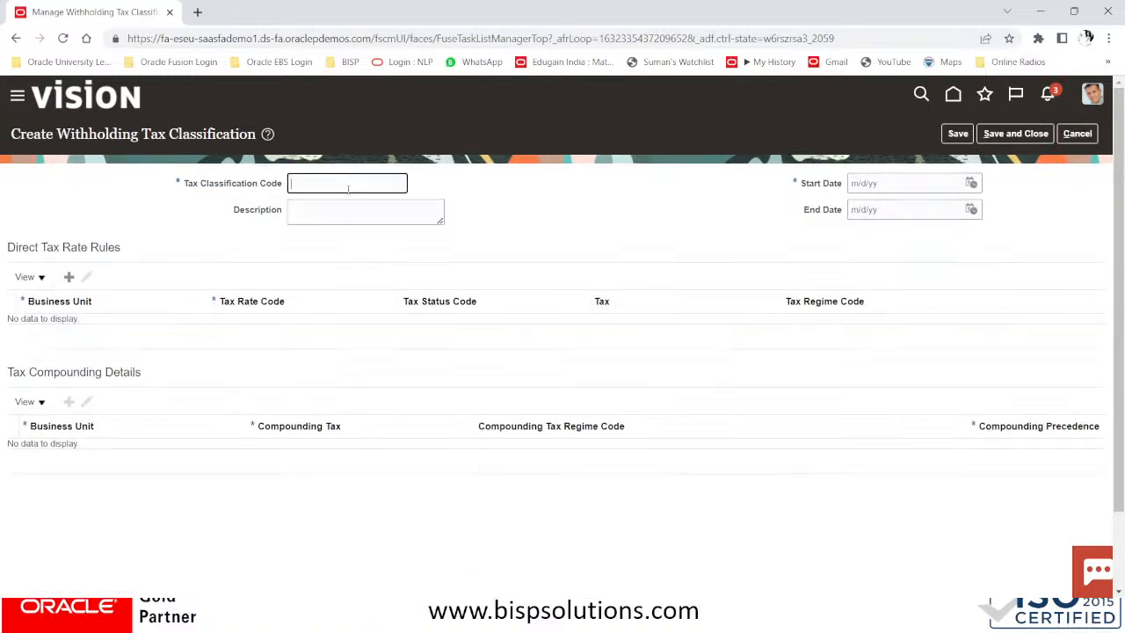
Enter NY_WHT_GROUP as classification code and description, with start date 01/01/51
type("NY_WHT_GROUP")
left_click_drag(403, 186, 247, 190)
key("ctrl+c")
key("Tab")
key("ctrl+v")
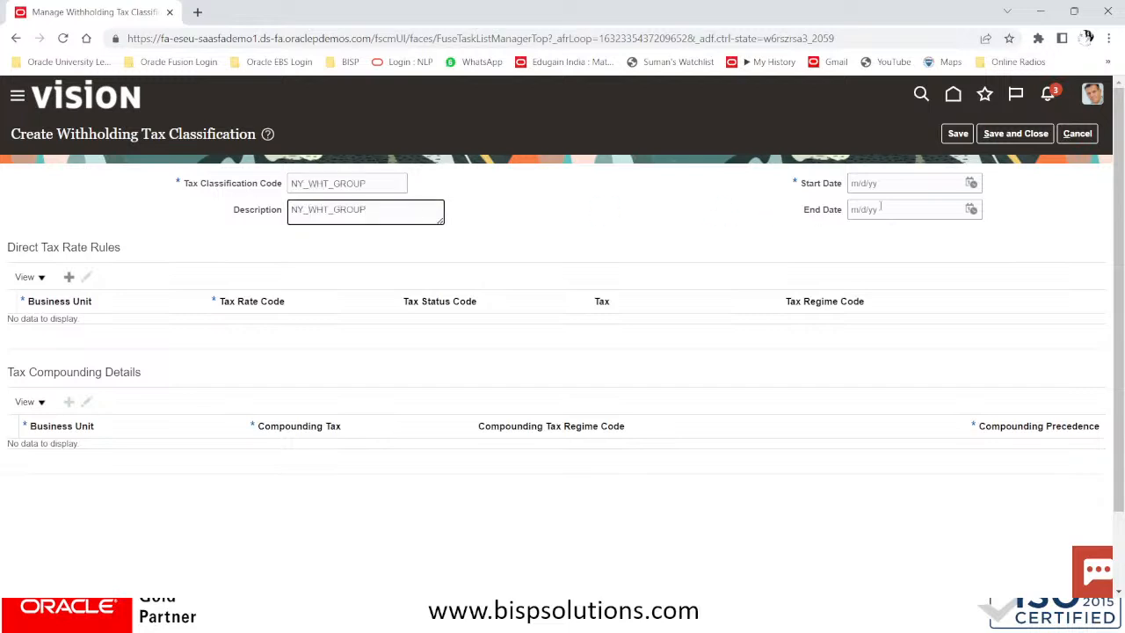
key("Tab")
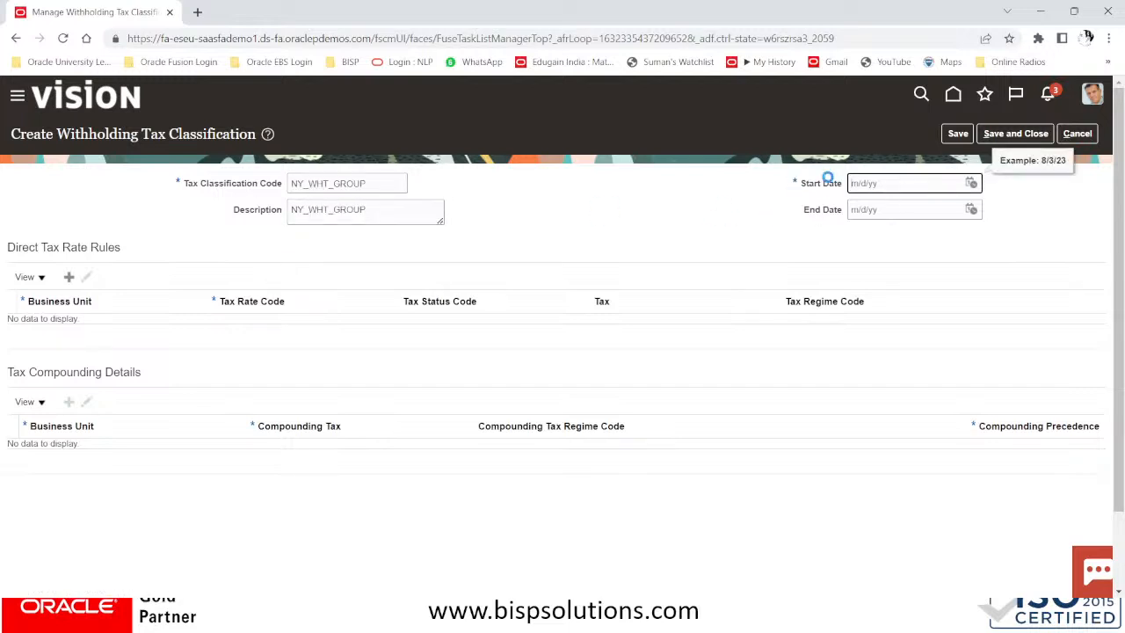
type("01/01/51")
key("Tab")
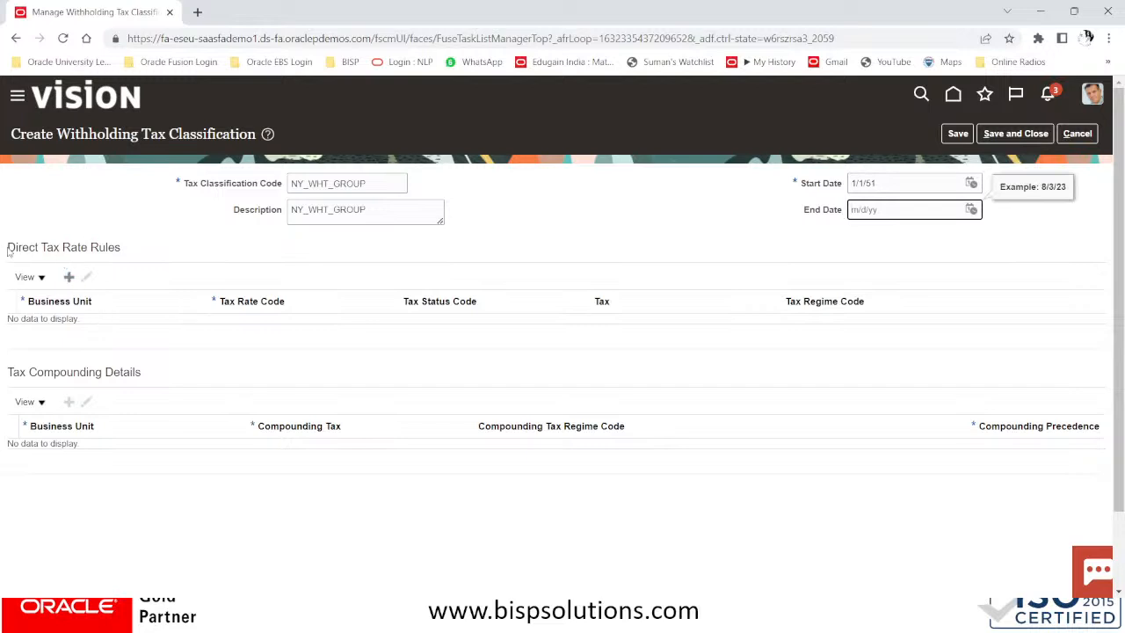
left_click(70, 278)
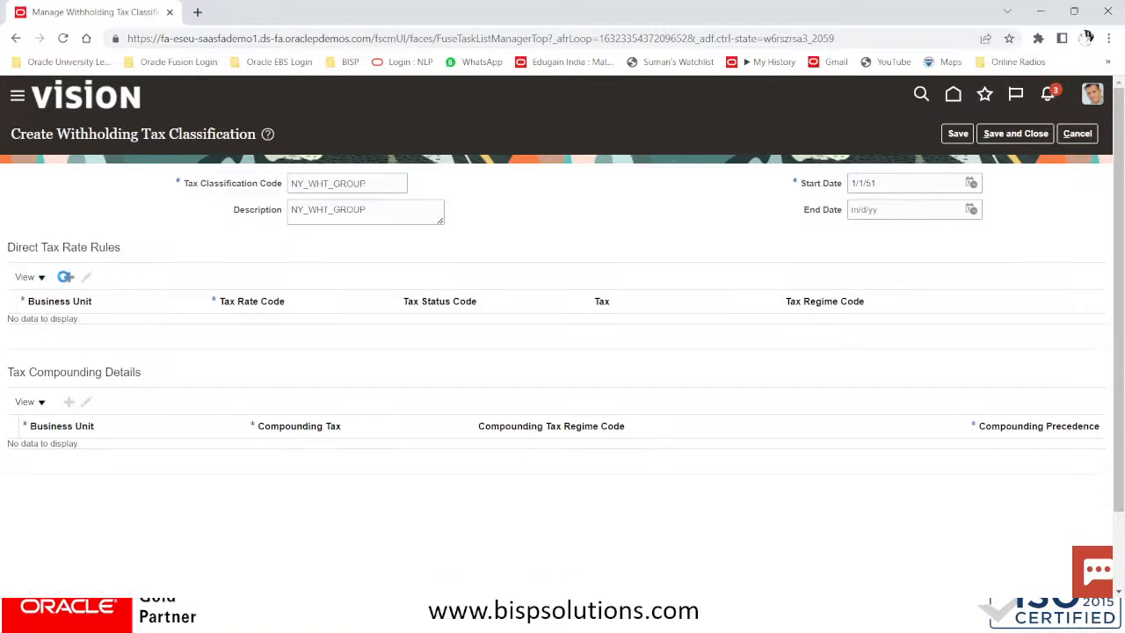
left_click(69, 277)
left_click(175, 331)
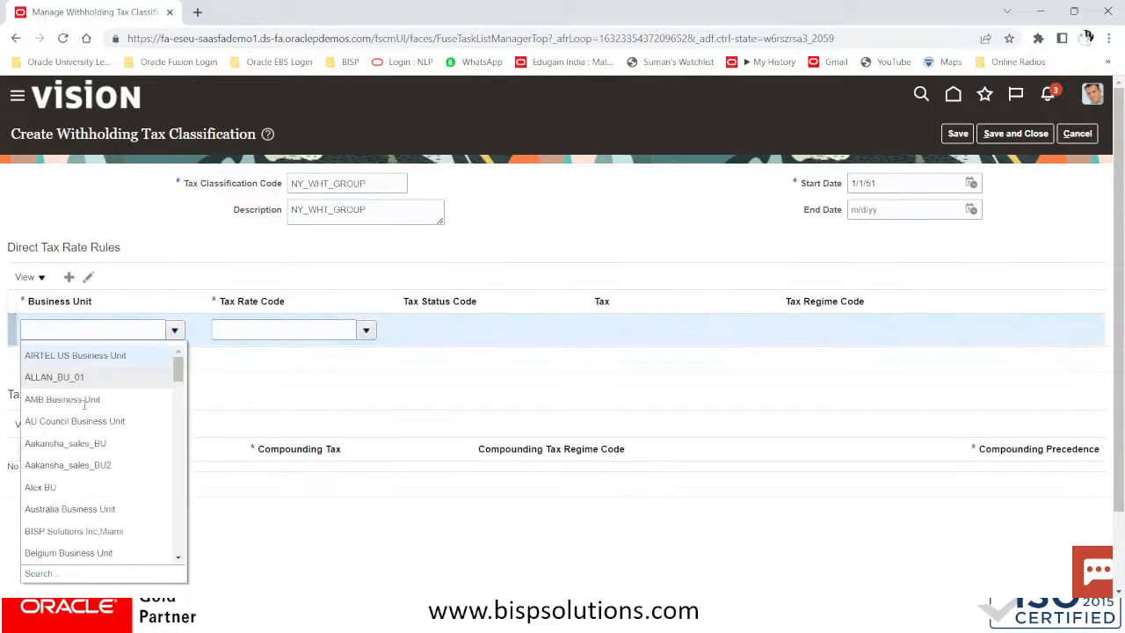
left_click(73, 532)
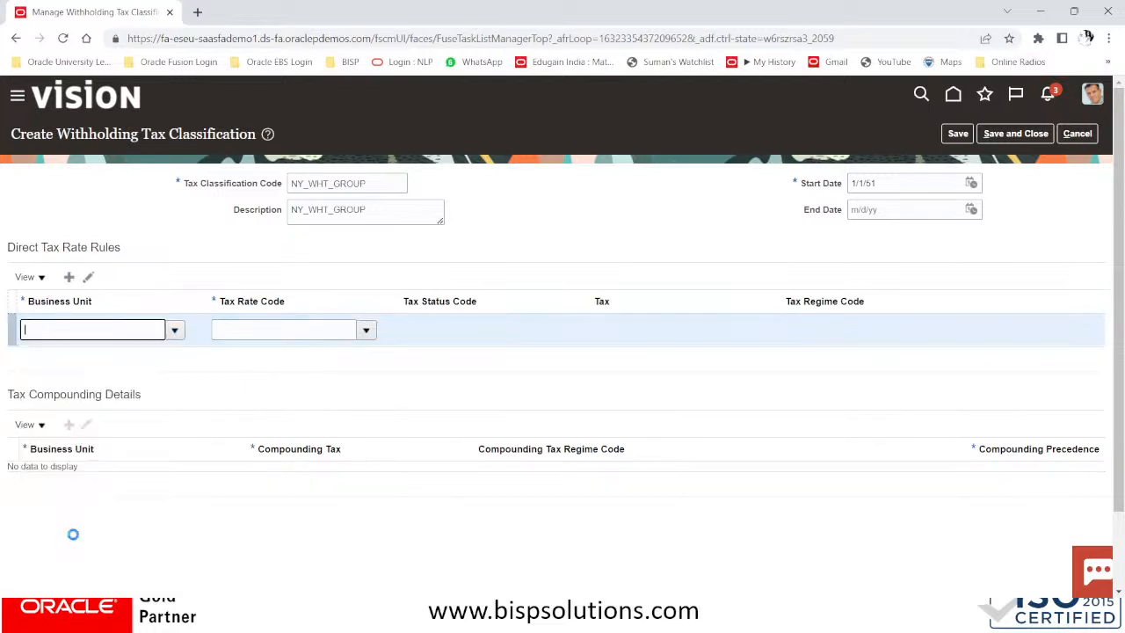
left_click(312, 330)
left_click(364, 334)
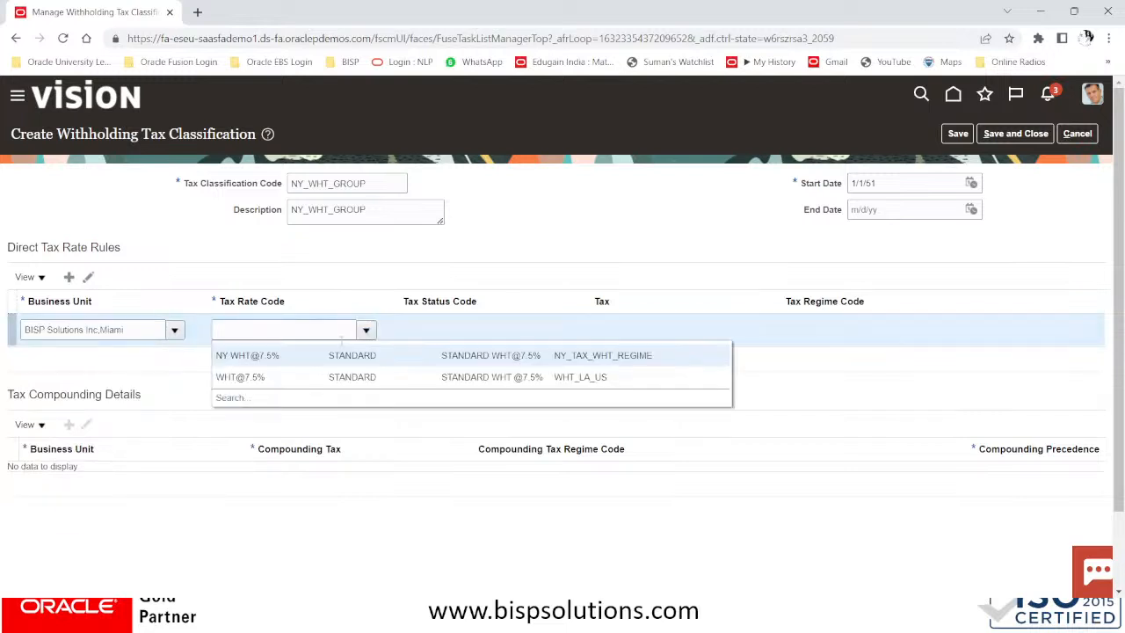
left_click(262, 355)
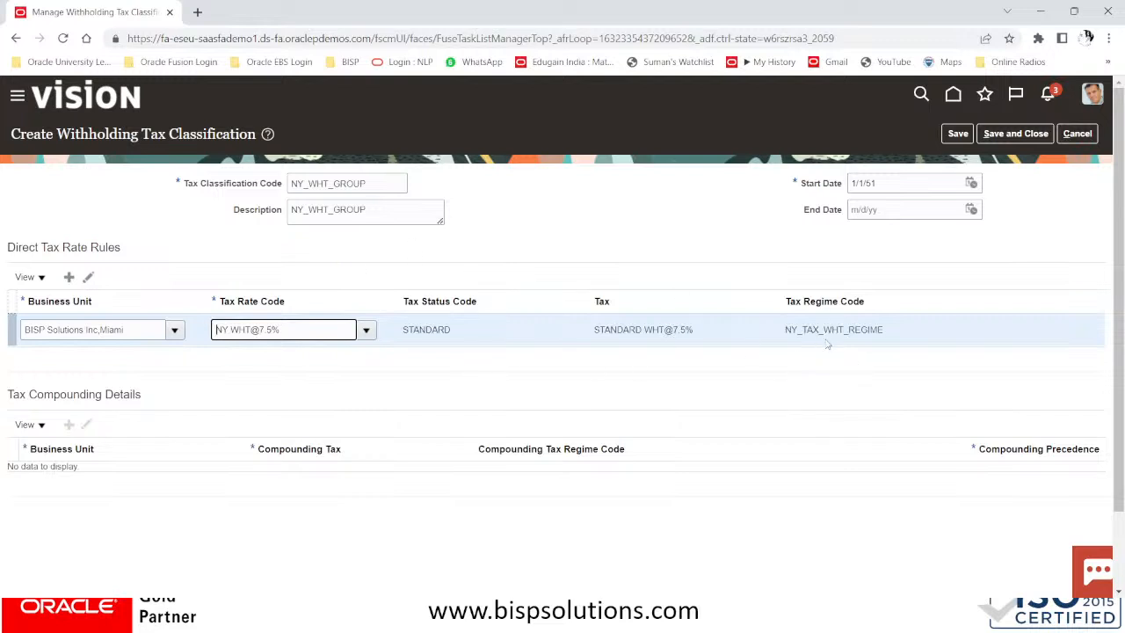
left_click(1039, 136)
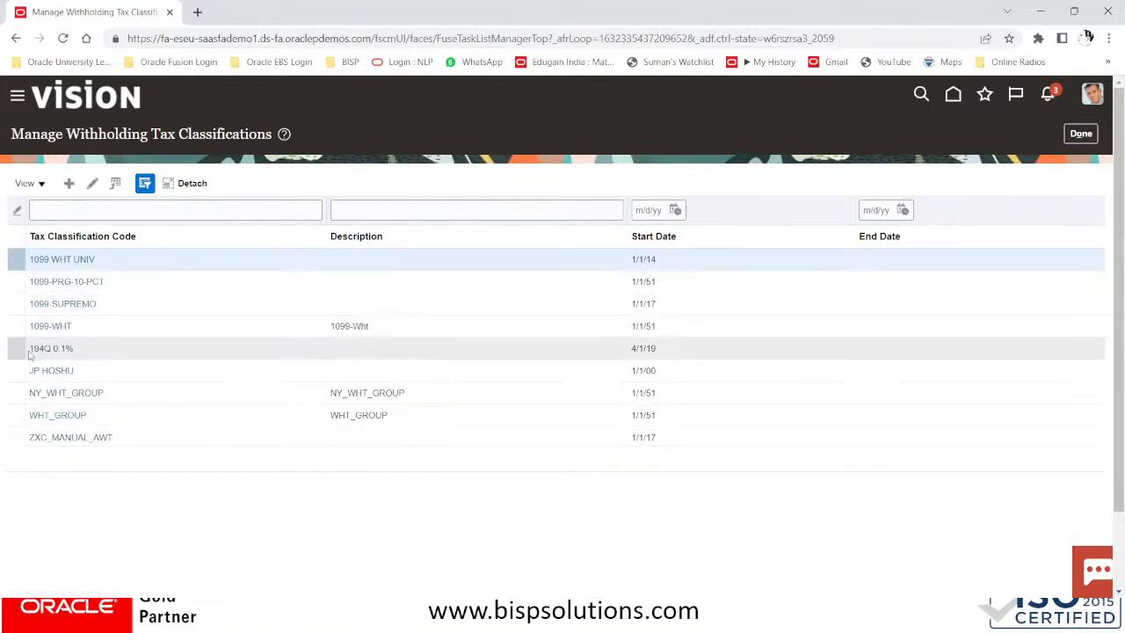
Leave the tax classifications and go to Procurement > Suppliers > Manage Suppliers
left_click(121, 398)
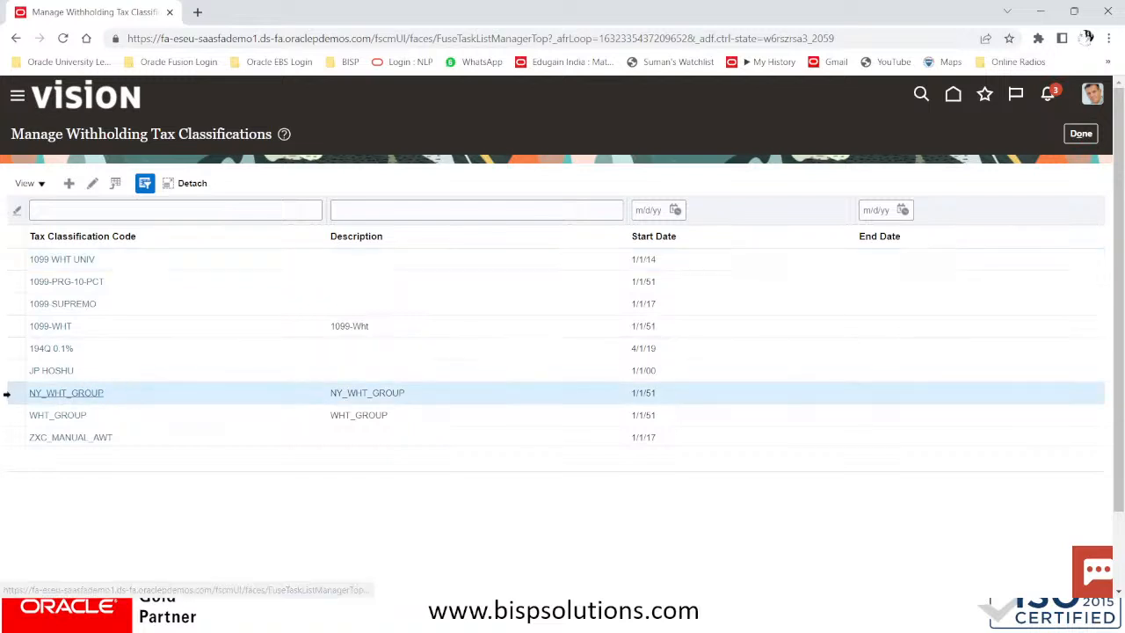
left_click(1075, 133)
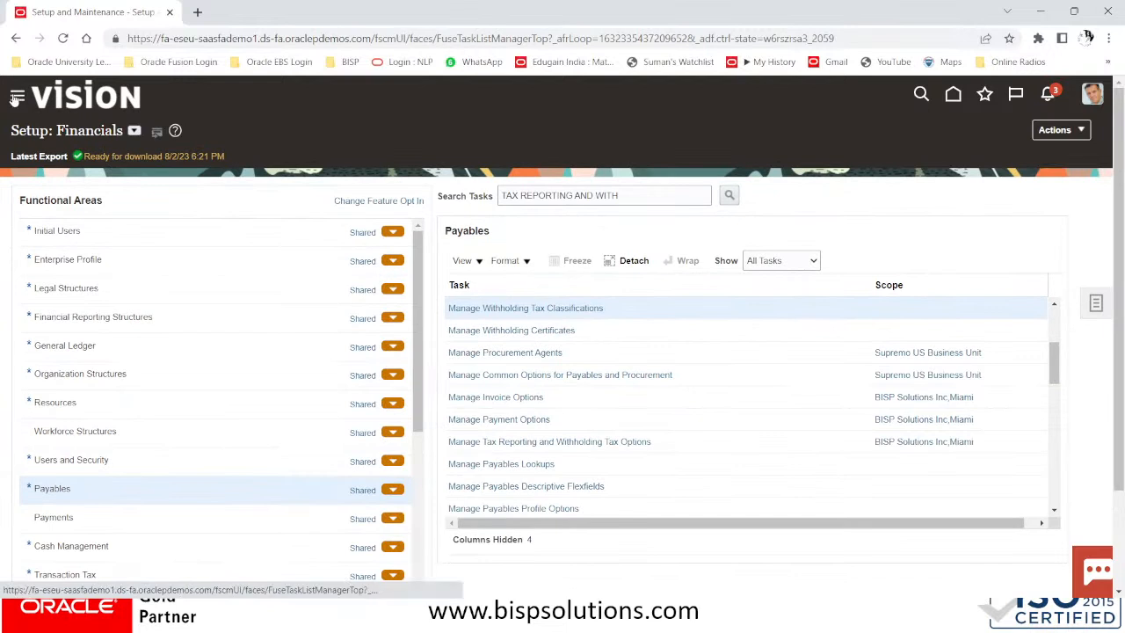
left_click(16, 98)
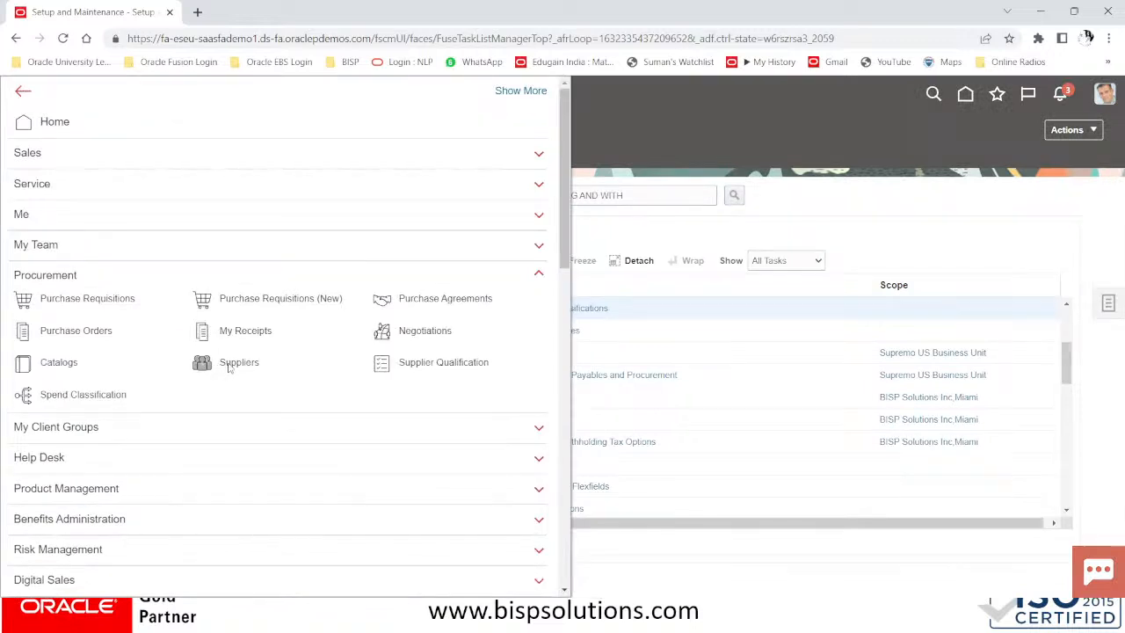
left_click(197, 366)
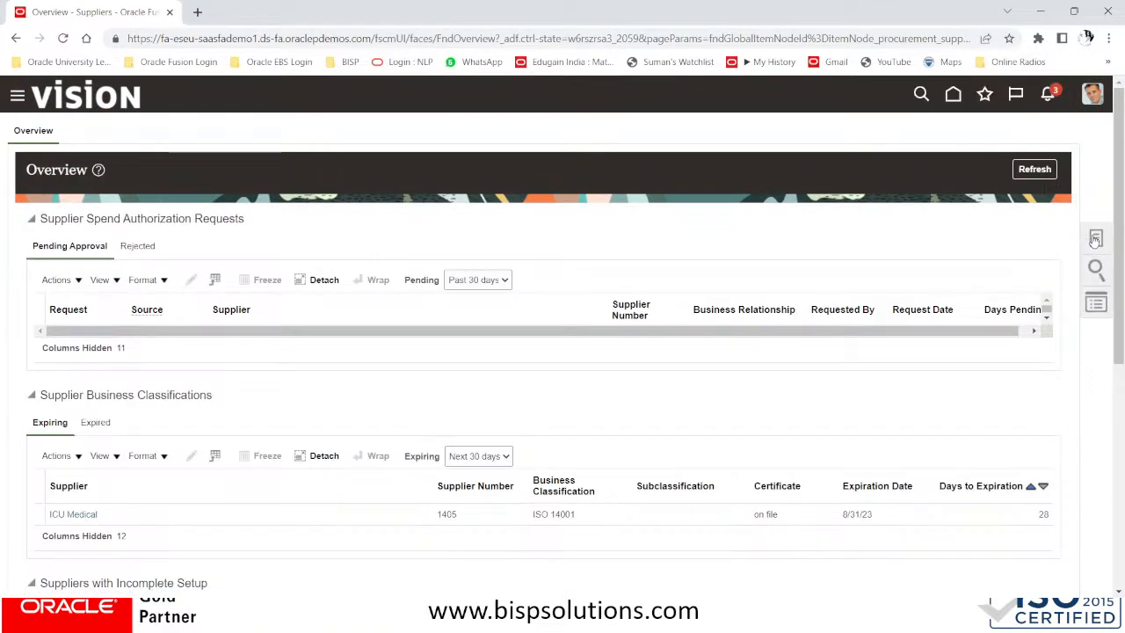
left_click(1096, 237)
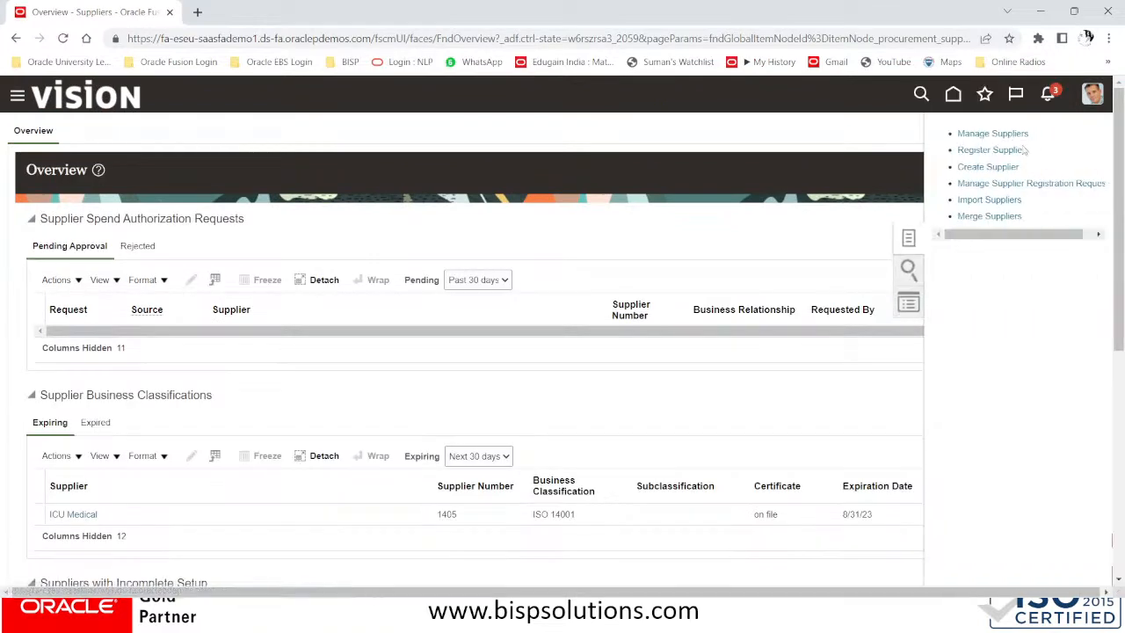
left_click(992, 135)
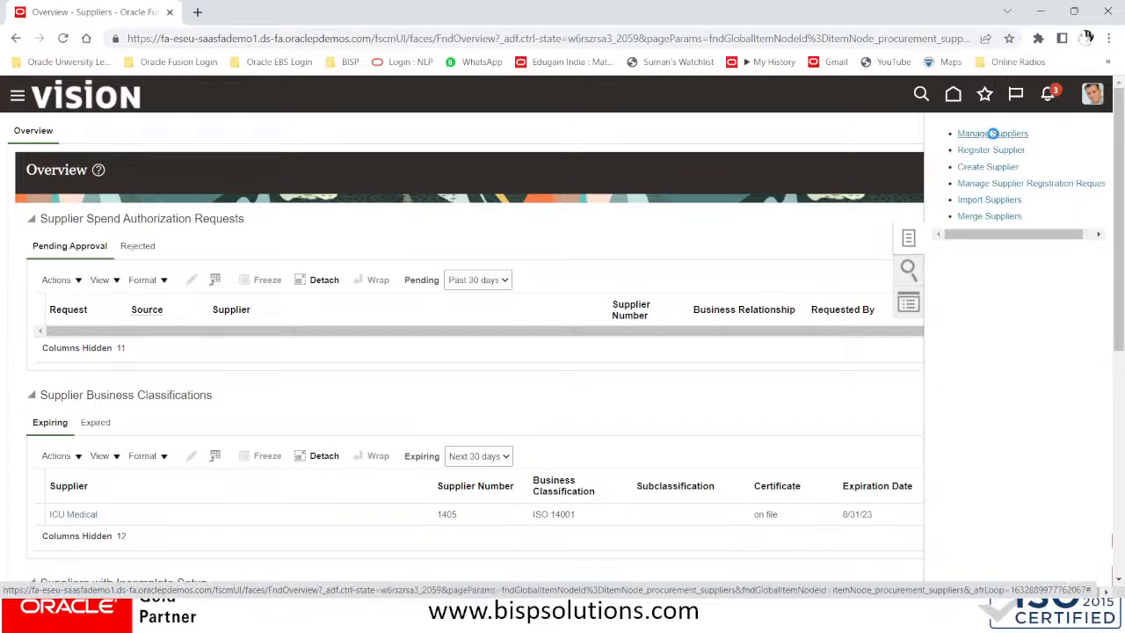
Search suppliers for 'COMPU' and open the Computer Advance System supplier
left_click(312, 259)
type("COMPUTER")
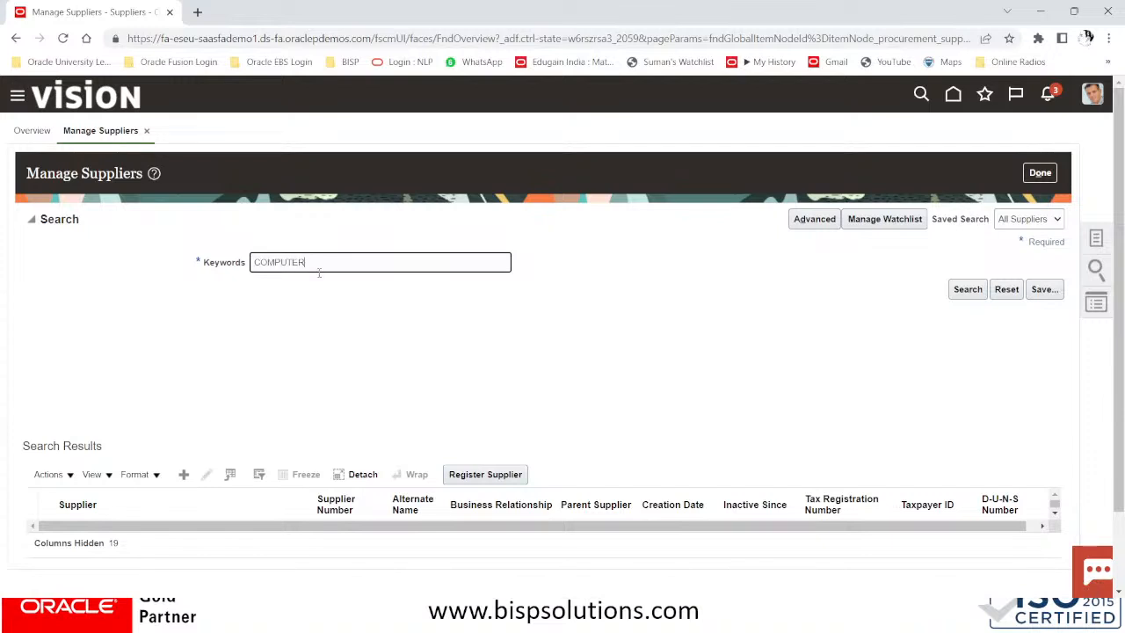
key("Return")
scroll(303, 466, "down", 2)
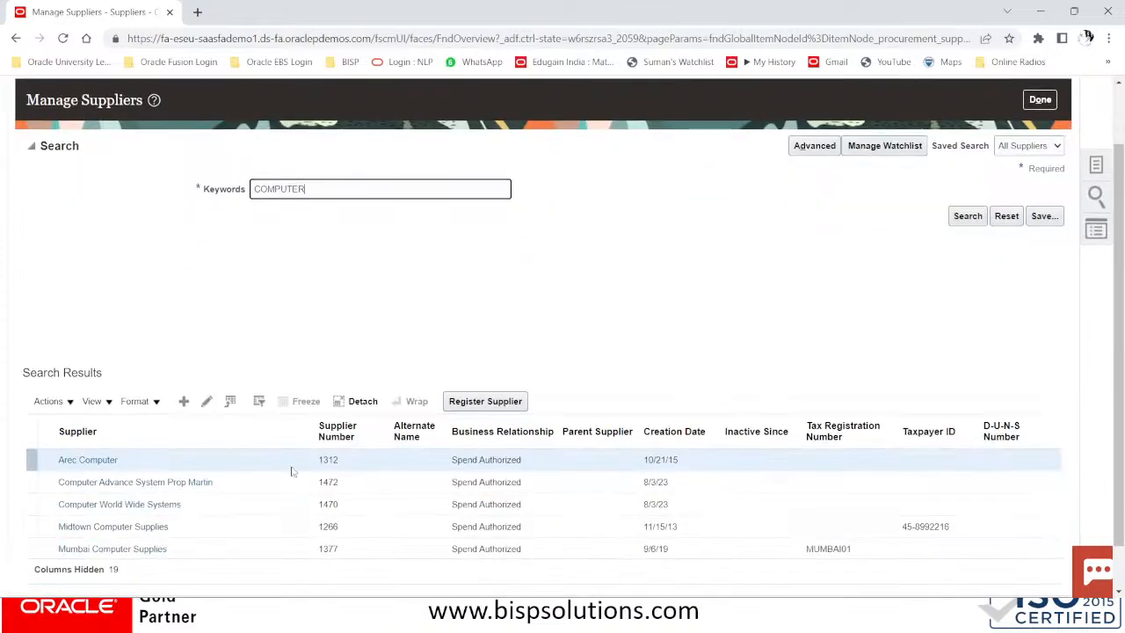
left_click(117, 484)
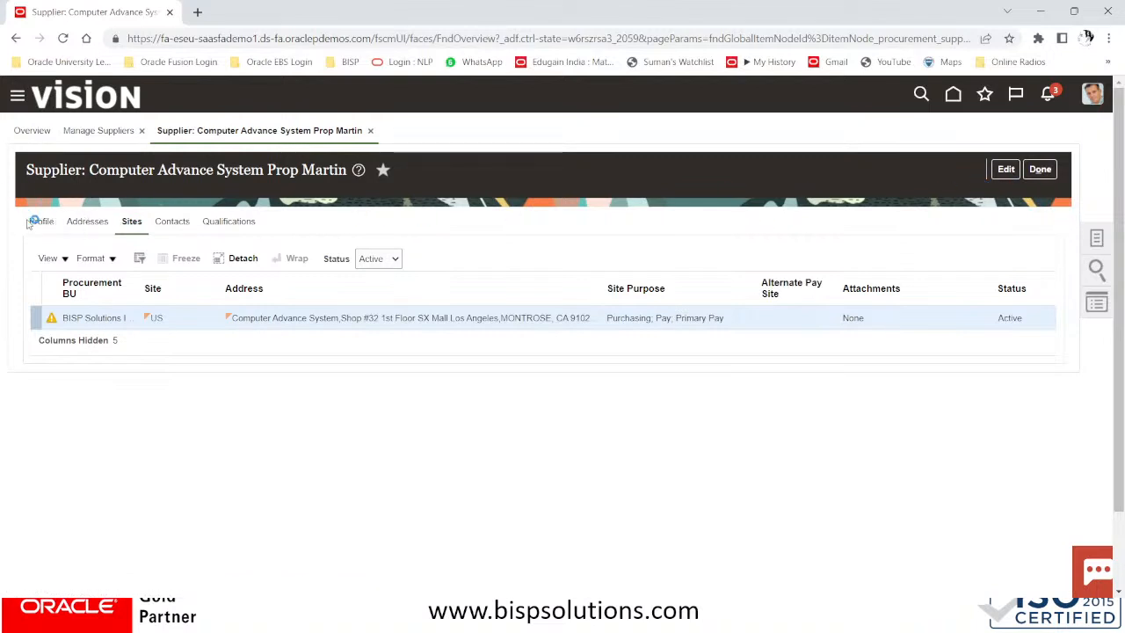
Edit the supplier profile and enable Use withholding tax on the Income Tax tab
left_click(30, 224)
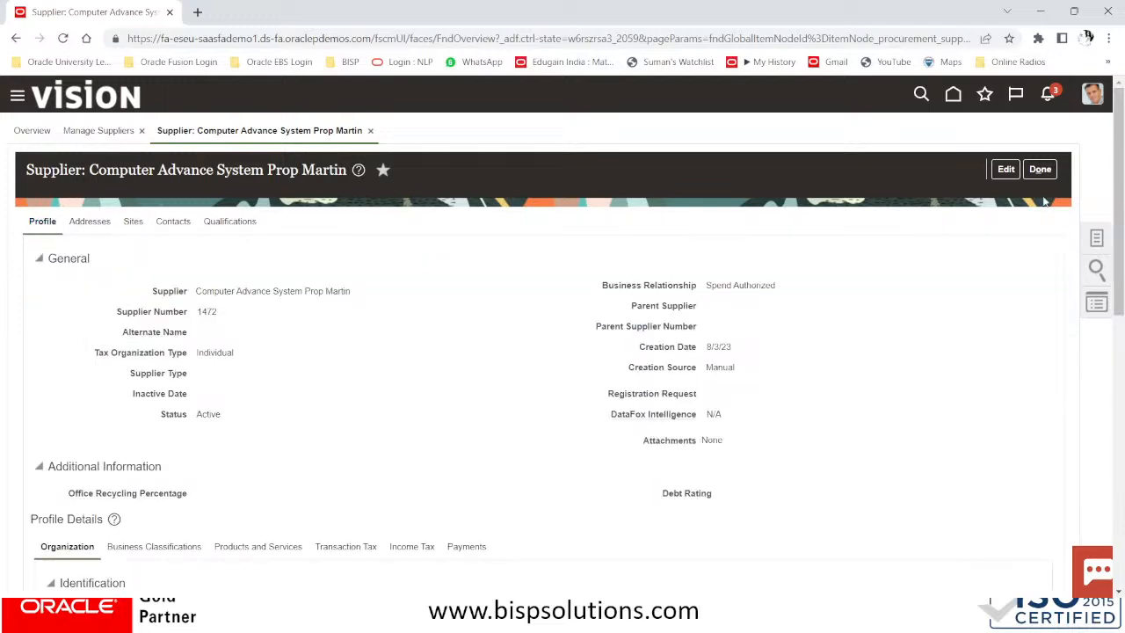
left_click(1007, 170)
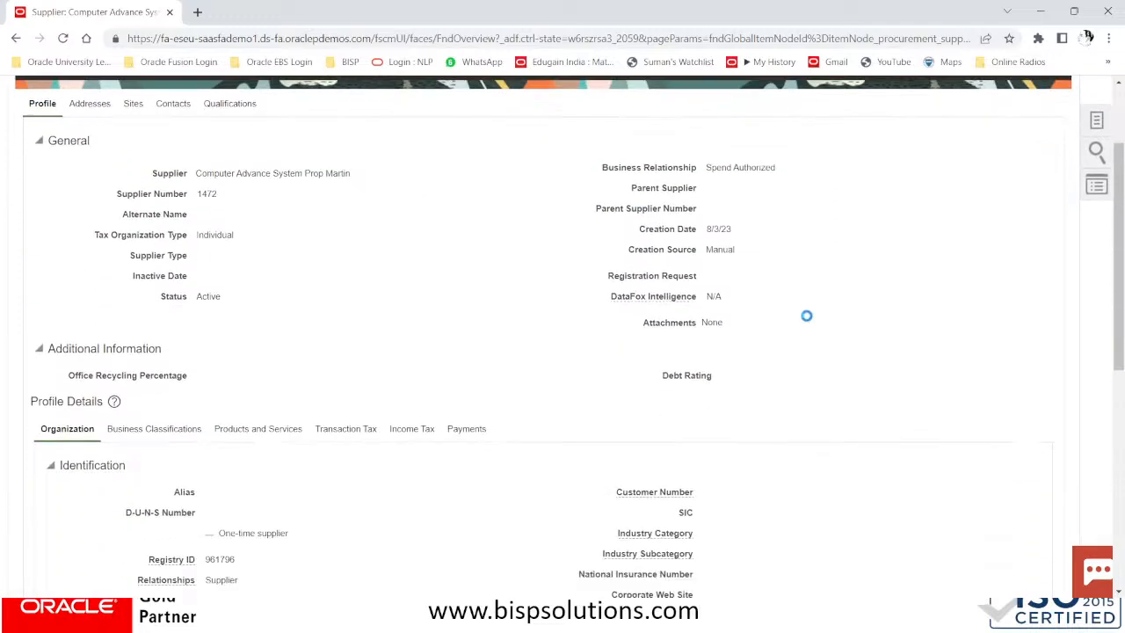
scroll(441, 402, "down", 3)
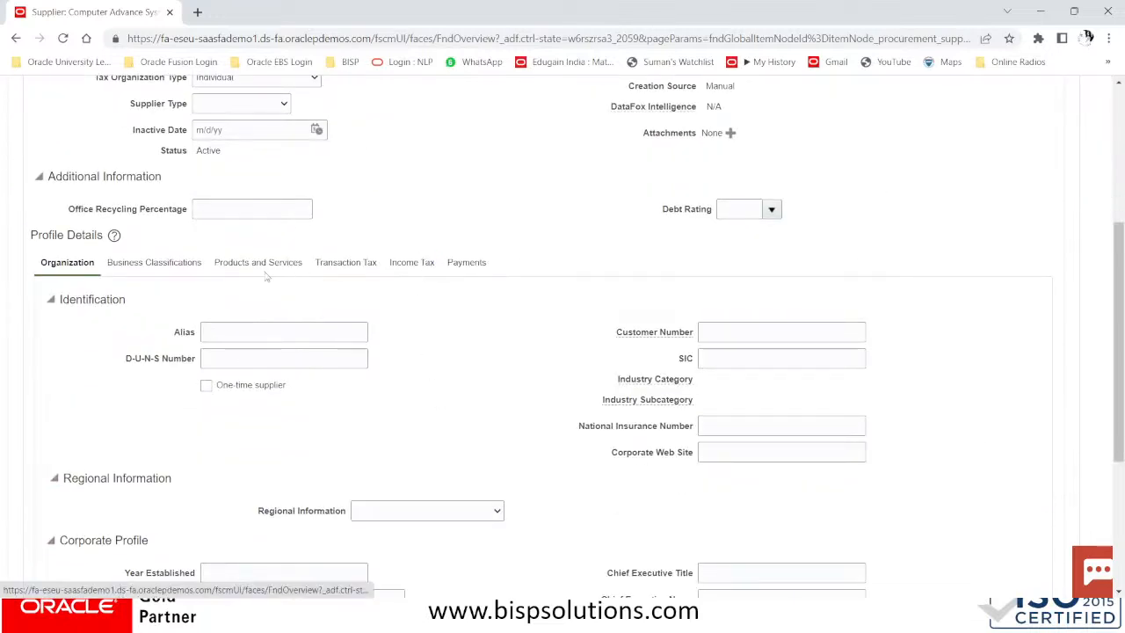
left_click(403, 264)
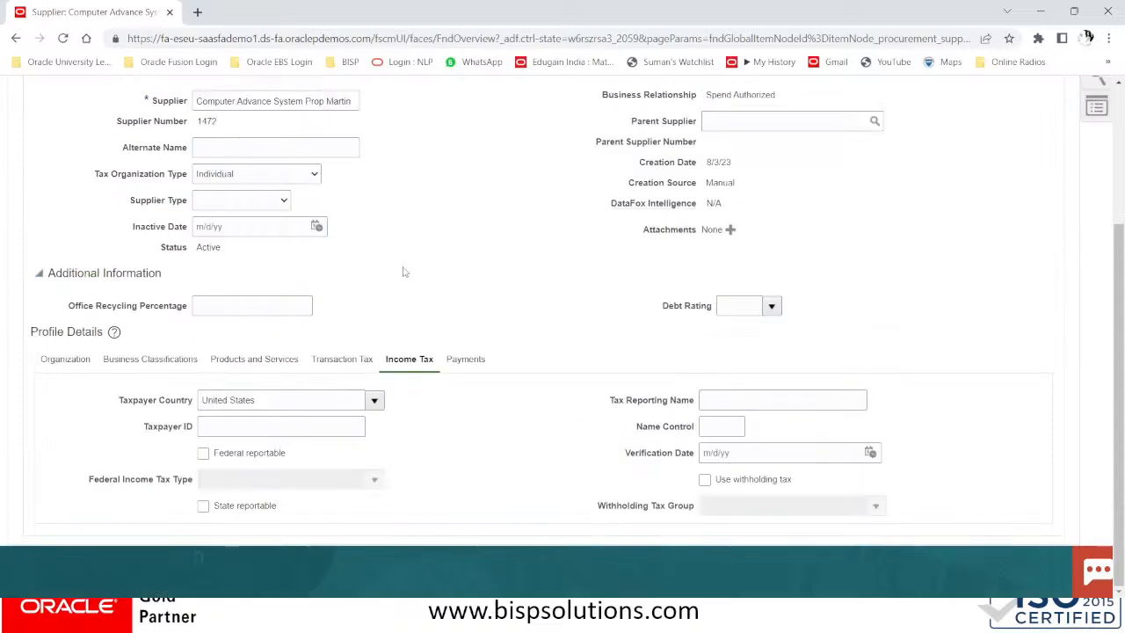
left_click(704, 480)
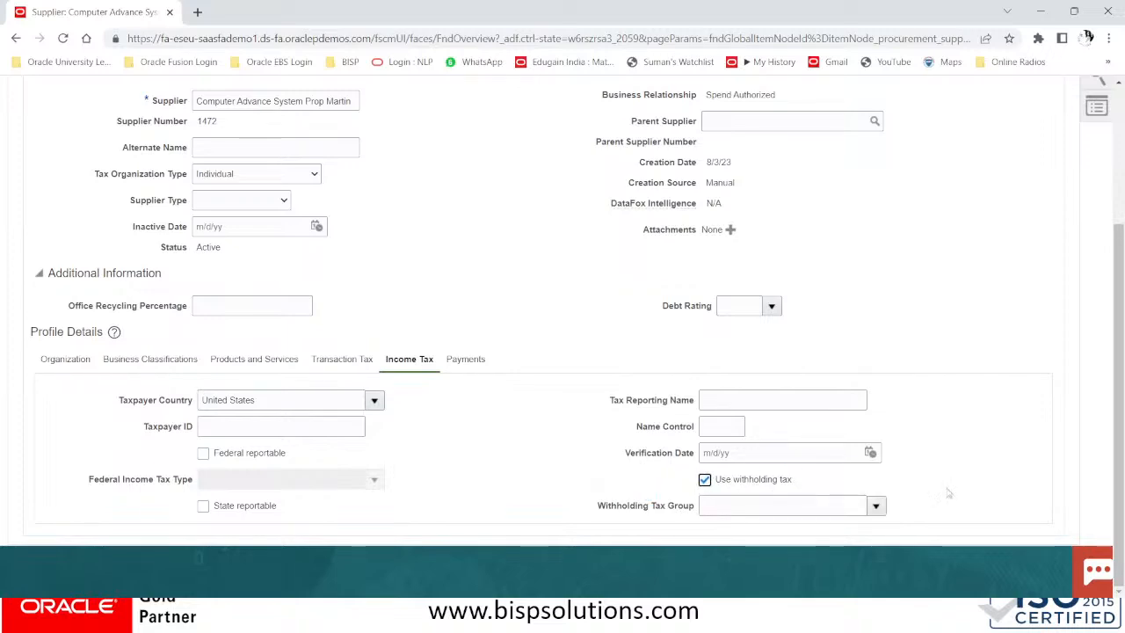
scroll(947, 415, "up", 3)
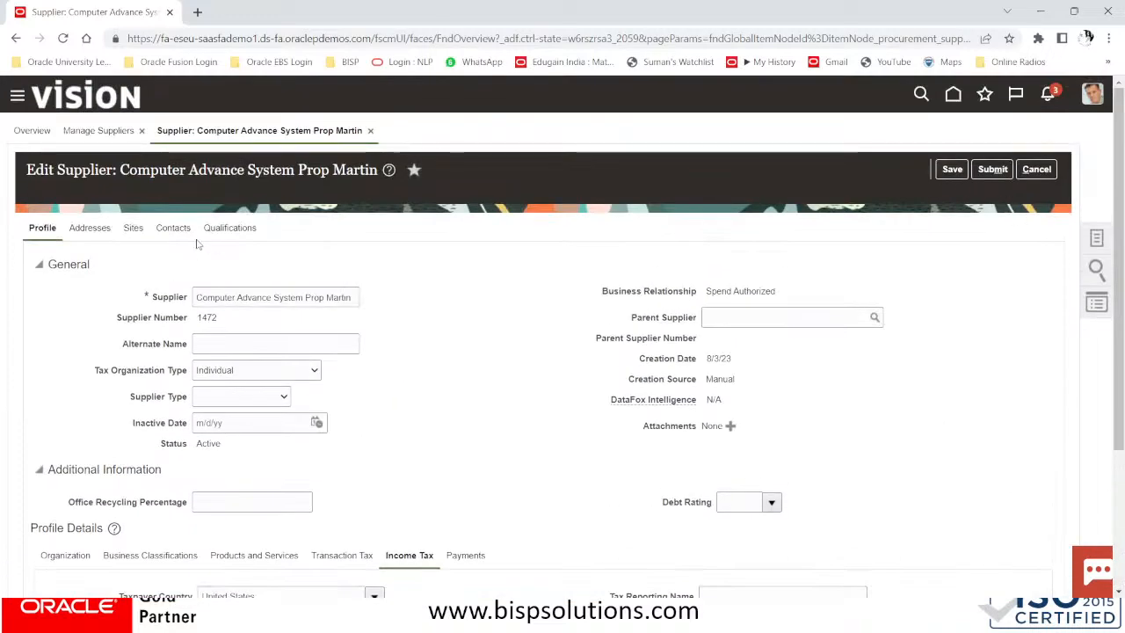
On the supplier's US site, select the Miami business unit assignment and save
left_click(135, 229)
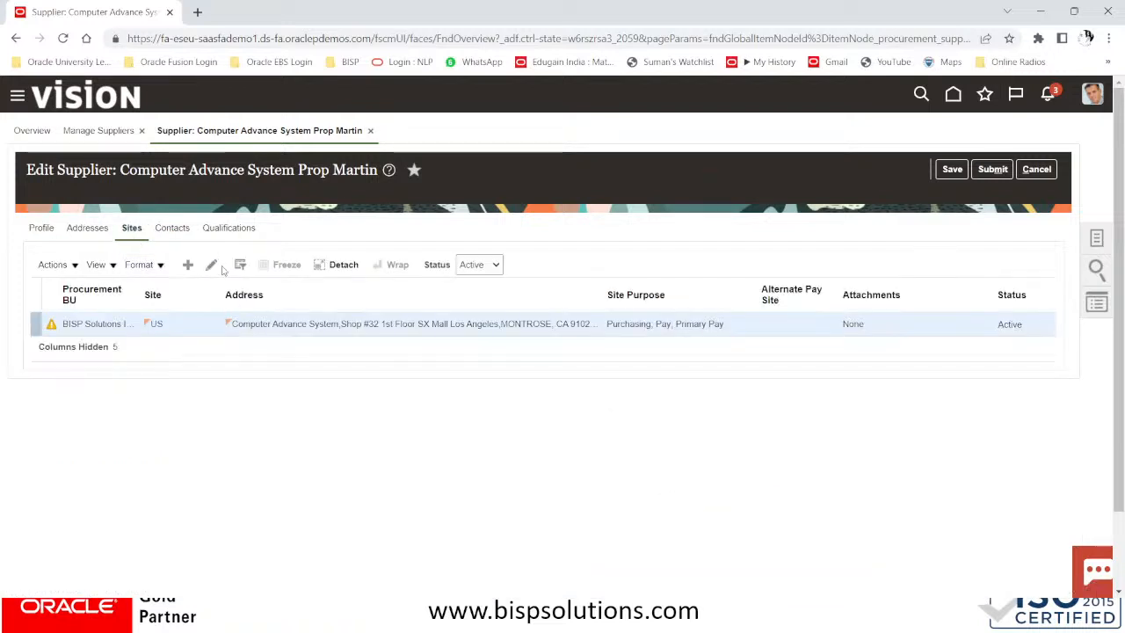
left_click(213, 266)
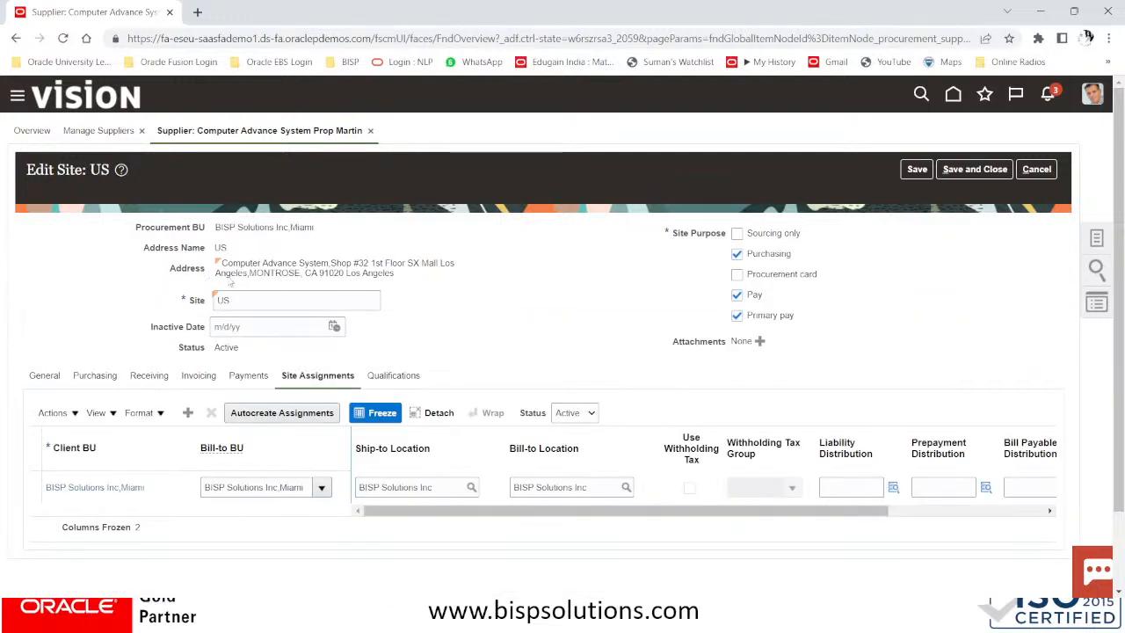
left_click(690, 491)
left_click(692, 494)
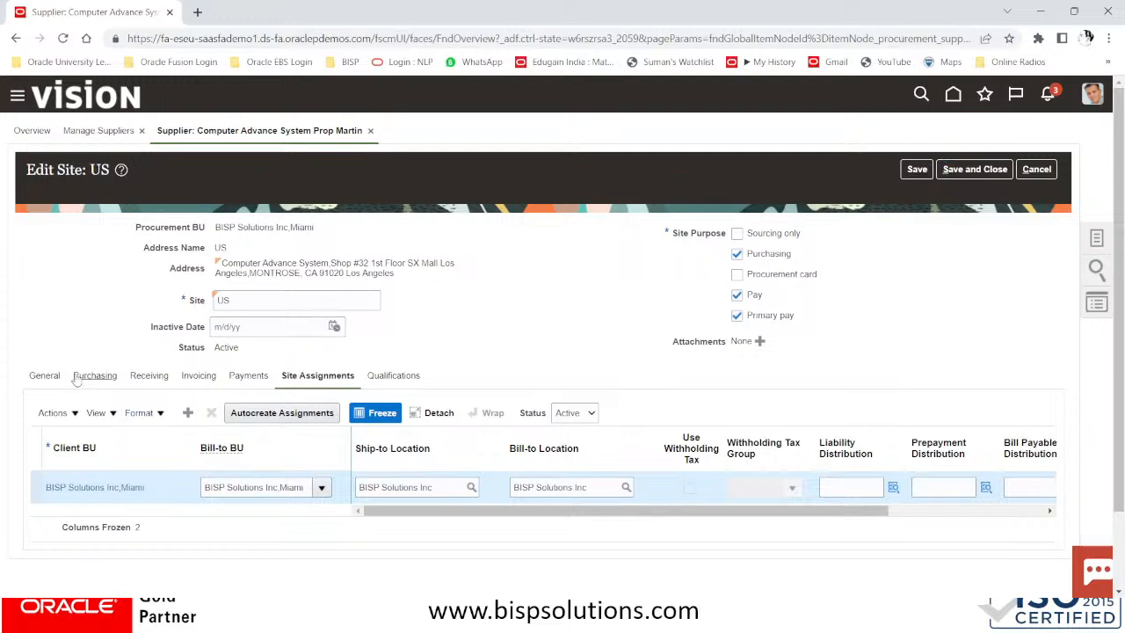
left_click(922, 170)
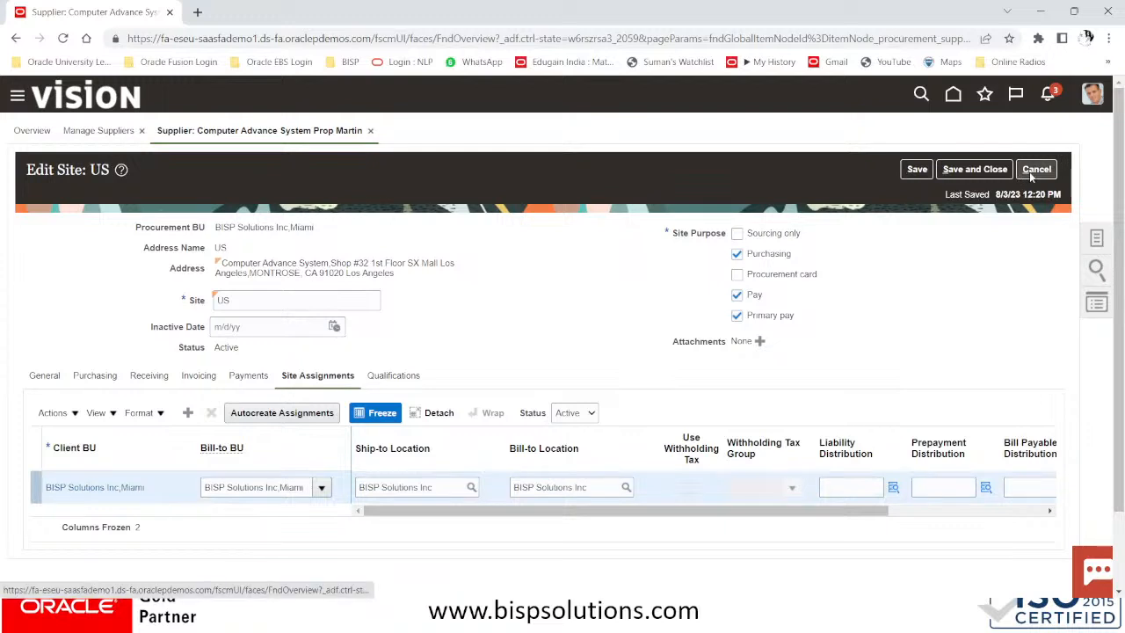
Save and close the US site, acknowledge the confirmation, and save the supplier record
left_click(952, 170)
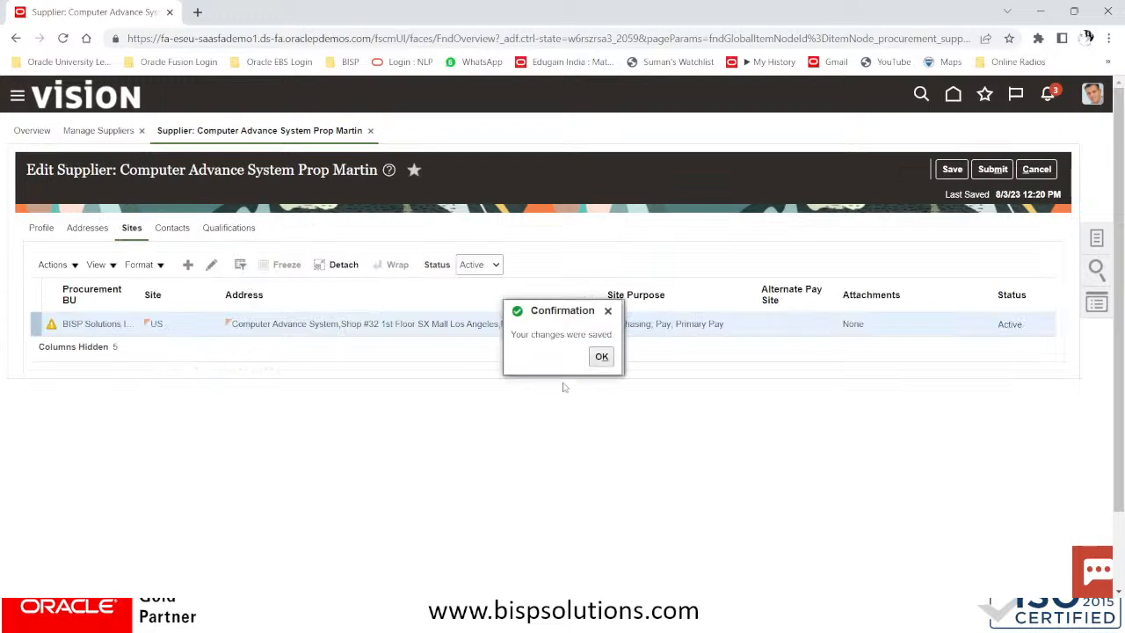
left_click(601, 356)
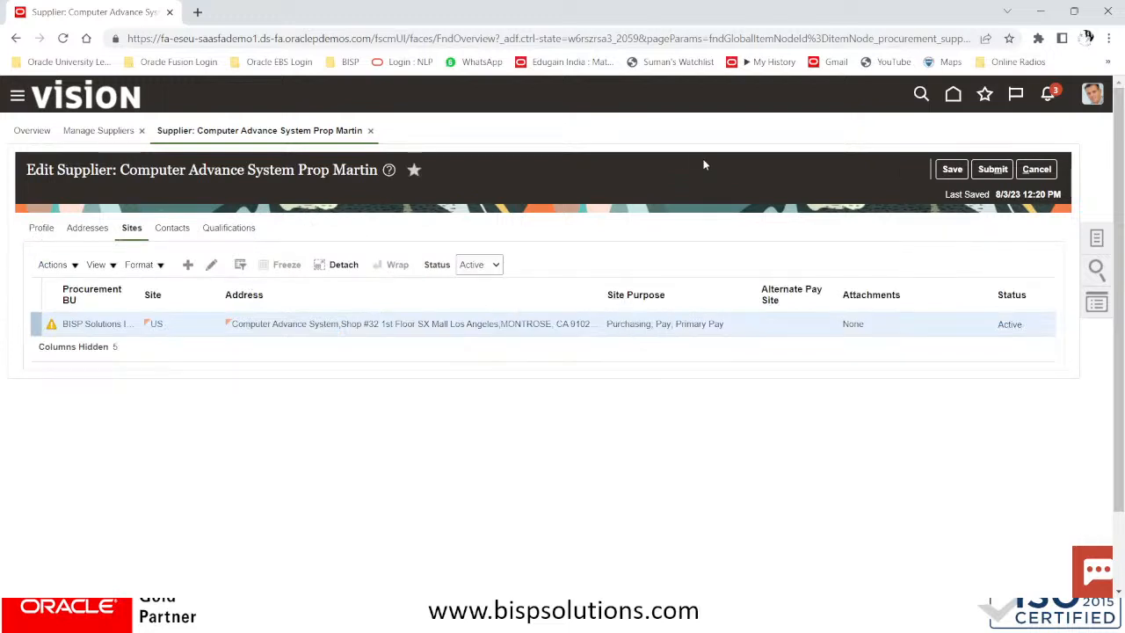
left_click(952, 168)
left_click(50, 230)
scroll(774, 421, "down", 3)
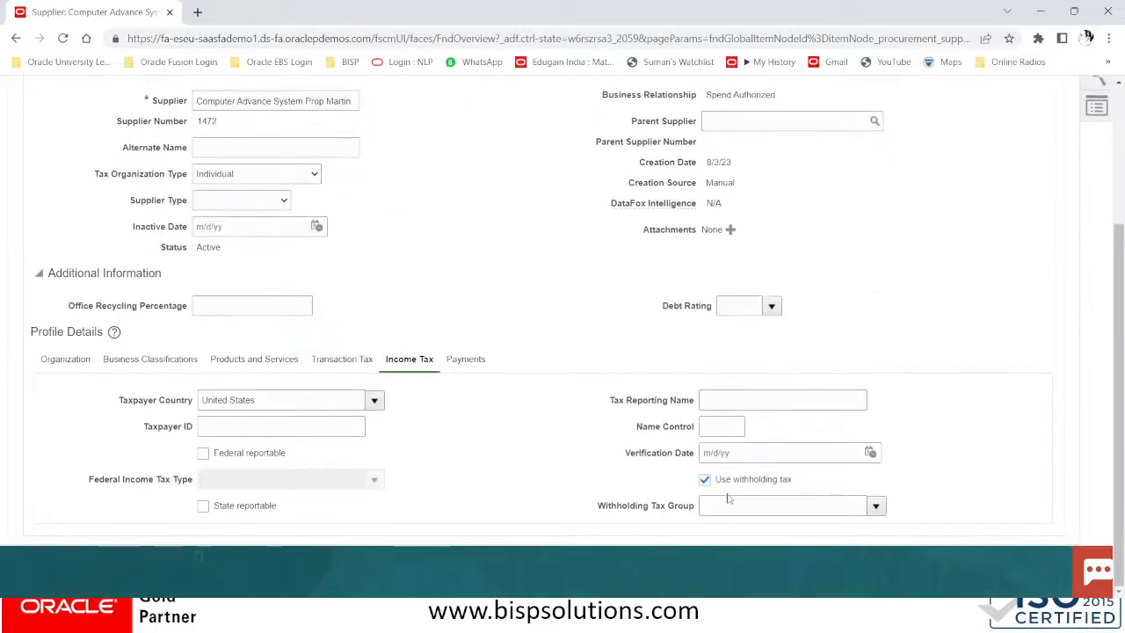
left_click(877, 506)
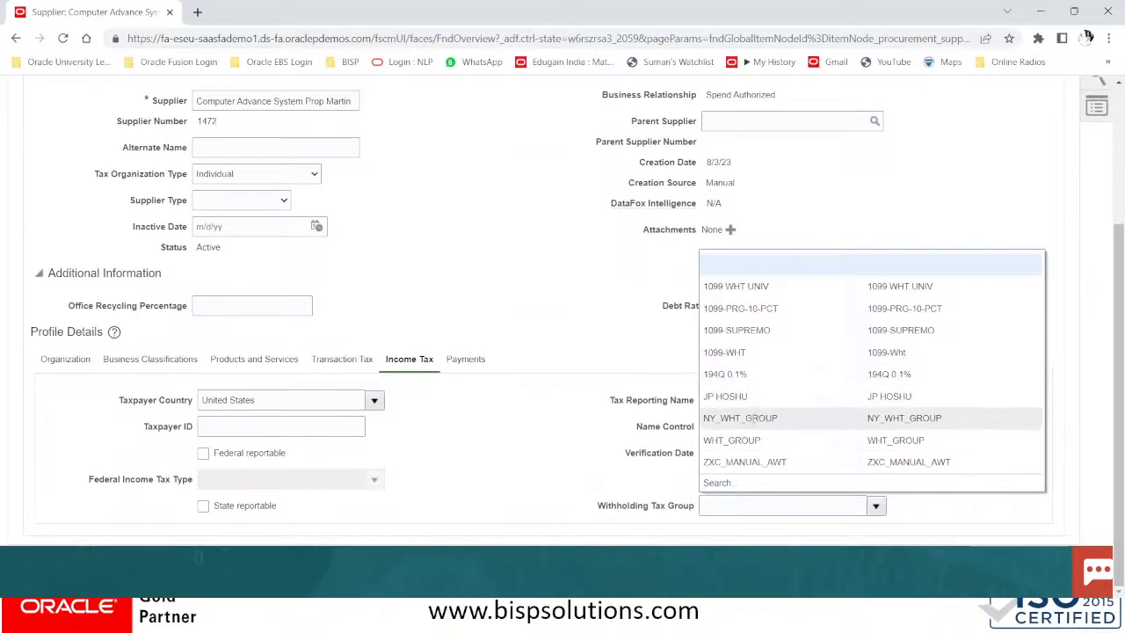
left_click(484, 216)
scroll(501, 322, "up", 5)
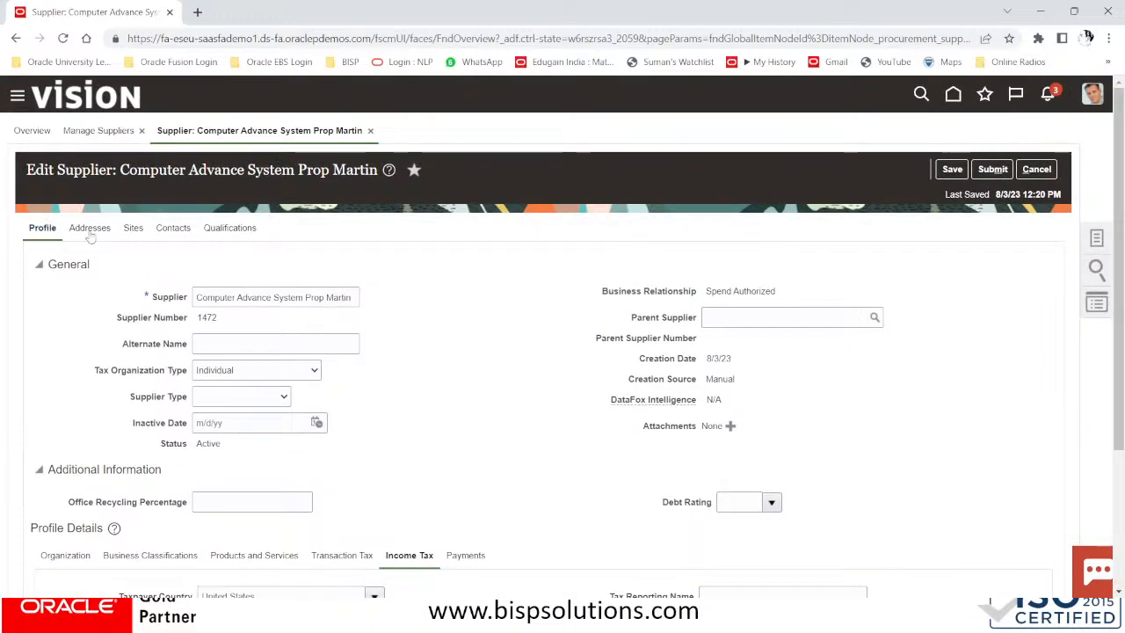
left_click(137, 229)
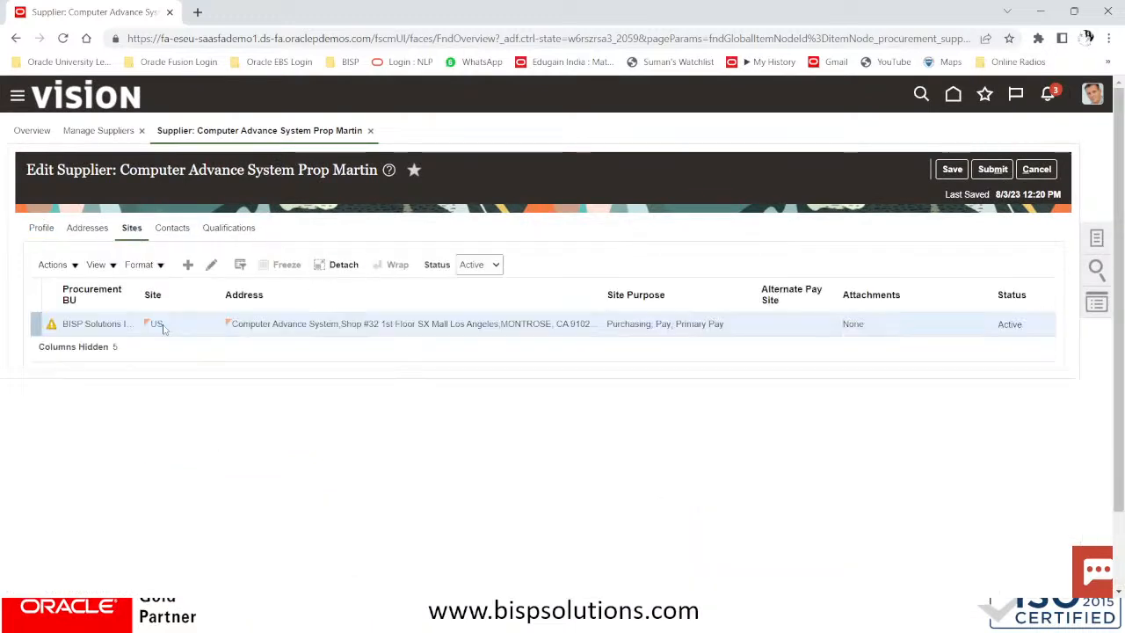
left_click(212, 264)
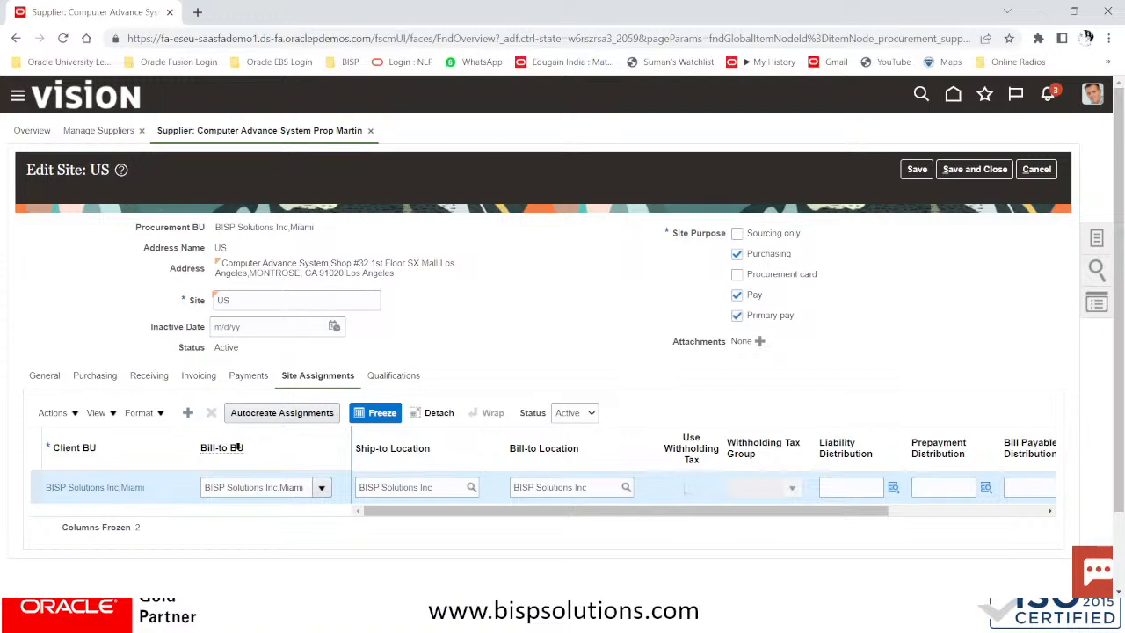
left_click(188, 413)
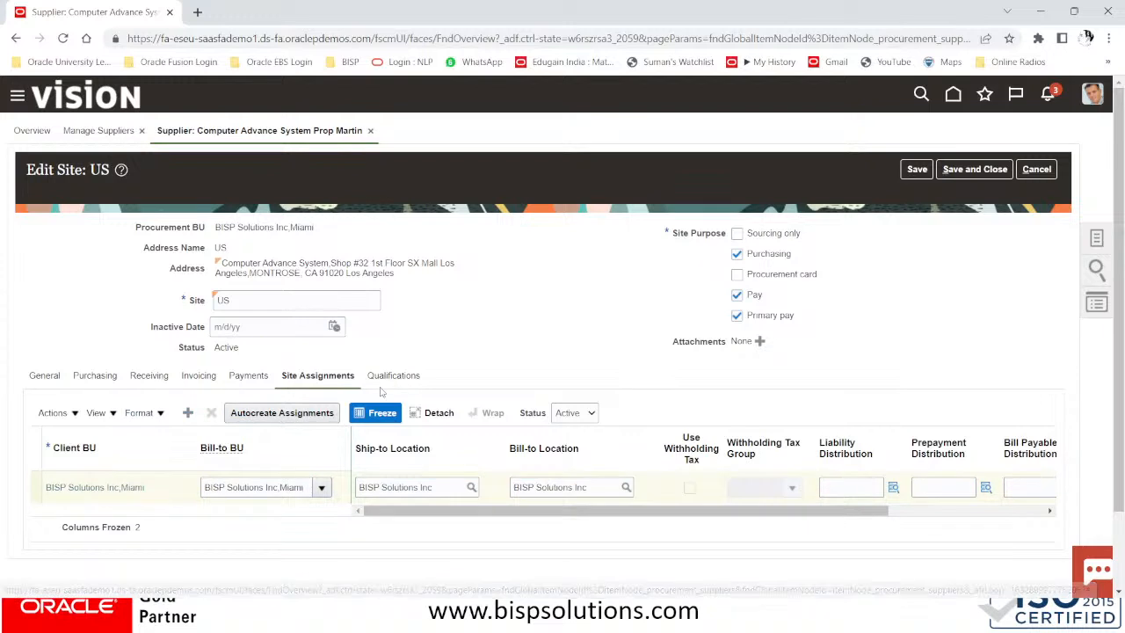
left_click(188, 415)
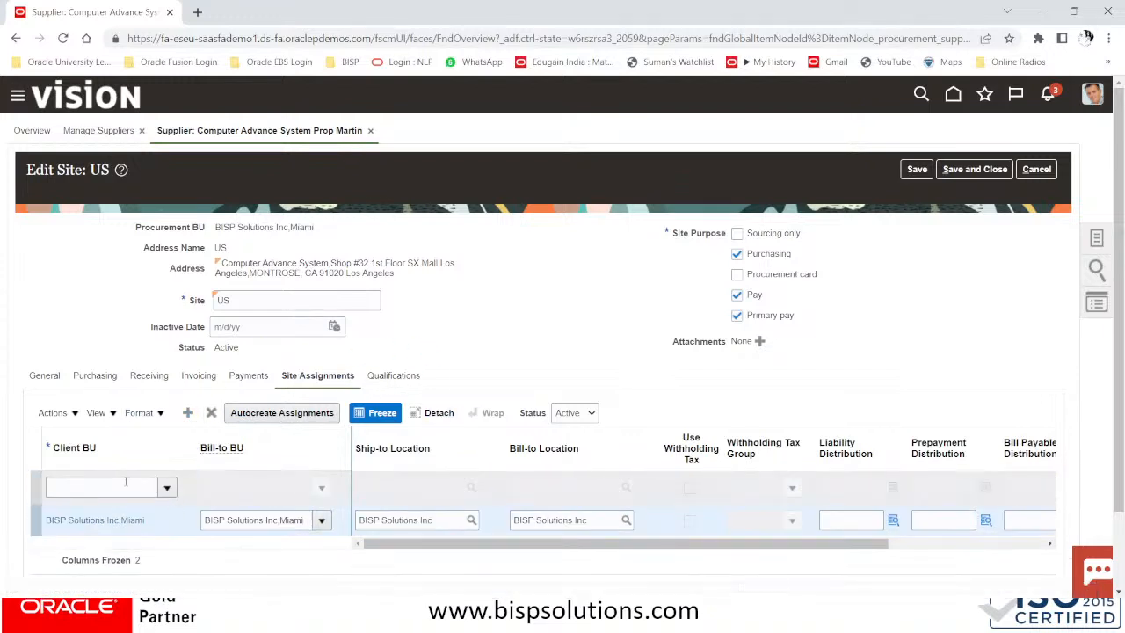
left_click(284, 415)
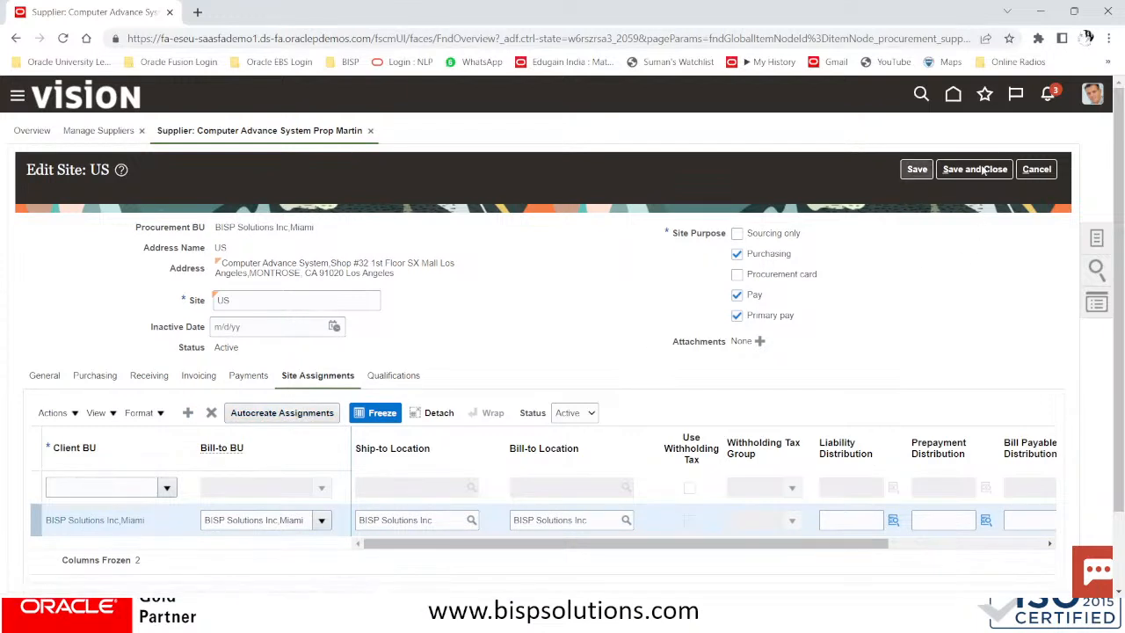
left_click(1046, 171)
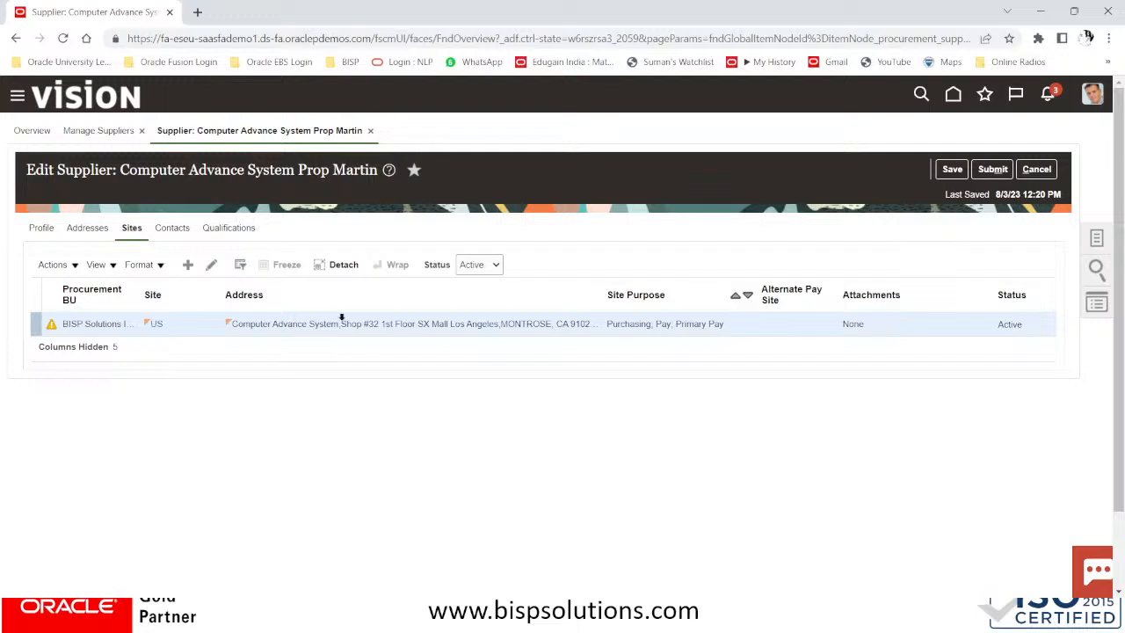
left_click(187, 264)
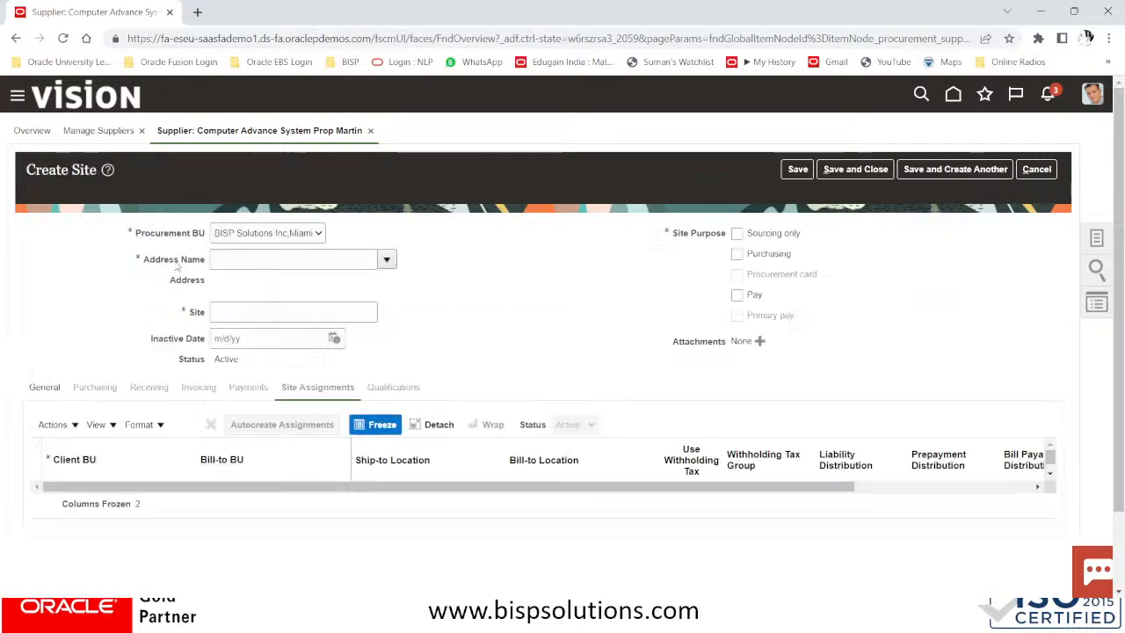
left_click(264, 255)
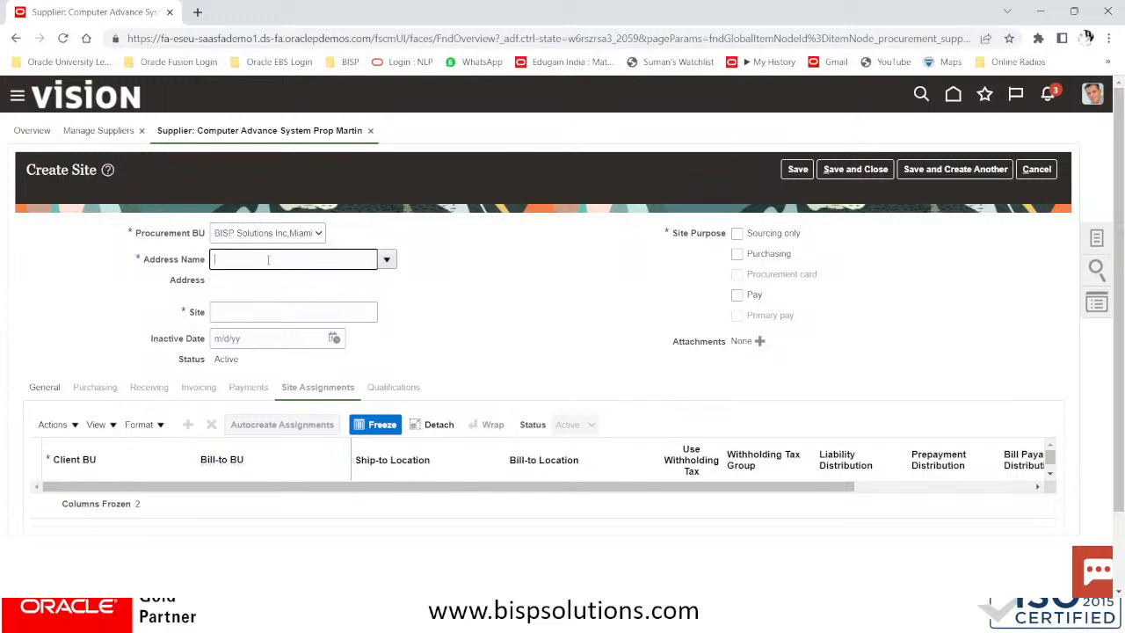
left_click(386, 262)
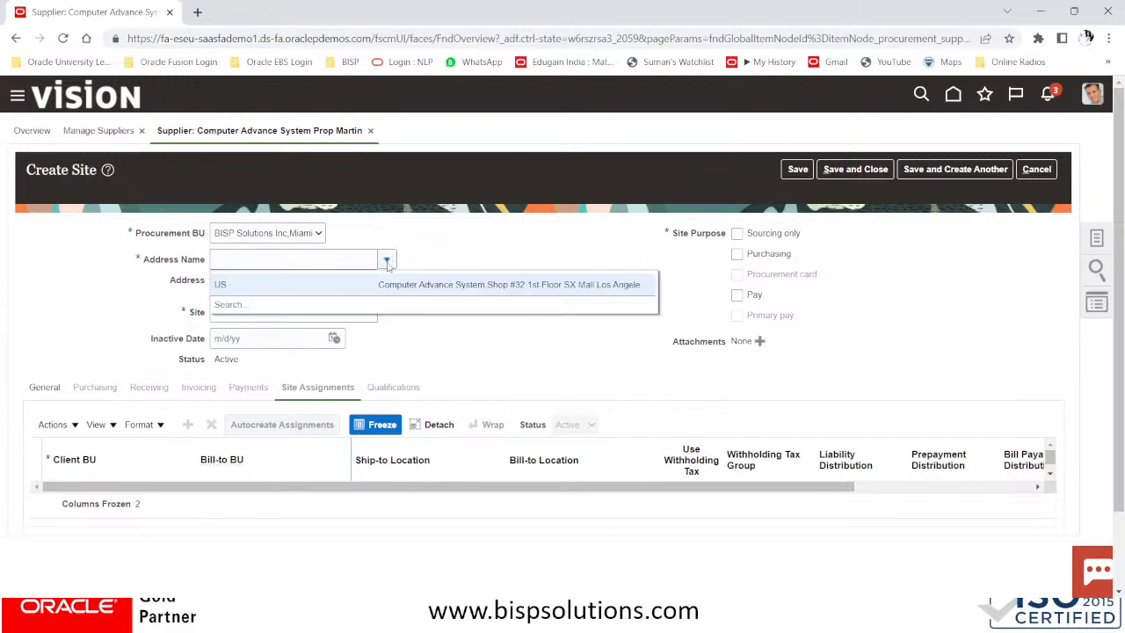
left_click(248, 289)
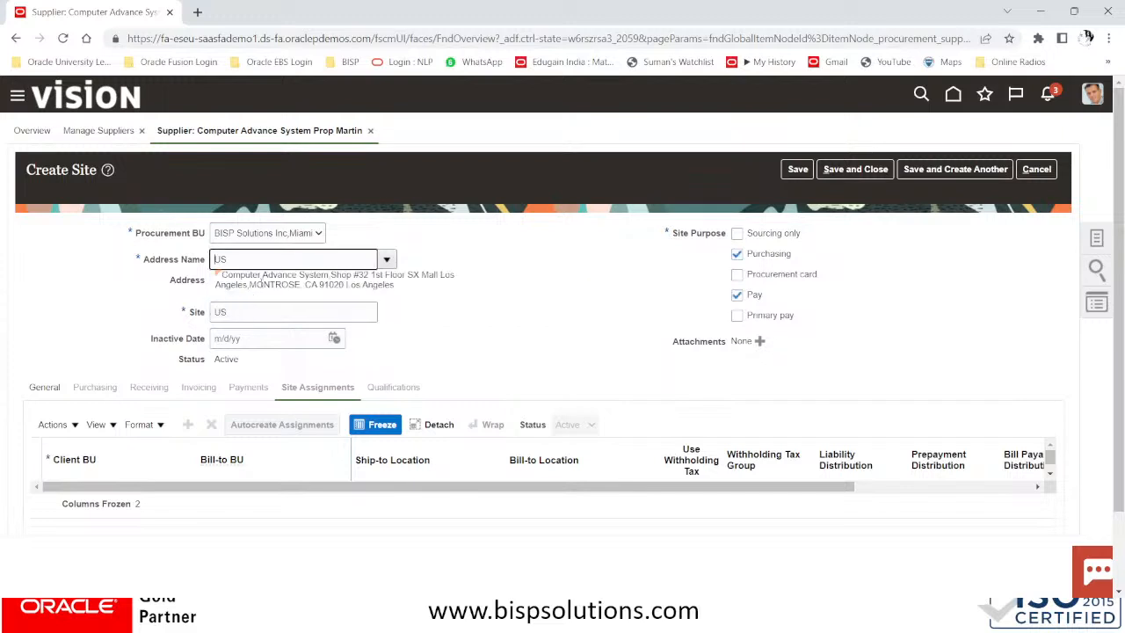
left_click(386, 261)
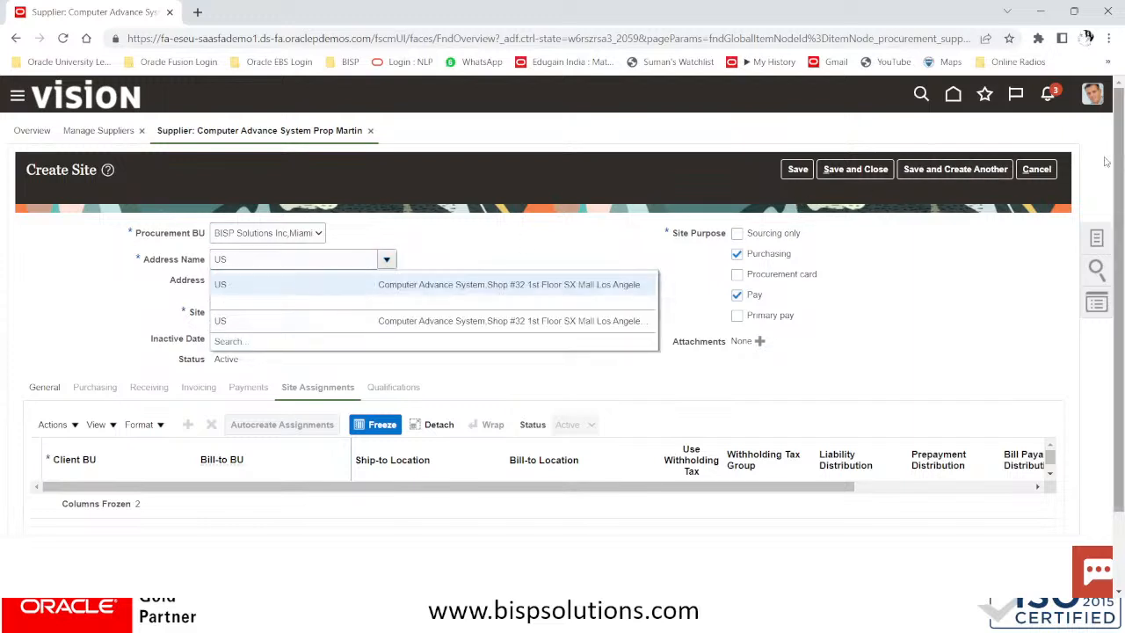
left_click(1037, 172)
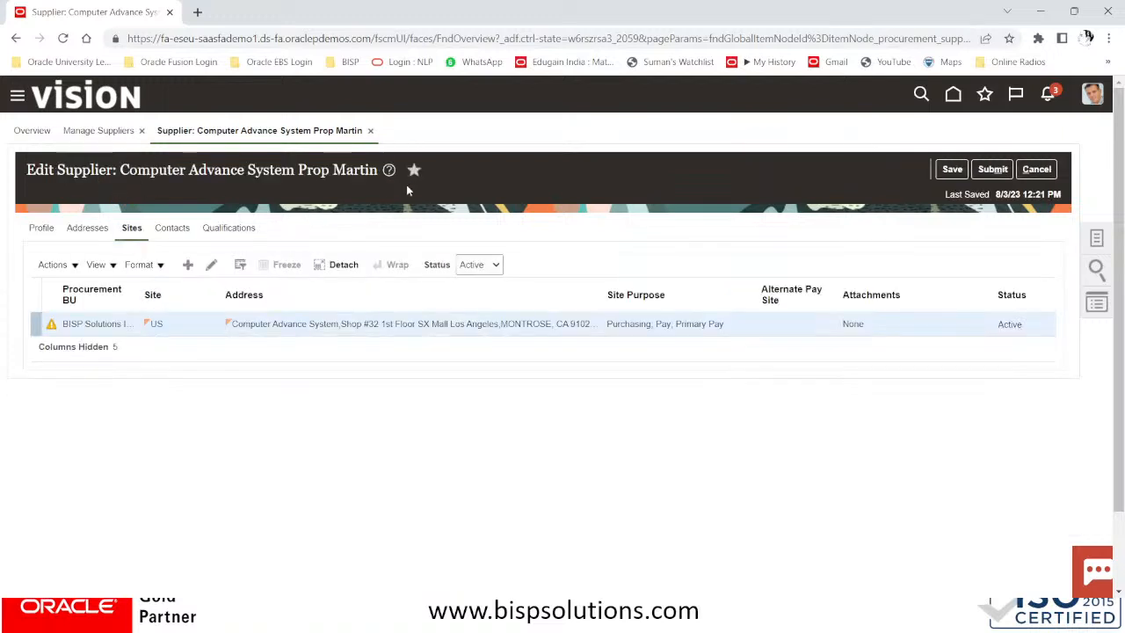
Cancel the supplier edit without submitting, reopen it for editing on Addresses, and start a new address
left_click(1039, 171)
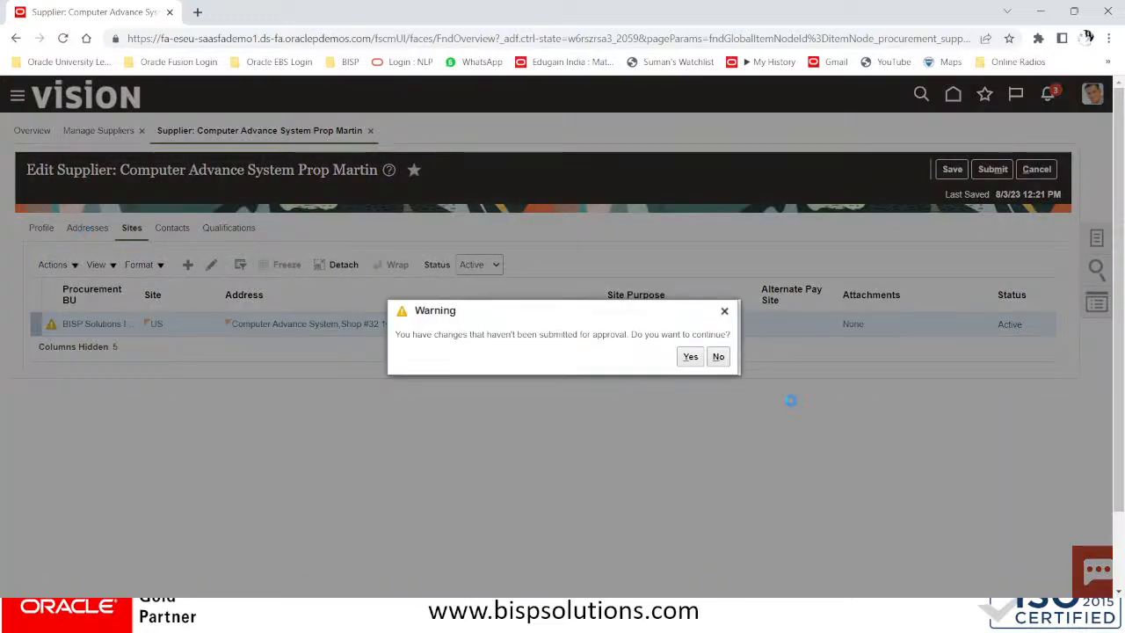
left_click(690, 356)
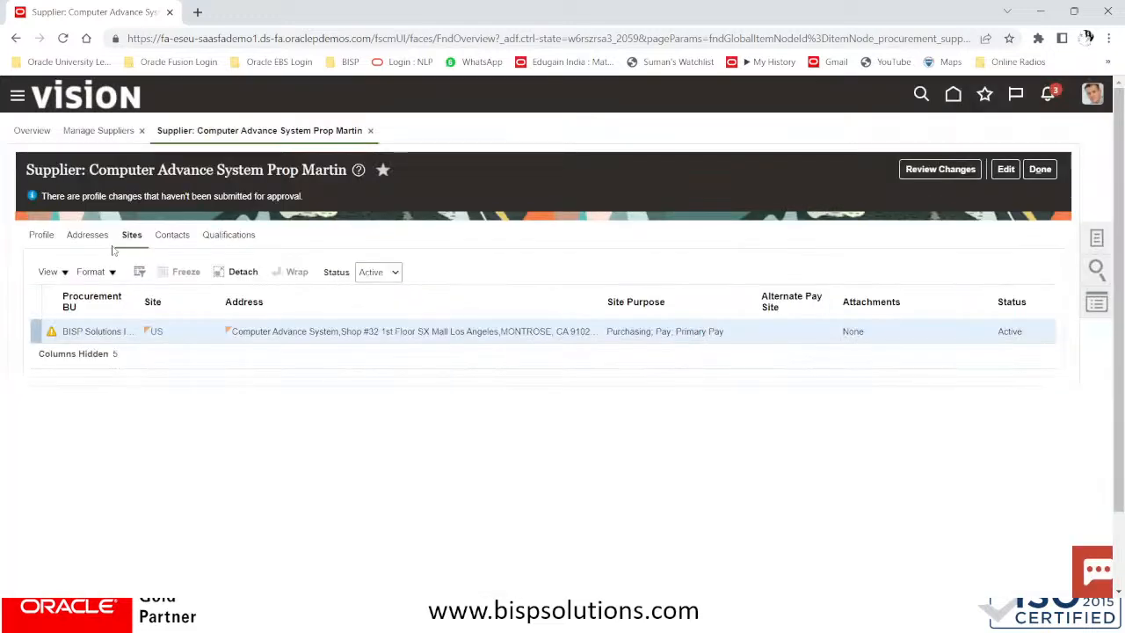
left_click(93, 236)
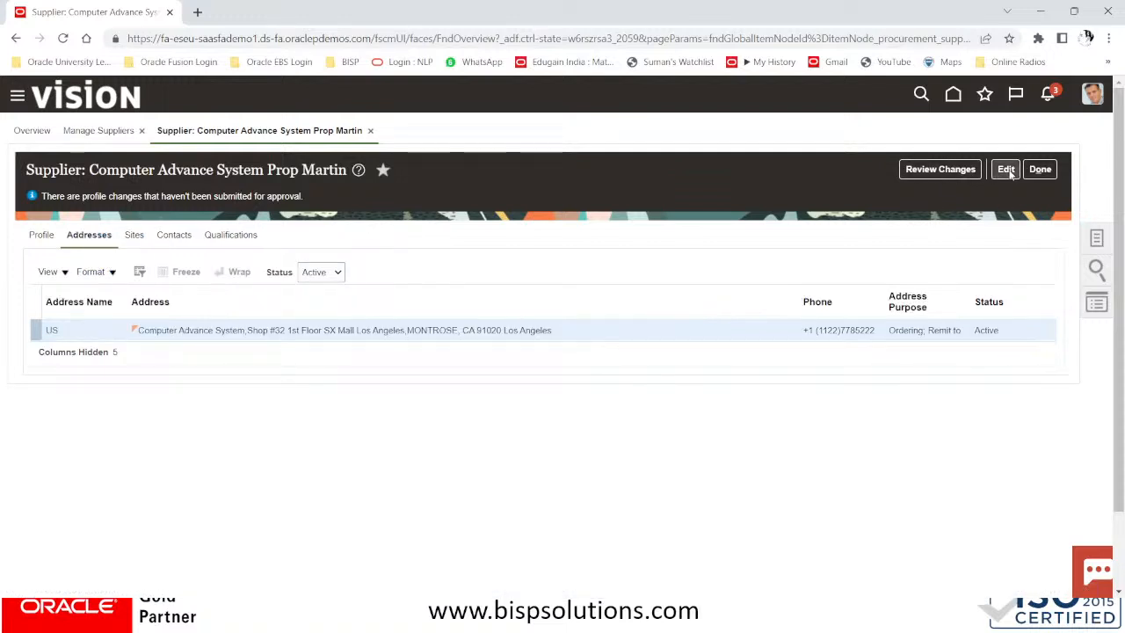
left_click(1005, 171)
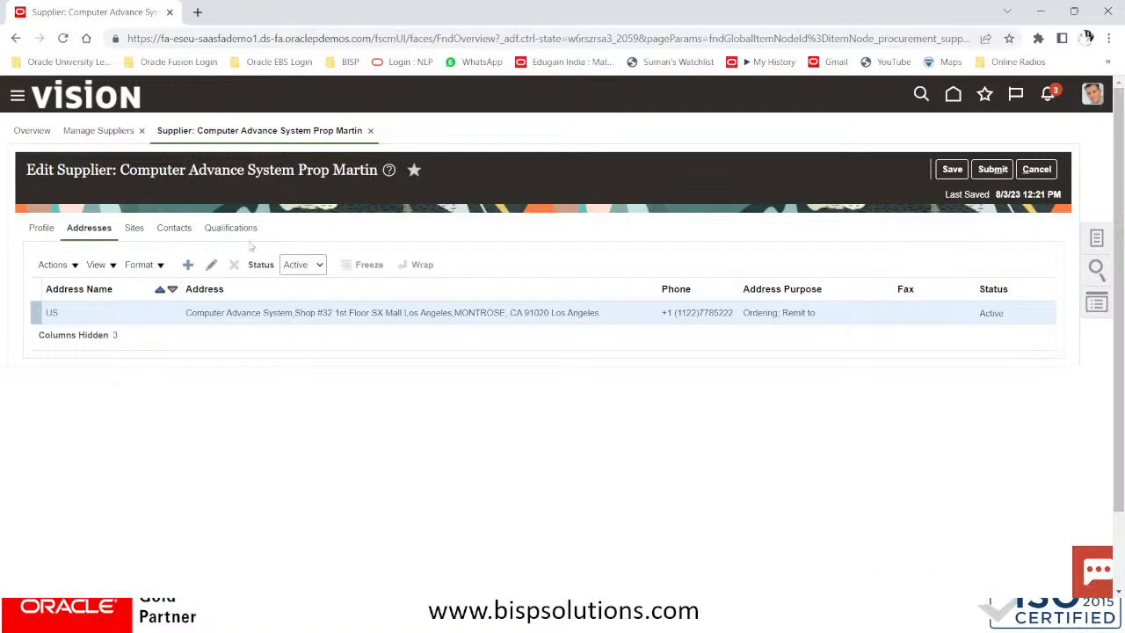
left_click(188, 265)
Name the address NY#US with first address line COMPUTER ADVANCE SYSTEM
left_click(219, 257)
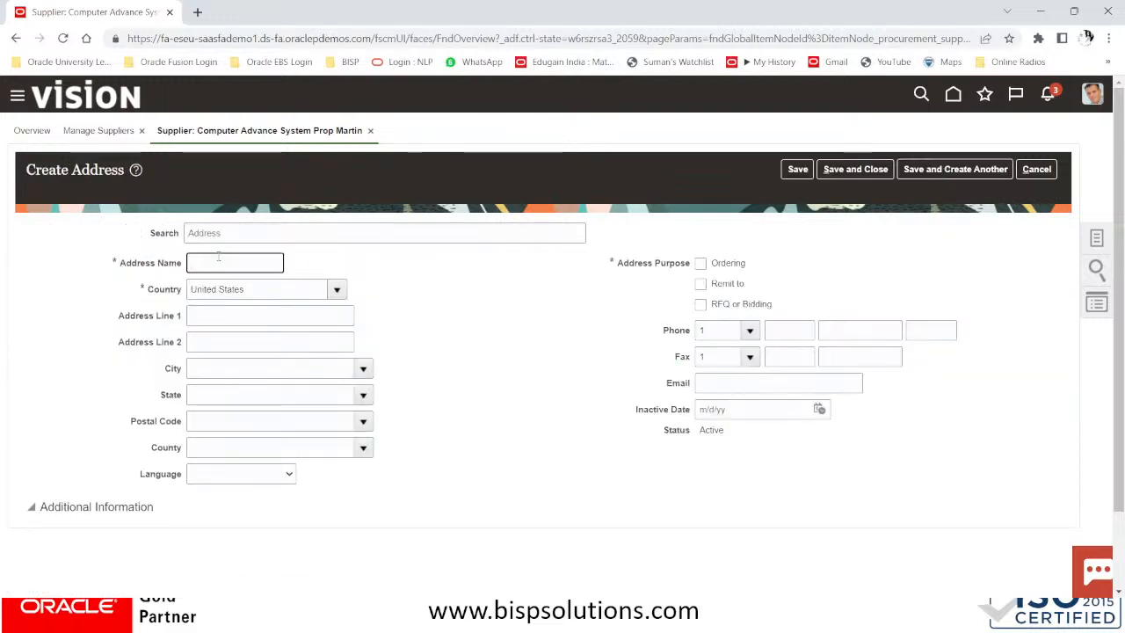
type("NY")
key("Tab")
left_click(219, 258)
type("#US")
left_click(233, 315)
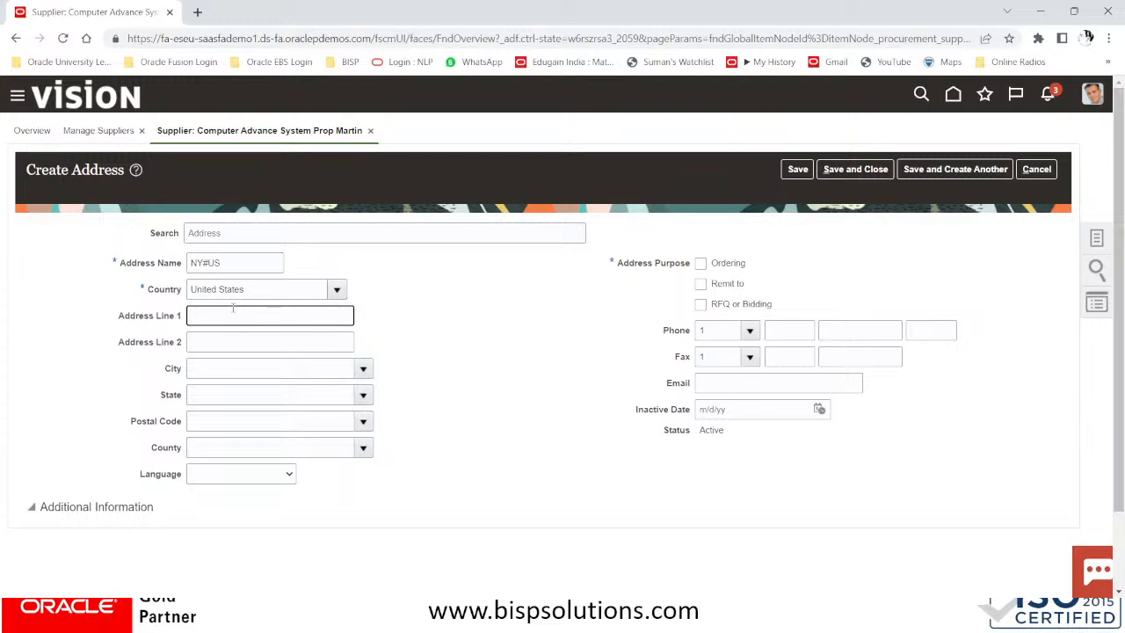
left_click(200, 132)
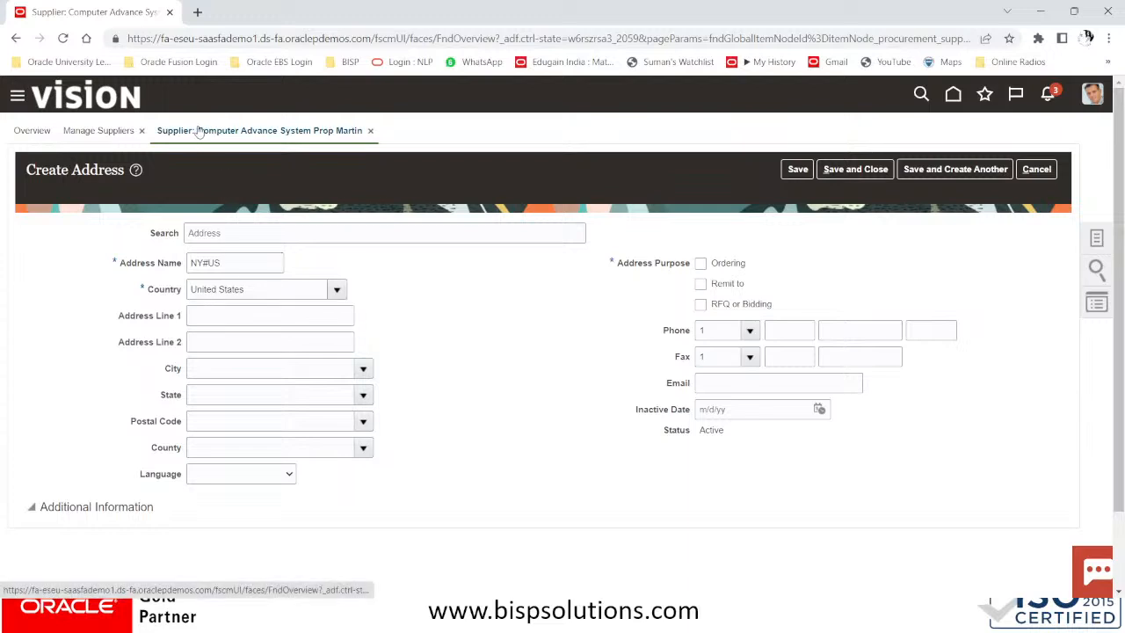
left_click(232, 319)
type("COMPUTER")
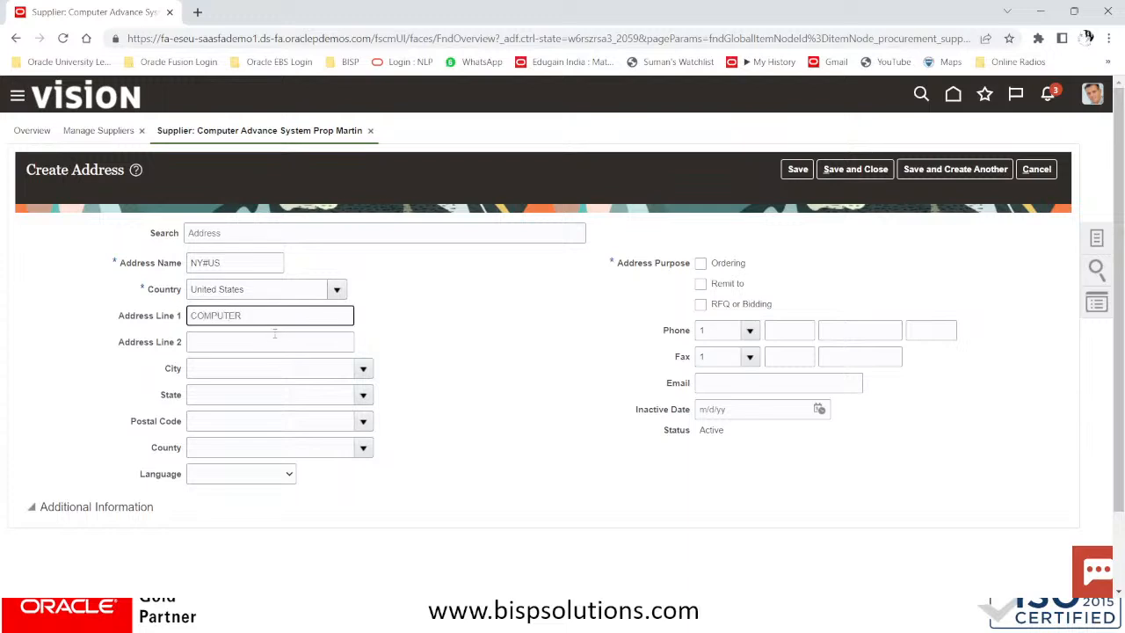
type(" ADVANCE SYSTEM")
key("Tab")
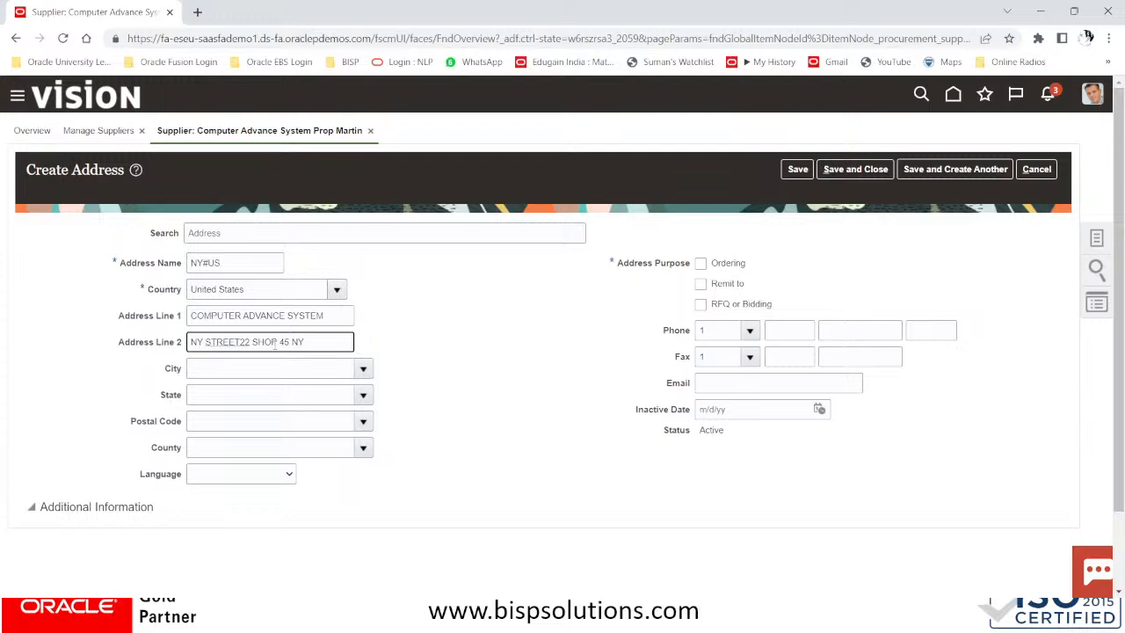
left_click(251, 370)
Set postal code 10001 for New York, mark it for Ordering and Remit to, and save
left_click(263, 422)
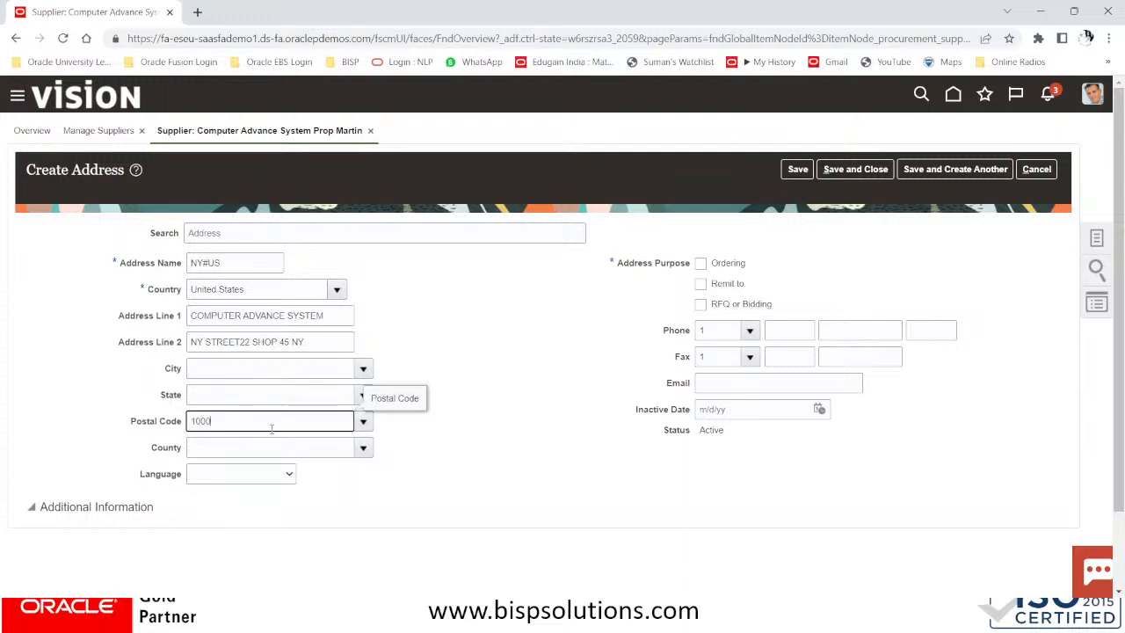
left_click(361, 421)
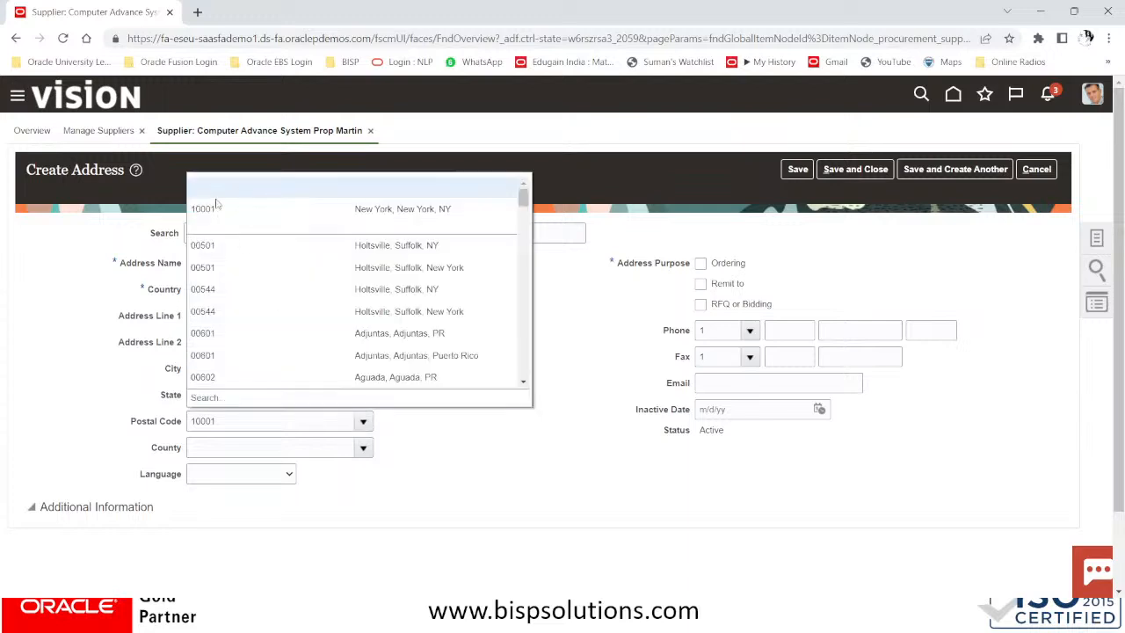
left_click(210, 209)
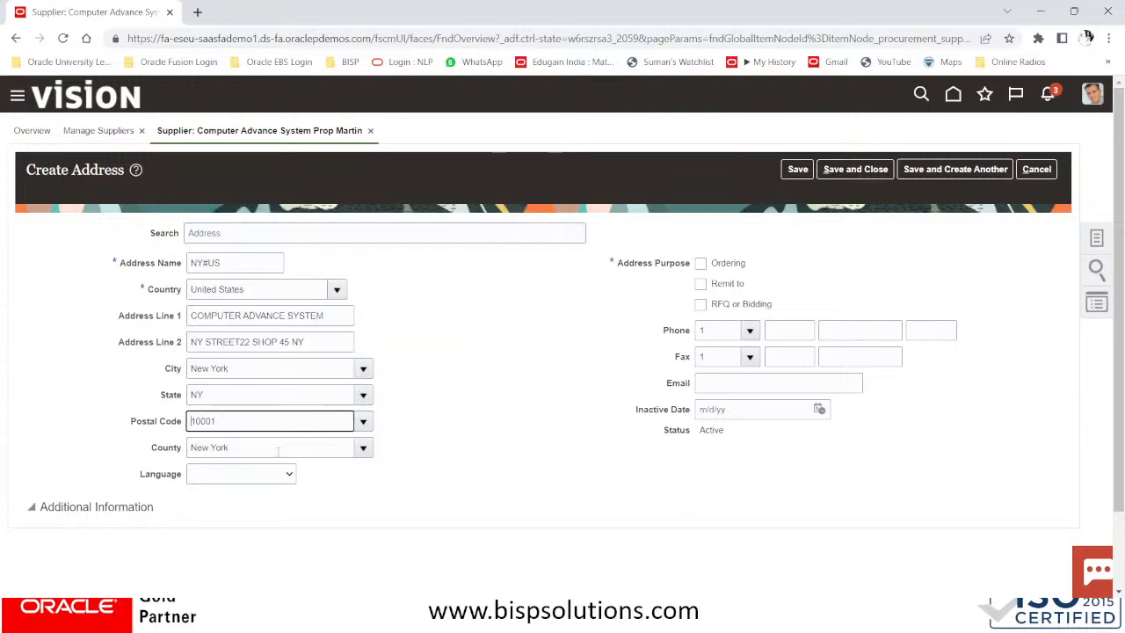
left_click(268, 474)
scroll(246, 264, "down", 1)
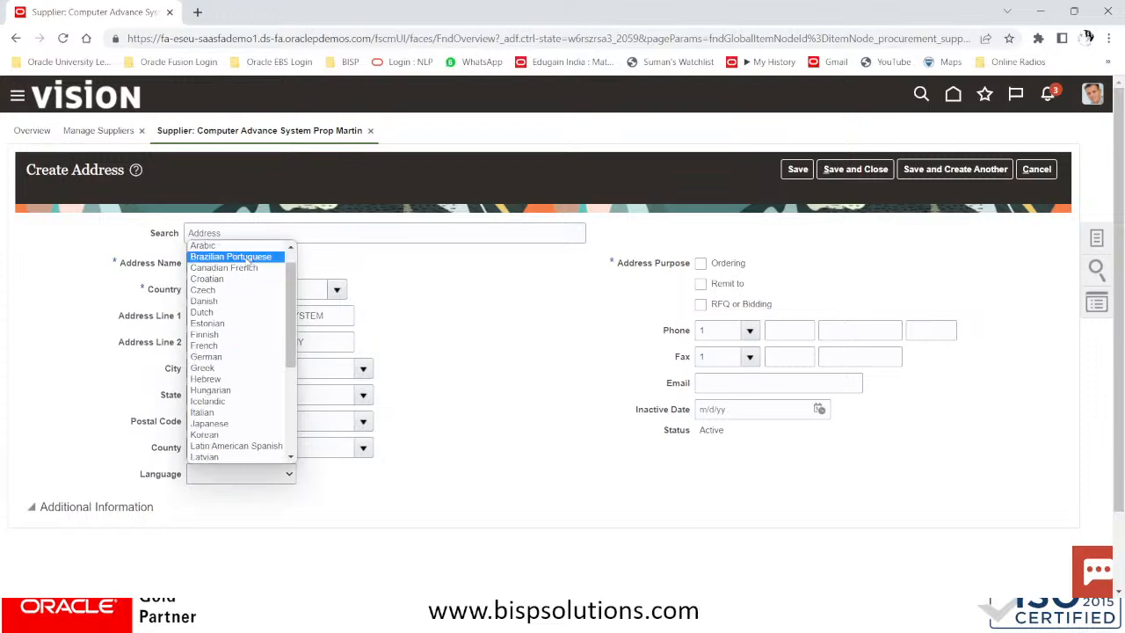
left_click(578, 328)
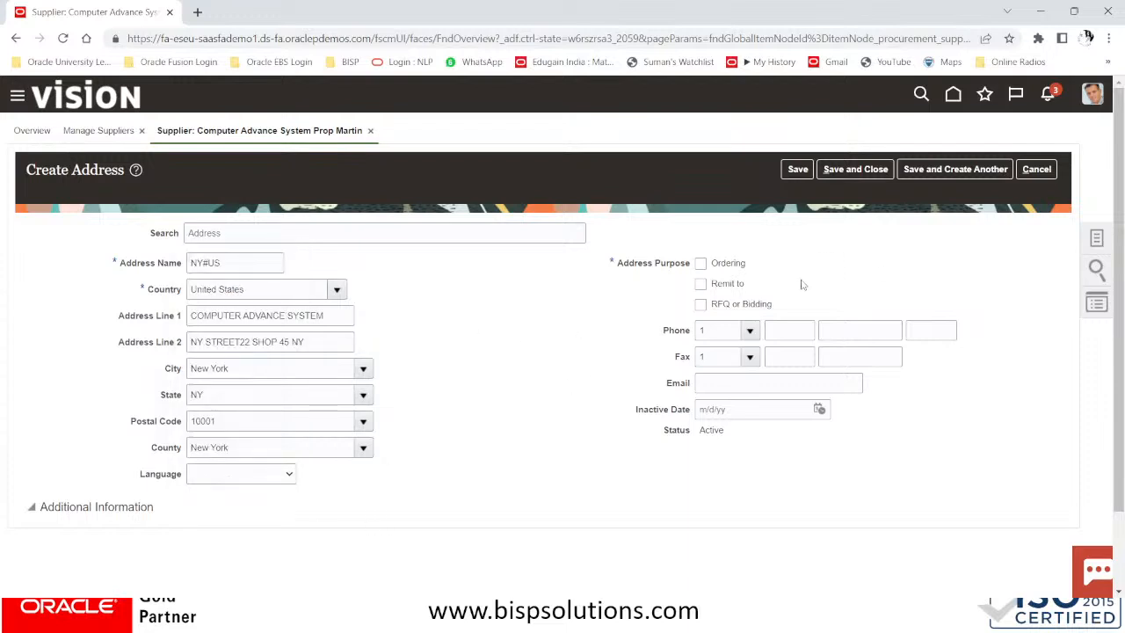
left_click(700, 263)
left_click(701, 284)
scroll(567, 392, "down", 1)
scroll(567, 392, "up", 1)
left_click(844, 170)
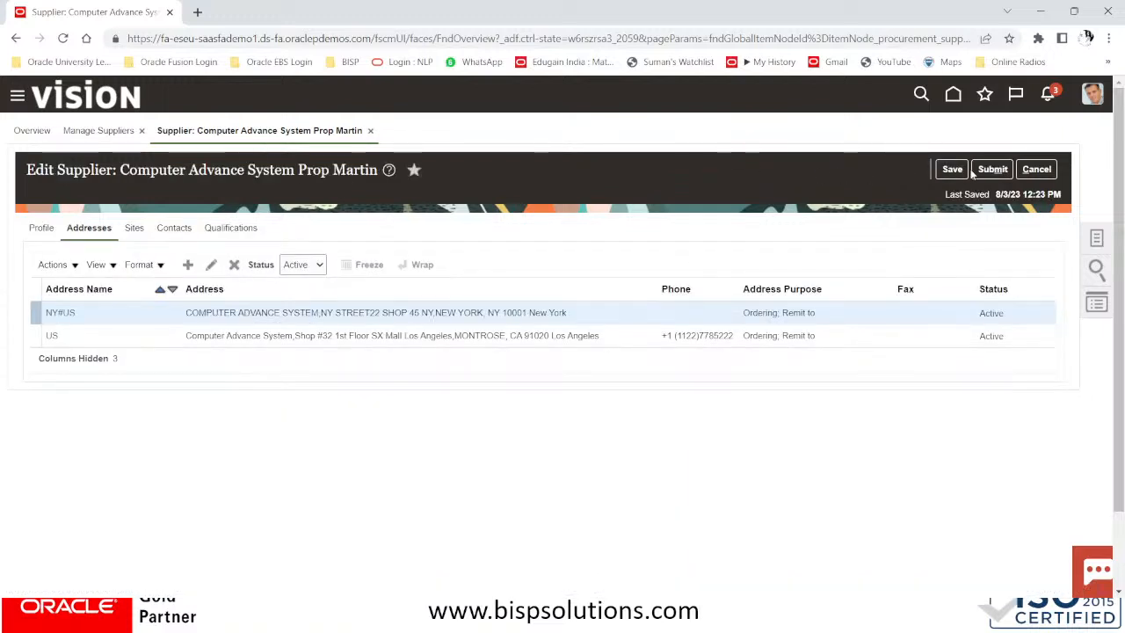
Submit the supplier changes as a change request and acknowledge the confirmation
left_click(988, 170)
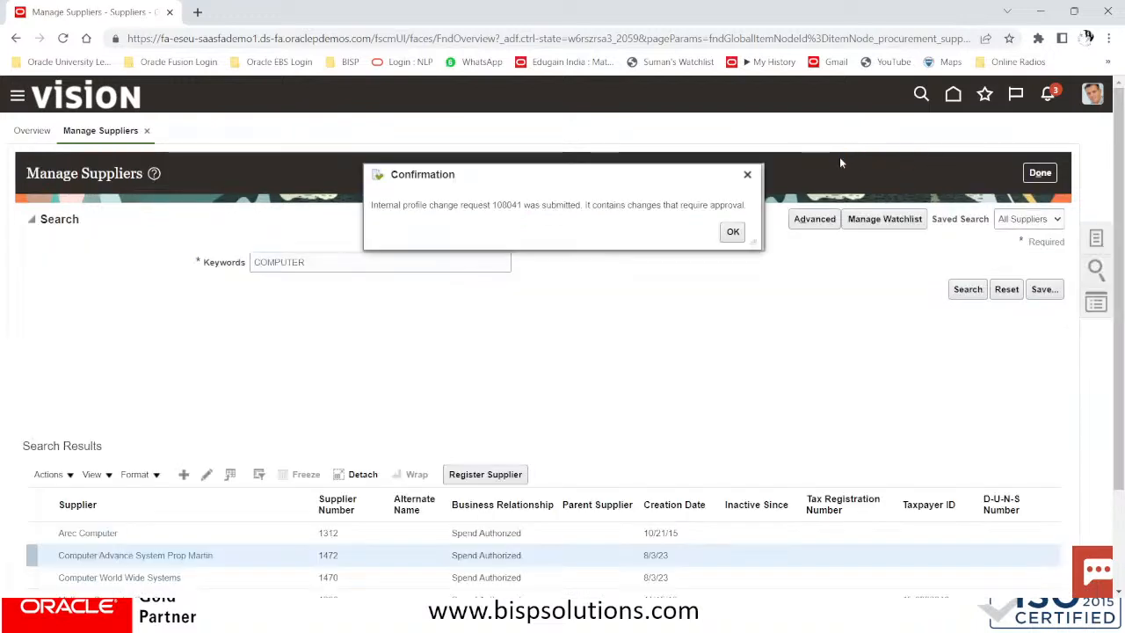
left_click(734, 231)
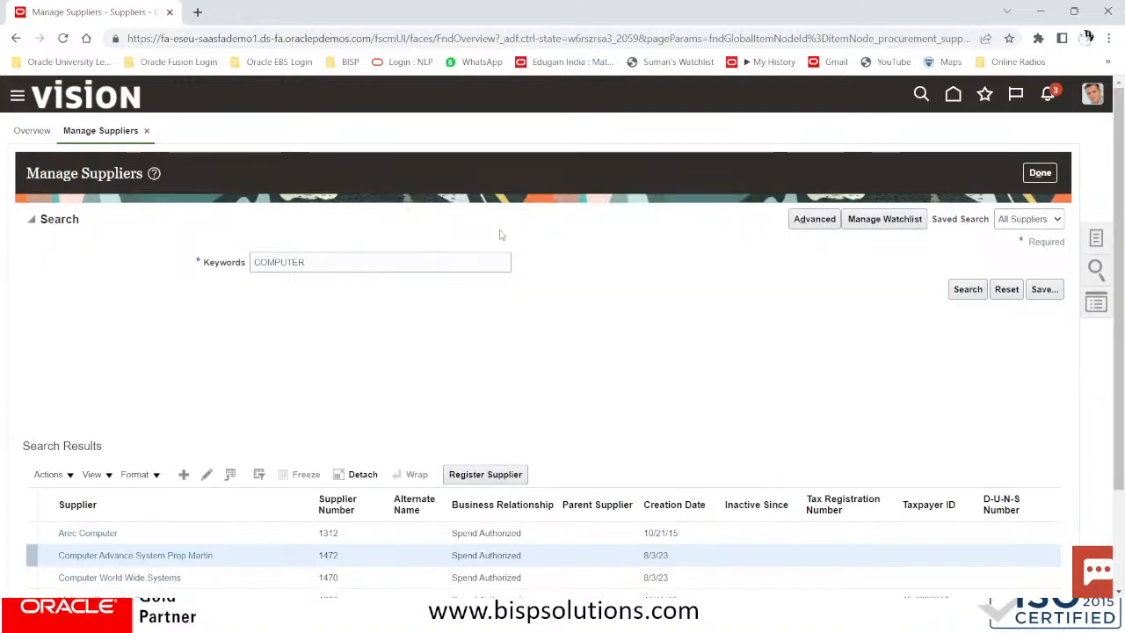
key("alt+Tab")
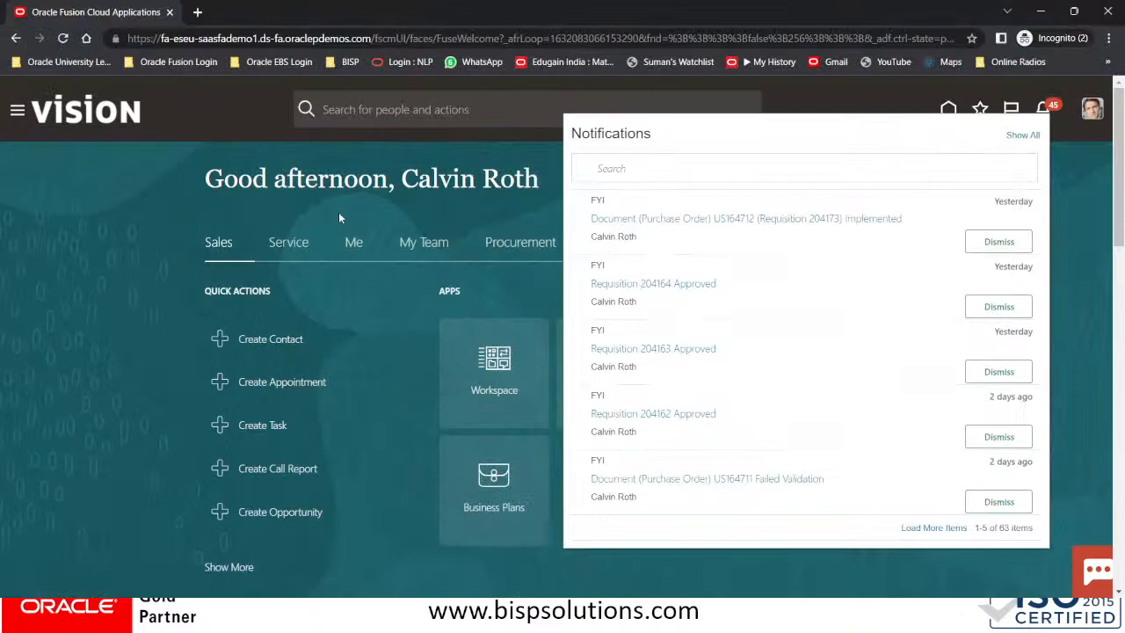
Reload the Fusion home page and recheck the notifications list several times
left_click(313, 179)
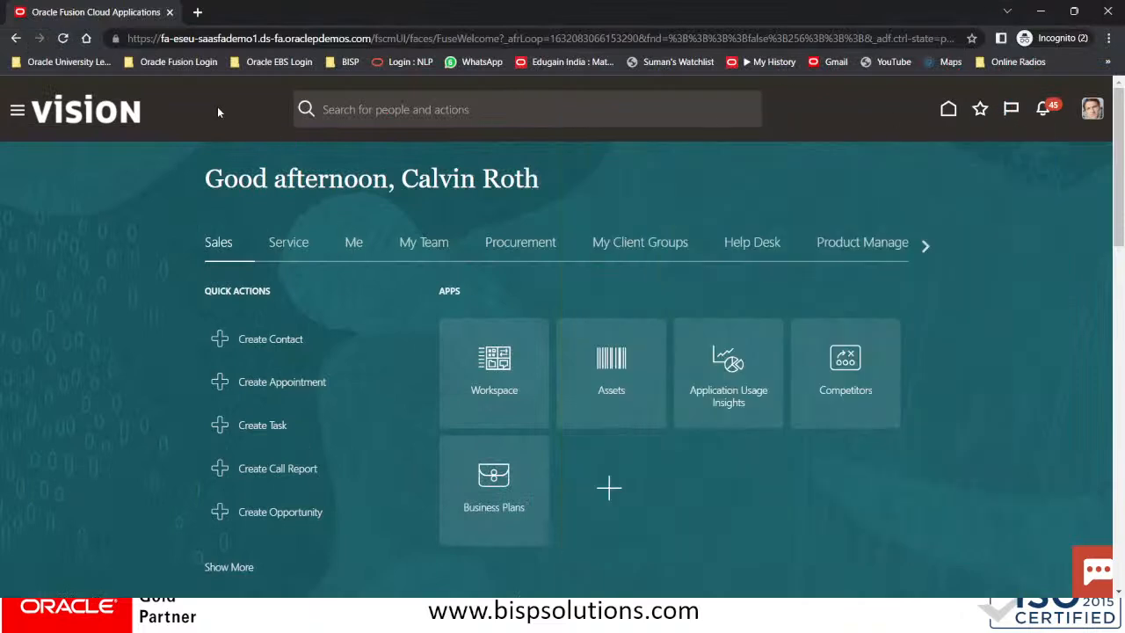
left_click(111, 109)
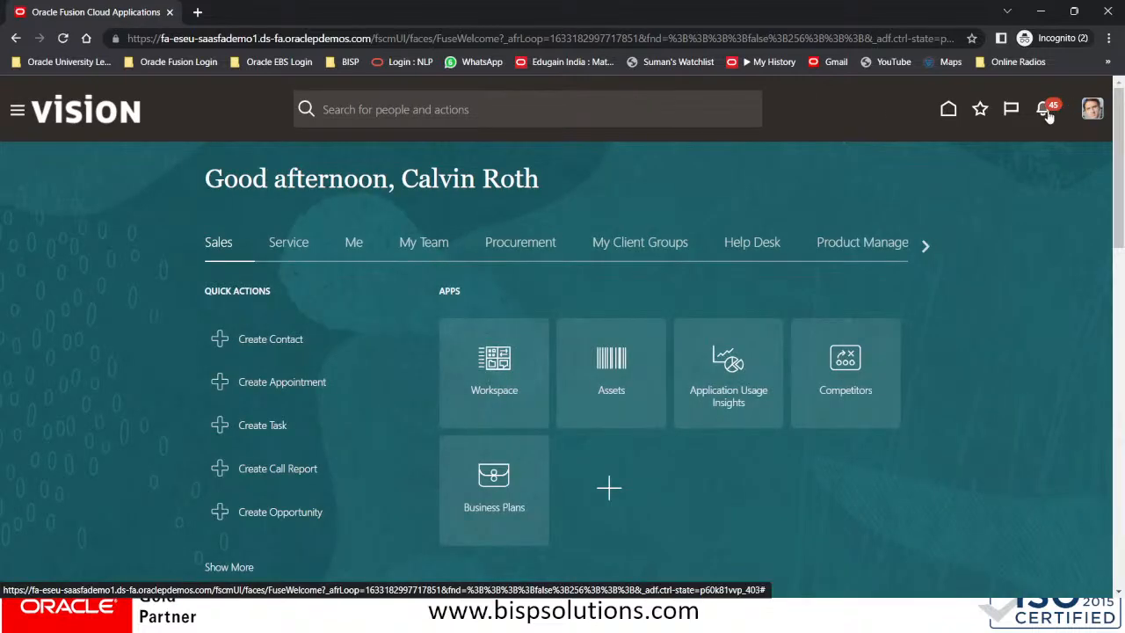
left_click(1046, 109)
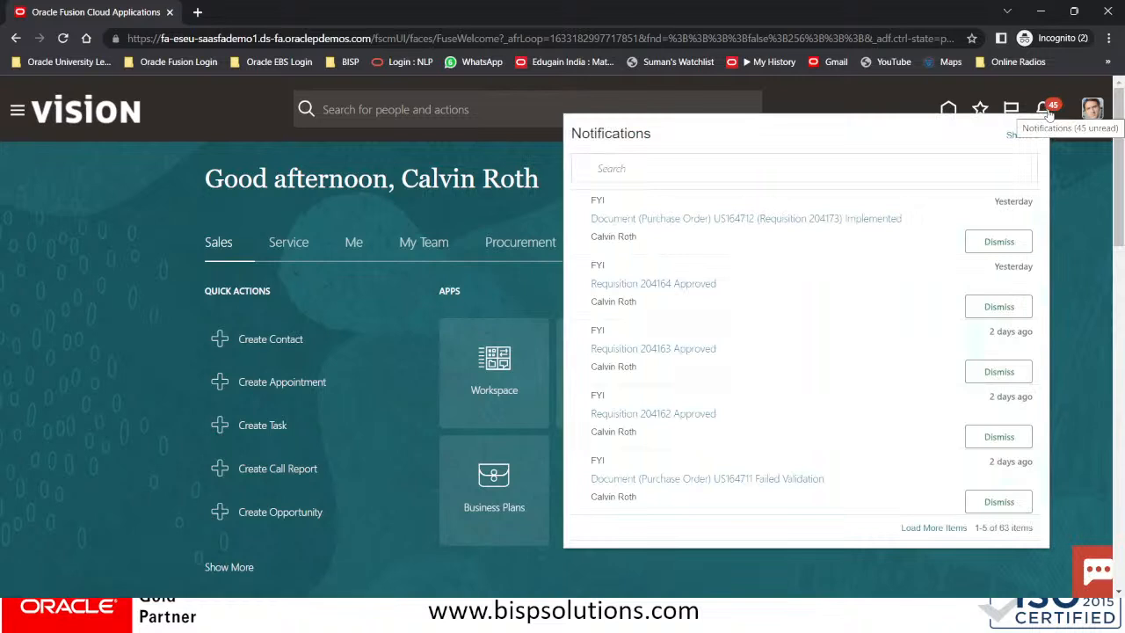
left_click(86, 103)
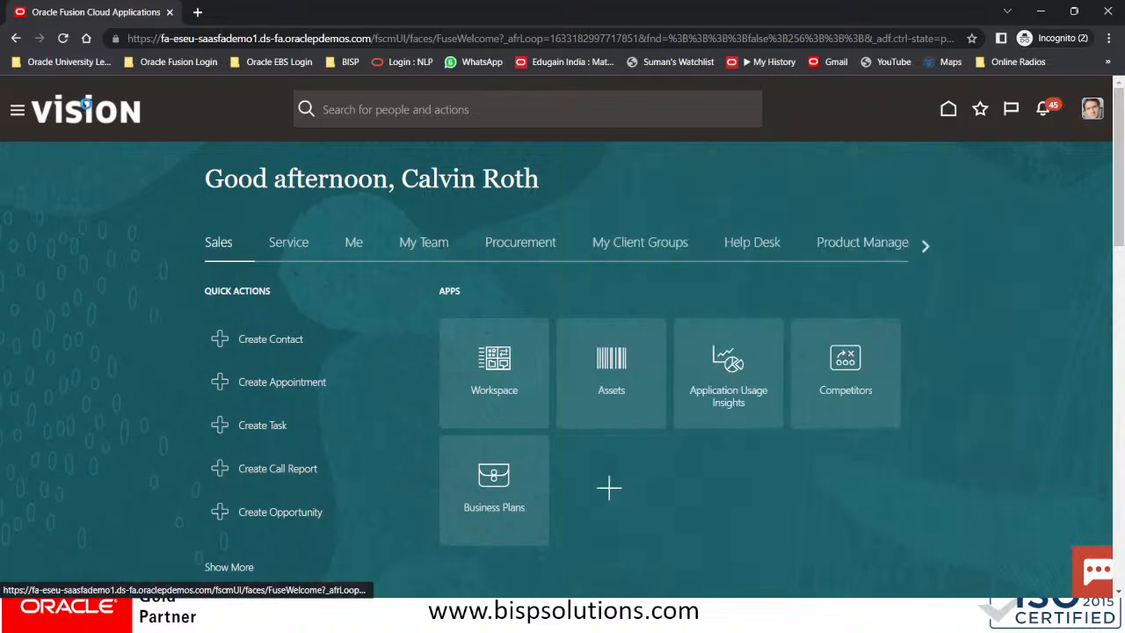
left_click(86, 104)
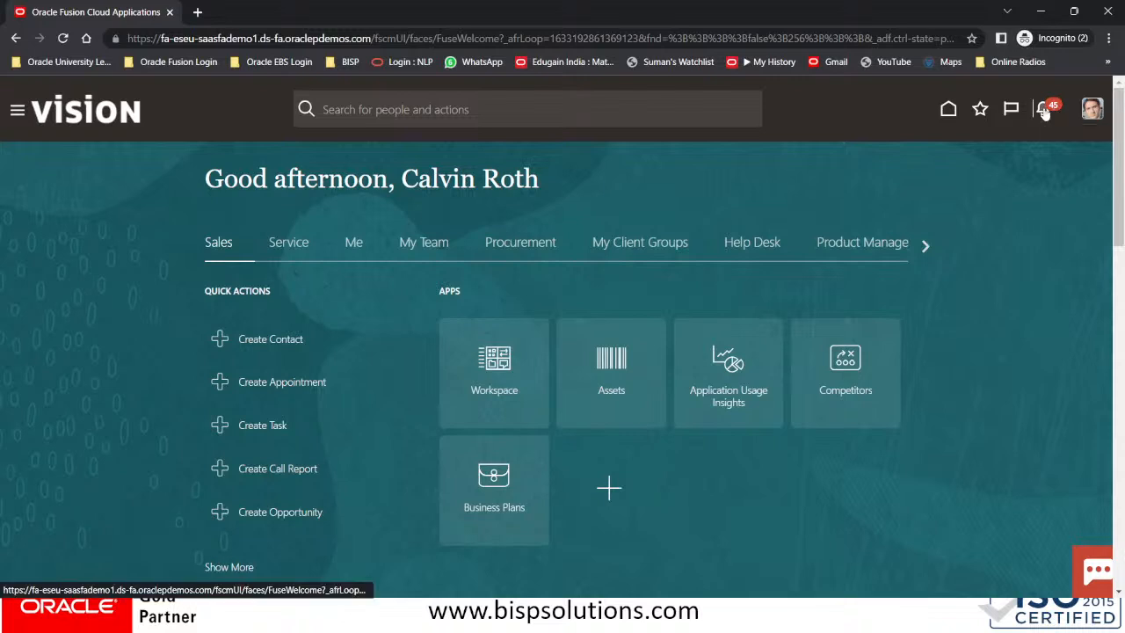
left_click(1044, 110)
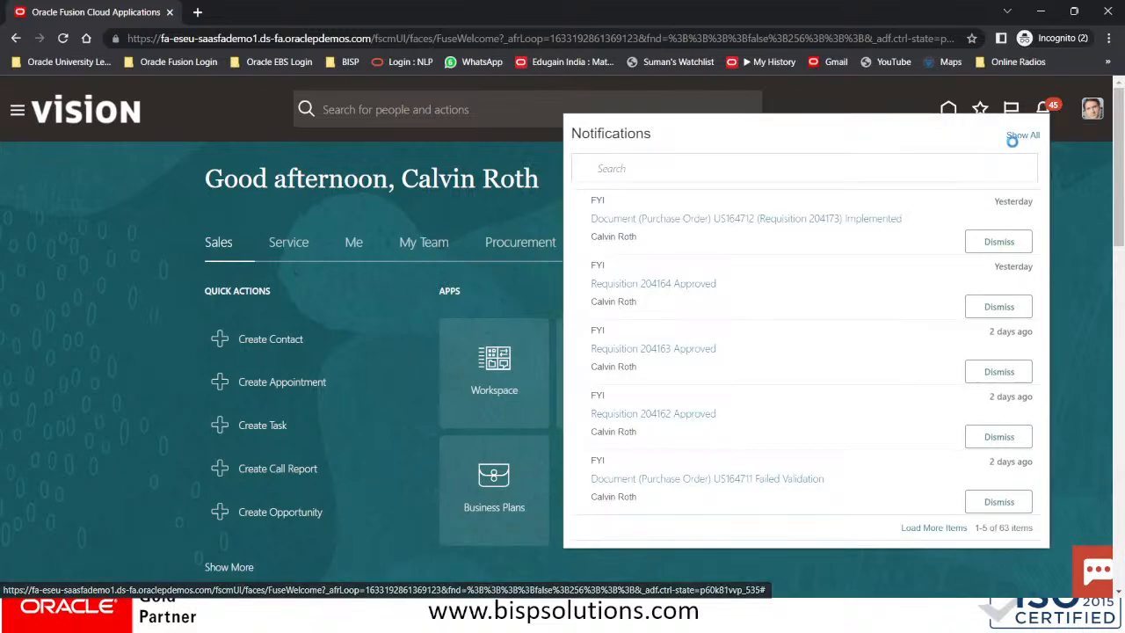
left_click(1011, 139)
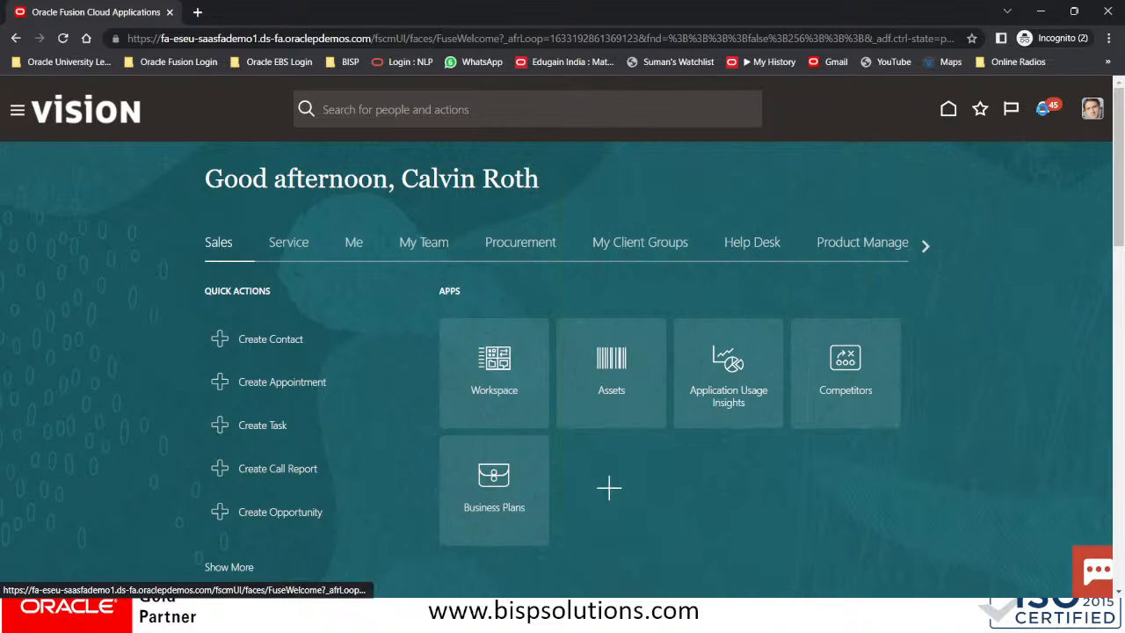
left_click(1045, 112)
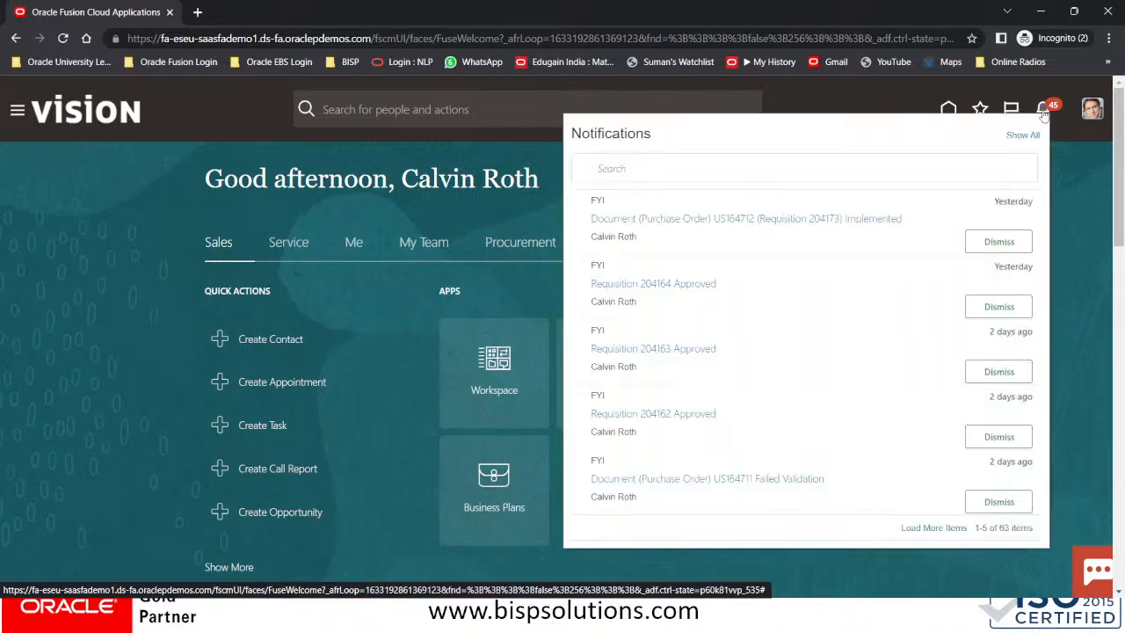
left_click(950, 106)
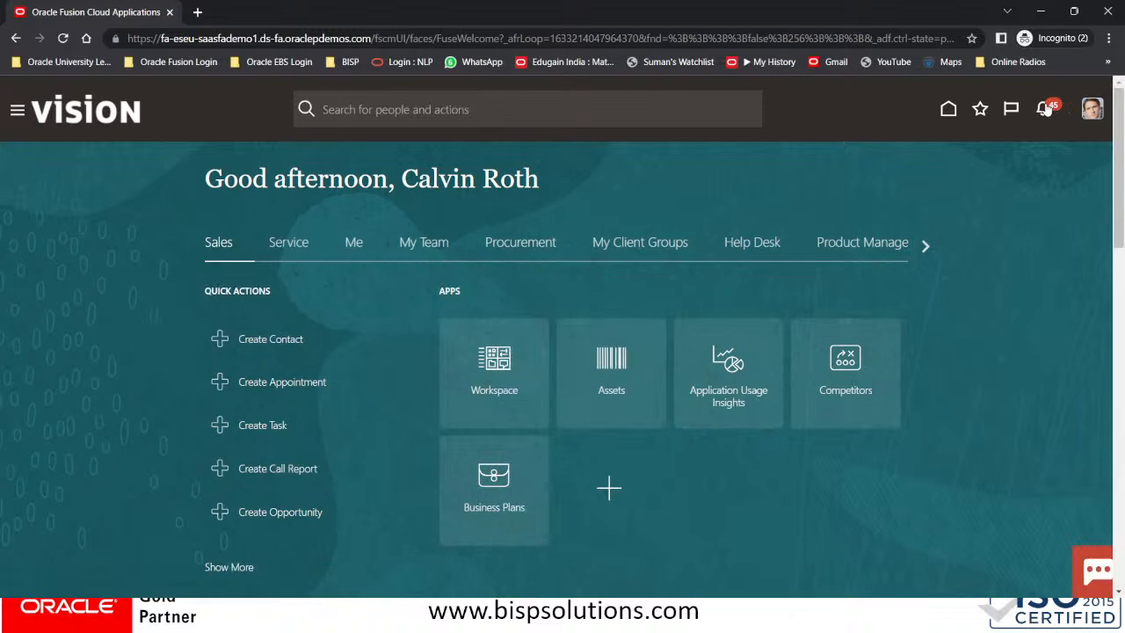
Show all notifications, open the BPM Worklist, and maximize its window
left_click(1045, 109)
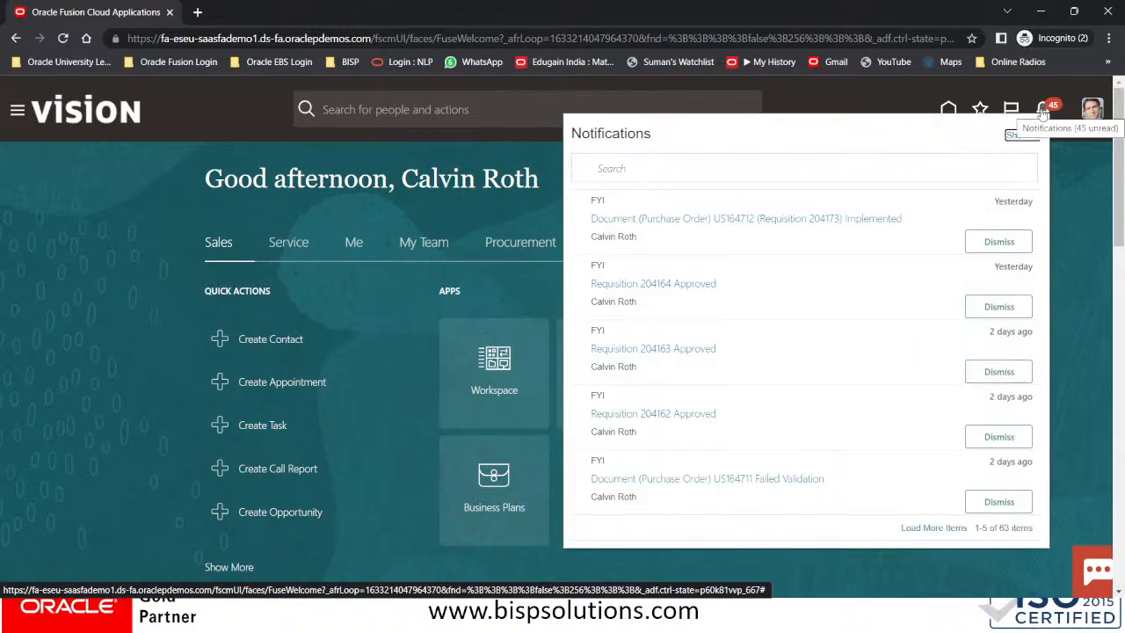
left_click(1023, 135)
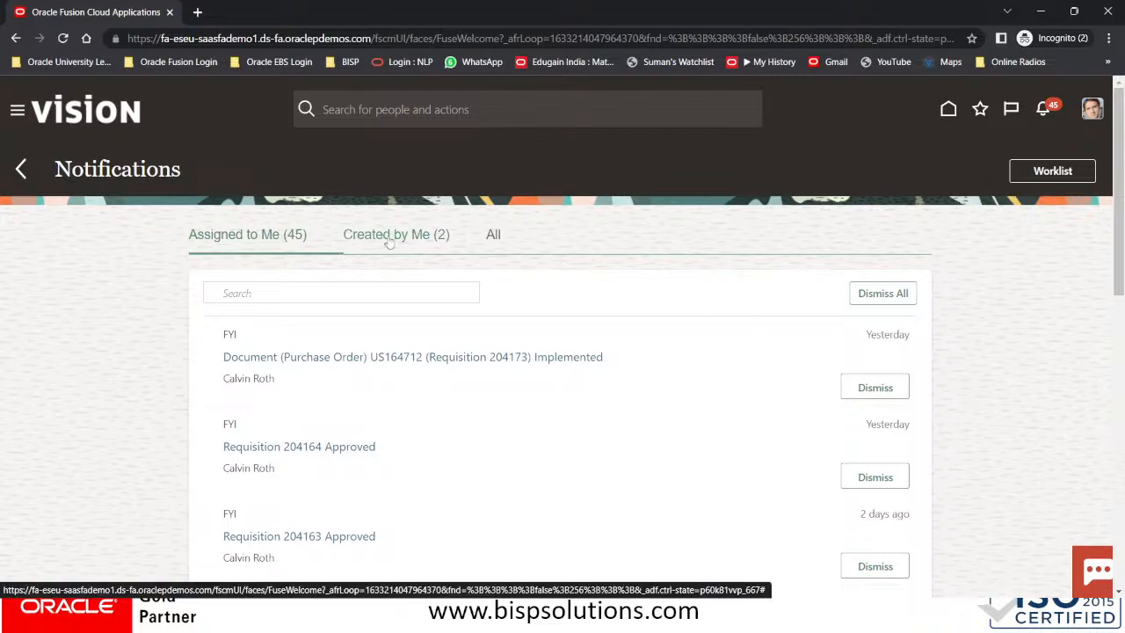
left_click(1040, 175)
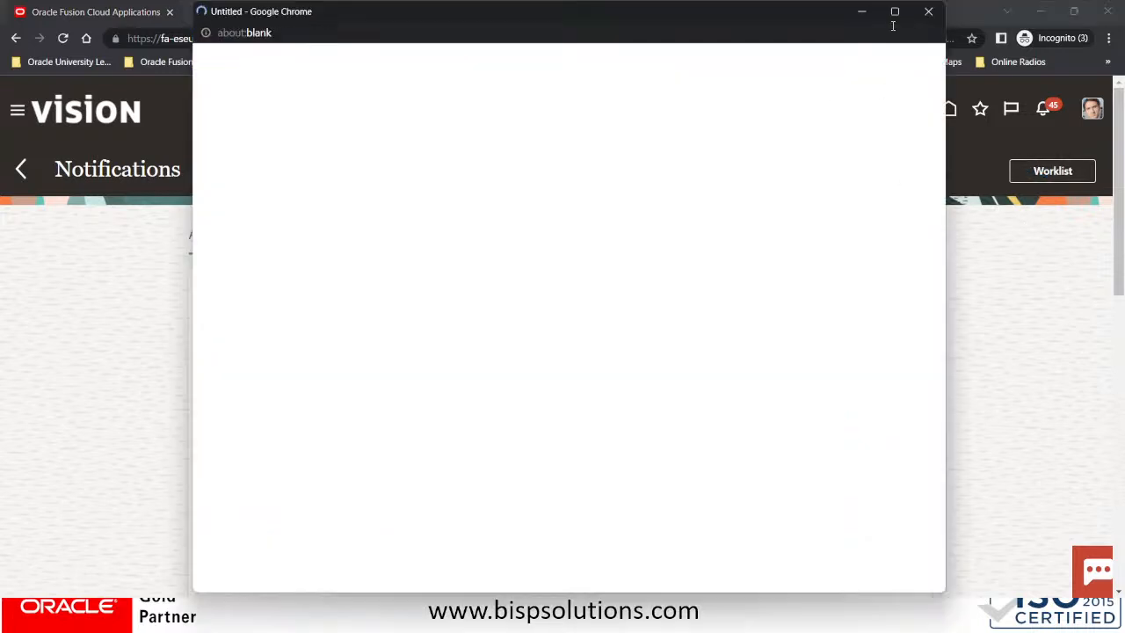
left_click(892, 13)
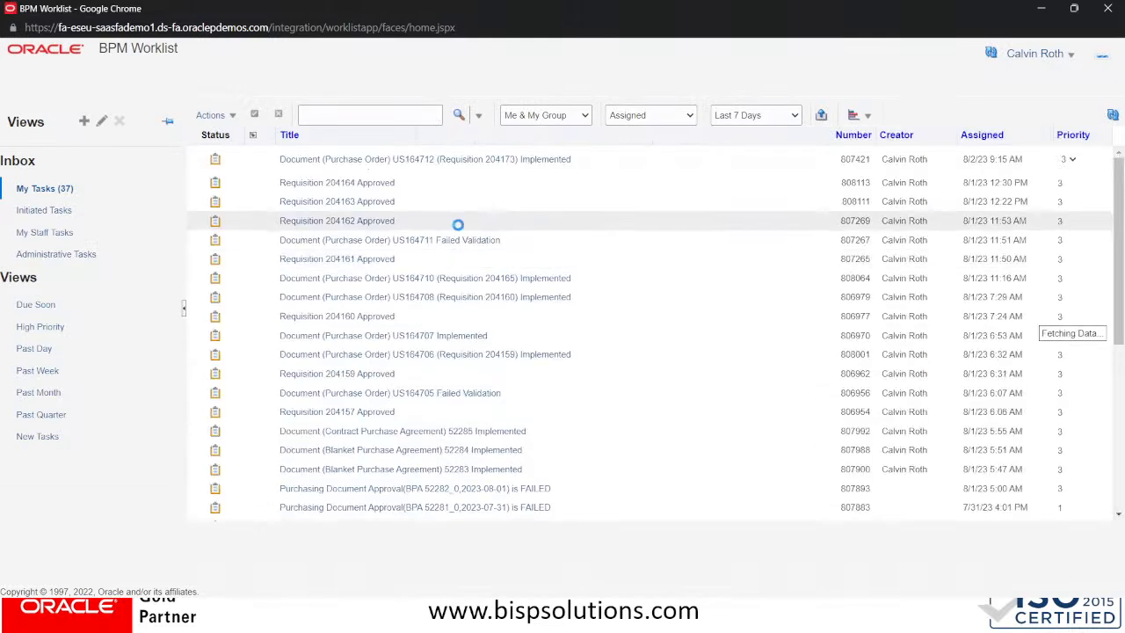
Keep the worklist on Me & My Group tasks, refresh it, and return to the Fusion window
left_click(550, 118)
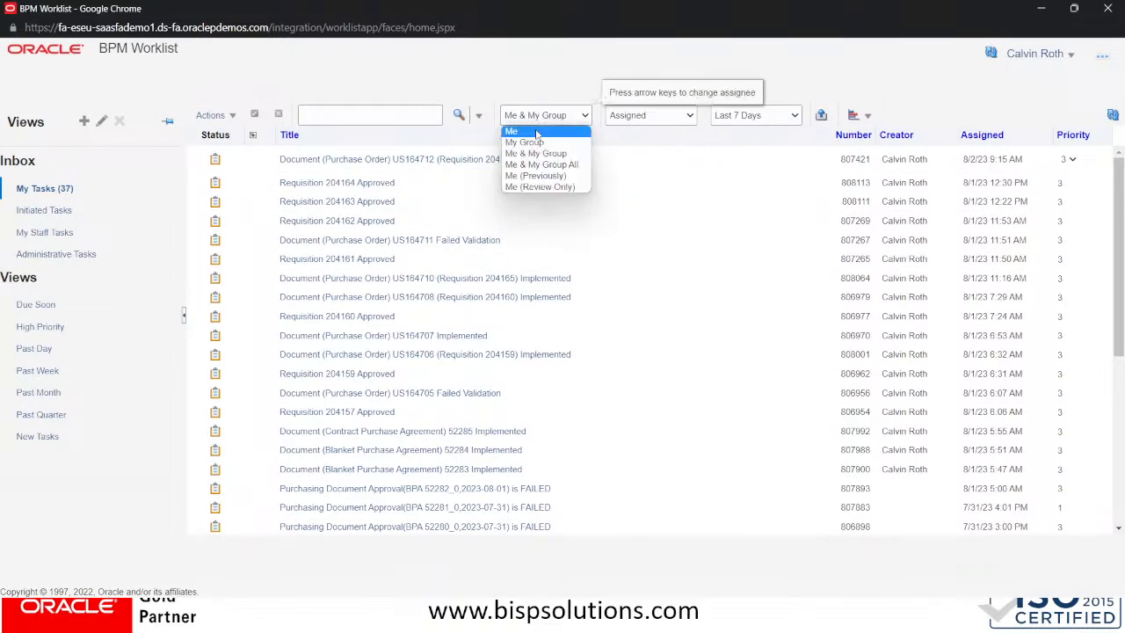
left_click(534, 155)
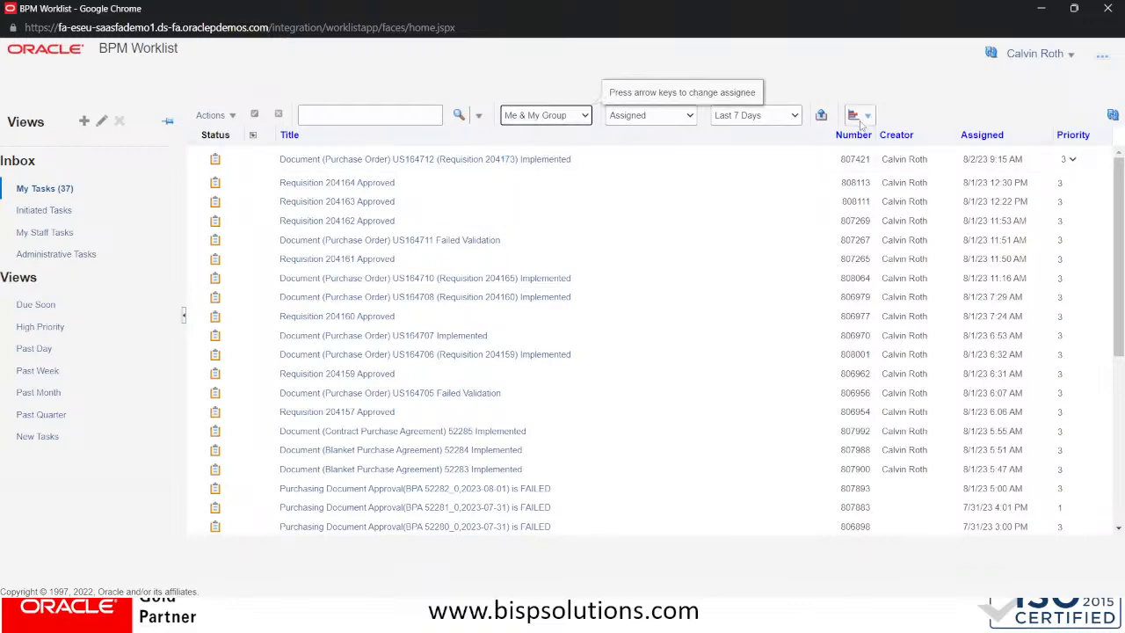
left_click(1113, 116)
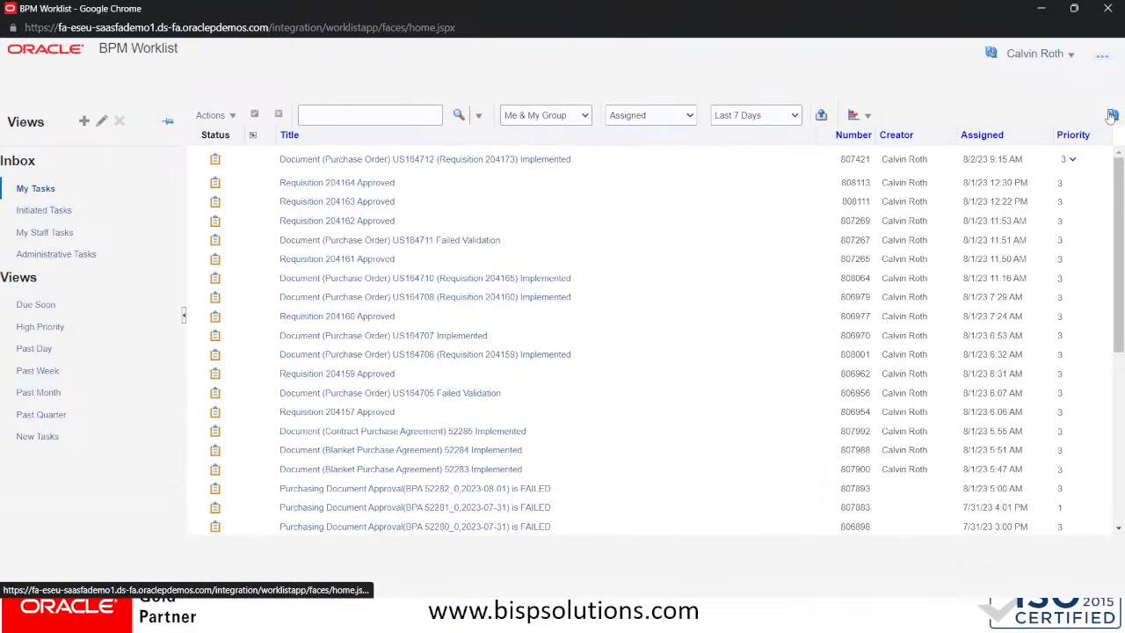
left_click(1113, 114)
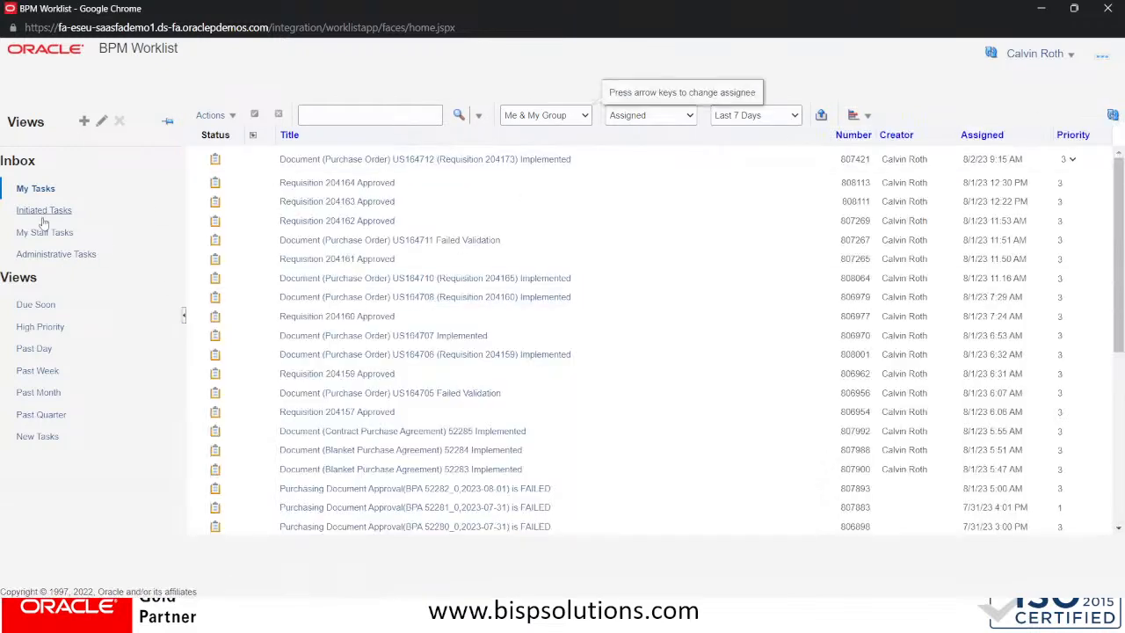
key("alt+Tab")
key("alt+Tab")
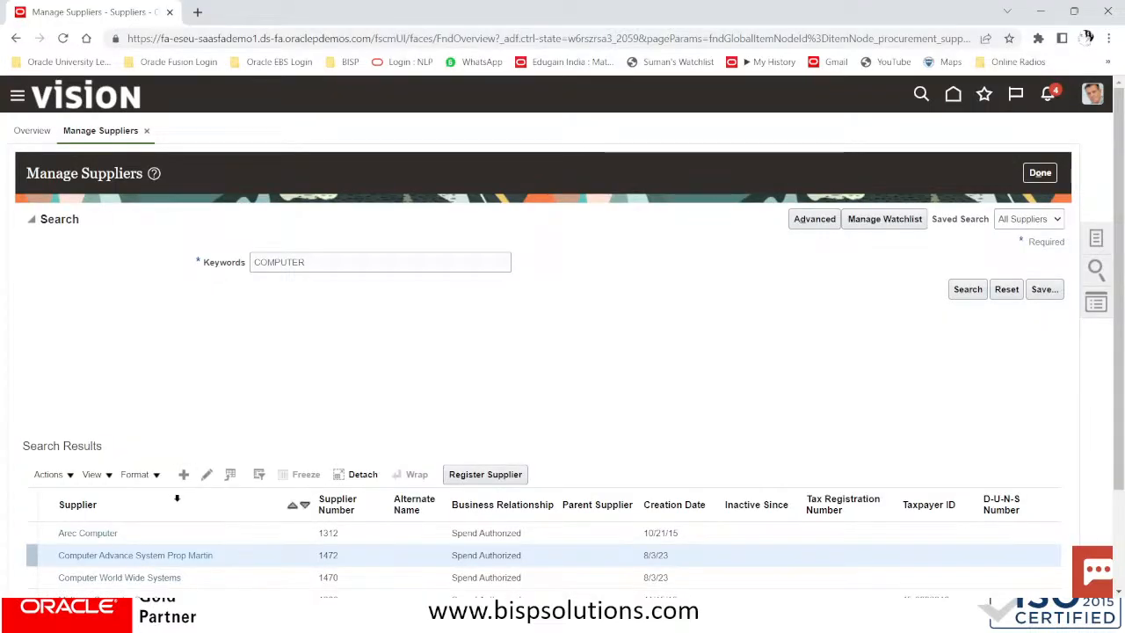
Open the newly created computer supplier's record and scroll through its profile
left_click(200, 556)
scroll(392, 429, "down", 2)
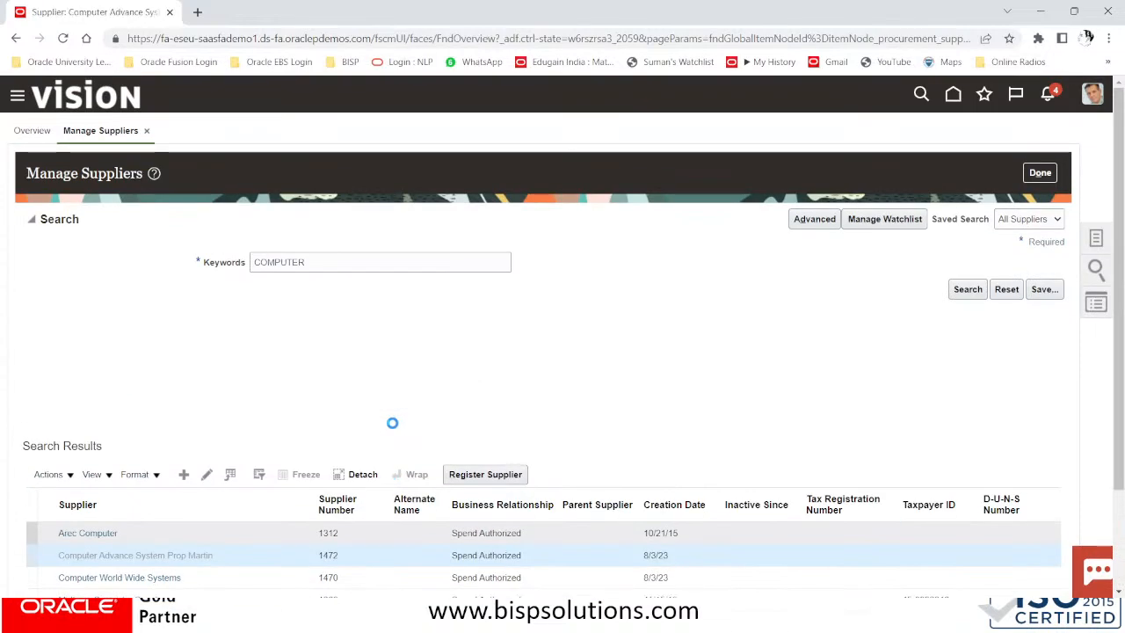
scroll(394, 429, "down", 5)
scroll(394, 429, "up", 6)
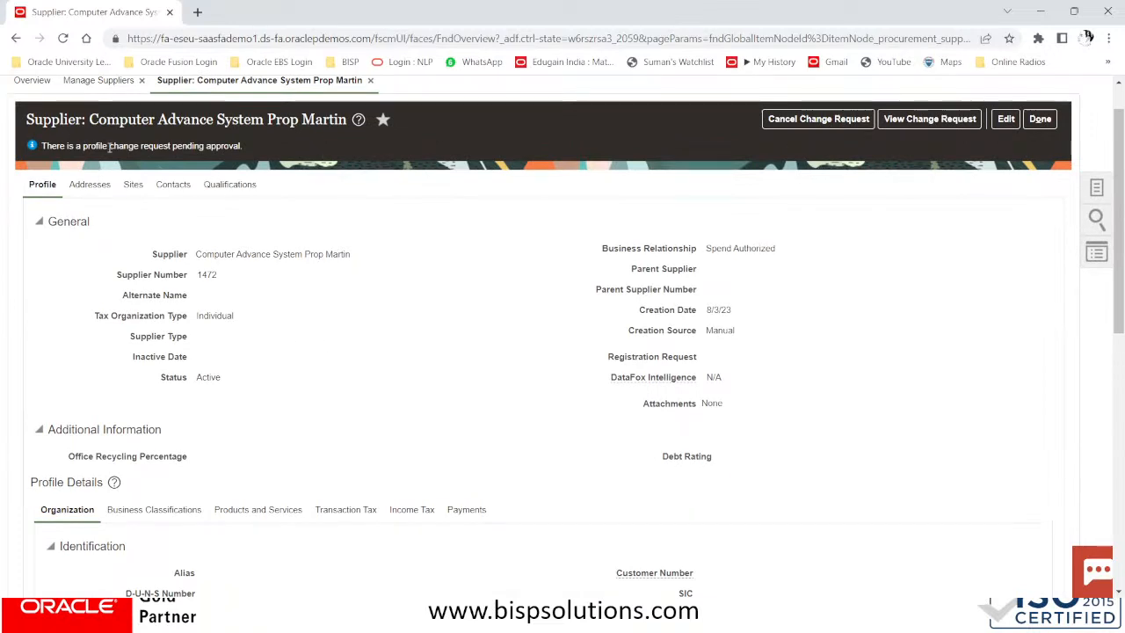
scroll(392, 277, "up", 1)
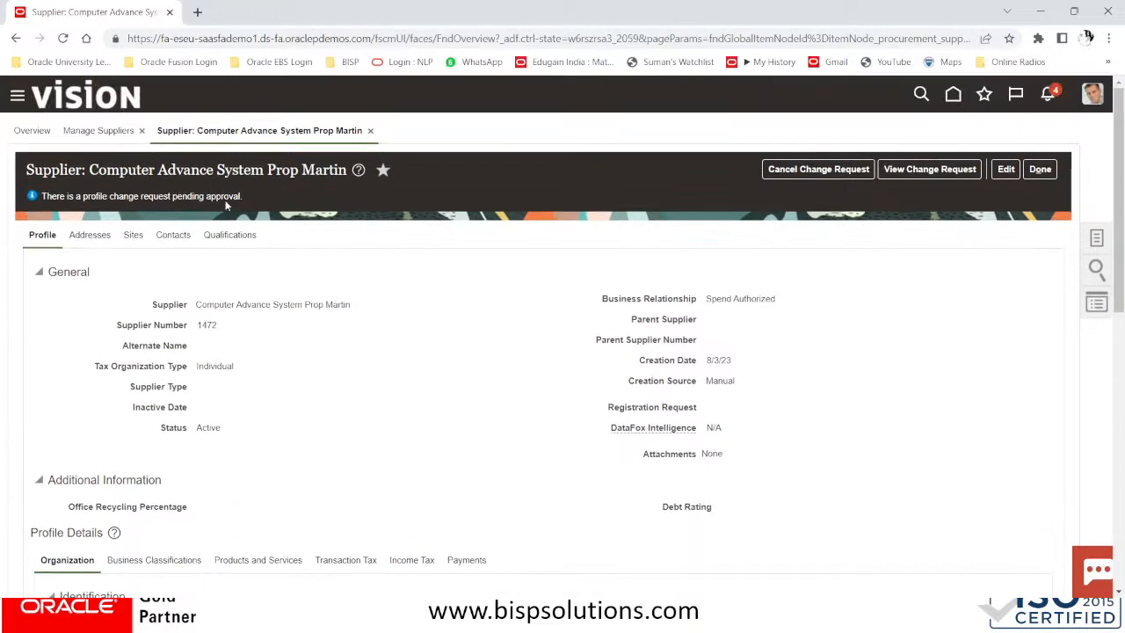
Try approving the WHT NY TAX AUTHORITY change request from notifications, dismiss the error, and finish
left_click(1046, 94)
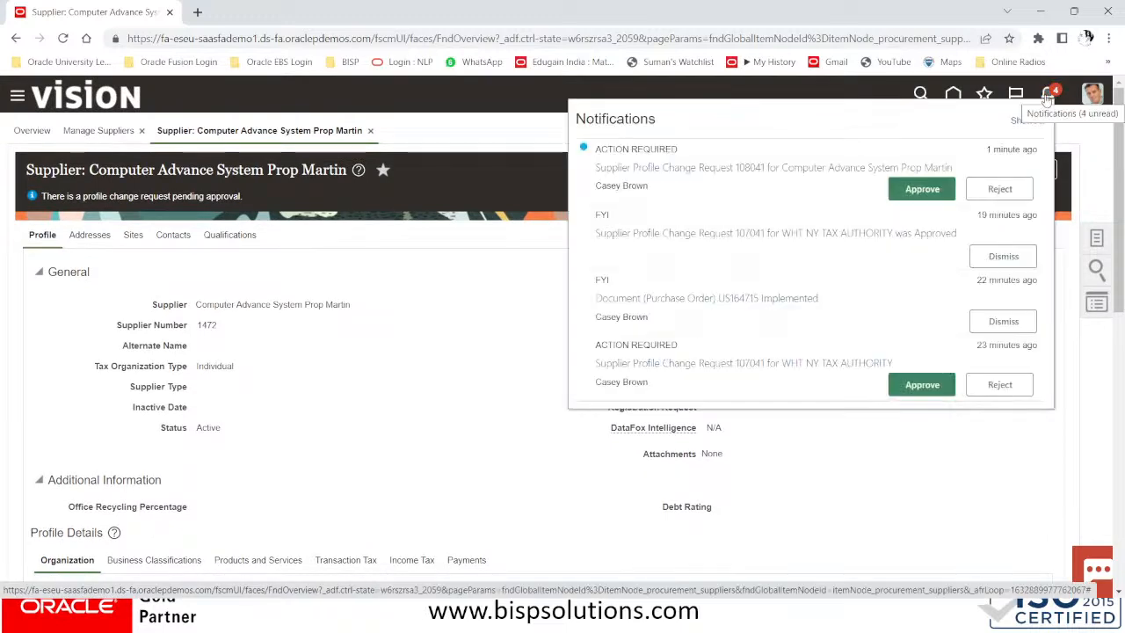
left_click(922, 190)
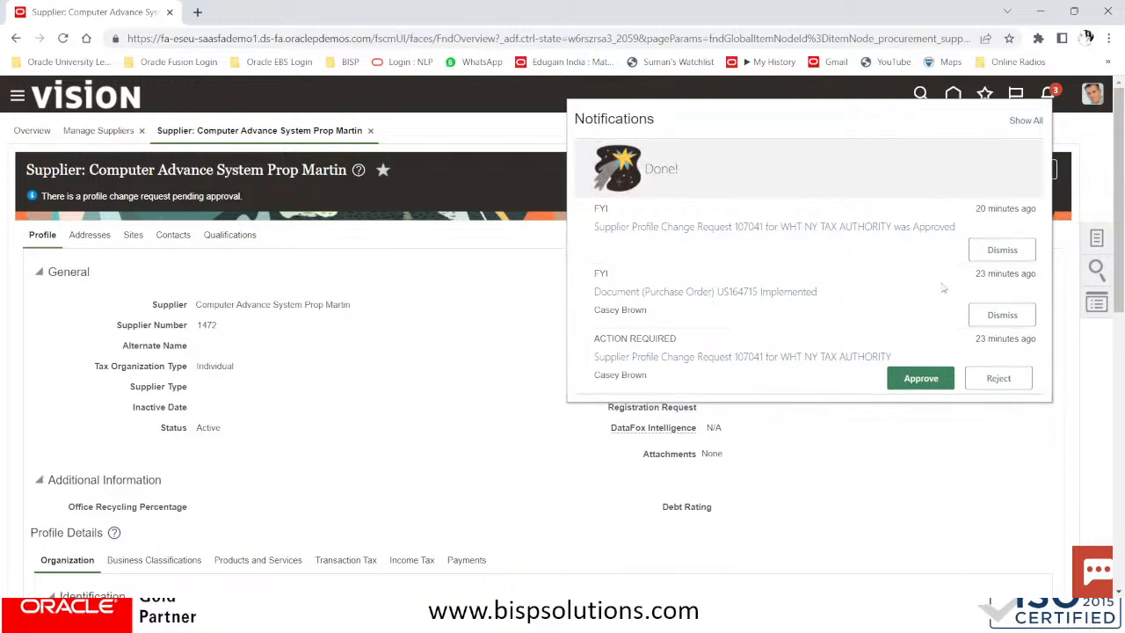
left_click(917, 378)
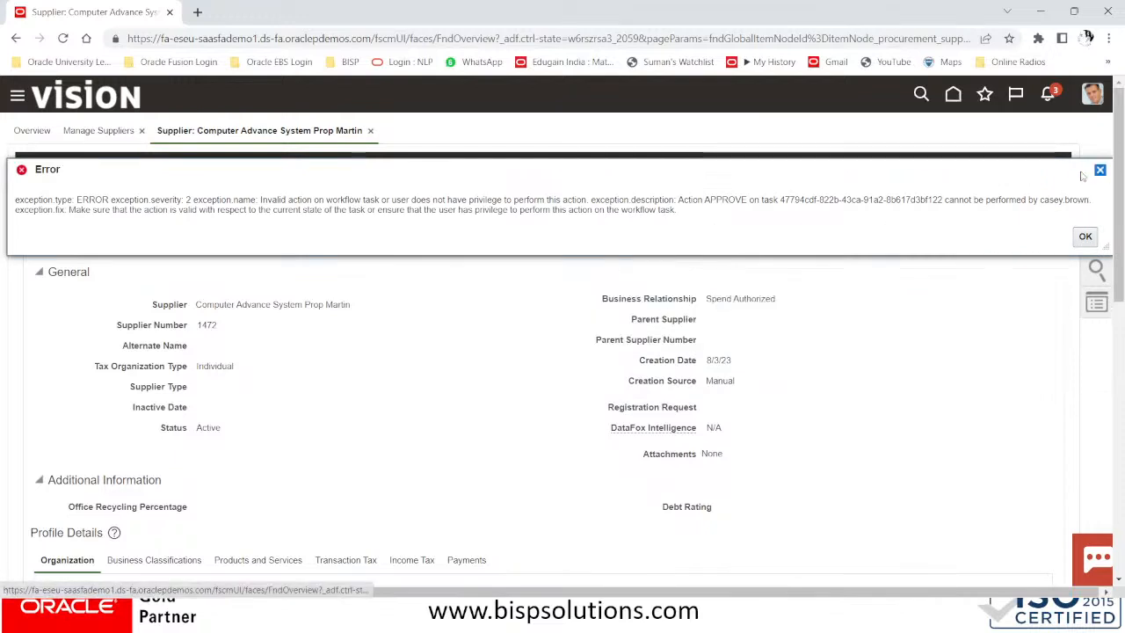
left_click(1099, 171)
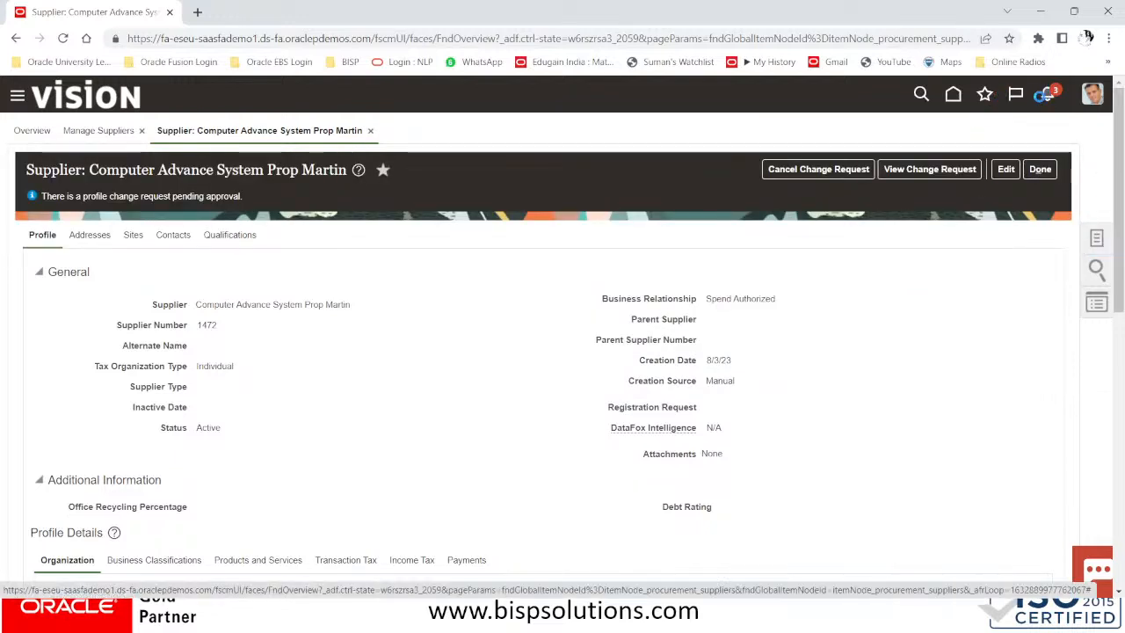
left_click(1046, 93)
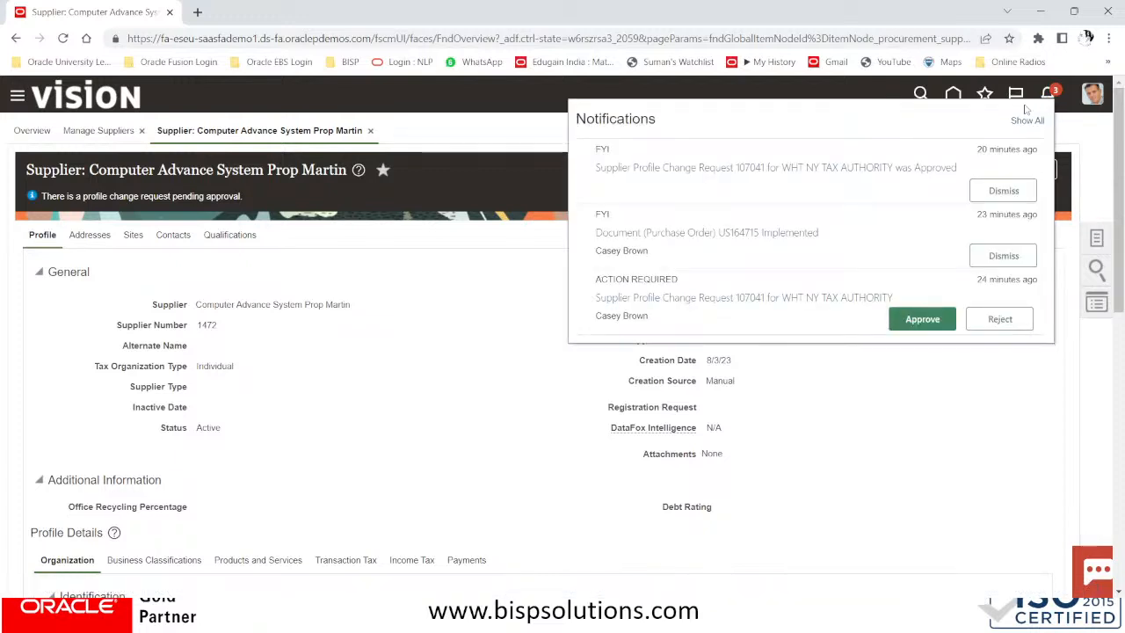
left_click(411, 131)
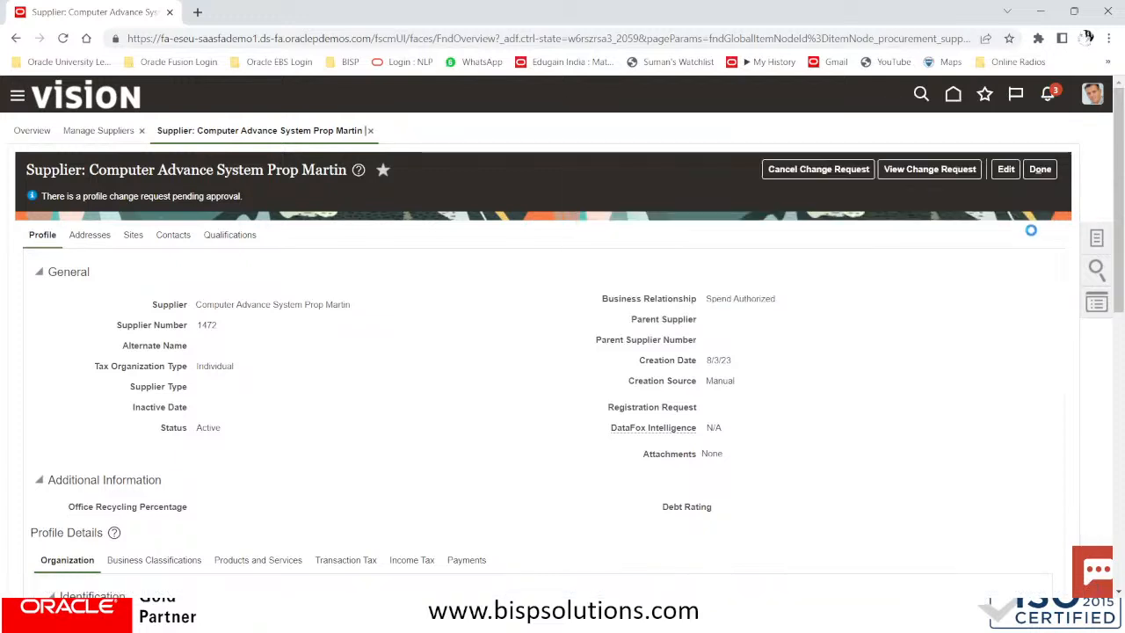
left_click(1040, 169)
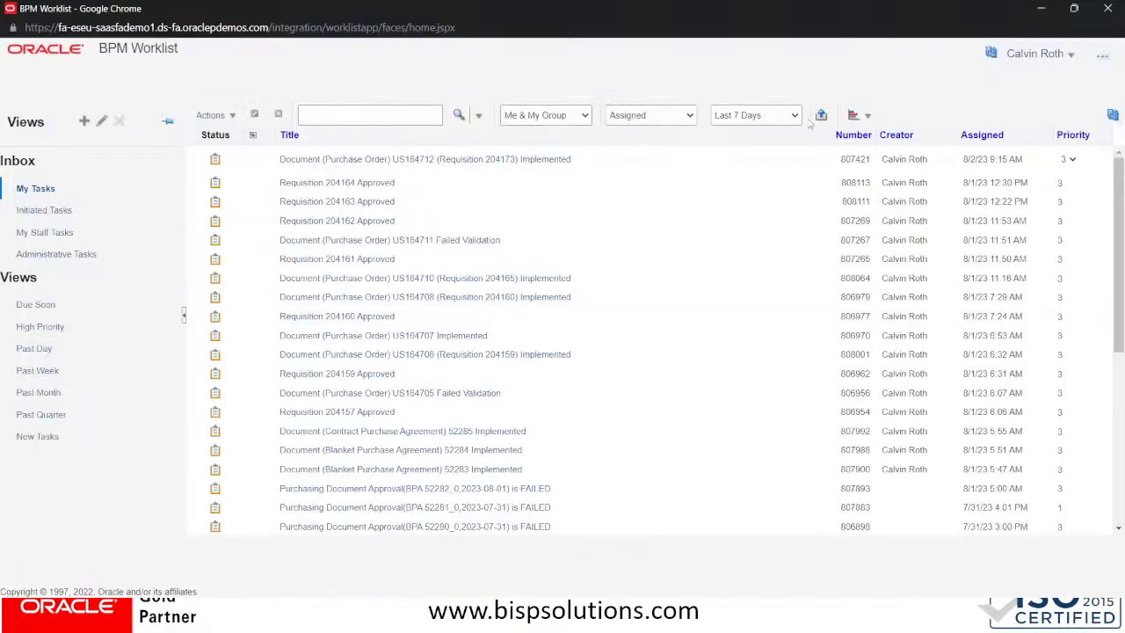
Refresh the BPM worklist tasks three times and switch to the other Fusion window
left_click(1114, 115)
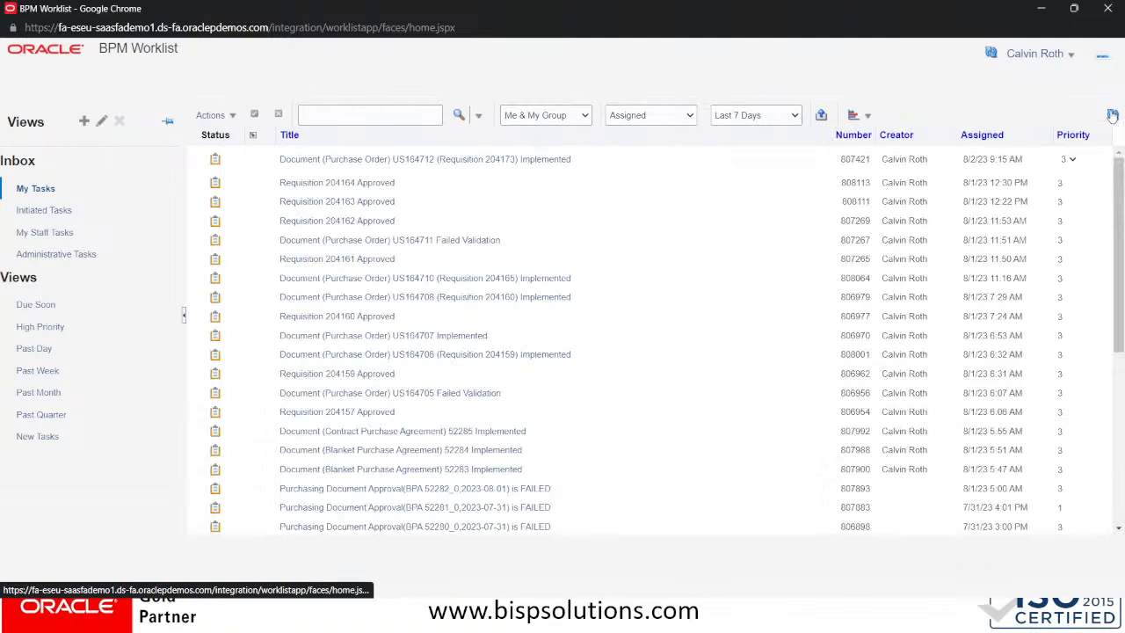
left_click(1113, 116)
left_click(1113, 115)
key("alt+Tab")
key("Tab")
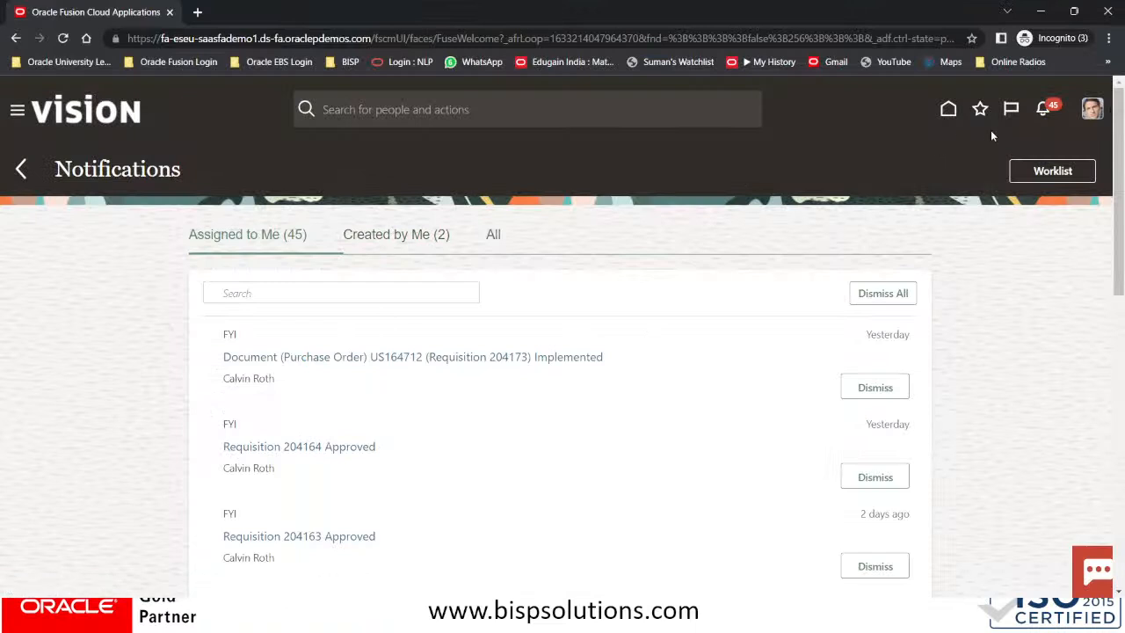
From the Home page, show all notifications on a full page, then return to Manage Suppliers
left_click(949, 113)
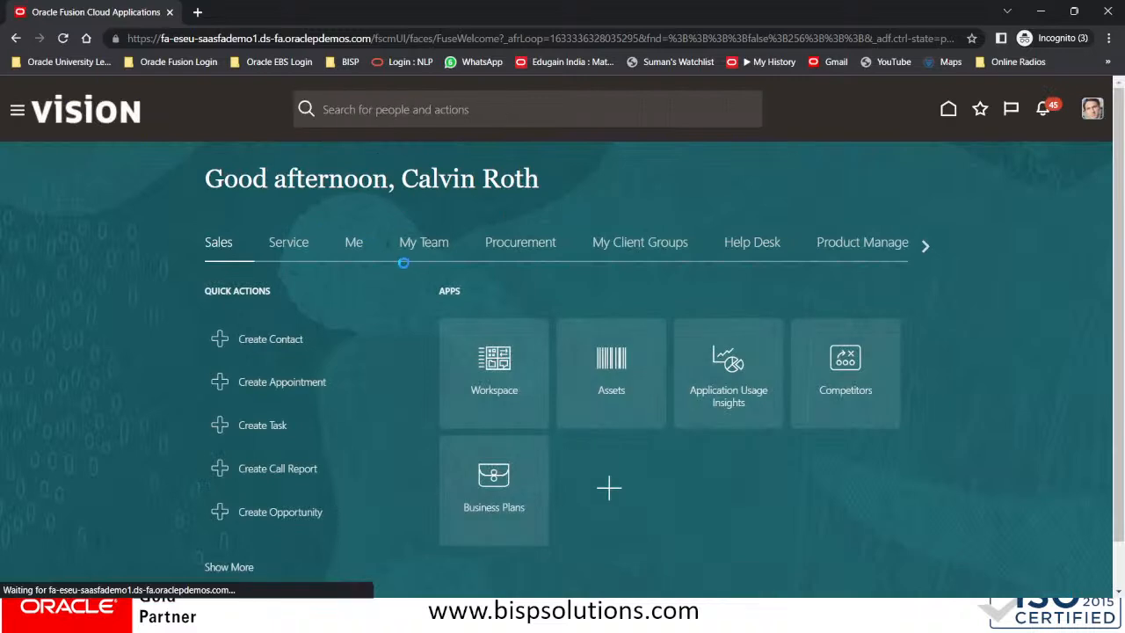
left_click(1046, 109)
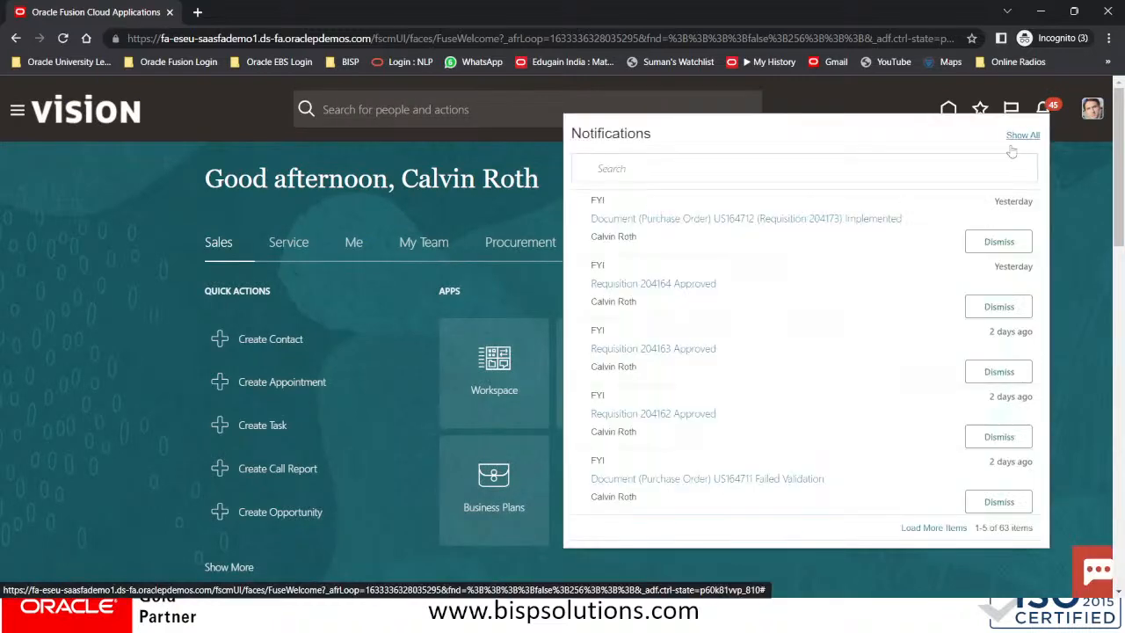
left_click(1016, 134)
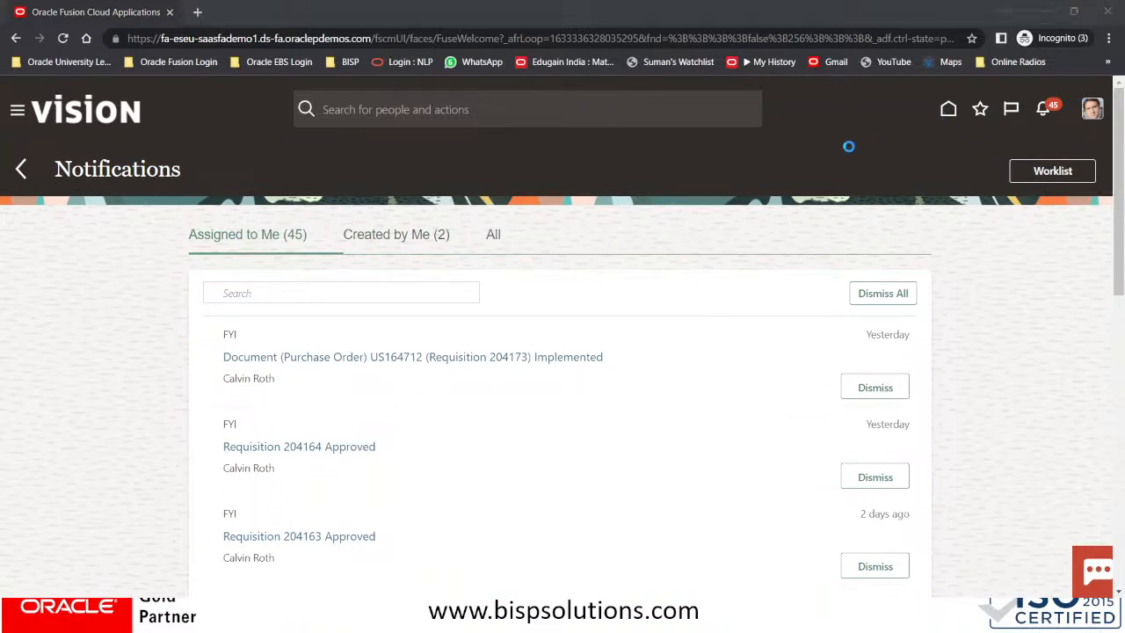
key("alt+Tab")
key("alt+Tab")
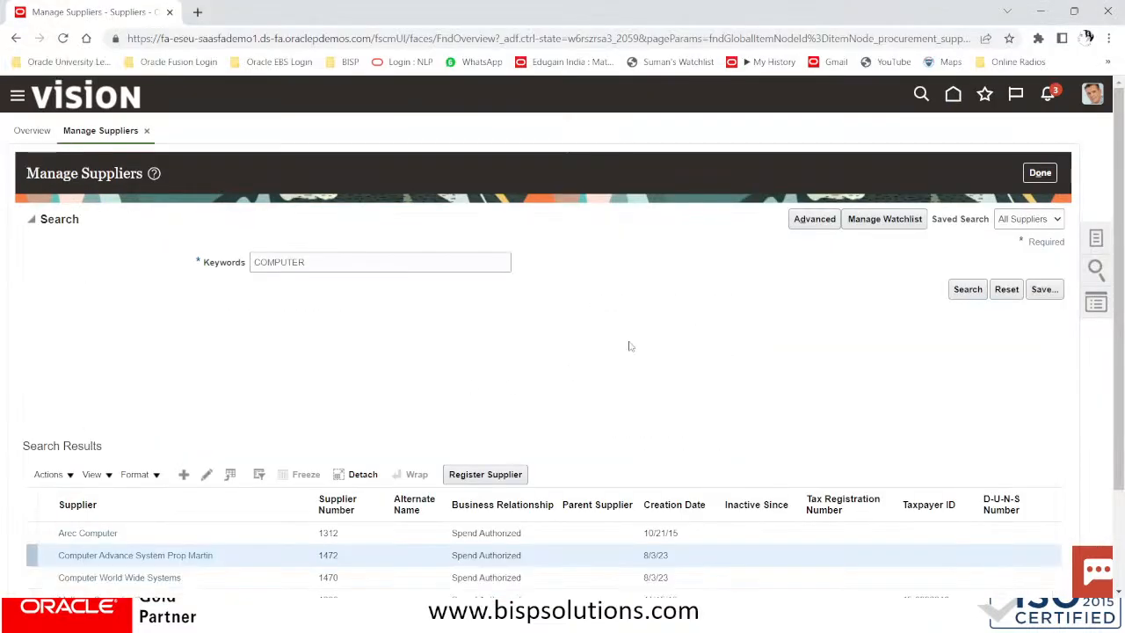
Close Manage Suppliers and review the Suppliers overview dashboard
scroll(636, 471, "down", 3)
scroll(637, 471, "up", 3)
left_click(1047, 175)
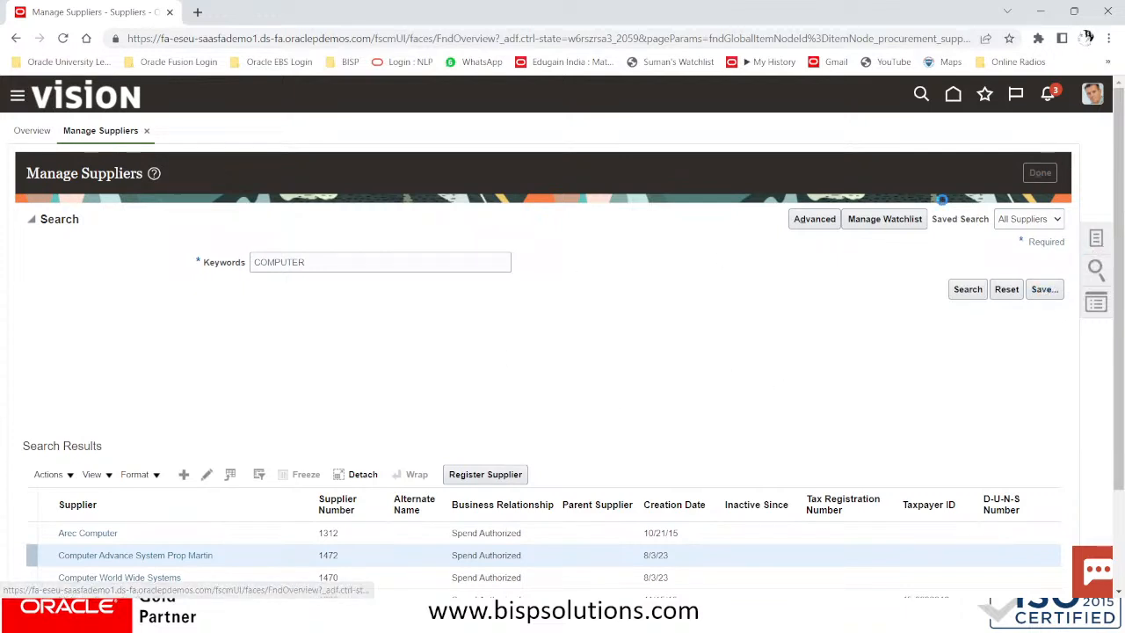
scroll(566, 323, "down", 1)
scroll(566, 323, "down", 1)
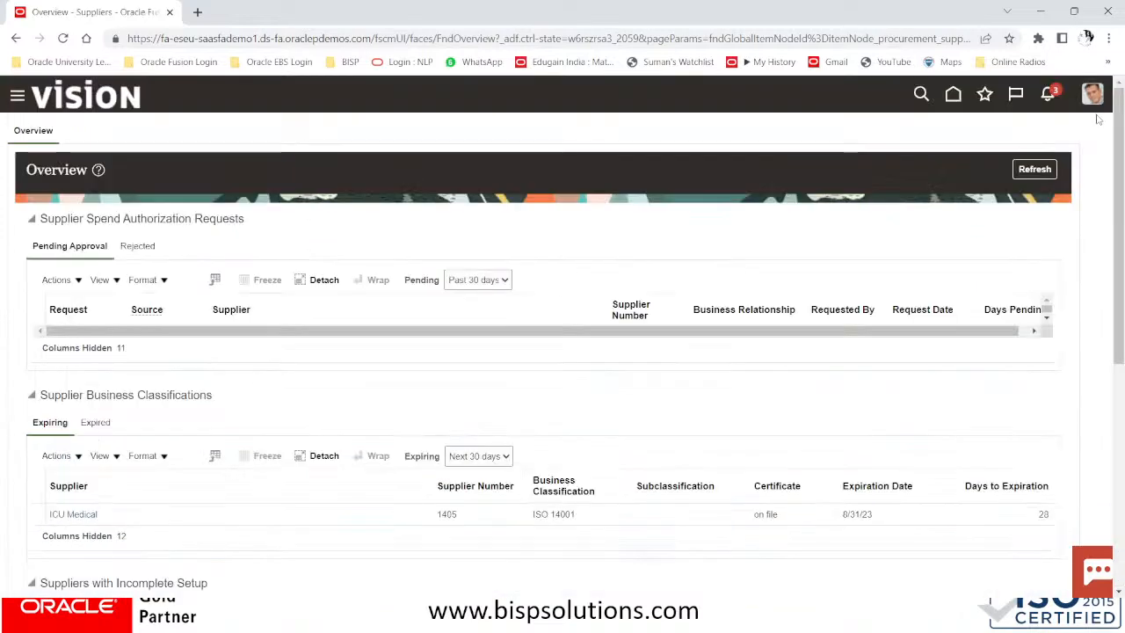
scroll(515, 349, "down", 4)
scroll(515, 349, "down", 2)
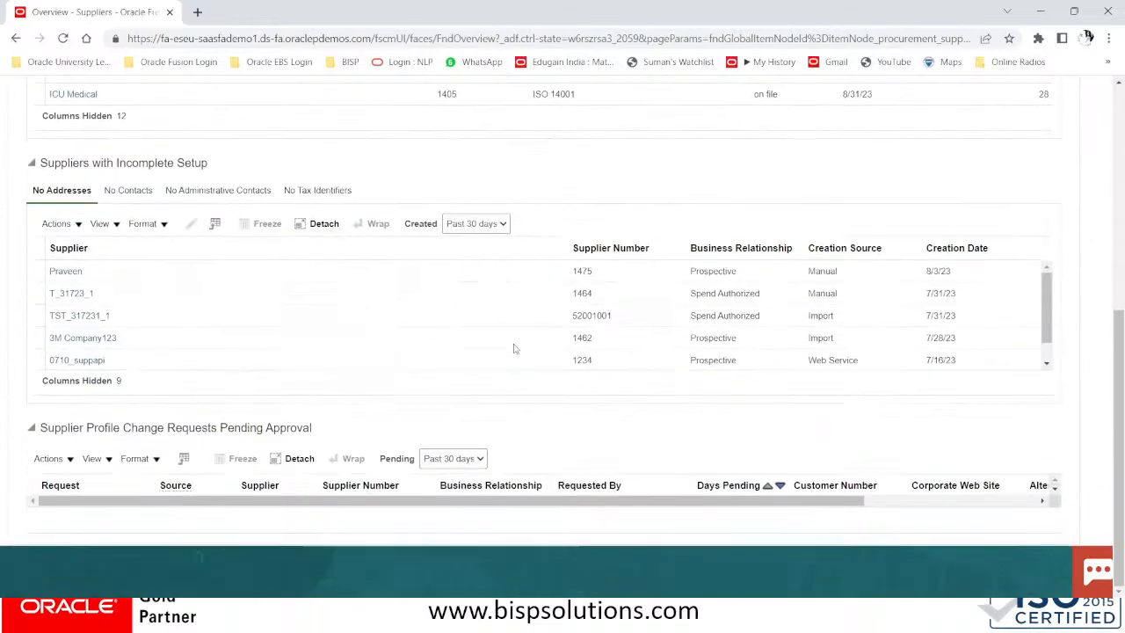
scroll(518, 349, "up", 3)
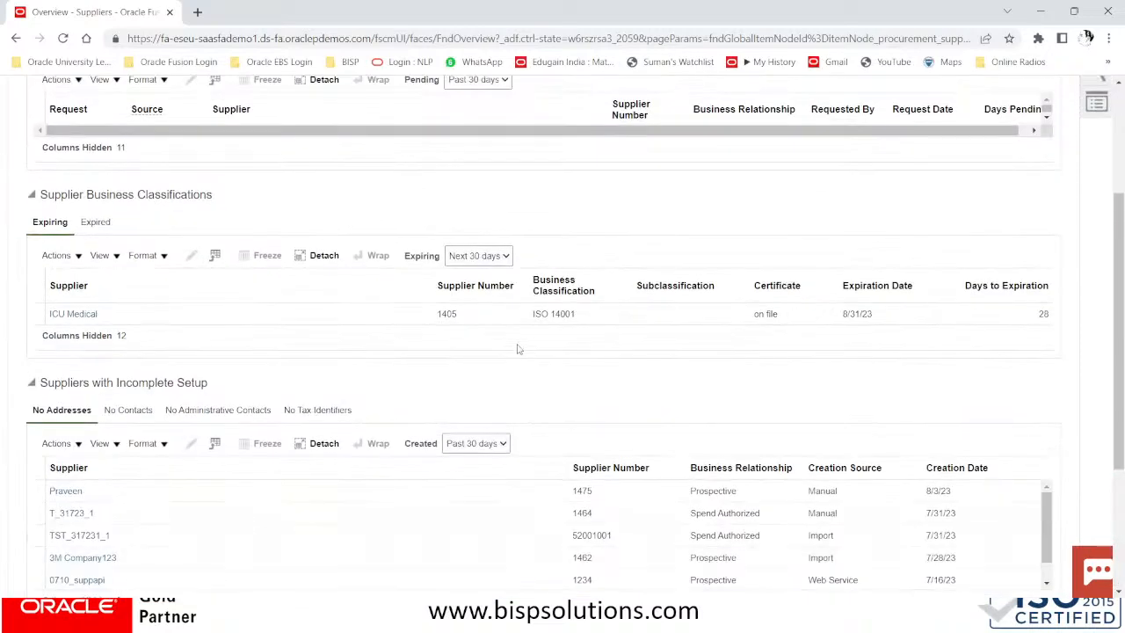
scroll(518, 348, "down", 2)
scroll(518, 348, "up", 4)
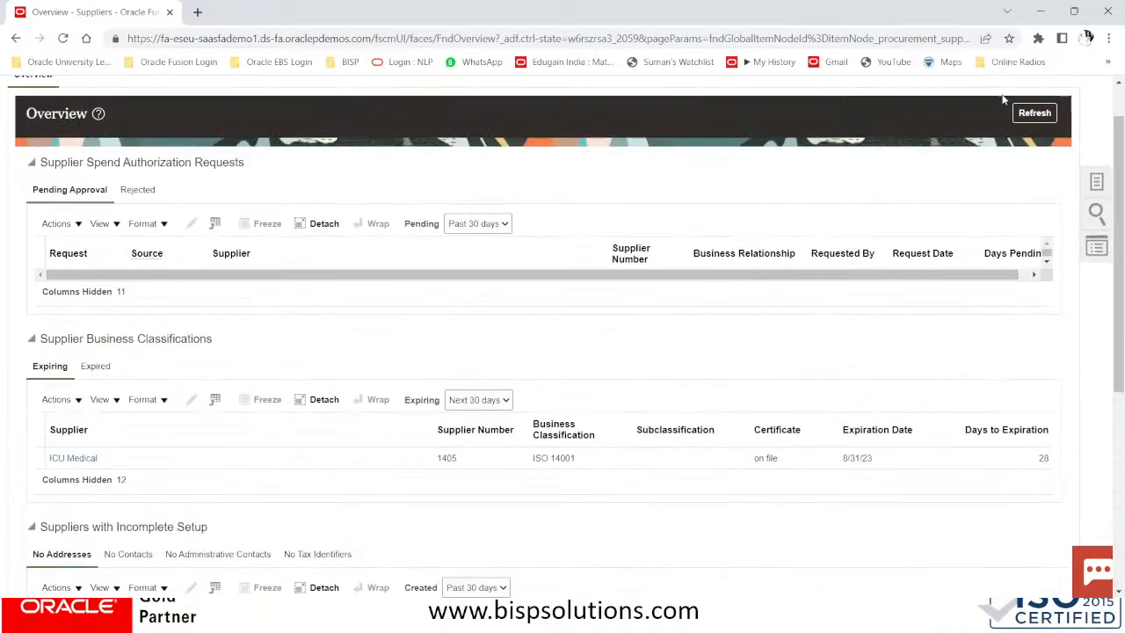
Refresh the supplier overview data twice
left_click(1036, 117)
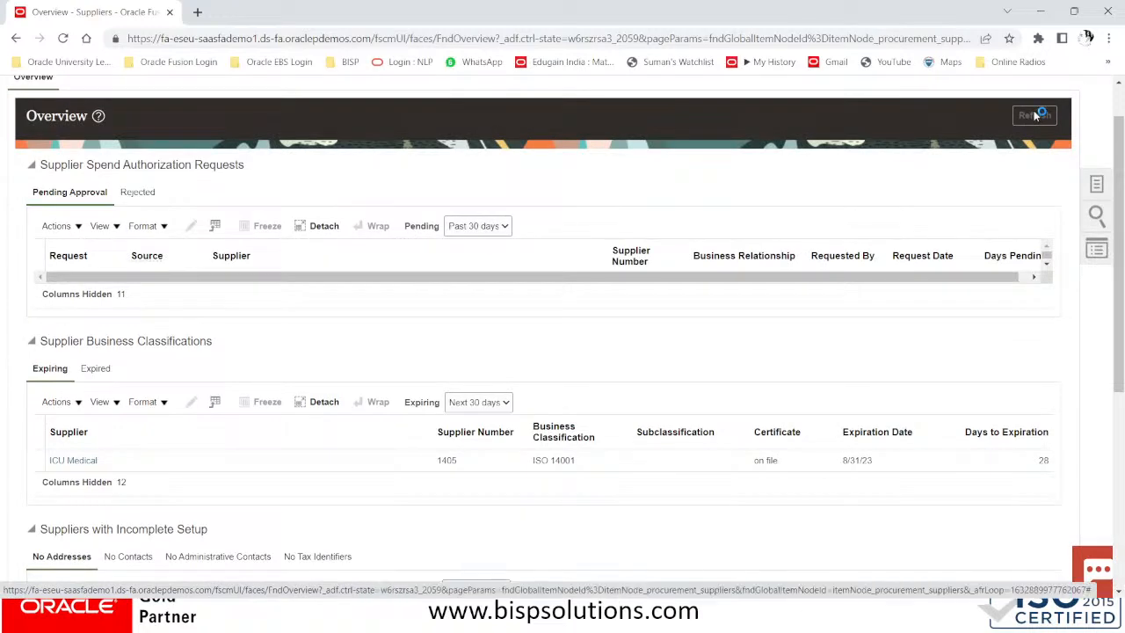
scroll(586, 286, "down", 3)
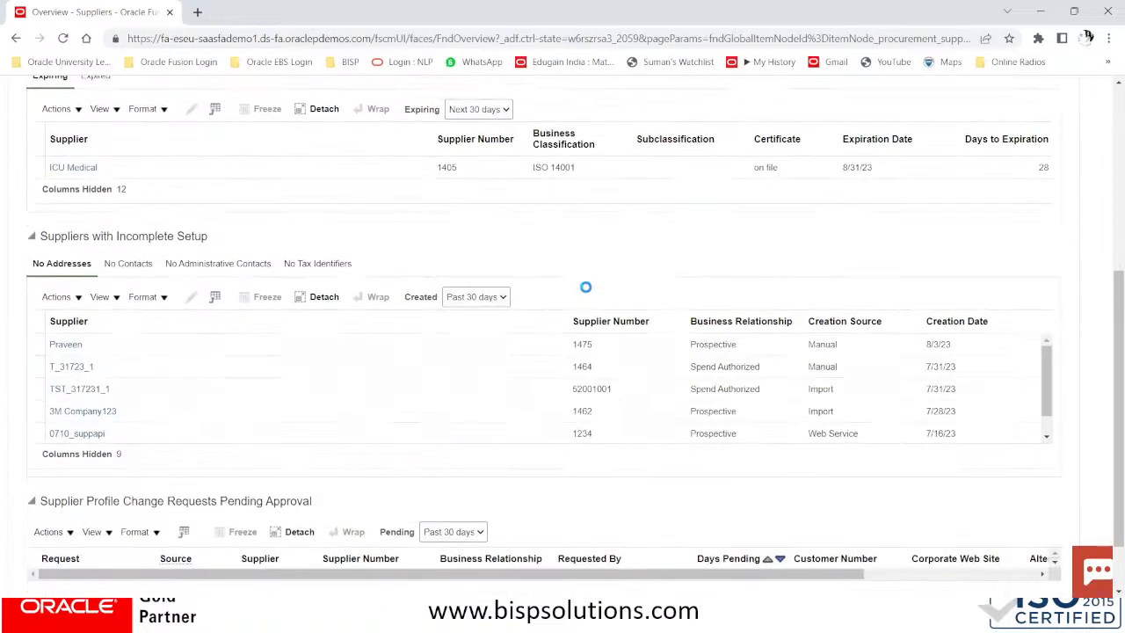
scroll(585, 287, "down", 1)
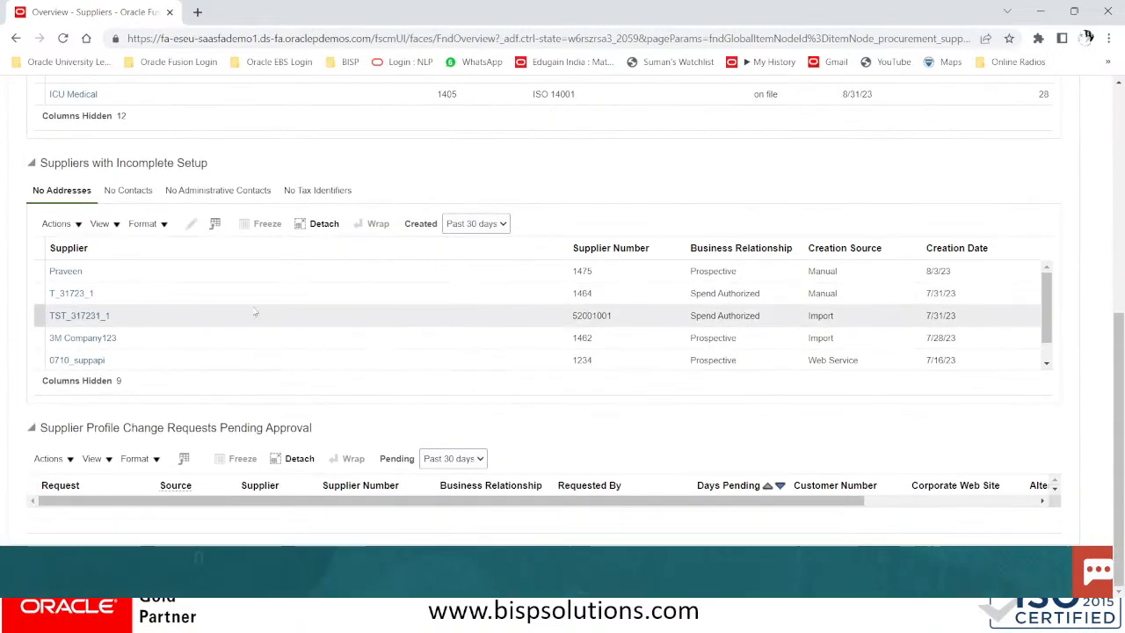
scroll(175, 291, "up", 2)
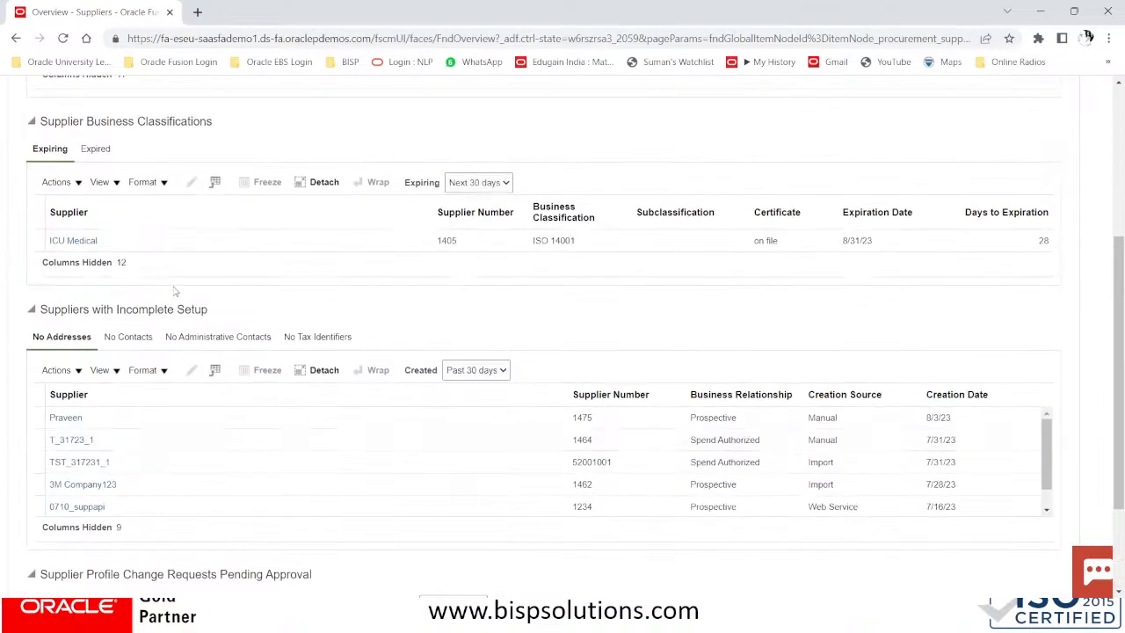
scroll(175, 291, "up", 2)
scroll(174, 291, "up", 2)
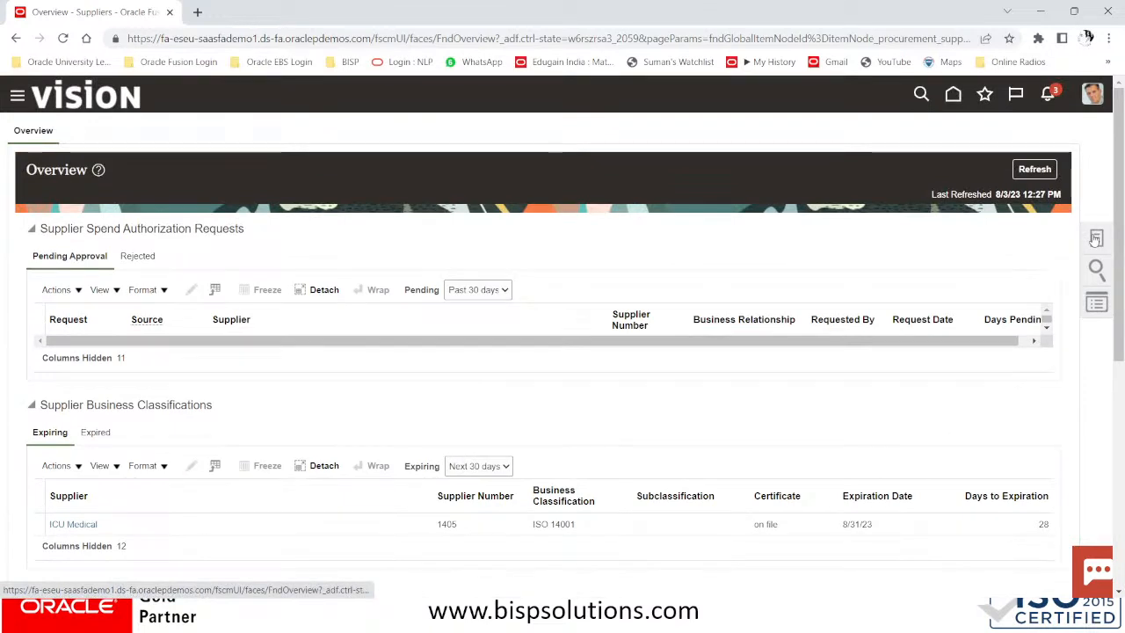
left_click(1036, 170)
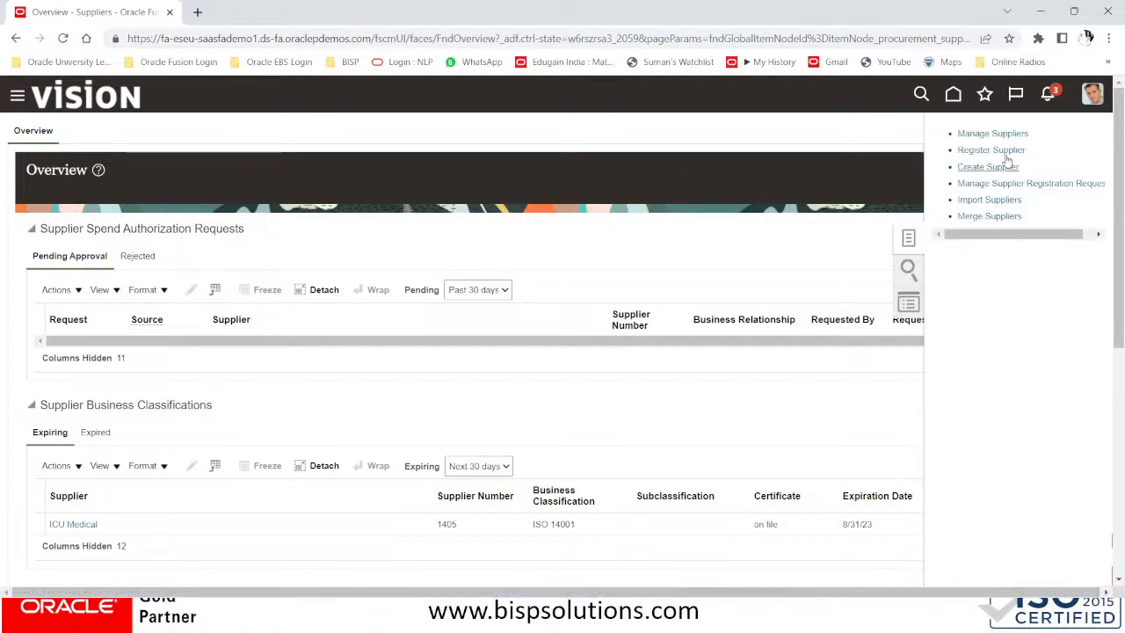
Search suppliers for COMPUTER and open the Computer Advance System supplier
left_click(993, 134)
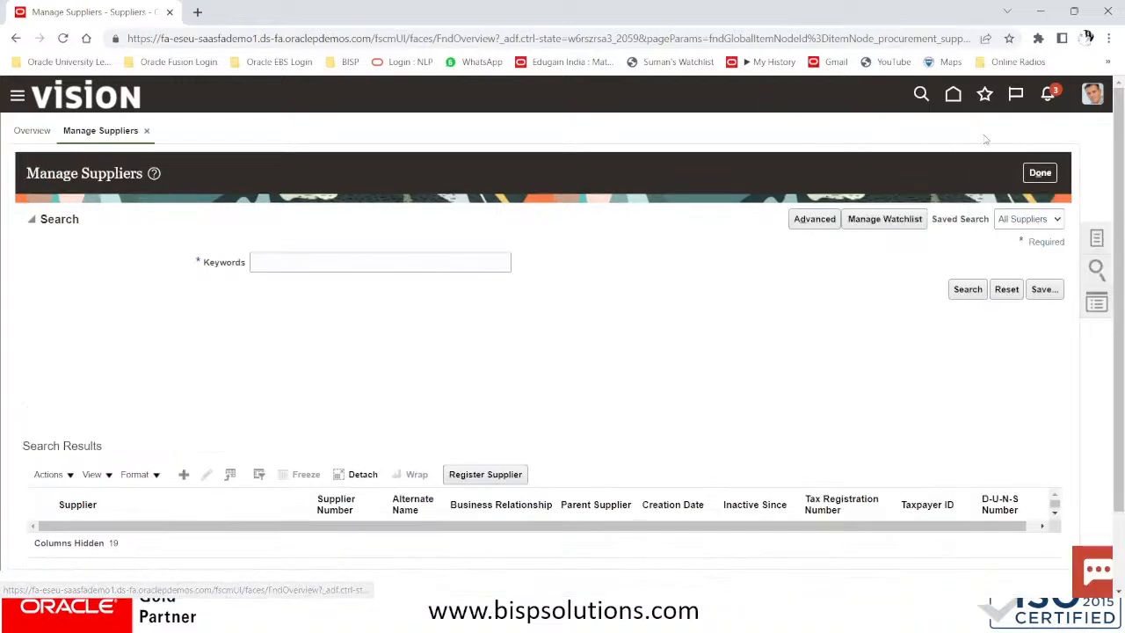
left_click(348, 261)
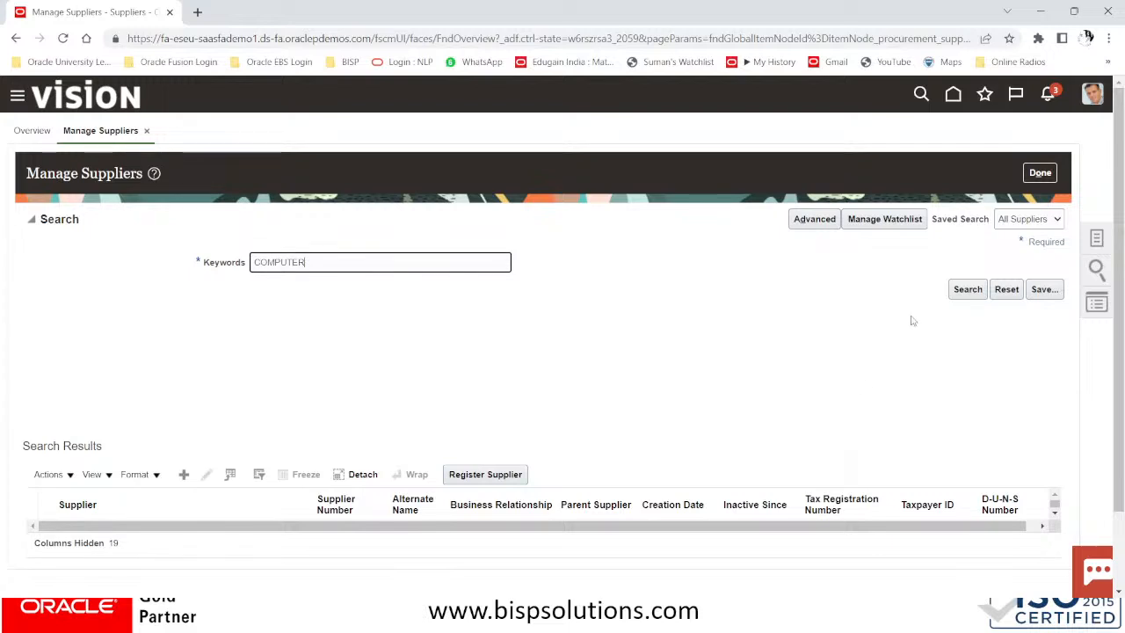
left_click(965, 290)
scroll(364, 403, "down", 1)
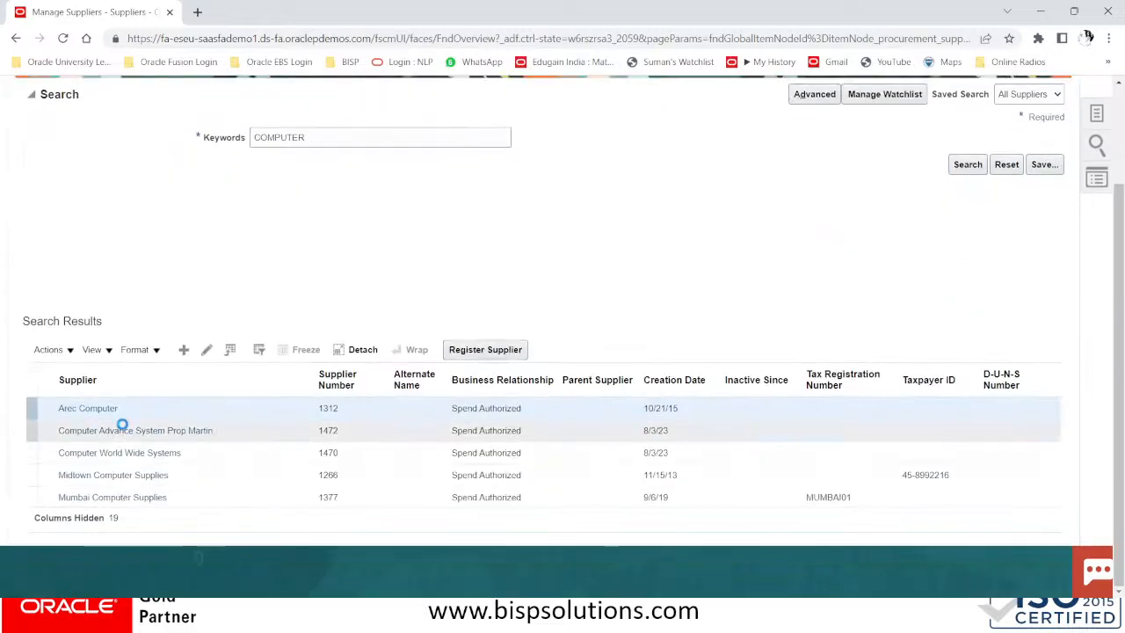
left_click(130, 430)
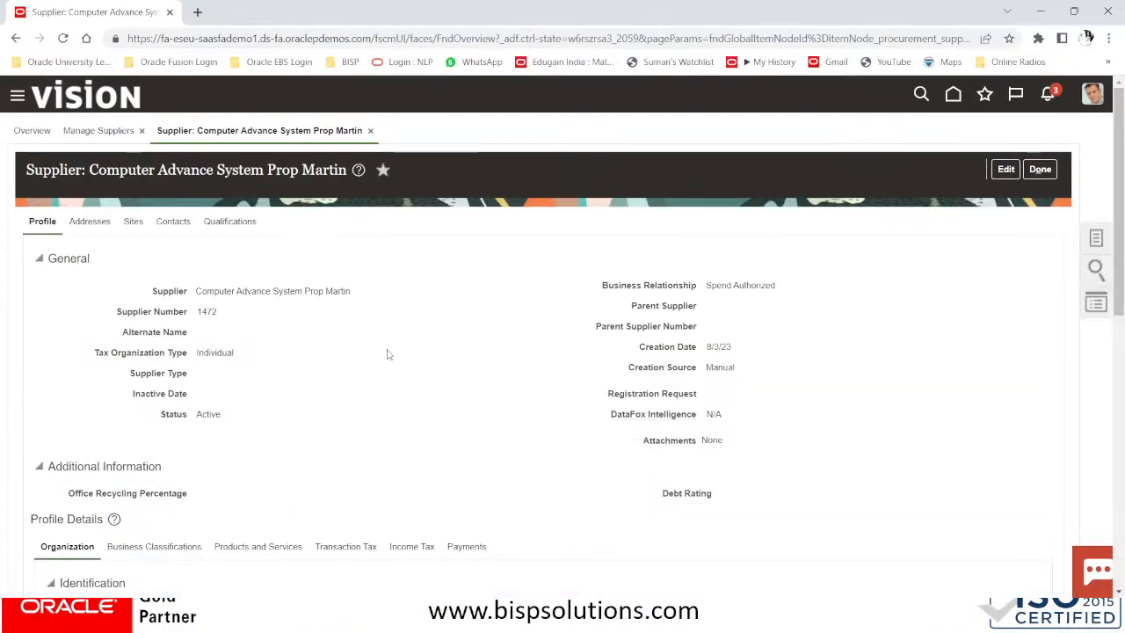
Review the supplier's Income Tax settings and bring up its Sites list
scroll(389, 361, "down", 3)
scroll(403, 322, "down", 3)
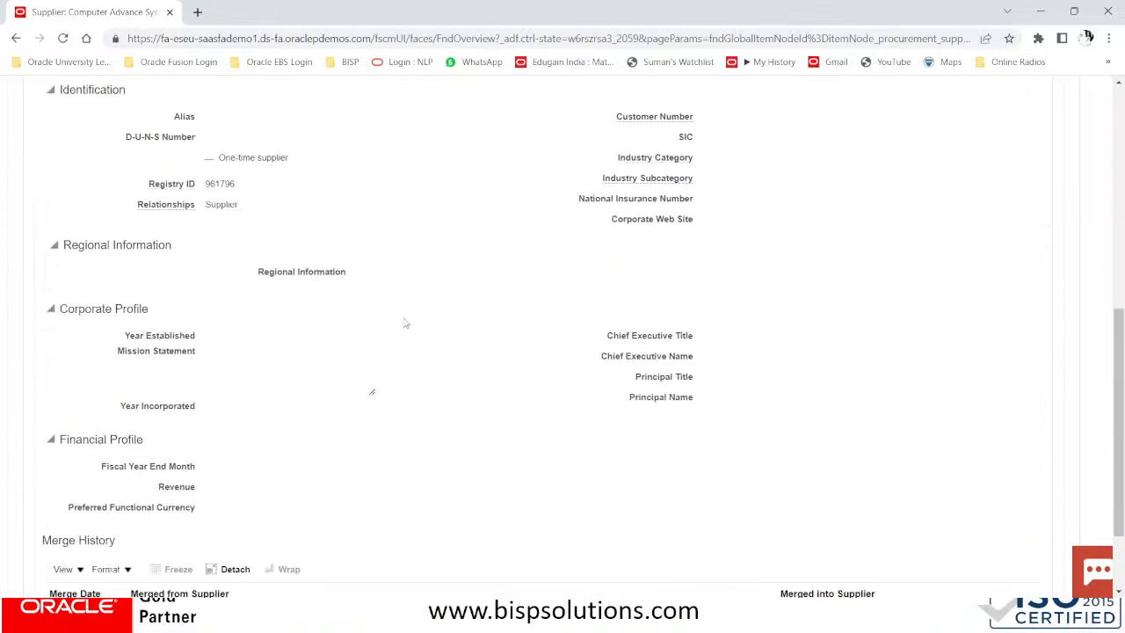
scroll(463, 258, "up", 3)
left_click(404, 254)
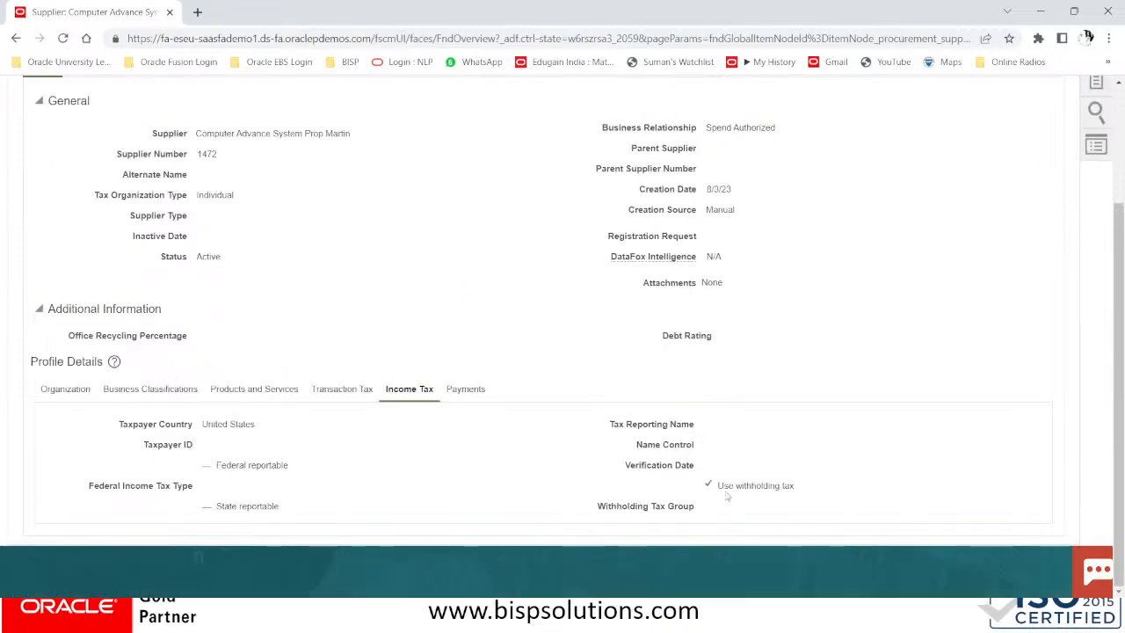
scroll(272, 314, "up", 3)
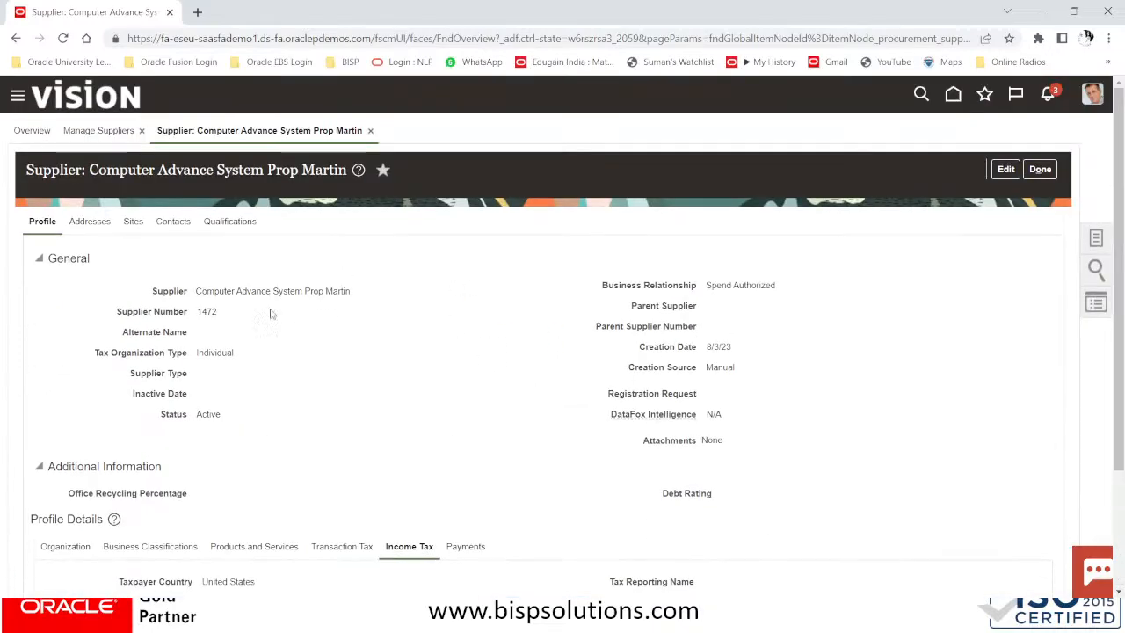
left_click(133, 224)
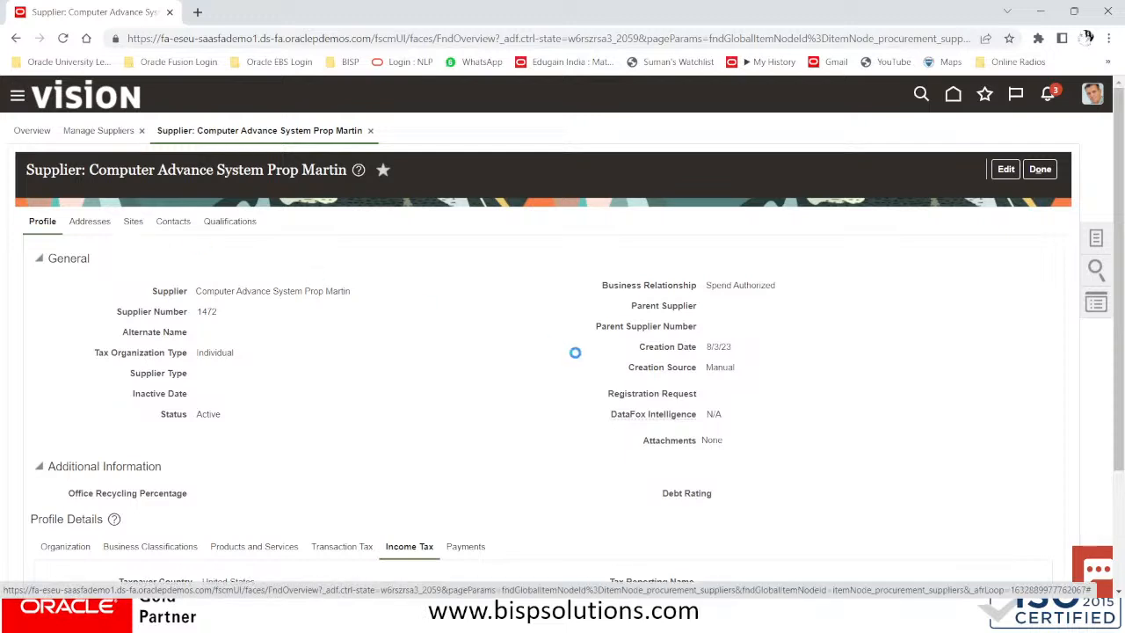
Edit the supplier and save a new site NY#US on the NY#US address for Purchasing and Pay
left_click(1006, 169)
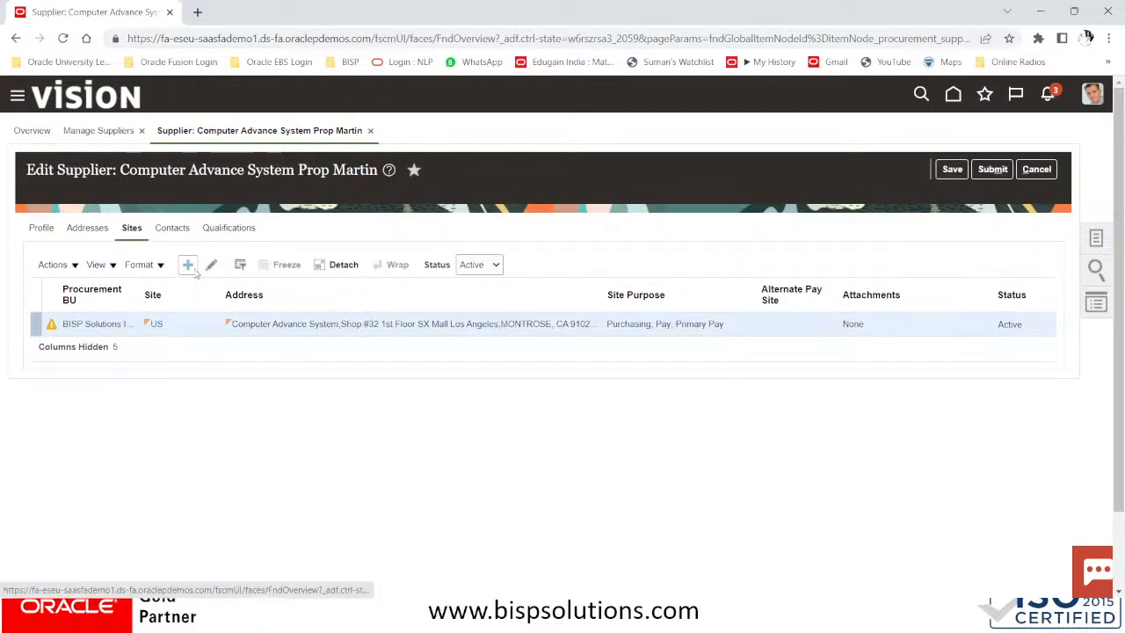
left_click(187, 266)
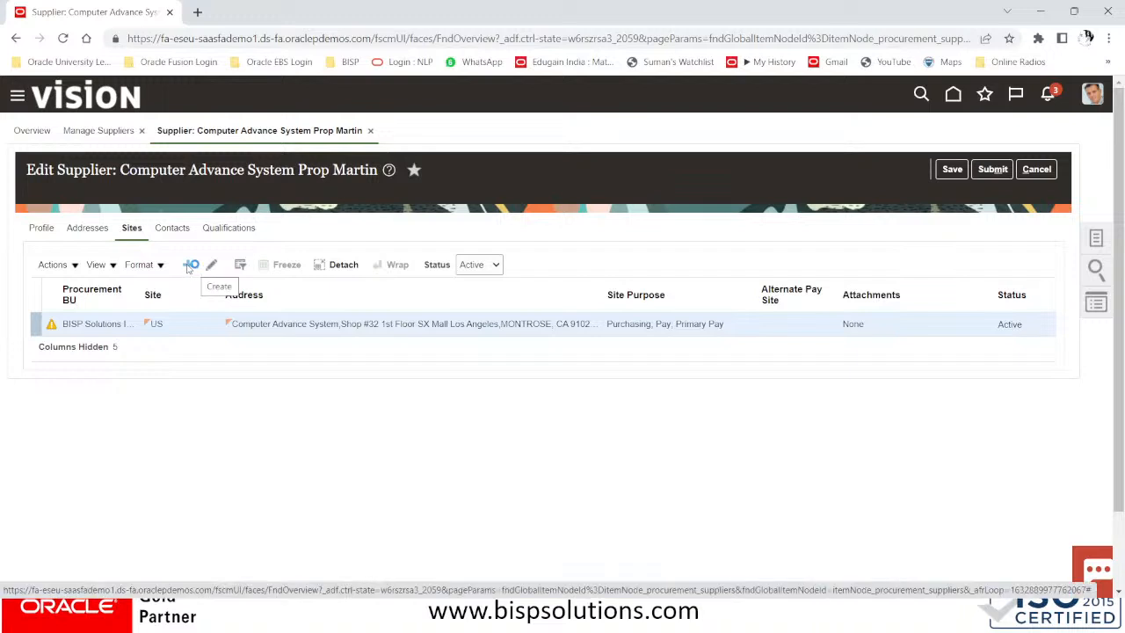
left_click(386, 260)
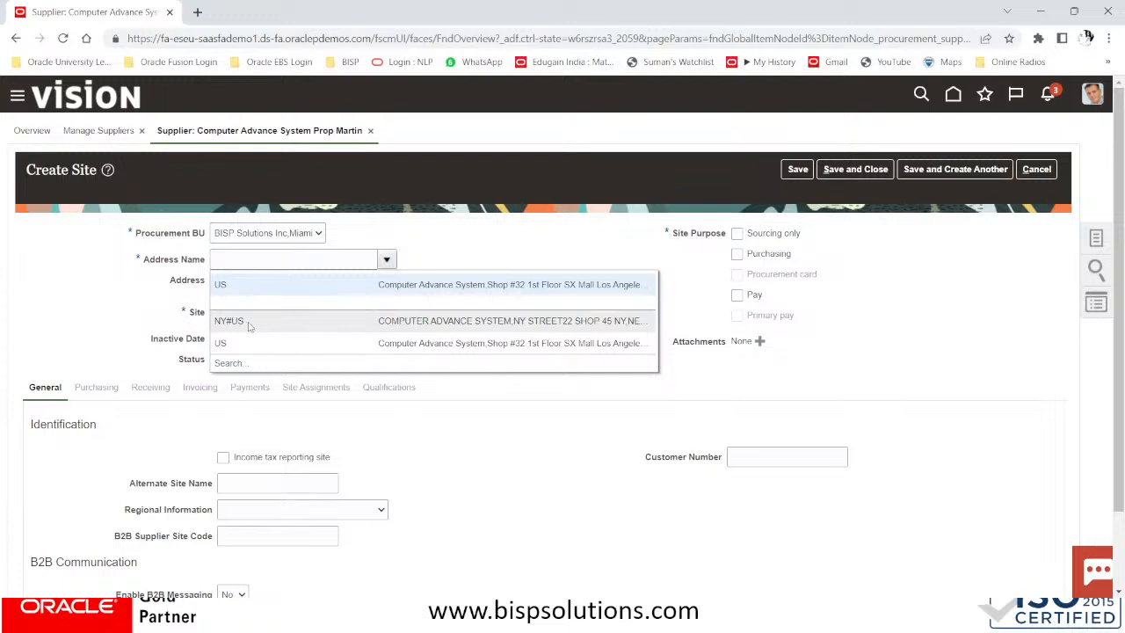
left_click(248, 323)
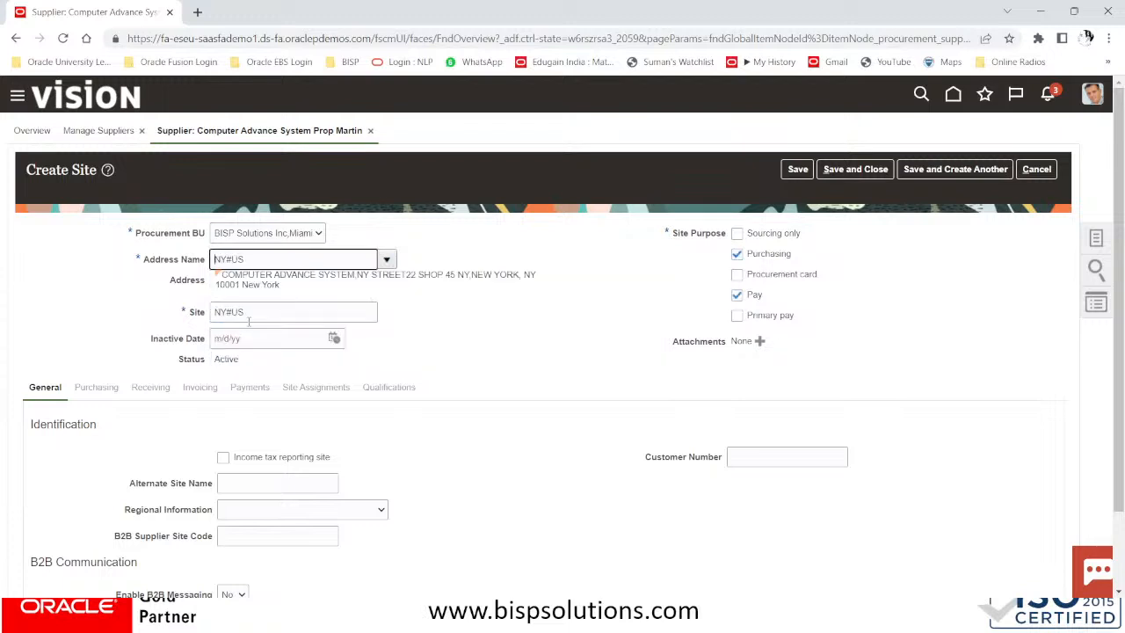
left_click(797, 169)
scroll(500, 305, "down", 1)
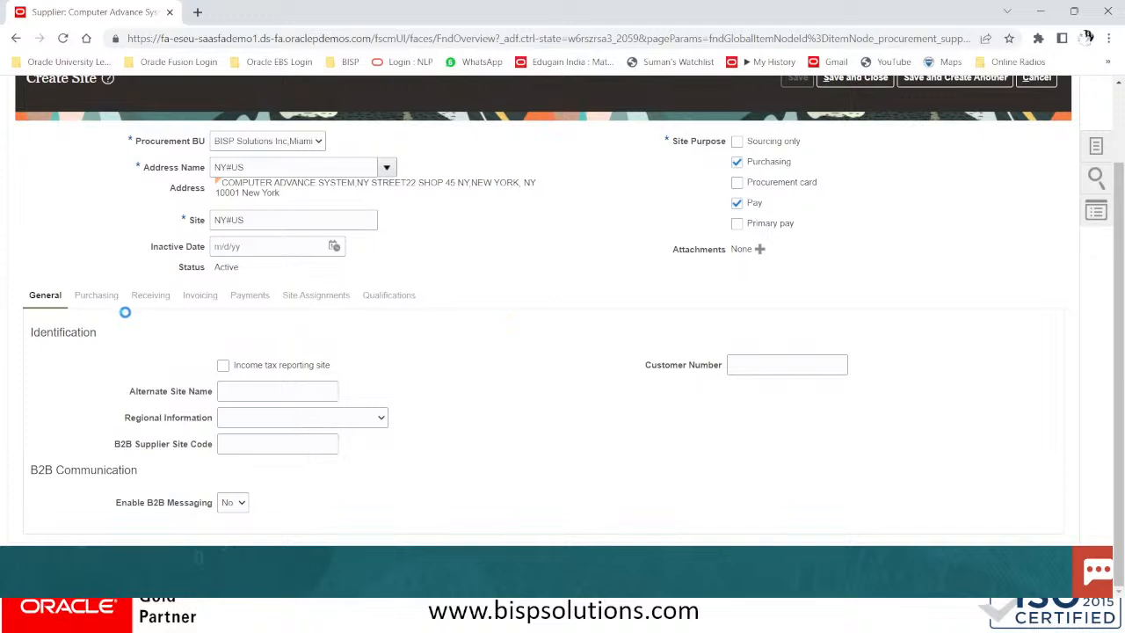
Set the site's invoice and payment currencies to US Dollar and pay group to STANDARD
left_click(157, 279)
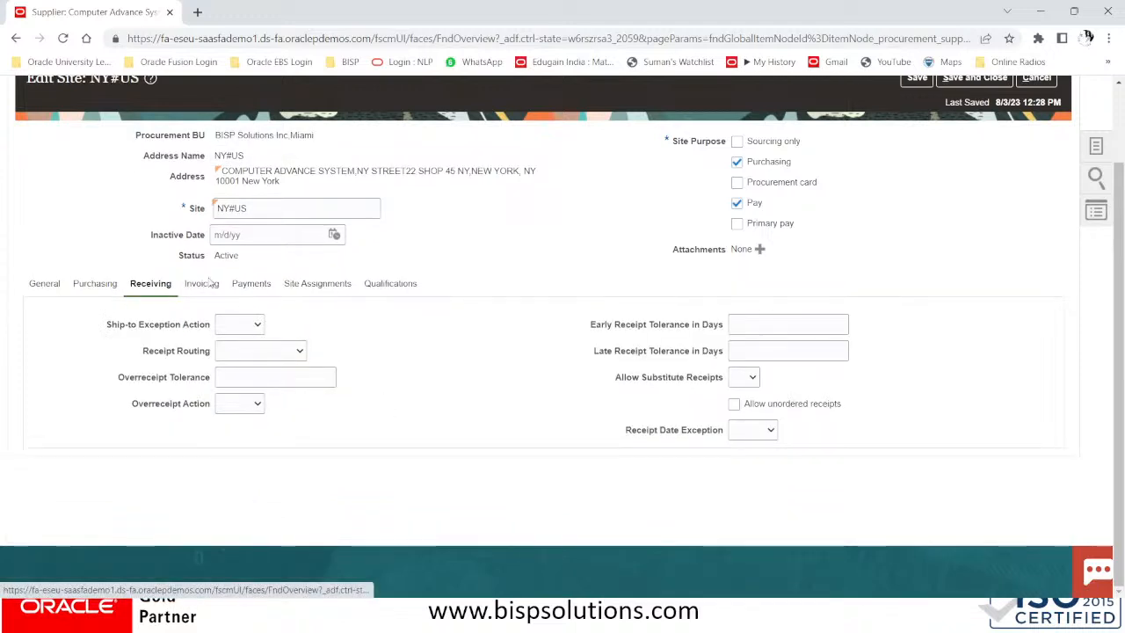
left_click(201, 284)
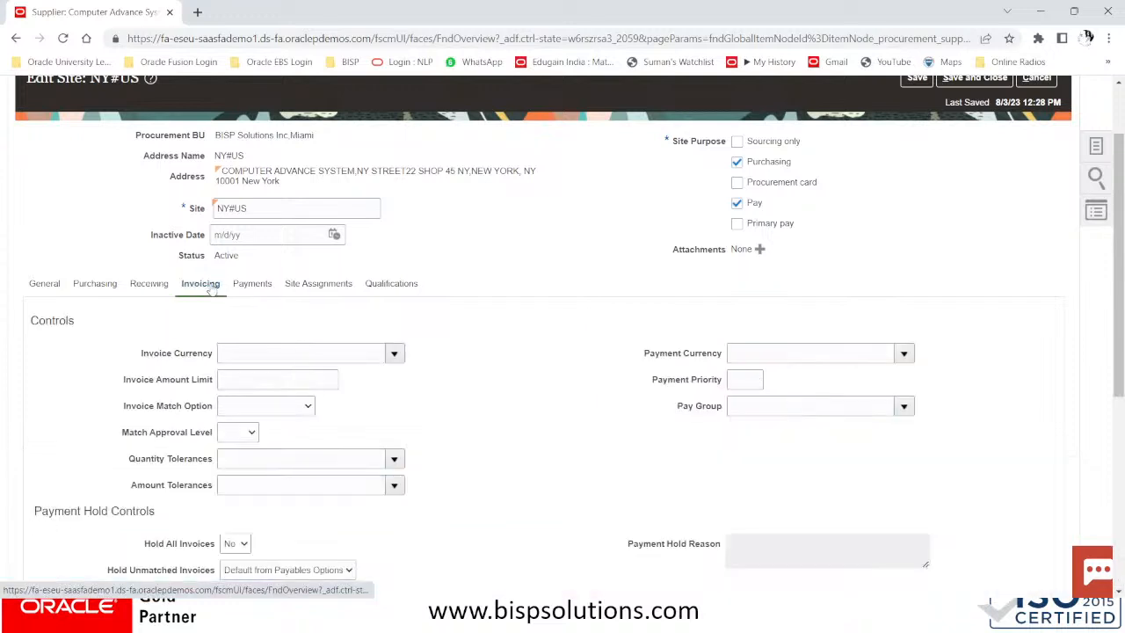
left_click(281, 352)
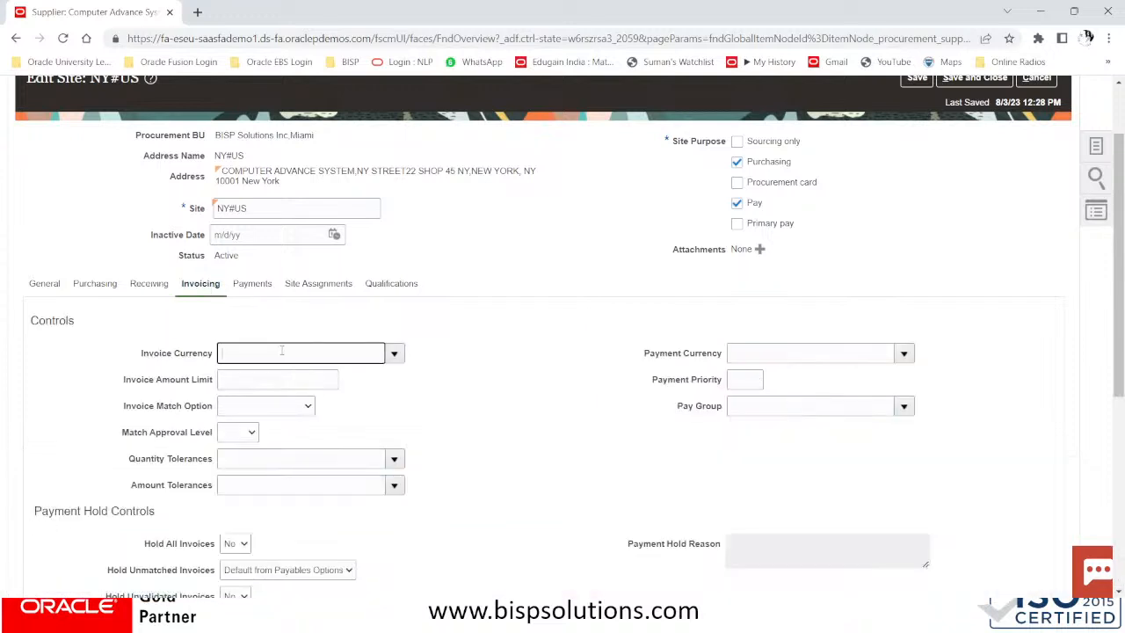
left_click(394, 352)
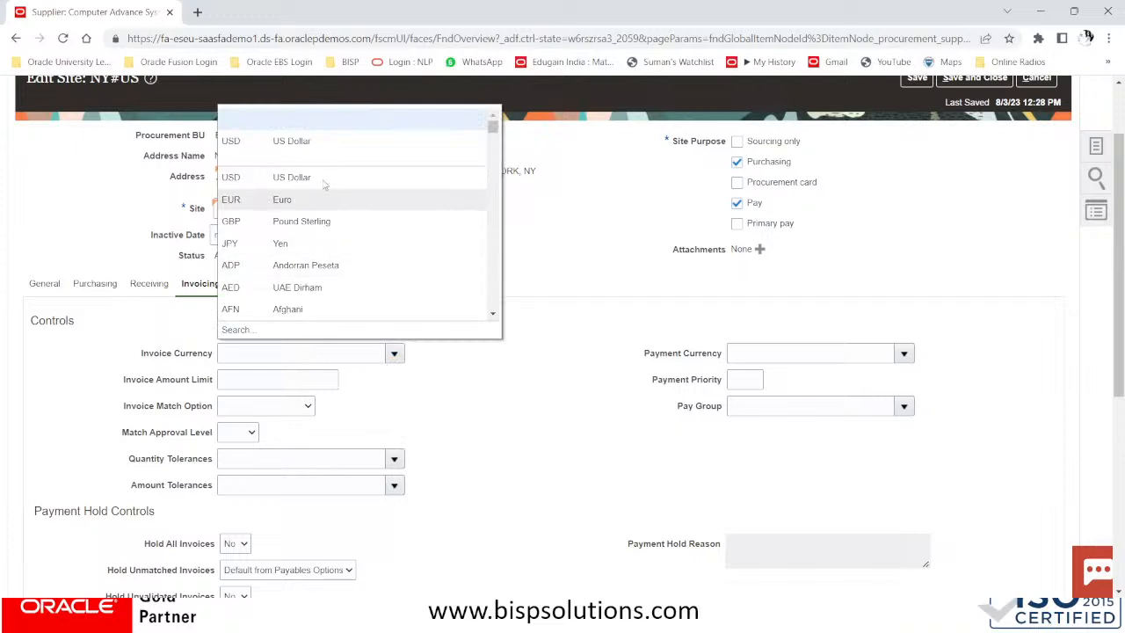
left_click(290, 141)
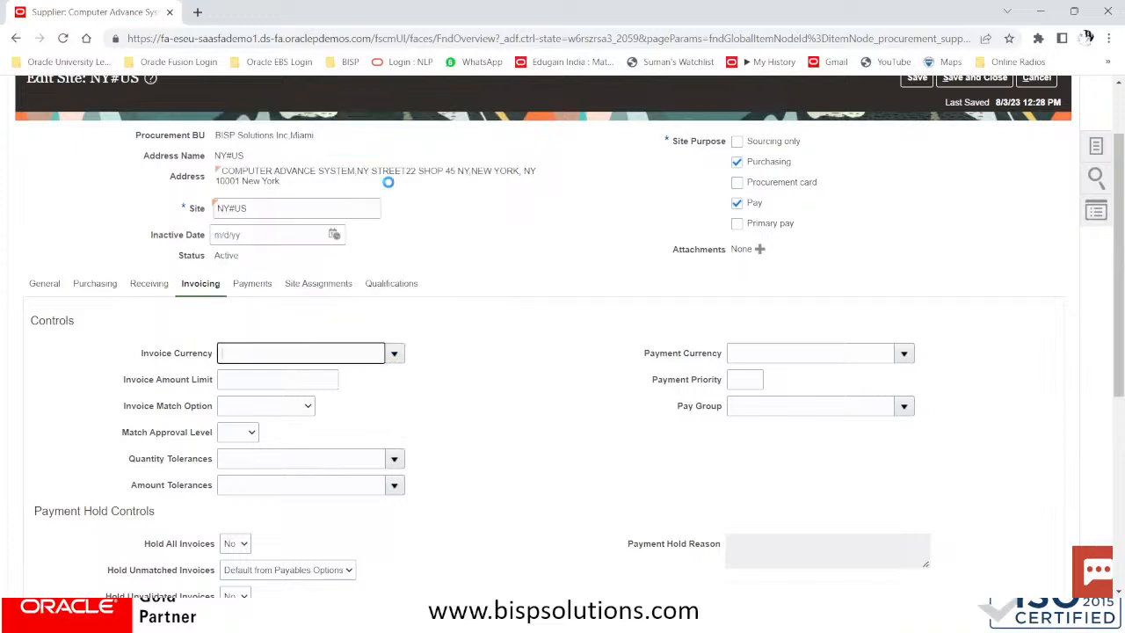
left_click(902, 353)
left_click(800, 141)
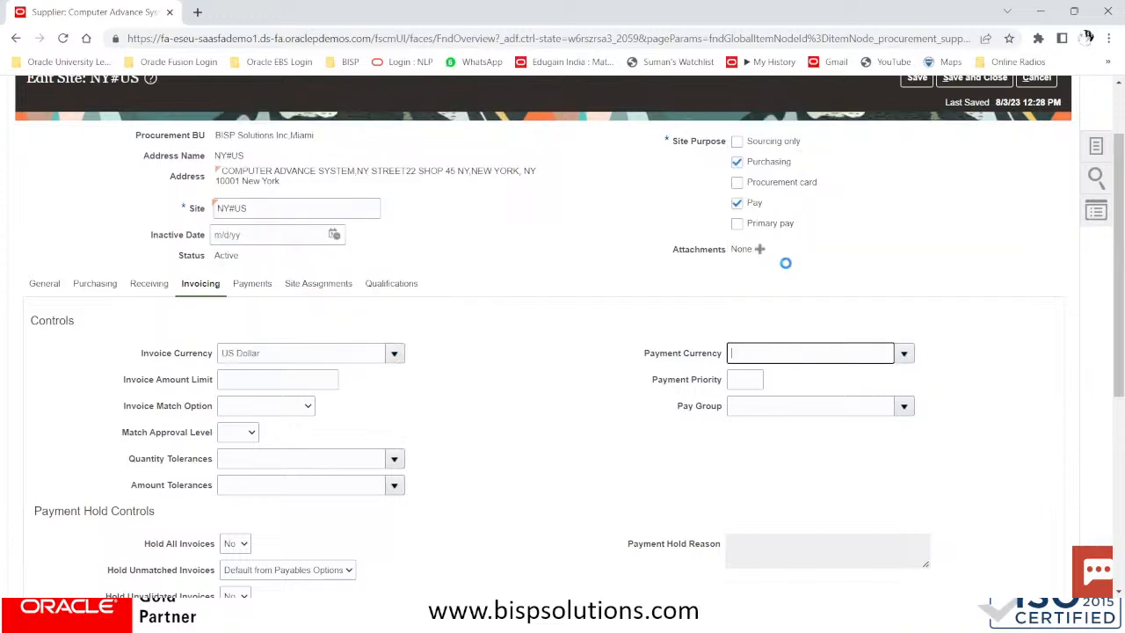
left_click(760, 408)
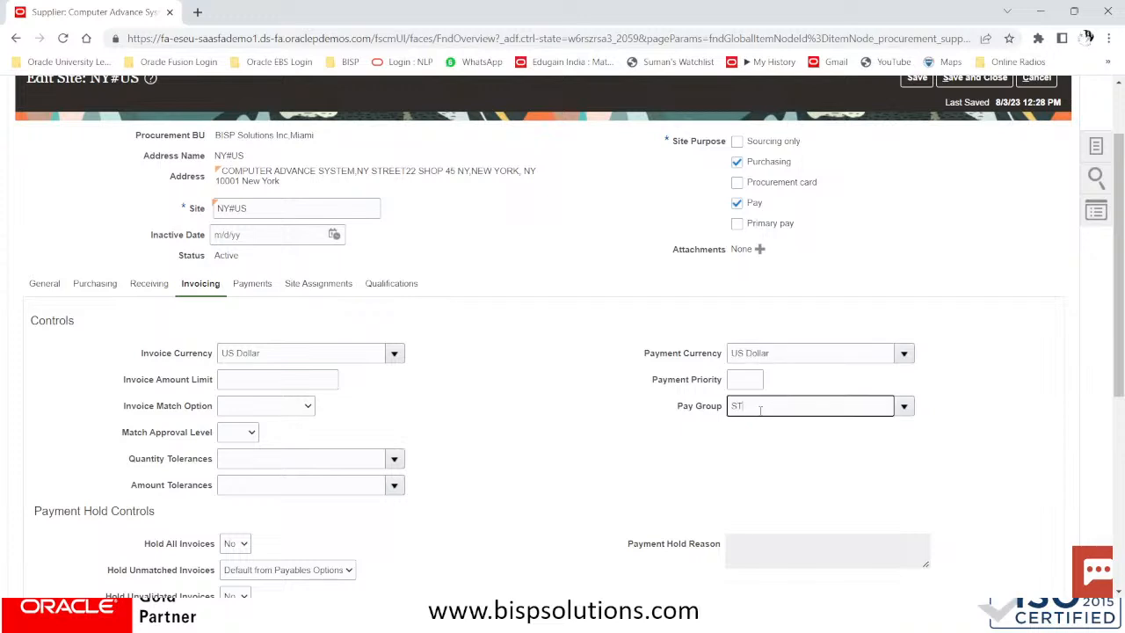
type("STANDARD")
key("Tab")
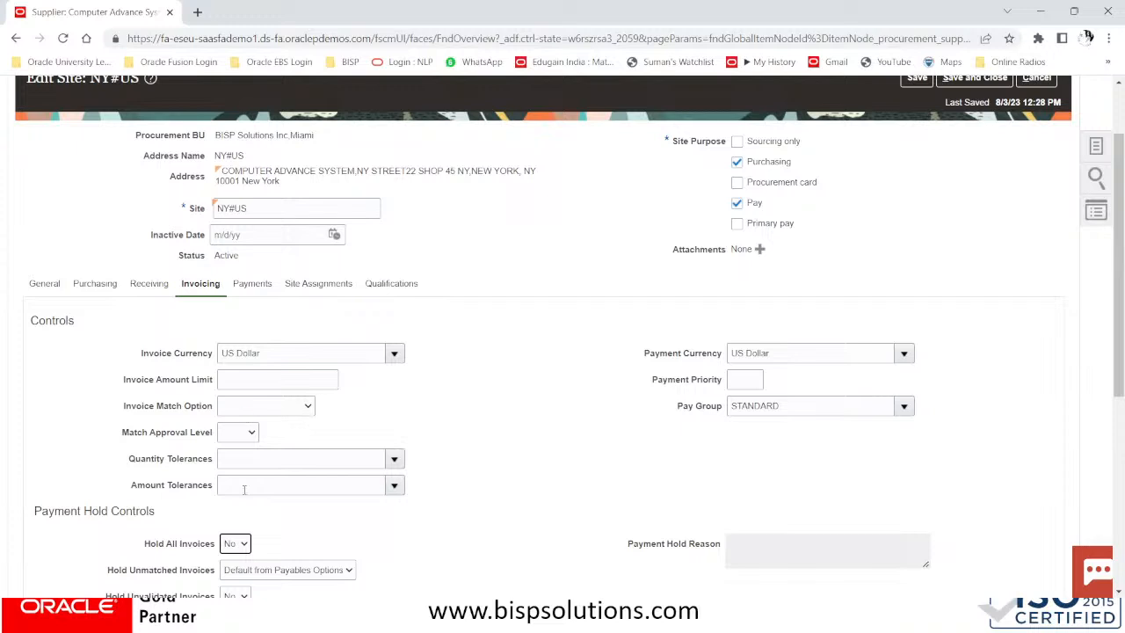
Choose 2/10 Net 30 terms, Invoice date terms basis and Discount pay date basis
scroll(244, 490, "down", 3)
left_click(283, 448)
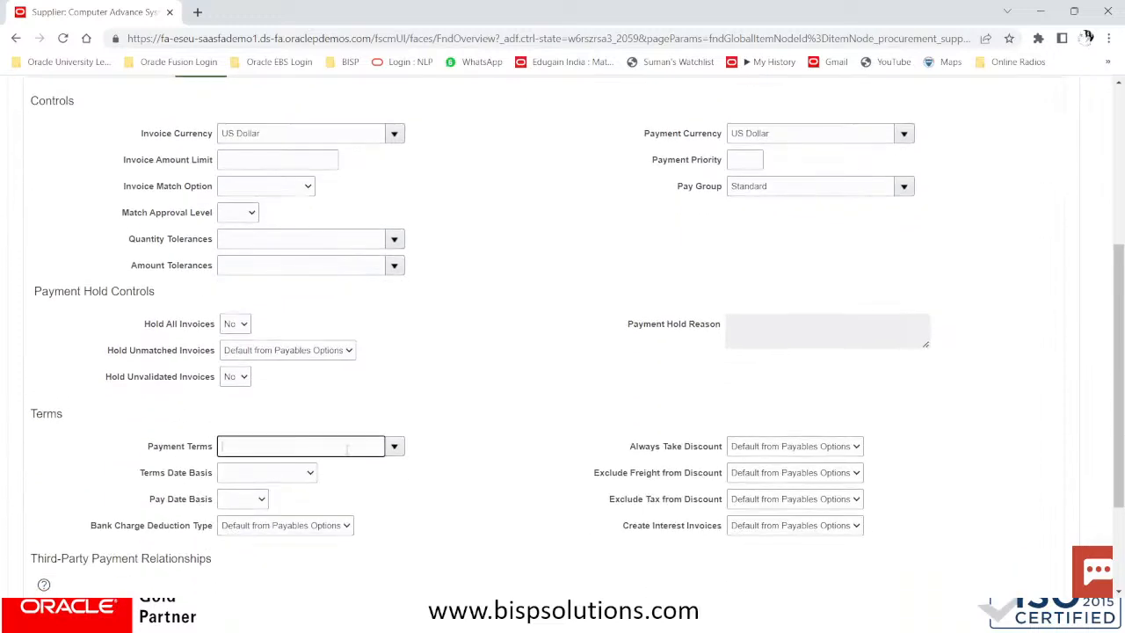
left_click(394, 448)
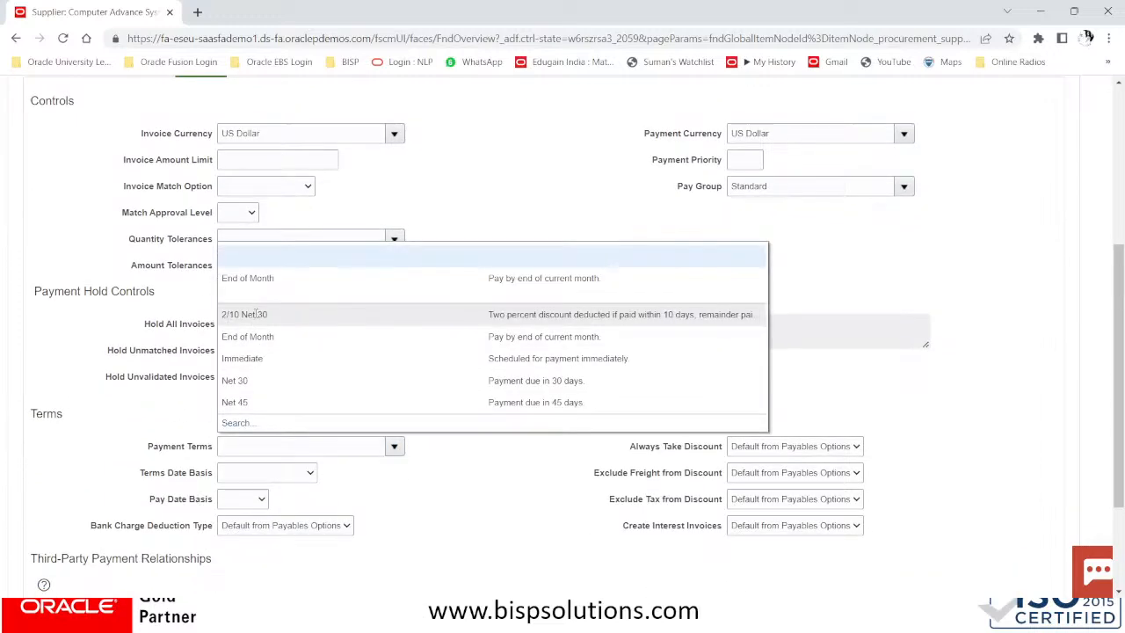
left_click(256, 315)
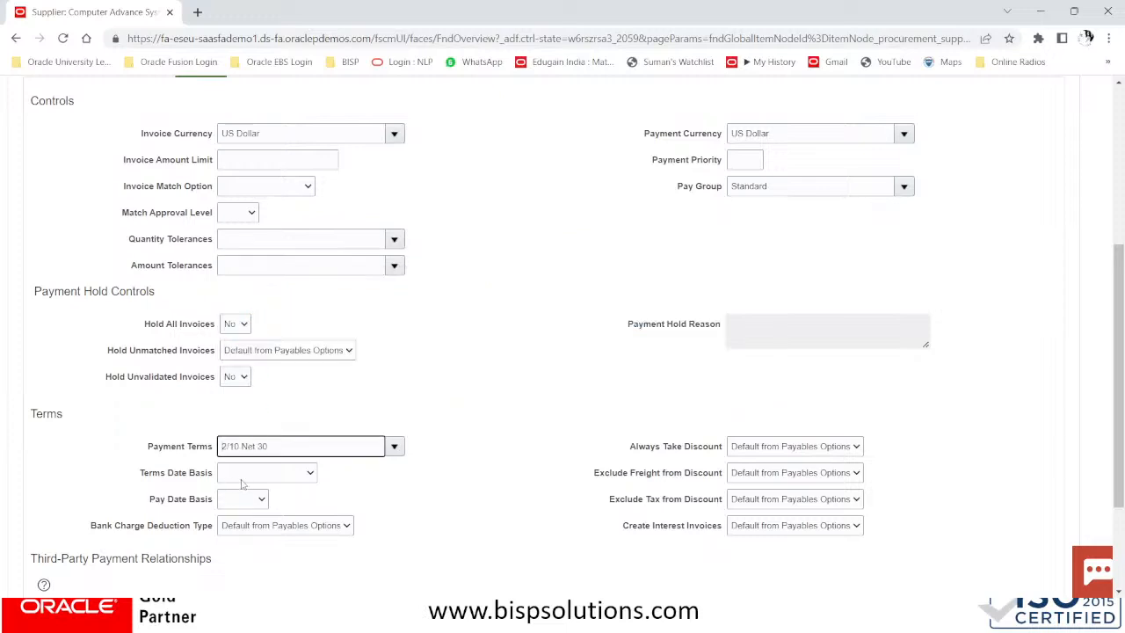
left_click(246, 476)
left_click(242, 523)
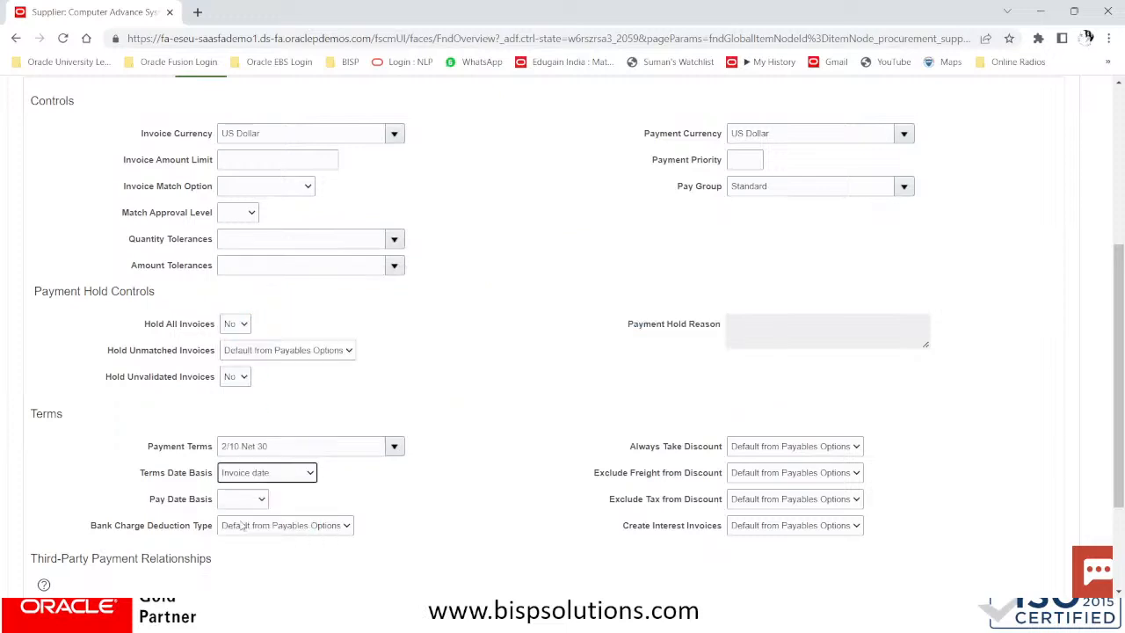
left_click(244, 499)
left_click(238, 526)
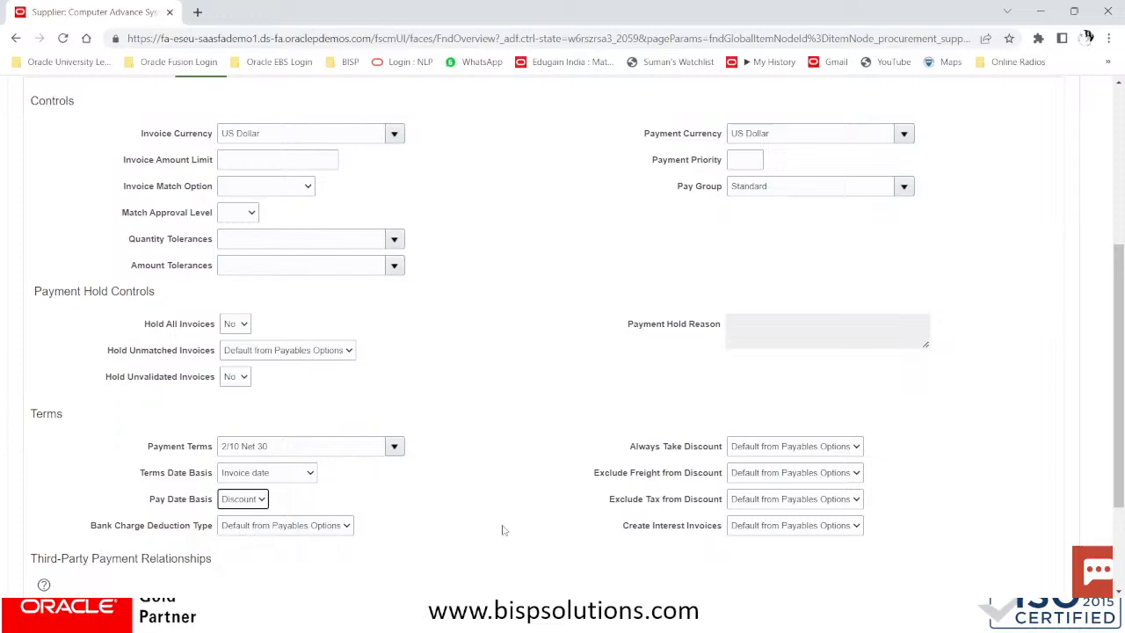
scroll(503, 521, "down", 1)
Mark Electronic as the NY#US site's default payment method
scroll(503, 521, "up", 3)
scroll(503, 521, "up", 2)
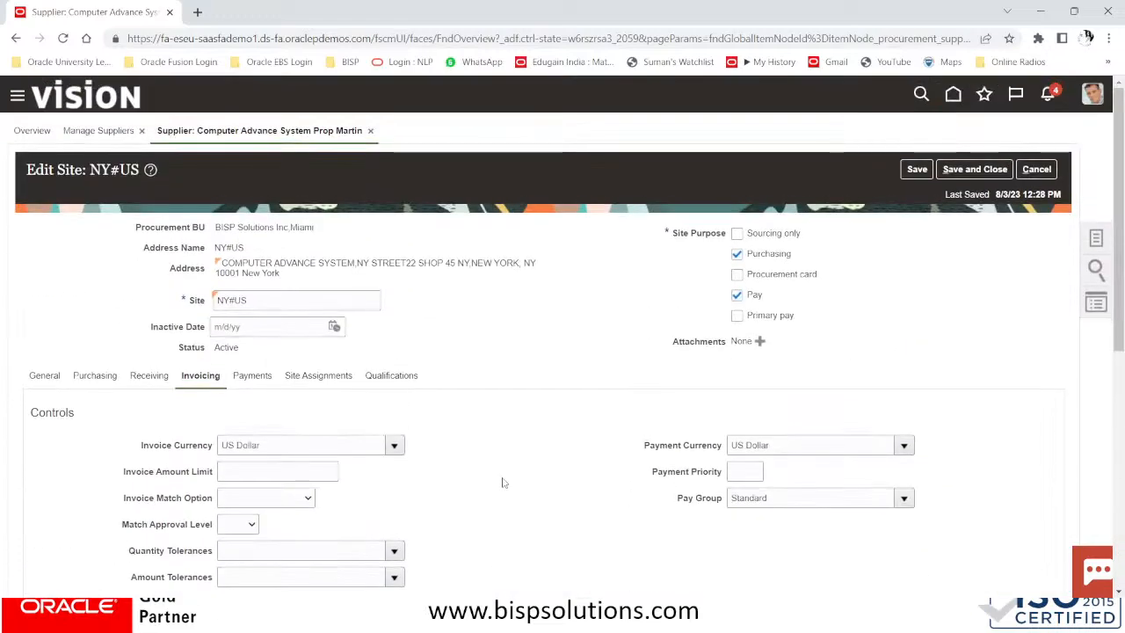
left_click(255, 376)
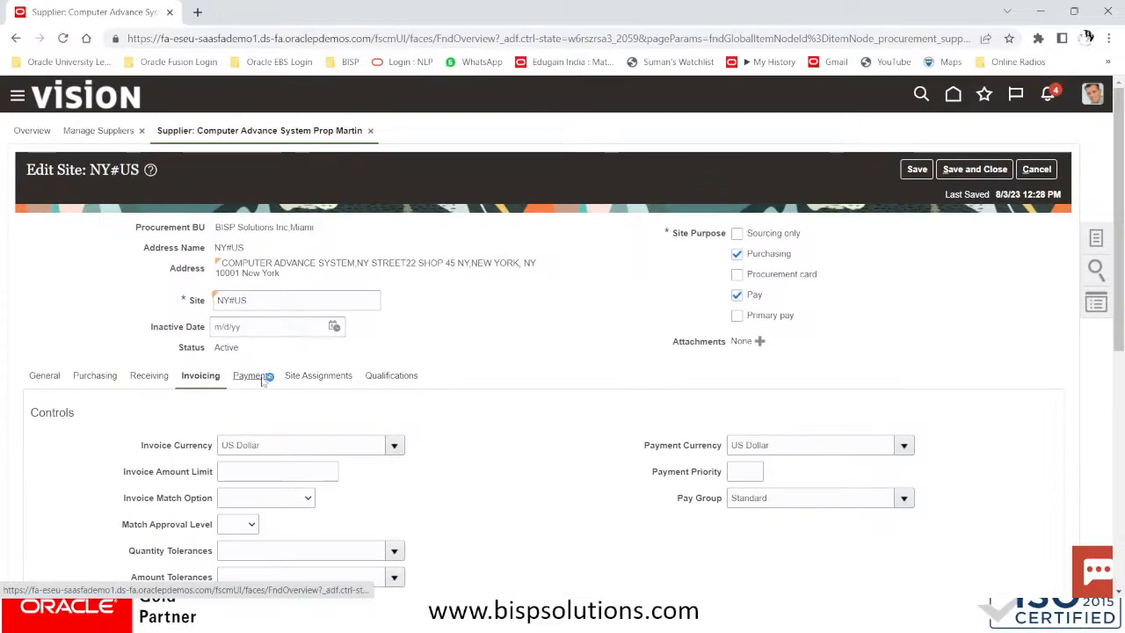
scroll(274, 410, "down", 3)
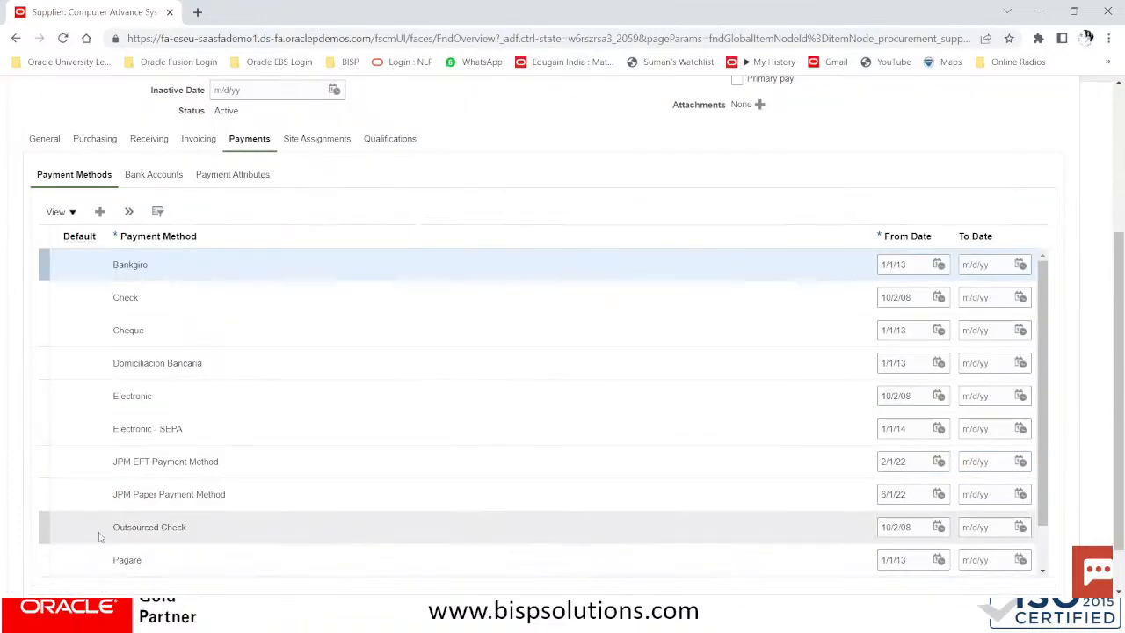
left_click(87, 394)
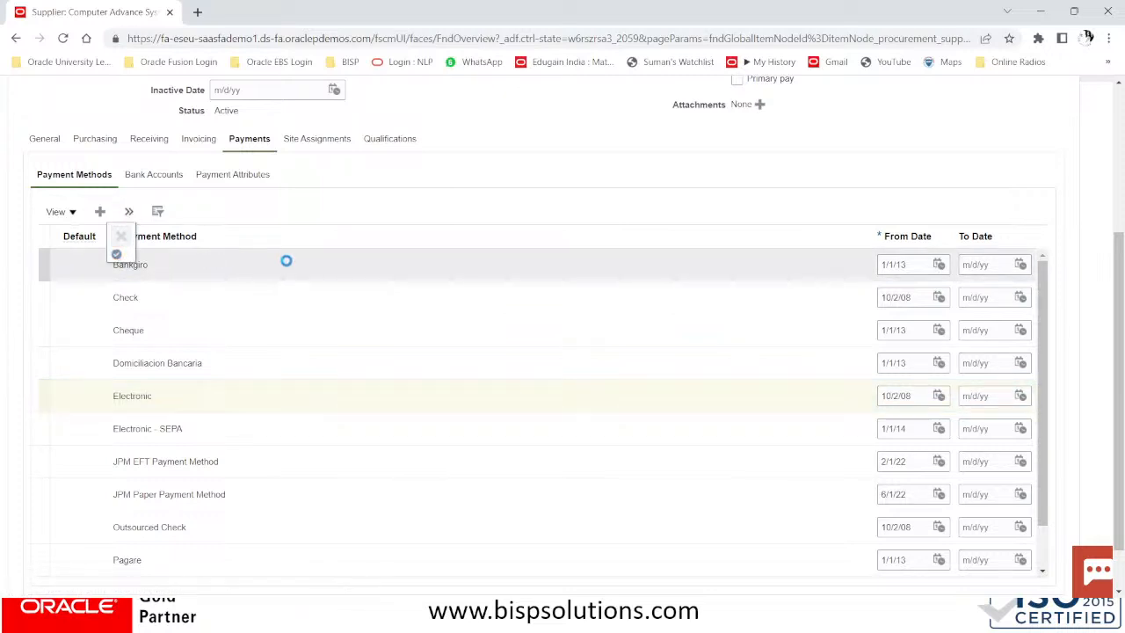
left_click(83, 398)
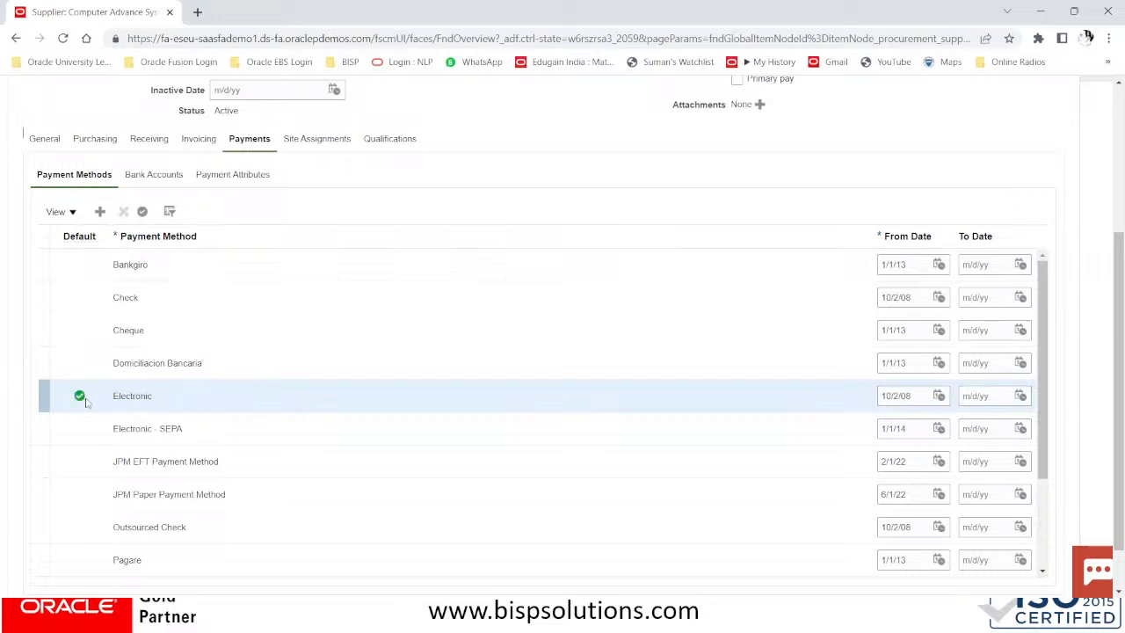
scroll(784, 264, "up", 3)
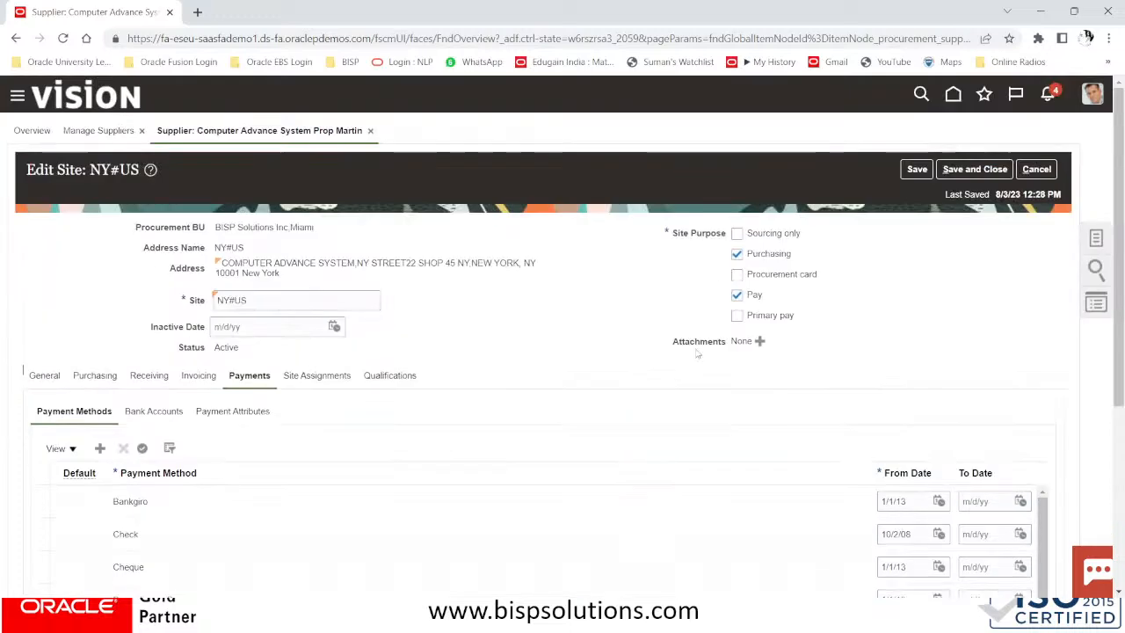
left_click(310, 378)
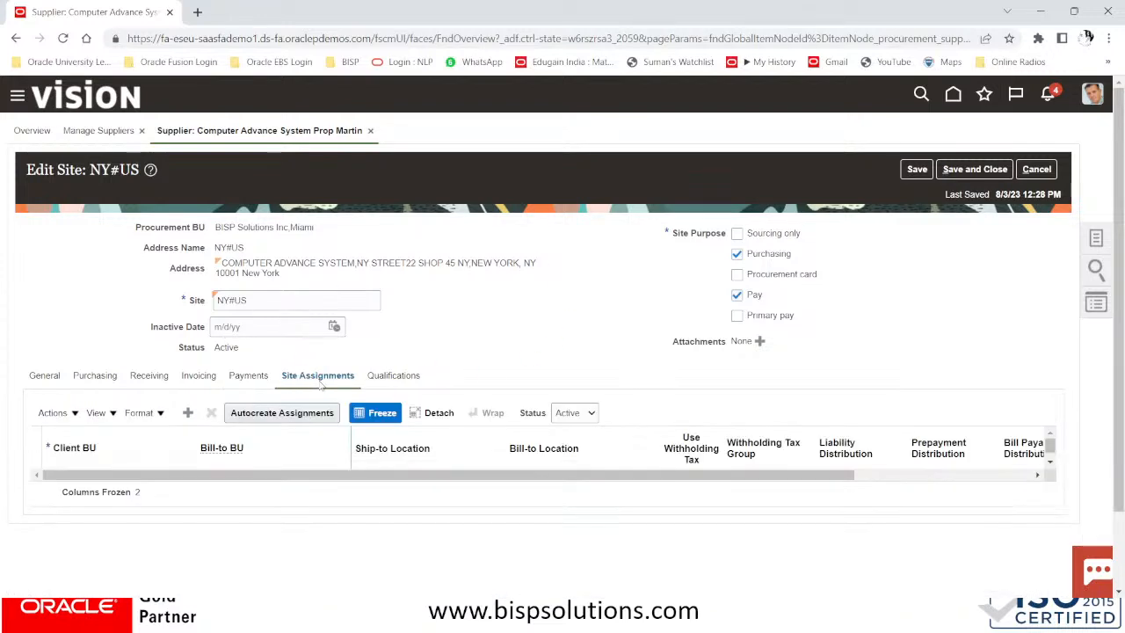
Autocreate the Miami business unit assignment with withholding tax group NY_WHT_GROUP
left_click(299, 415)
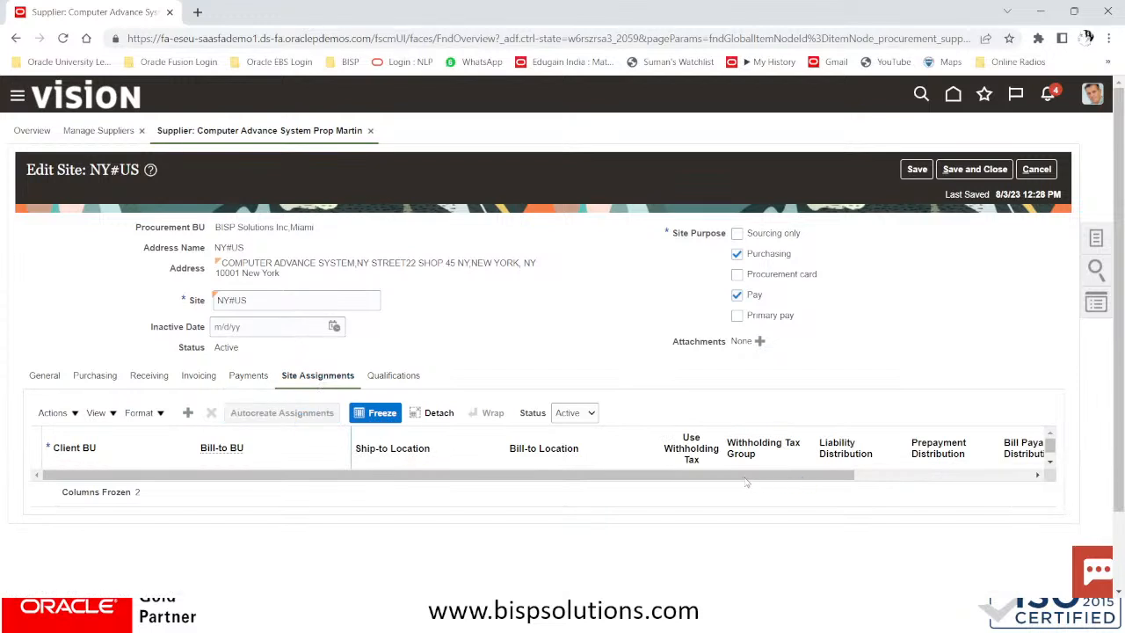
left_click(297, 412)
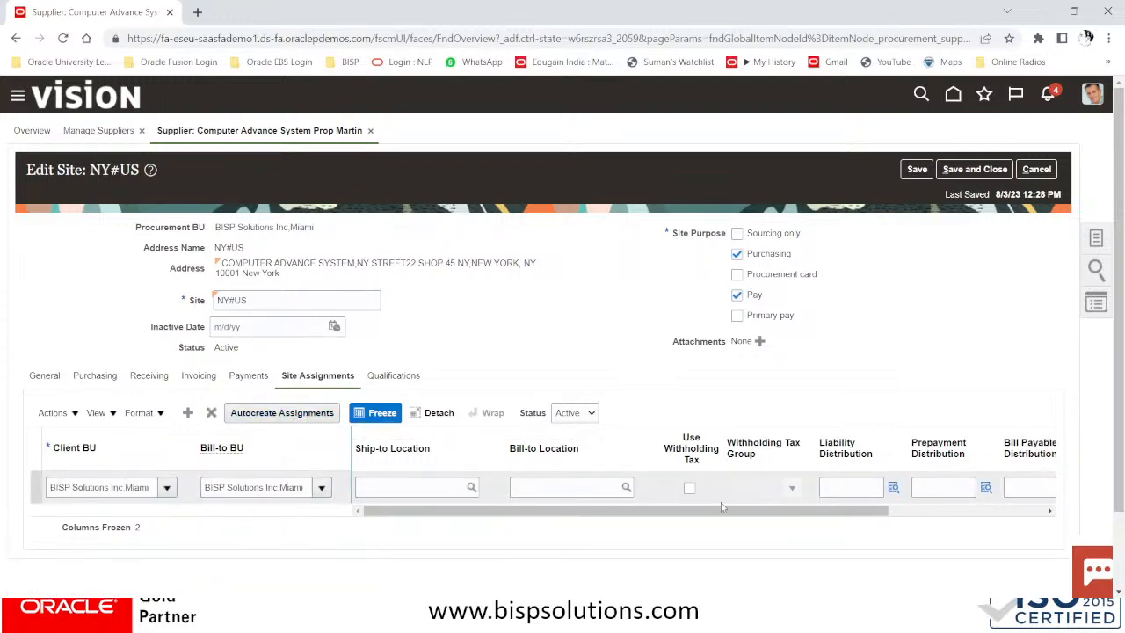
left_click(689, 488)
left_click(789, 489)
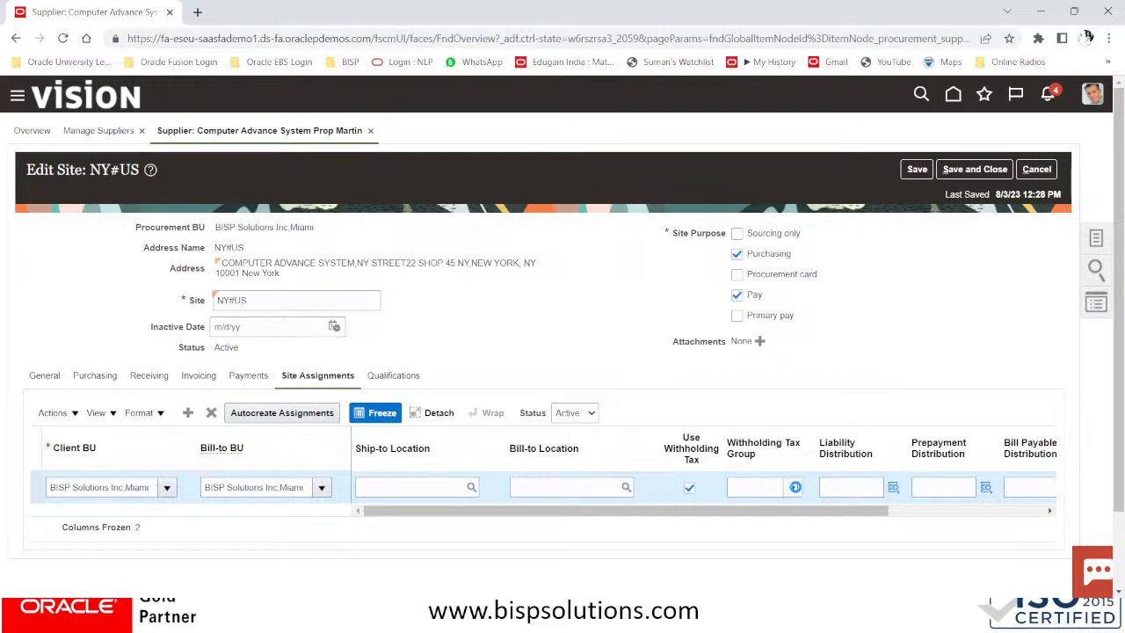
left_click(793, 487)
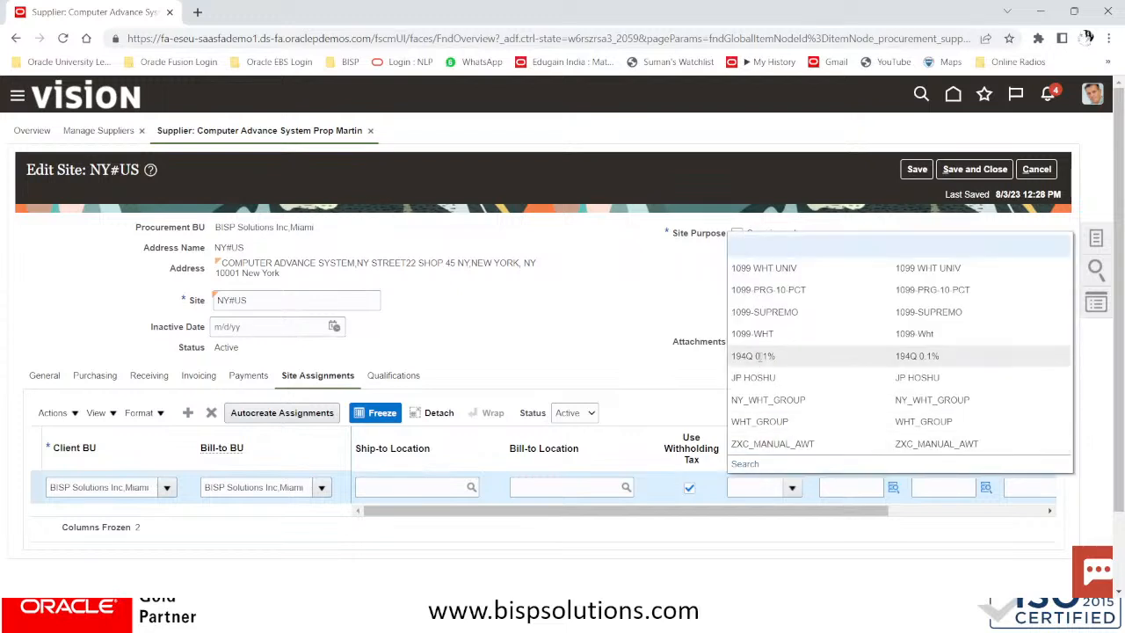
left_click(770, 400)
Set ship-to and bill-to locations to BISP Solutions Inc, then save and close the site
left_click(415, 488)
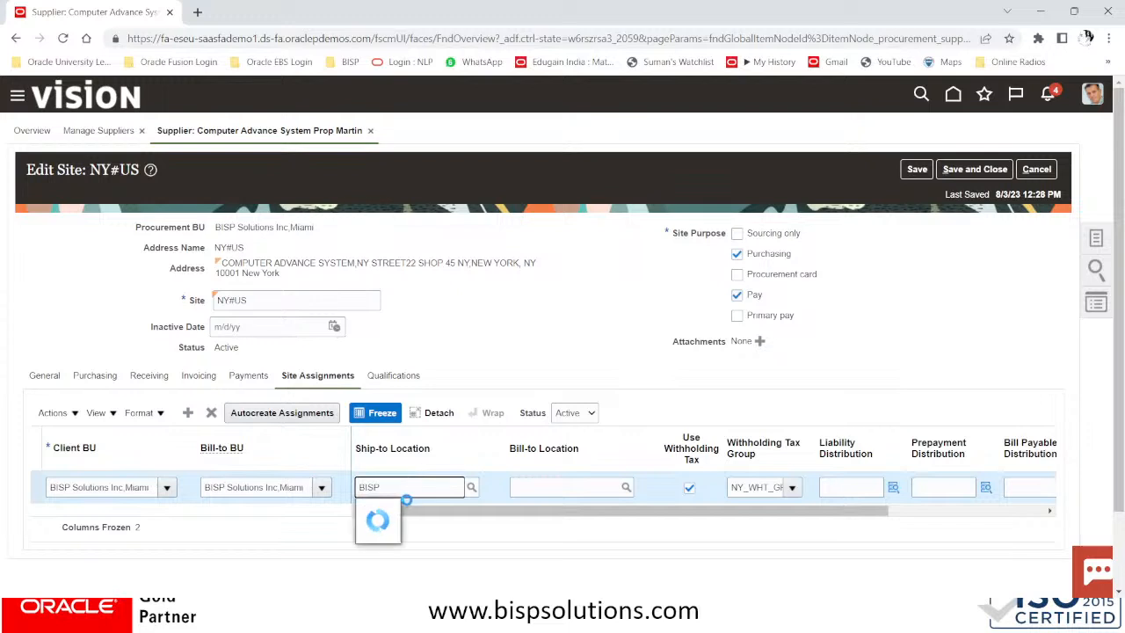
left_click(392, 506)
left_click(546, 489)
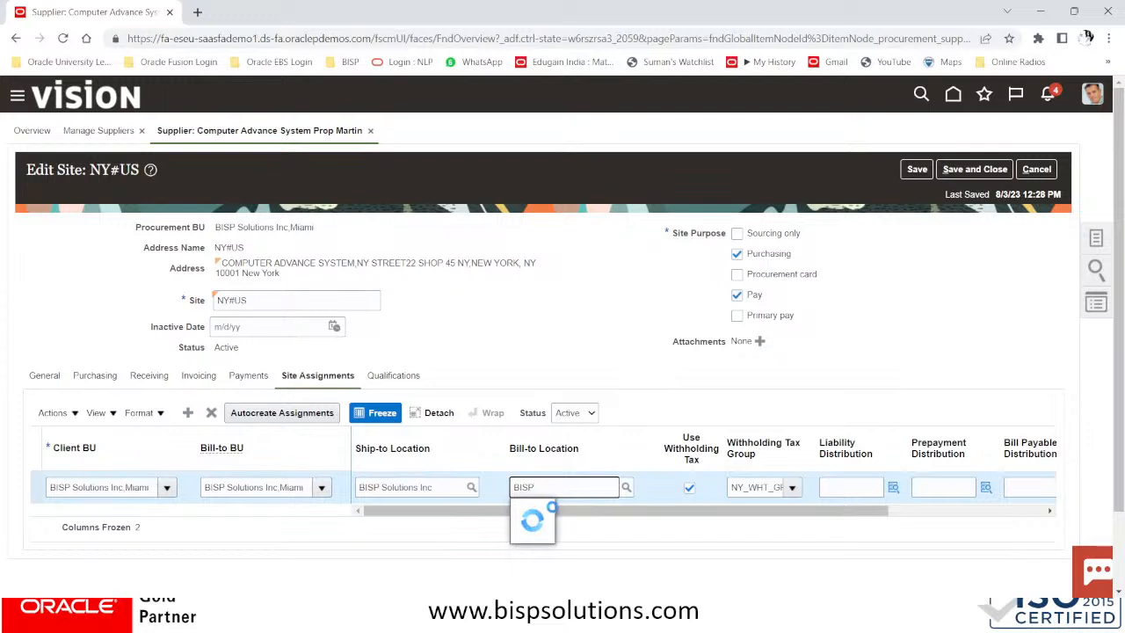
left_click(571, 510)
left_click(989, 172)
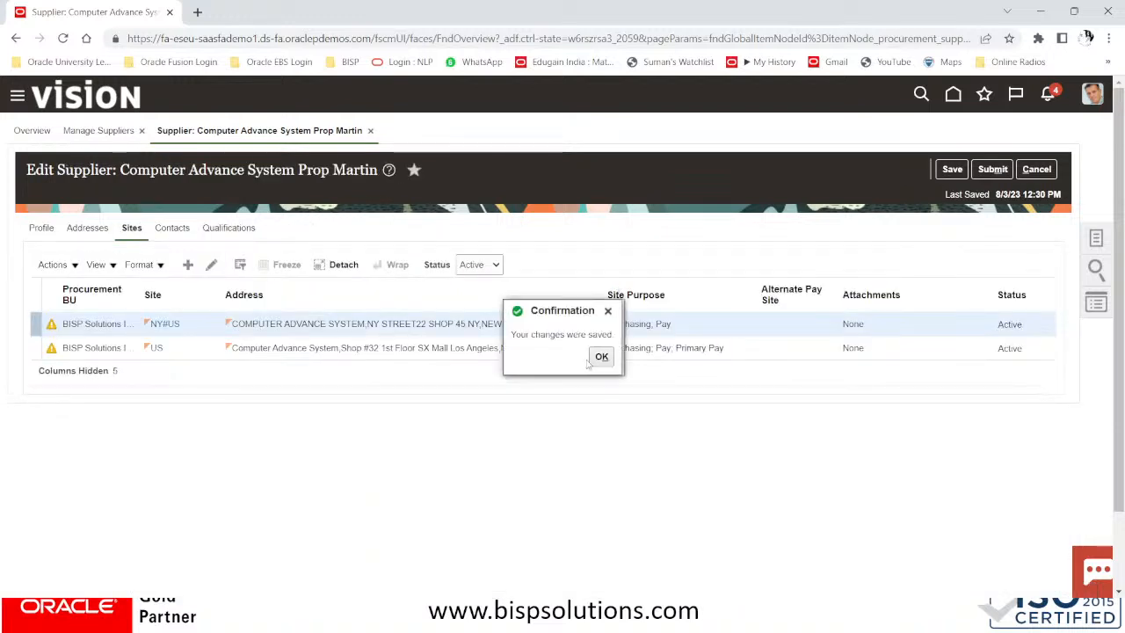
Submit the supplier changes and dismiss the changes-saved confirmation
left_click(993, 171)
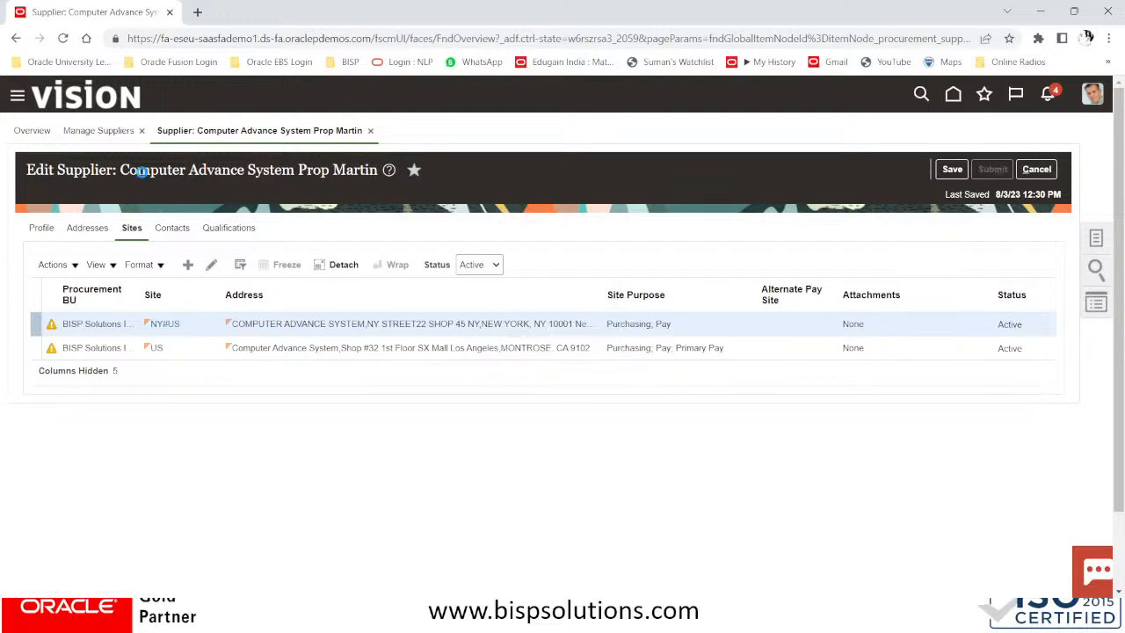
left_click_drag(121, 169, 377, 163)
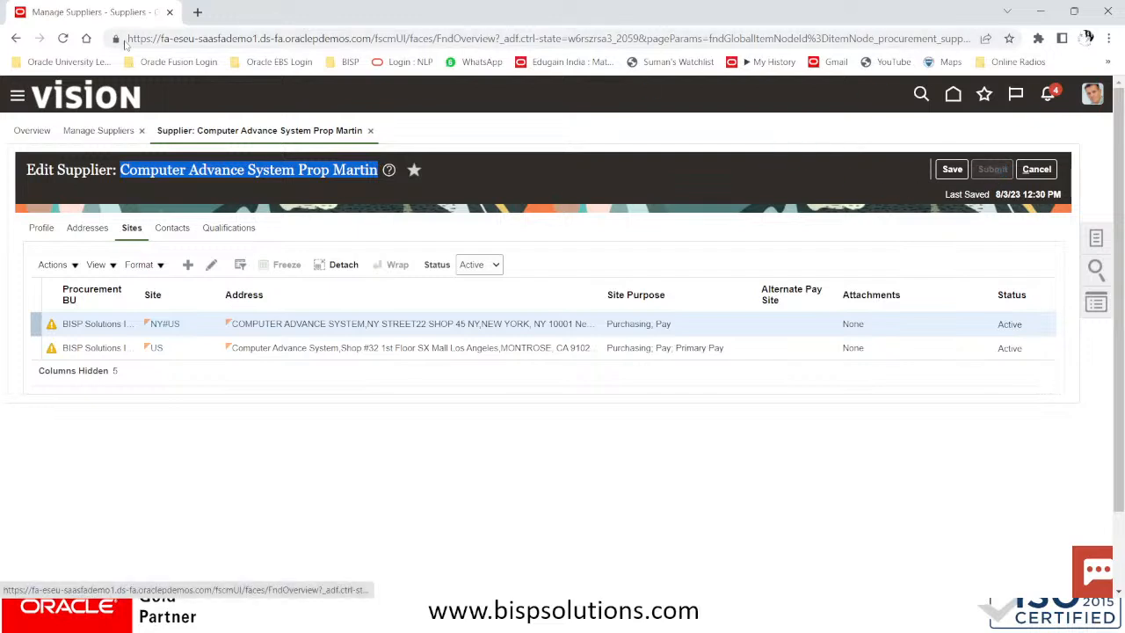
left_click(594, 233)
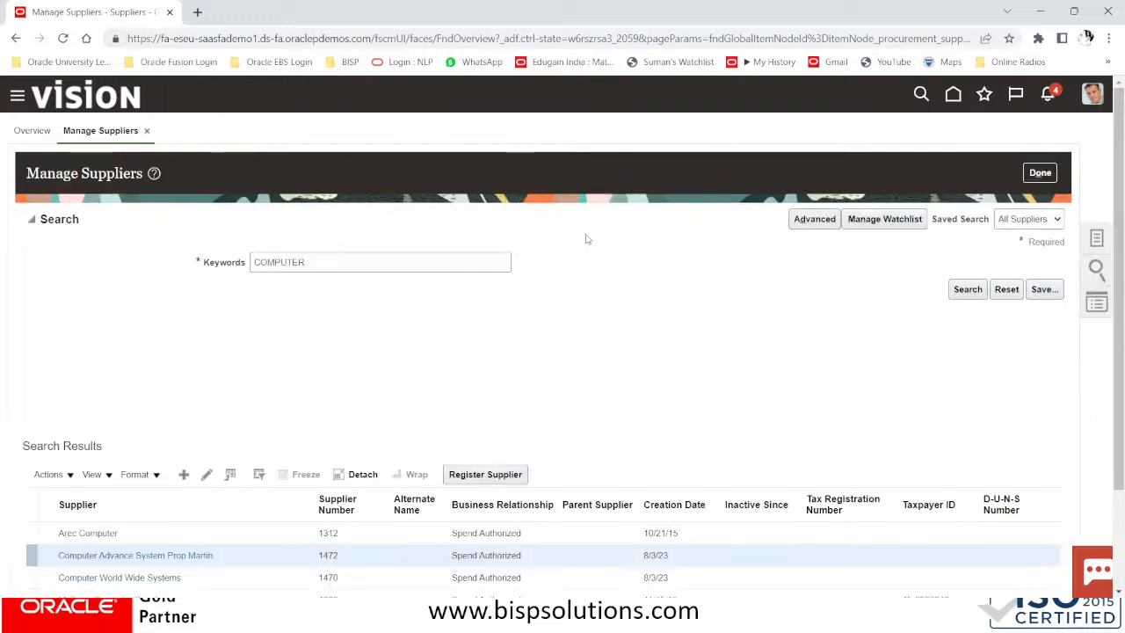
From the Navigator, go to Payables > Invoices and start a new invoice from the Tasks panel
left_click(19, 99)
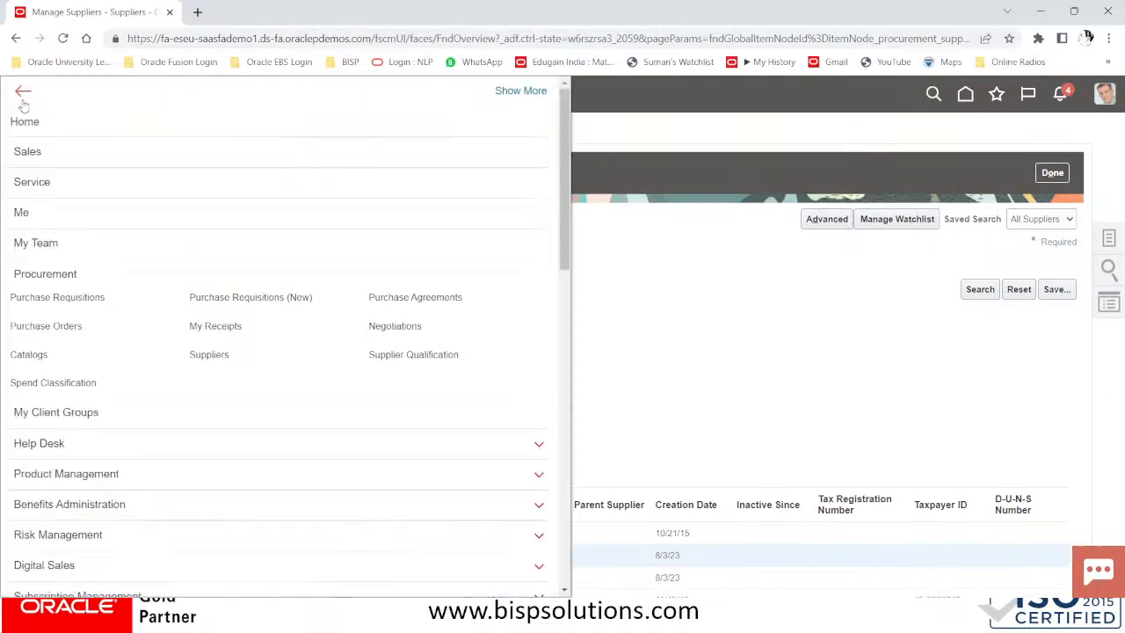
scroll(186, 334, "down", 3)
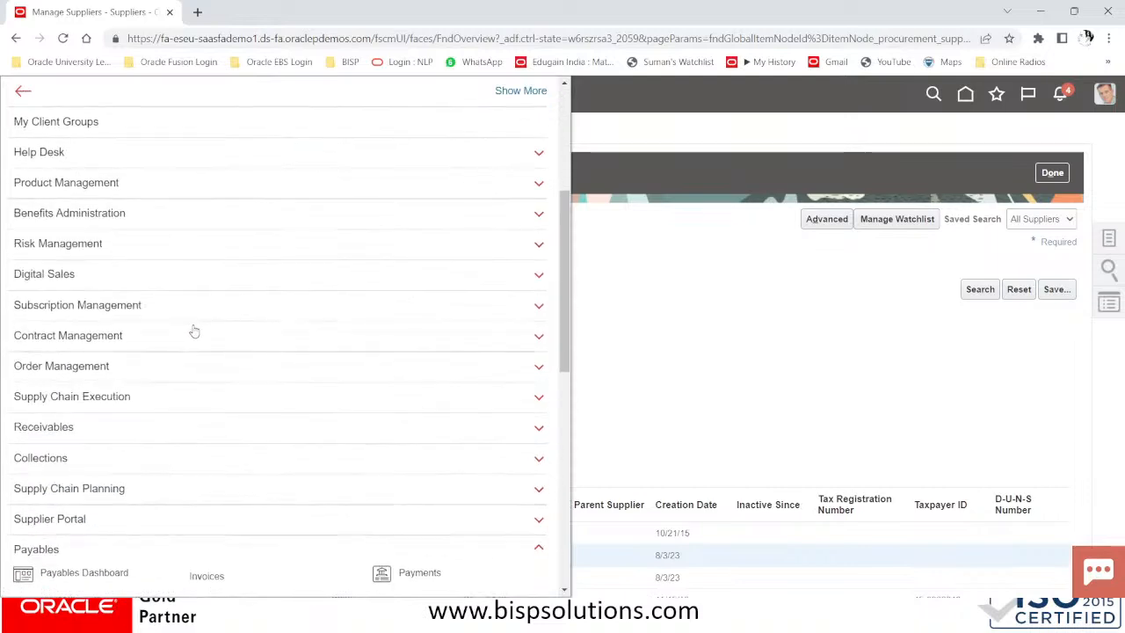
scroll(194, 330, "up", 3)
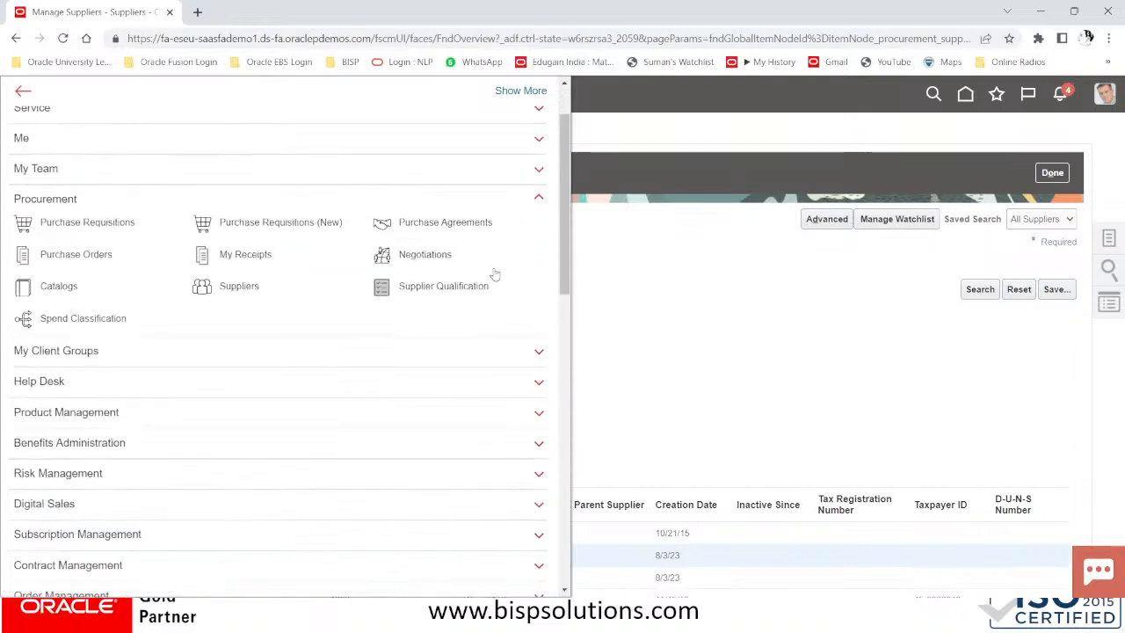
left_click(538, 202)
scroll(226, 324, "down", 3)
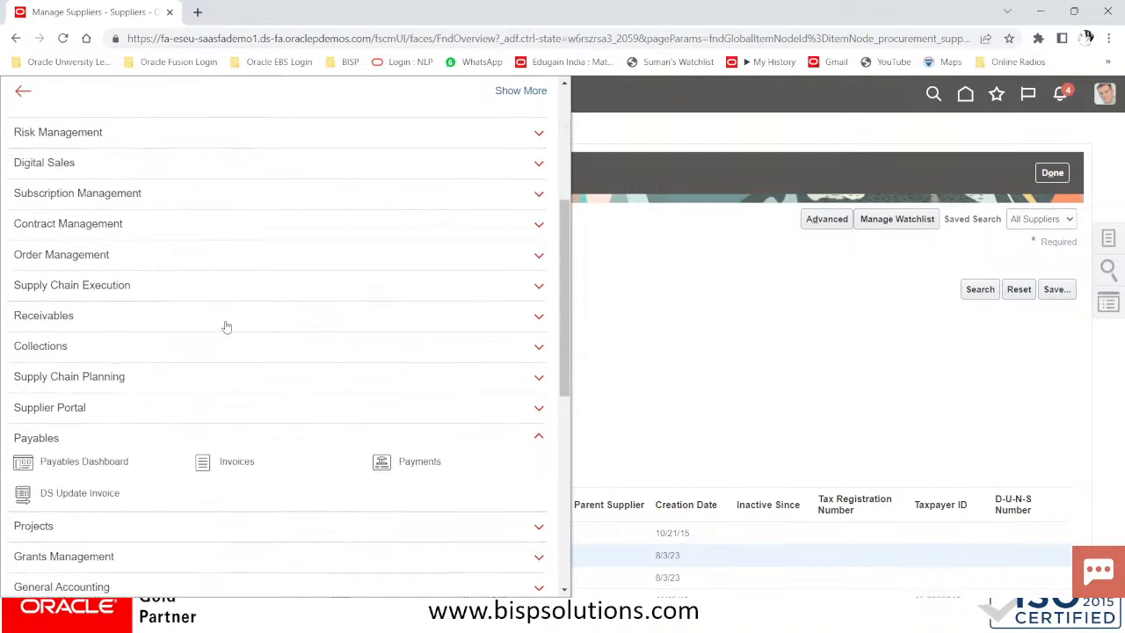
left_click(236, 461)
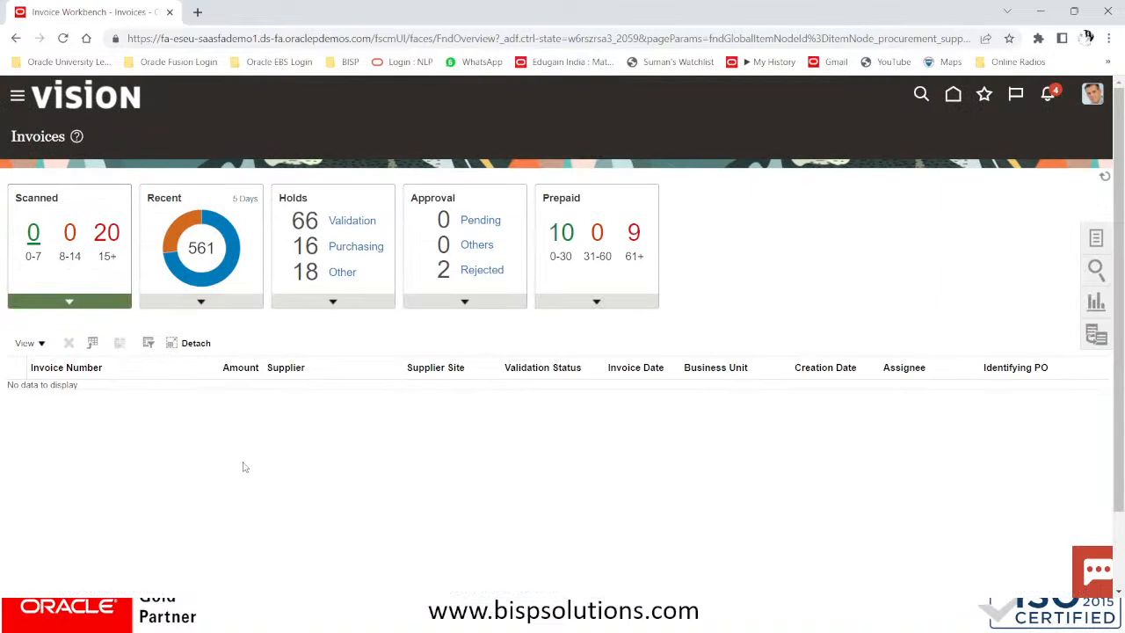
left_click(1106, 244)
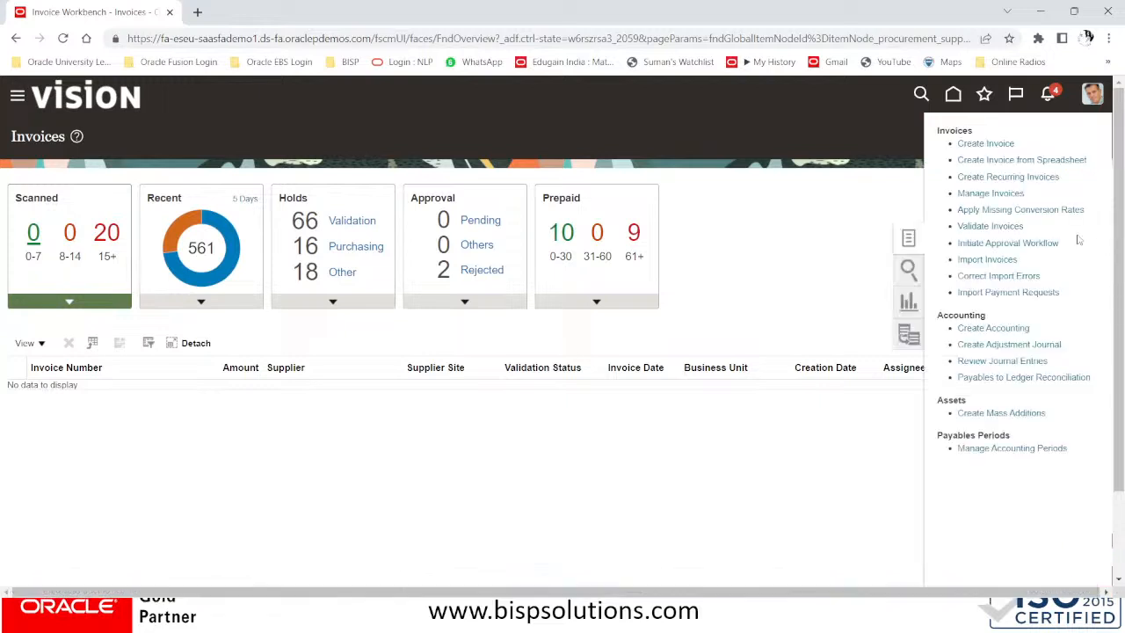
left_click(1005, 143)
left_click(205, 285)
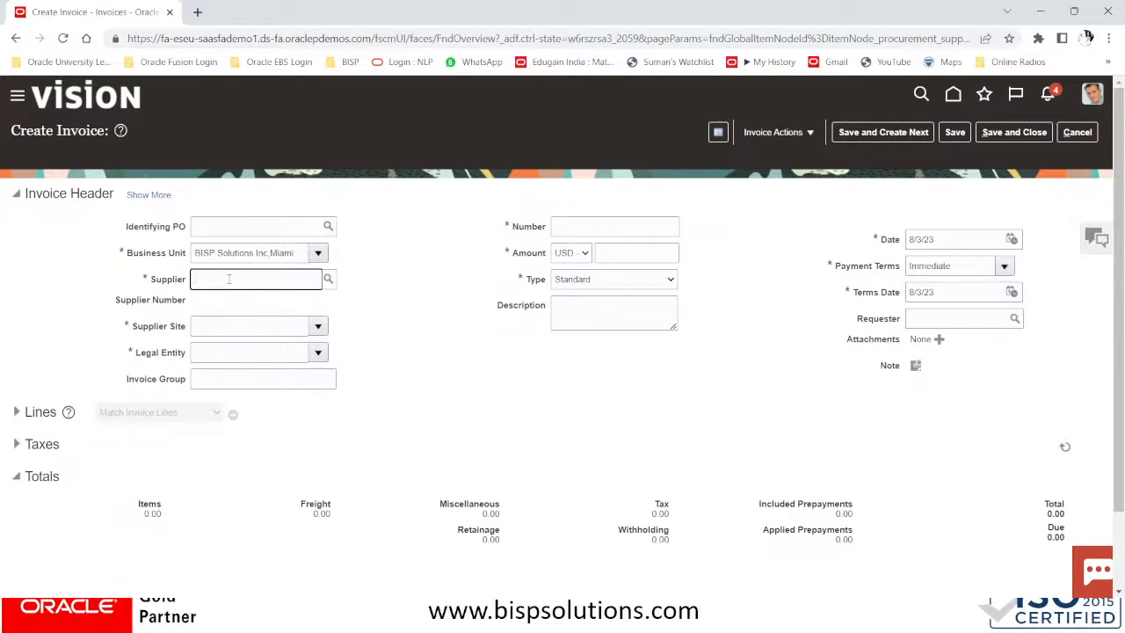
Enter supplier Computer Advance System Prop Martin, number CAS/1002, amount 10000, description COMPUTER, and expand Lines
type("COMPUT")
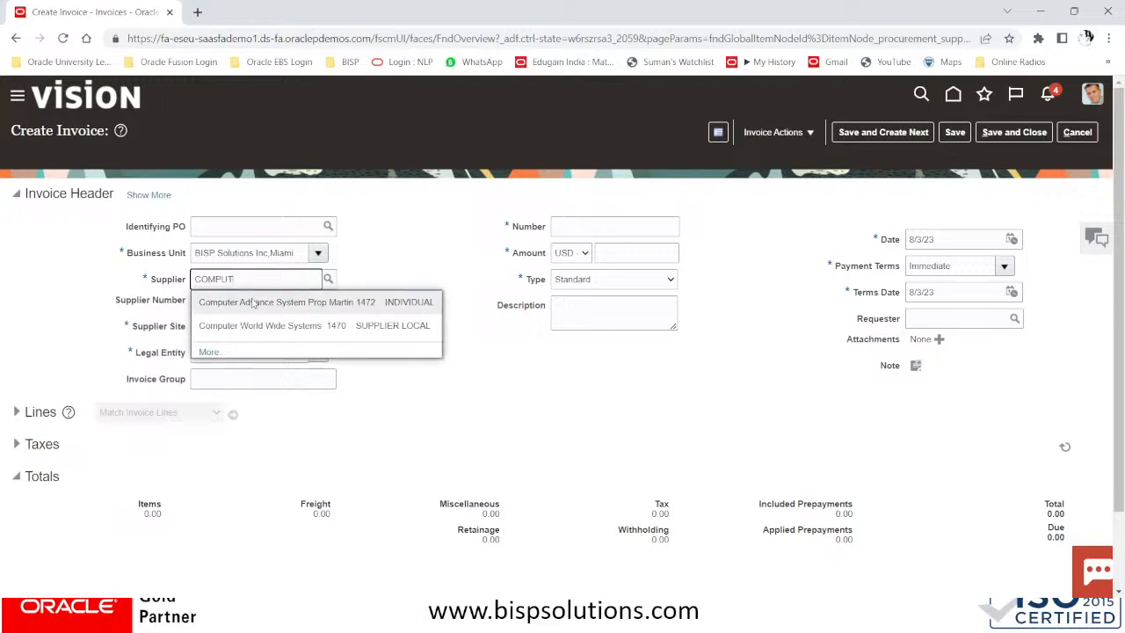
left_click(251, 301)
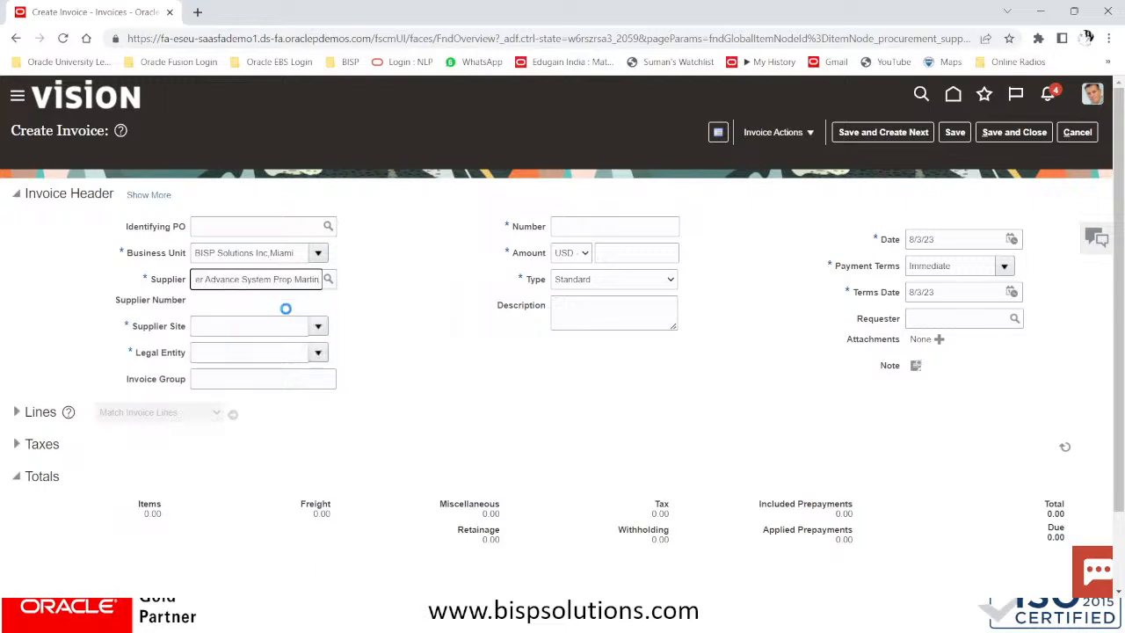
left_click(560, 227)
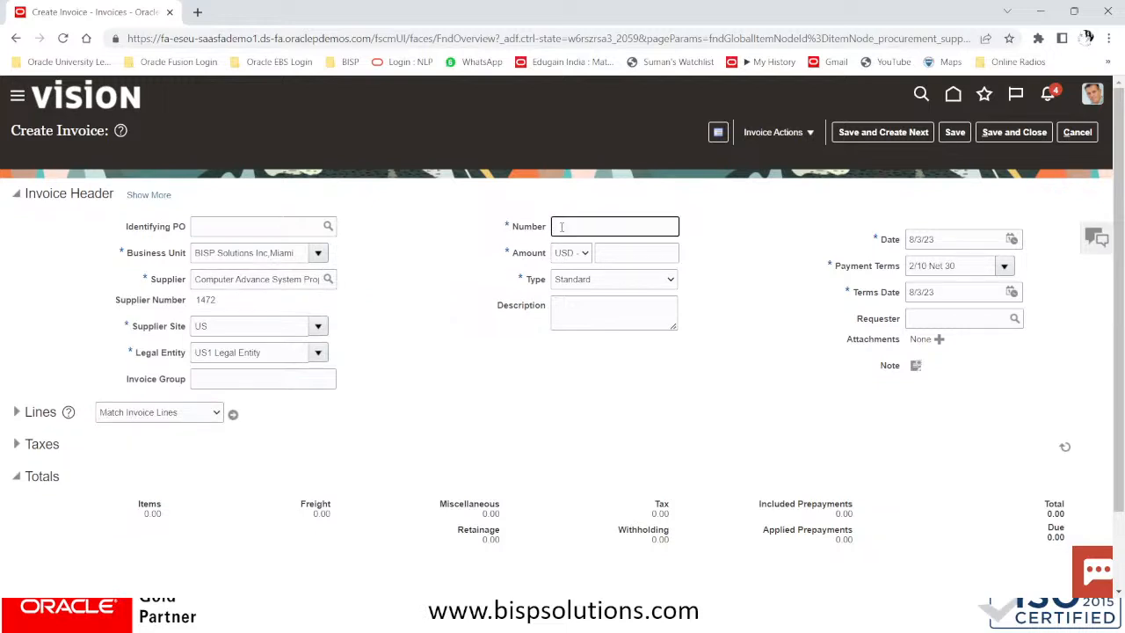
key("Caps_Lock")
key("Caps_Lock")
key("Tab")
key("Tab")
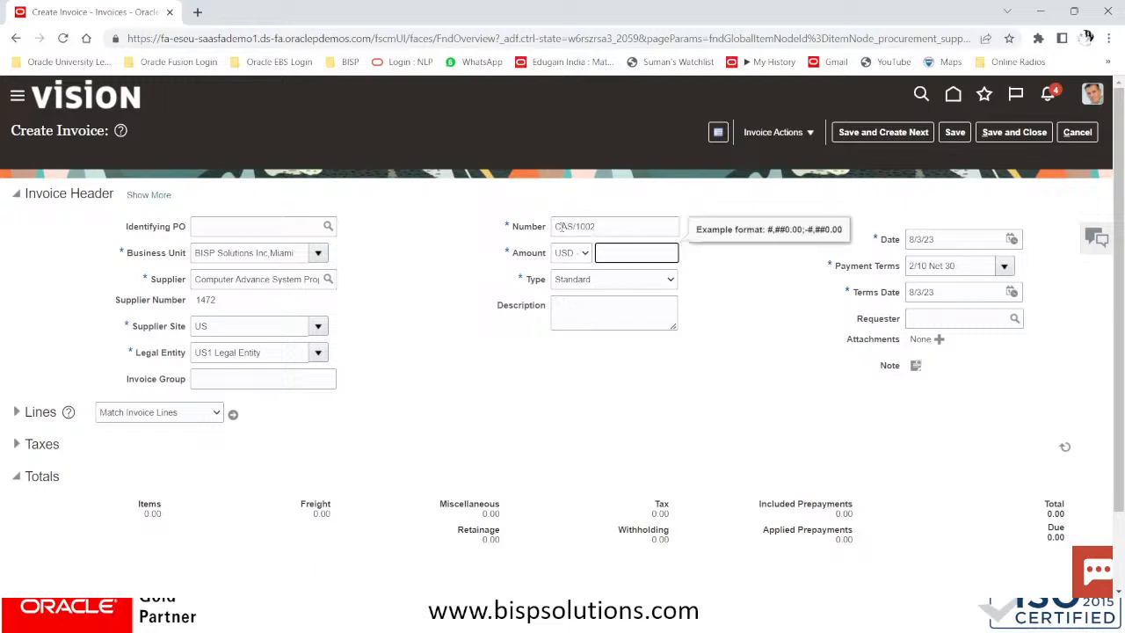
type("10000")
key("Tab")
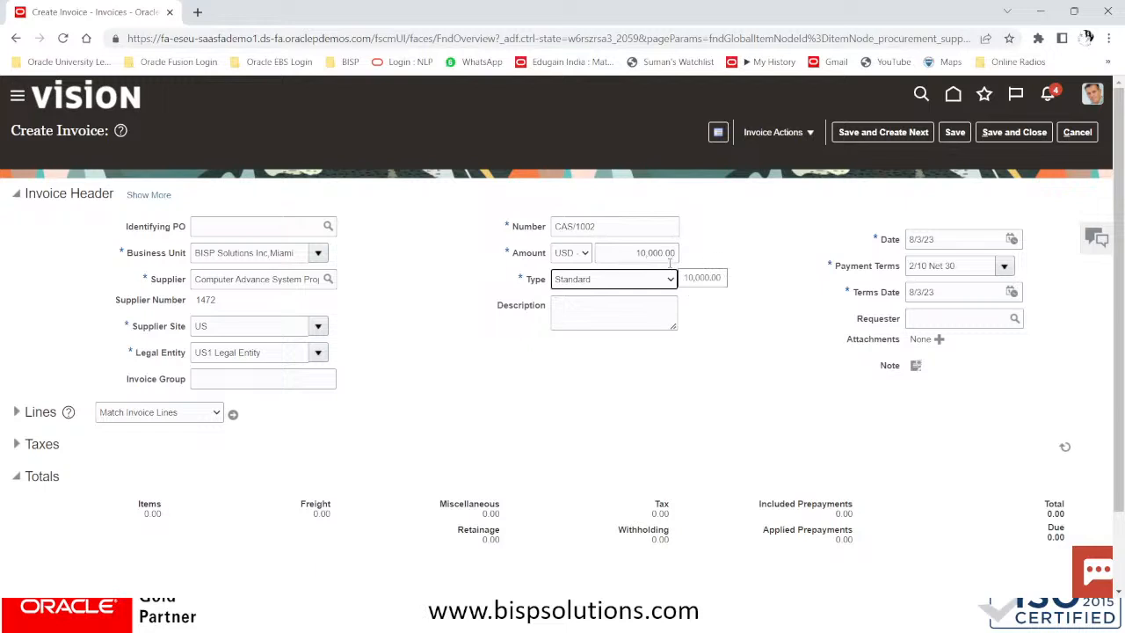
left_click(616, 311)
type("COMPUTER")
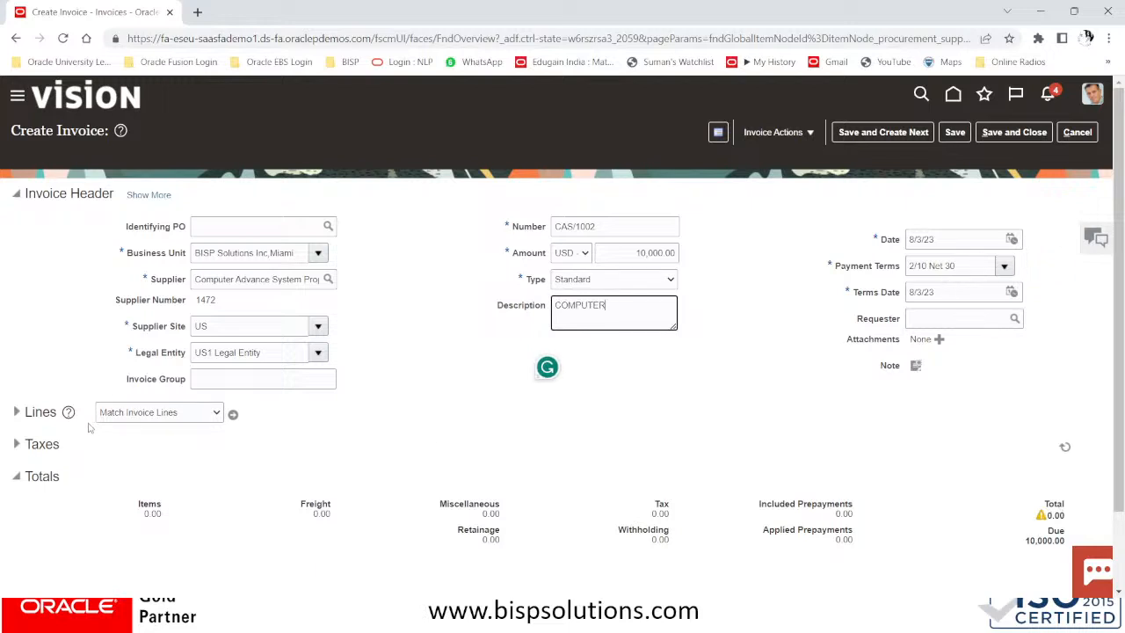
left_click(17, 413)
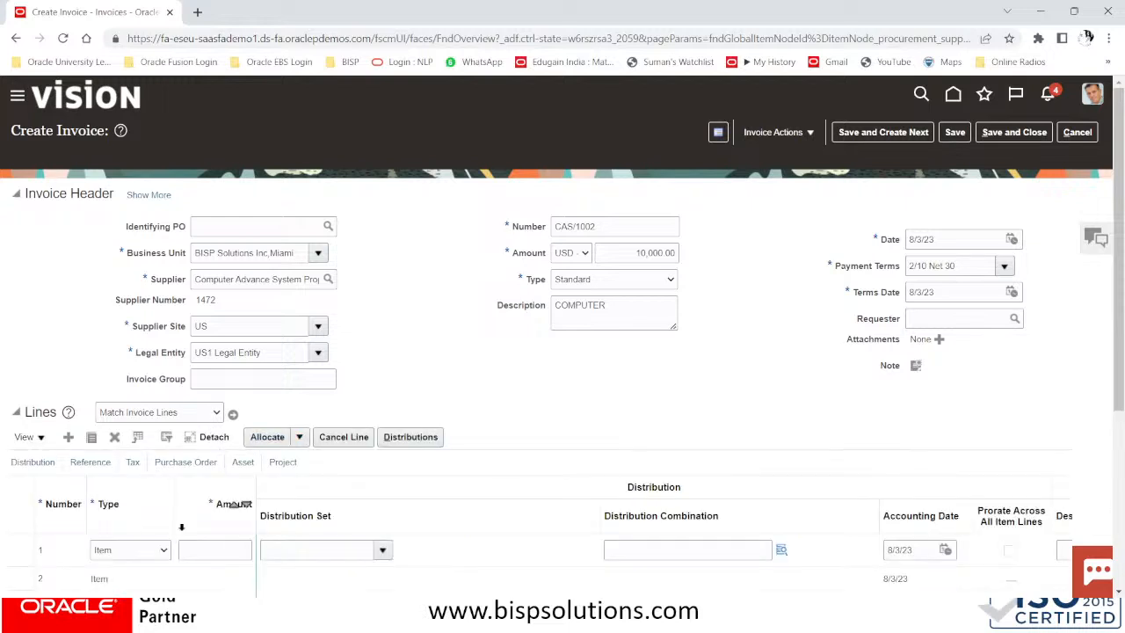
Enter 10000 on line 1 and charge it to Computer Supplies account 64210 (101.10.64210.000.000.000)
left_click(212, 550)
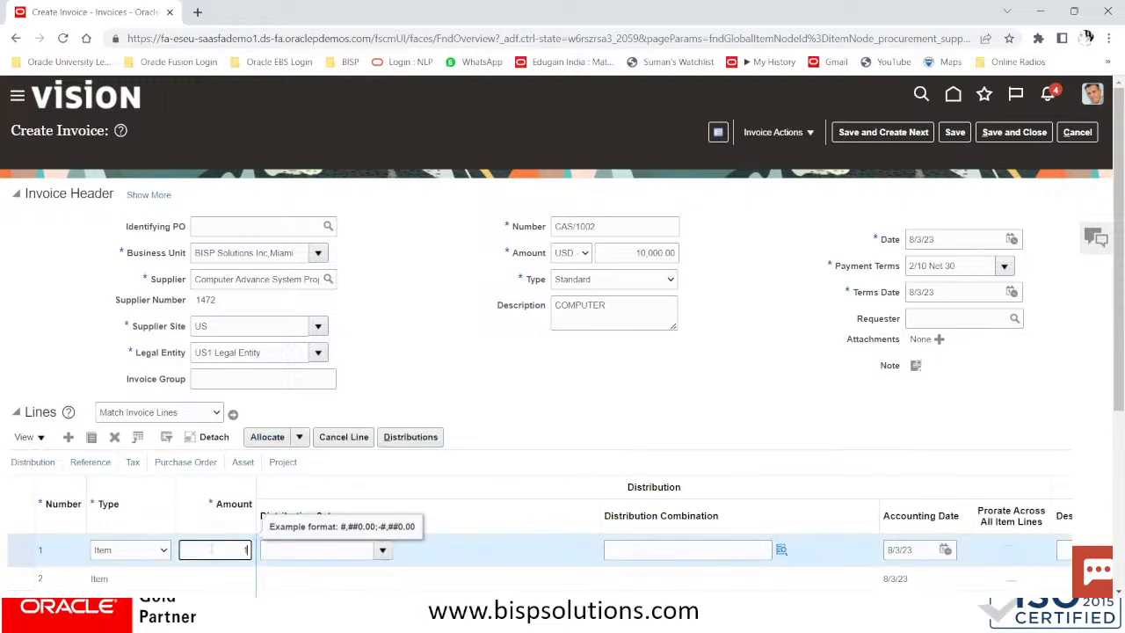
type("10000")
left_click(690, 551)
left_click(784, 550)
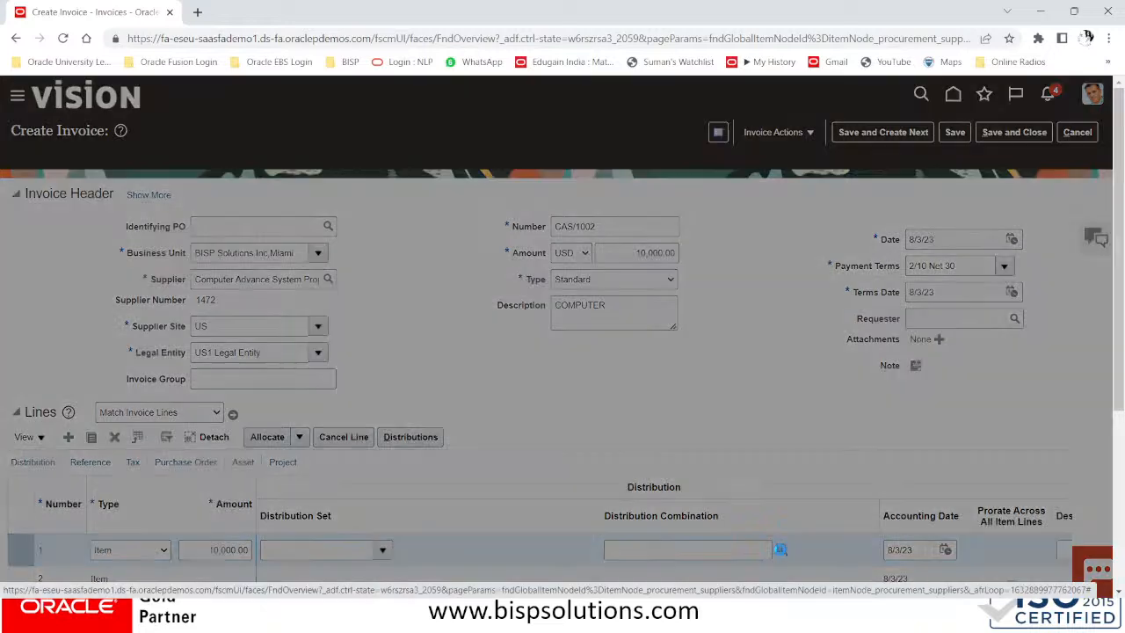
left_click(623, 347)
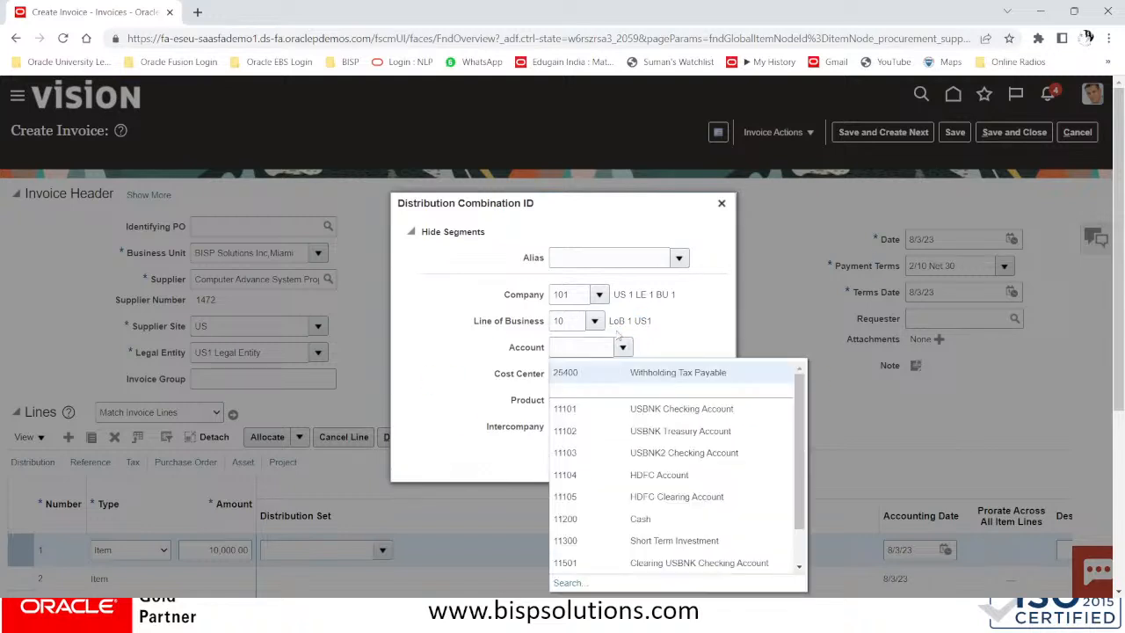
left_click(567, 583)
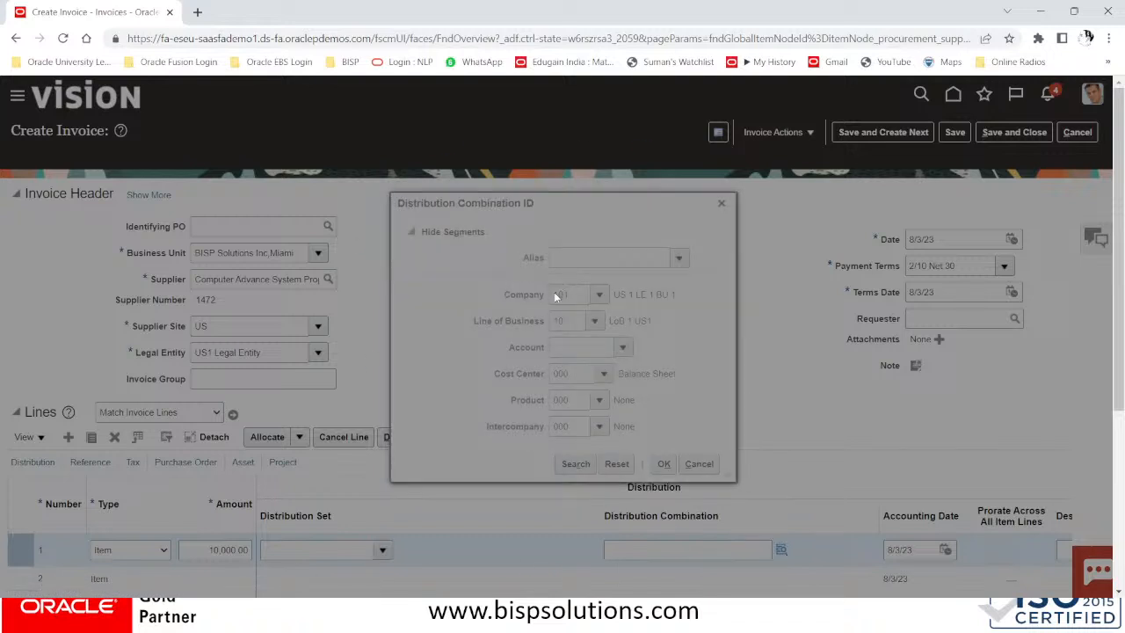
left_click(533, 338)
type("COMPUTER")
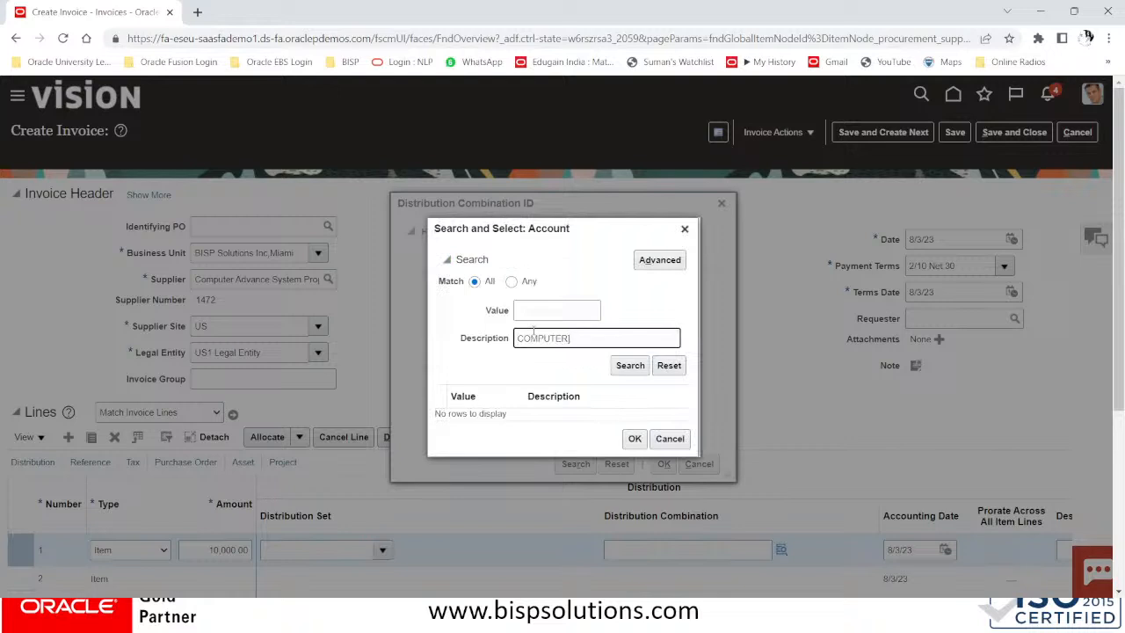
left_click(623, 366)
left_click(589, 422)
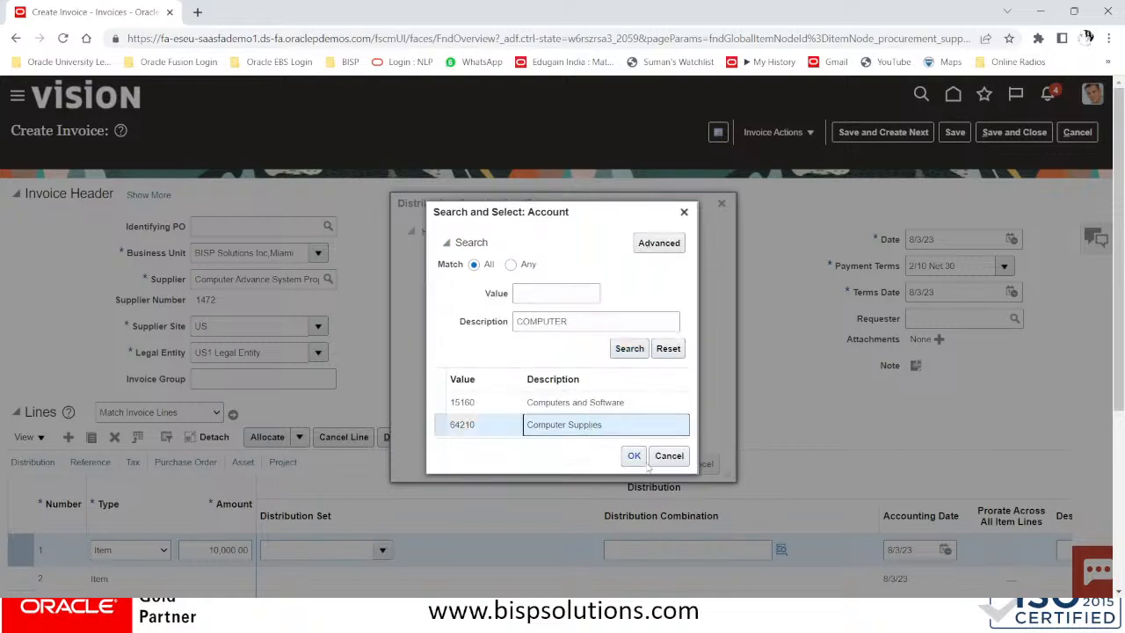
left_click(637, 457)
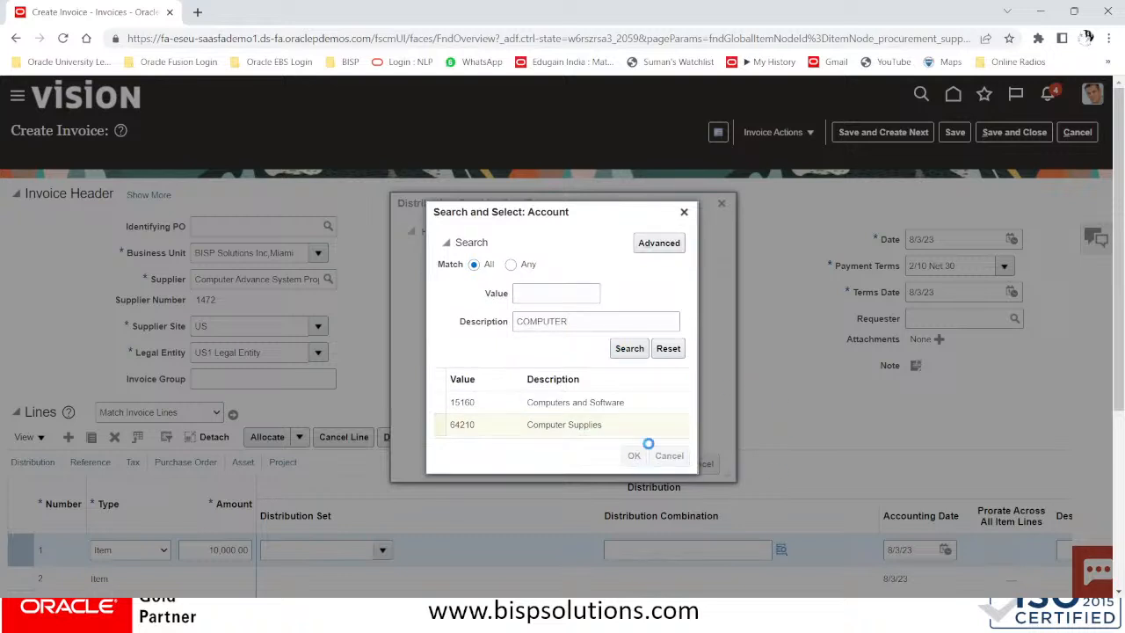
left_click(664, 464)
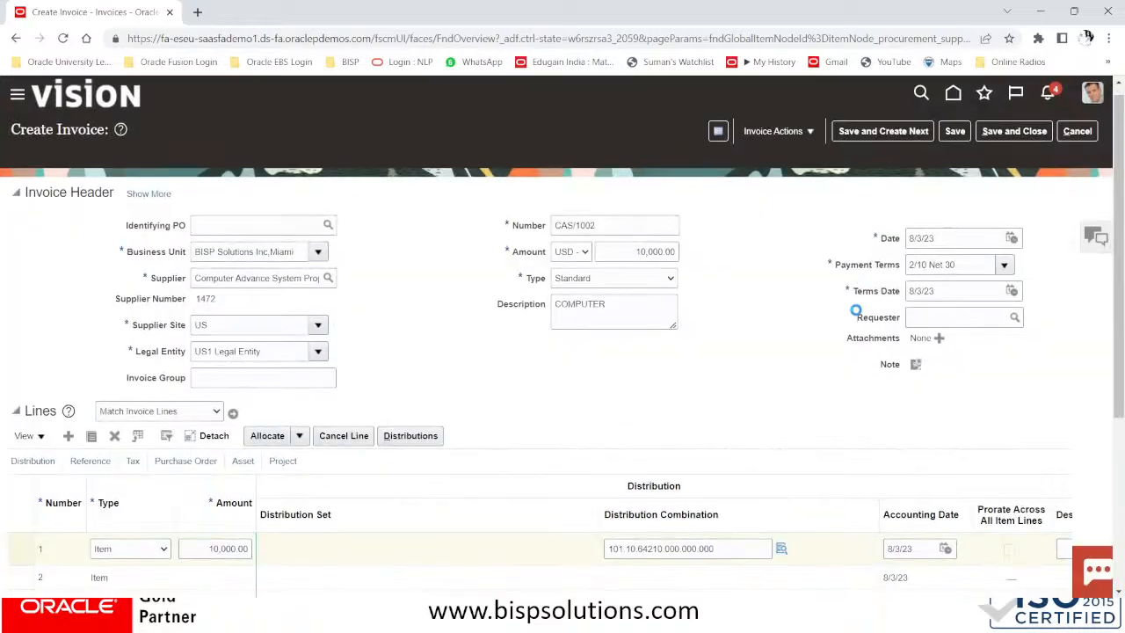
Save invoice CAS/1002
scroll(855, 308, "down", 3)
scroll(857, 315, "up", 4)
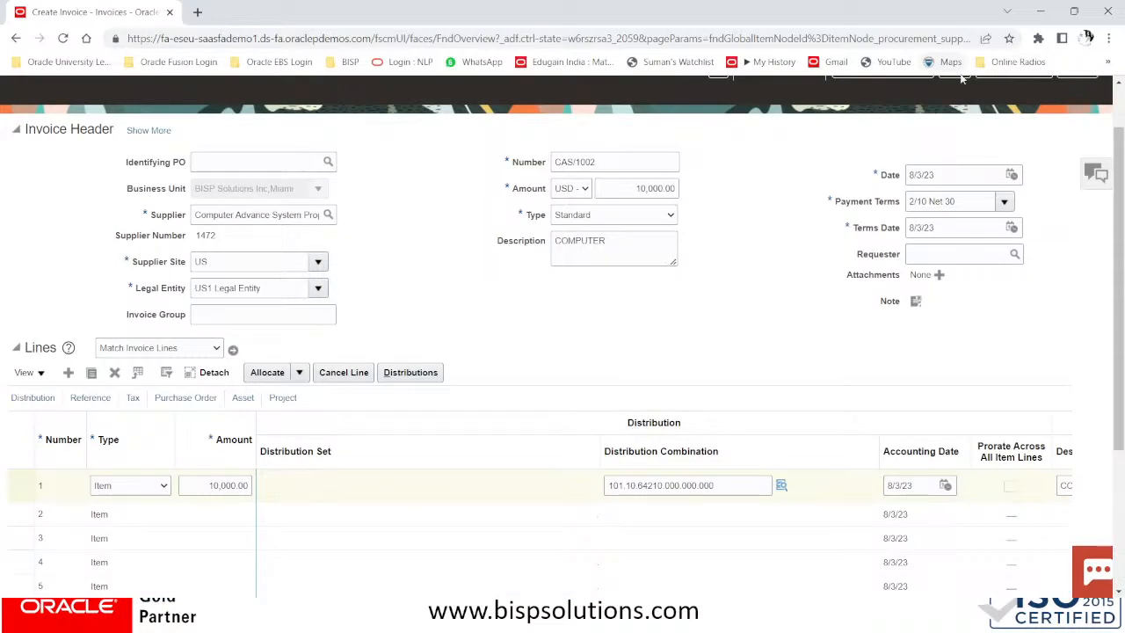
left_click(955, 134)
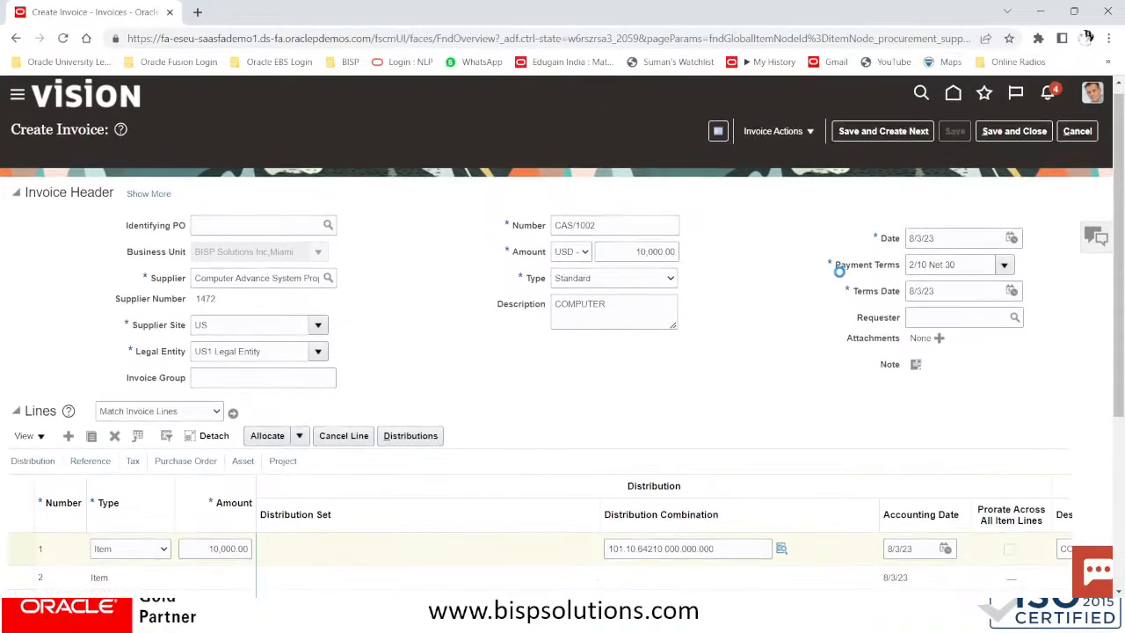
scroll(839, 273, "down", 3)
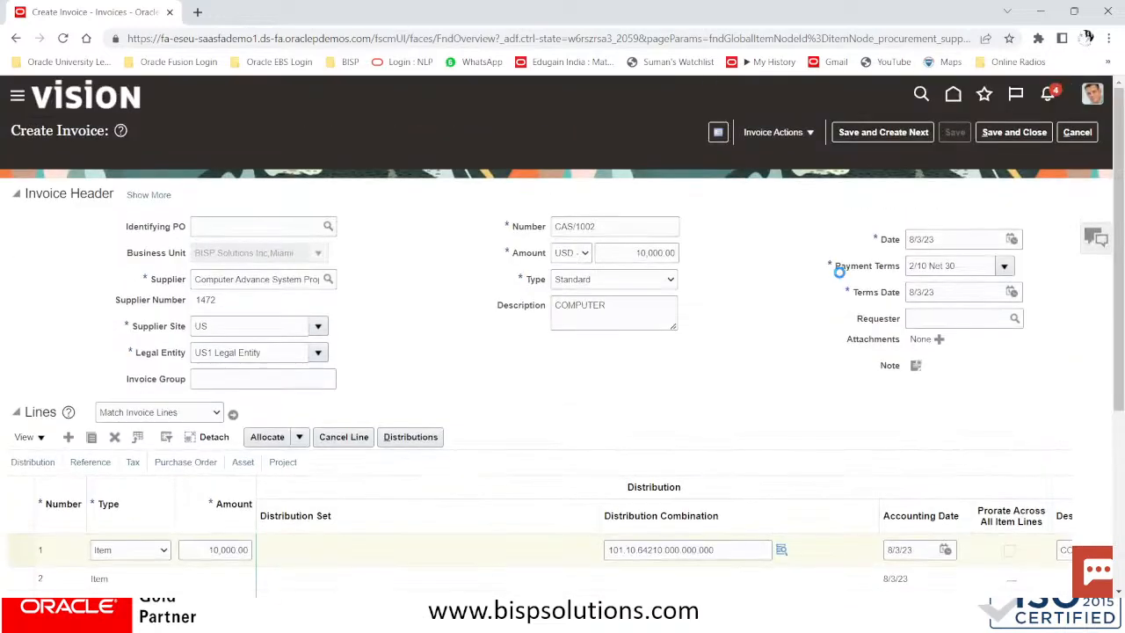
Refresh the taxes on CAS/1002 and confirm a 0.00 transaction tax with a 10,000.00 total
scroll(840, 273, "down", 3)
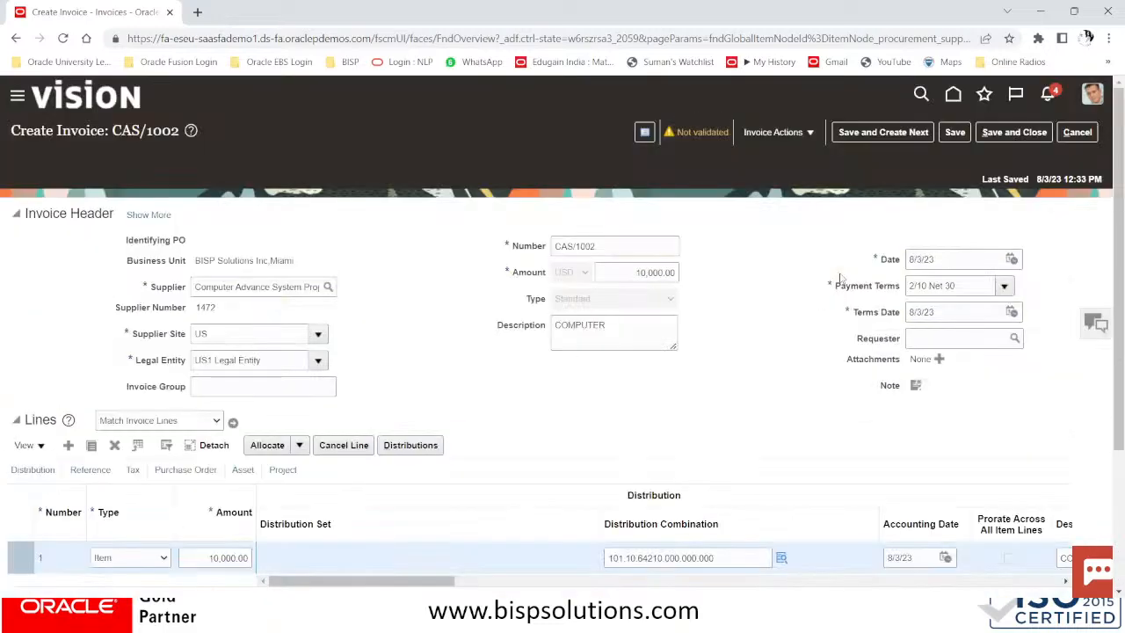
scroll(840, 280, "down", 3)
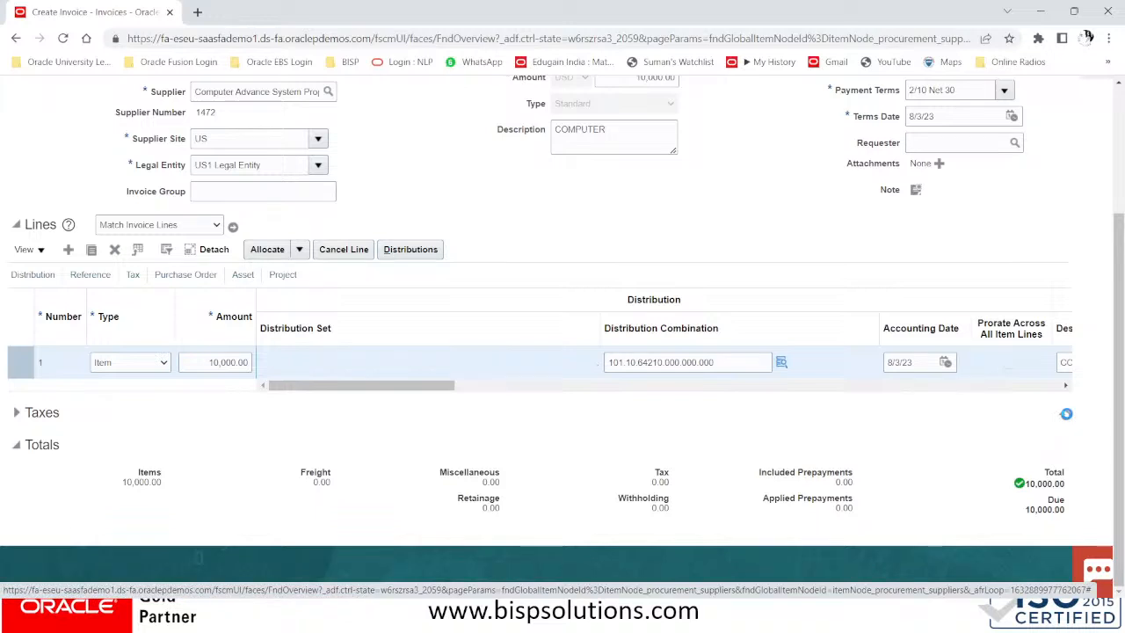
left_click(1065, 417)
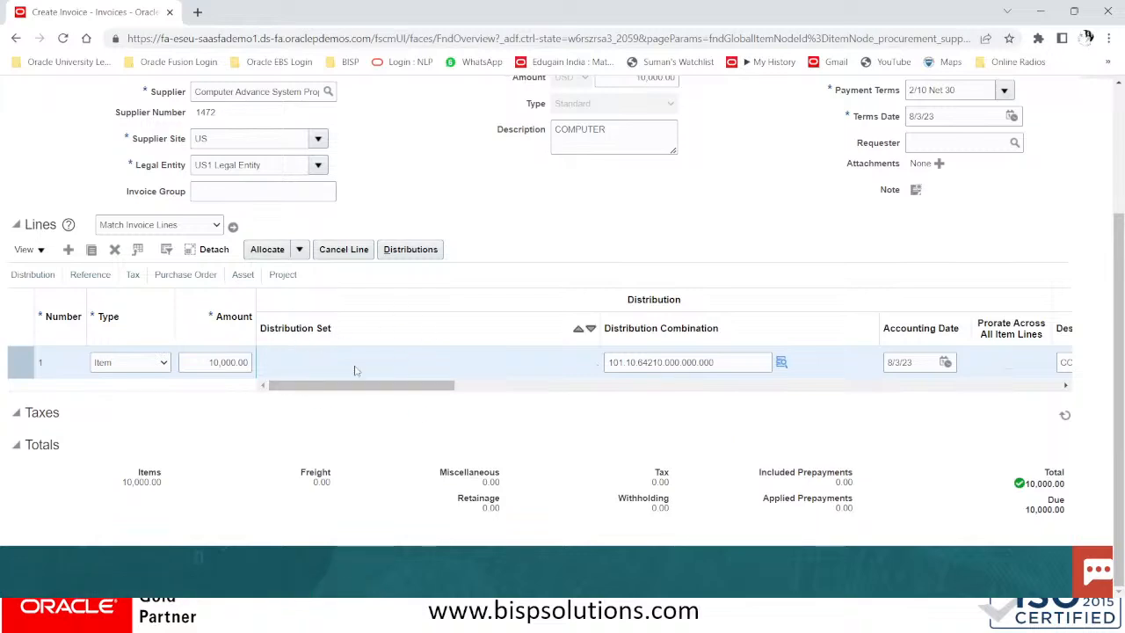
scroll(624, 413, "down", 2)
scroll(628, 414, "up", 1)
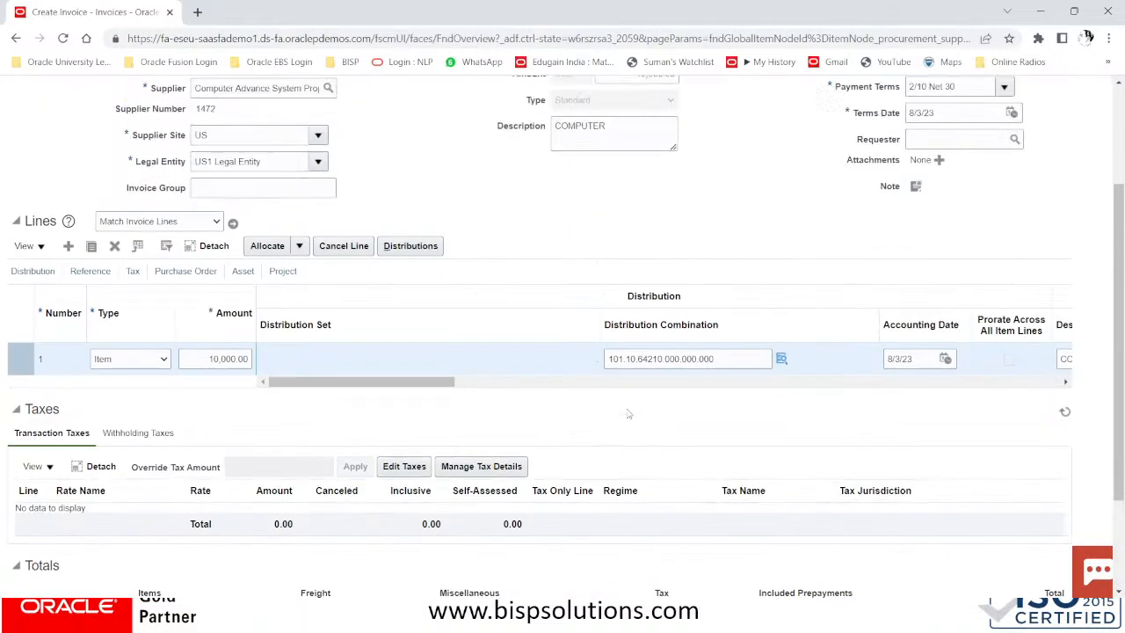
scroll(629, 414, "down", 1)
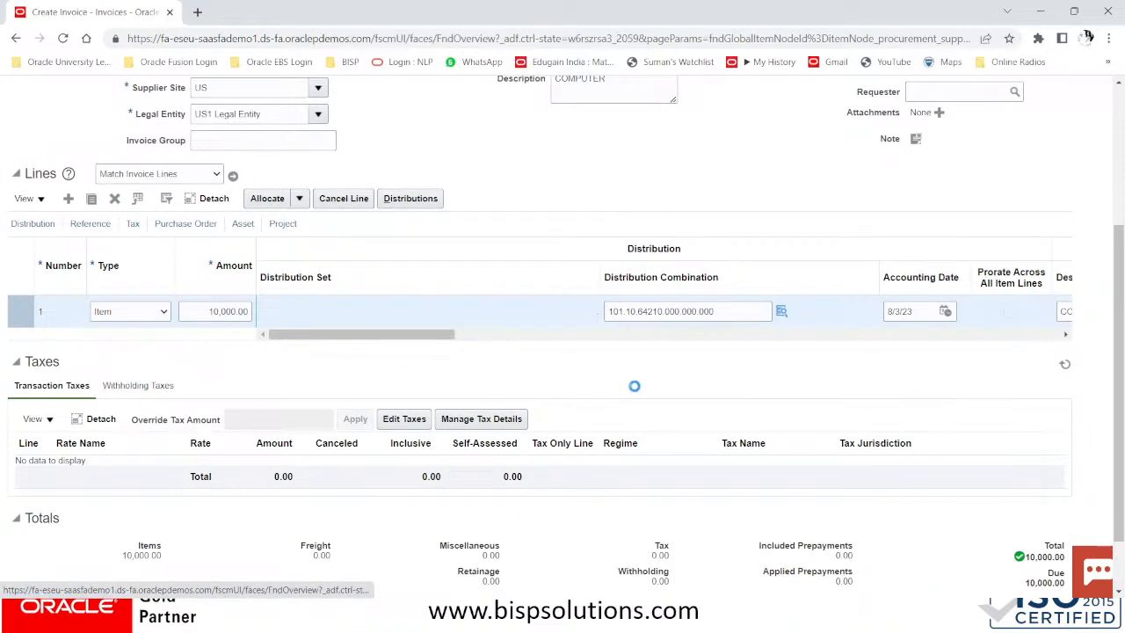
scroll(629, 387, "down", 1)
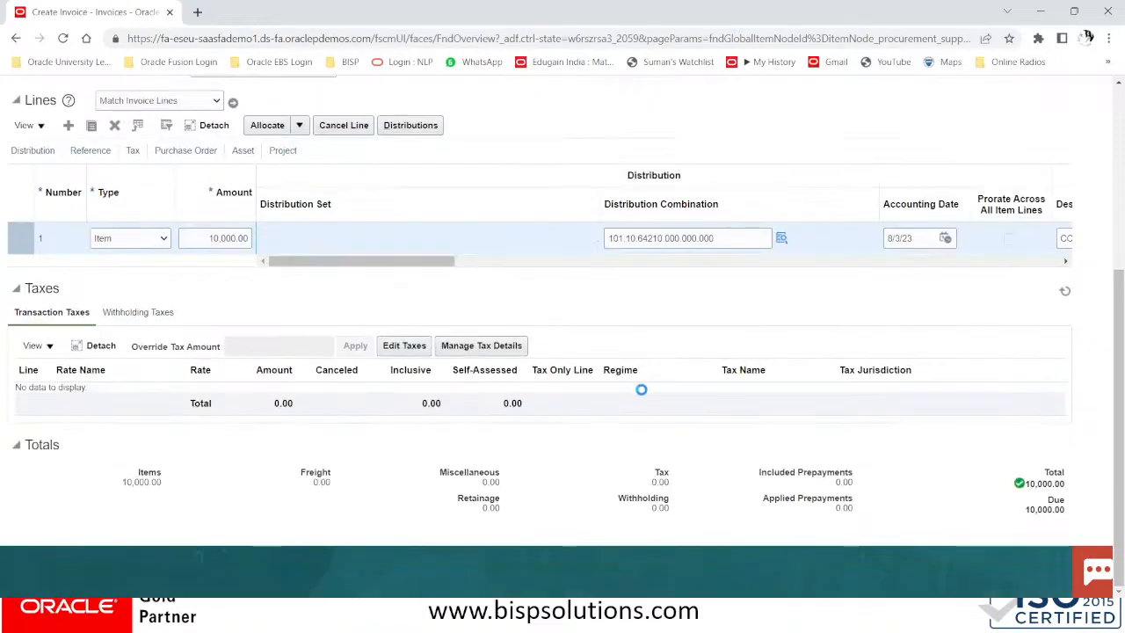
scroll(651, 386, "up", 4)
Review the Not validated invoice summary for CAS/1002, then close it
left_click(703, 132)
scroll(703, 132, "down", 4)
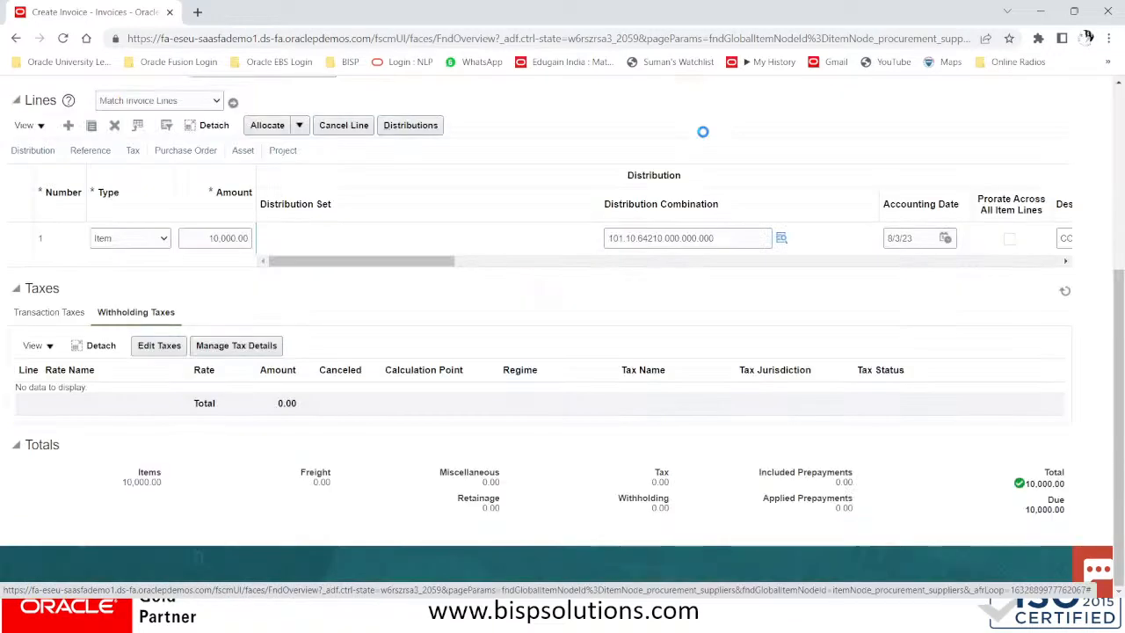
scroll(713, 324, "up", 4)
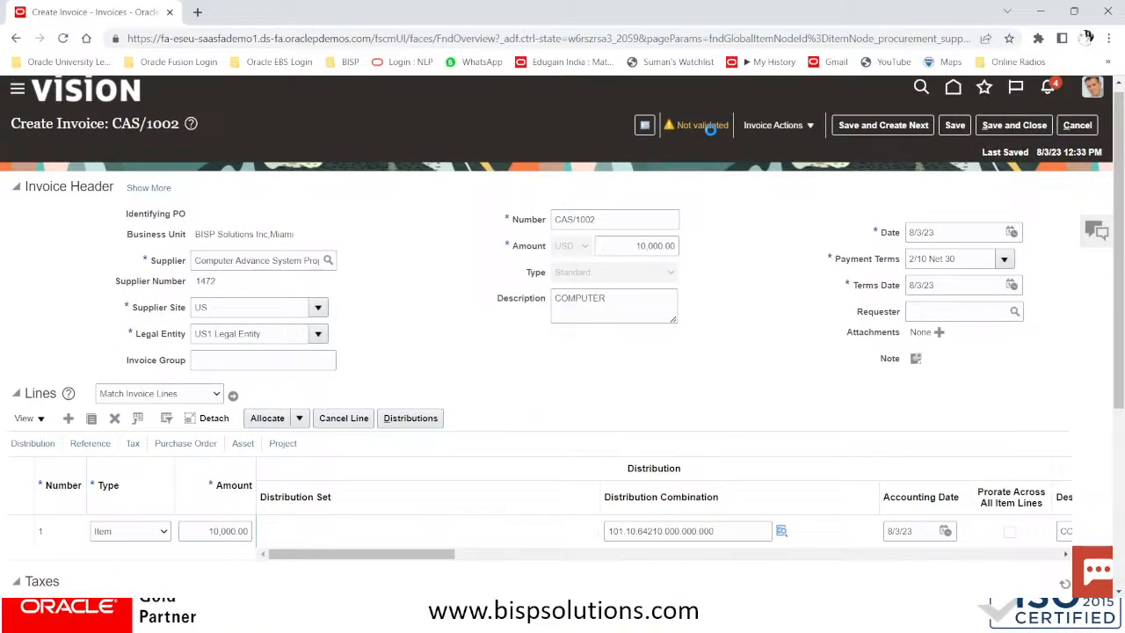
scroll(711, 129, "down", 4)
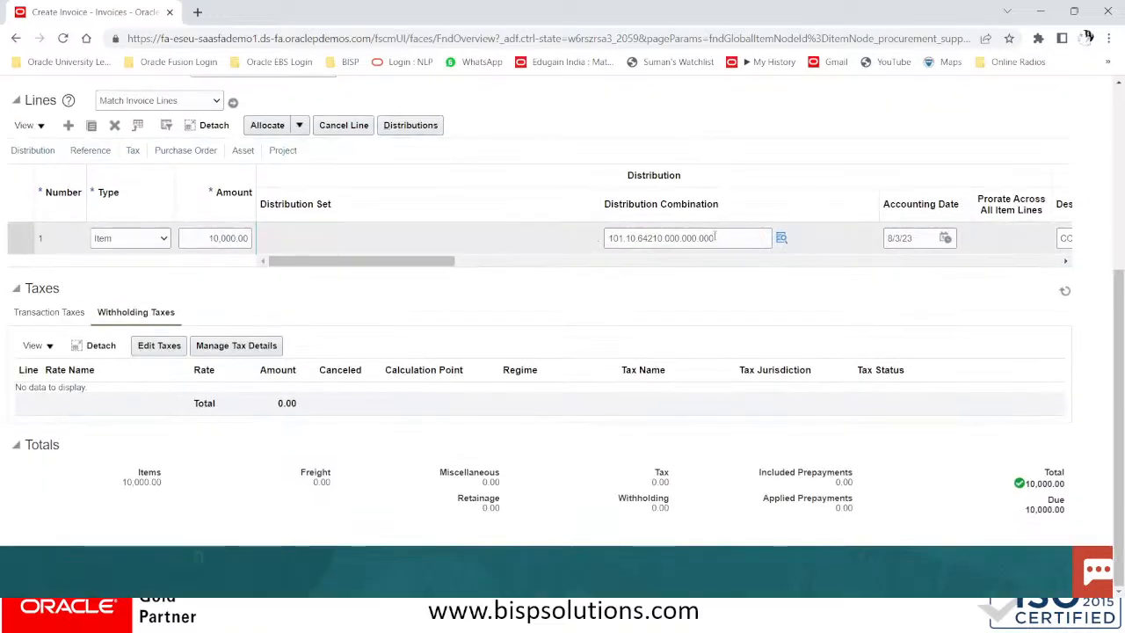
scroll(715, 237, "up", 4)
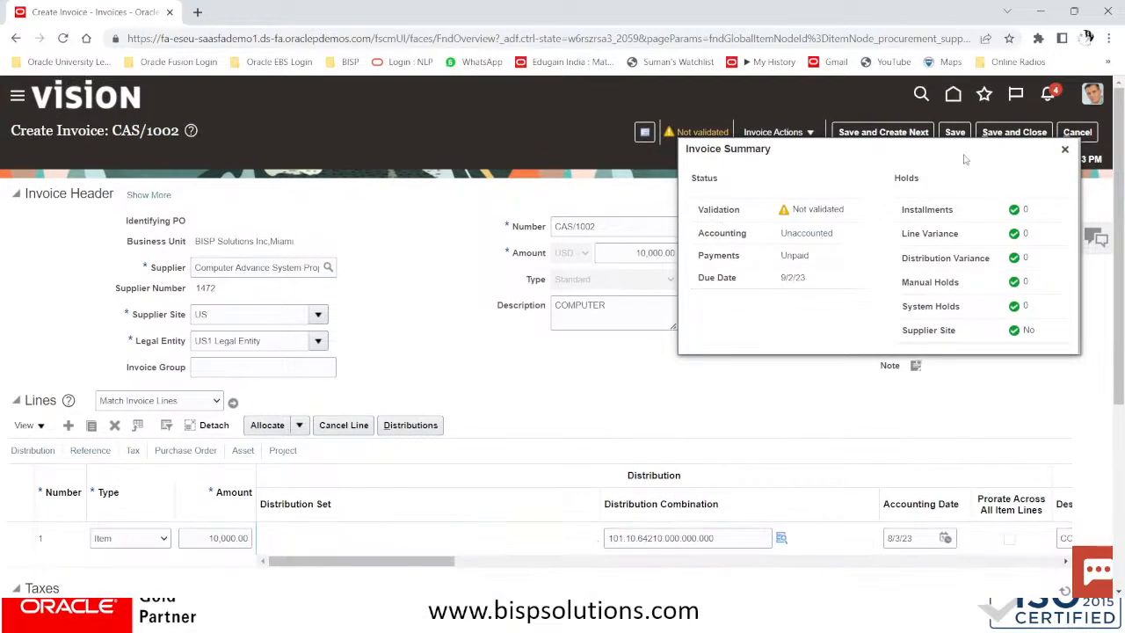
left_click(1065, 151)
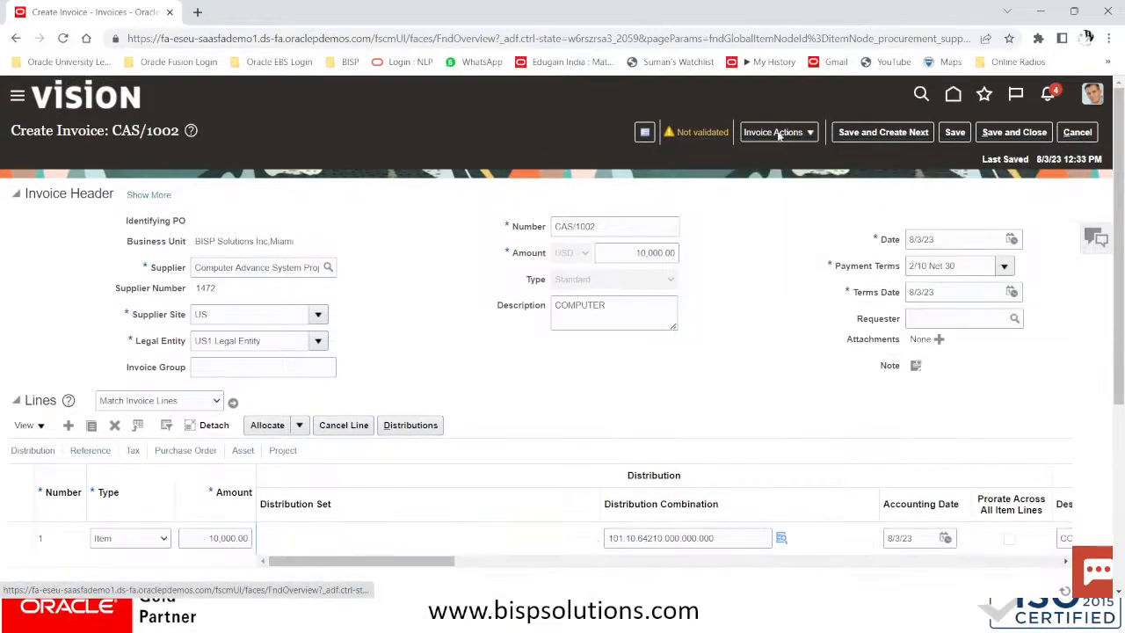
Validate invoice CAS/1002 from Invoice Actions
left_click(781, 134)
left_click(779, 201)
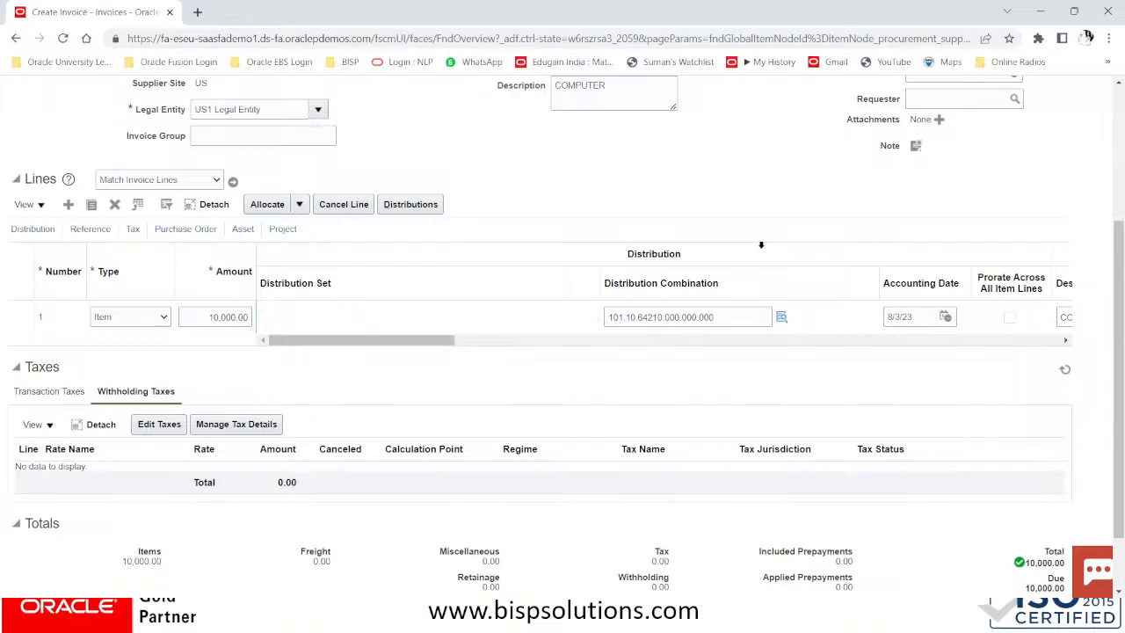
scroll(761, 245, "up", 3)
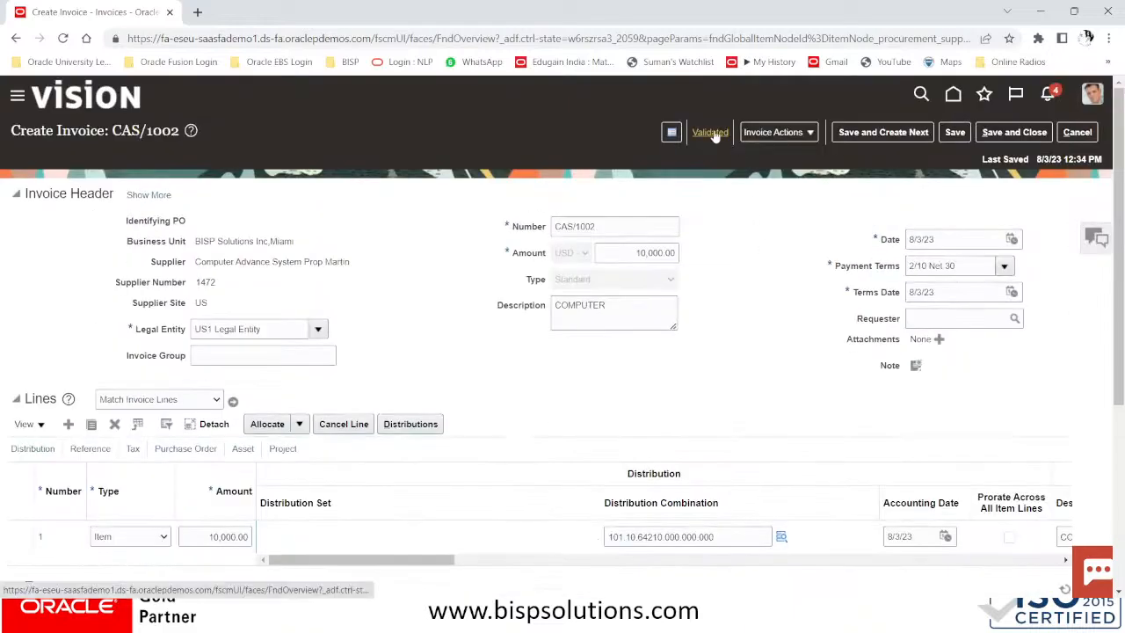
Run Calculate Tax on CAS/1002 and review the resulting Transaction Taxes
left_click(776, 131)
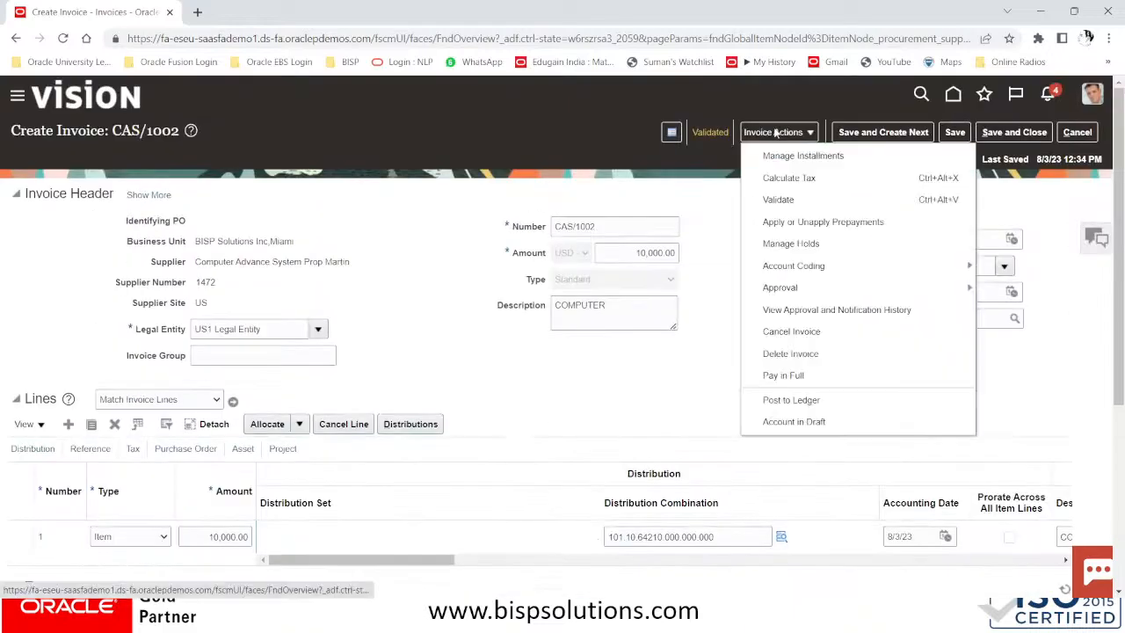
left_click(777, 178)
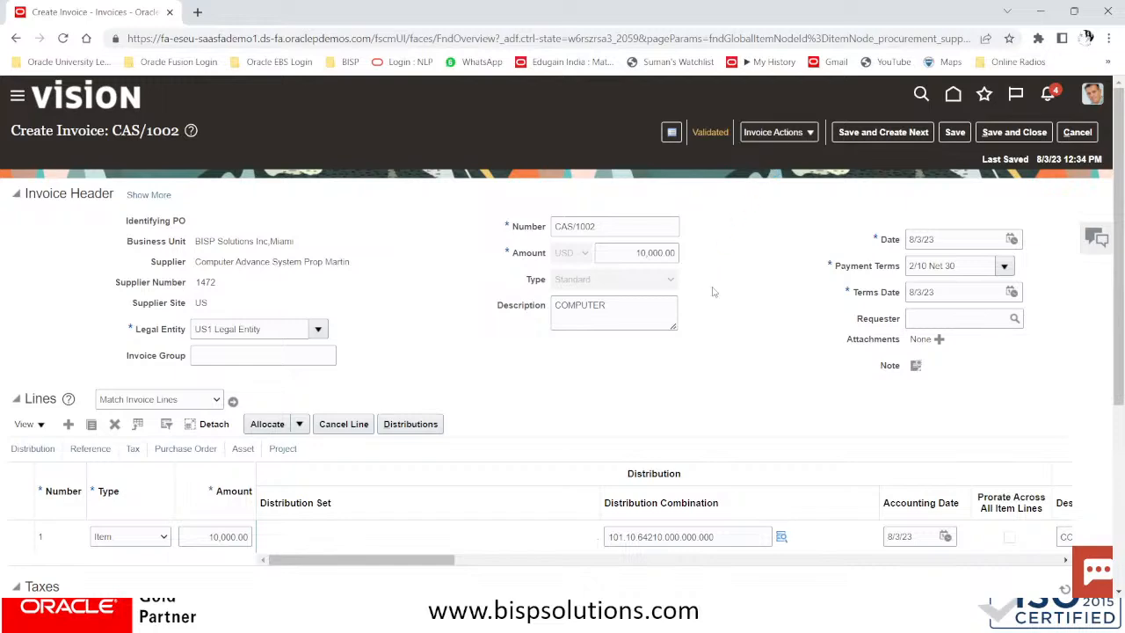
scroll(714, 292, "down", 4)
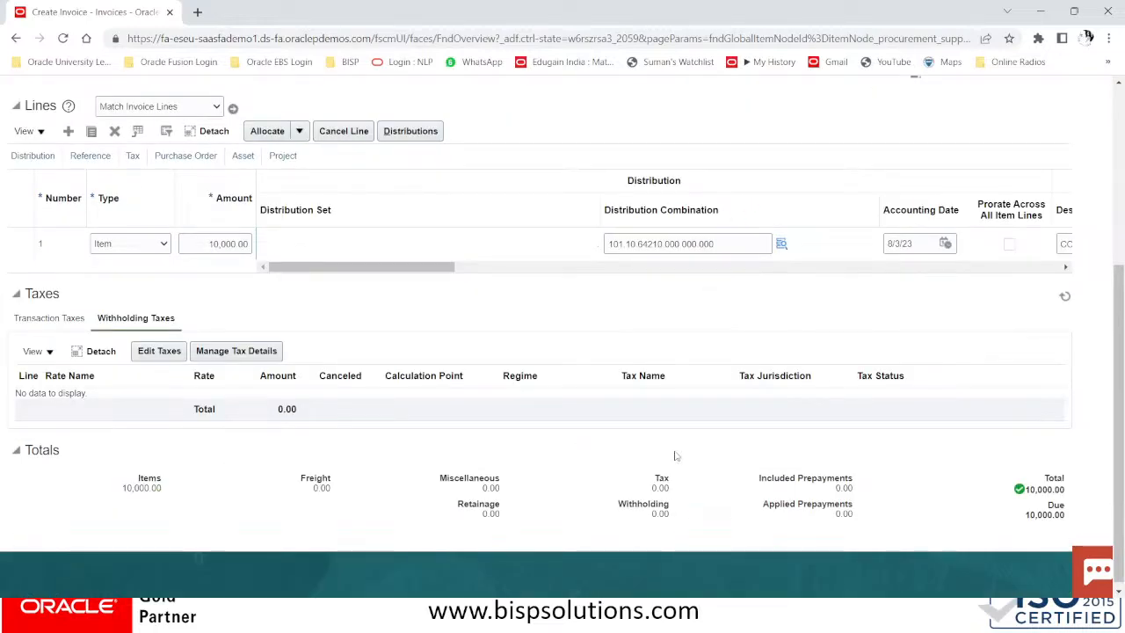
scroll(650, 483, "up", 2)
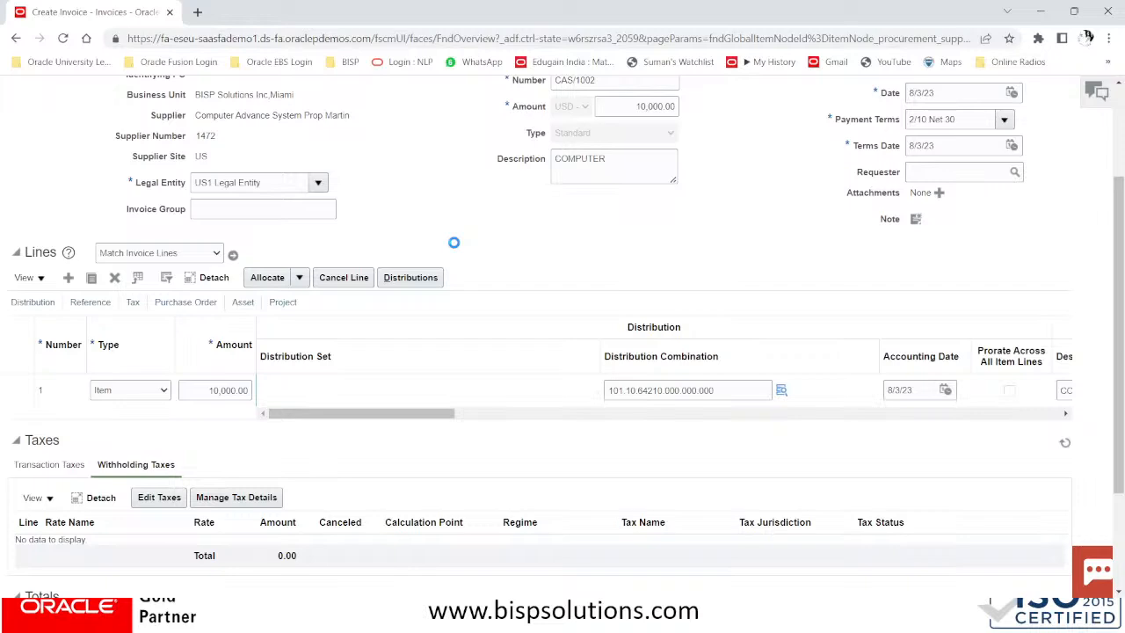
scroll(454, 243, "down", 3)
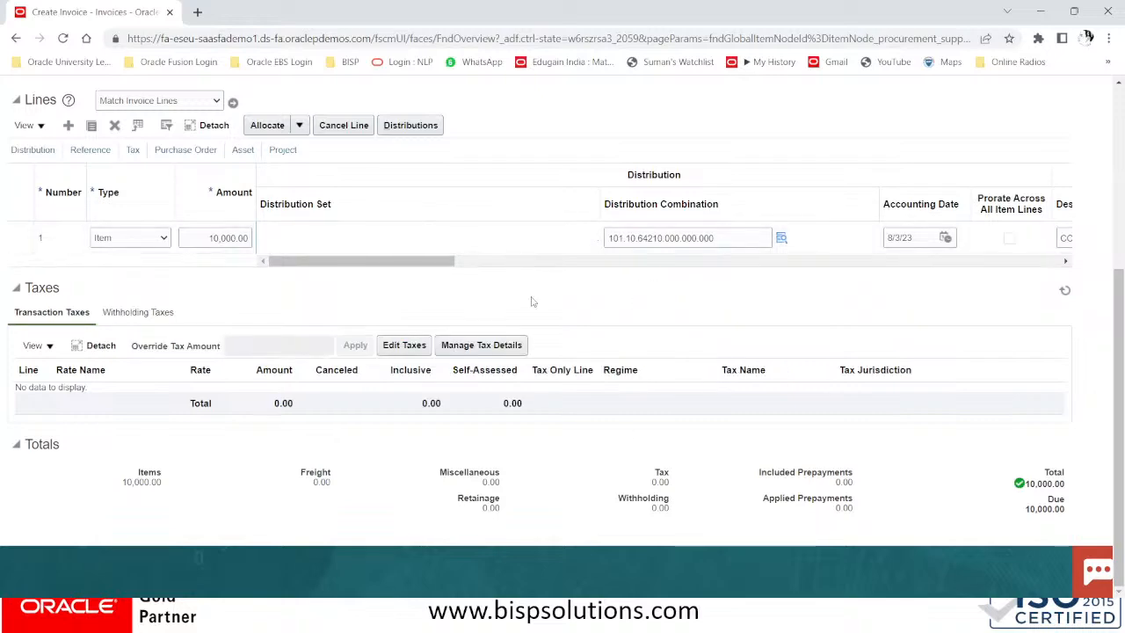
scroll(577, 322, "up", 6)
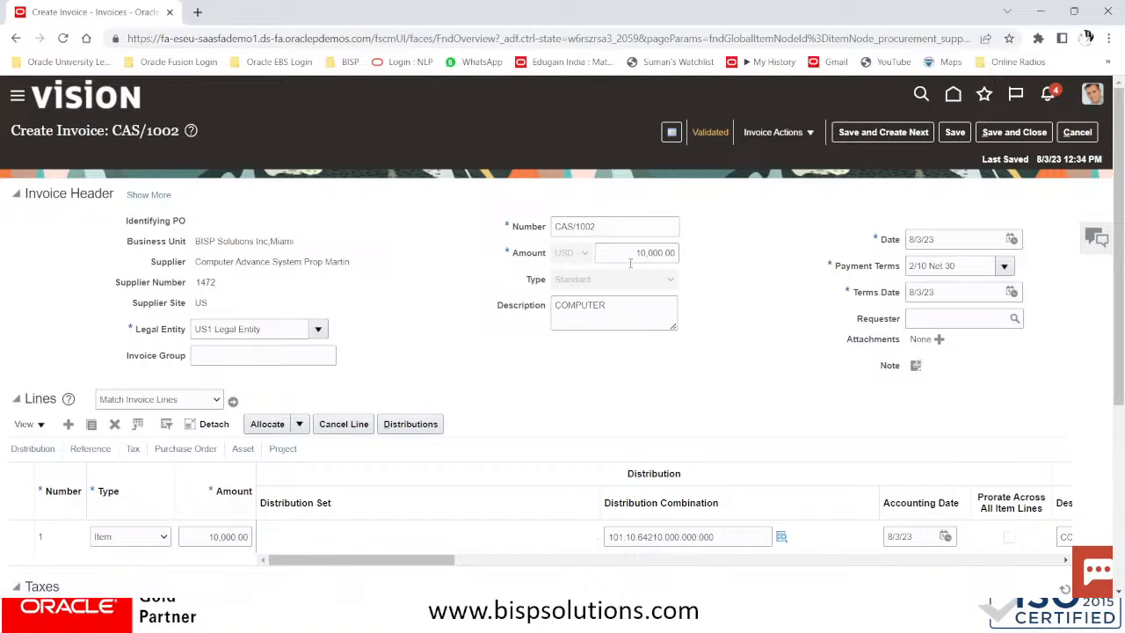
Confirm invoice number CAS/1002 and check that Withholding Taxes shows no lines
left_click(641, 225)
scroll(607, 310, "down", 3)
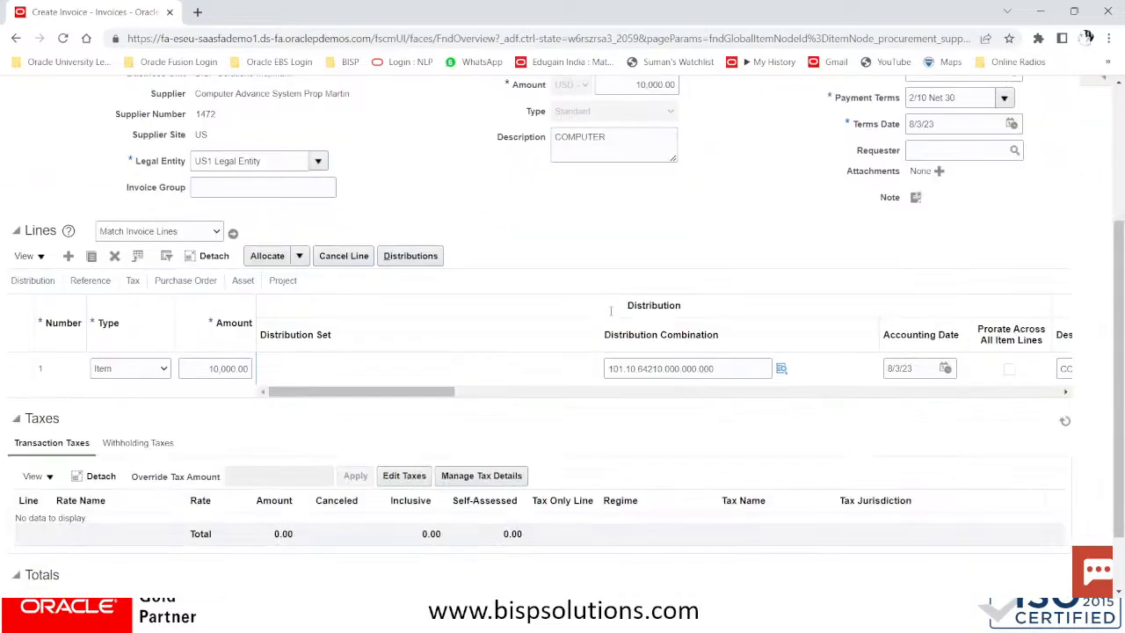
scroll(610, 309, "up", 3)
scroll(611, 309, "down", 3)
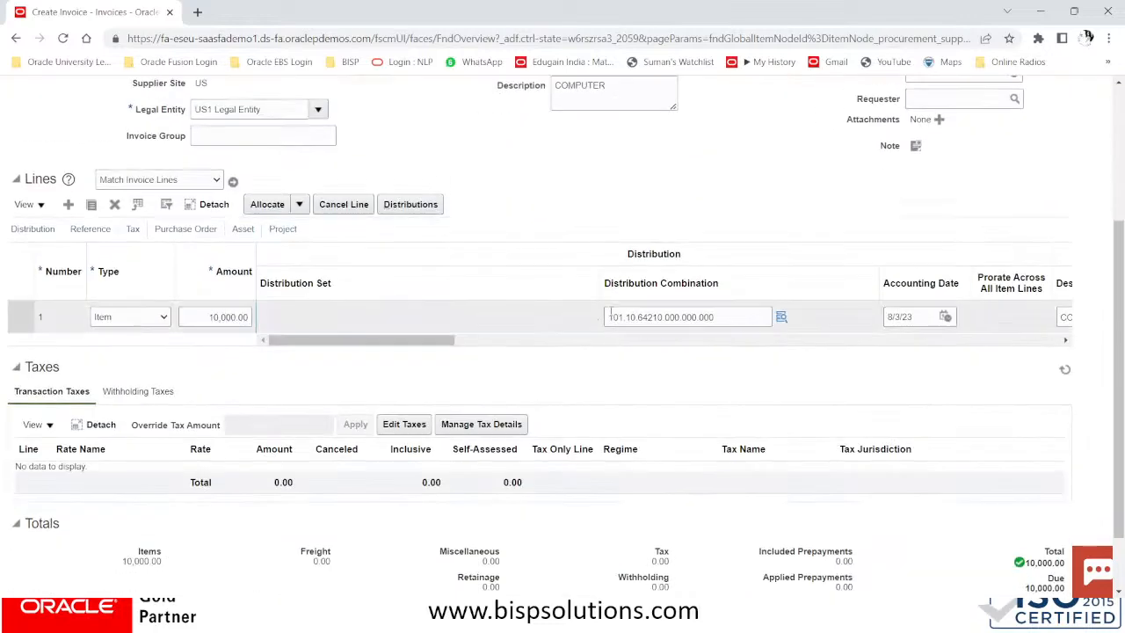
scroll(611, 316, "down", 1)
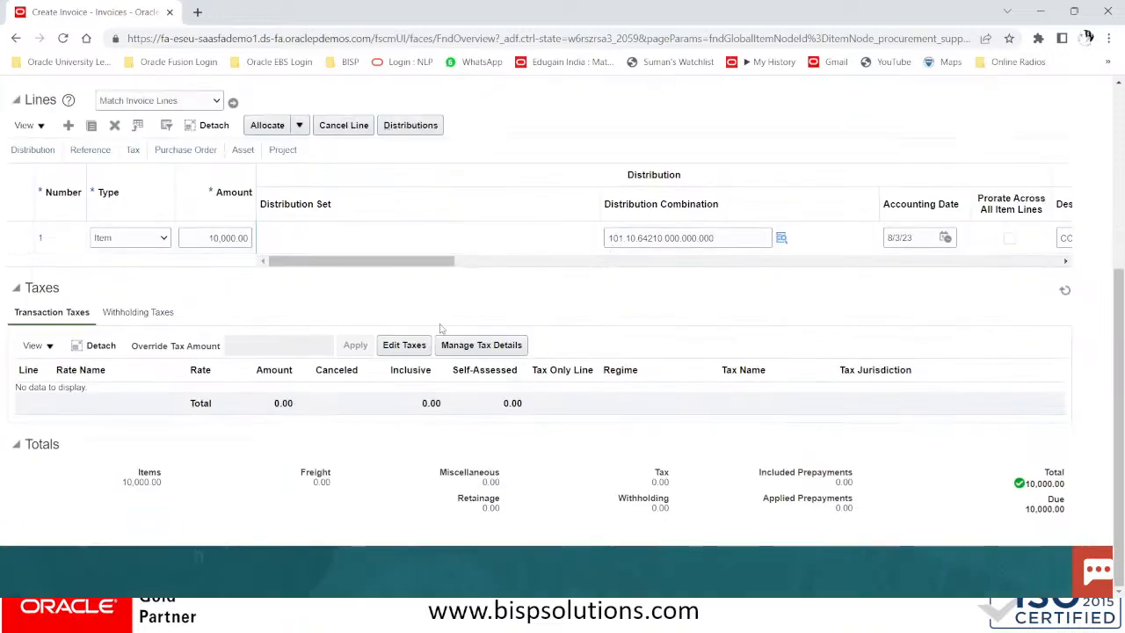
left_click(138, 313)
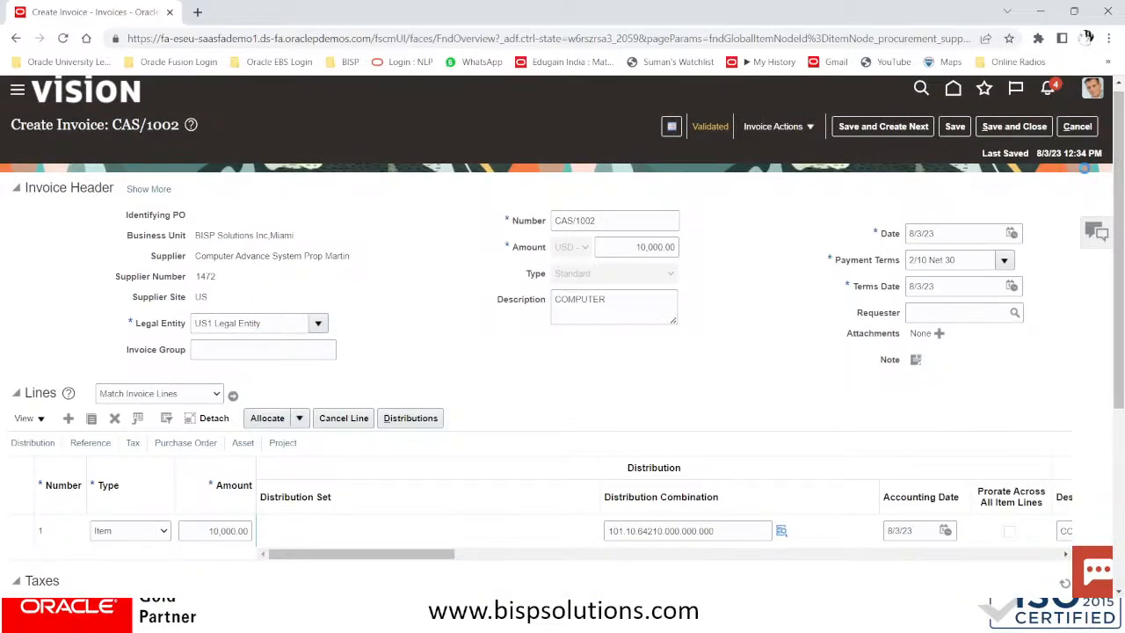
Begin a new invoice for supplier Computer Advance System with supplier site NY#US
left_click(1076, 130)
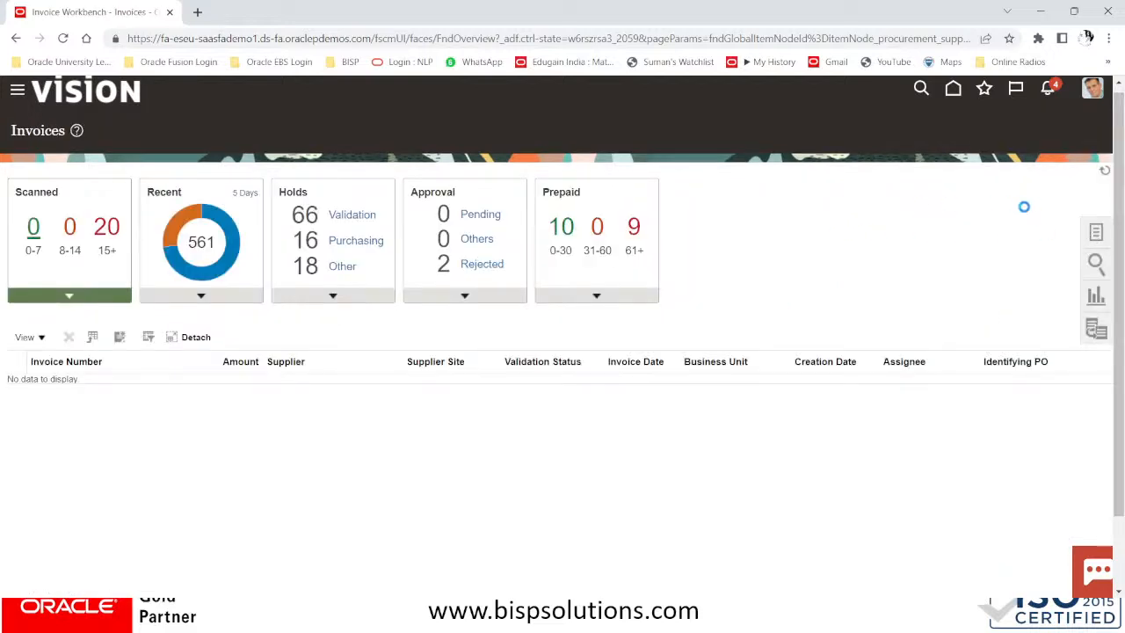
left_click(1096, 232)
left_click(991, 137)
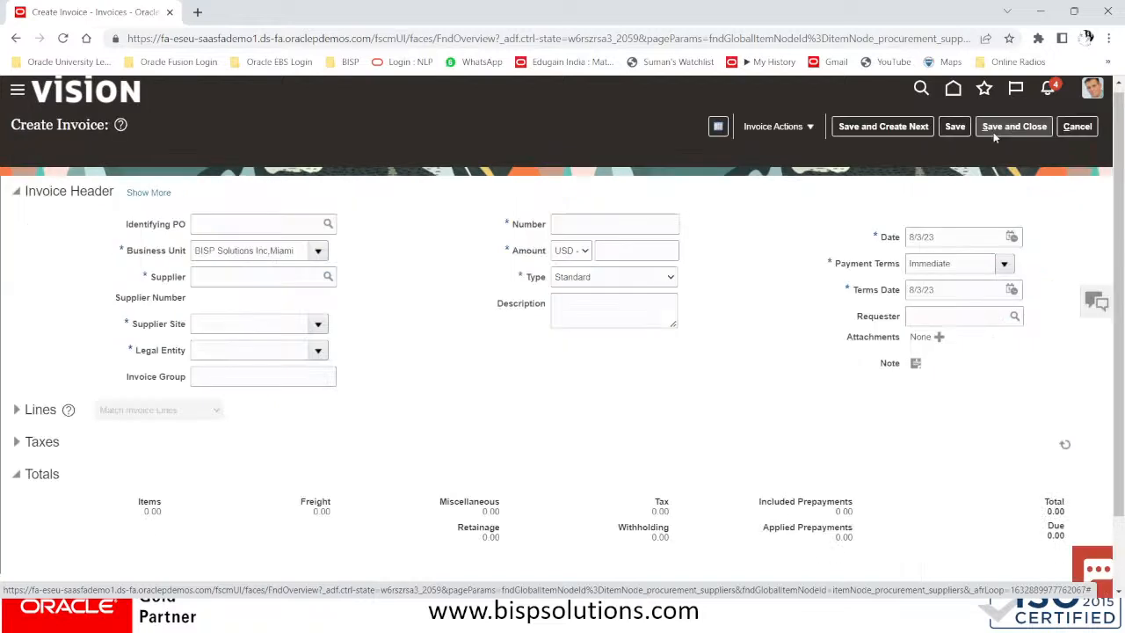
left_click(225, 273)
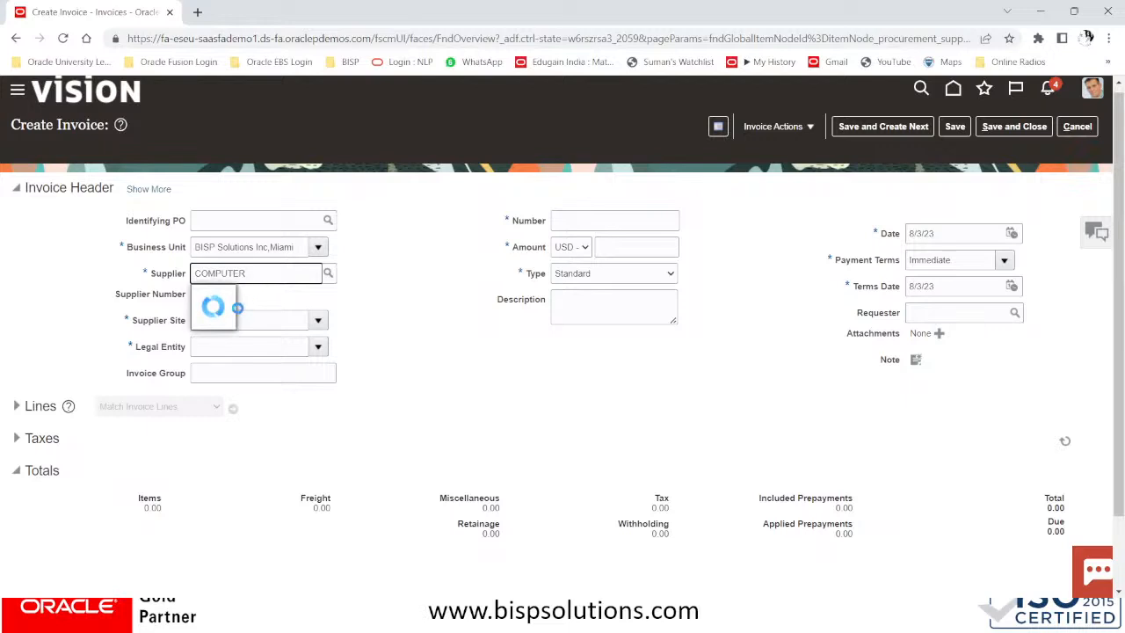
left_click(261, 297)
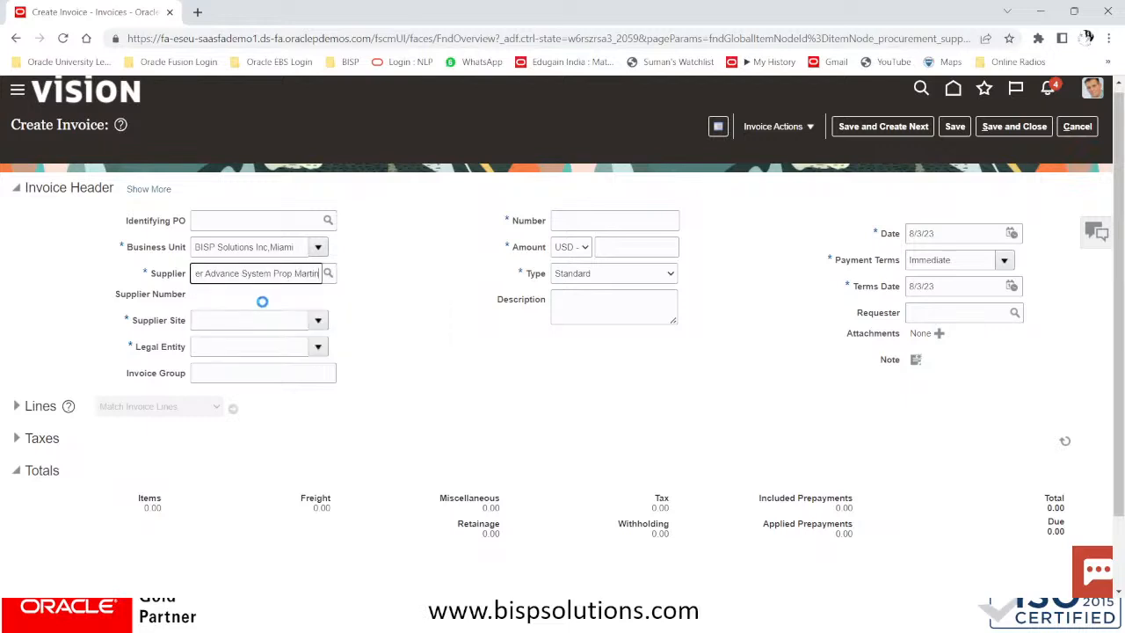
left_click(247, 320)
left_click(318, 320)
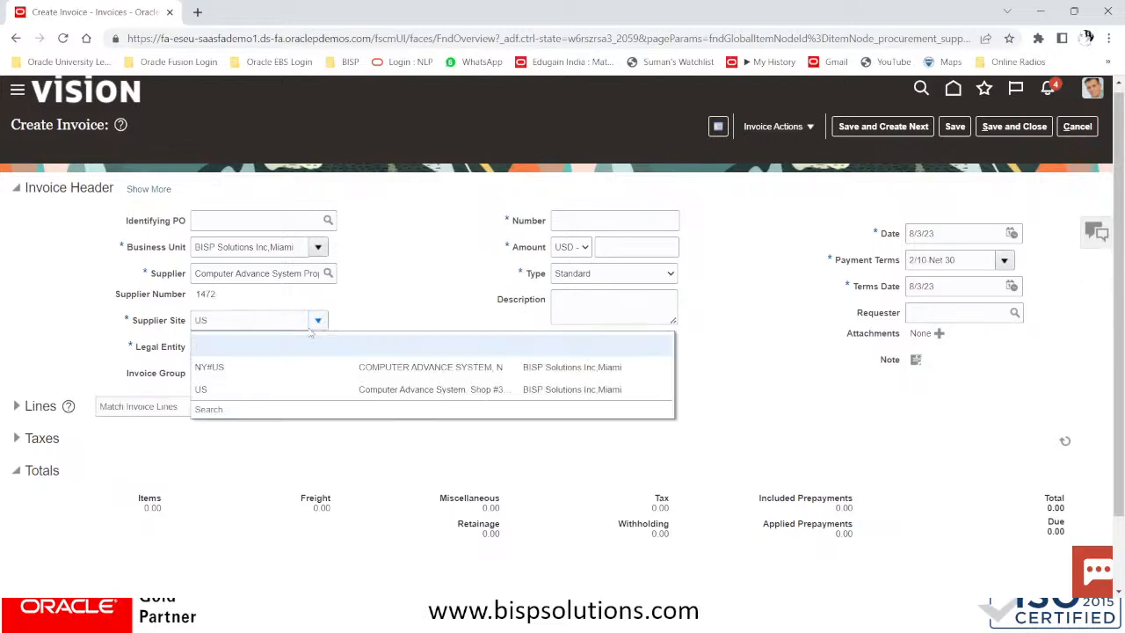
left_click(222, 367)
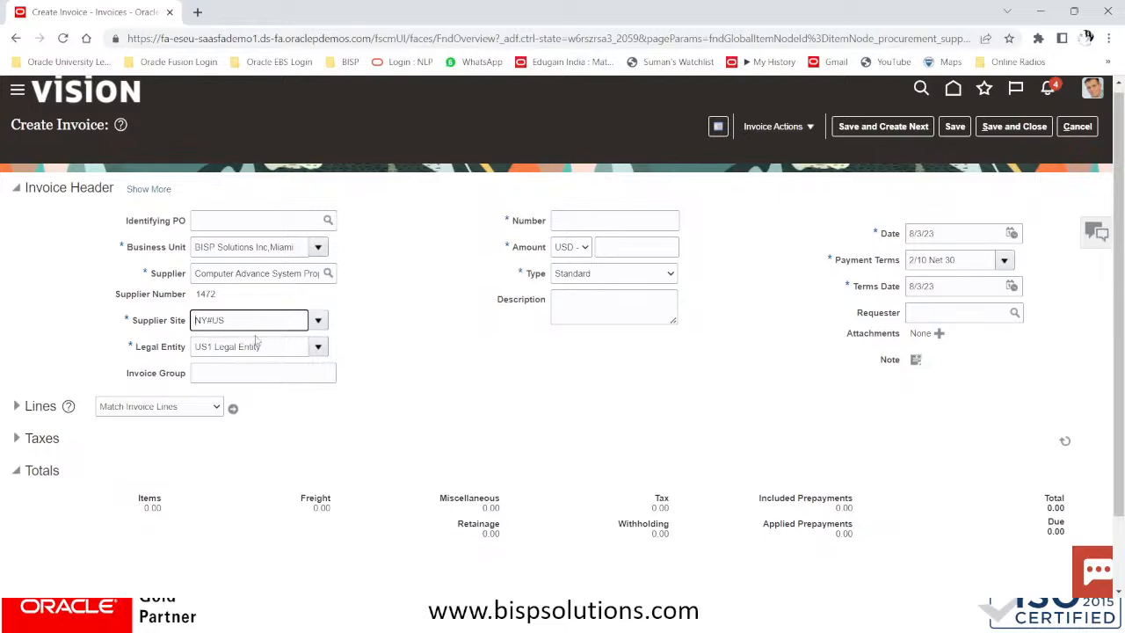
Enter number CAS/1005, amount 10,000.00, type Standard, description COMPUTER, and expand Lines
left_click(597, 221)
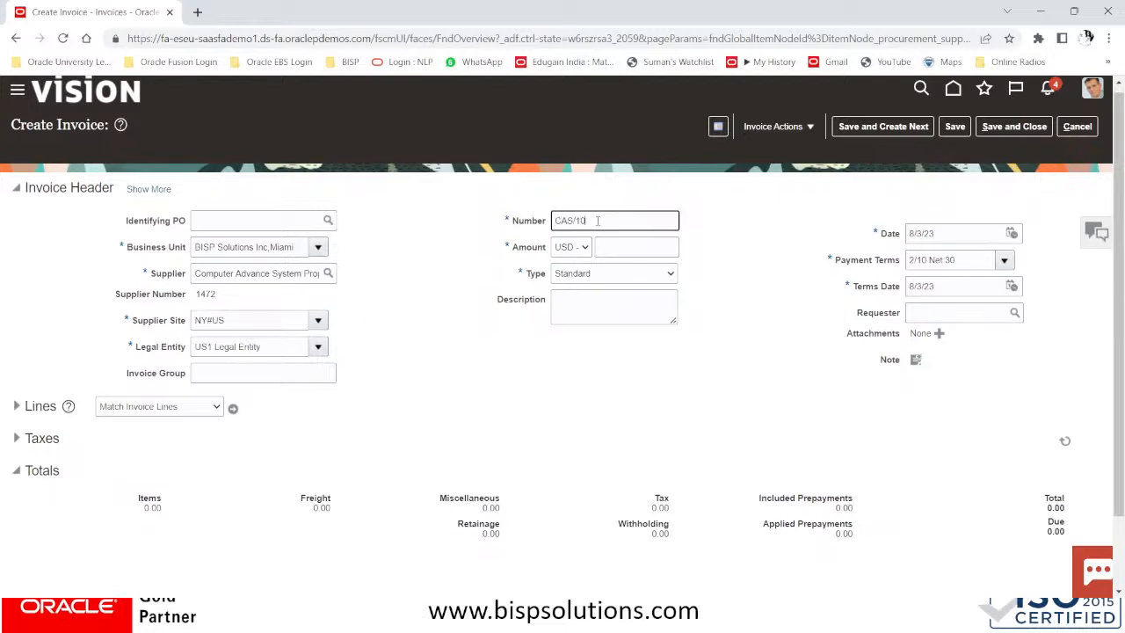
left_click(658, 246)
type("10000")
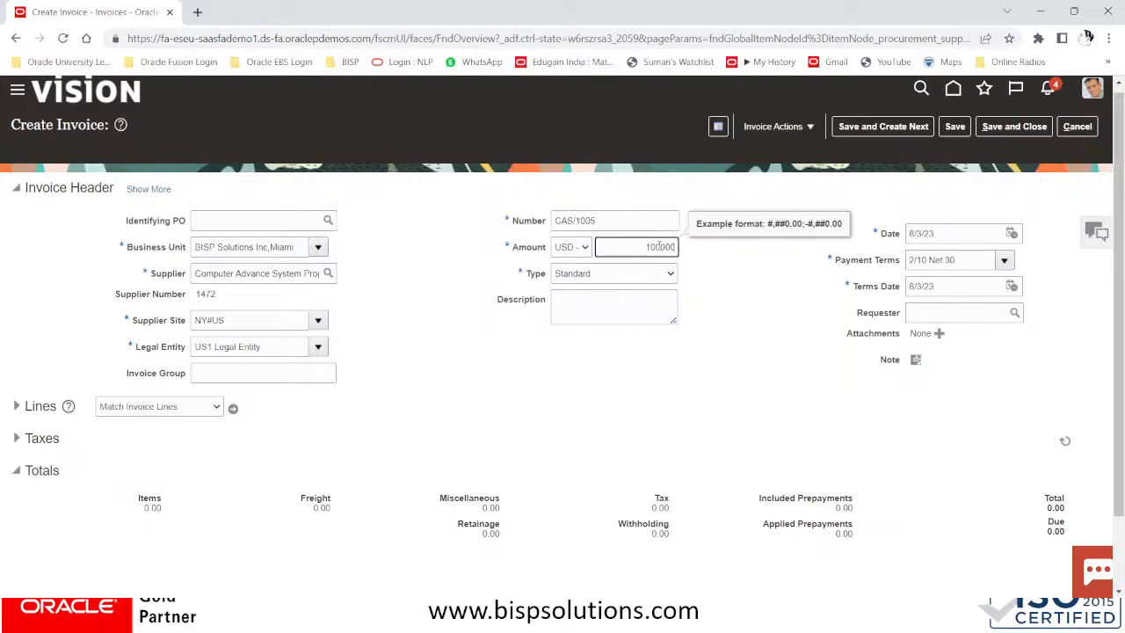
left_click(653, 278)
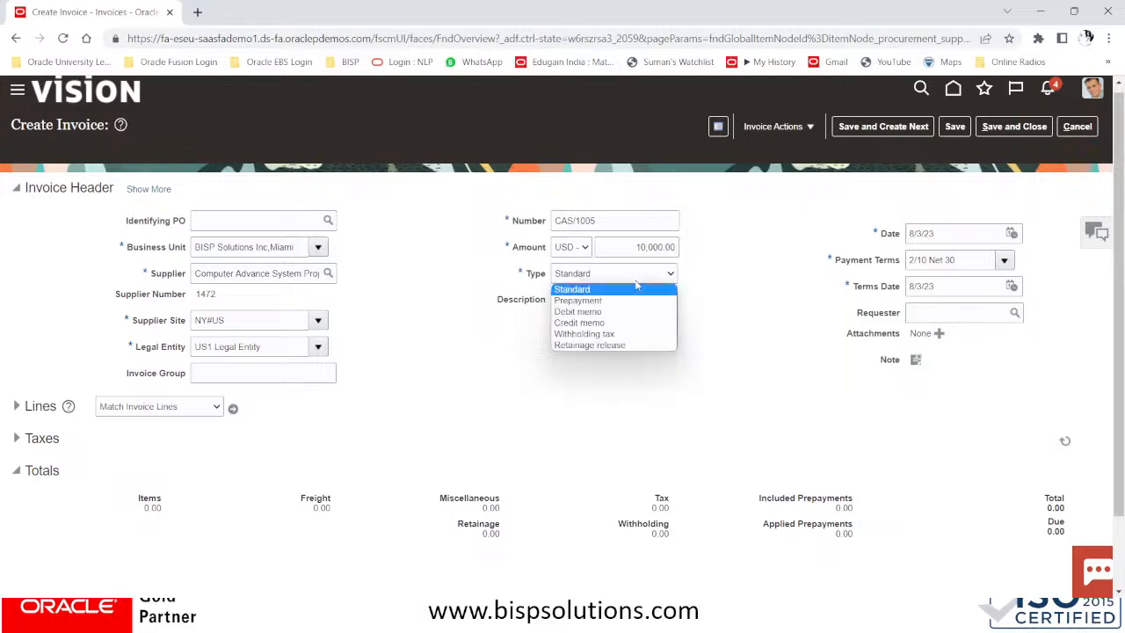
left_click(649, 277)
left_click(598, 302)
type("COMPUTER")
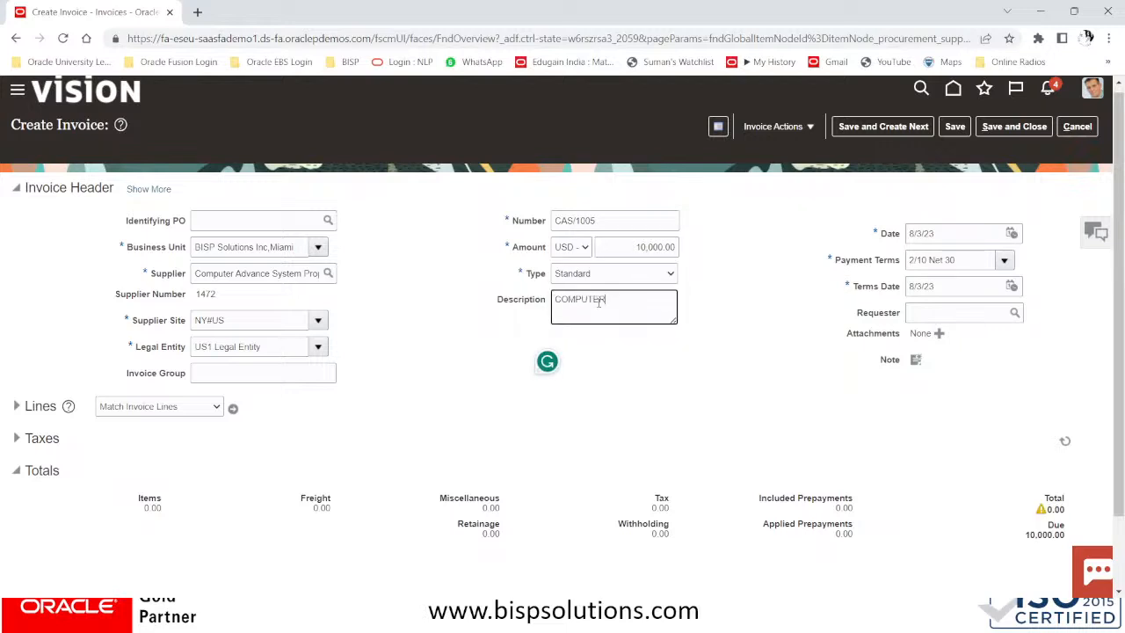
scroll(506, 421, "down", 1)
left_click(18, 322)
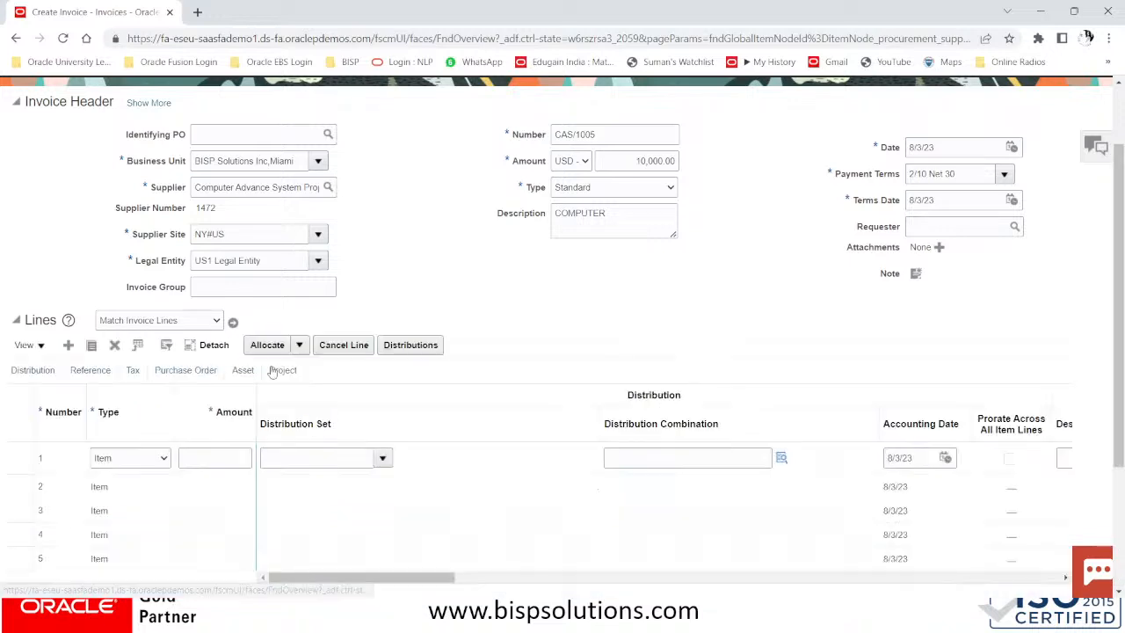
Enter 10,000.00 on CAS/1005 line 1, charged to account 64210 Computer Supplies (101.10.64210.000.000.000)
left_click(207, 455)
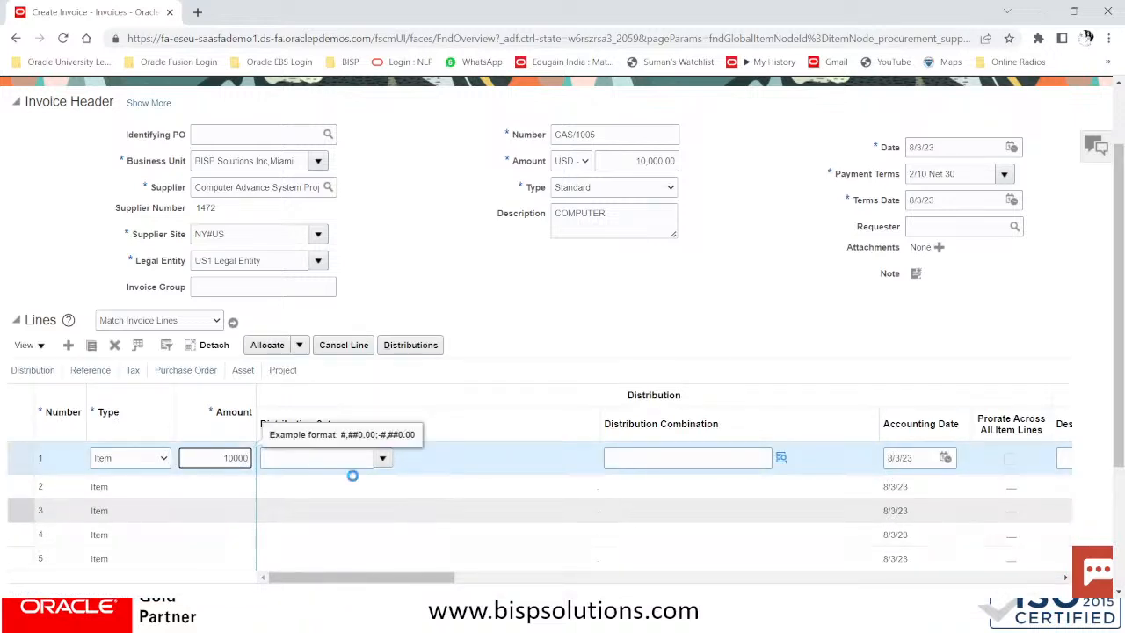
left_click(747, 459)
left_click(781, 459)
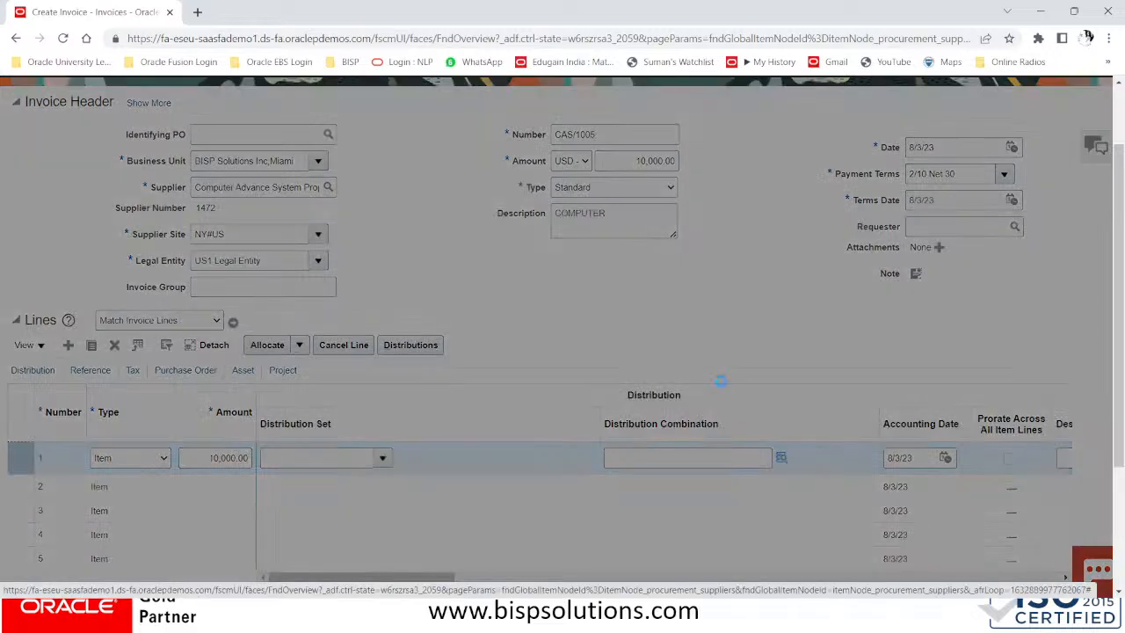
left_click(578, 345)
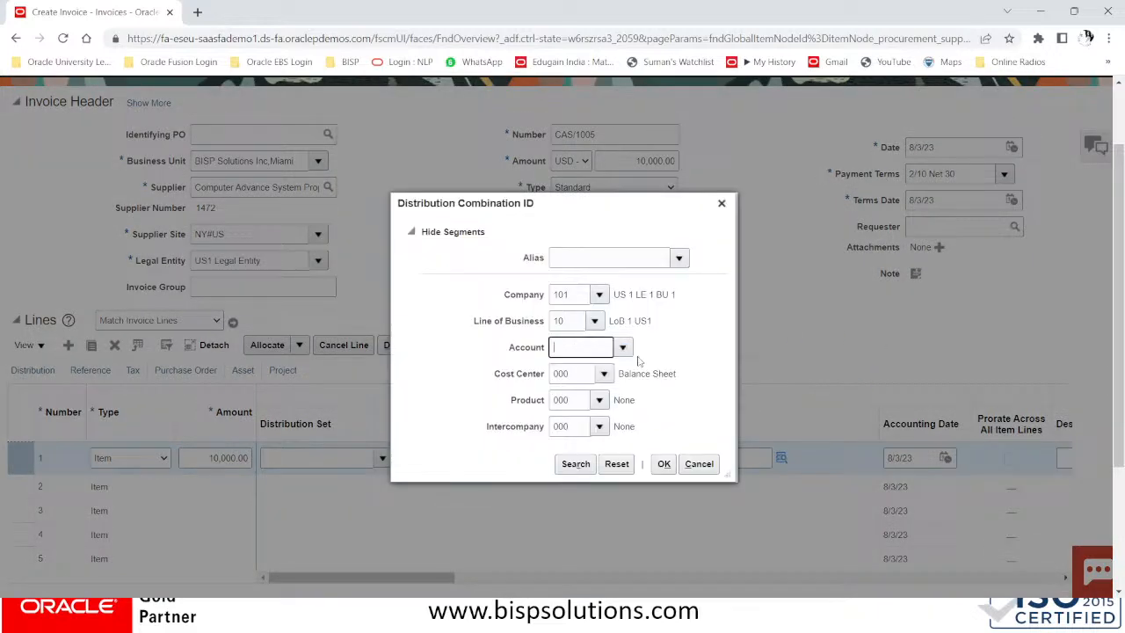
left_click(622, 347)
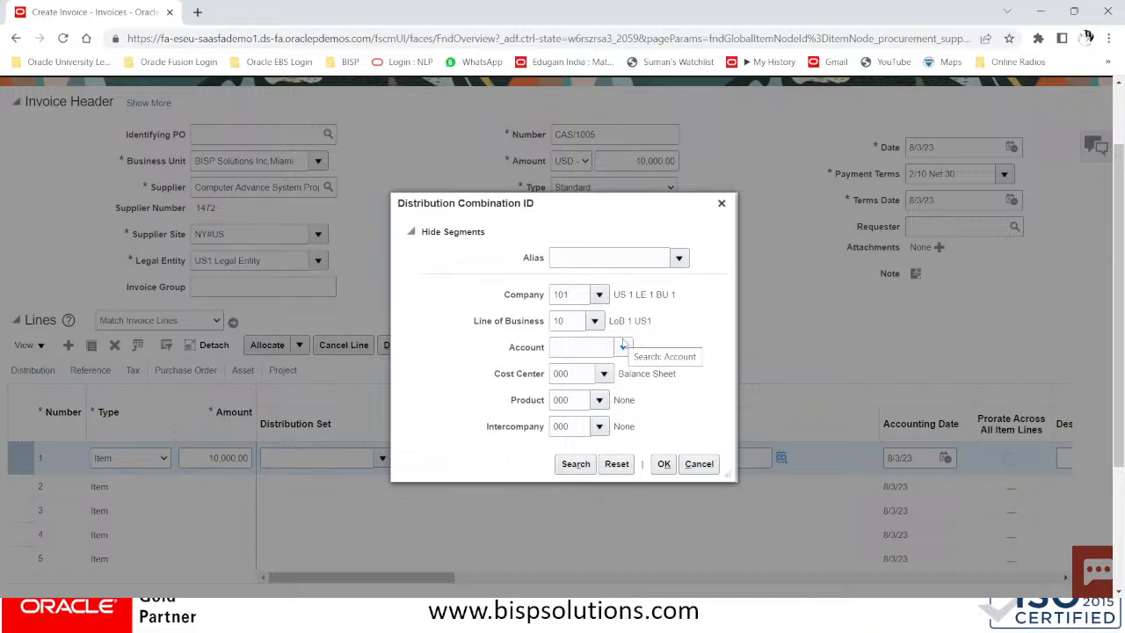
left_click(641, 373)
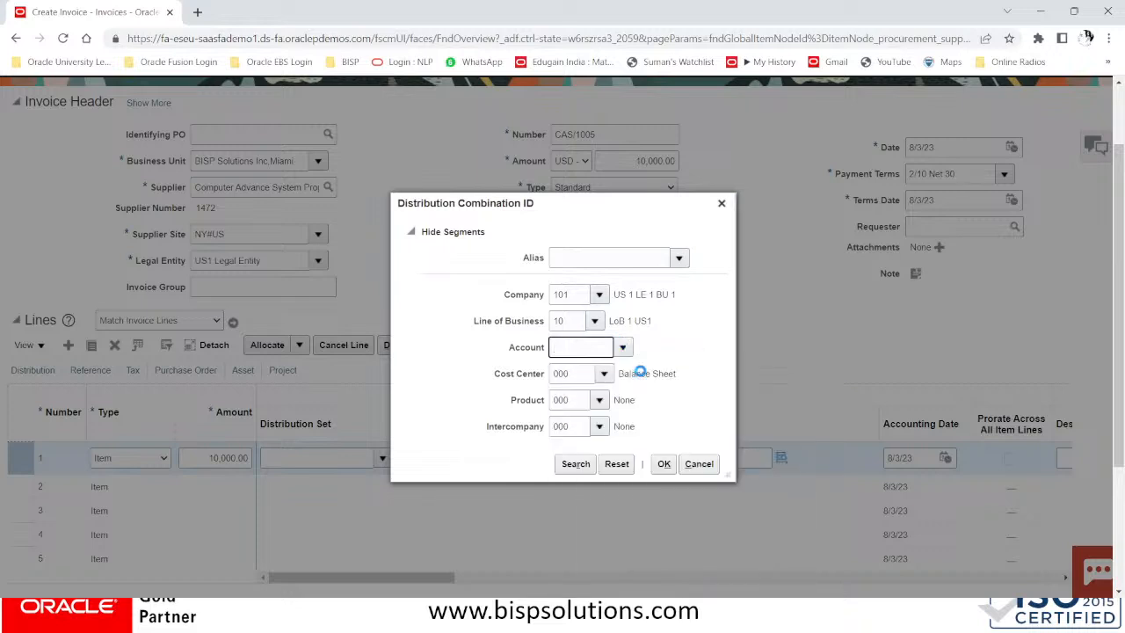
left_click(665, 466)
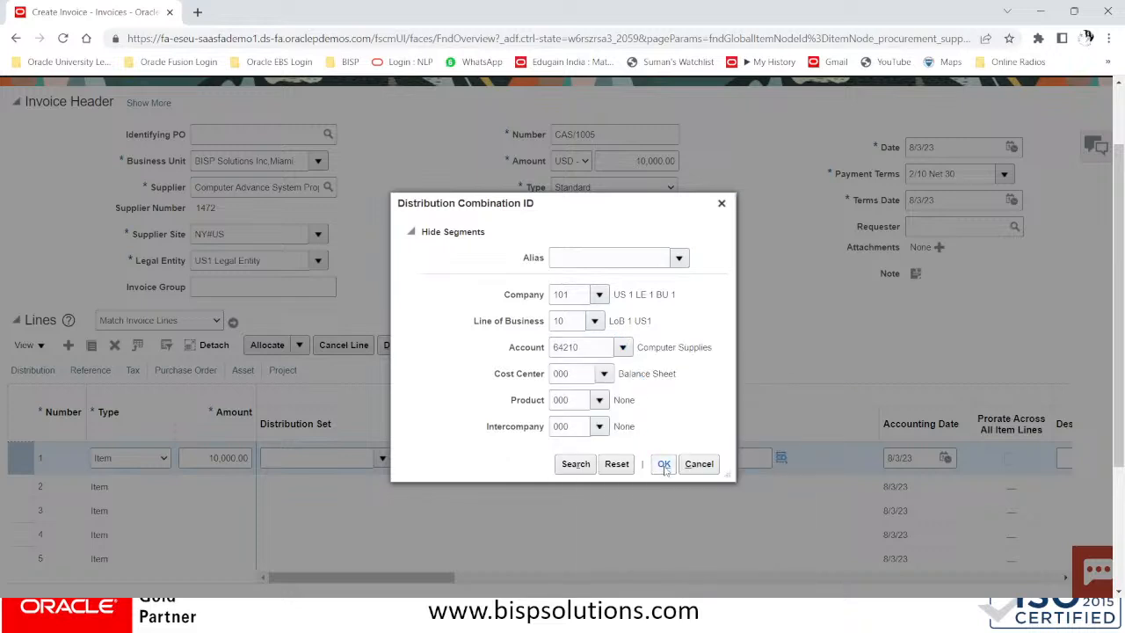
scroll(670, 466, "down", 3)
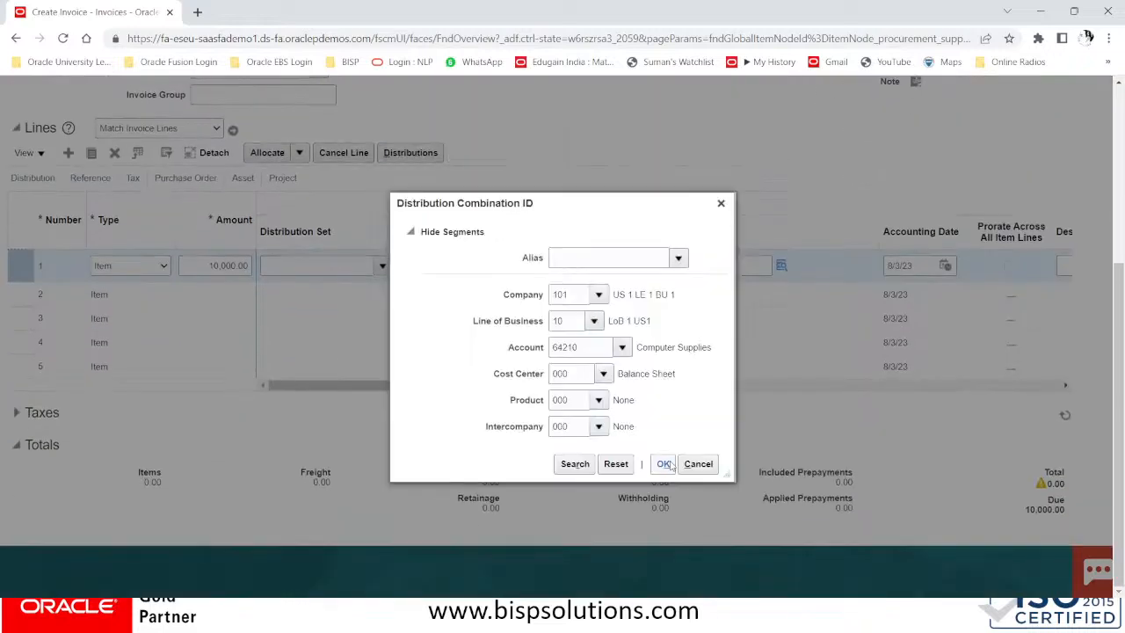
left_click(664, 464)
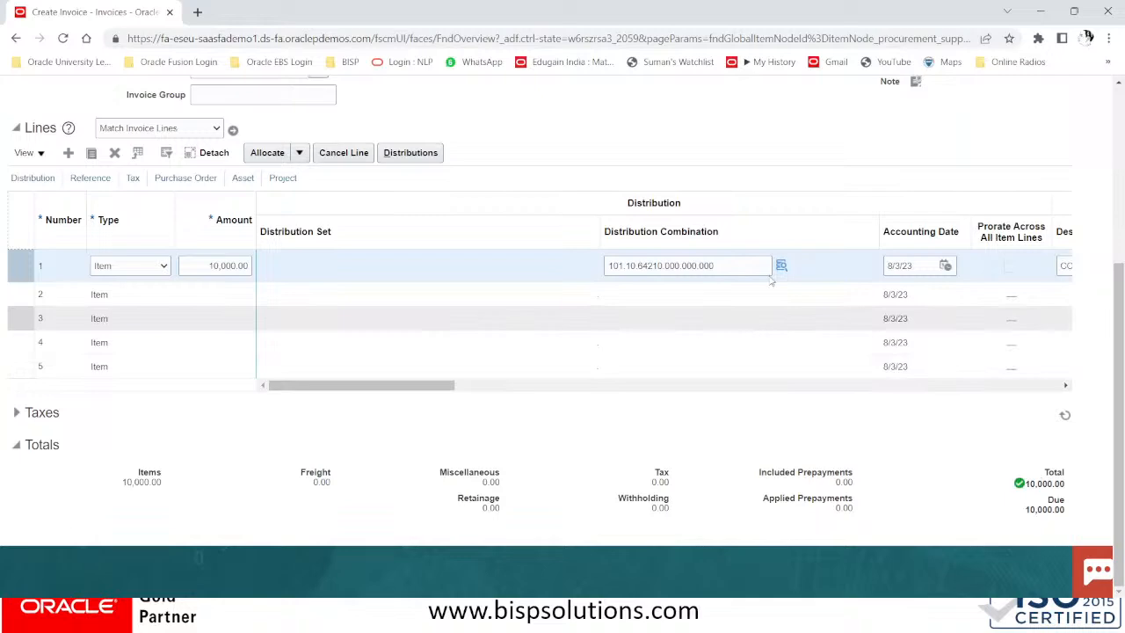
scroll(884, 195, "up", 5)
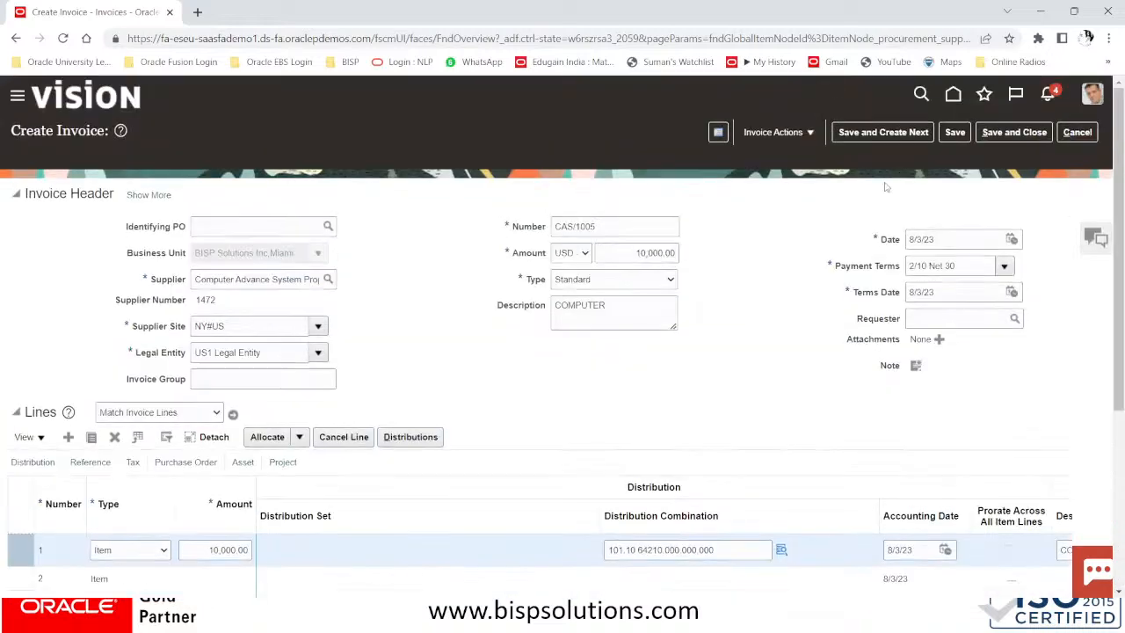
Save CAS/1005 and continue past the warning that it may duplicate CAS/1002
left_click(955, 132)
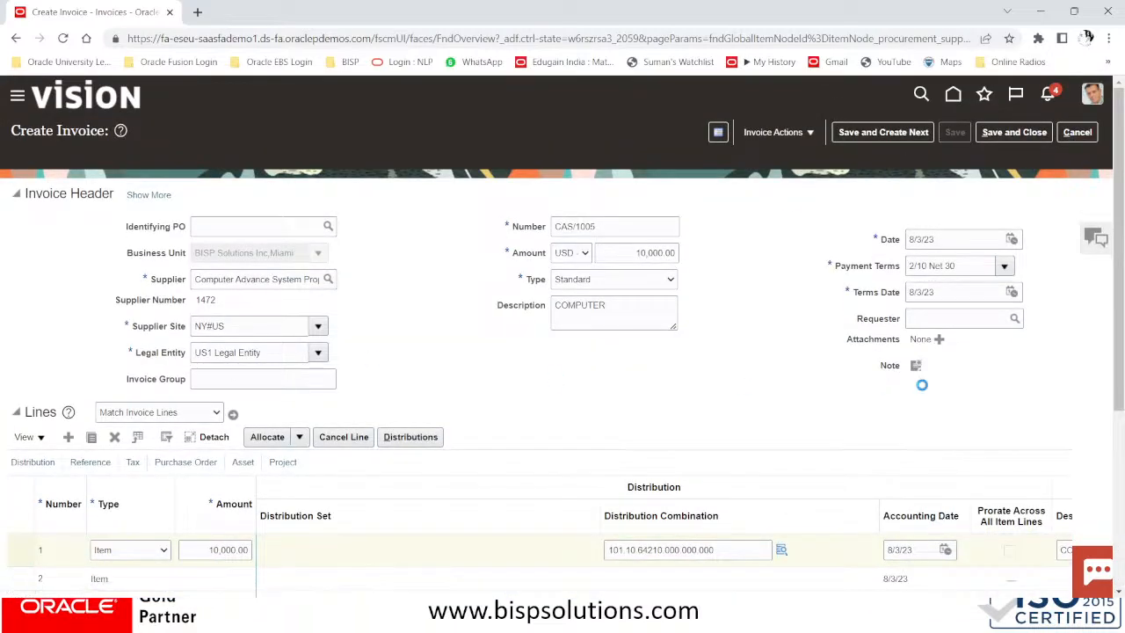
scroll(917, 370, "down", 3)
scroll(923, 389, "up", 3)
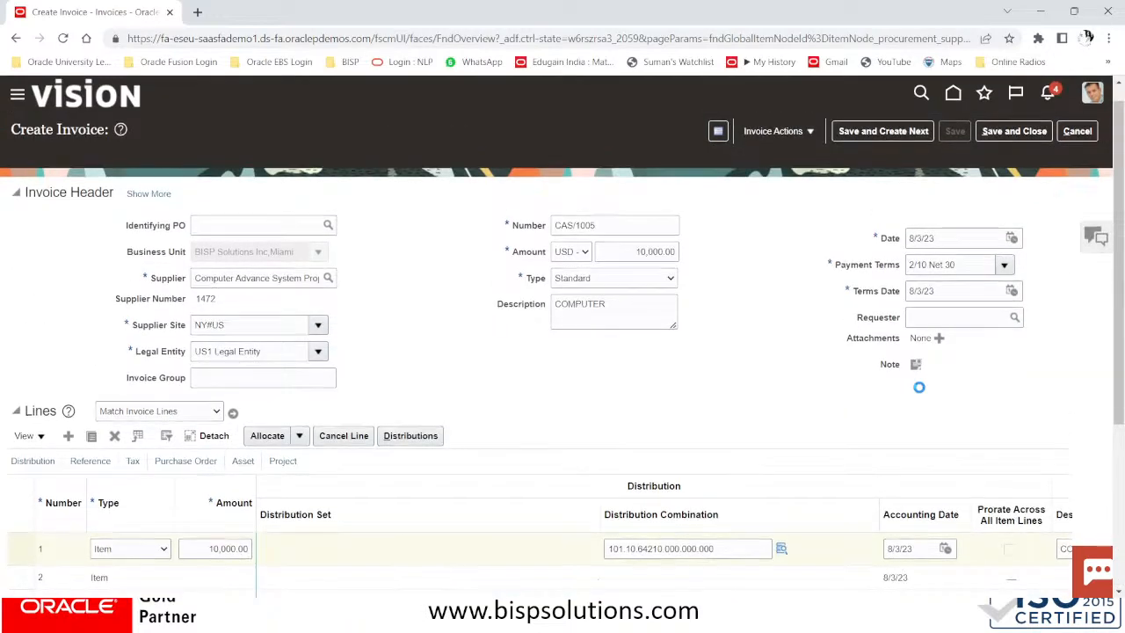
scroll(919, 387, "down", 3)
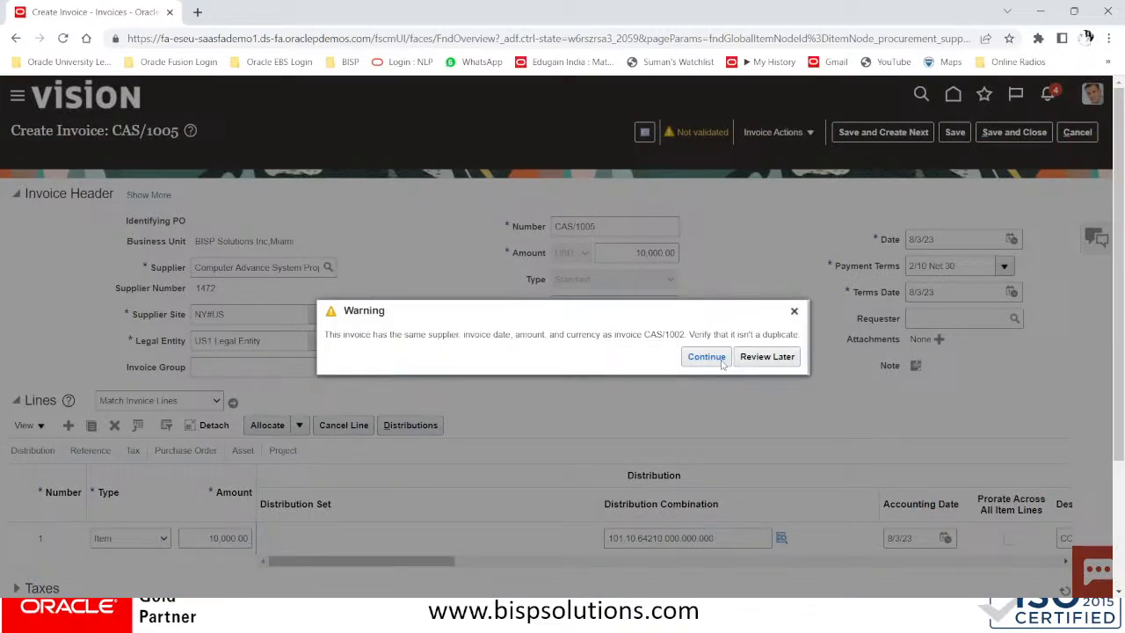
left_click(754, 356)
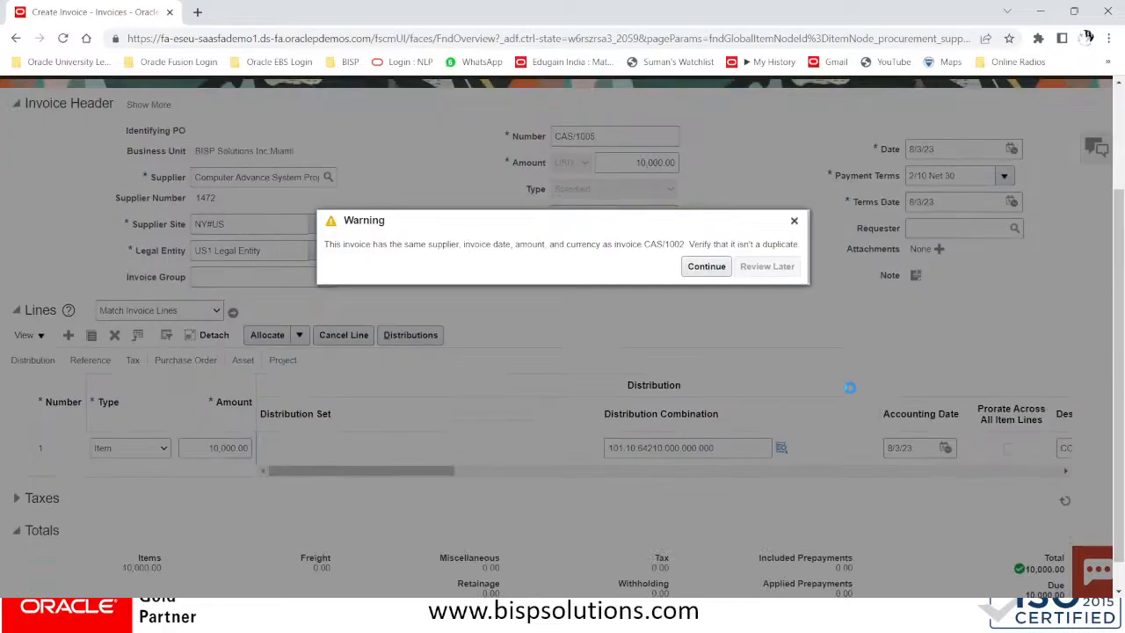
left_click(709, 359)
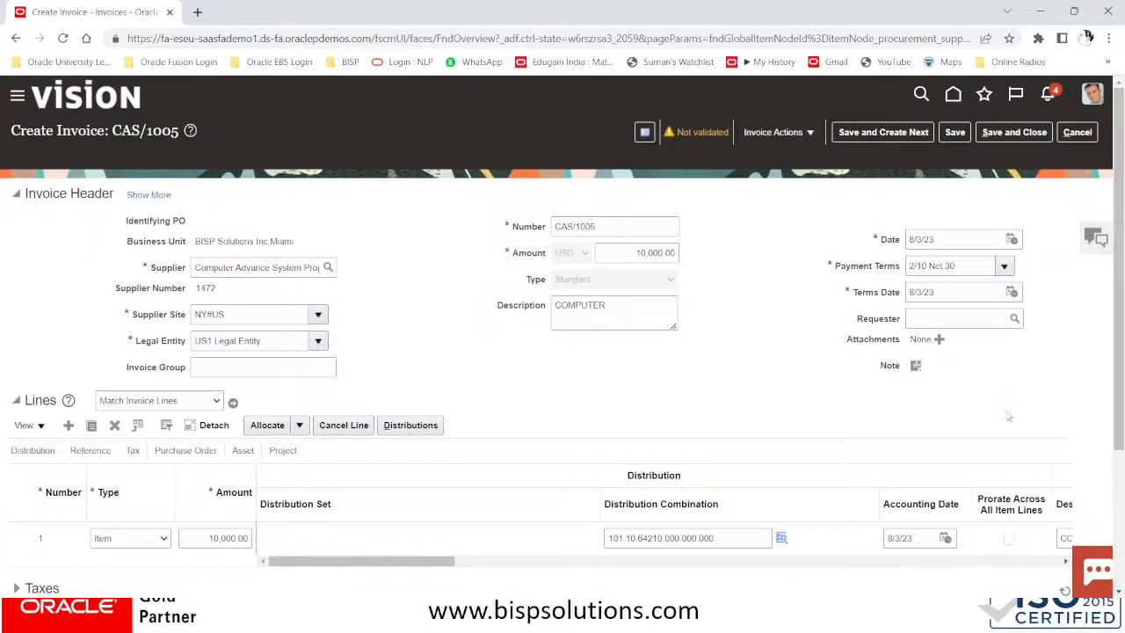
Recalculate CAS/1005 totals to 750.00 withholding and 9,250.00 due, then expand Taxes
scroll(879, 409, "down", 3)
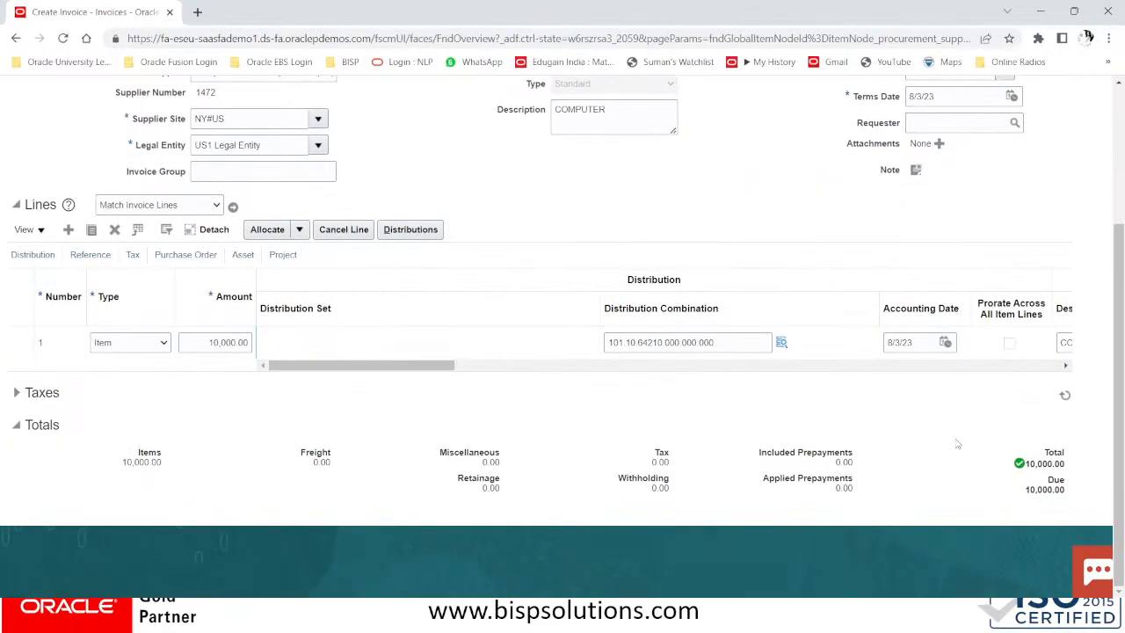
scroll(959, 422, "down", 3)
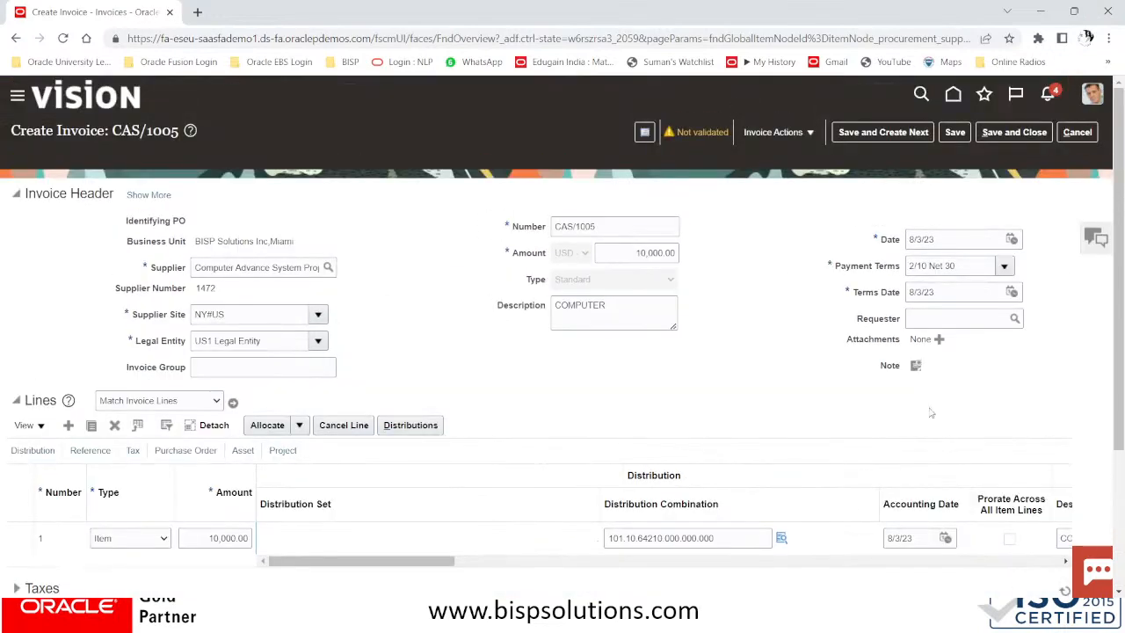
scroll(1011, 413, "down", 4)
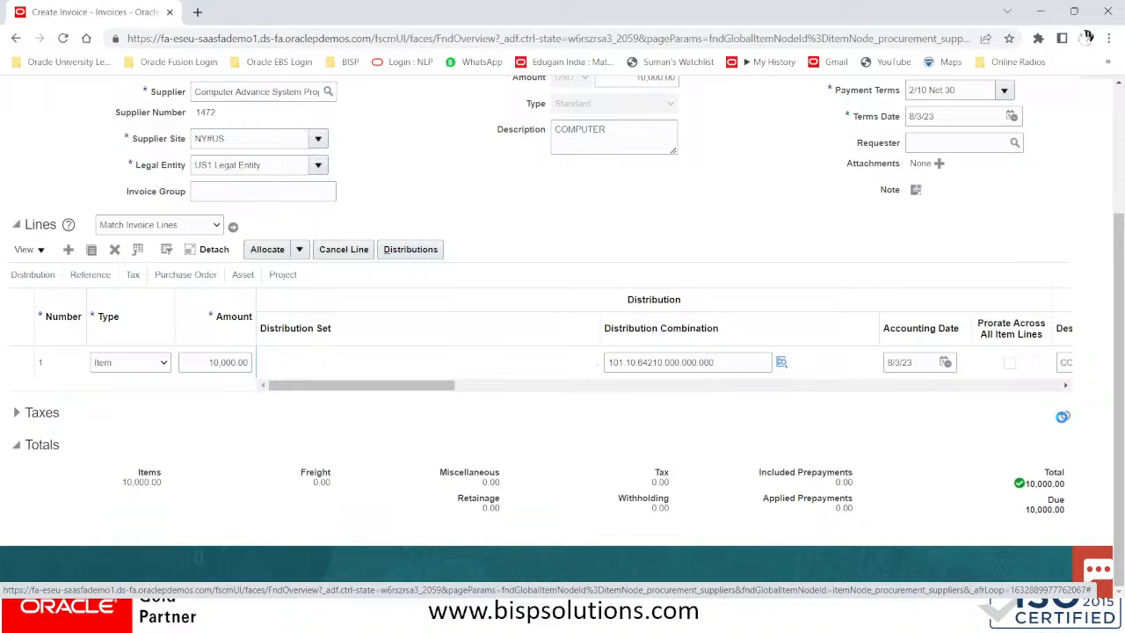
left_click(1063, 417)
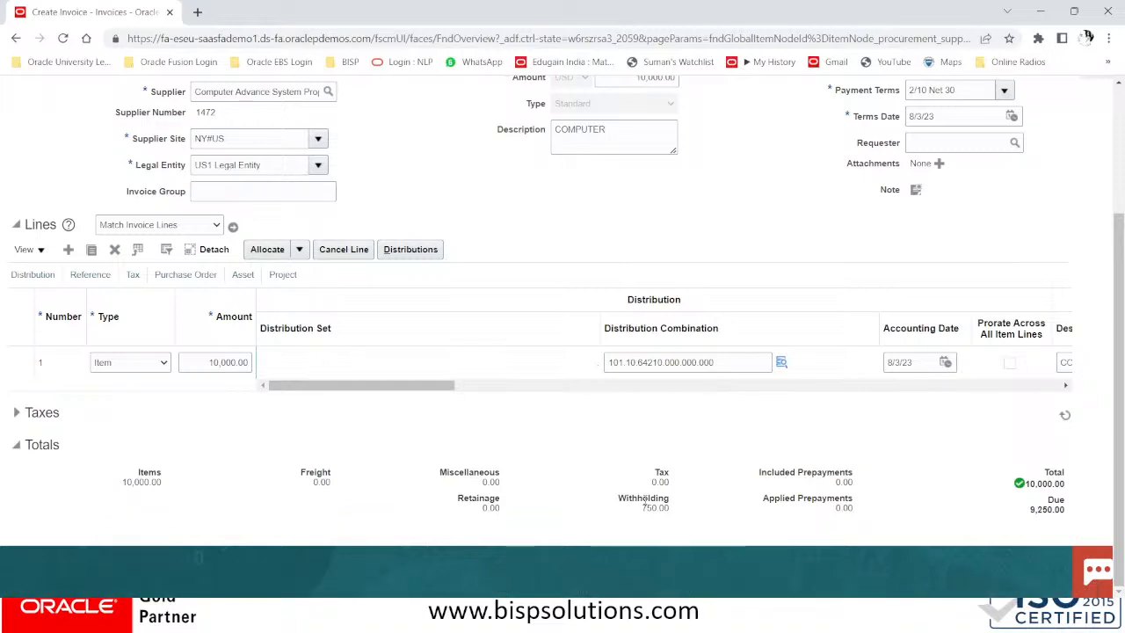
left_click_drag(630, 508, 718, 509)
left_click(673, 478)
scroll(684, 484, "up", 3)
scroll(688, 480, "down", 2)
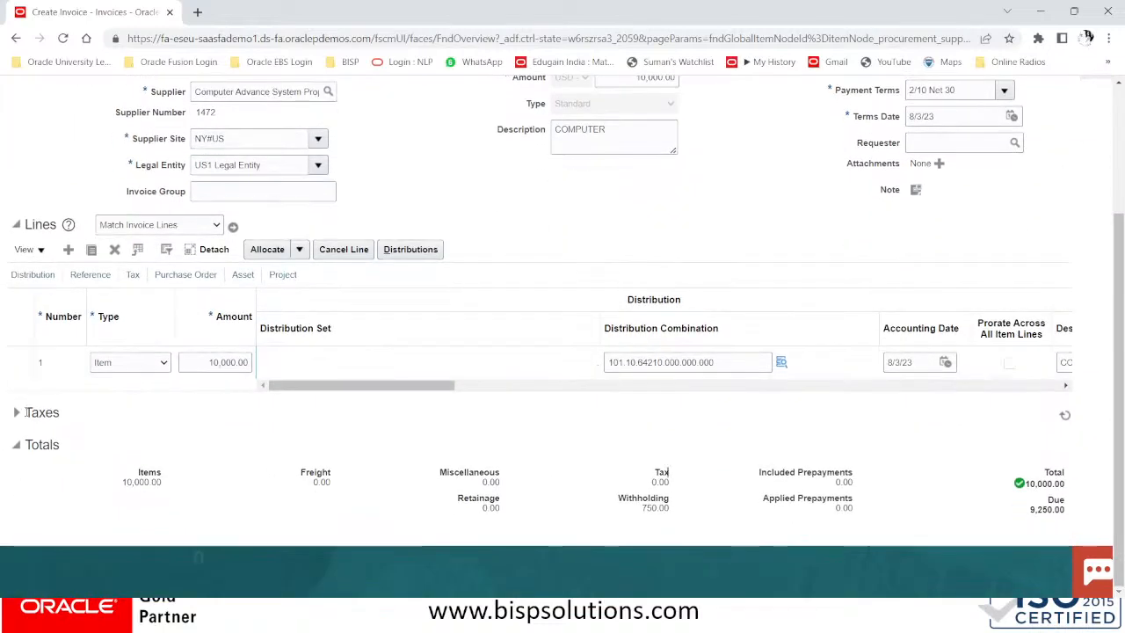
left_click(16, 412)
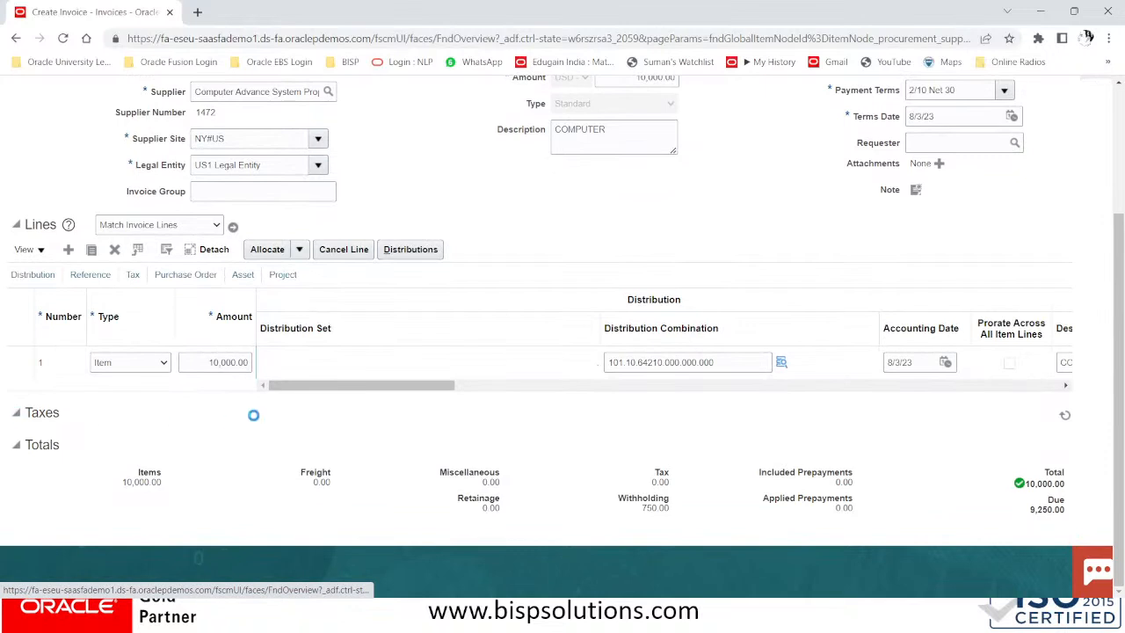
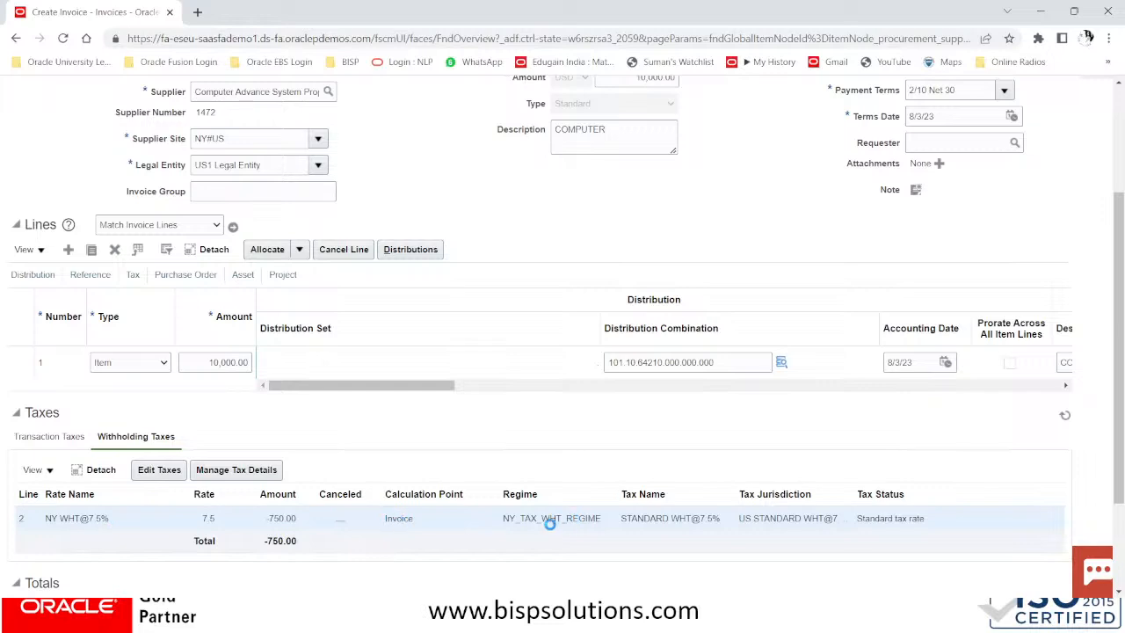
Validate invoice CAS/1005 from the Invoice Actions menu
scroll(568, 519, "down", 2)
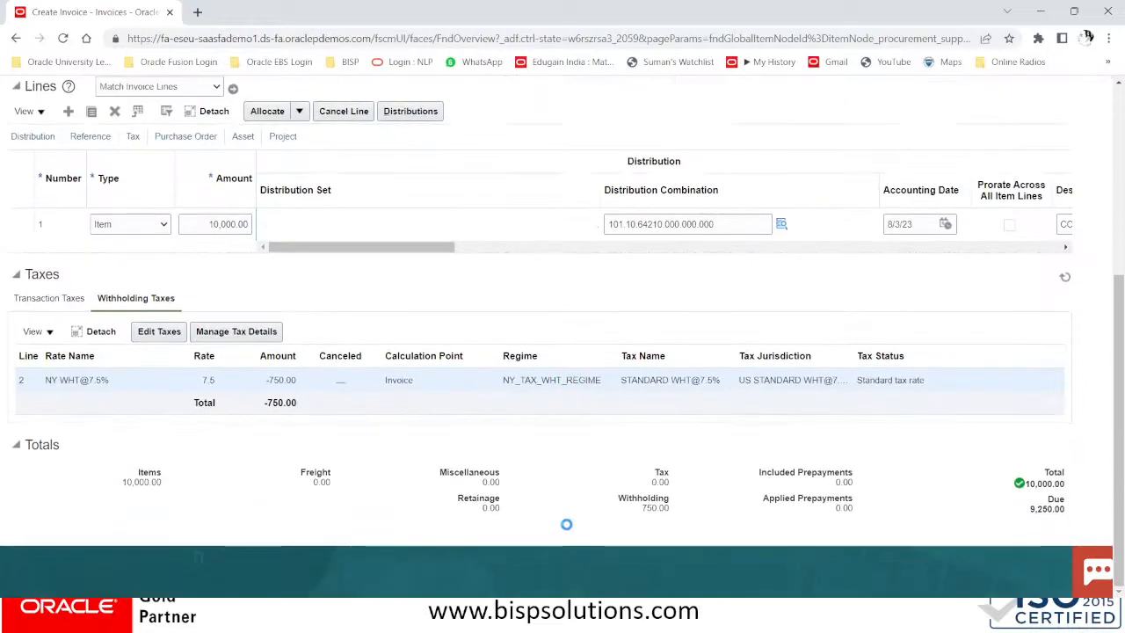
scroll(566, 524, "up", 5)
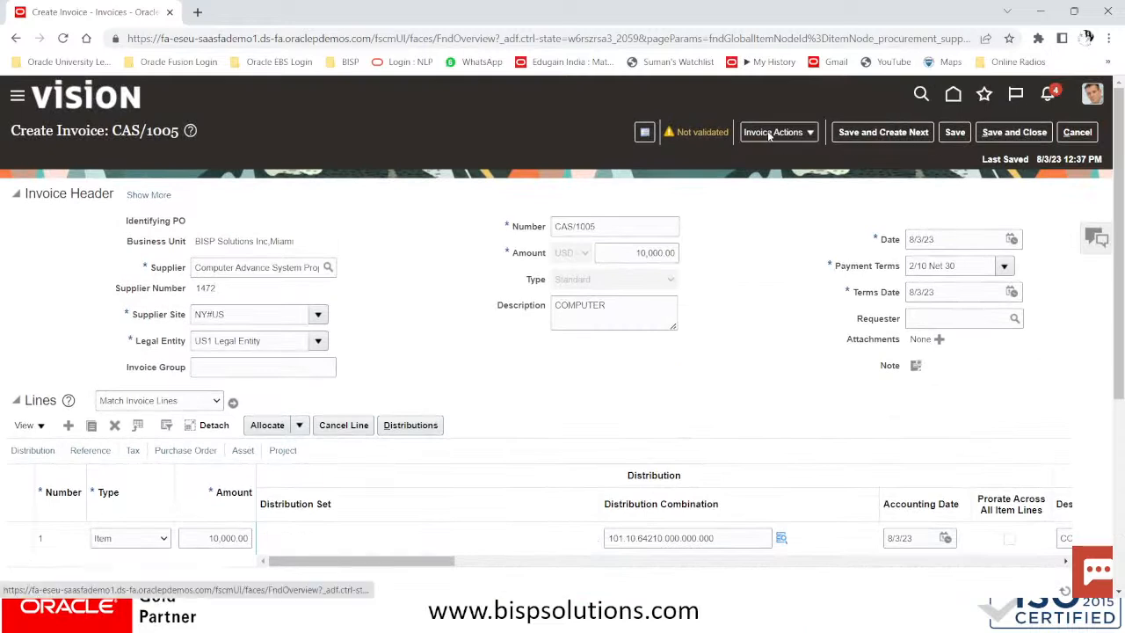
left_click(774, 132)
left_click(778, 198)
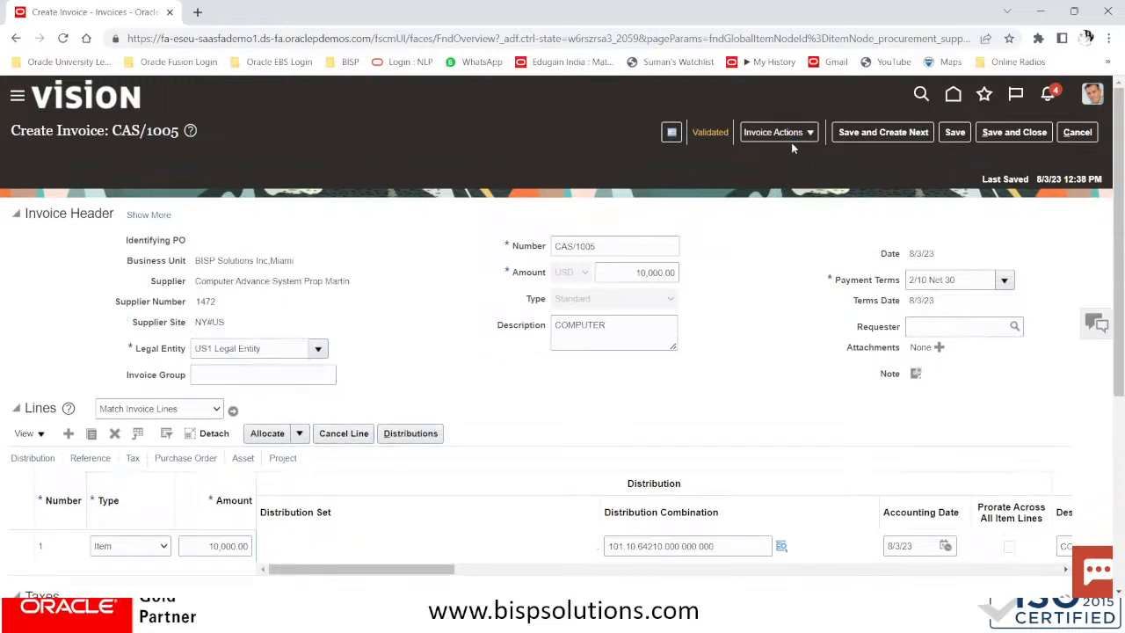
Save and close the validated CAS/1005 invoice with its 750.00 withholding
scroll(819, 424, "down", 3)
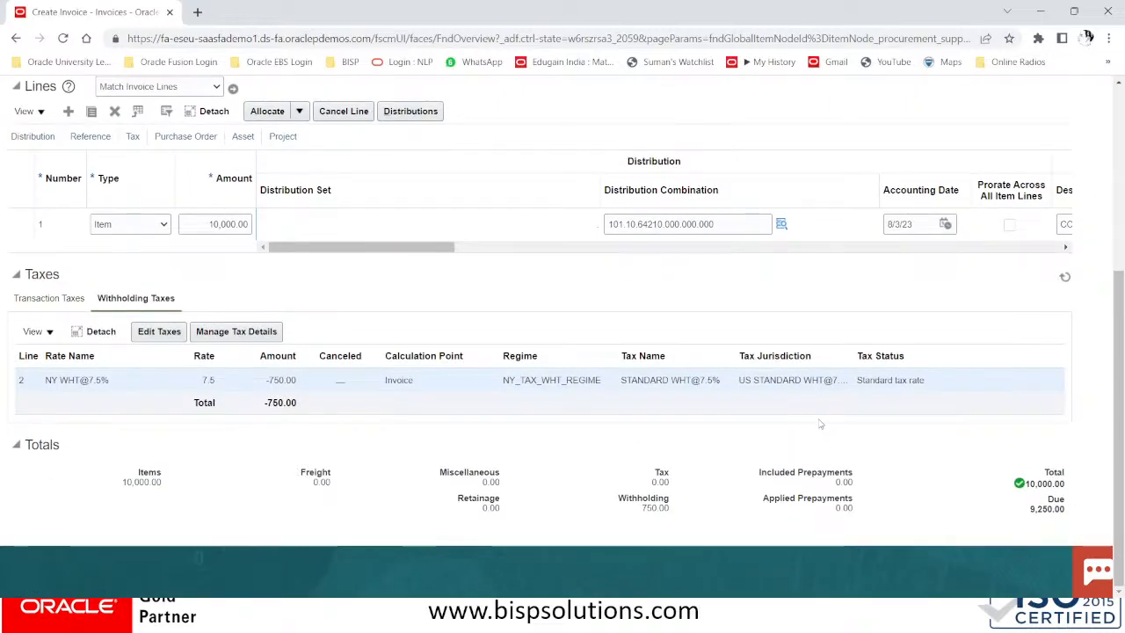
scroll(819, 424, "up", 3)
scroll(819, 424, "up", 1)
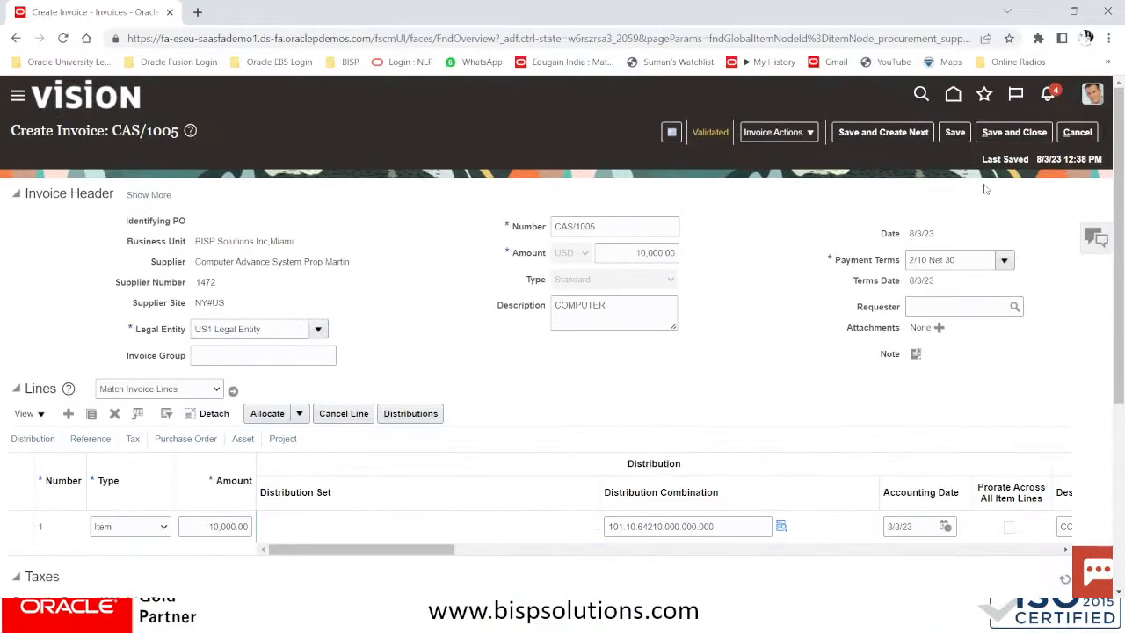
left_click(999, 134)
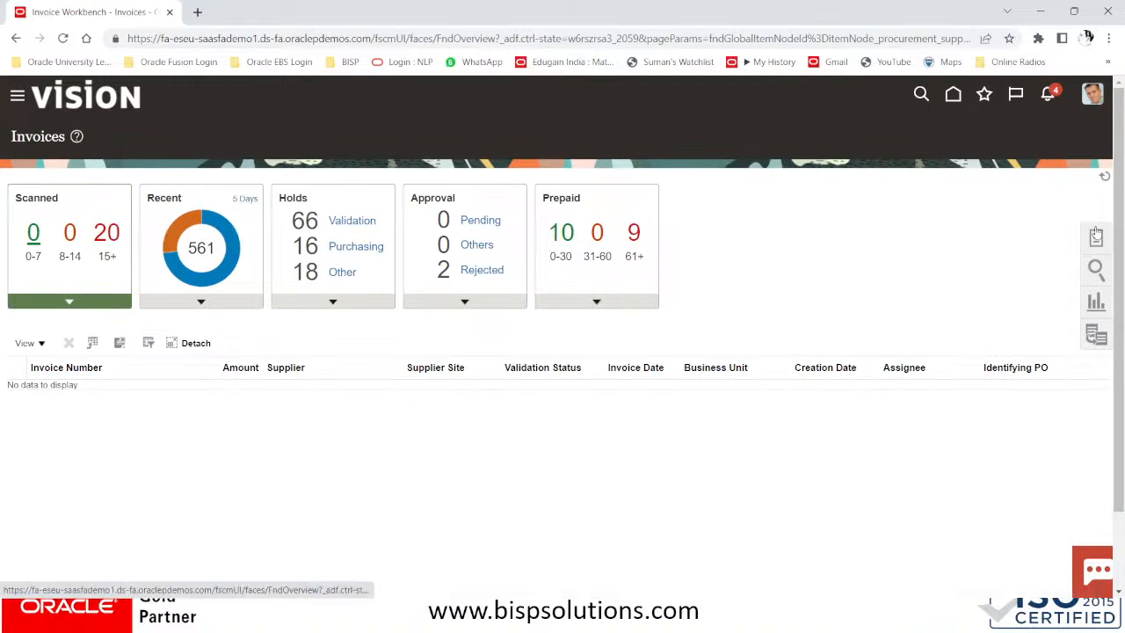
Go to Manage Invoices and expand the full invoice search criteria
left_click(1097, 236)
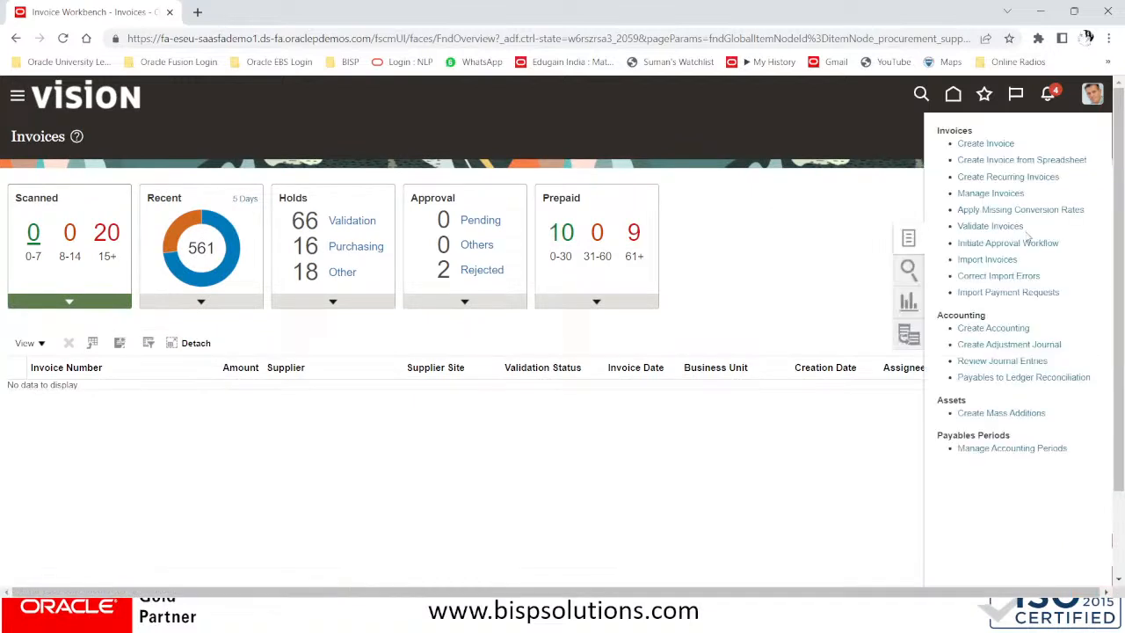
left_click(990, 192)
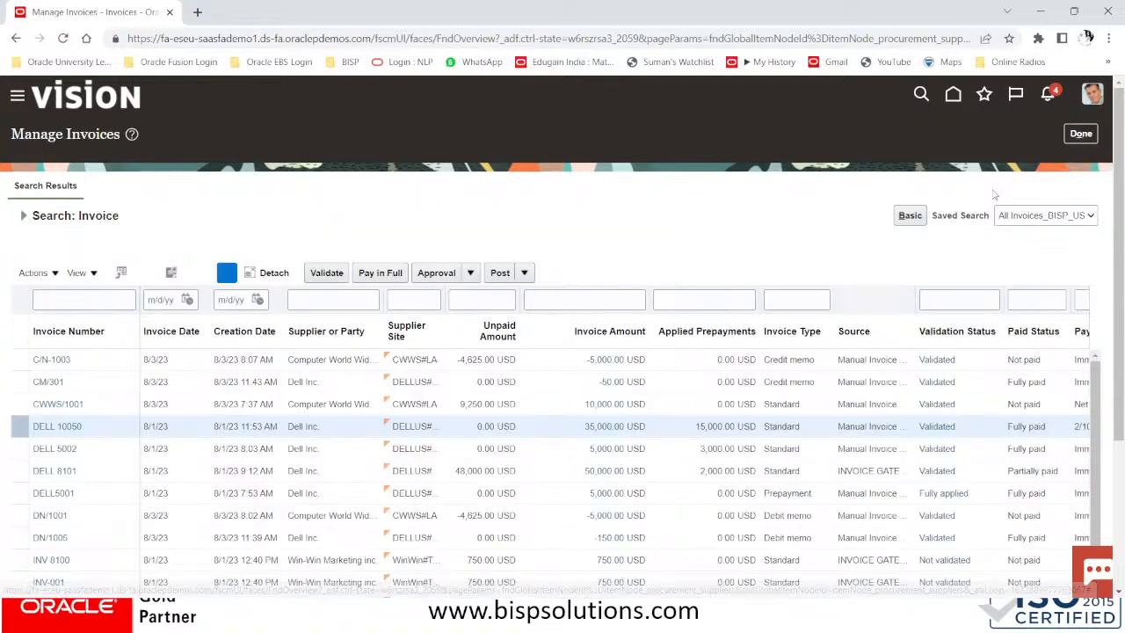
scroll(287, 278, "down", 3)
scroll(273, 268, "up", 3)
left_click(24, 207)
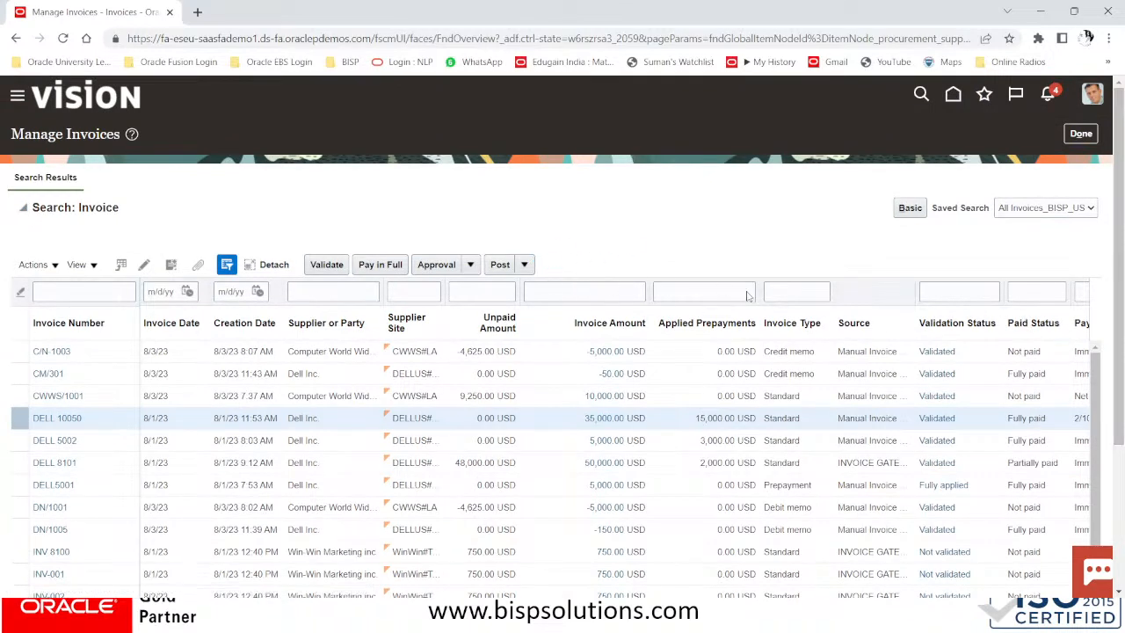
left_click(24, 208)
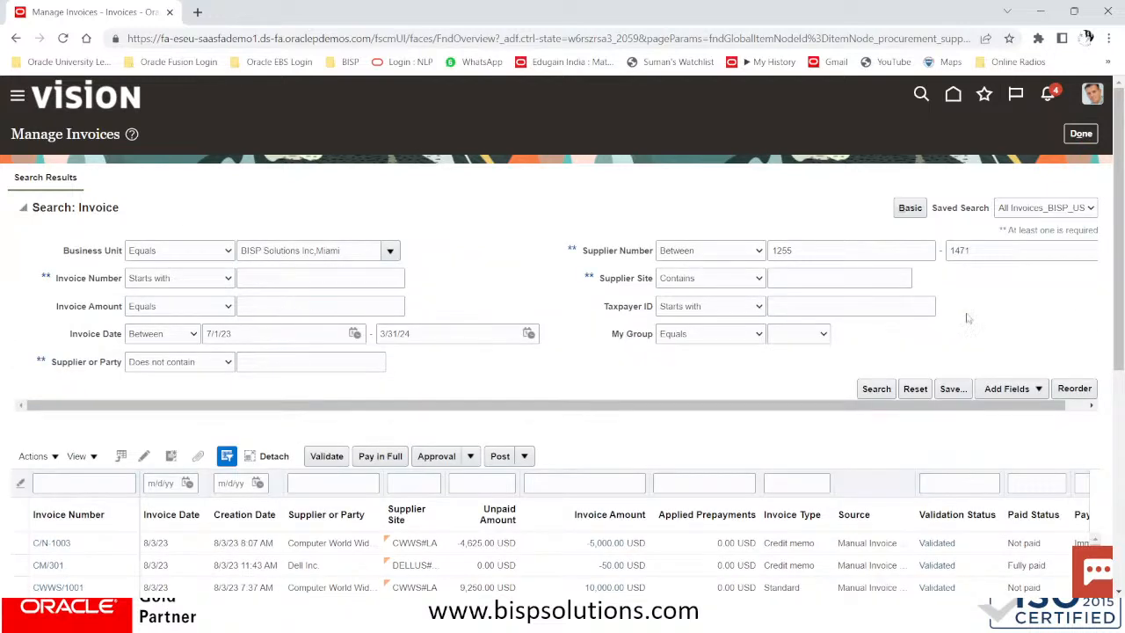
Search Supplier Numbers 1255 to 1472 and save it as the auto-run default search
left_click(999, 251)
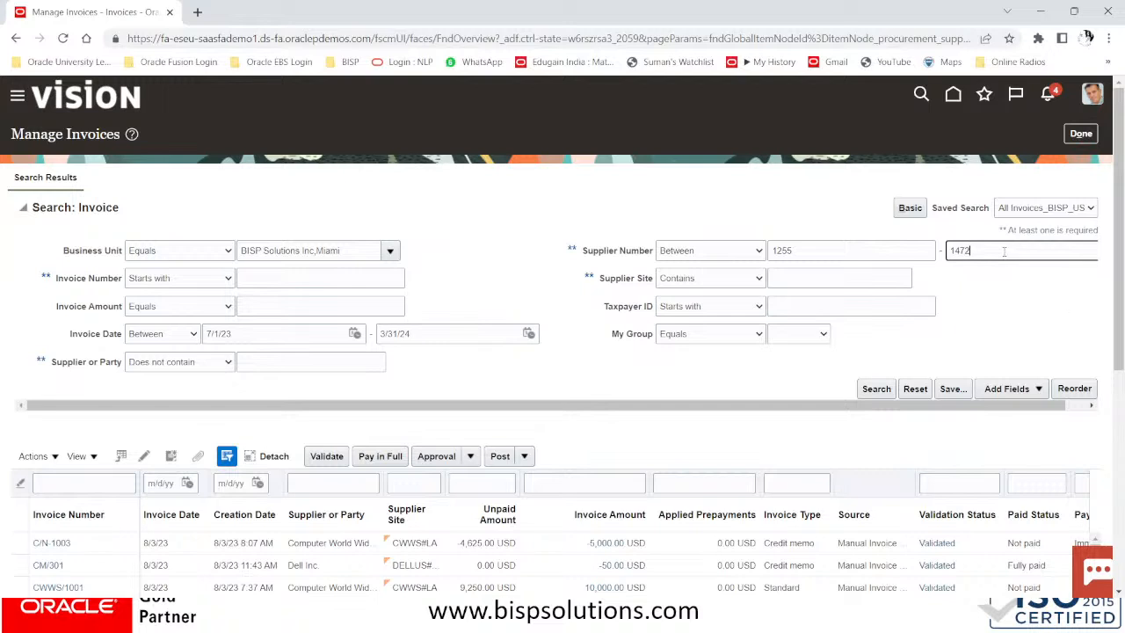
left_click(953, 389)
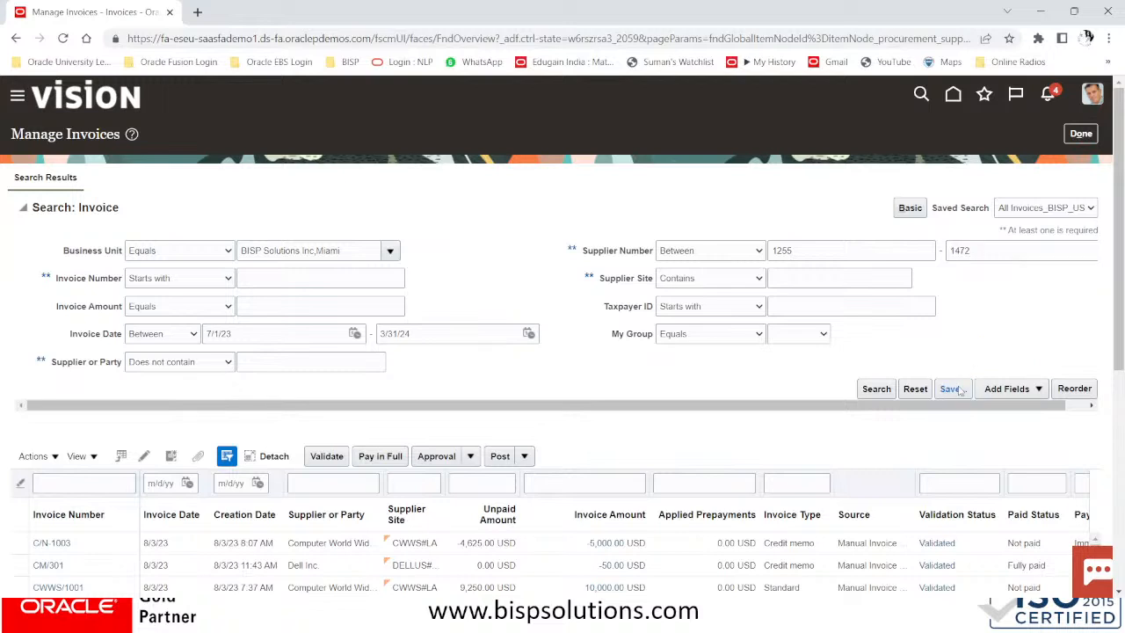
left_click(877, 389)
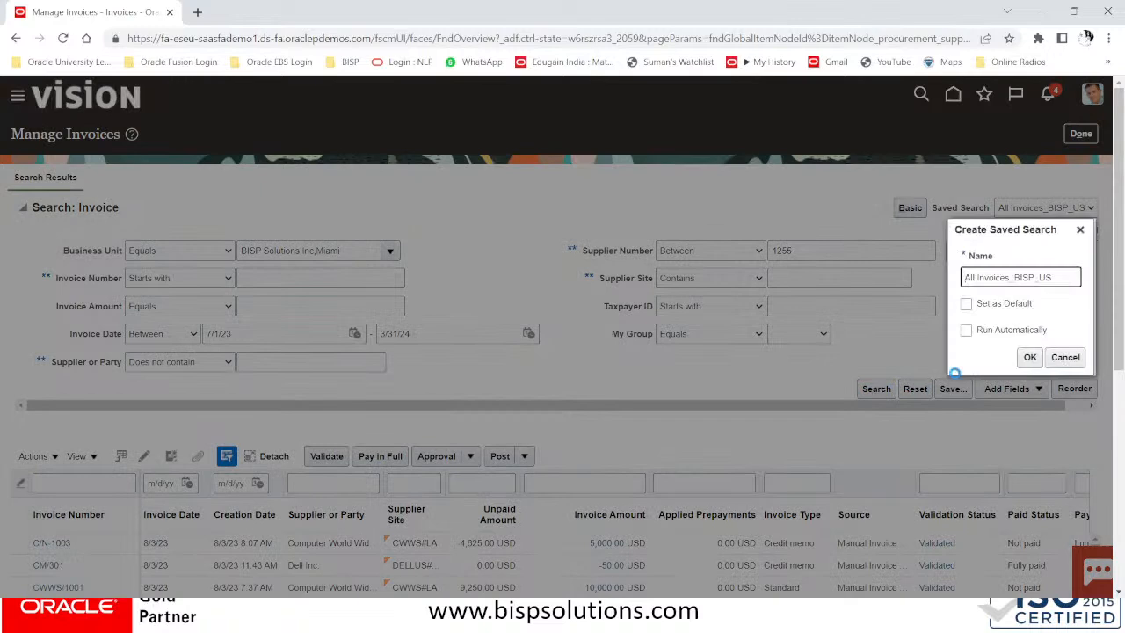
left_click(966, 303)
left_click(966, 330)
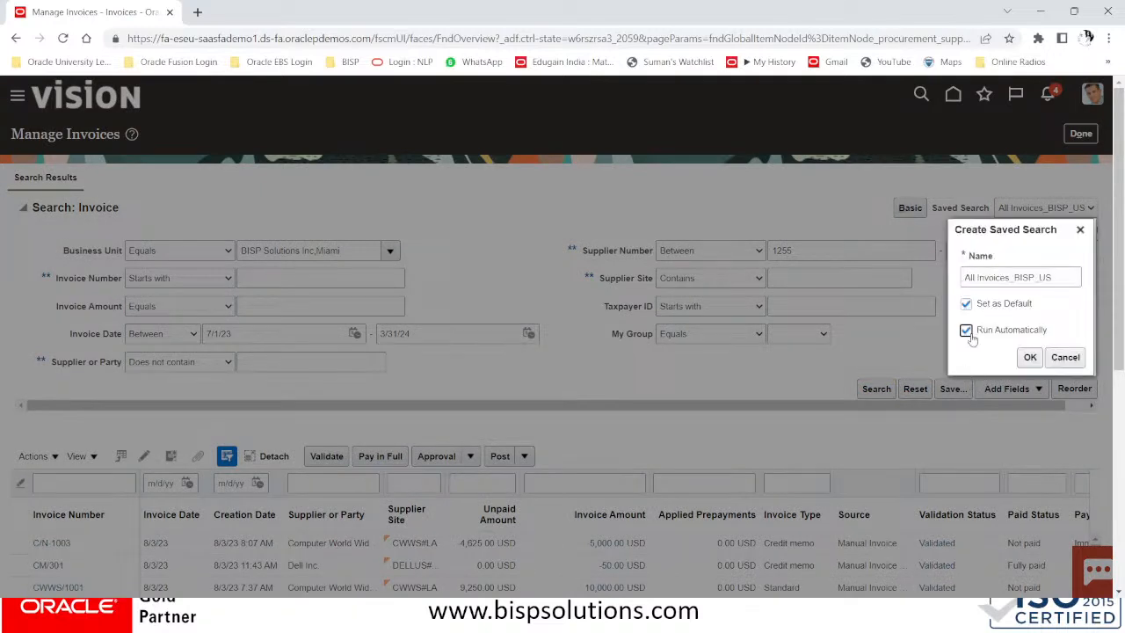
left_click(1030, 357)
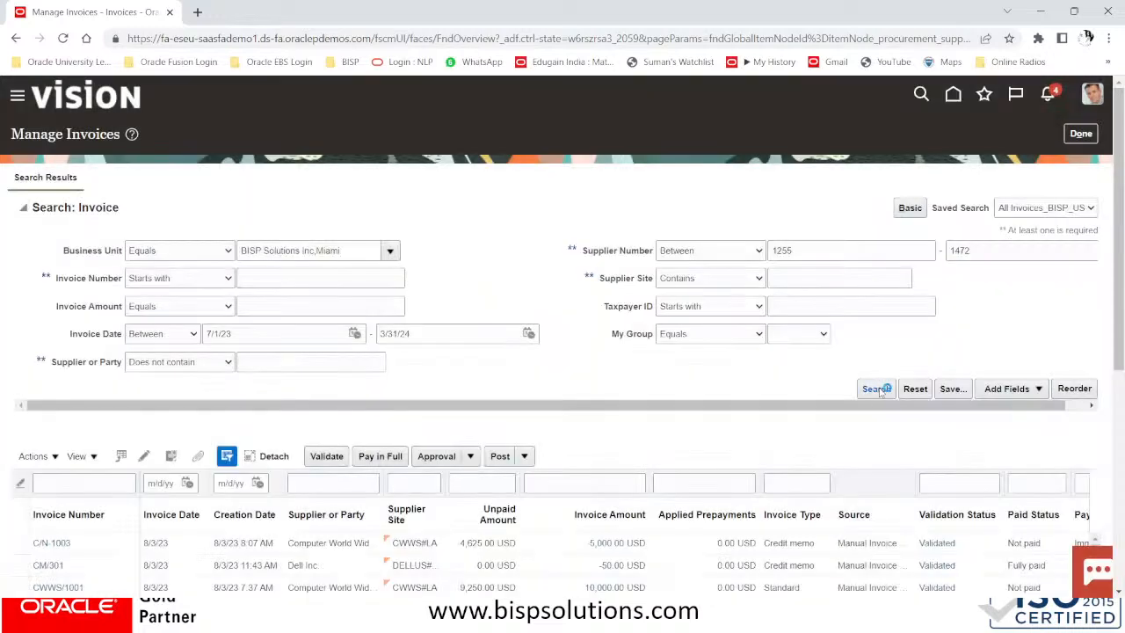
Review the returned invoices, then put the cursor in the Supplier or Party filter for WHT
scroll(885, 311, "down", 5)
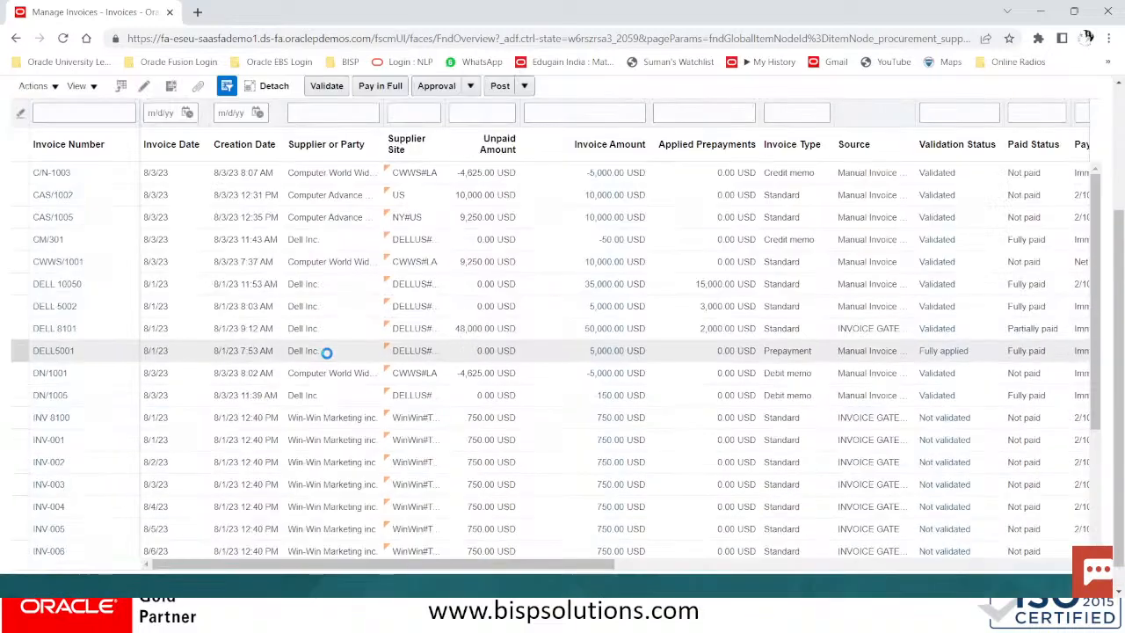
scroll(330, 352, "down", 3)
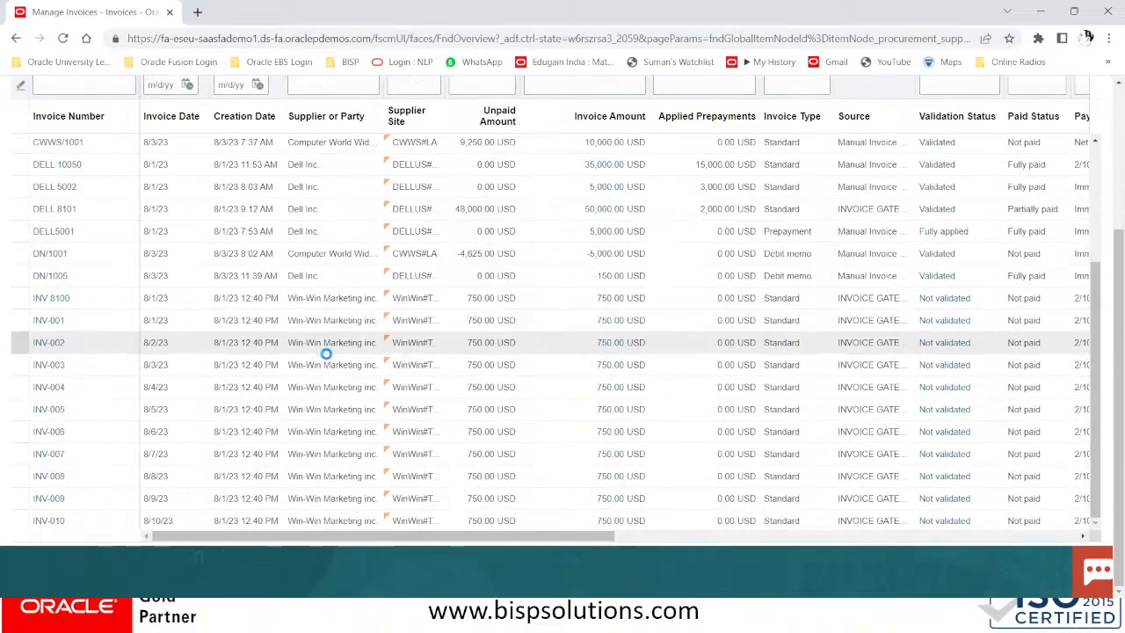
scroll(325, 352, "up", 5)
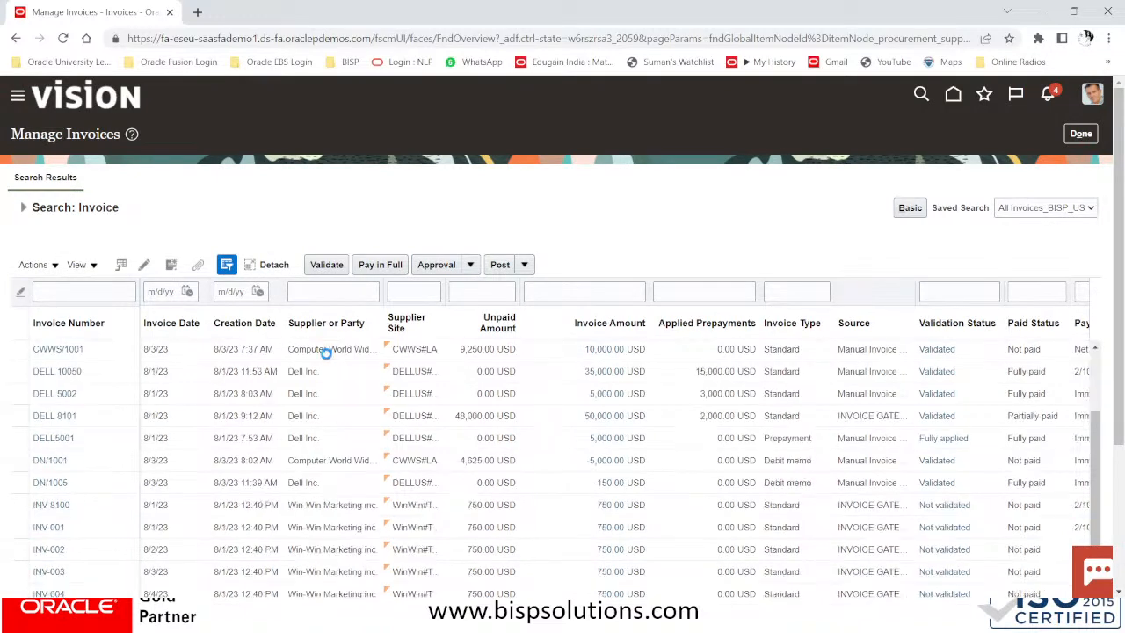
scroll(325, 353, "down", 5)
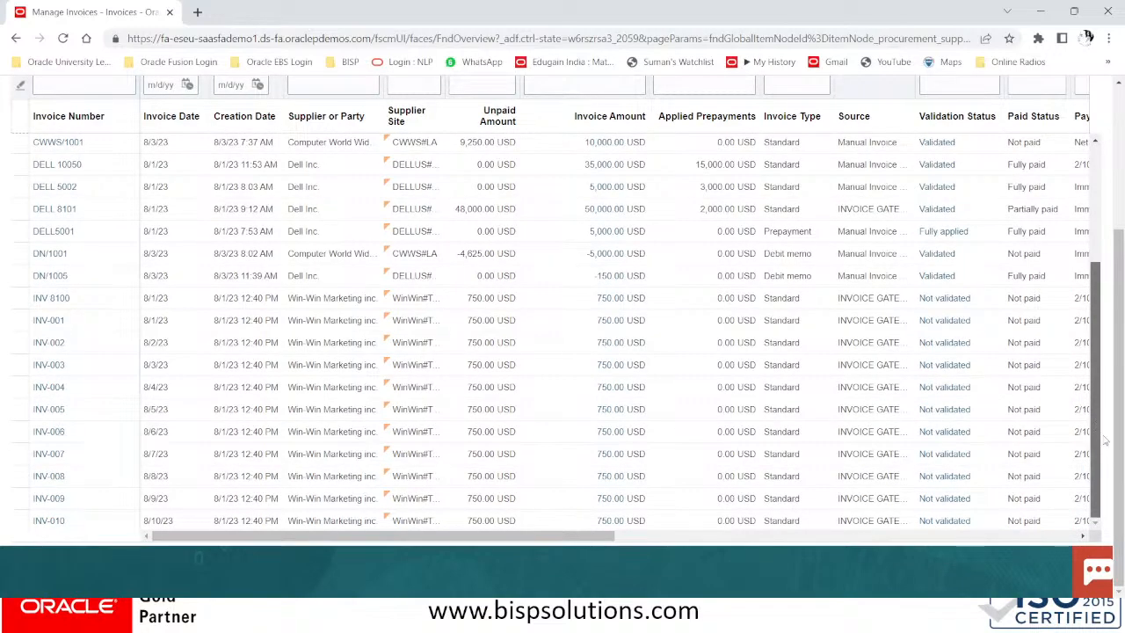
left_click_drag(1106, 457, 1123, 245)
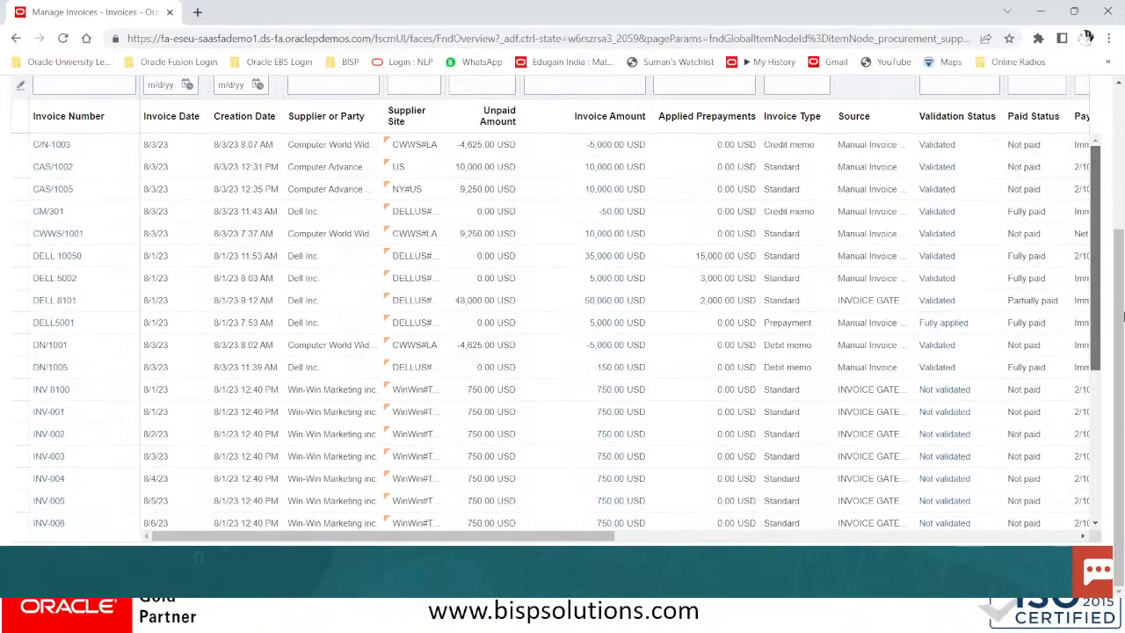
left_click_drag(1123, 314, 1124, 326)
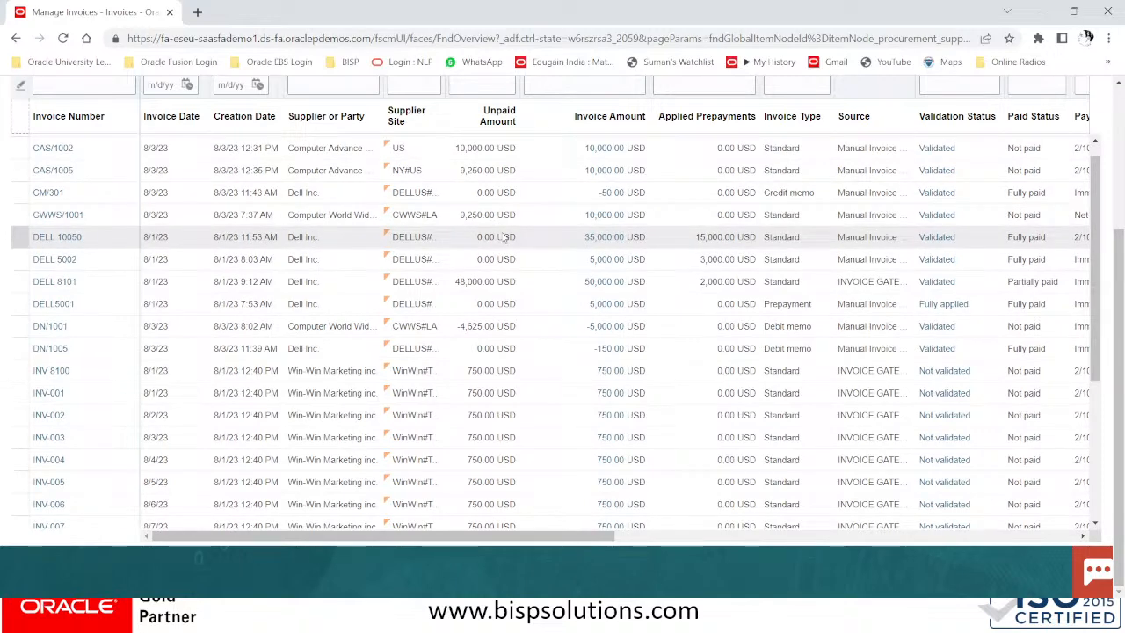
scroll(505, 236, "down", 3)
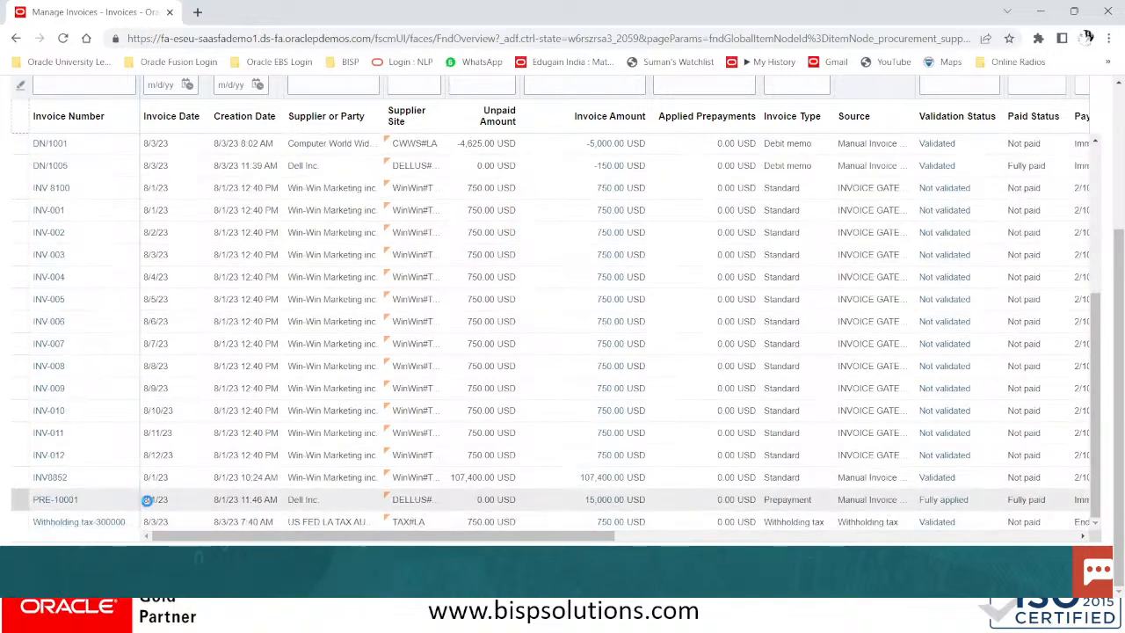
scroll(186, 477, "down", 1)
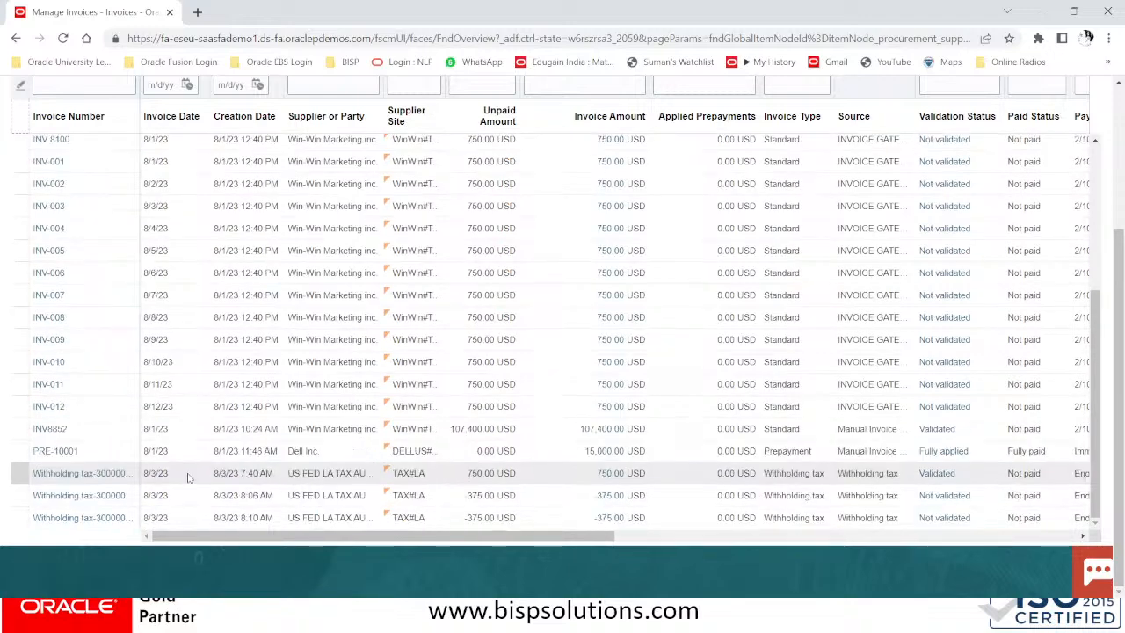
scroll(199, 476, "up", 6)
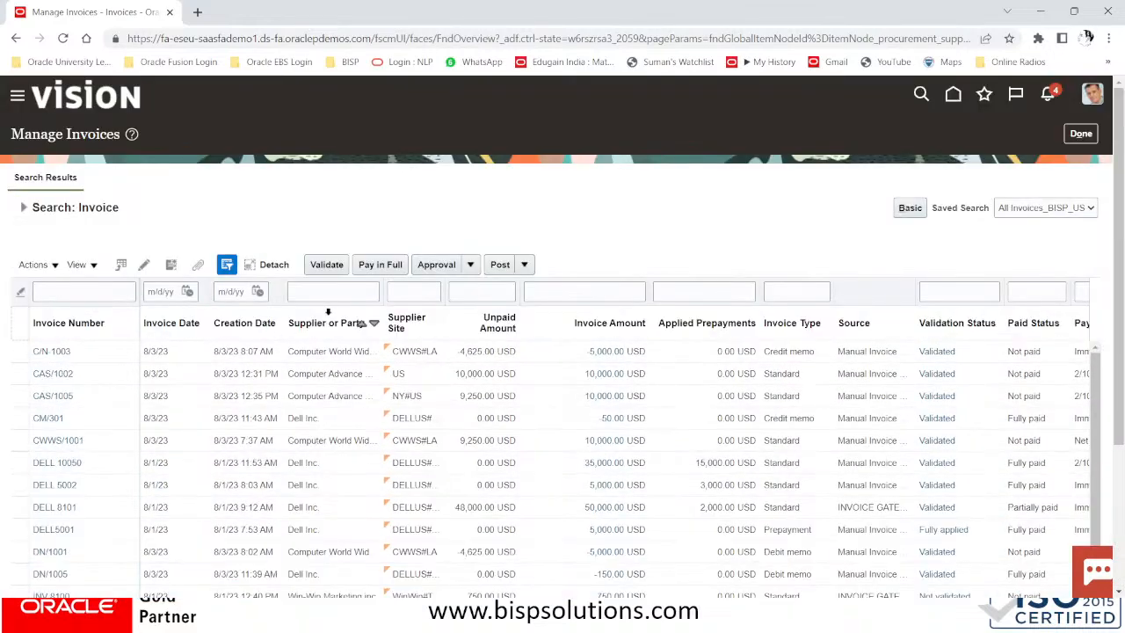
left_click(345, 295)
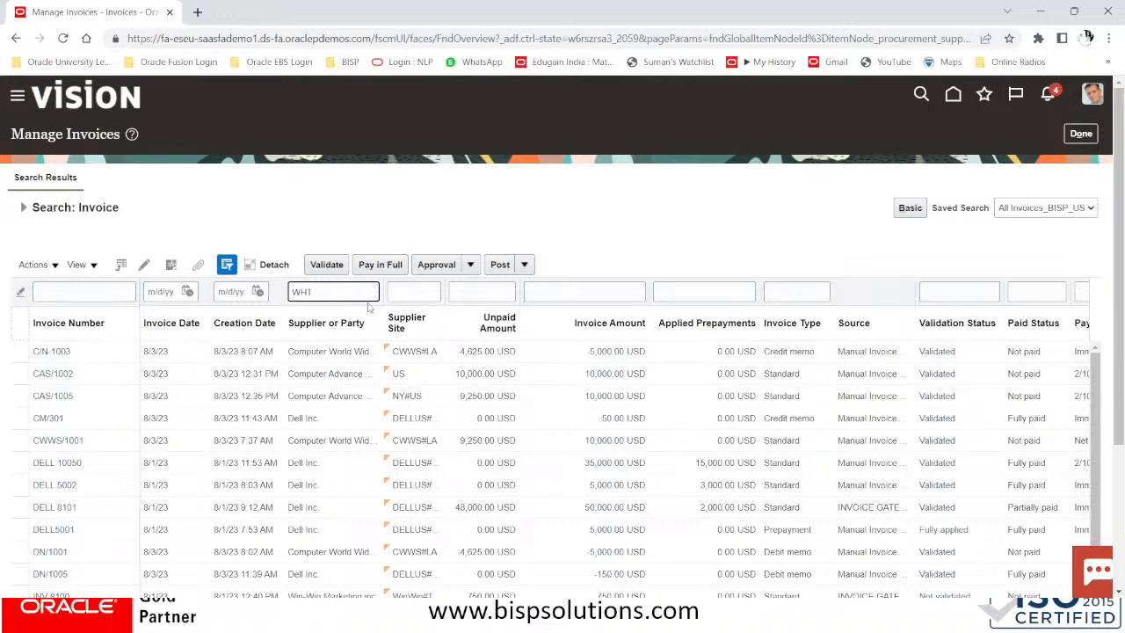
Apply the WHT supplier filter, then reopen Manage Invoices from the Invoices workbench
key("Return")
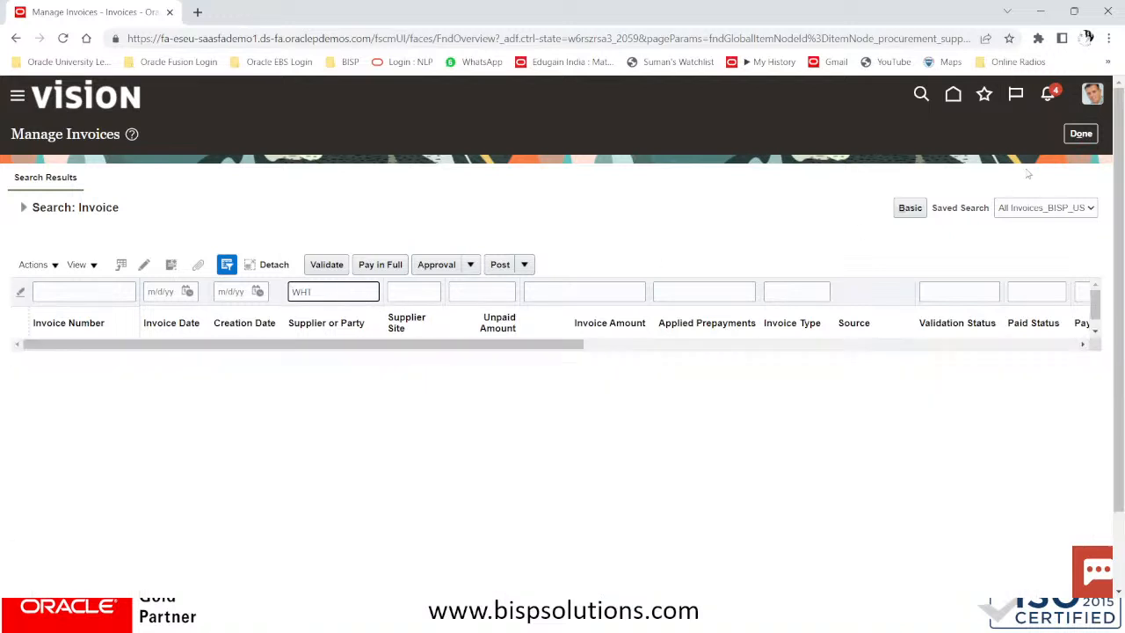
left_click(1081, 133)
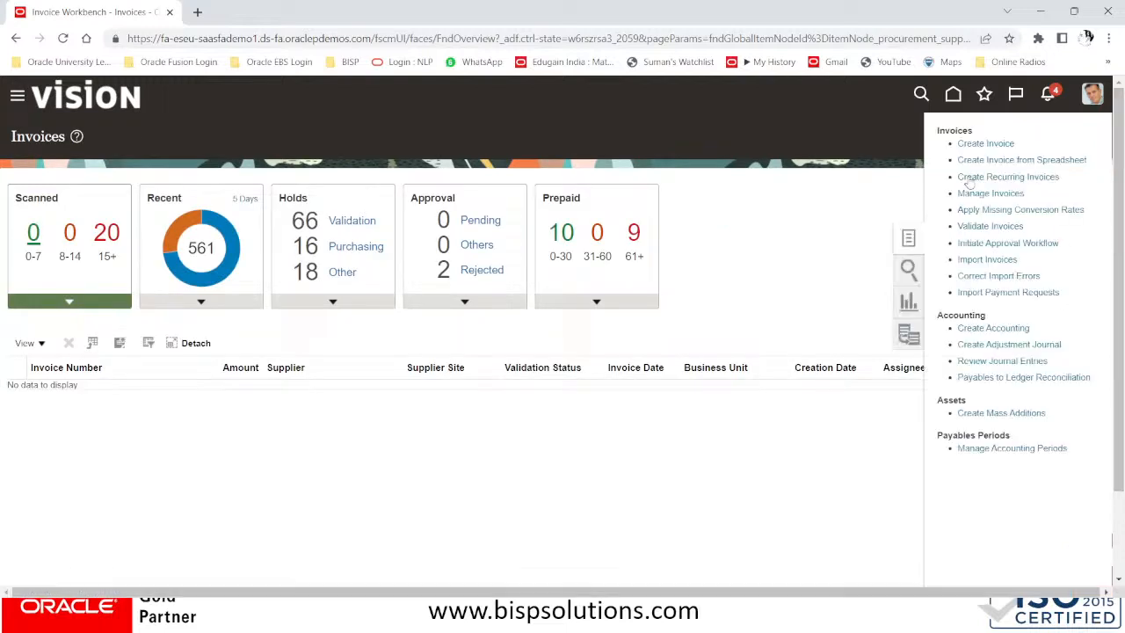
left_click(963, 194)
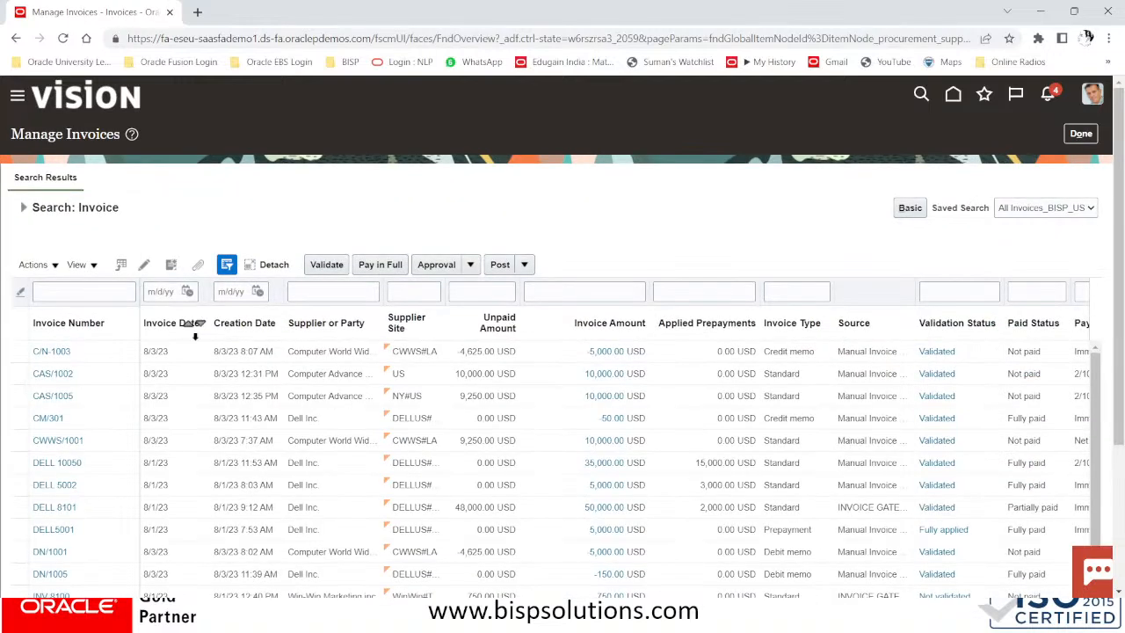
scroll(413, 324, "down", 3)
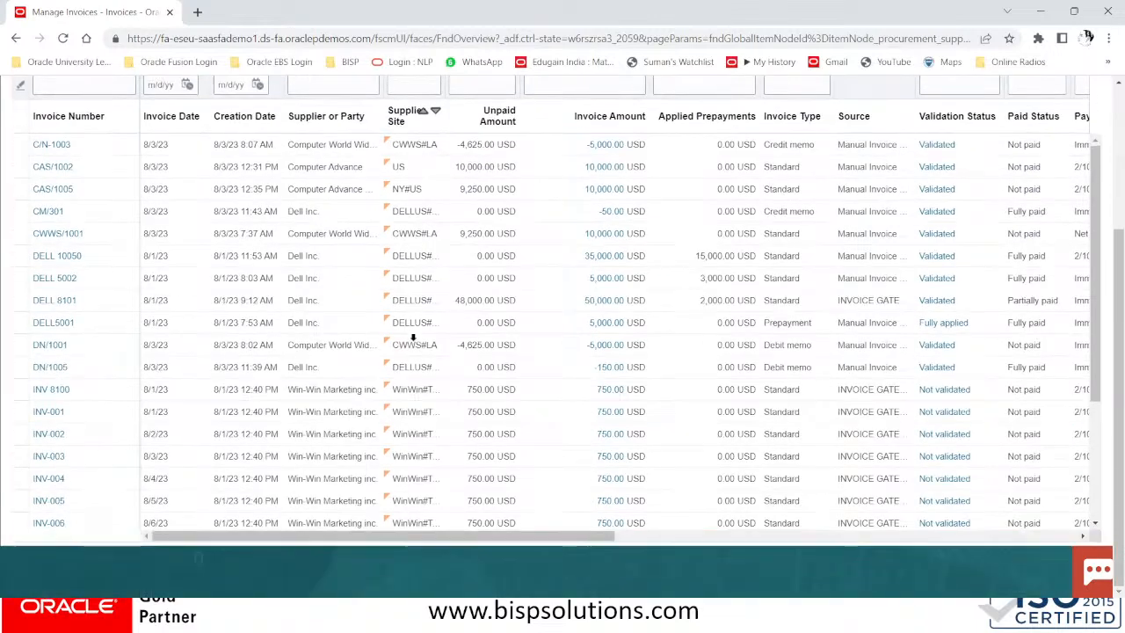
scroll(413, 233, "up", 3)
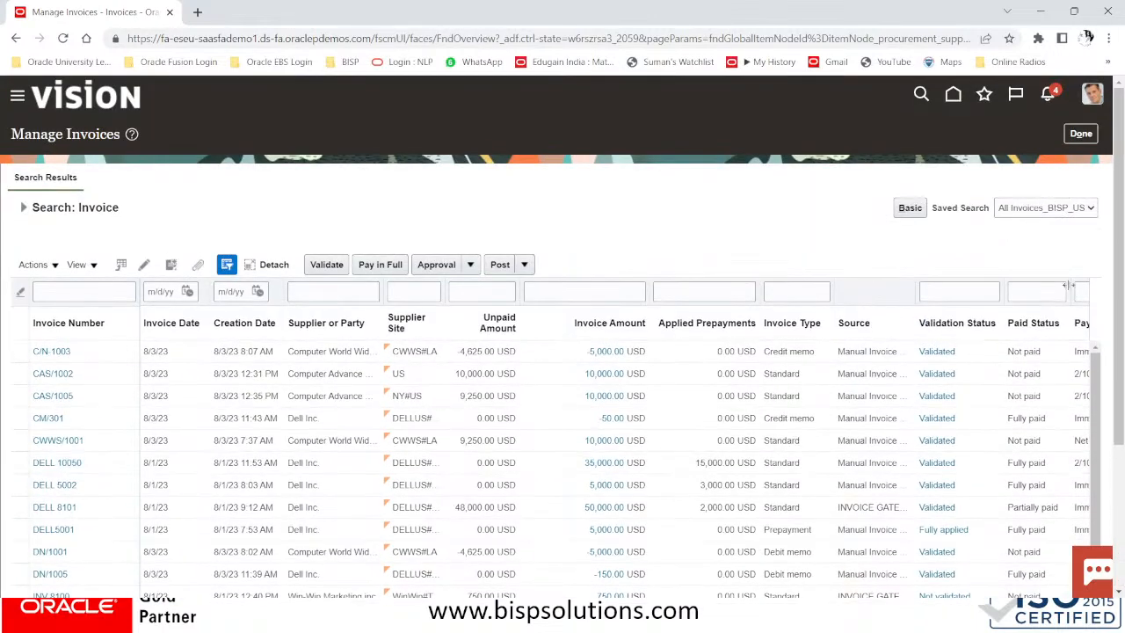
Set both the Supplier or Party and Supplier Number operators to Starts with
left_click(24, 207)
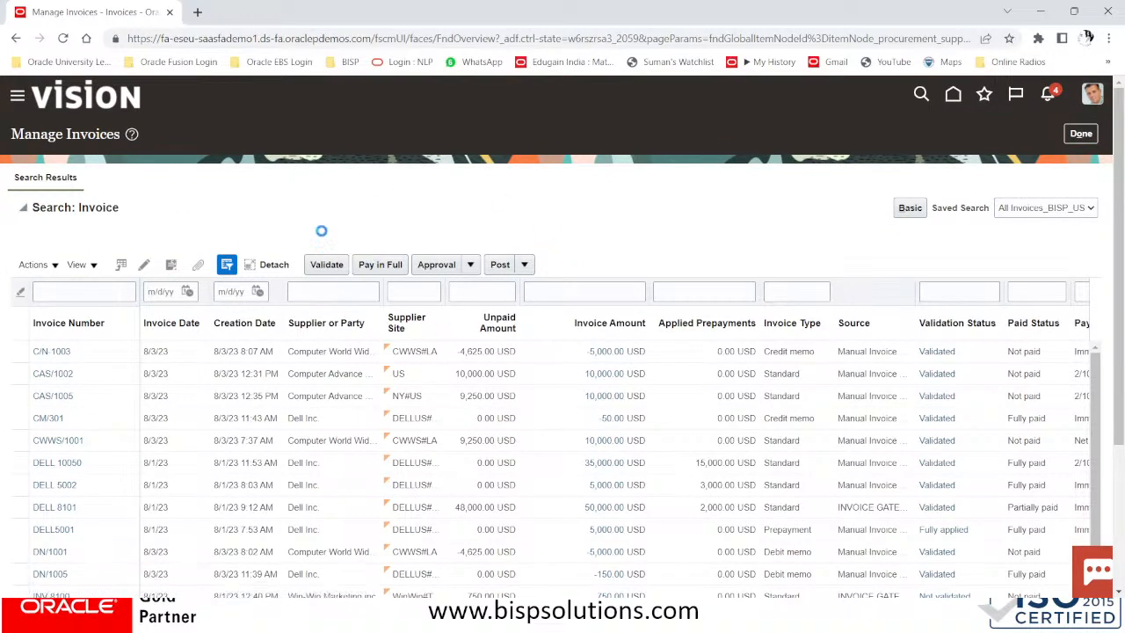
left_click(293, 361)
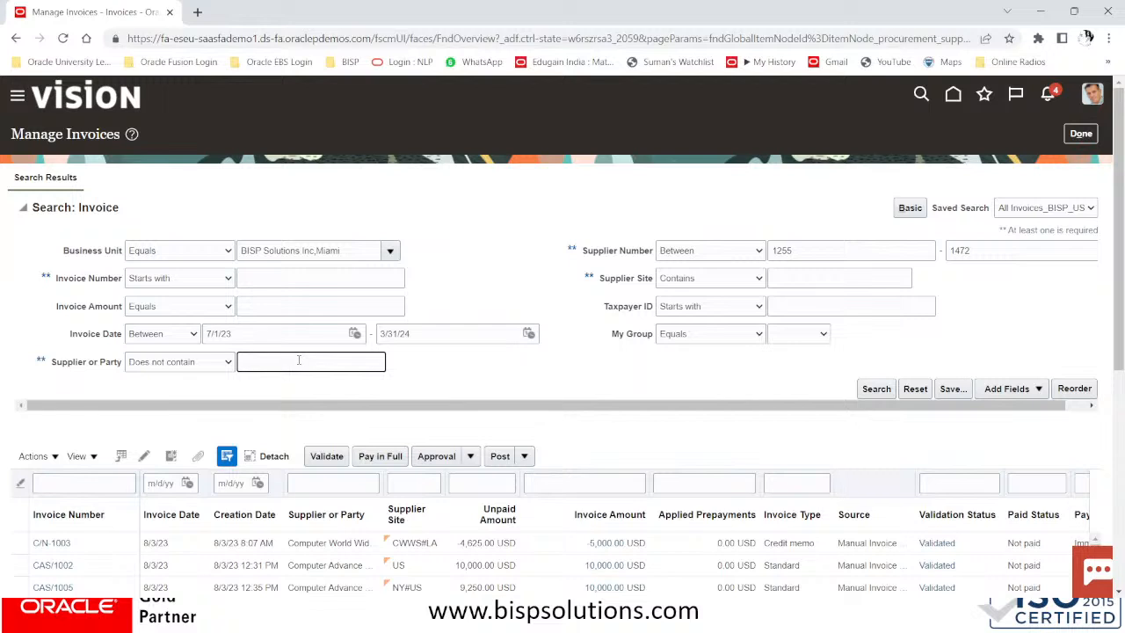
left_click(156, 364)
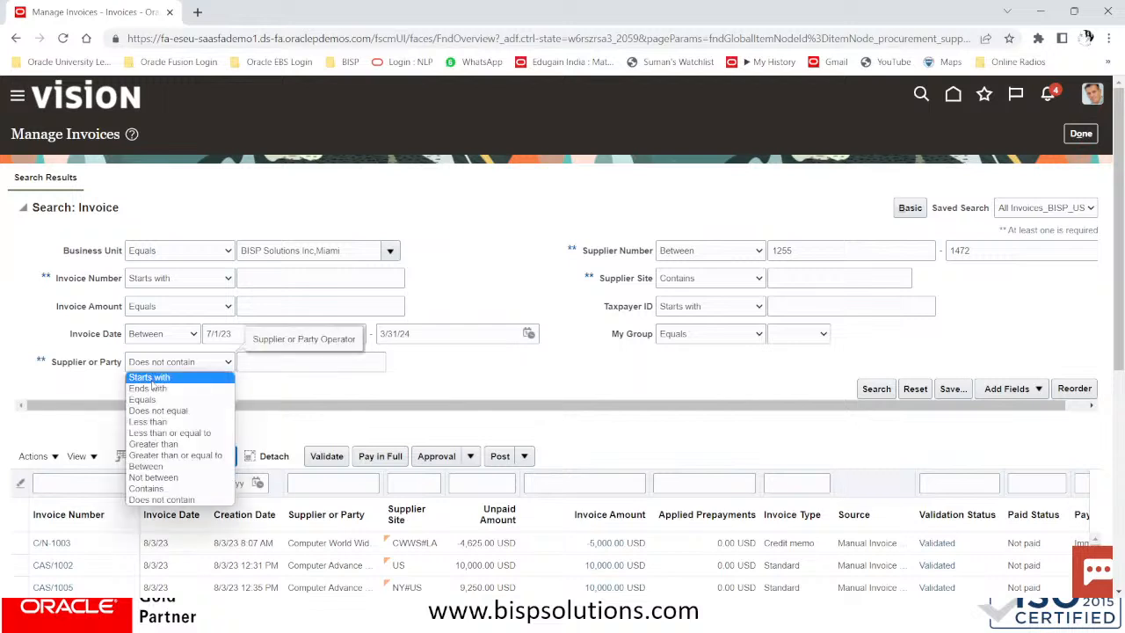
left_click(175, 377)
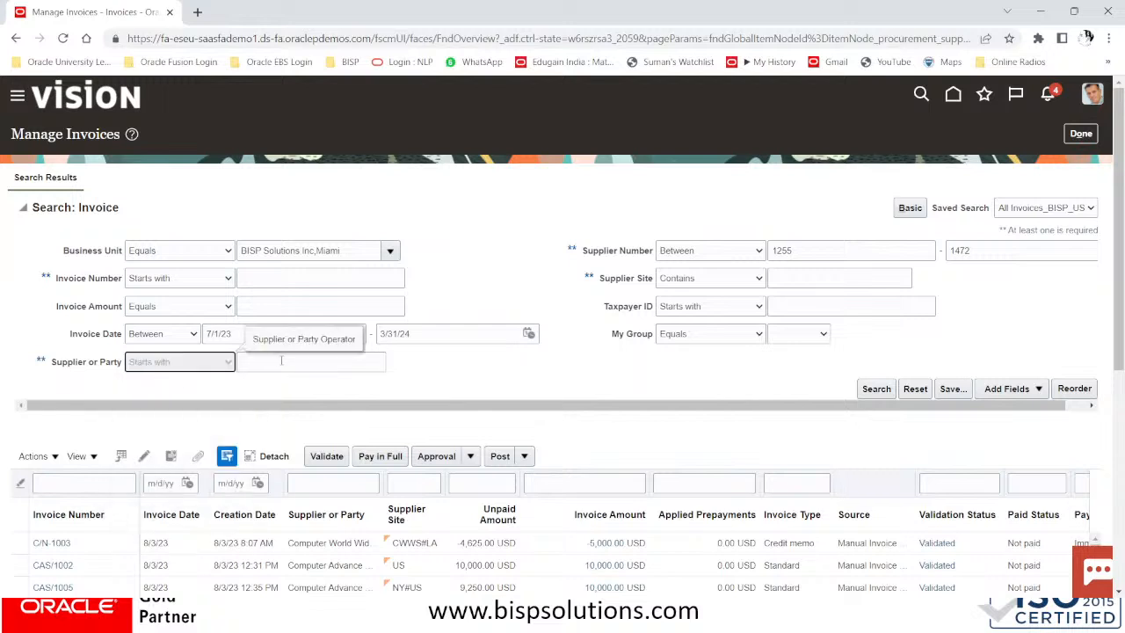
left_click(365, 363)
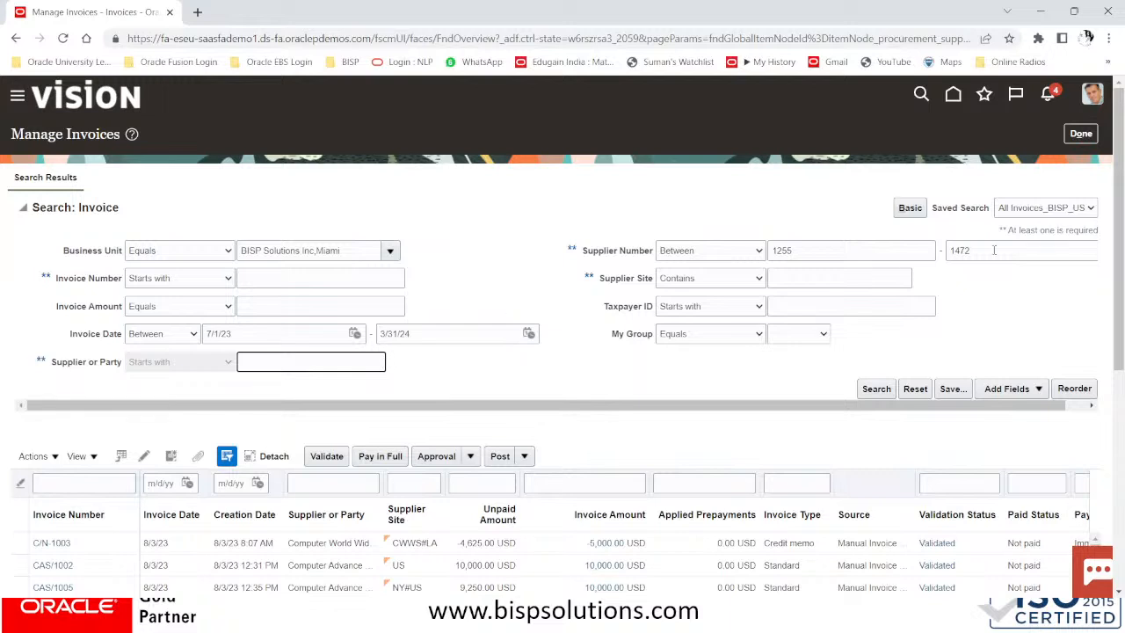
left_click(739, 255)
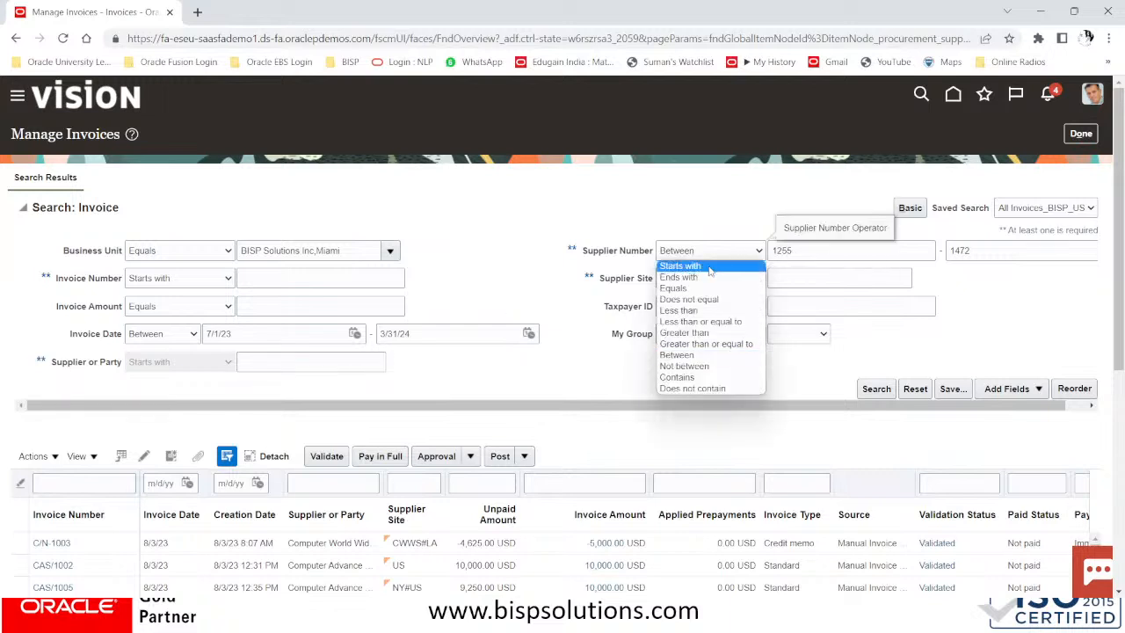
left_click(714, 266)
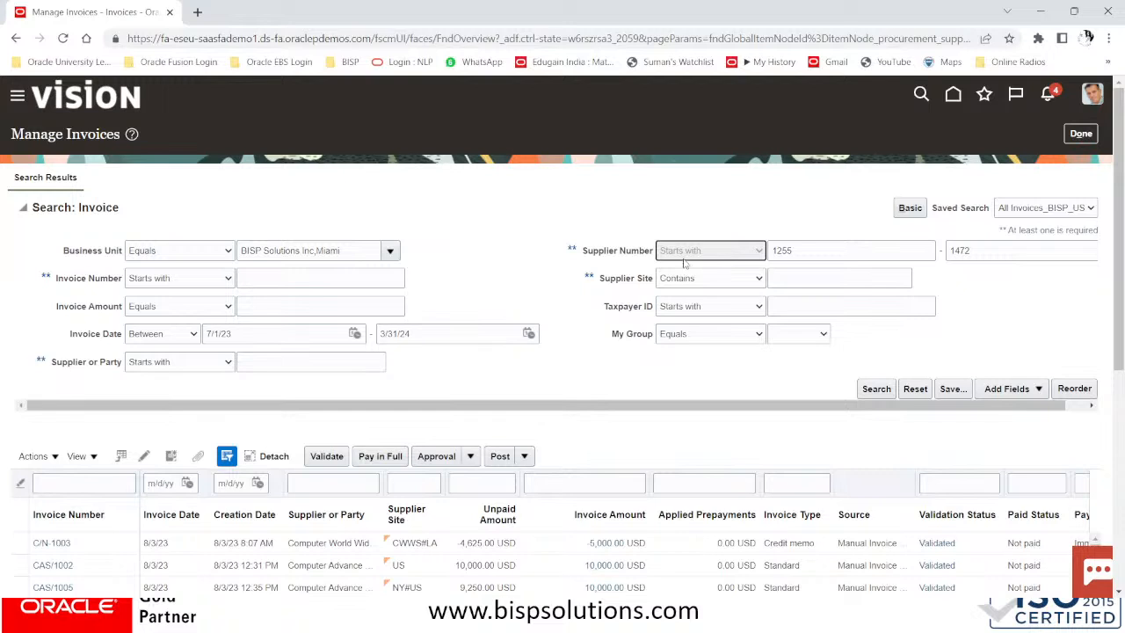
Clear supplier number 1255, search suppliers starting with WHT NY, and review results through INV8852
left_click(1013, 247)
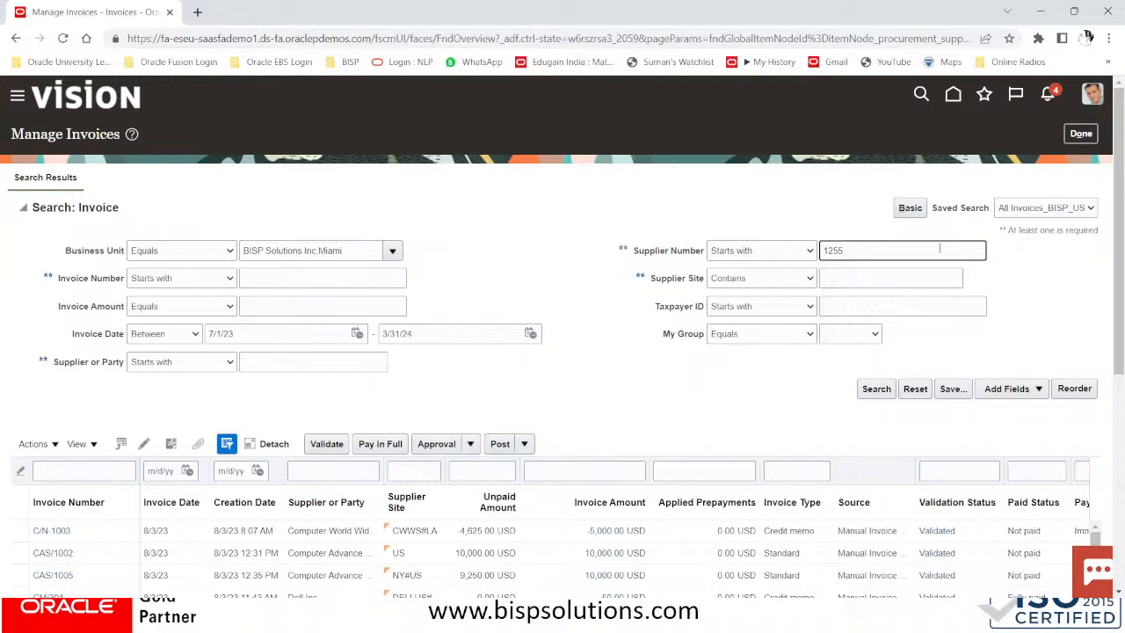
double_click(882, 253)
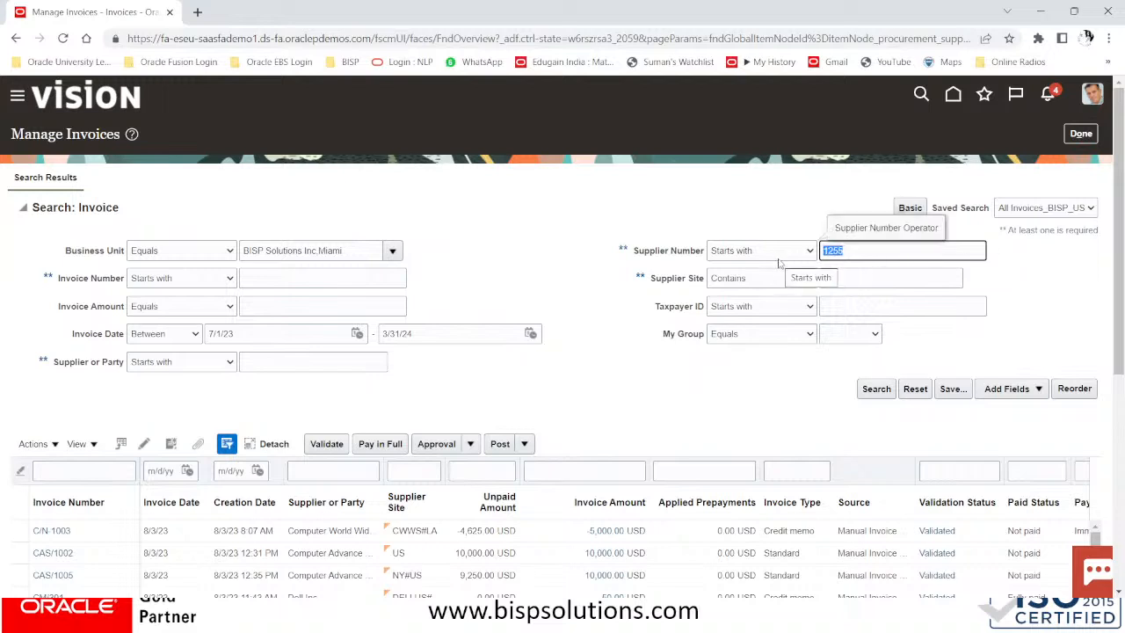
key("BackSpace")
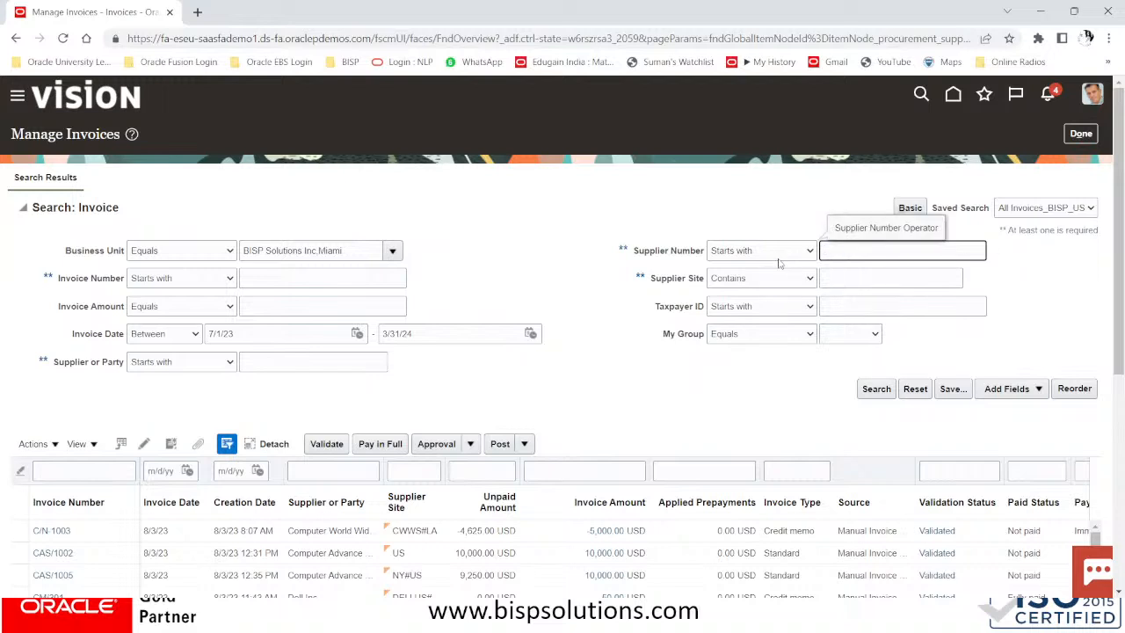
left_click(281, 362)
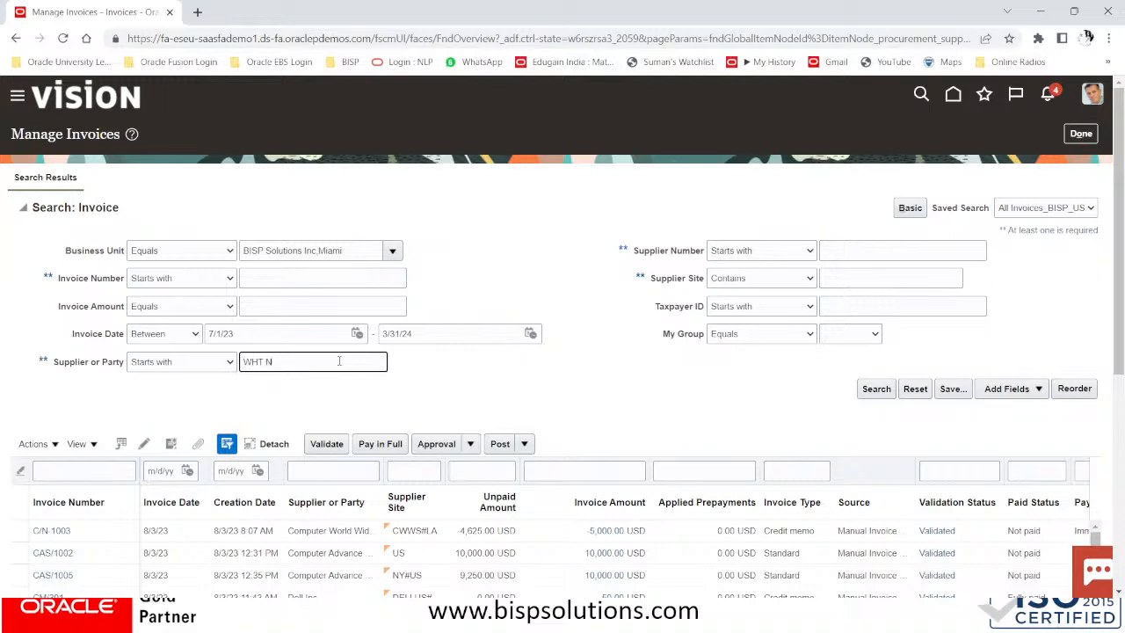
left_click(876, 390)
scroll(250, 338, "down", 3)
scroll(419, 379, "down", 3)
scroll(420, 378, "down", 3)
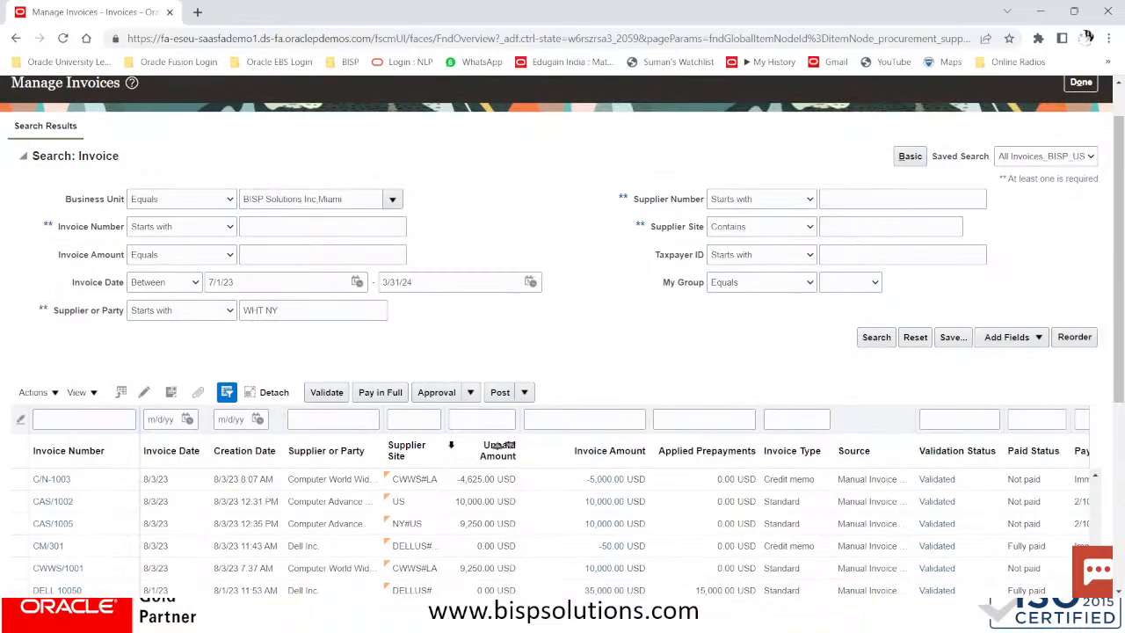
scroll(451, 444, "down", 5)
scroll(451, 444, "down", 2)
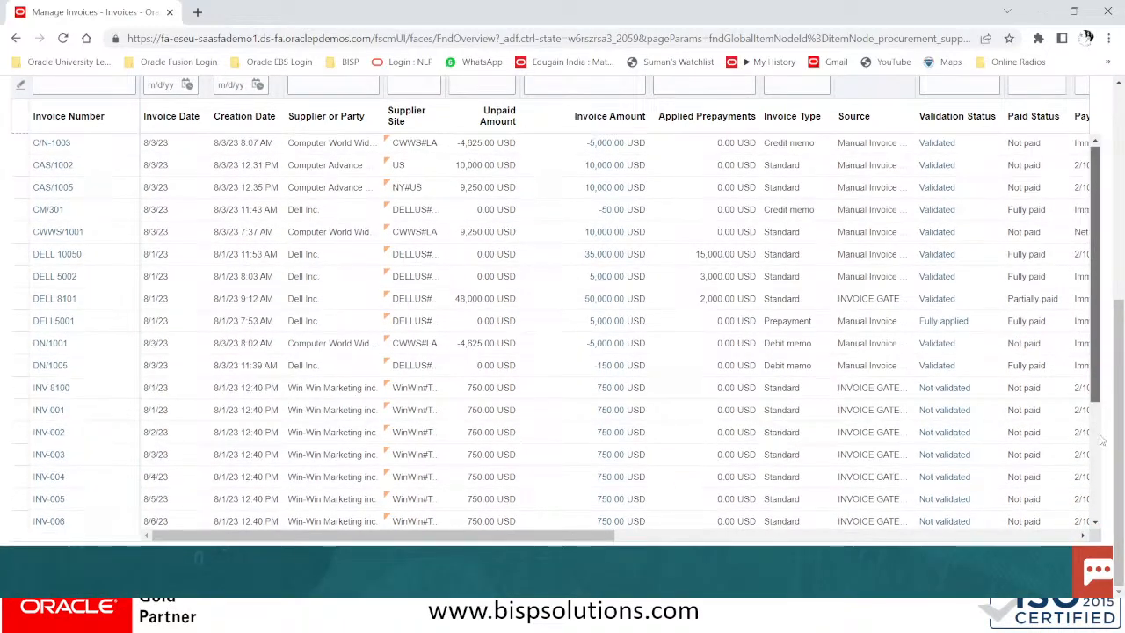
left_click_drag(1100, 332, 1101, 480)
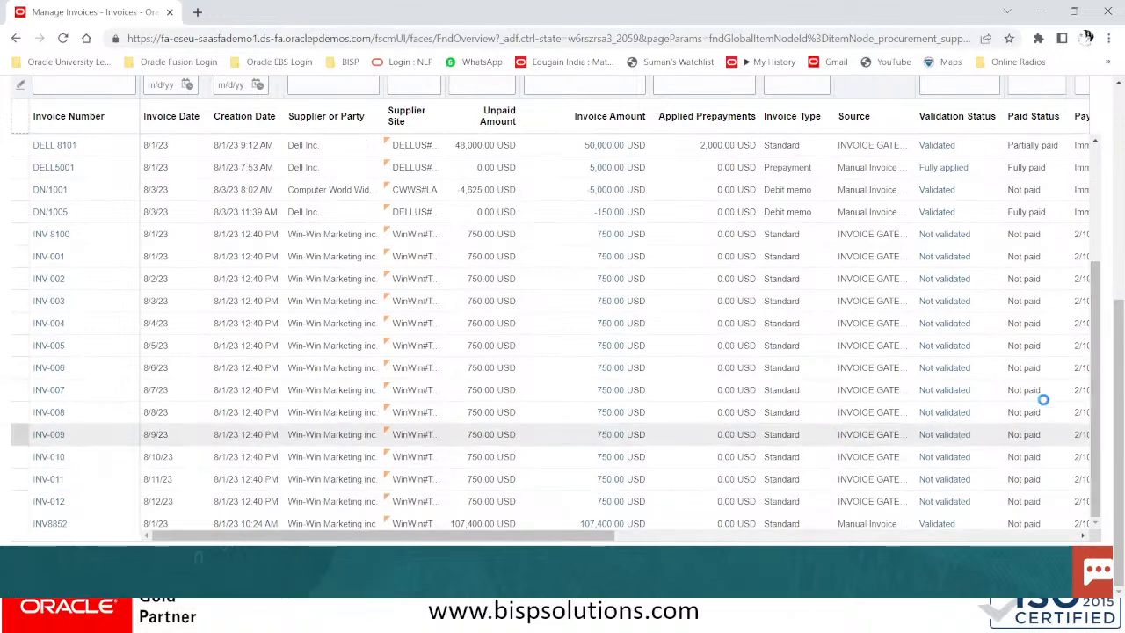
left_click_drag(1097, 457, 1100, 143)
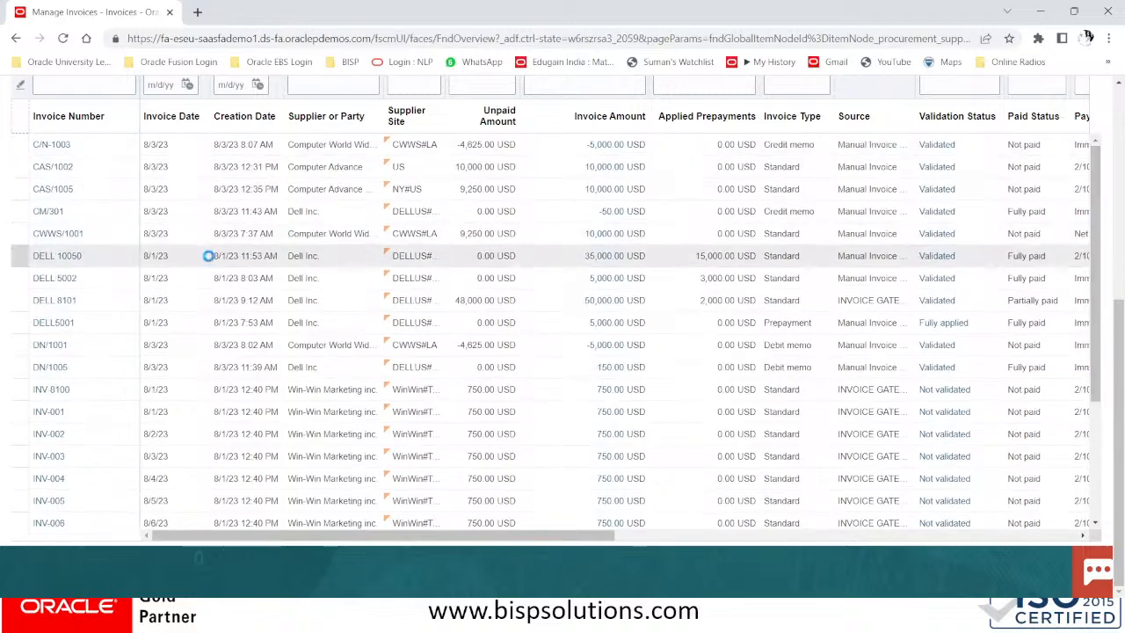
scroll(209, 258, "up", 3)
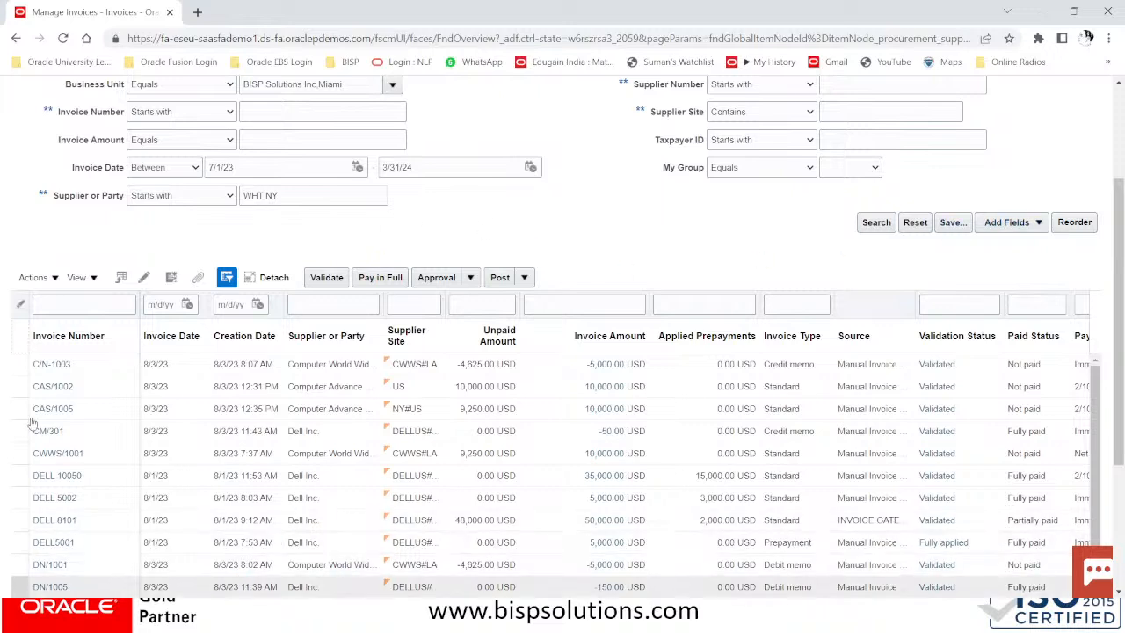
Duplicate the Manage Invoices browser tab and return to the original tab
right_click(117, 13)
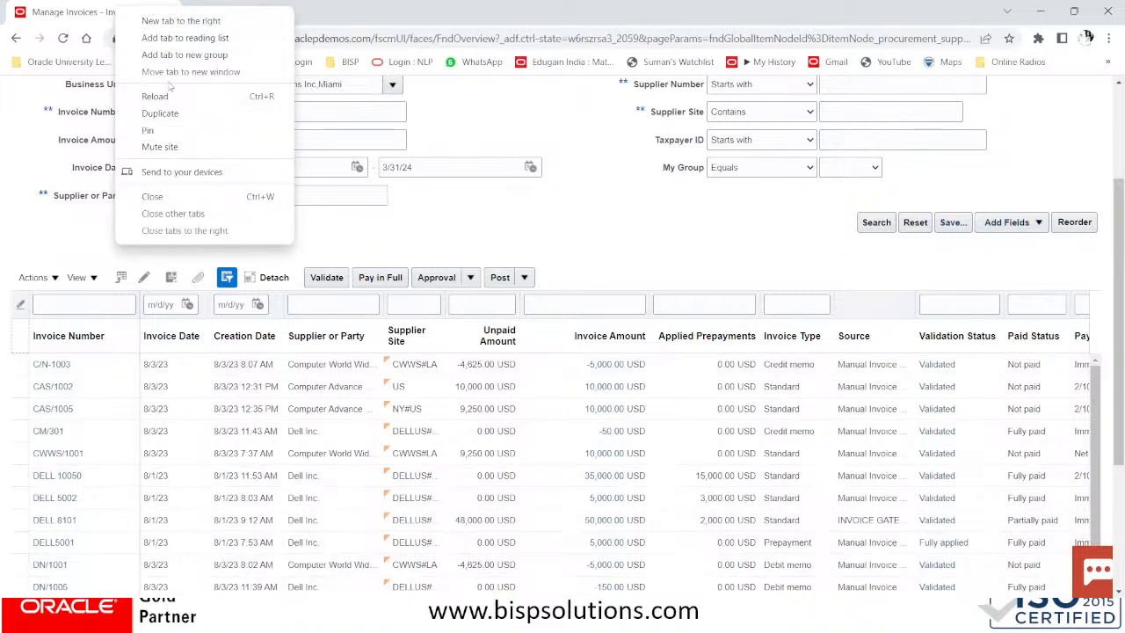
left_click(163, 113)
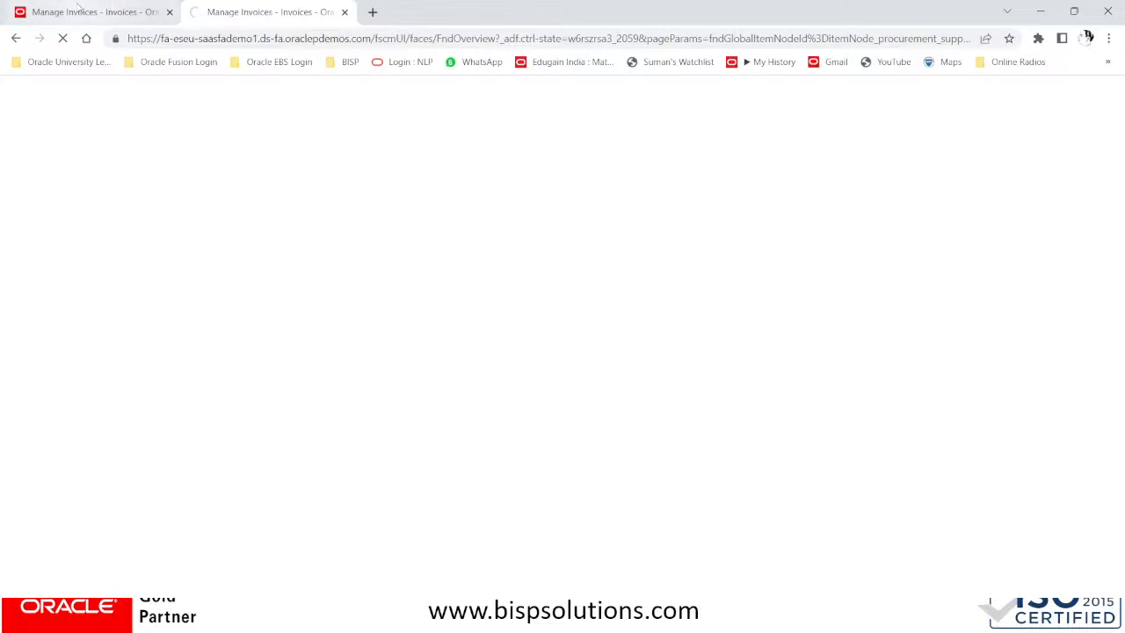
left_click(79, 7)
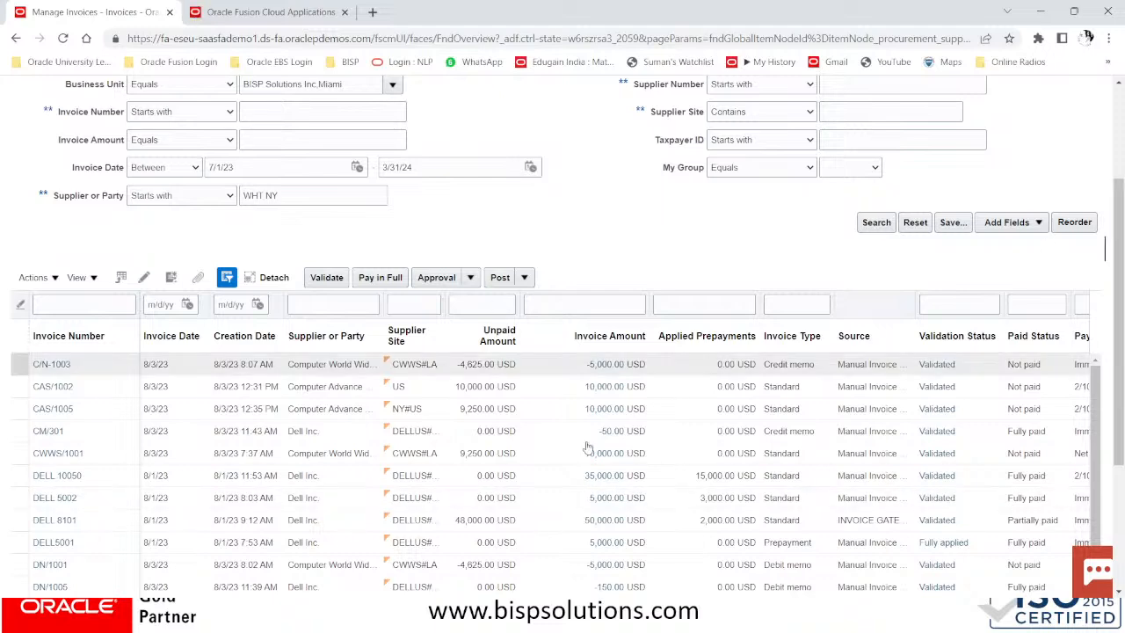
Search invoices by supplier number 1473 with the WHT NY supplier criterion cleared
scroll(521, 444, "up", 2)
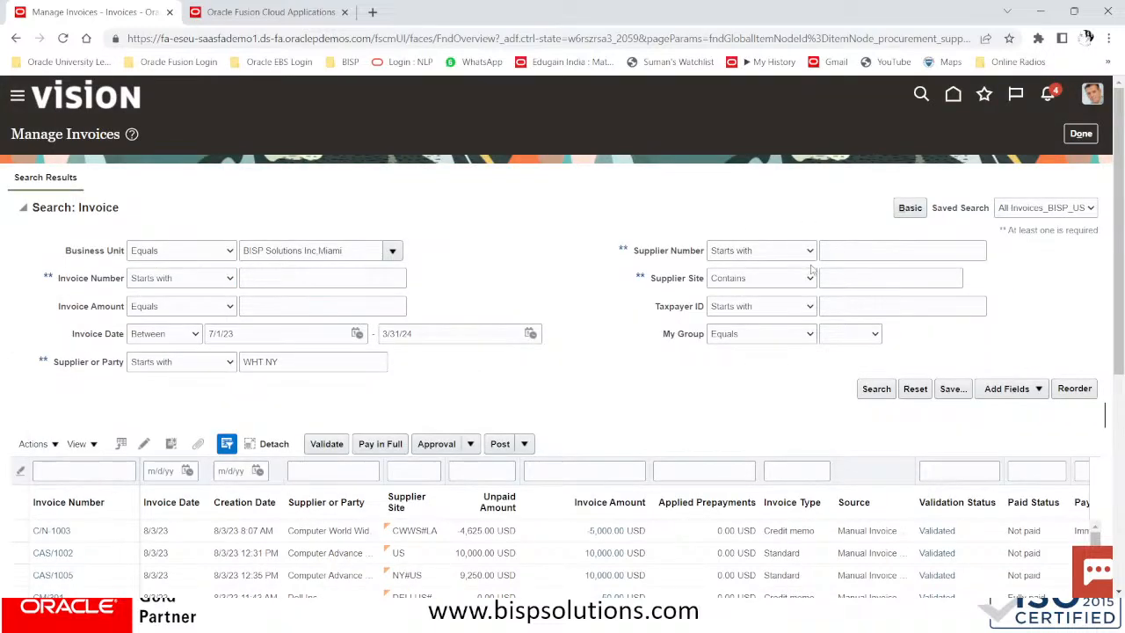
left_click(770, 255)
left_click(771, 251)
left_click(853, 252)
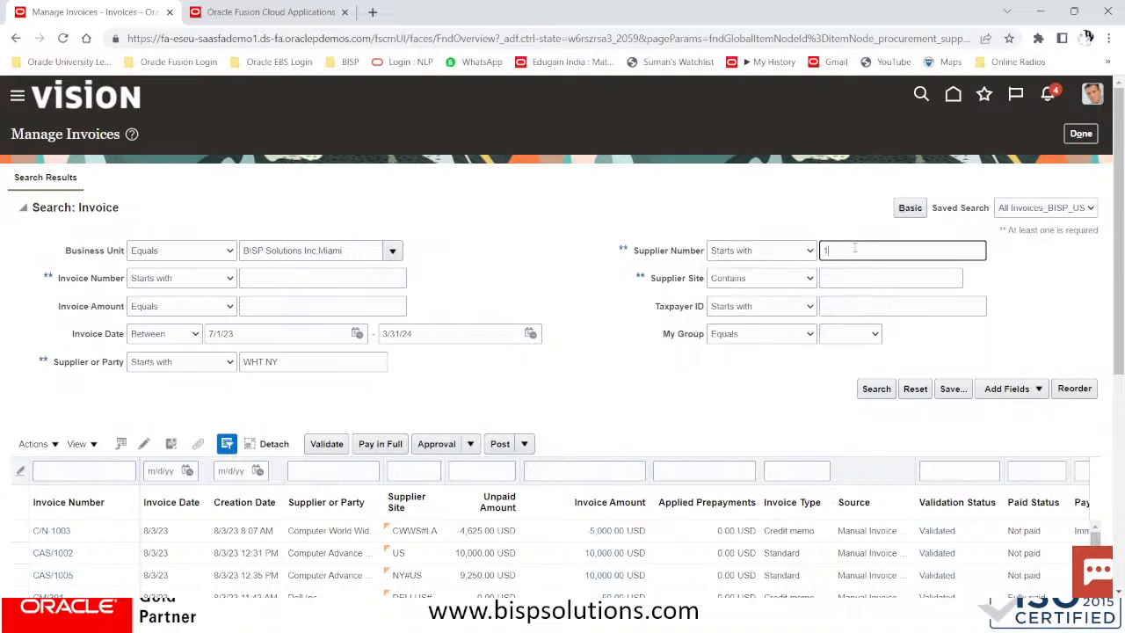
type("1473")
triple_click(326, 370)
key("BackSpace")
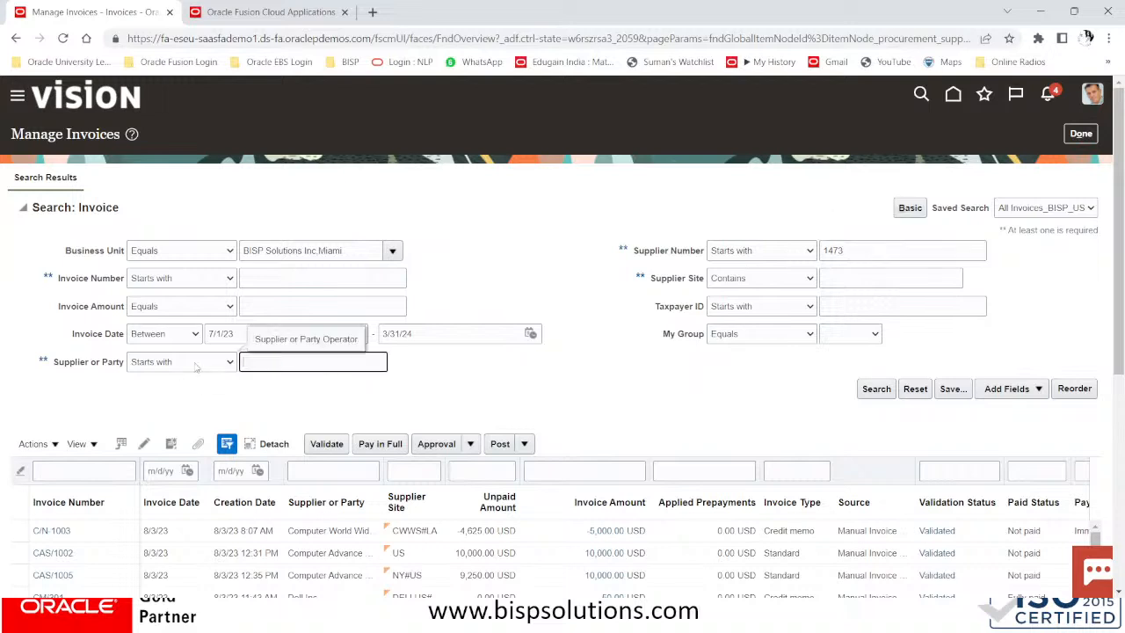
left_click(879, 391)
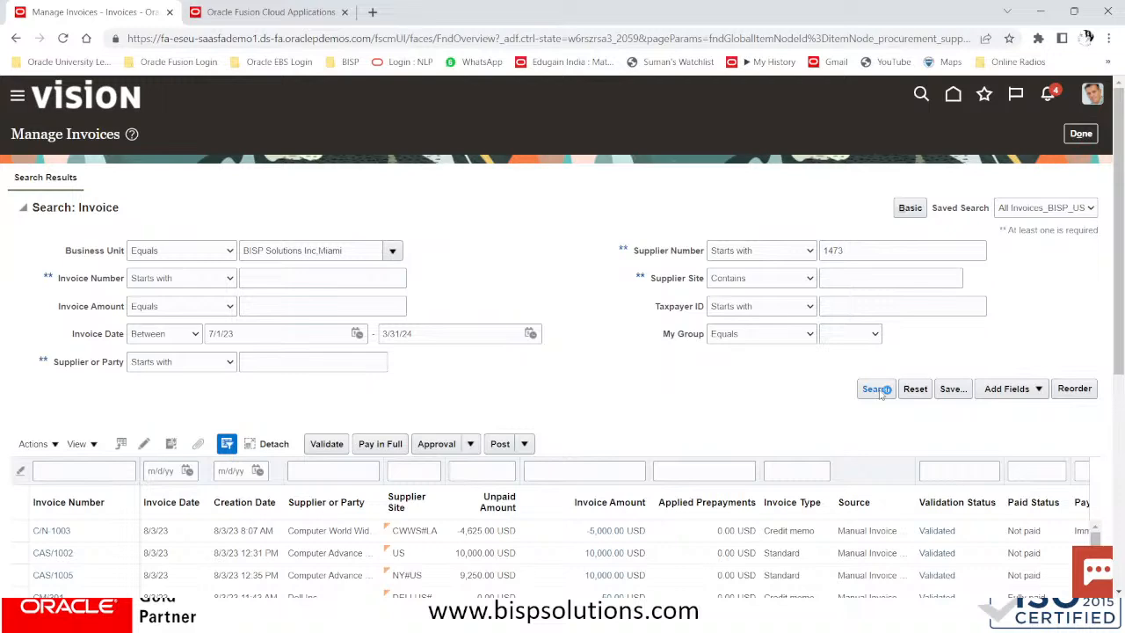
Correct the supplier number to 1472, rerun the search, and switch to the other tab
scroll(626, 387, "down", 2)
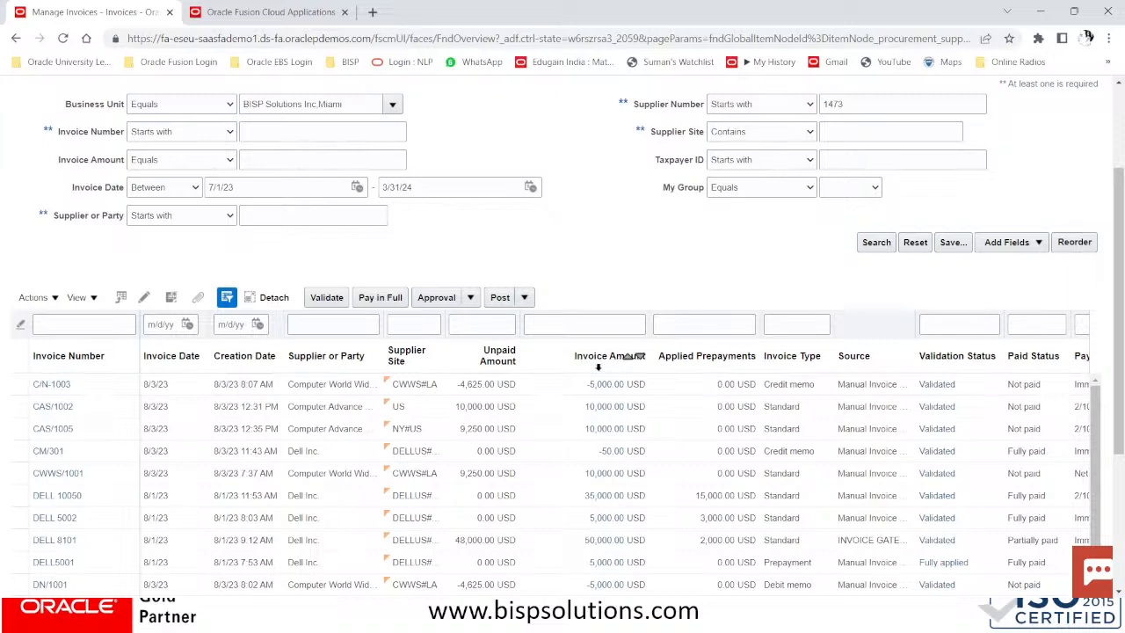
left_click(877, 242)
left_click(876, 243)
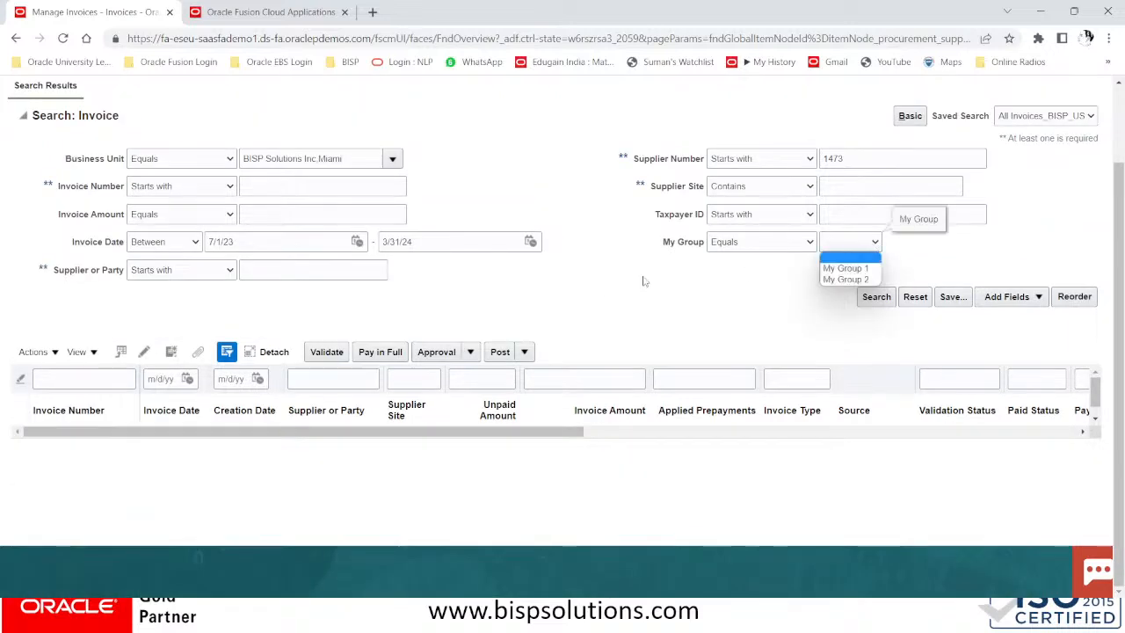
left_click(840, 158)
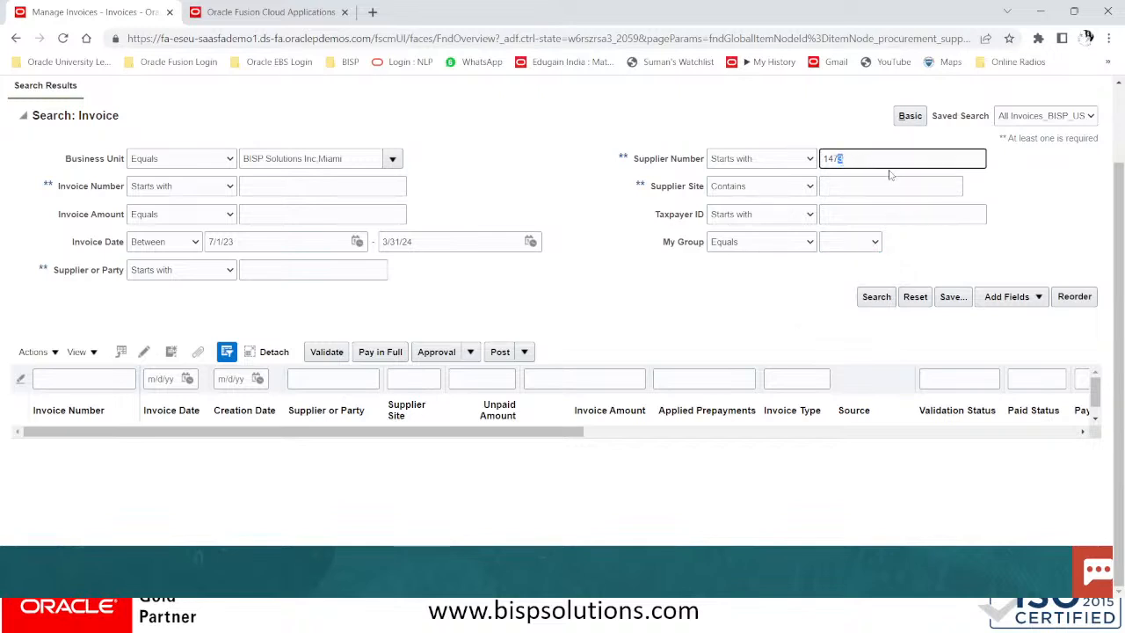
left_click(875, 299)
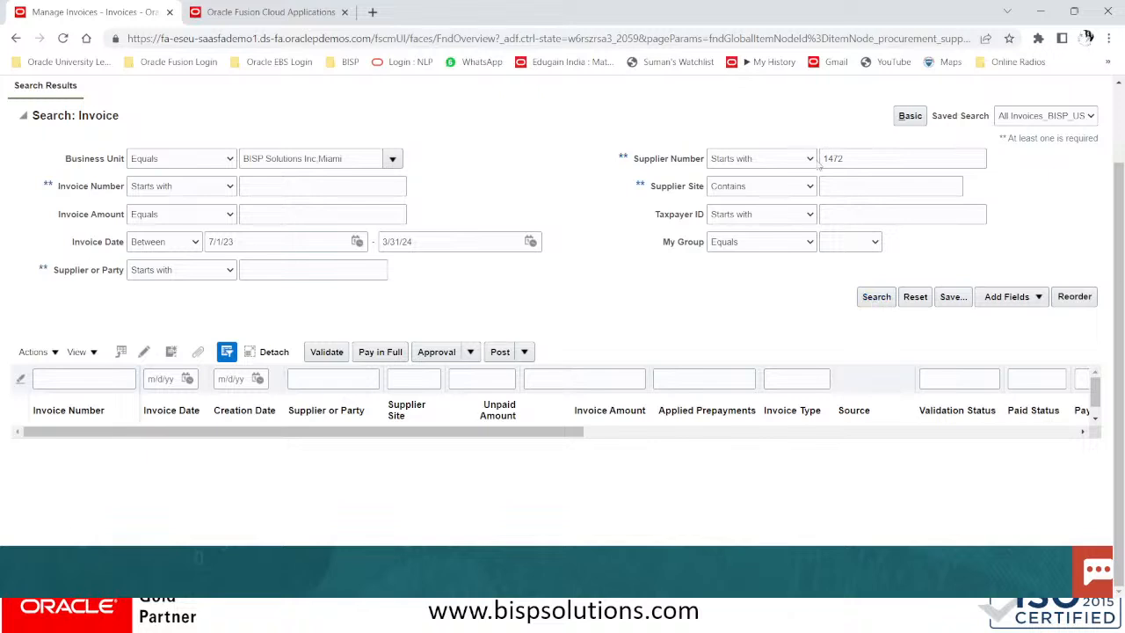
left_click(208, 12)
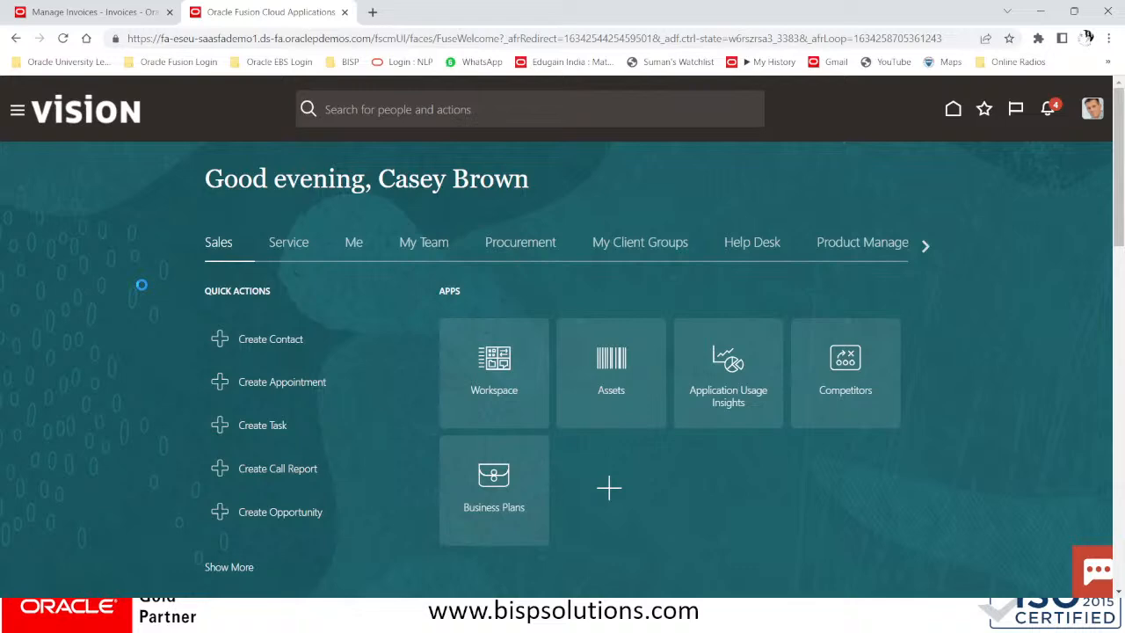
Go to Procurement > Suppliers and open the Manage Suppliers search
left_click(16, 114)
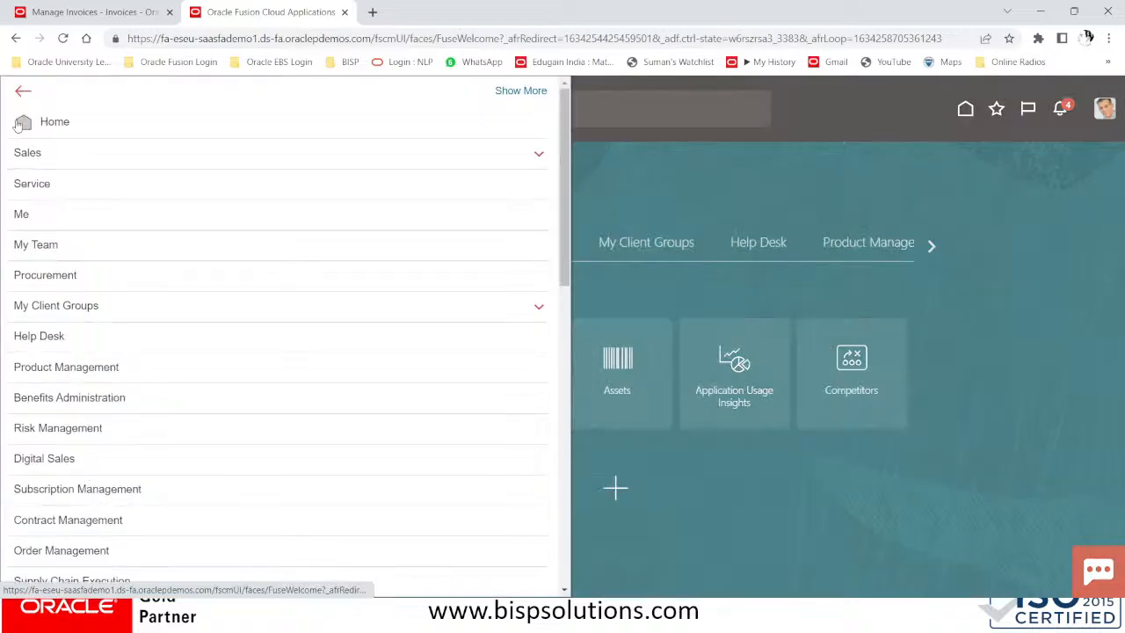
left_click(104, 280)
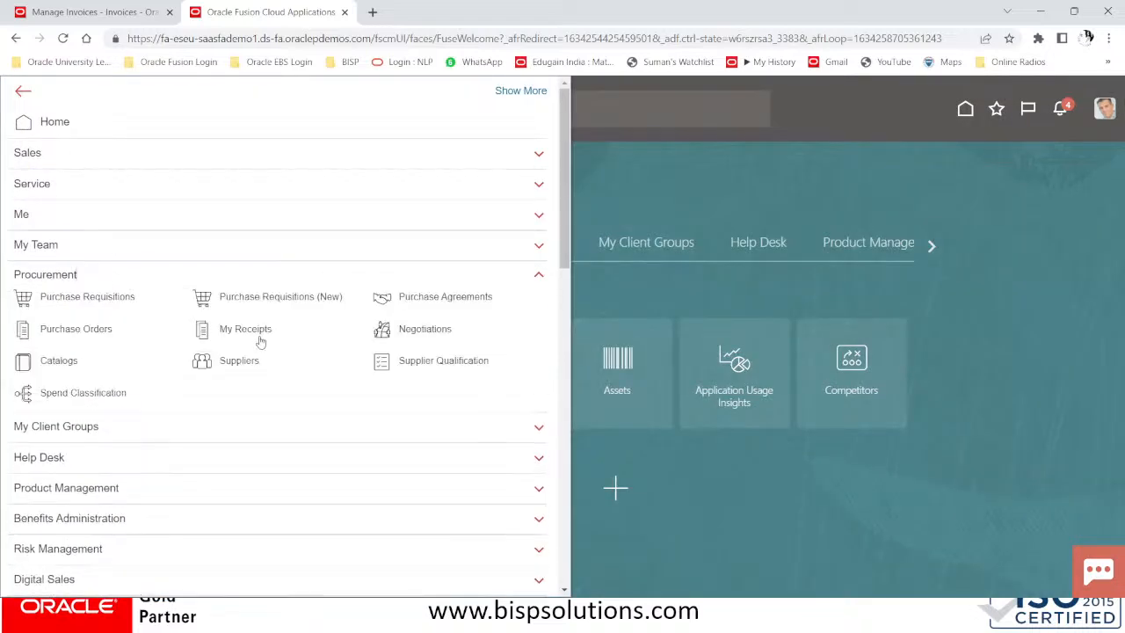
left_click(252, 362)
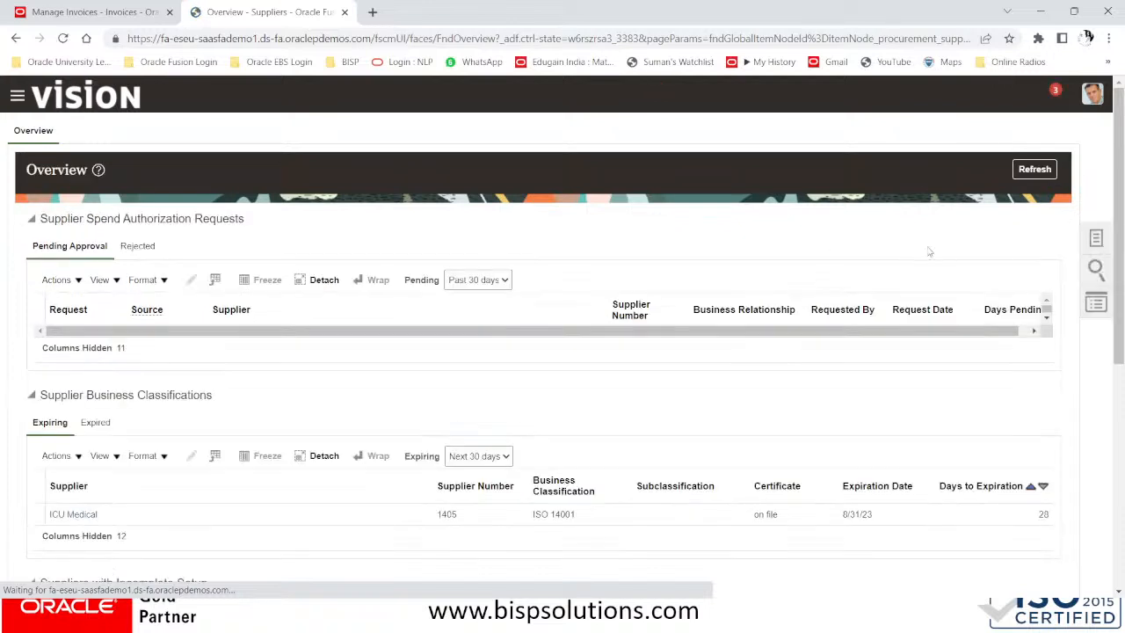
left_click(1094, 240)
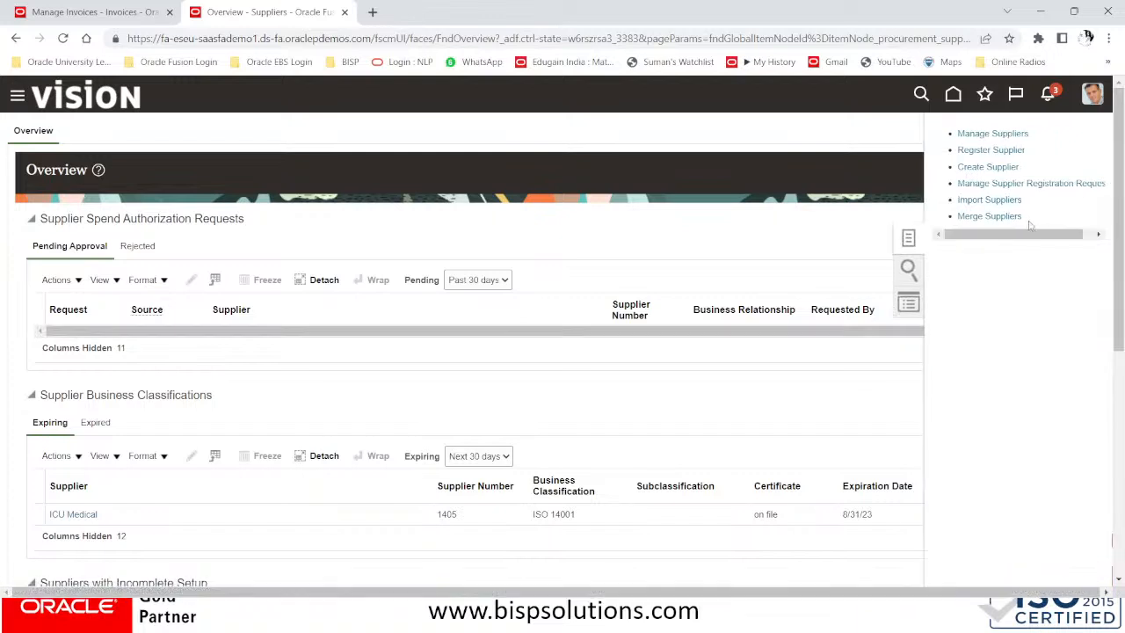
left_click(983, 132)
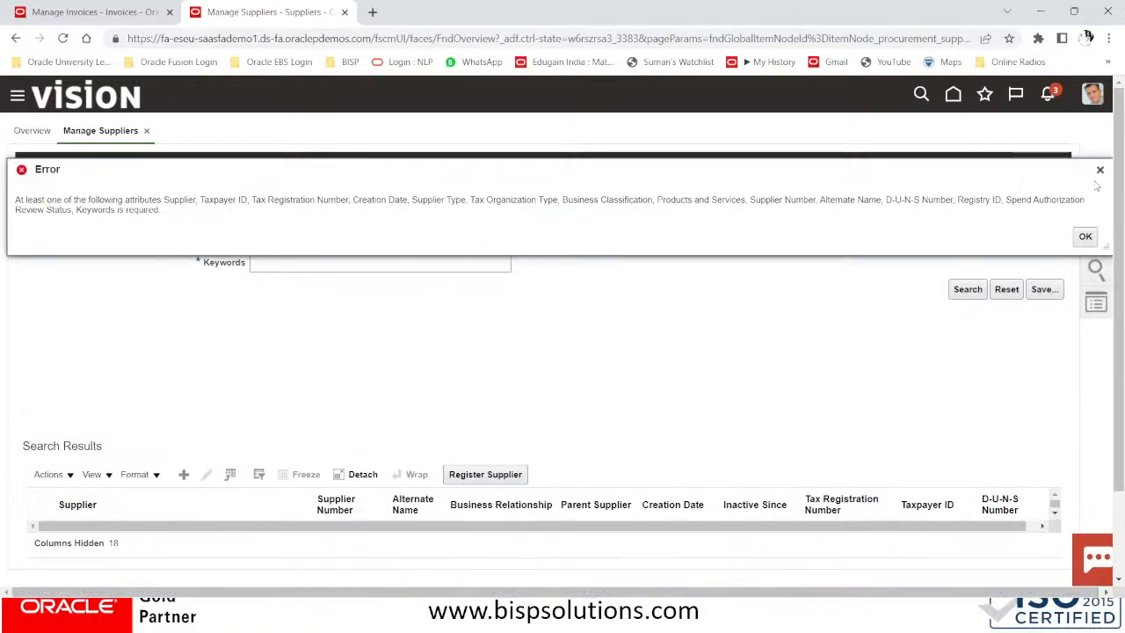
left_click(1100, 170)
Search suppliers for WHT NY, copy supplier number 1476, and return to the invoice tab
left_click(311, 260)
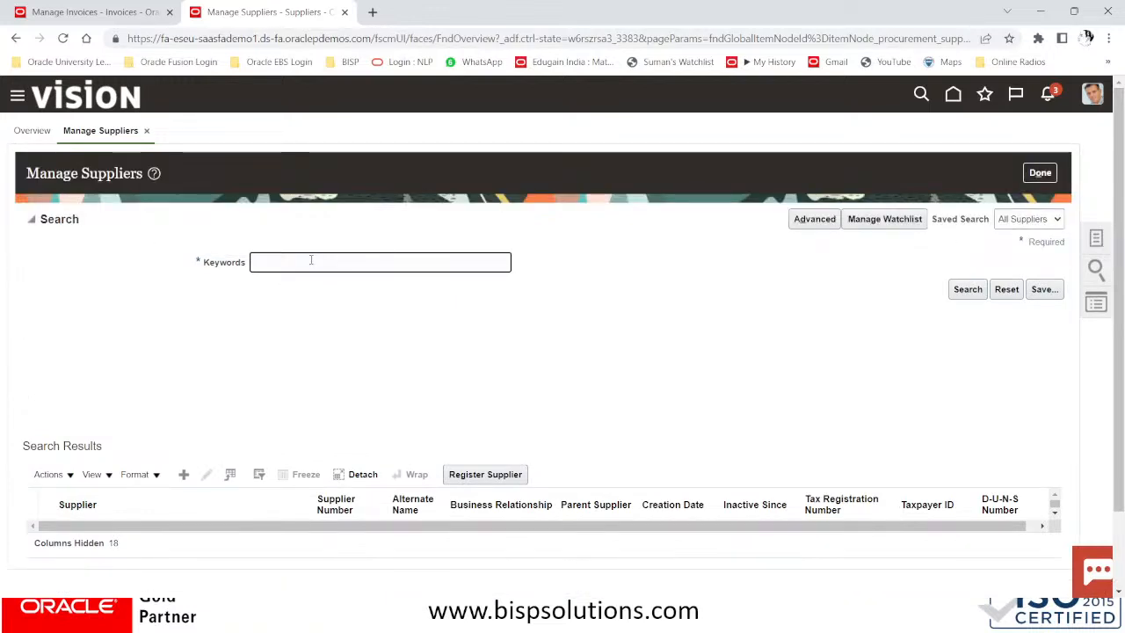
type("WHT NY")
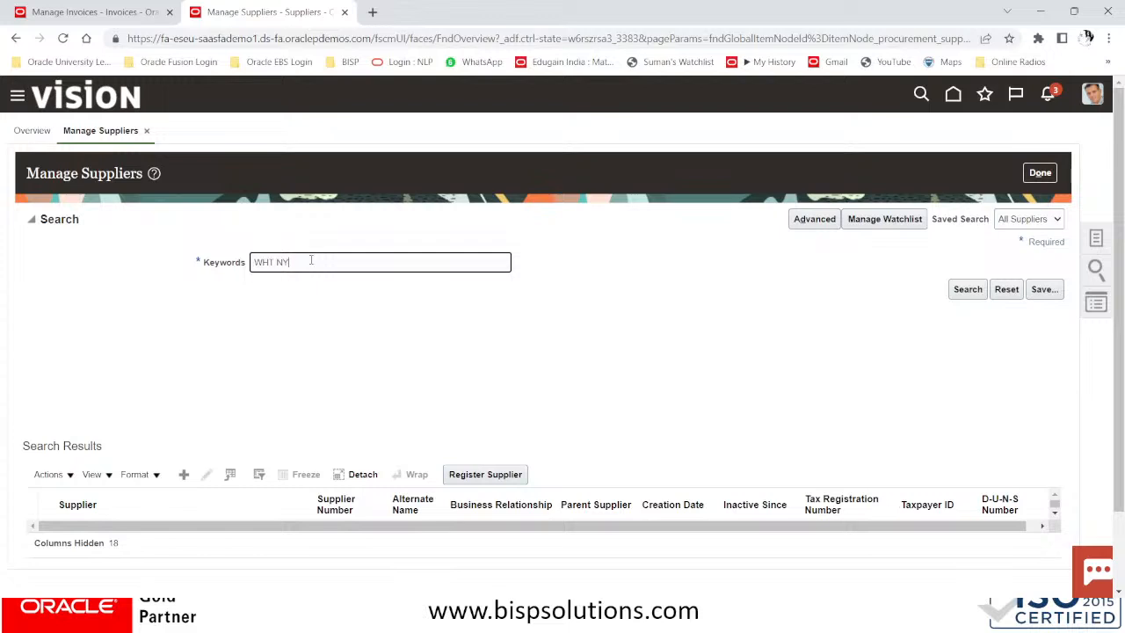
left_click(967, 291)
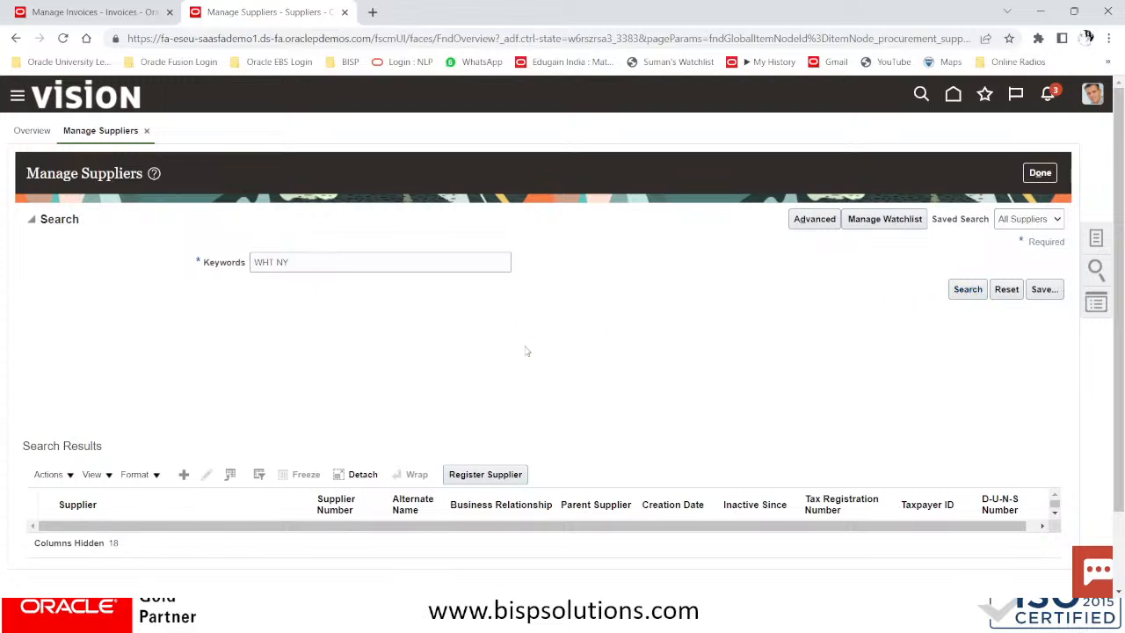
left_click_drag(352, 534, 320, 533)
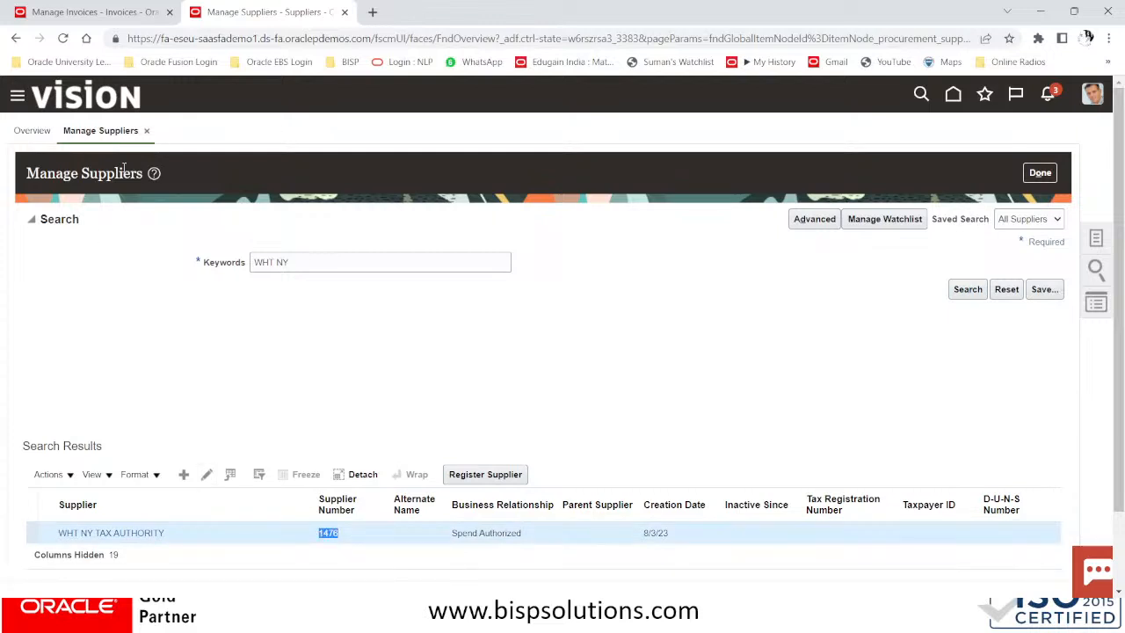
left_click(105, 17)
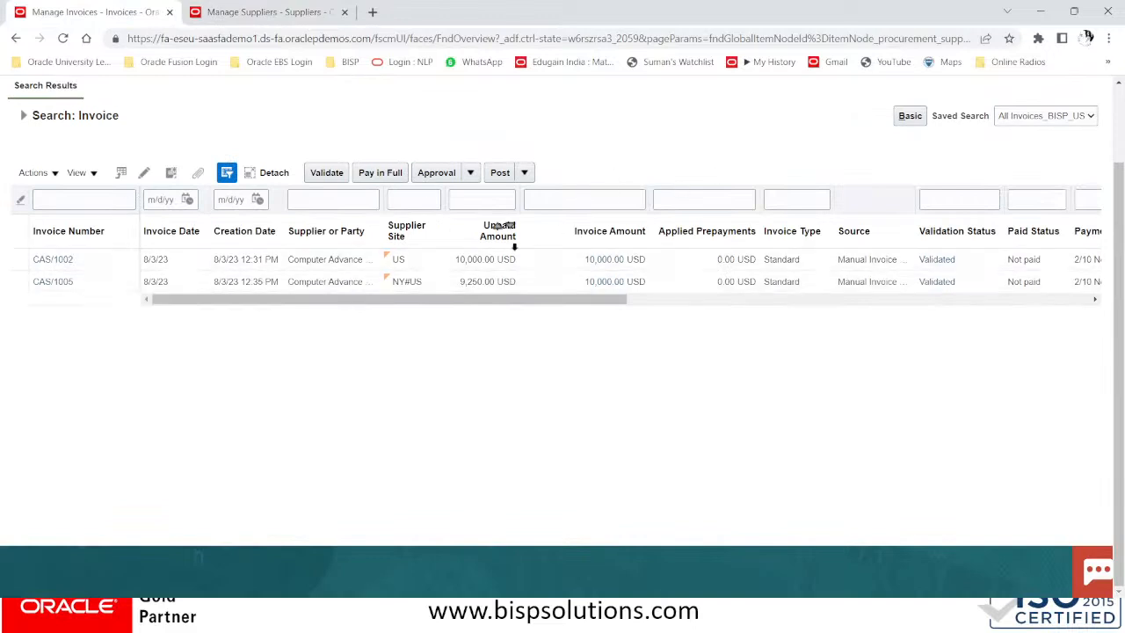
Search invoices for supplier number 1476 and open the withholding tax invoice
left_click(23, 115)
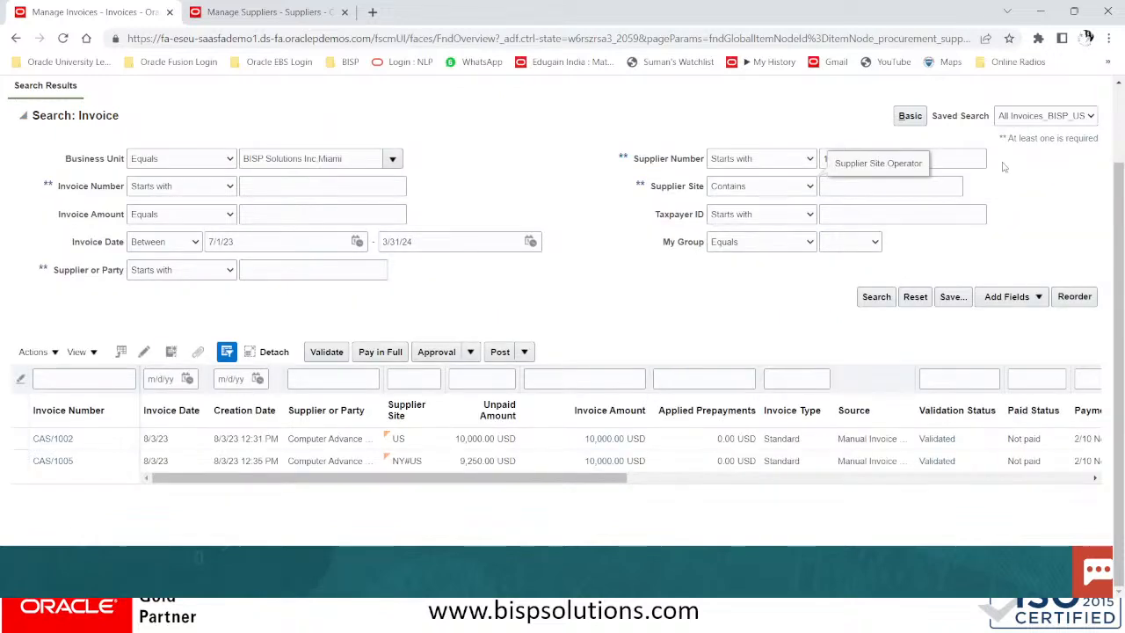
double_click(950, 157)
type("1476")
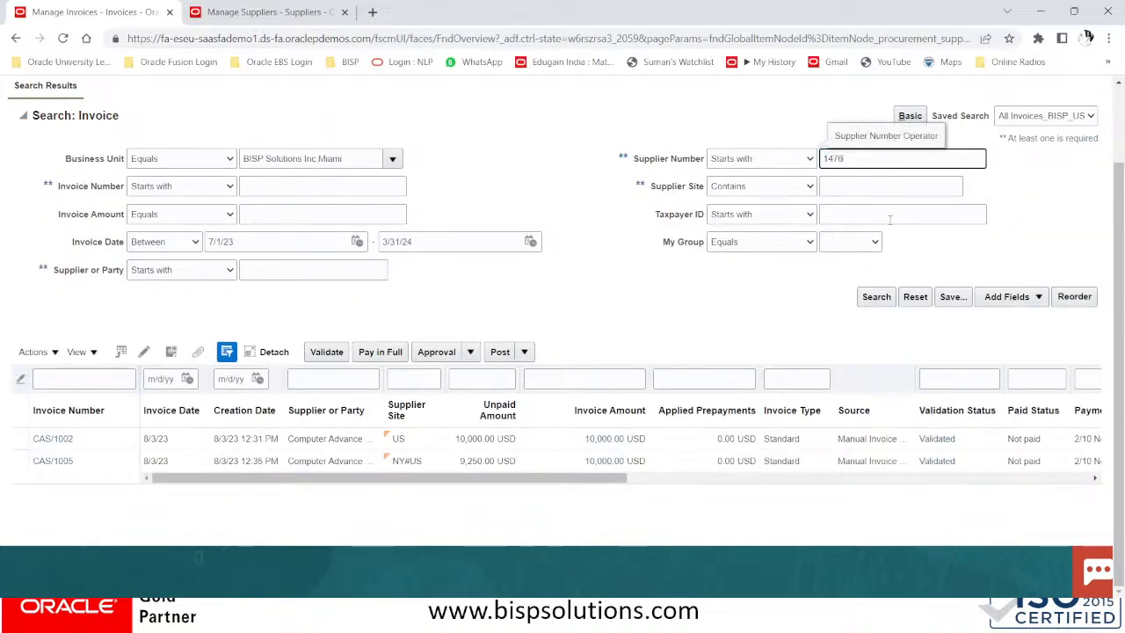
left_click(883, 297)
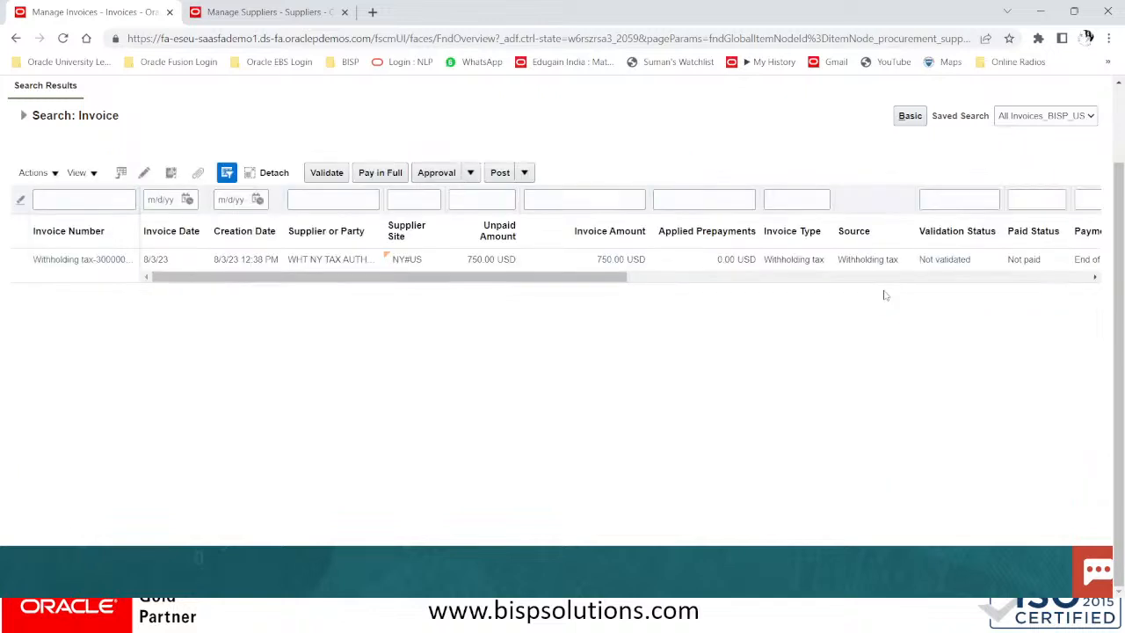
left_click(98, 259)
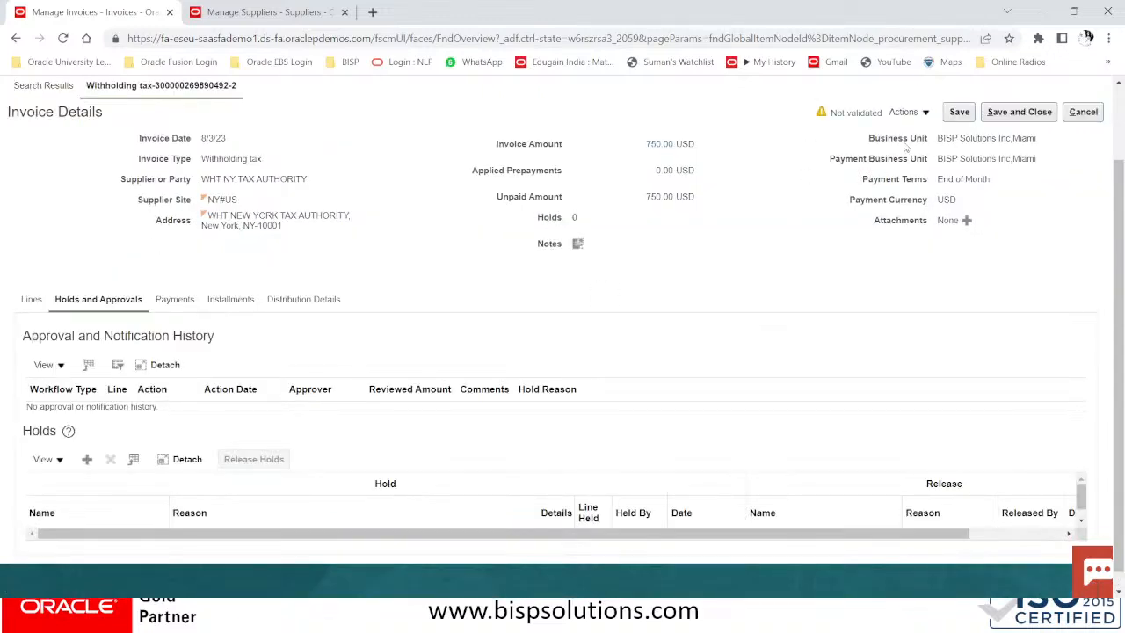
Open the WHT NY TAX AUTHORITY withholding invoice in Edit Invoice and view its lines
left_click(906, 113)
left_click(919, 134)
left_click(42, 301)
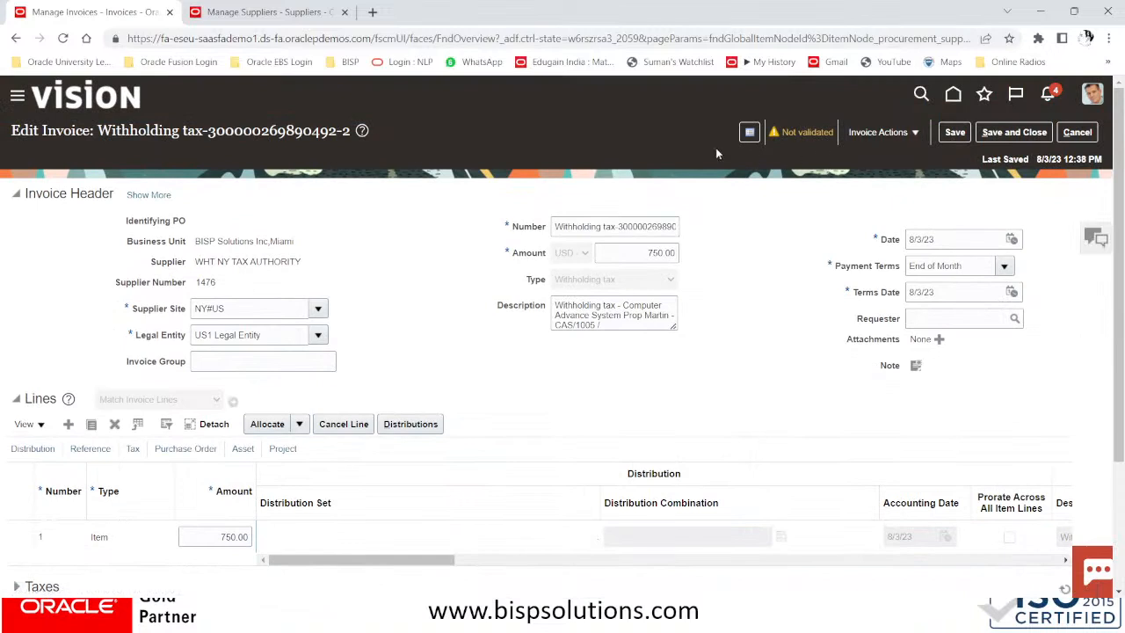
Validate the 750.00 withholding invoice, then advance the slideshow to the Thank You slide
left_click(863, 133)
left_click(873, 201)
left_click_drag(600, 325, 556, 326)
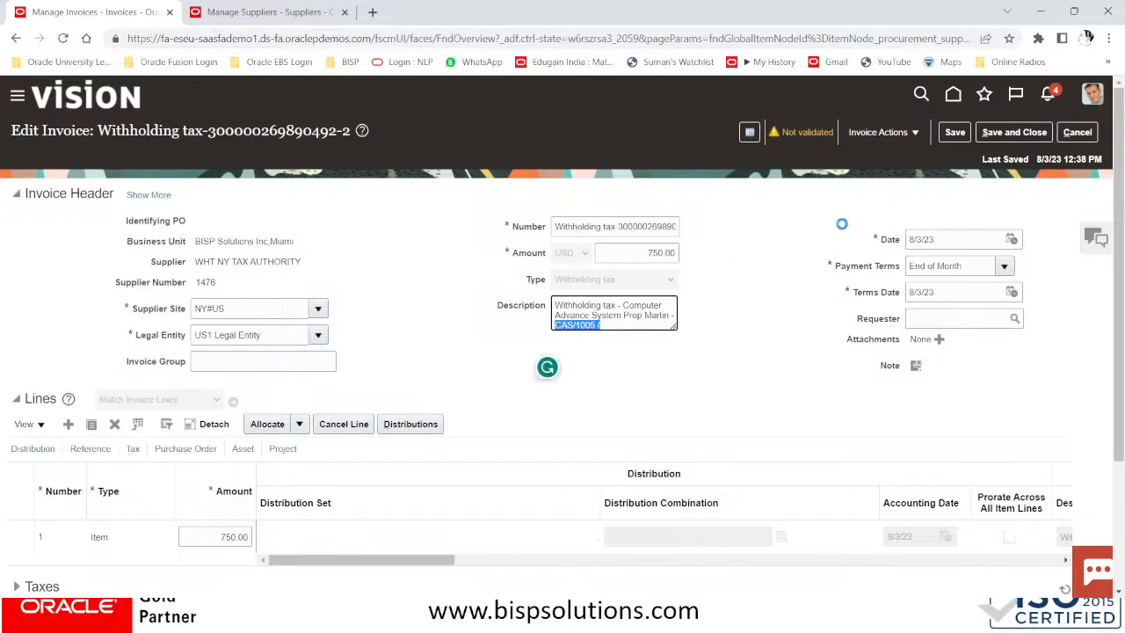
left_click_drag(621, 226, 699, 226)
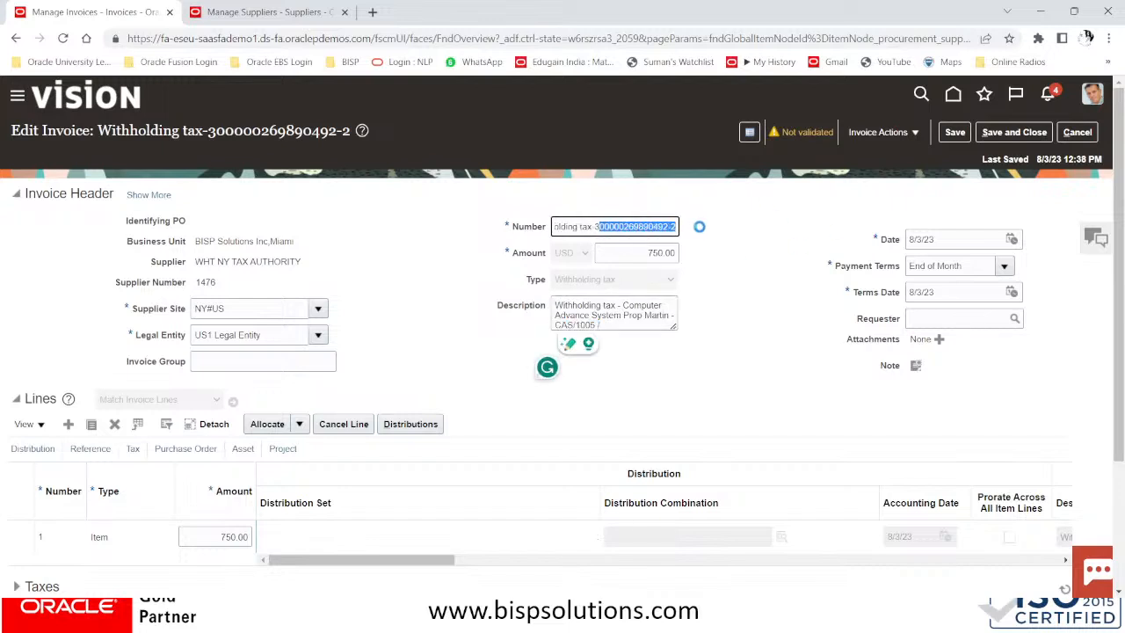
left_click(879, 133)
left_click(1049, 248)
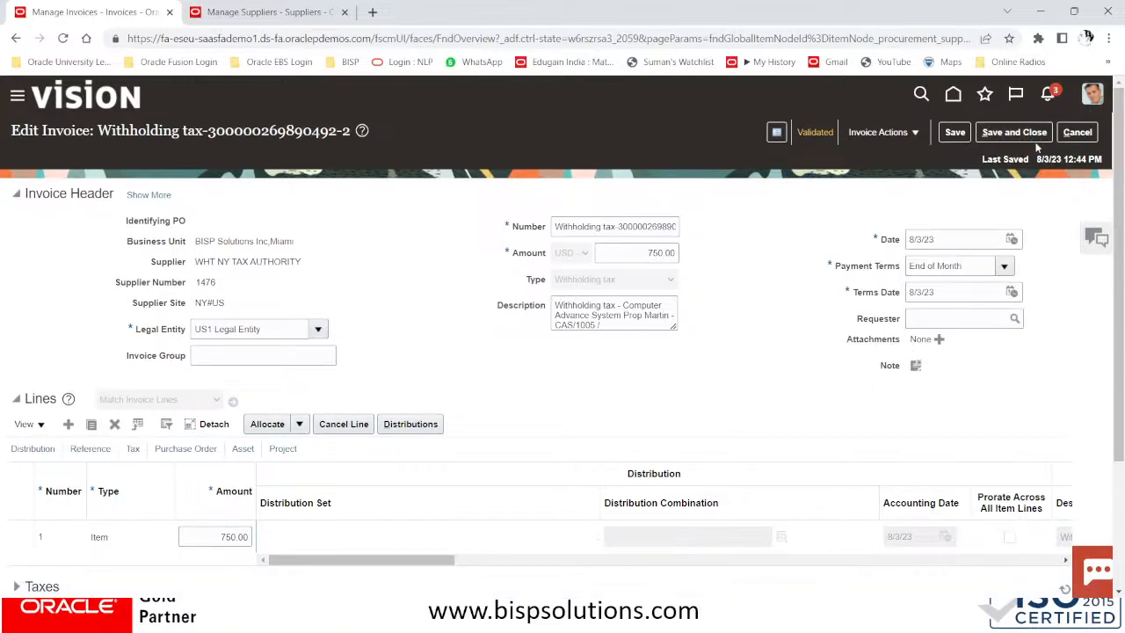
key("alt+Tab")
key("alt+Tab")
key("alt+Tab")
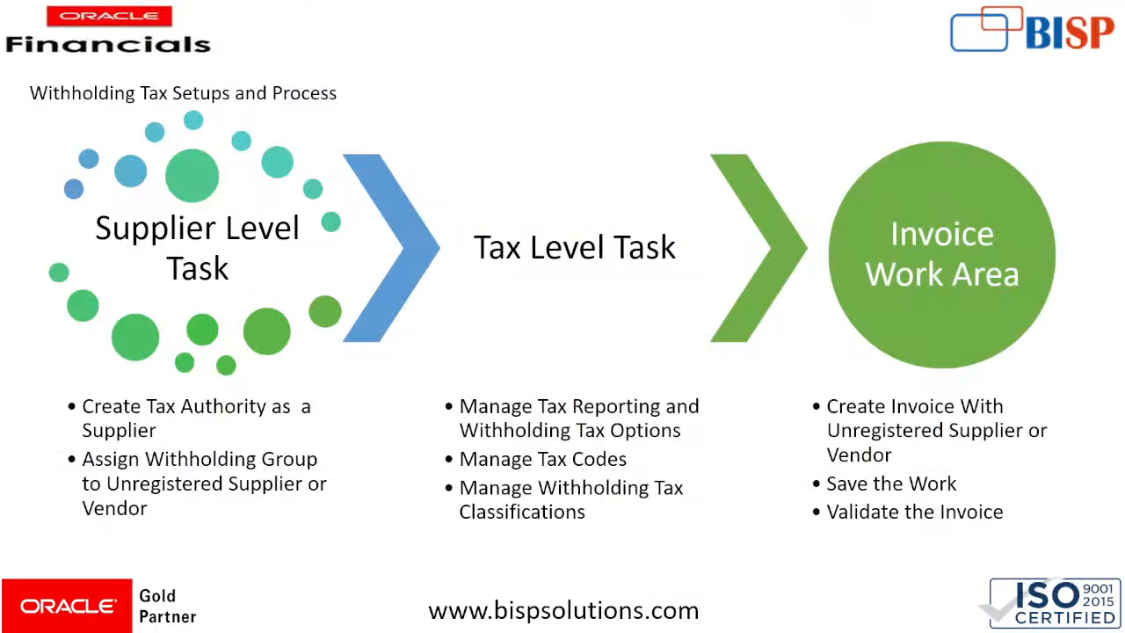
key("Right")
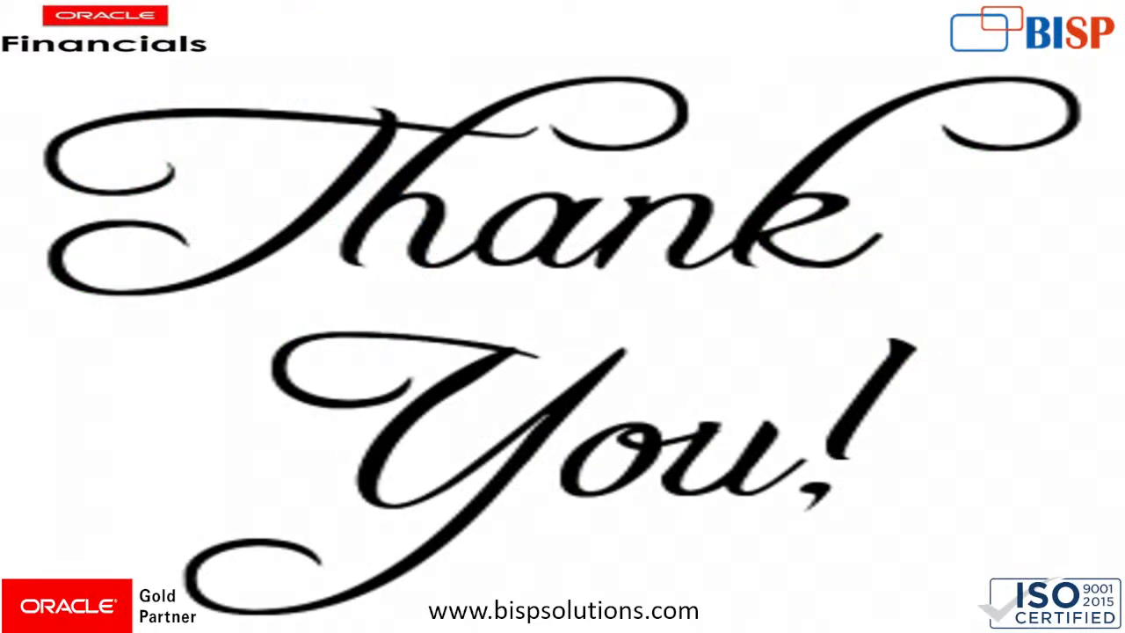